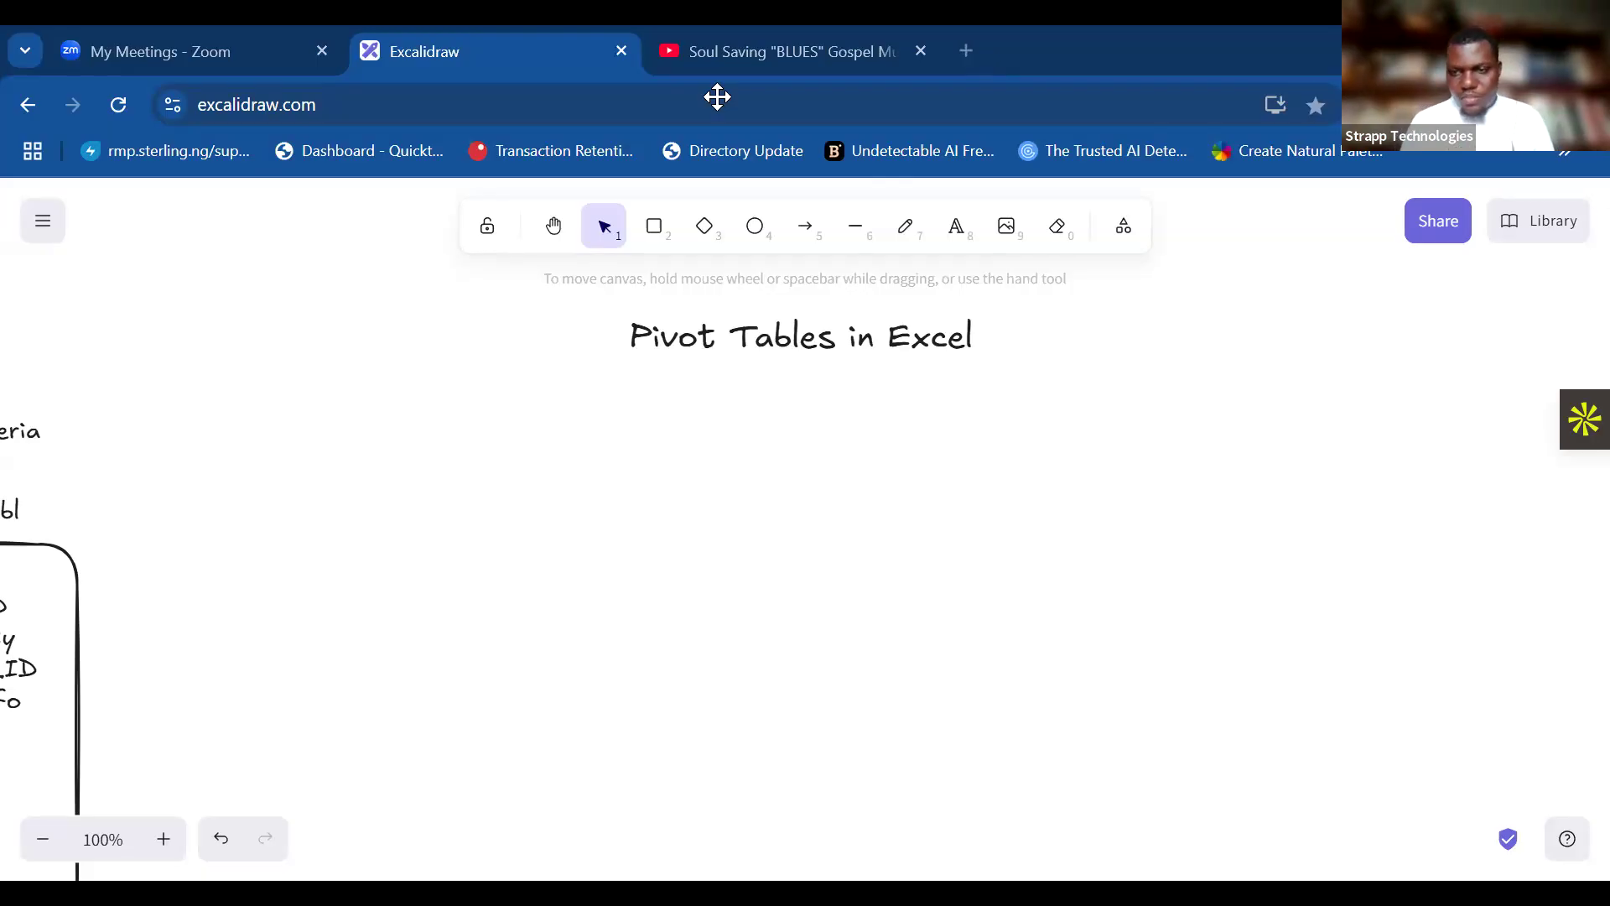
# Switch to the Sales file in Excel and save it in Excel Workbook format.
pyautogui.hotkey('alt', 'Tab')
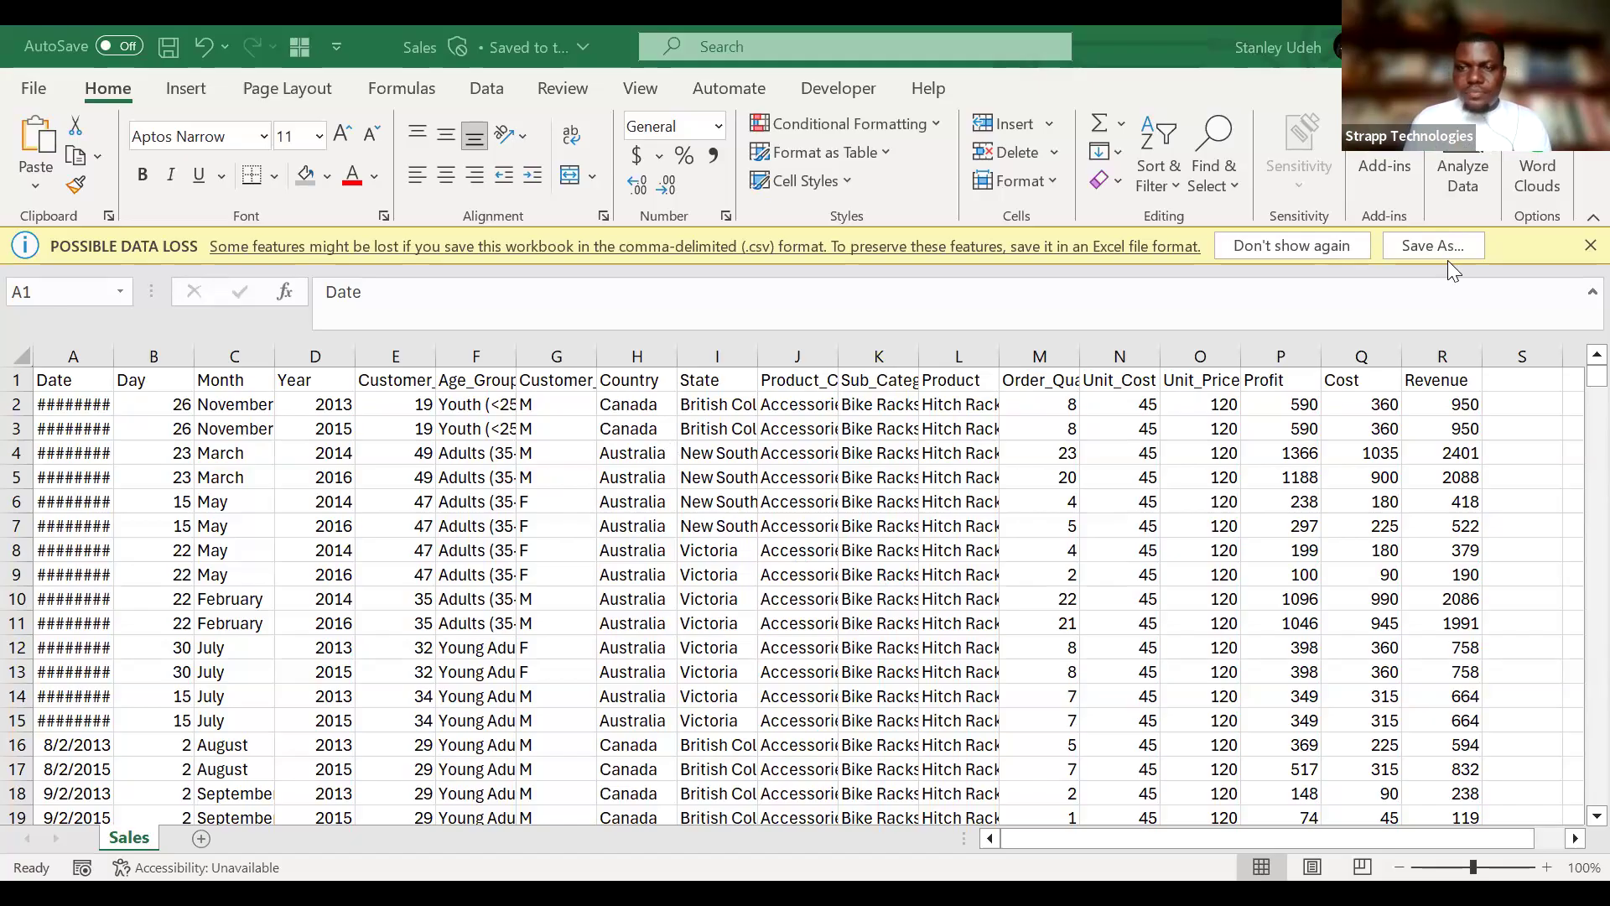
pyautogui.click(550, 337)
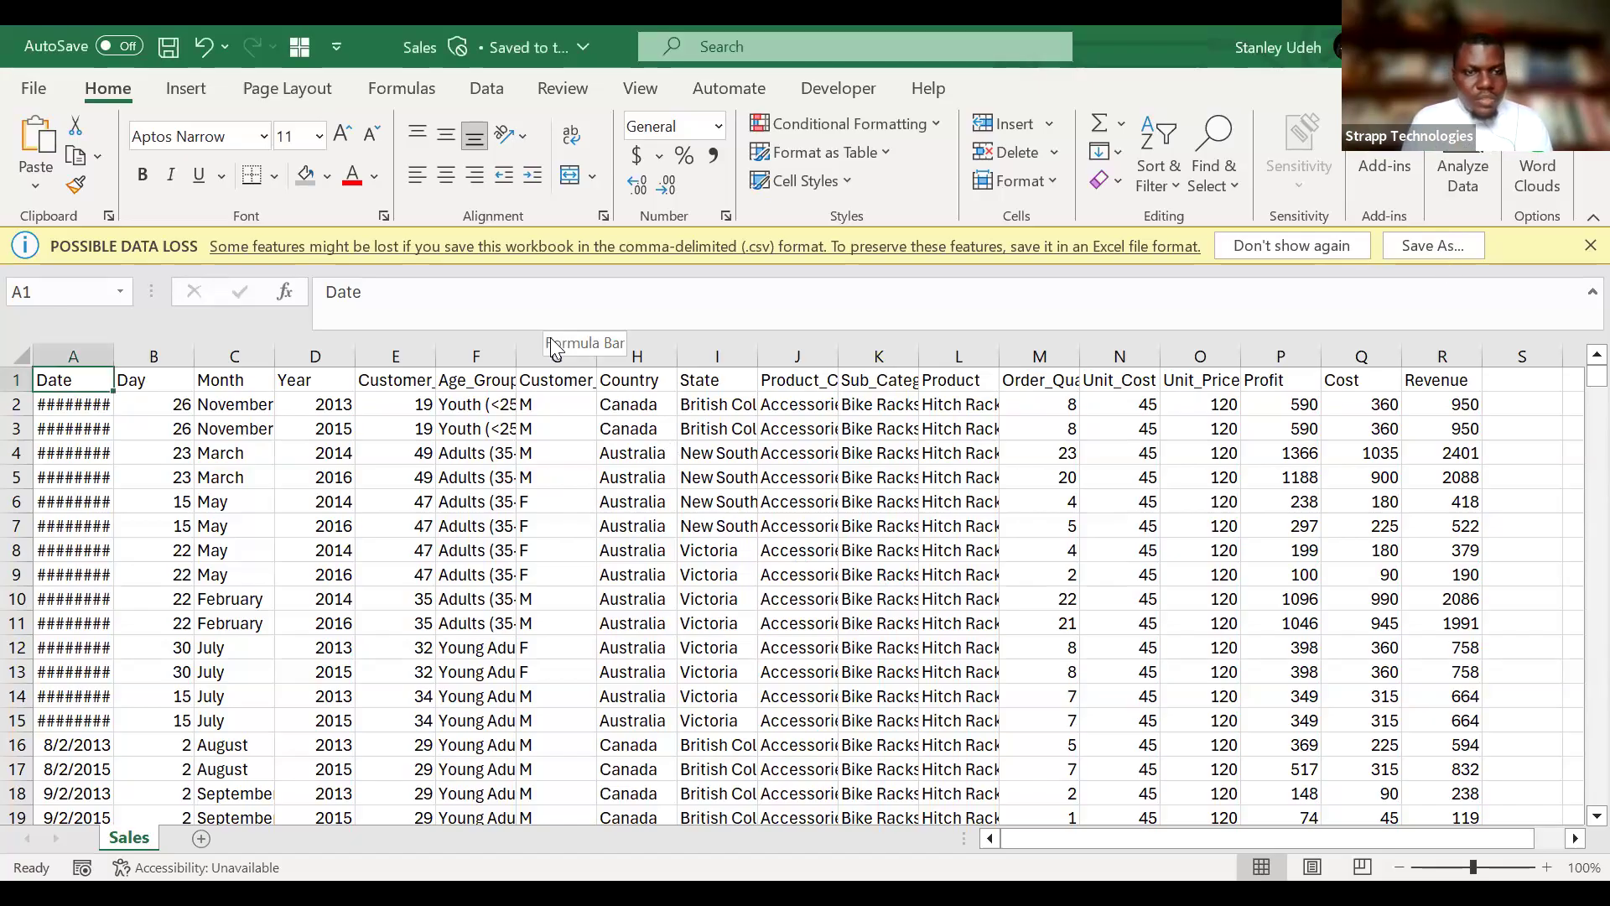
pyautogui.click(1410, 245)
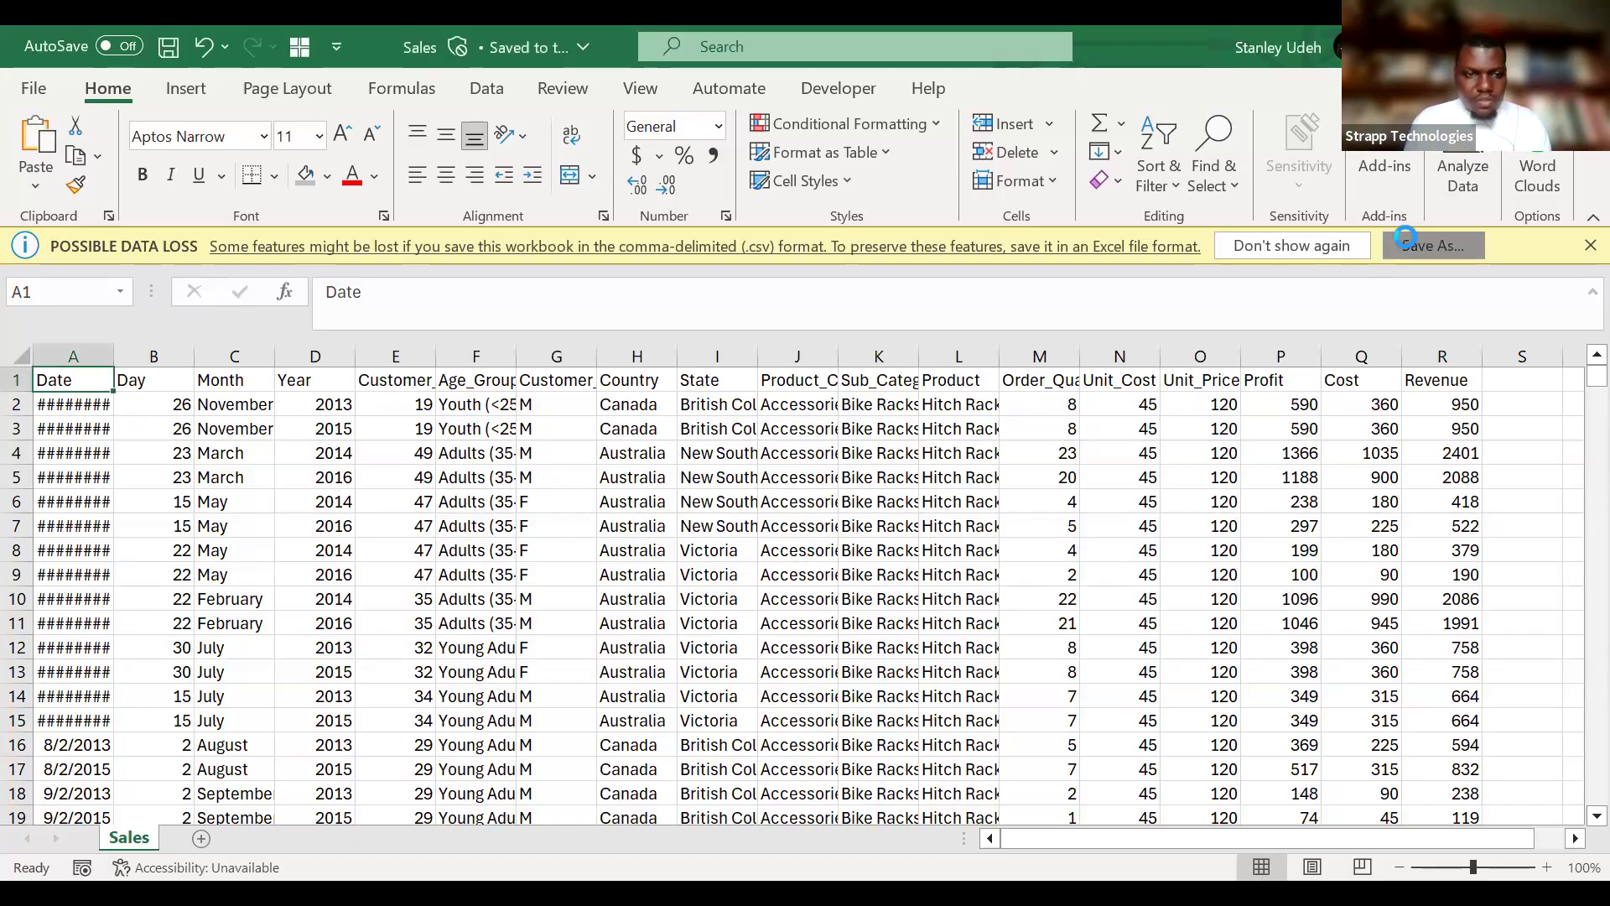
pyautogui.click(569, 572)
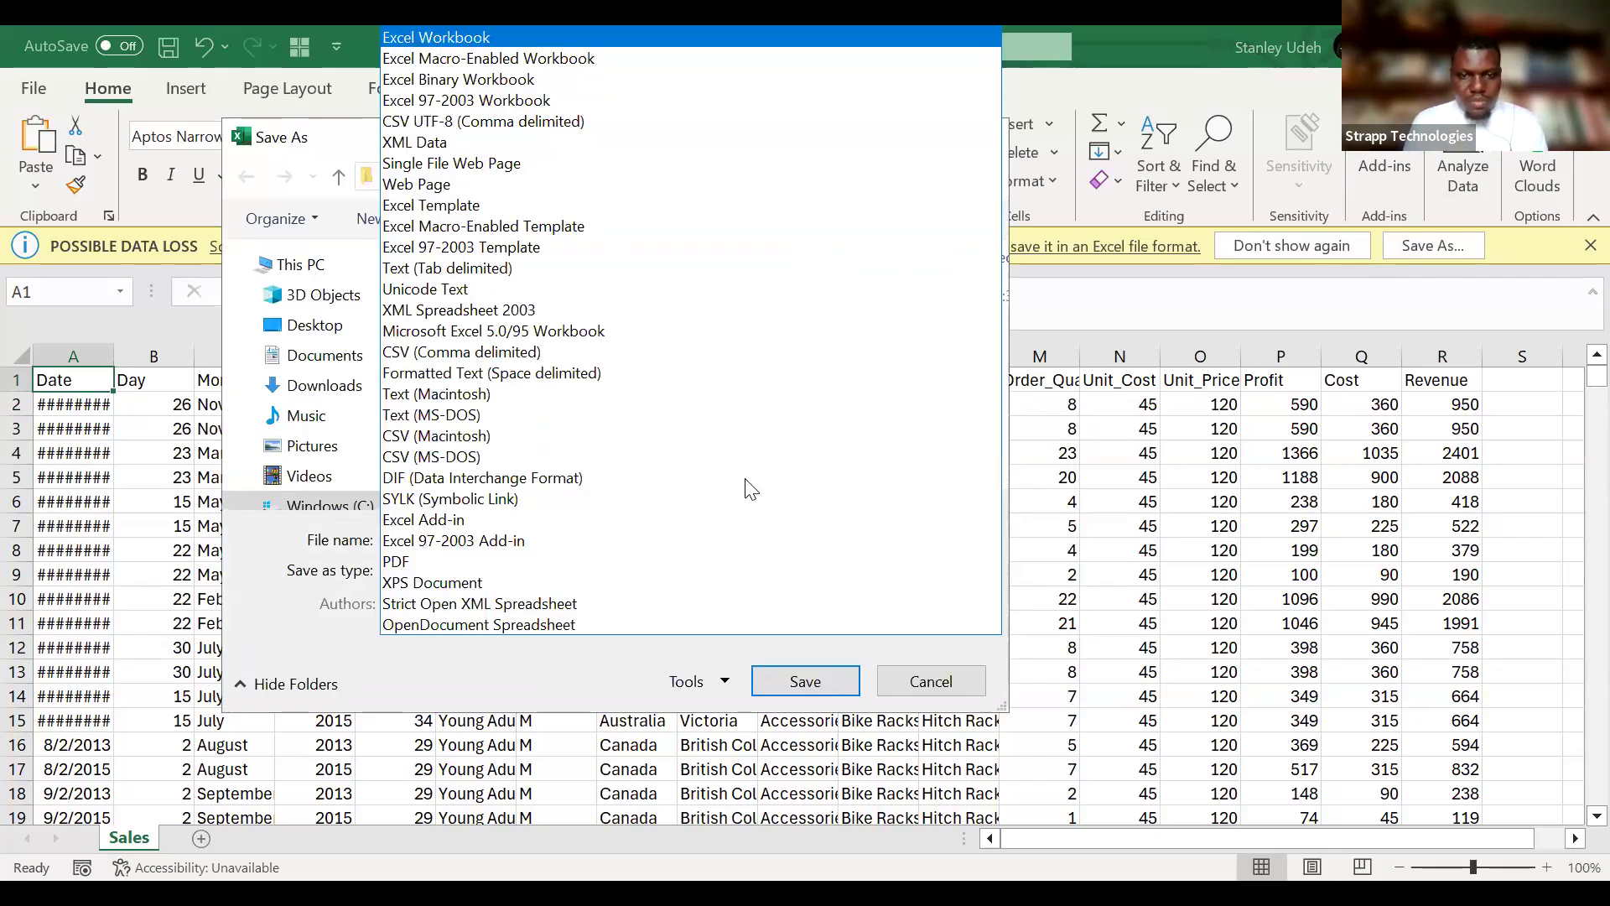
pyautogui.click(798, 688)
pyautogui.click(810, 709)
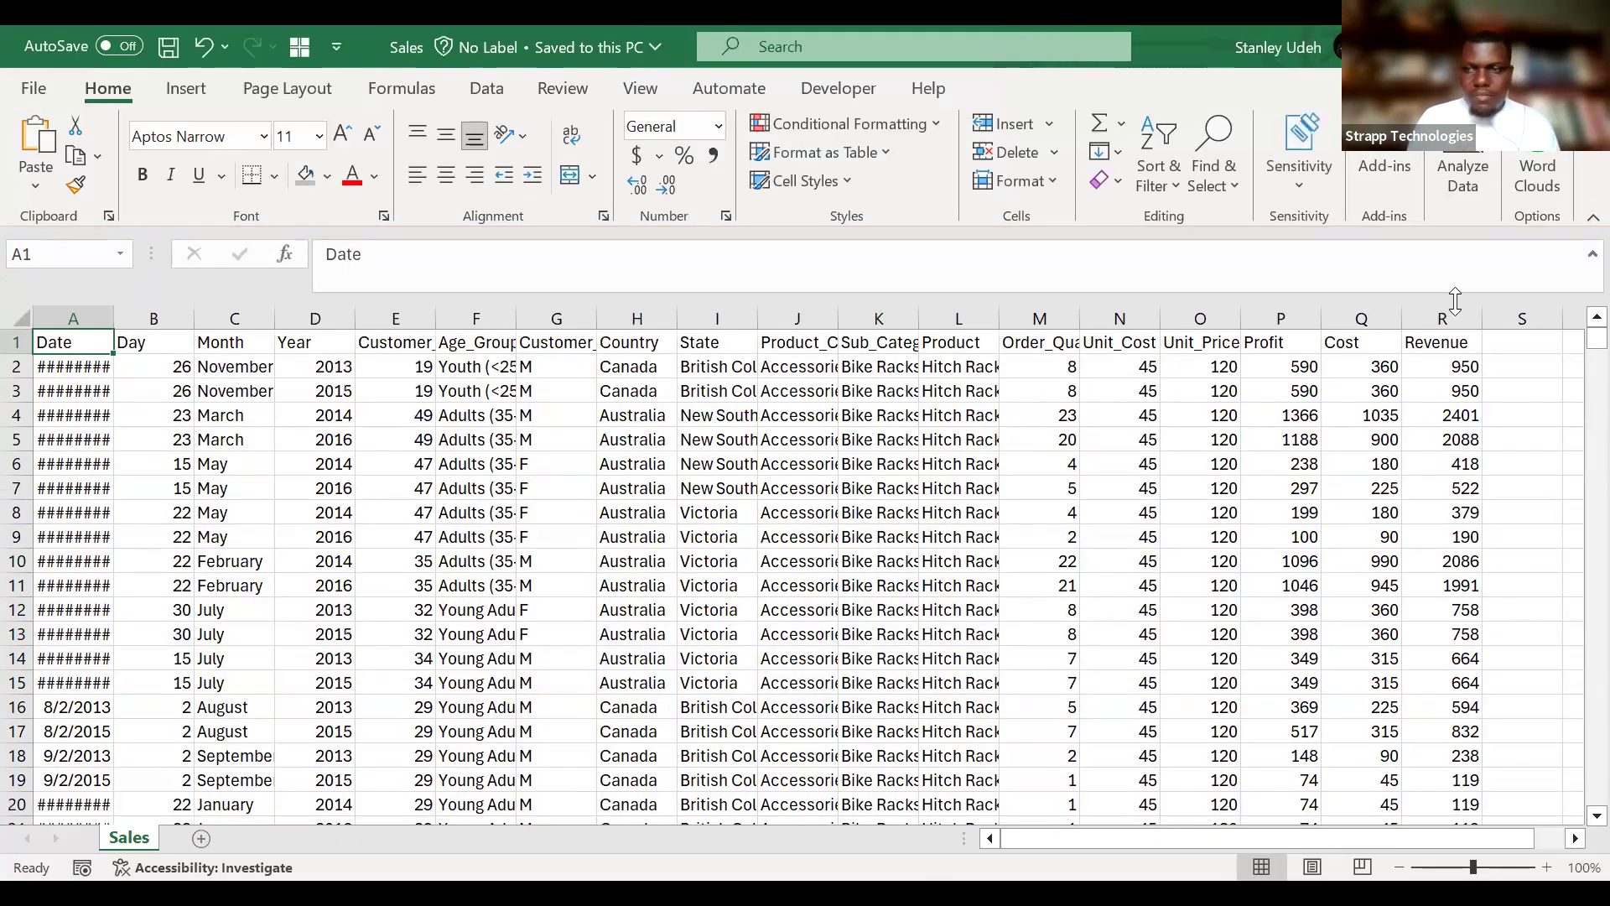
# Collapse the expanded formula bar and autofit the width of every column in the Sales sheet.
pyautogui.click(1592, 254)
pyautogui.click(16, 294)
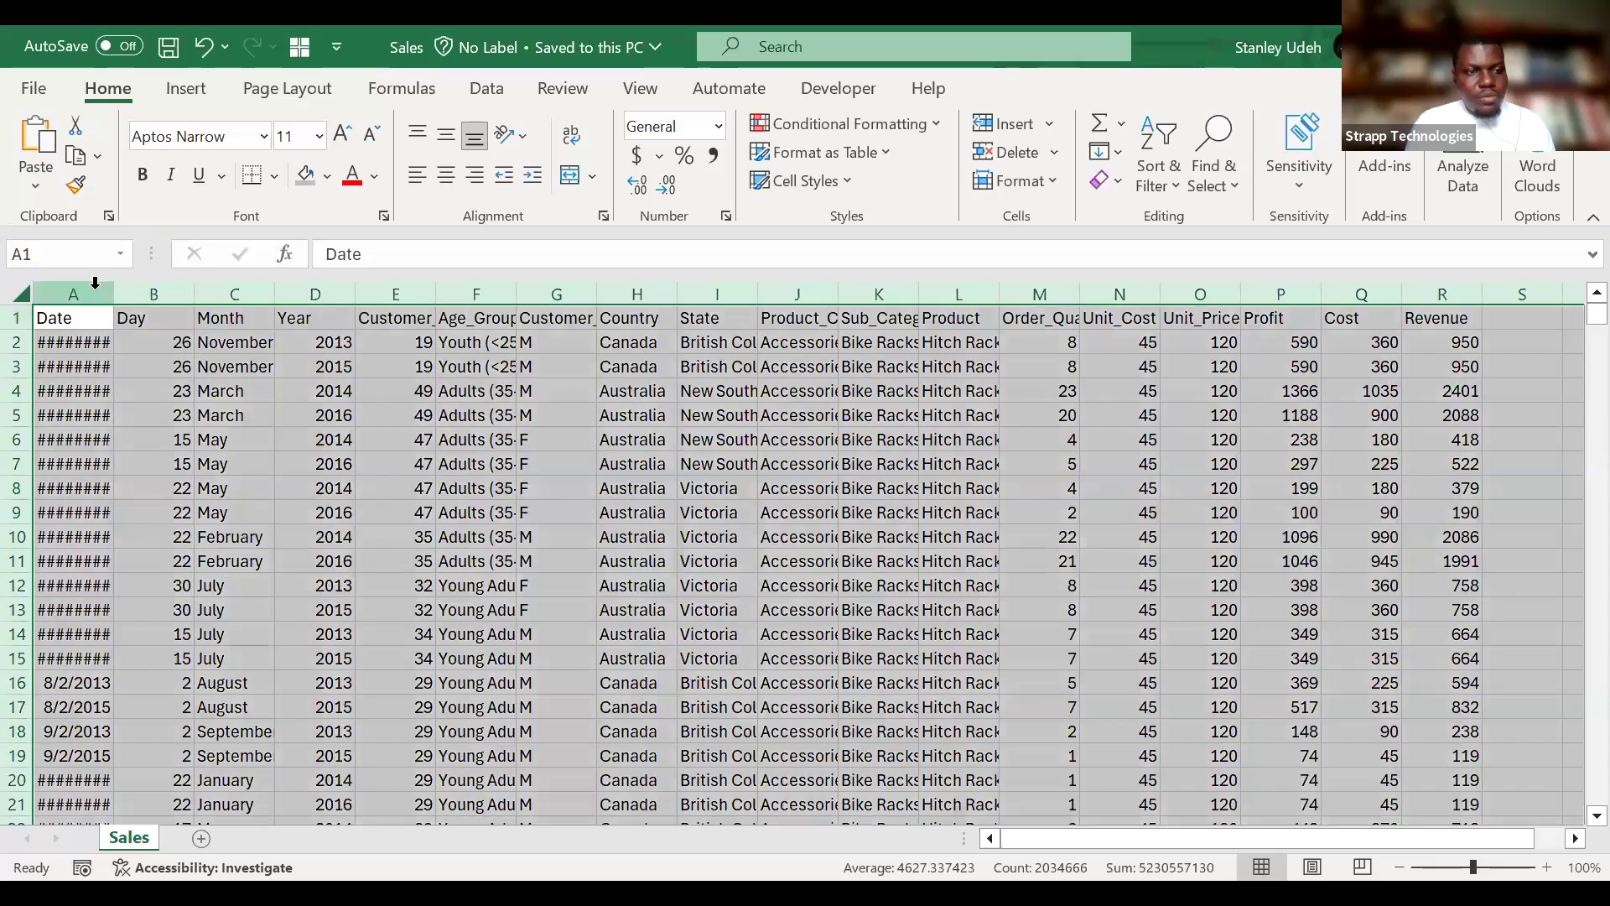
pyautogui.doubleClick(112, 294)
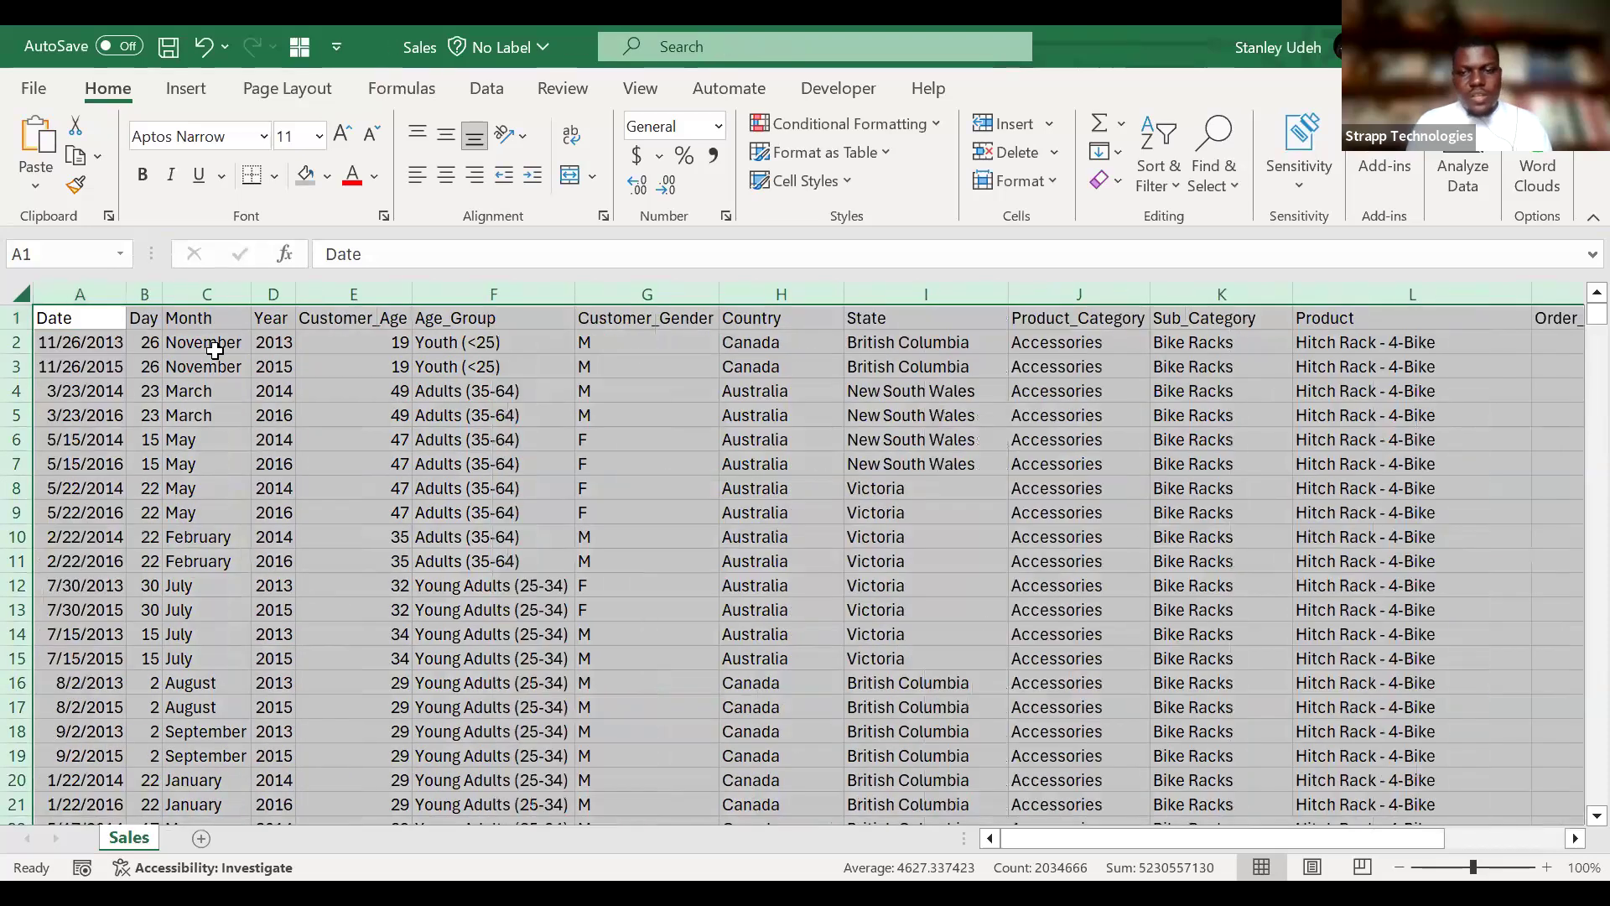
pyautogui.click(210, 415)
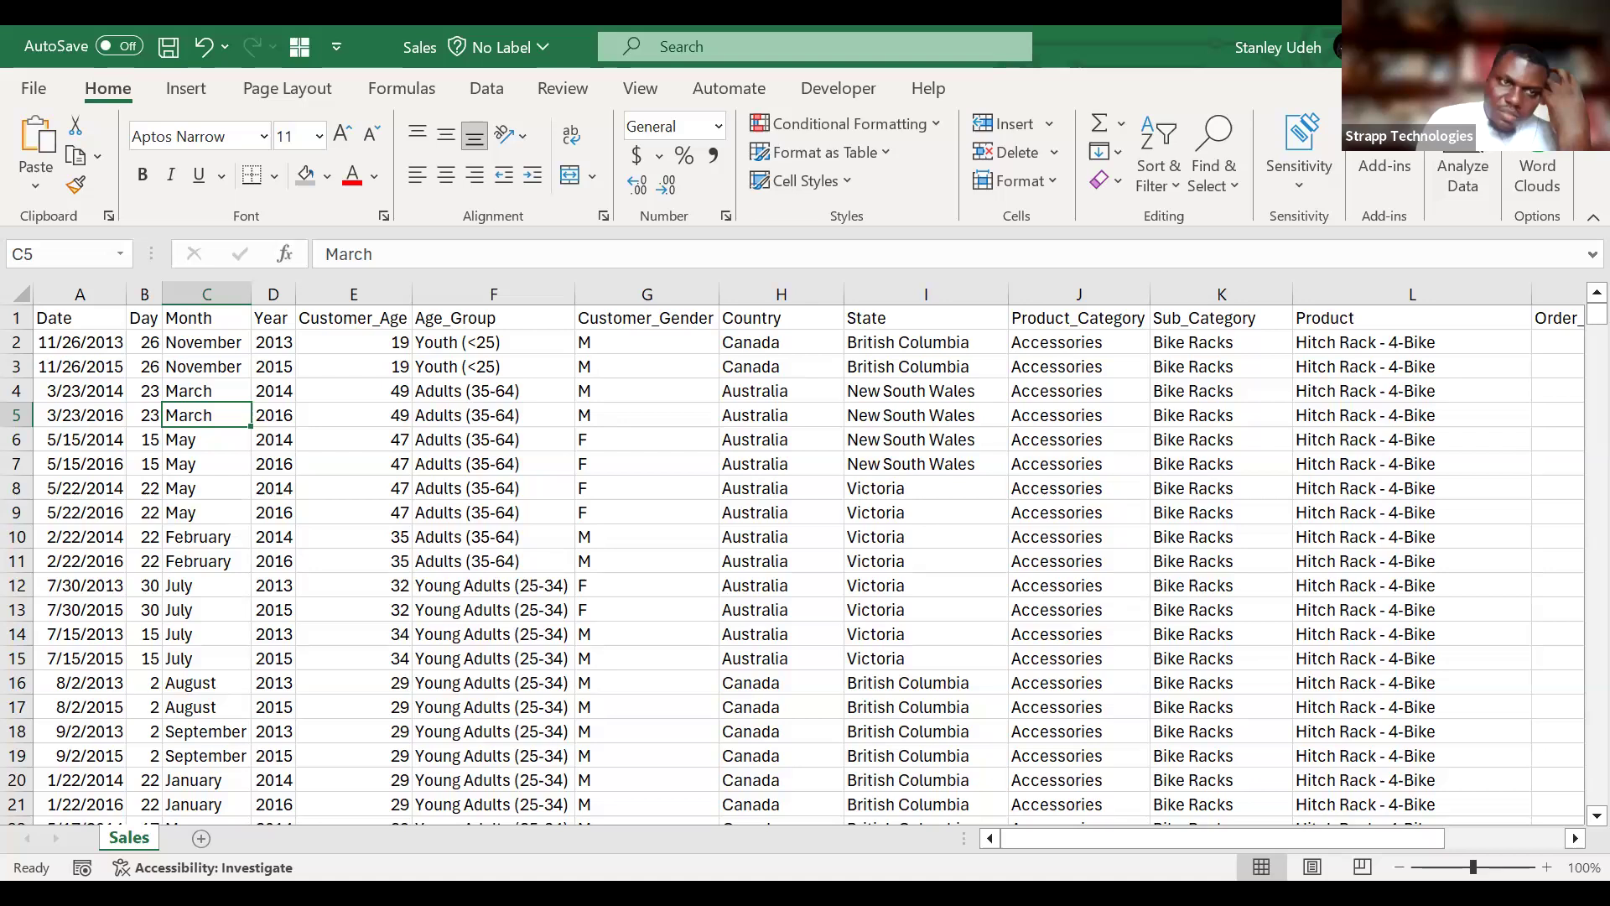
# Look across the Sales data columns from Date through Revenue to examine the available fields.
pyautogui.hotkey('alt', 'Tab')
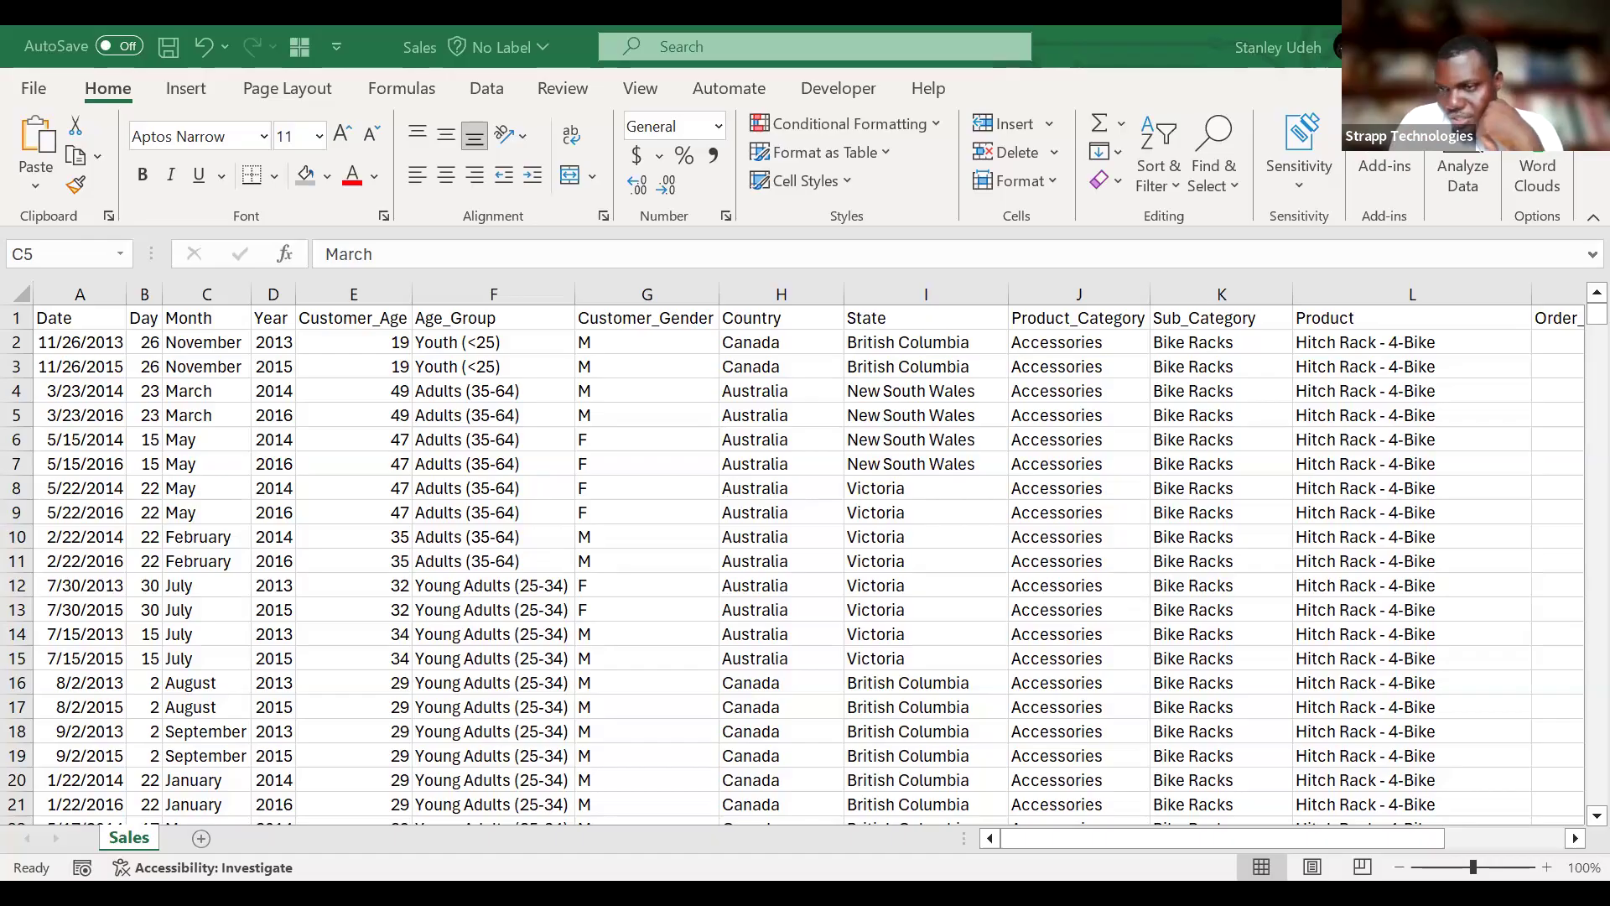
pyautogui.hscroll(5, 1095, 631)
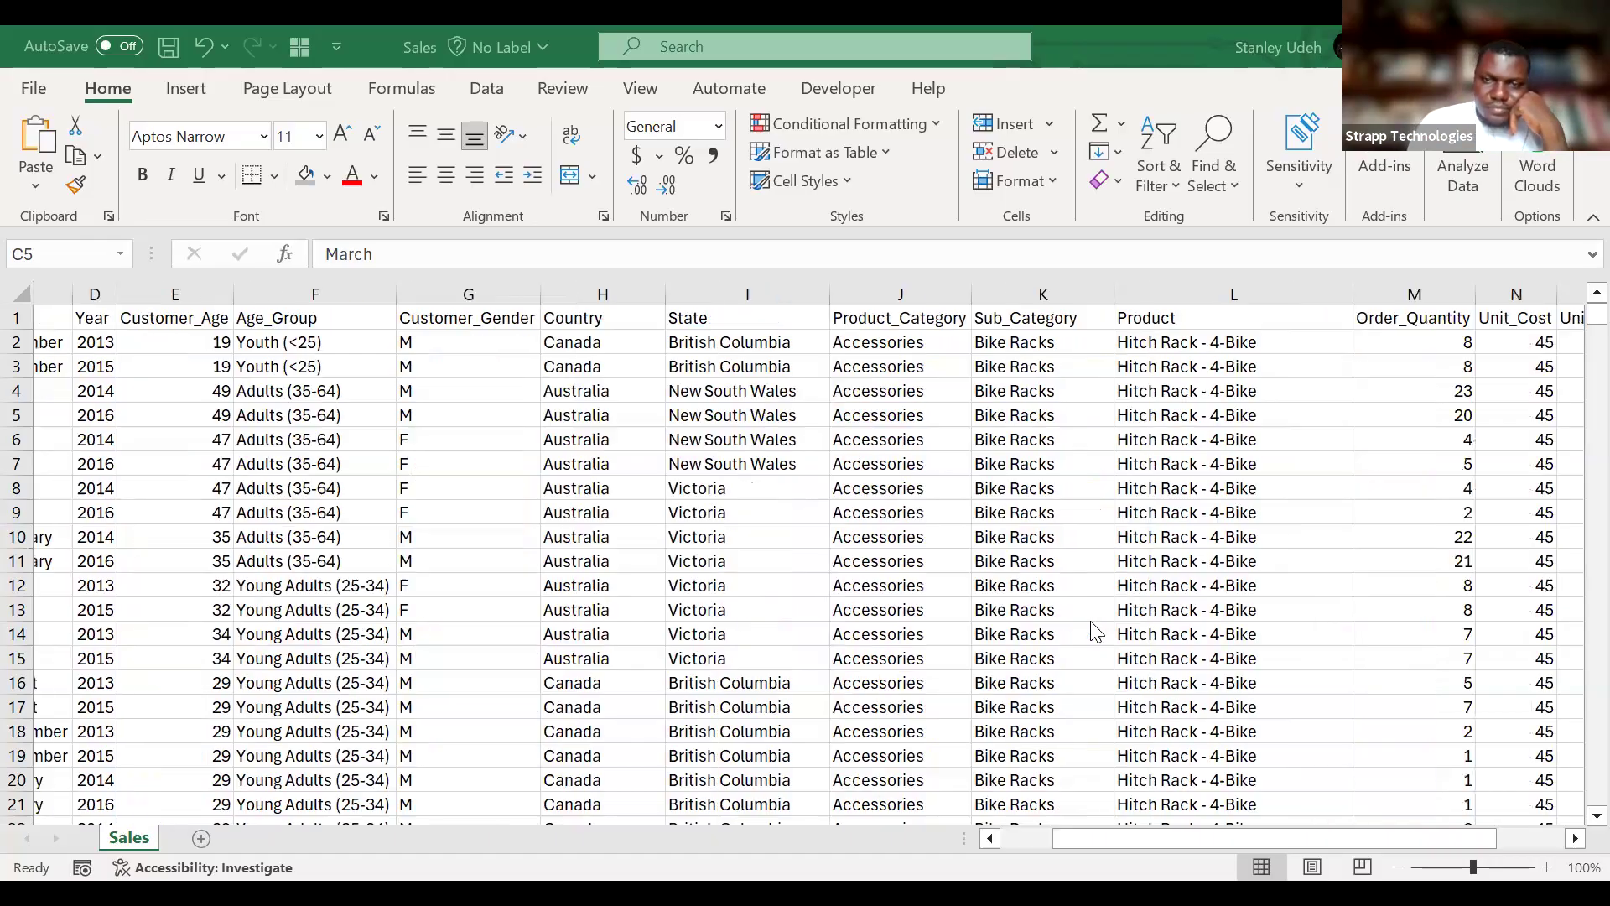
pyautogui.hscroll(3, 1094, 631)
pyautogui.hscroll(-8, 1094, 630)
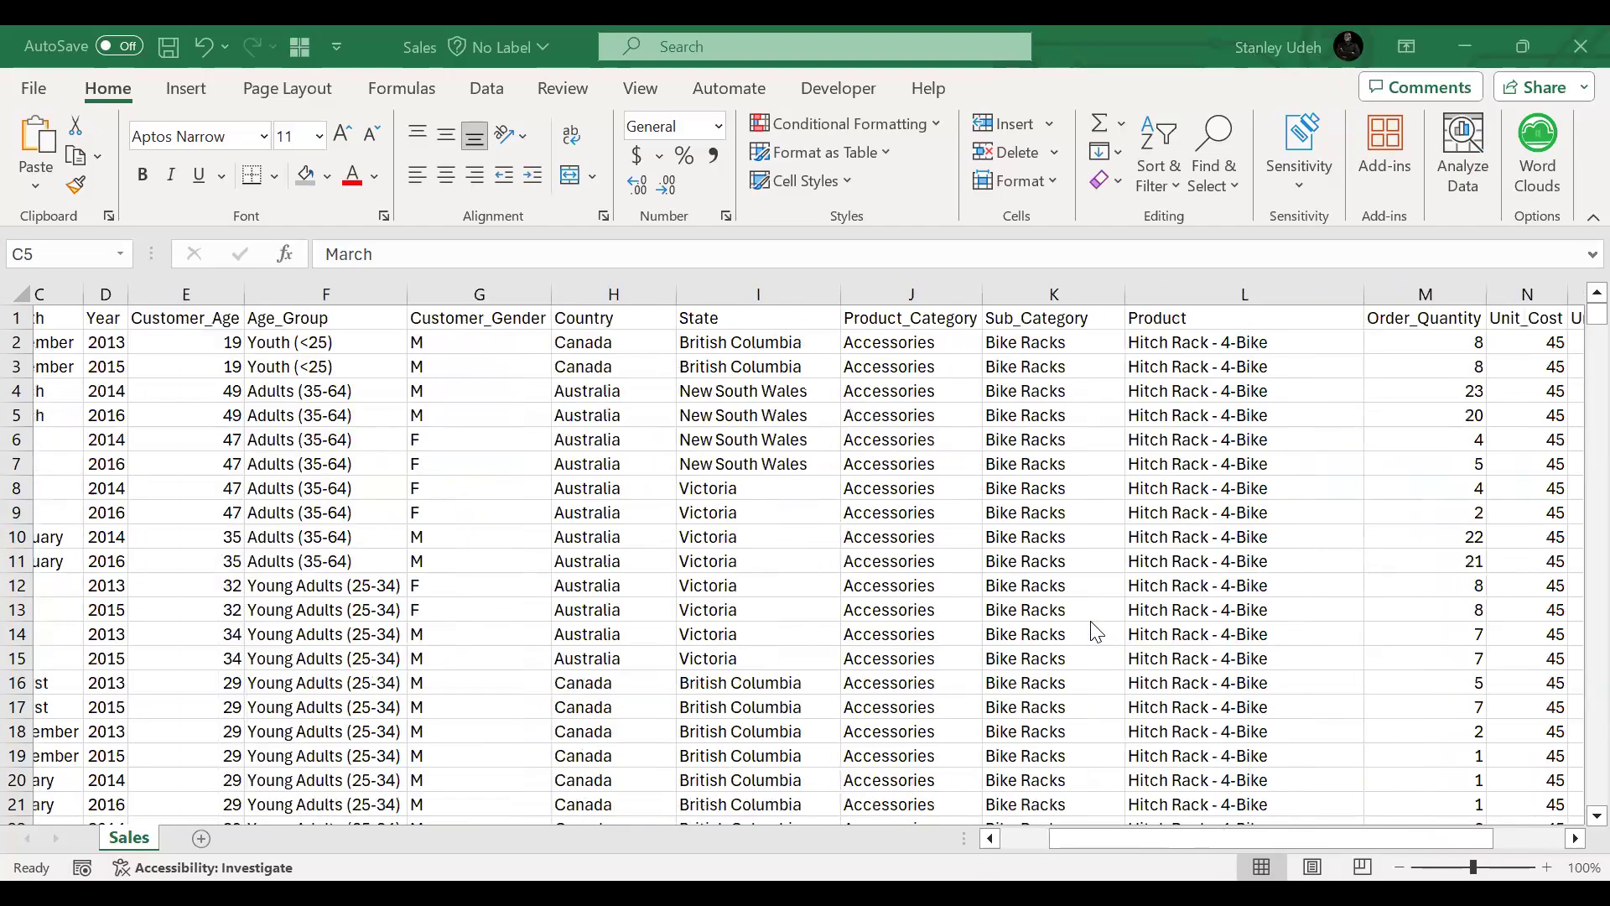
pyautogui.hscroll(4, 1095, 631)
pyautogui.hscroll(3, 1095, 631)
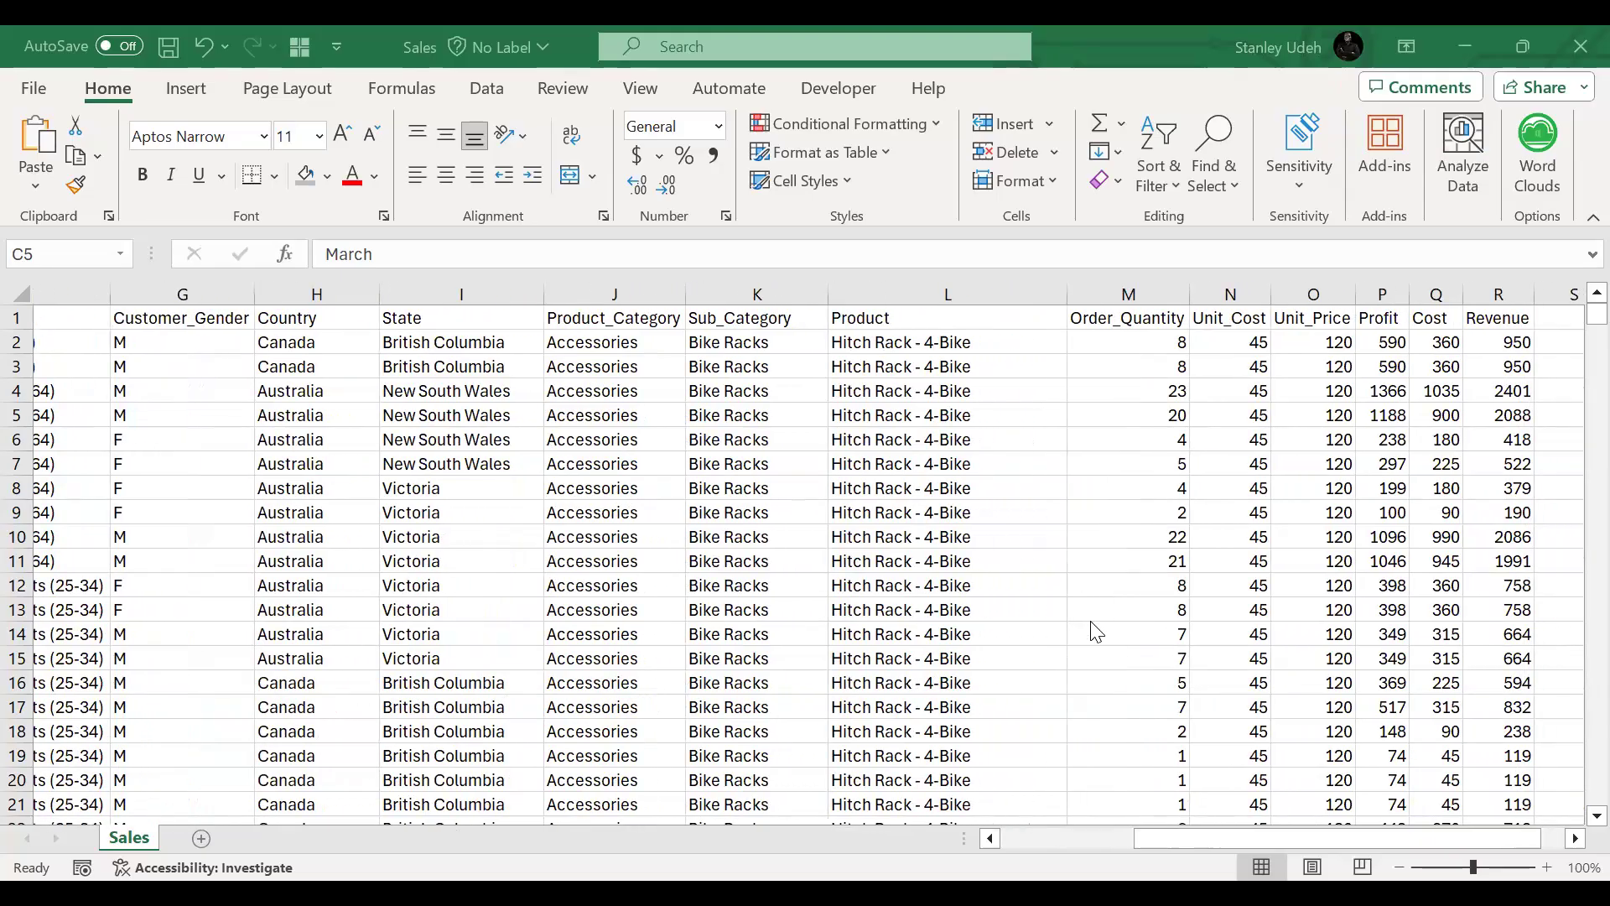
pyautogui.hscroll(-2, 1095, 631)
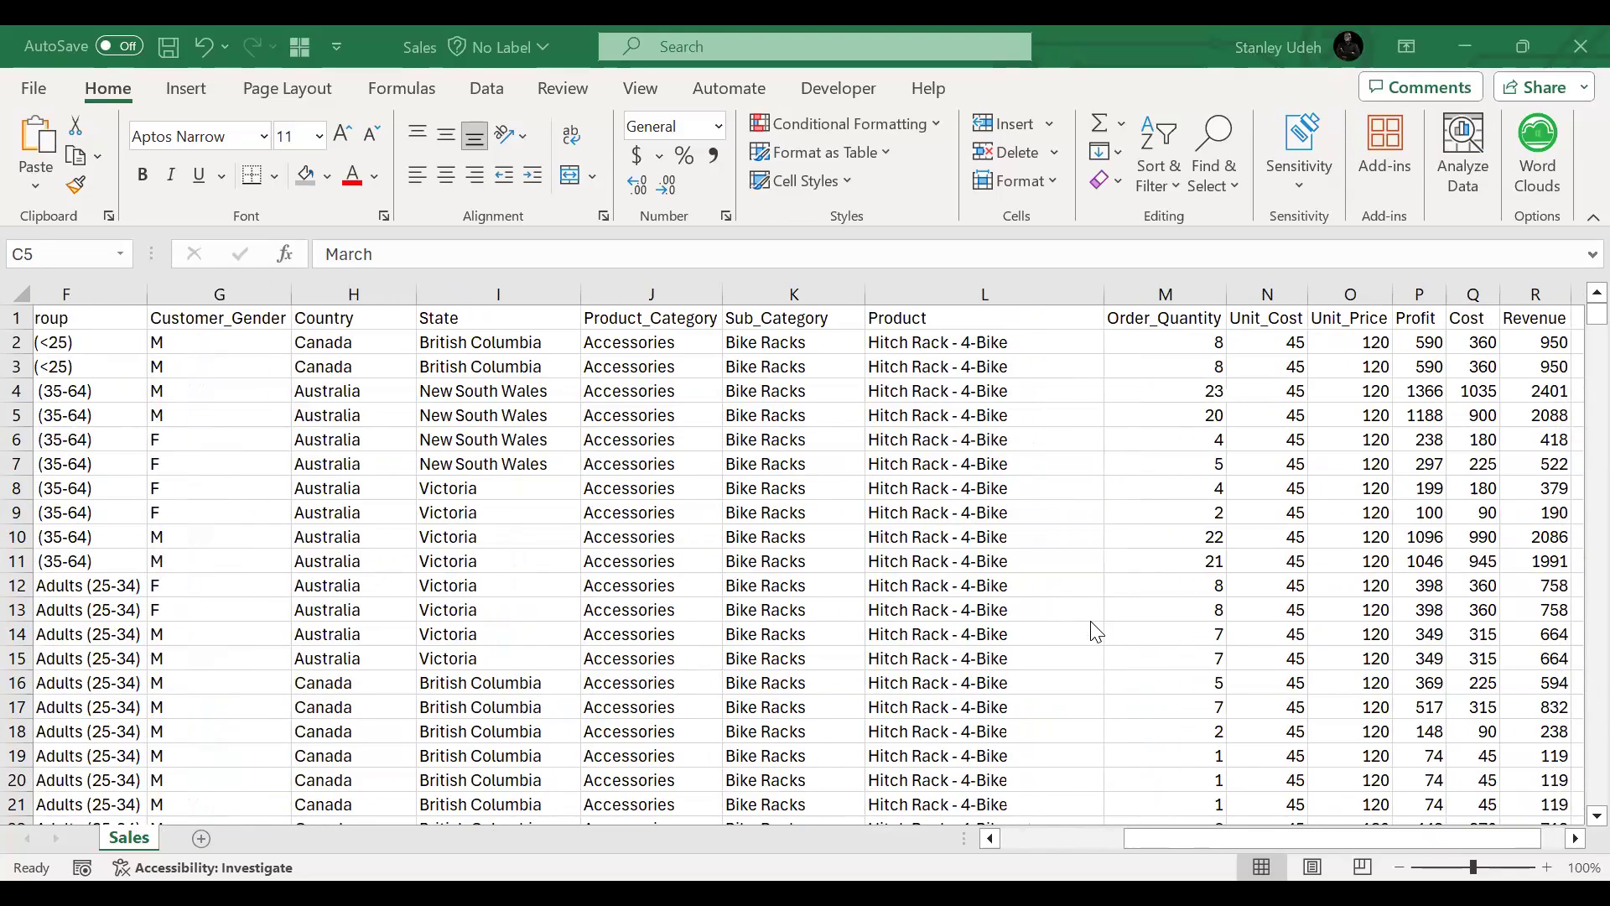
pyautogui.hscroll(-1, 1094, 631)
pyautogui.hscroll(-3, 1095, 631)
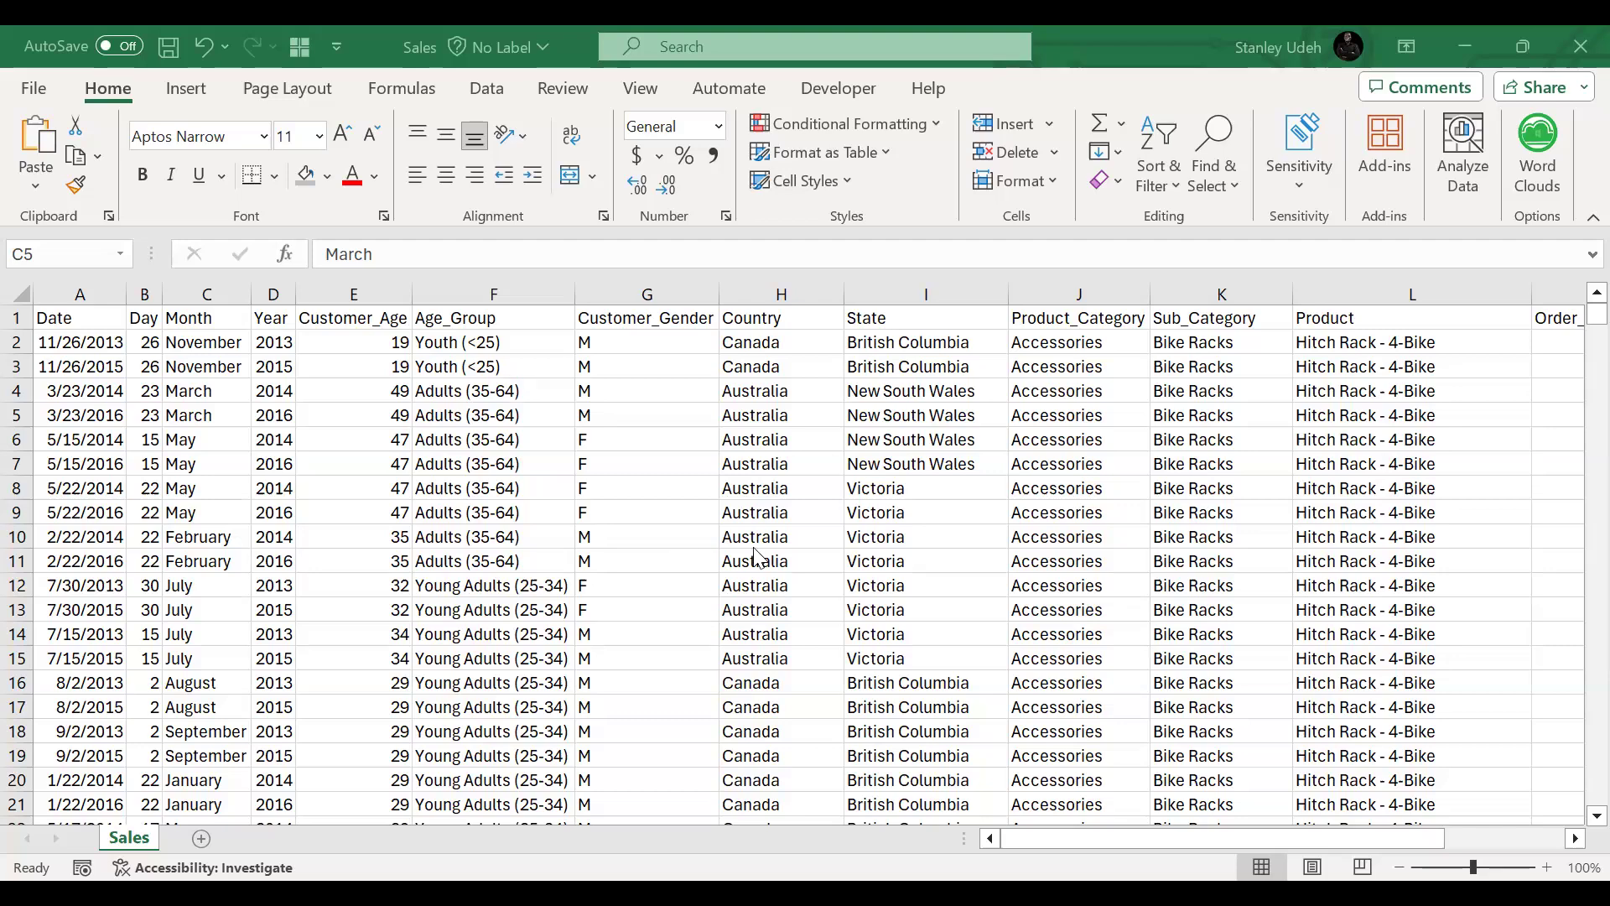
pyautogui.hscroll(4, 917, 564)
pyautogui.hscroll(-3, 920, 566)
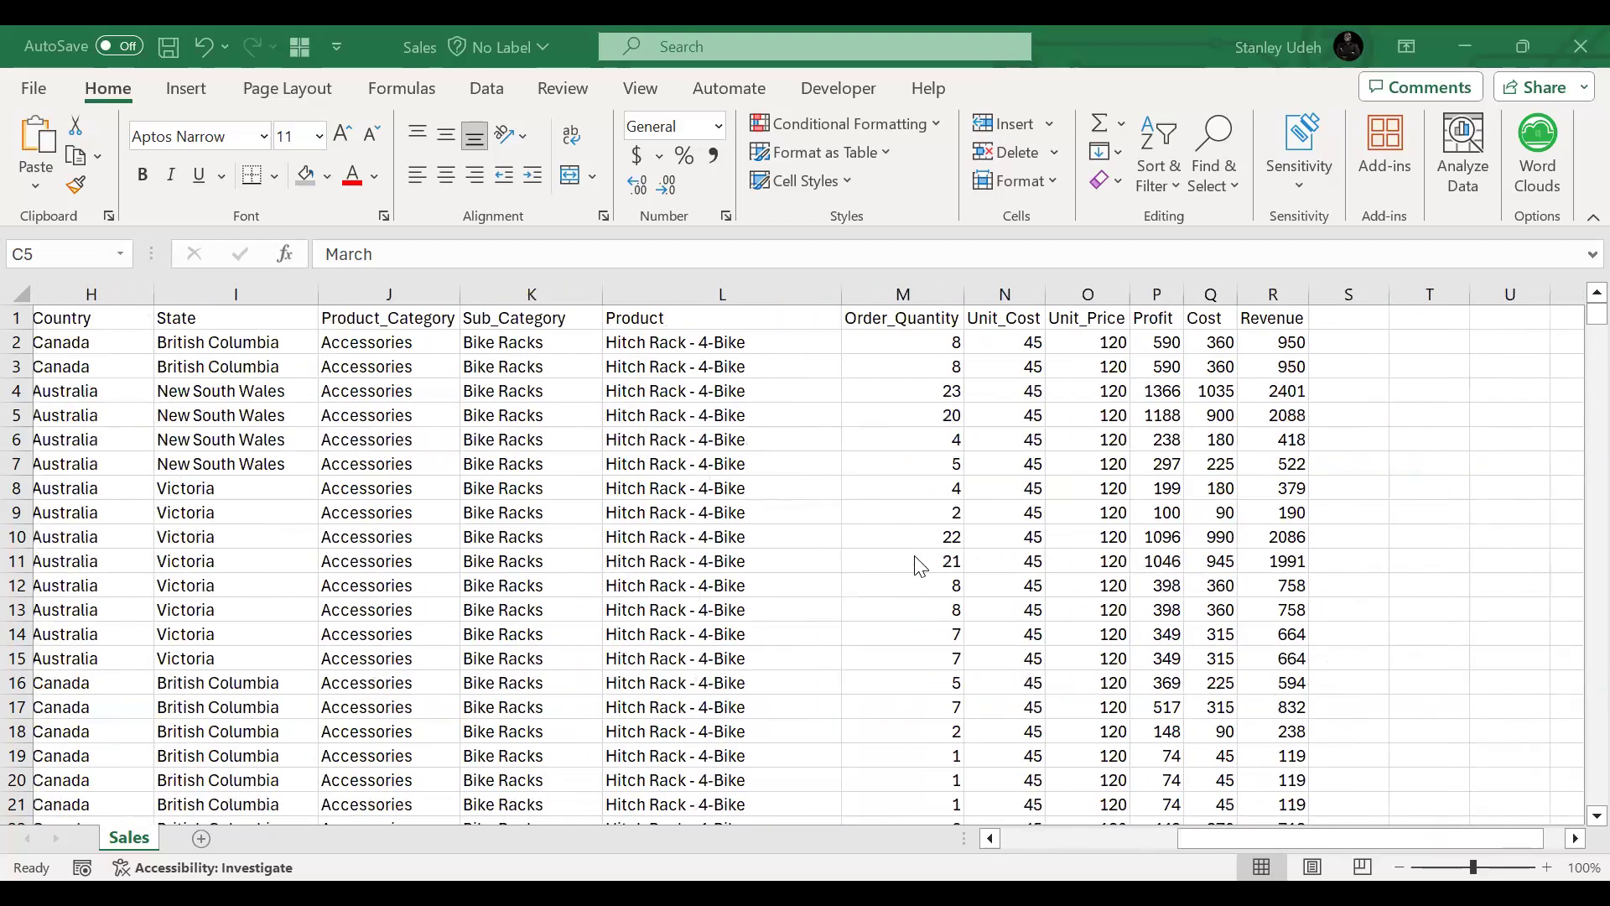
pyautogui.hscroll(1, 920, 566)
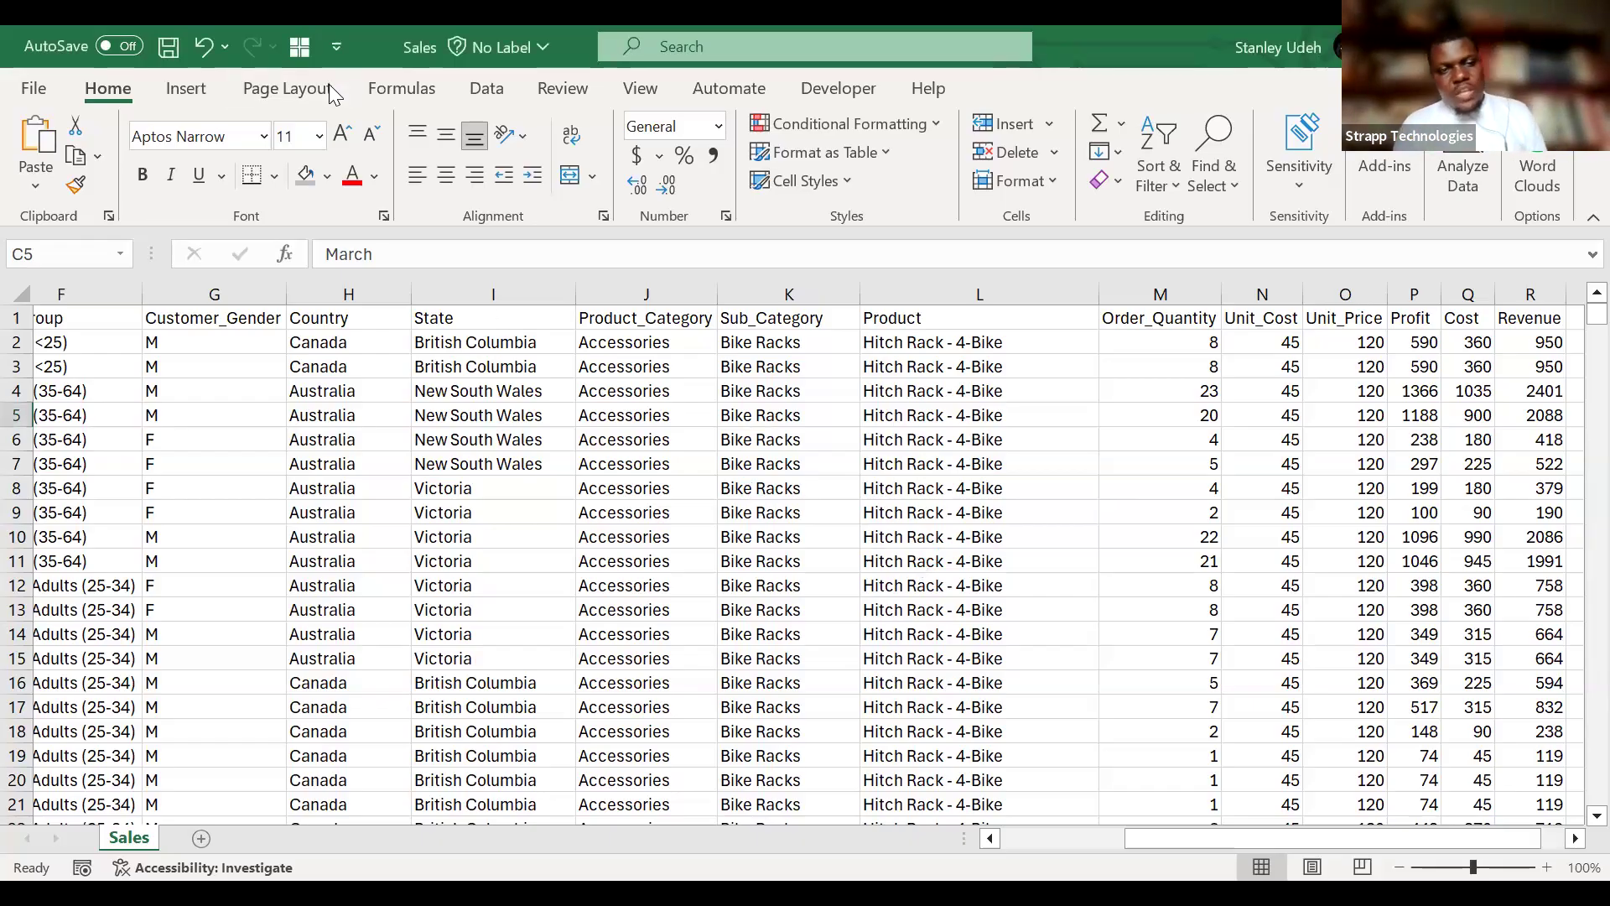
pyautogui.click(187, 89)
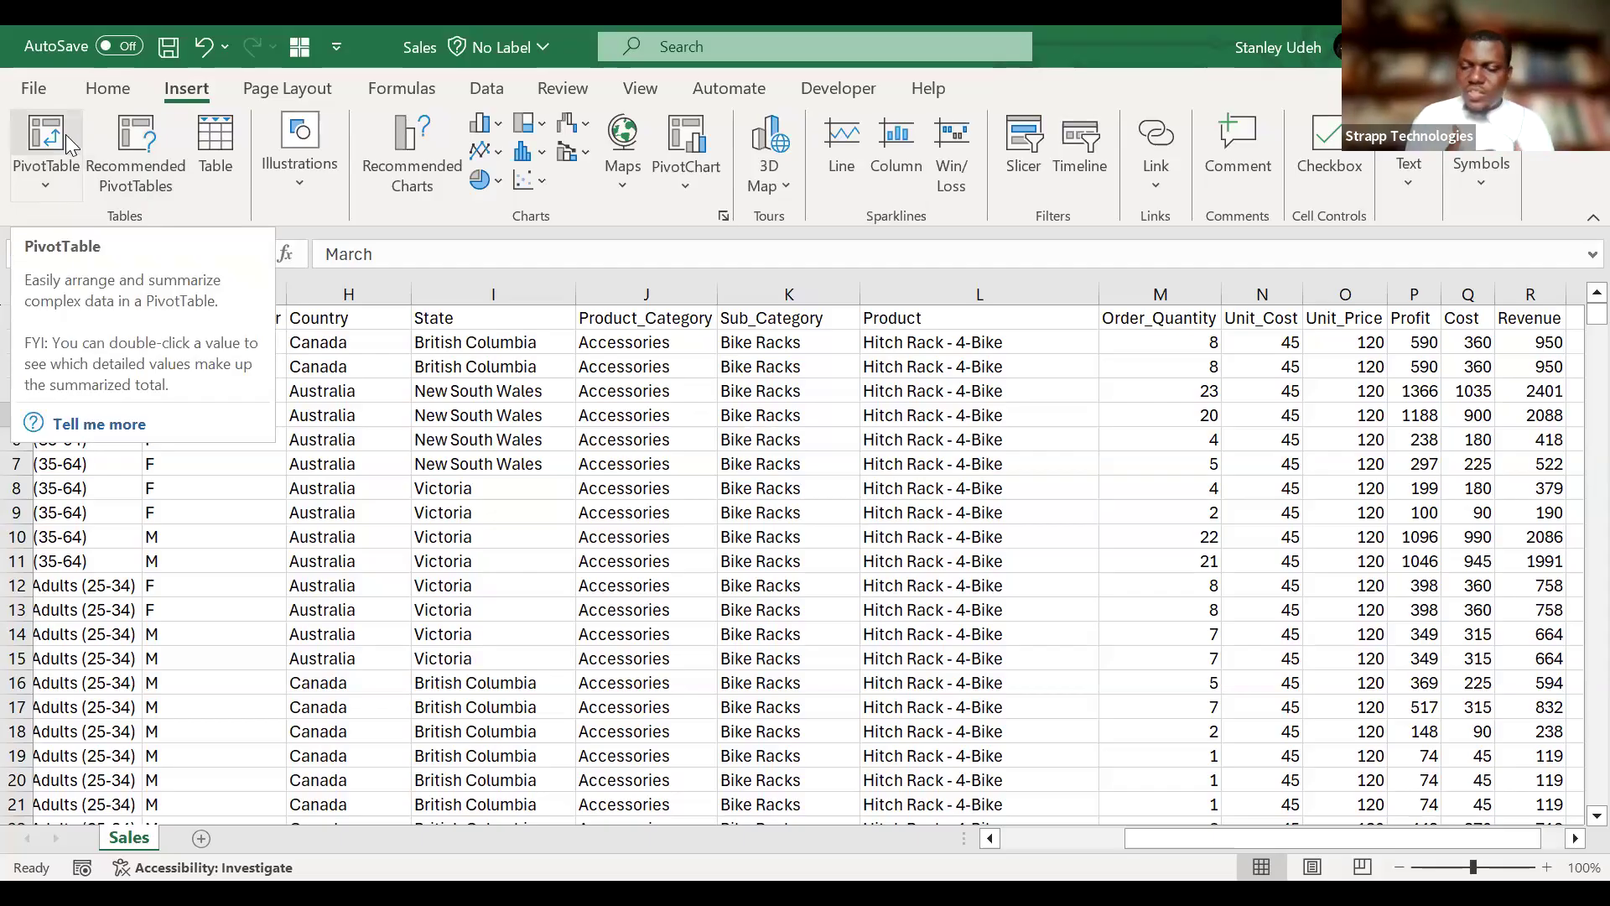
pyautogui.click(48, 178)
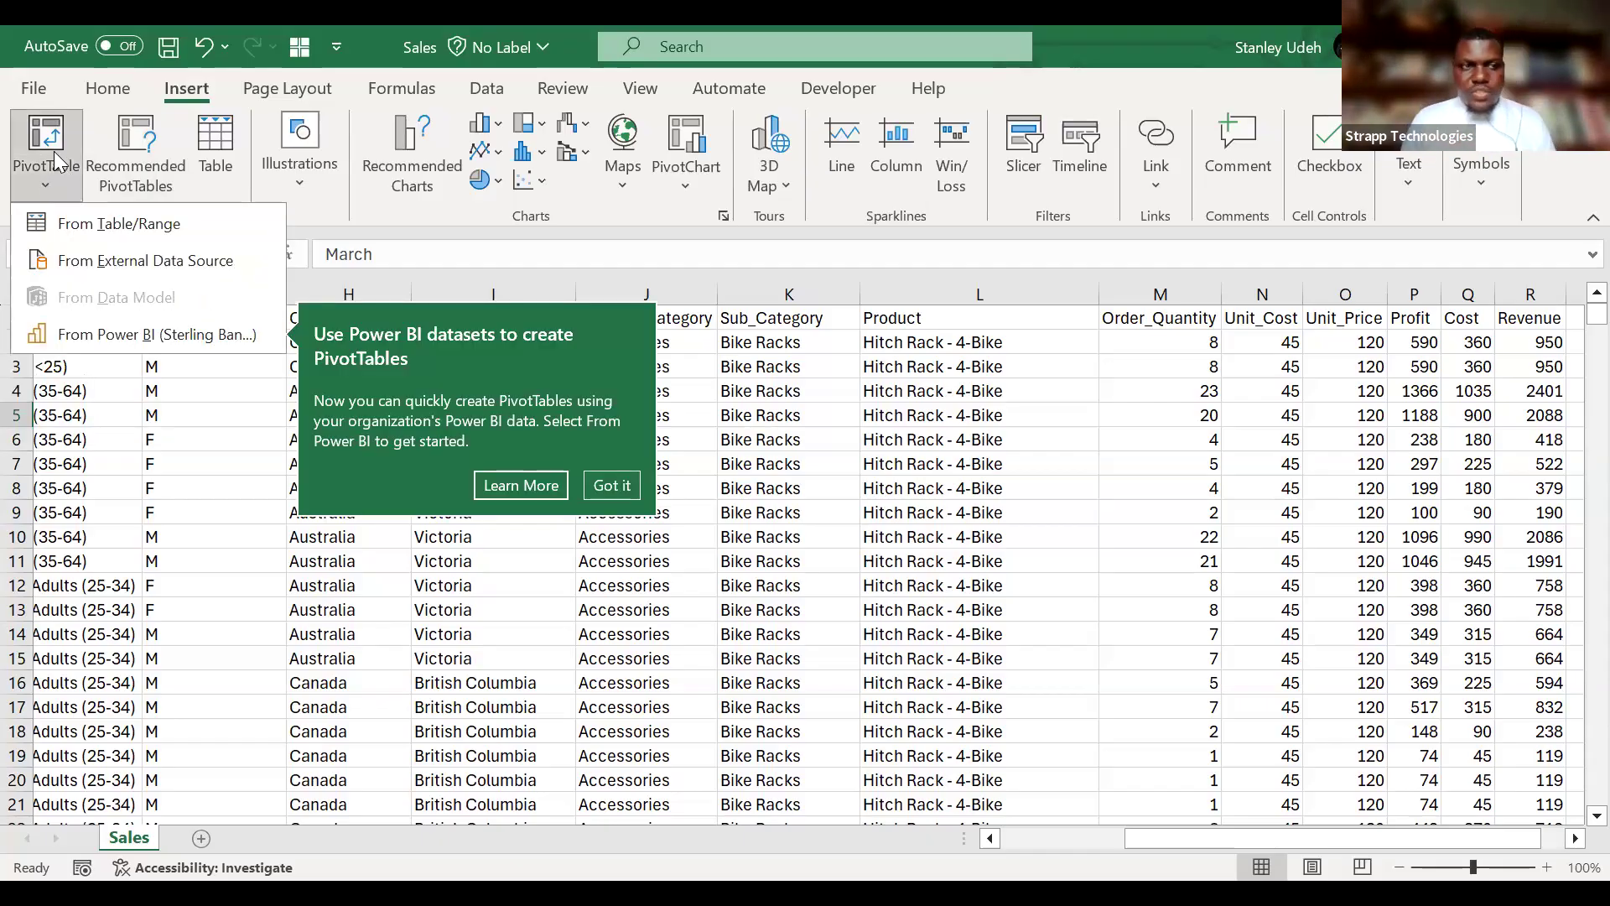
pyautogui.press('t')
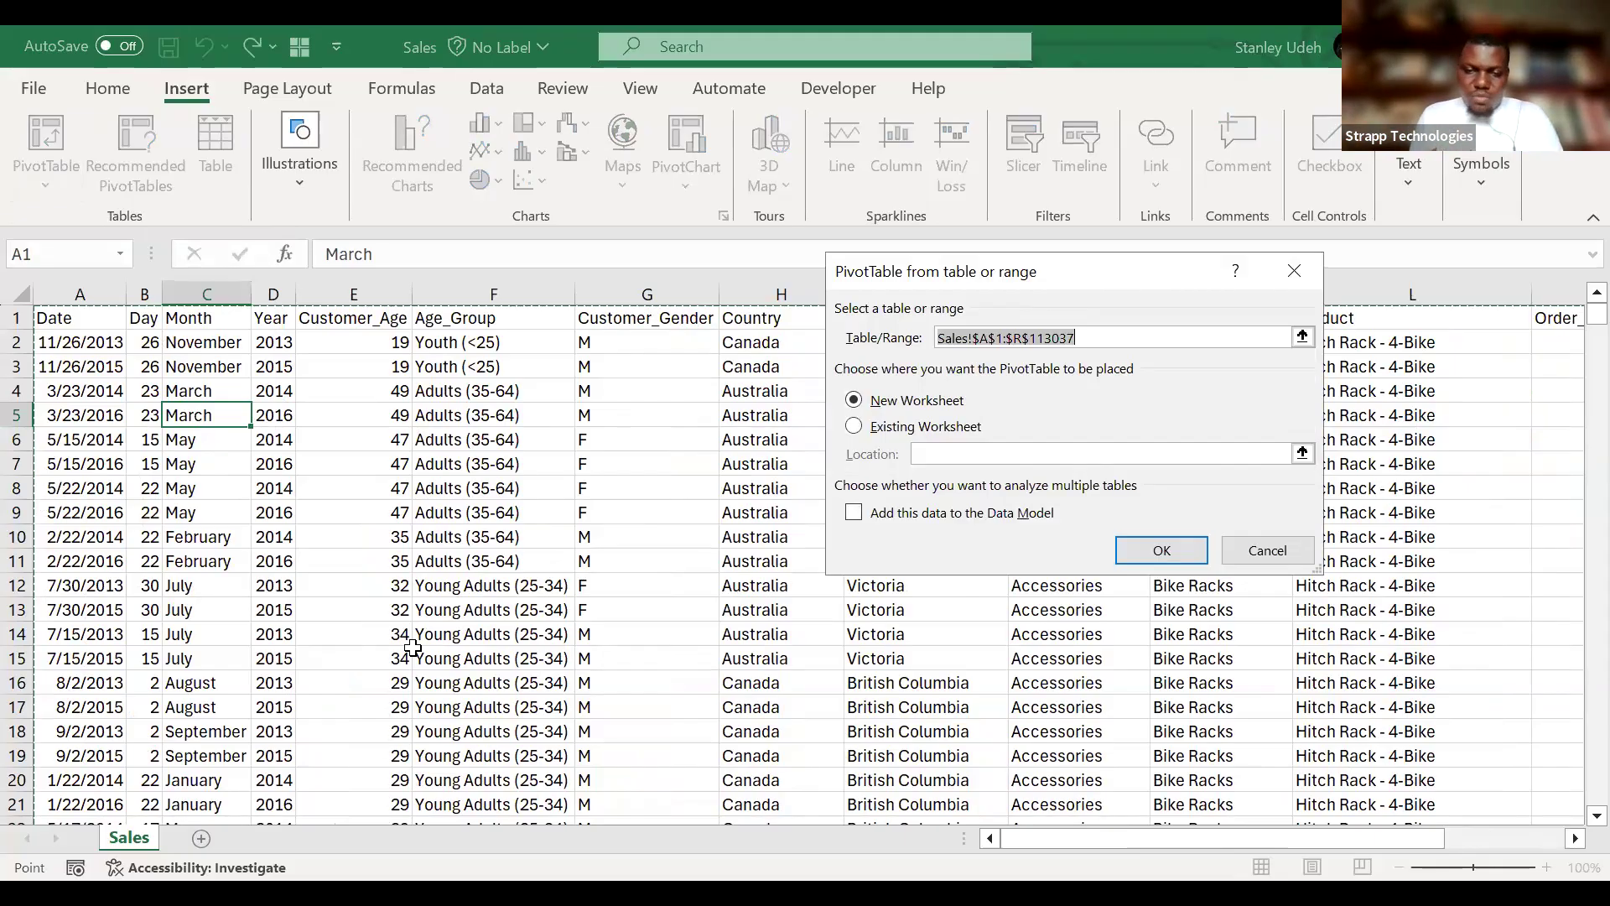
pyautogui.hscroll(6, 618, 625)
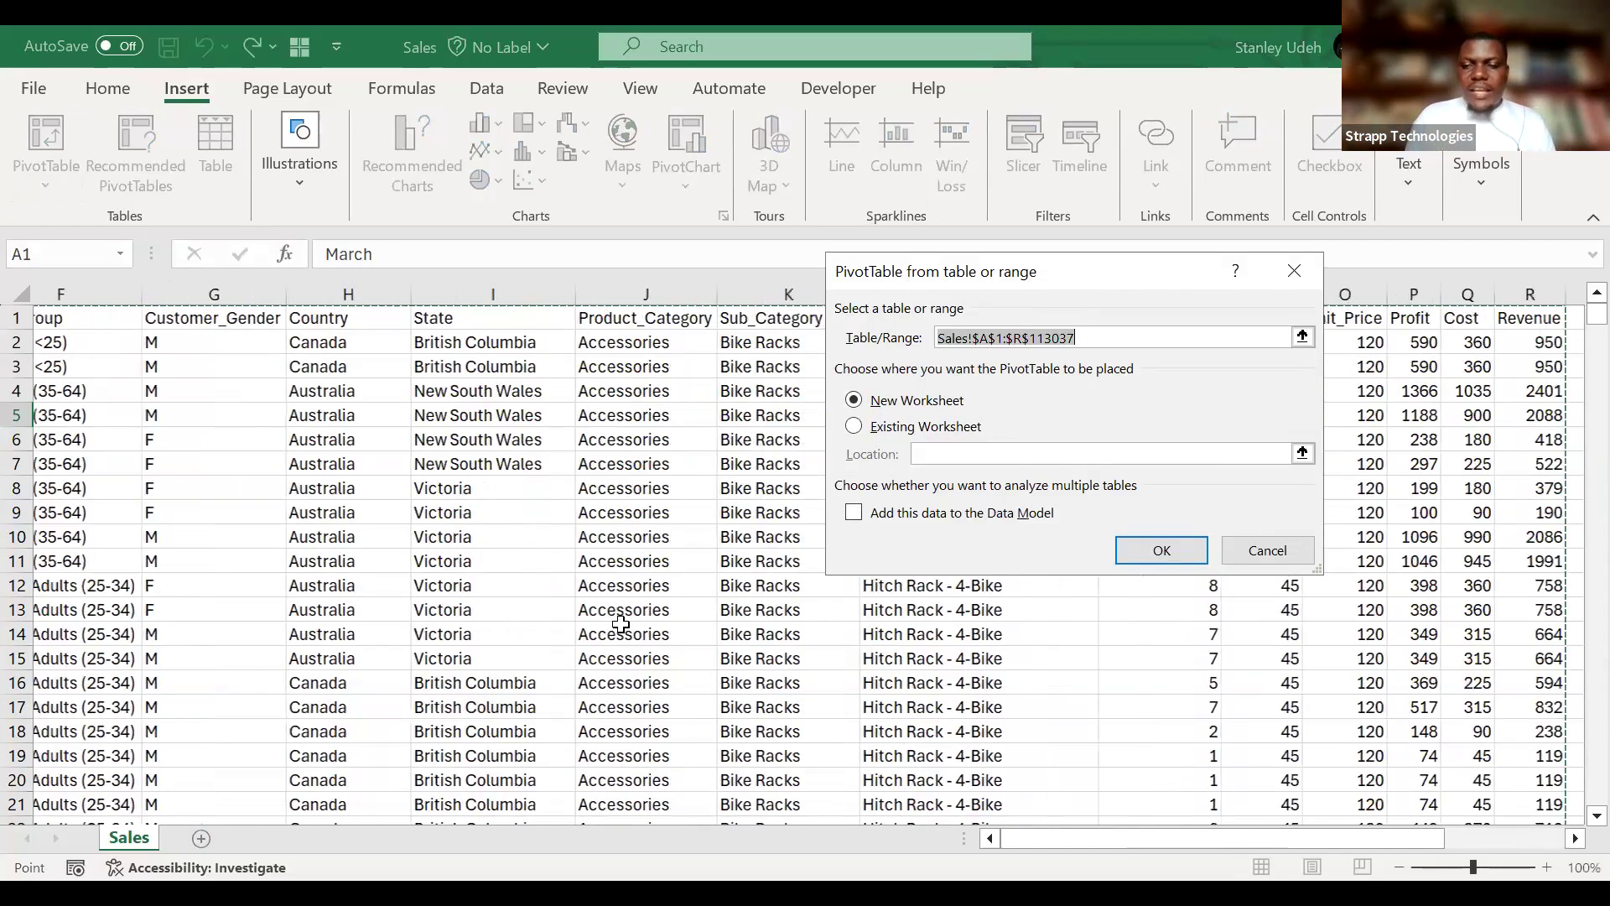
pyautogui.hscroll(3, 620, 625)
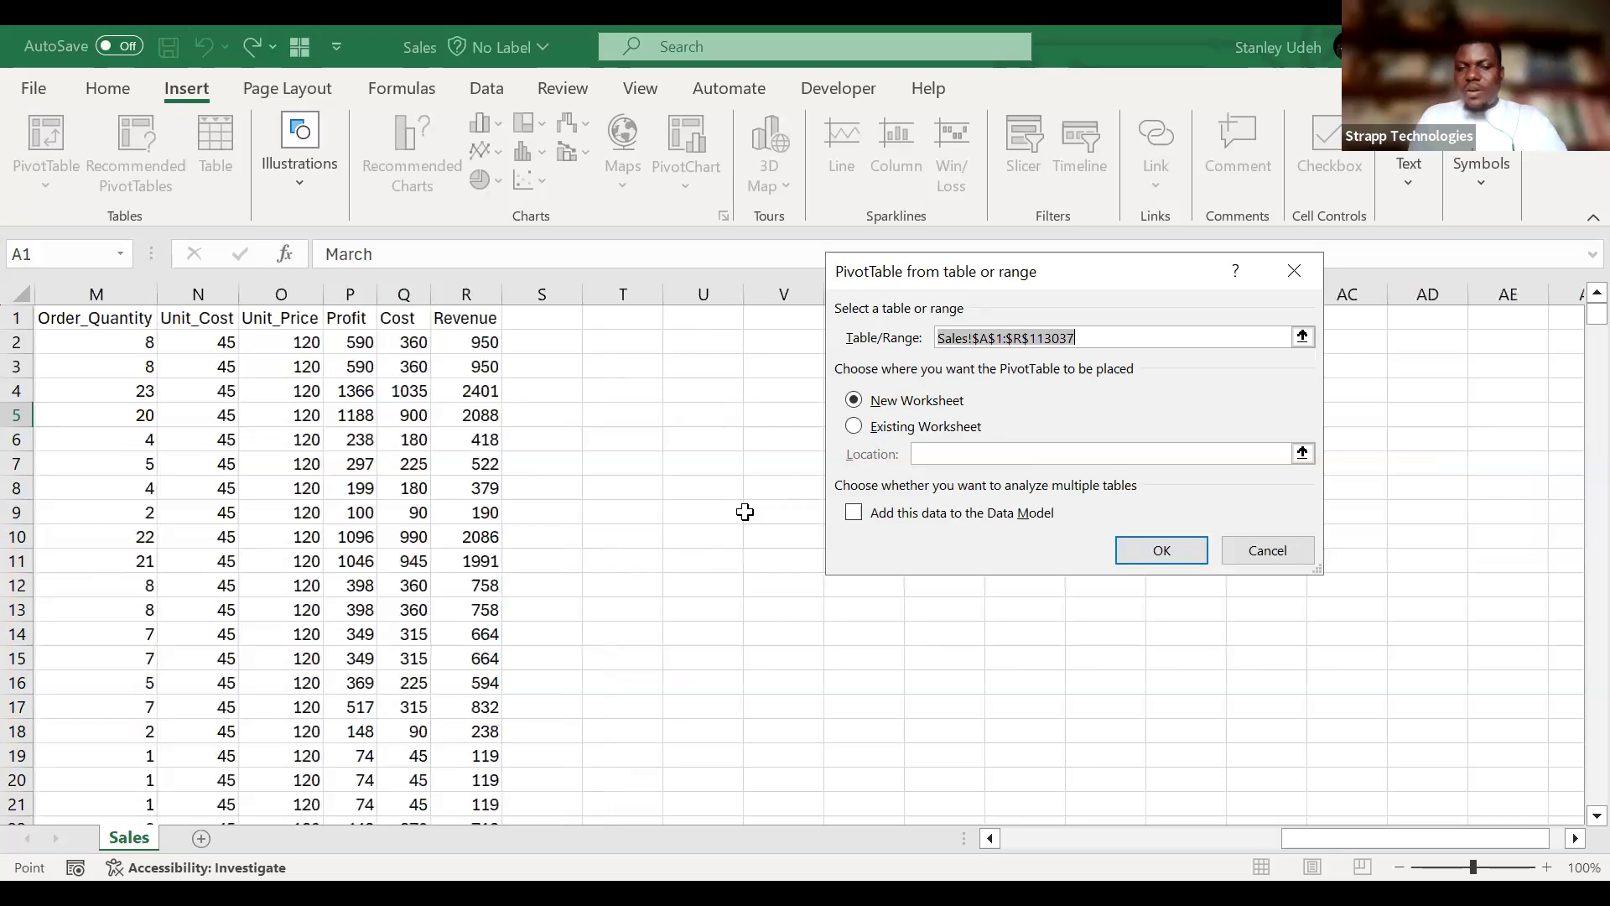
pyautogui.click(745, 512)
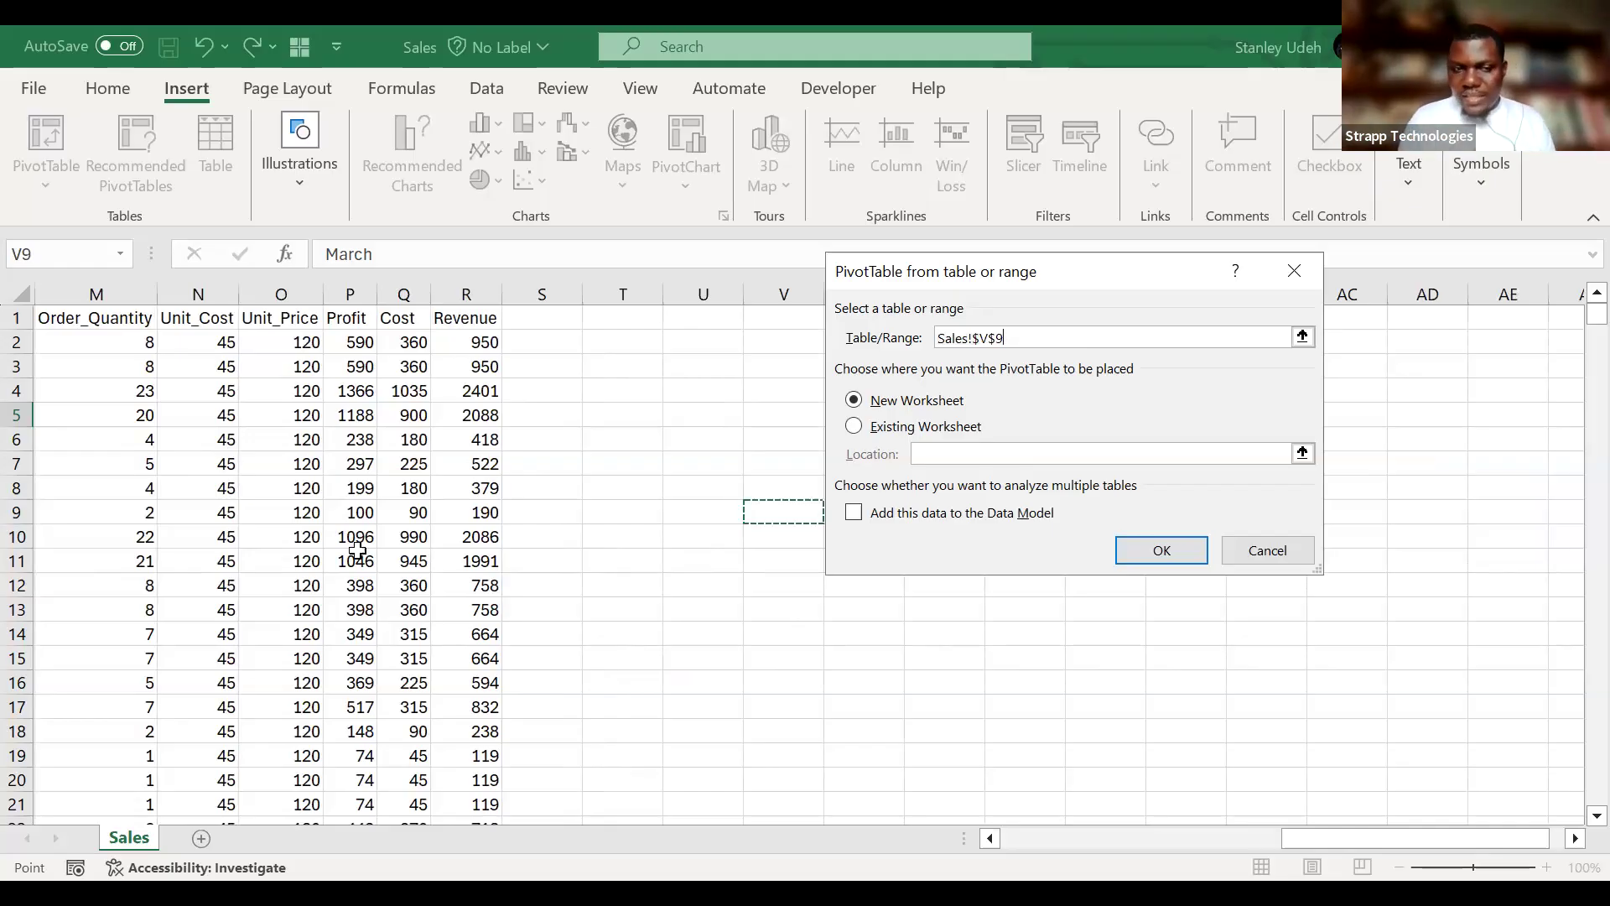
pyautogui.hscroll(-5, 360, 545)
pyautogui.hscroll(-3, 339, 493)
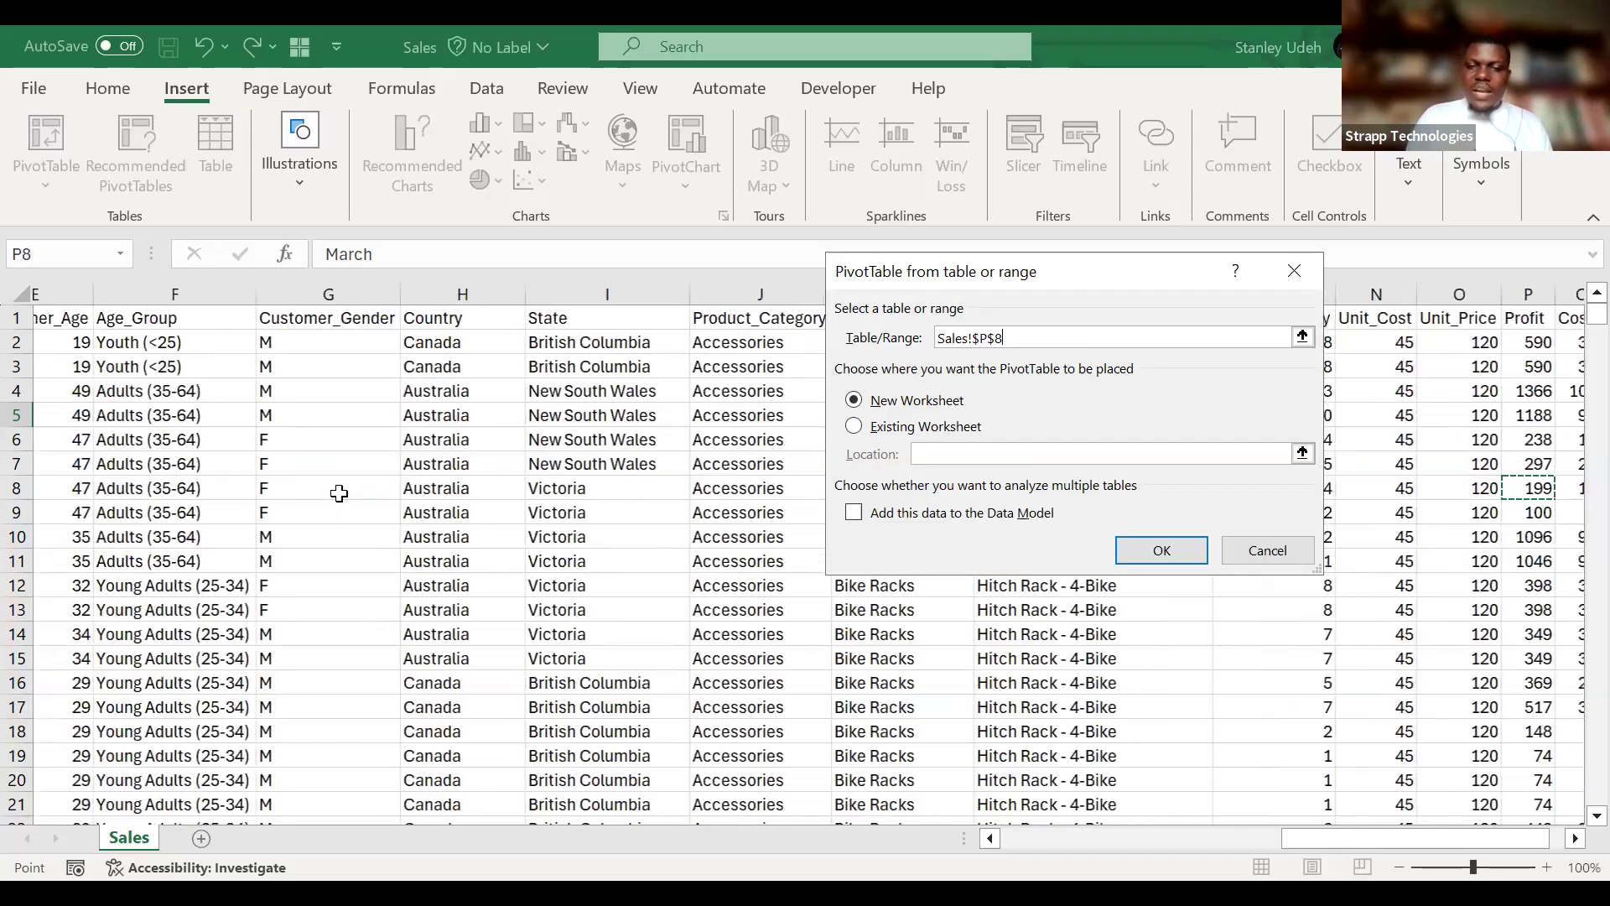
pyautogui.click(560, 493)
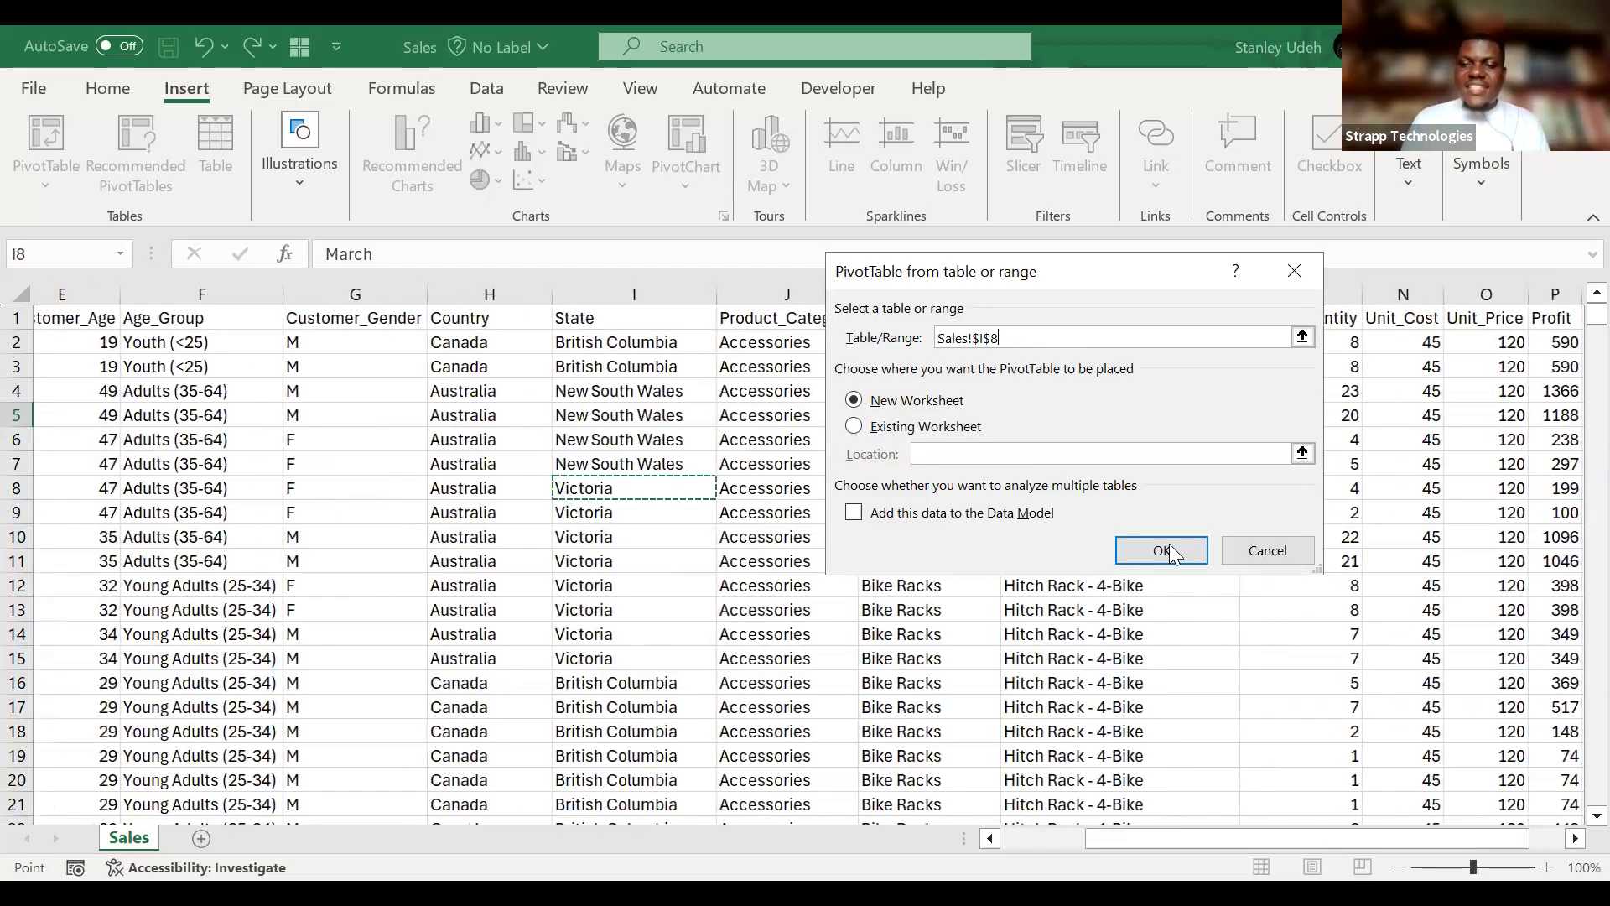
pyautogui.click(1225, 549)
# Start a PivotTable from the Sales data and reselect its source range from the Date header as Sales!$A$1:$R$113037.
pyautogui.click(349, 491)
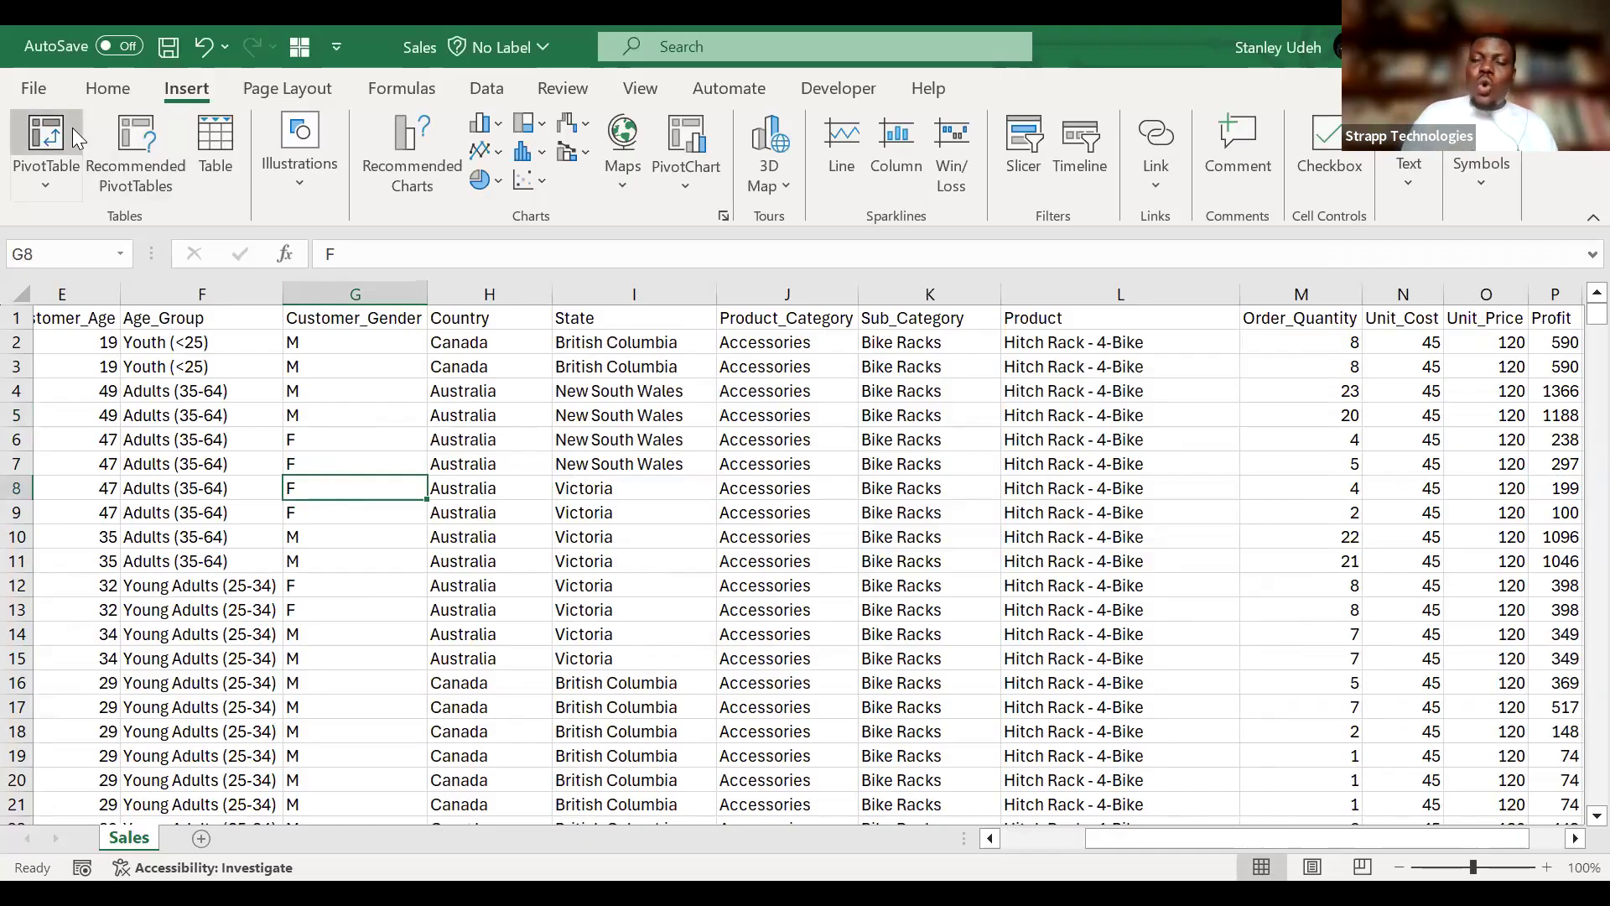
pyautogui.click(46, 134)
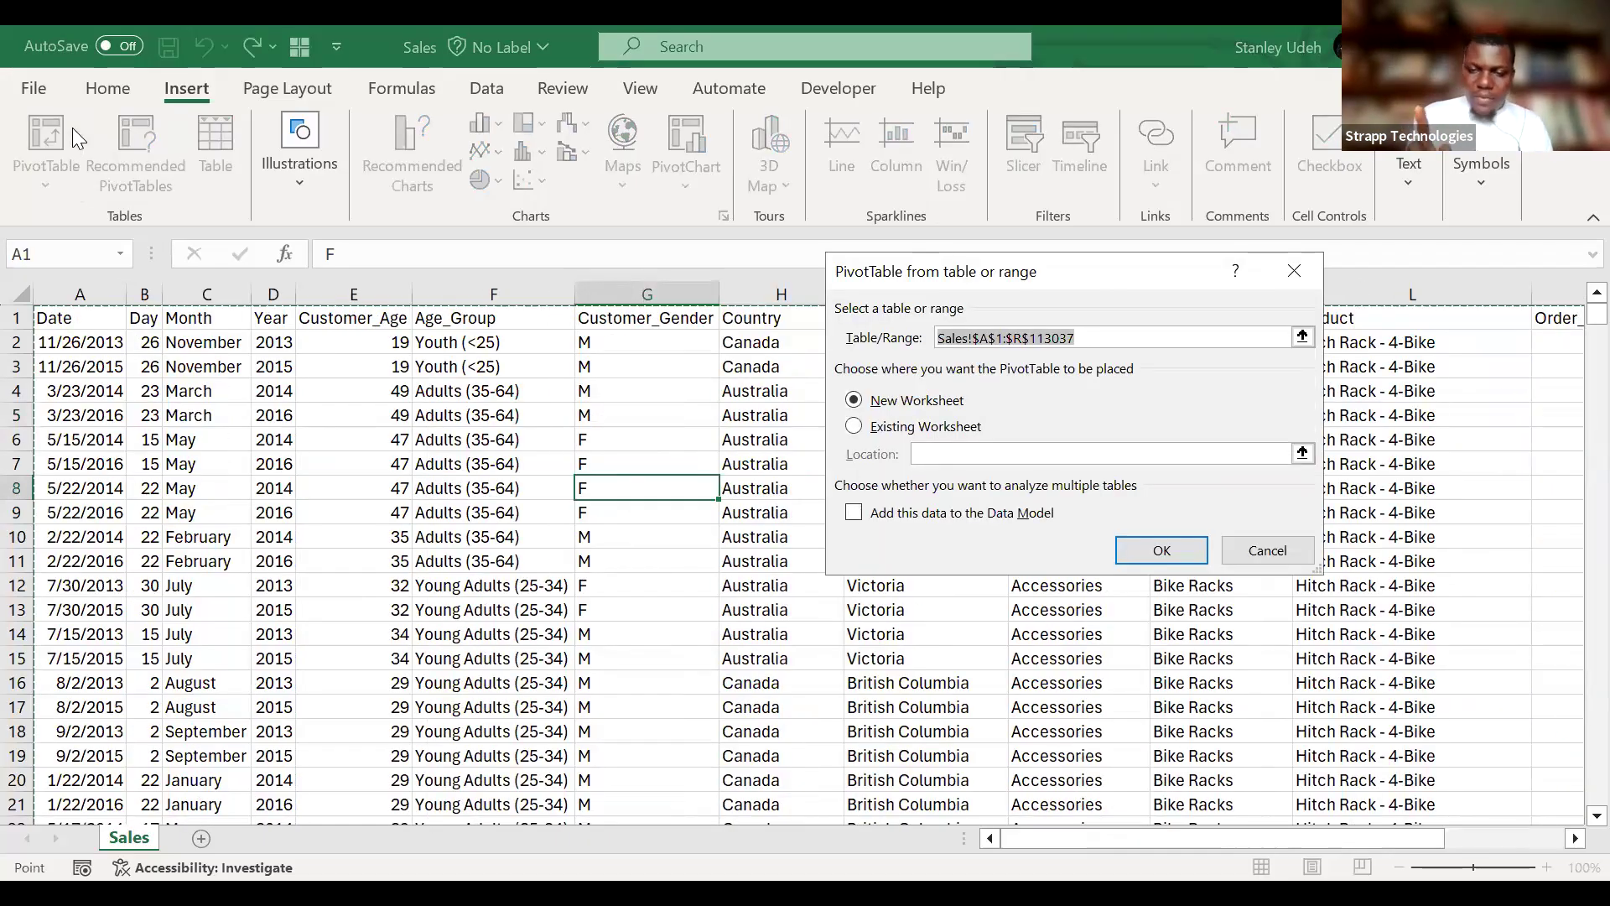
pyautogui.click(1103, 337)
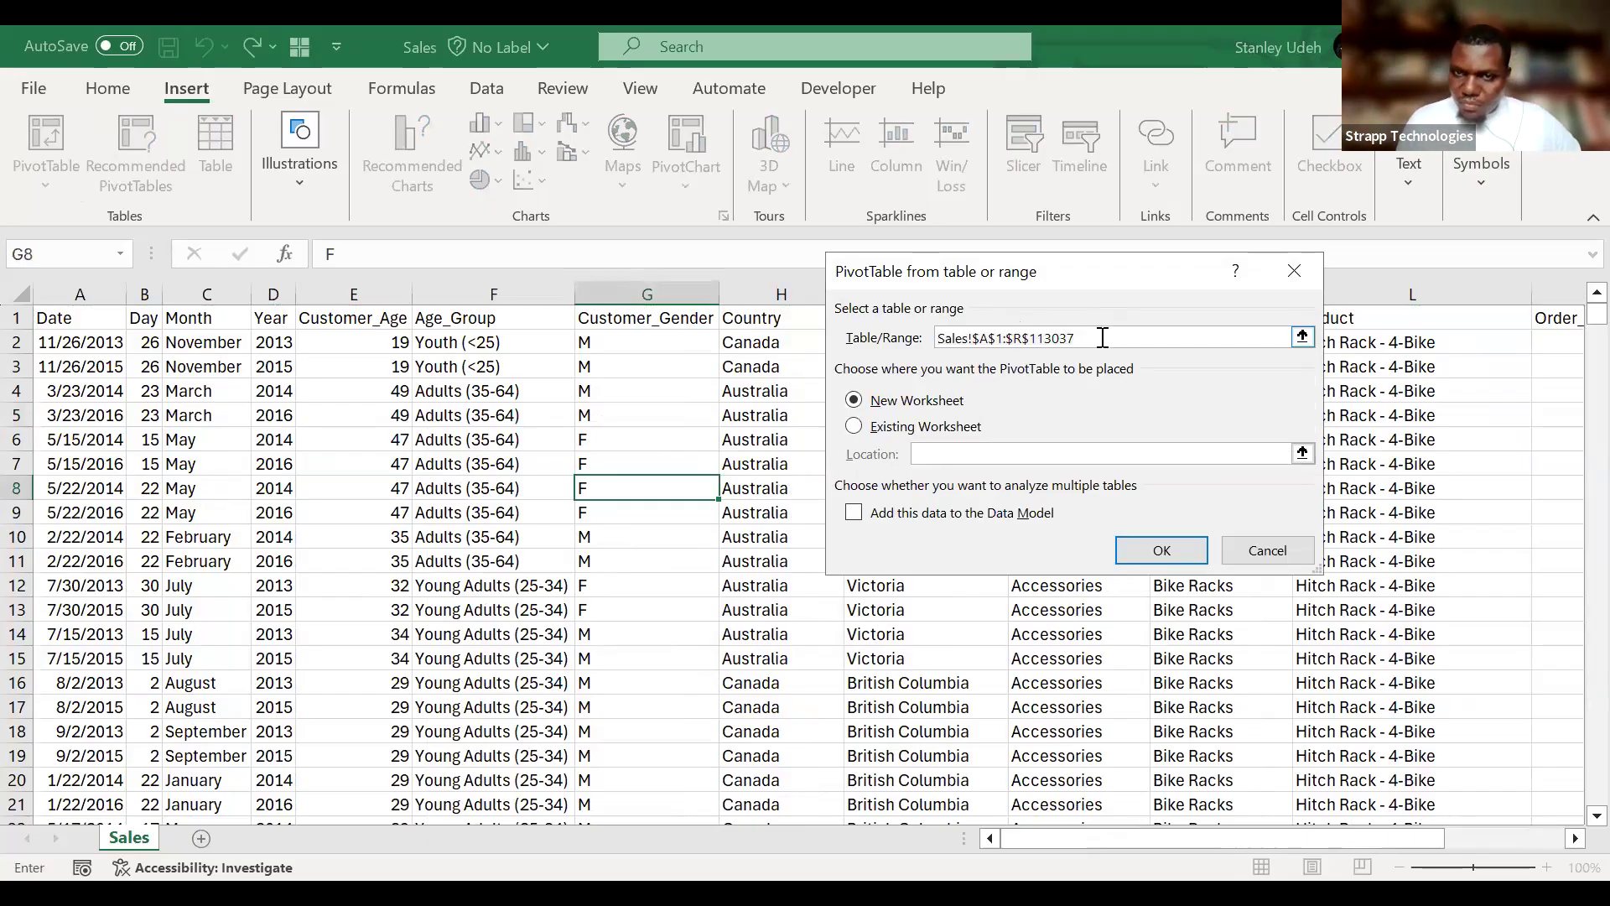
pyautogui.doubleClick(1103, 337)
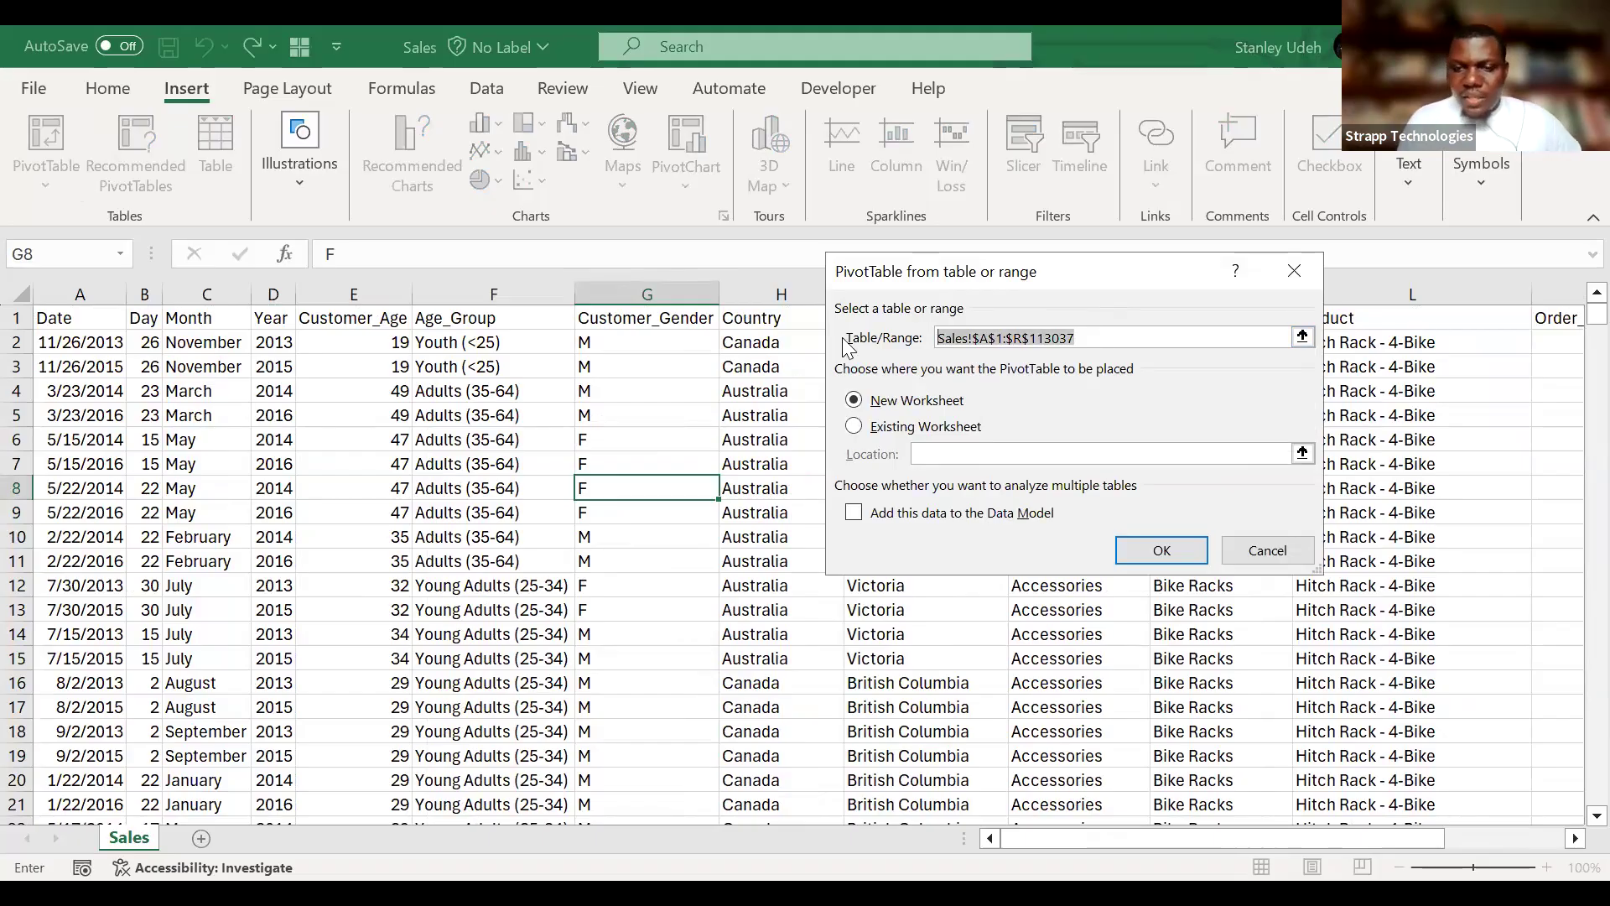
pyautogui.press('BackSpace')
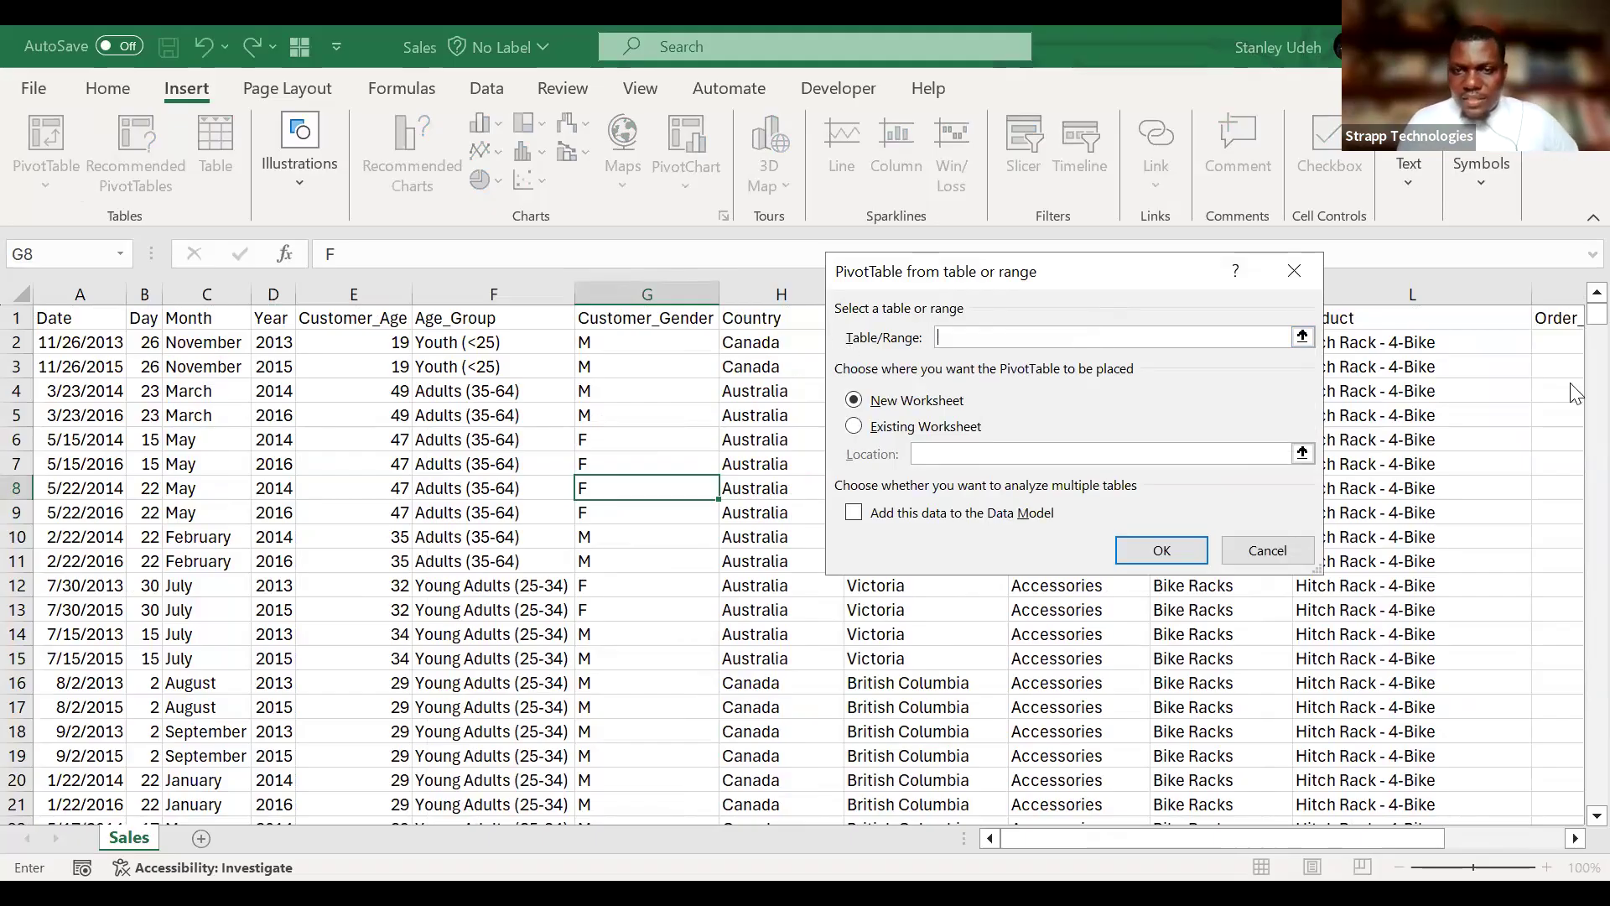
pyautogui.click(1303, 337)
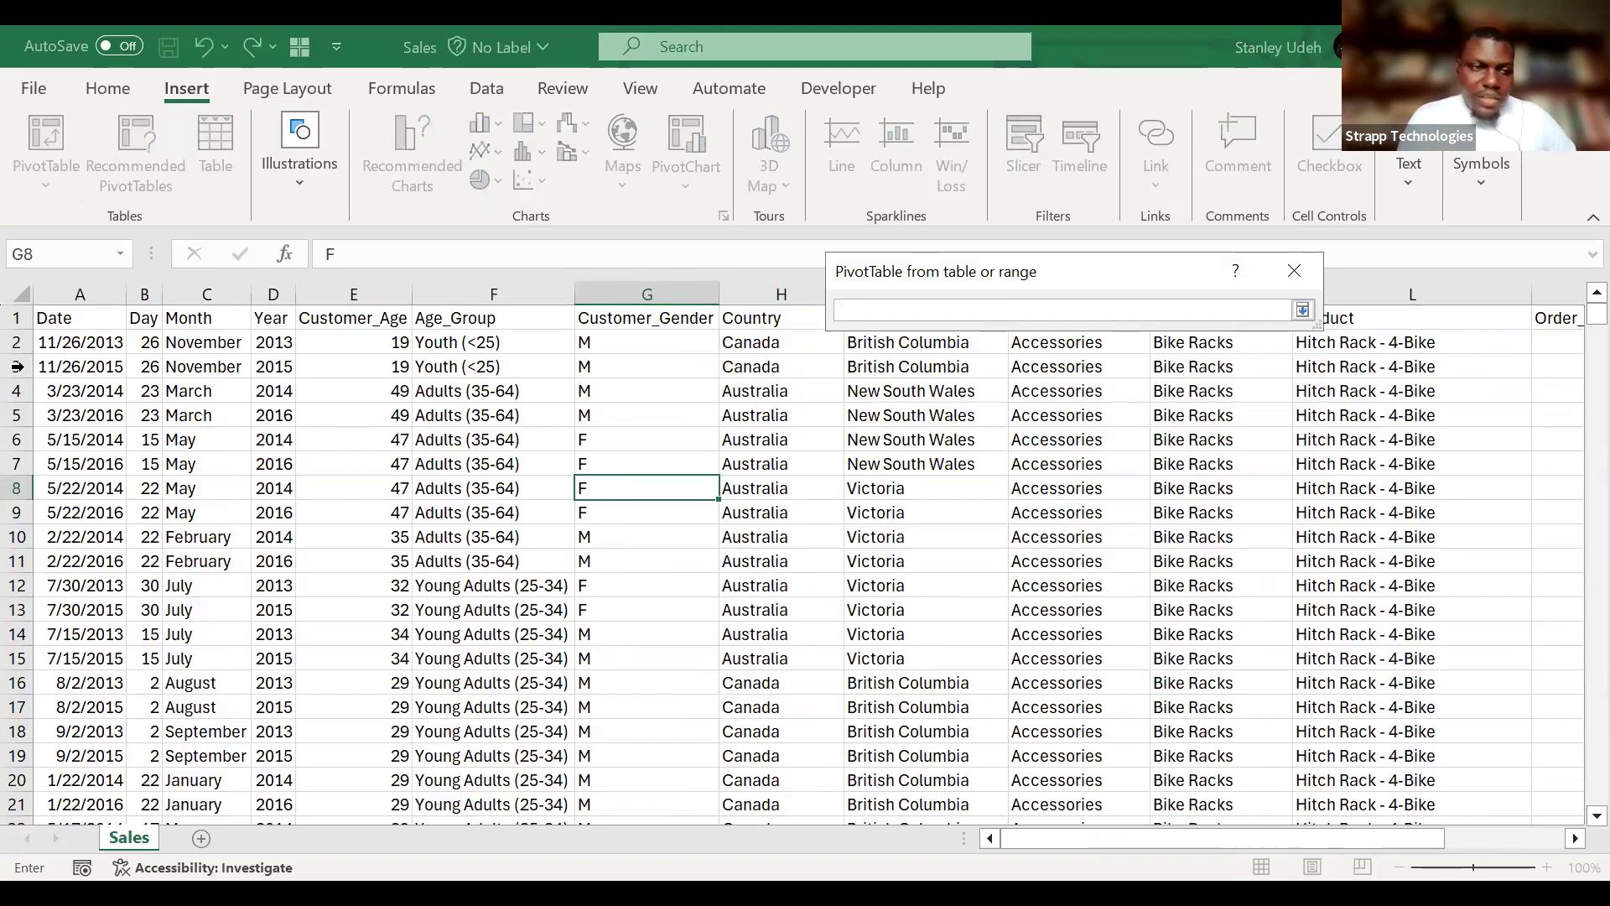
pyautogui.click(60, 319)
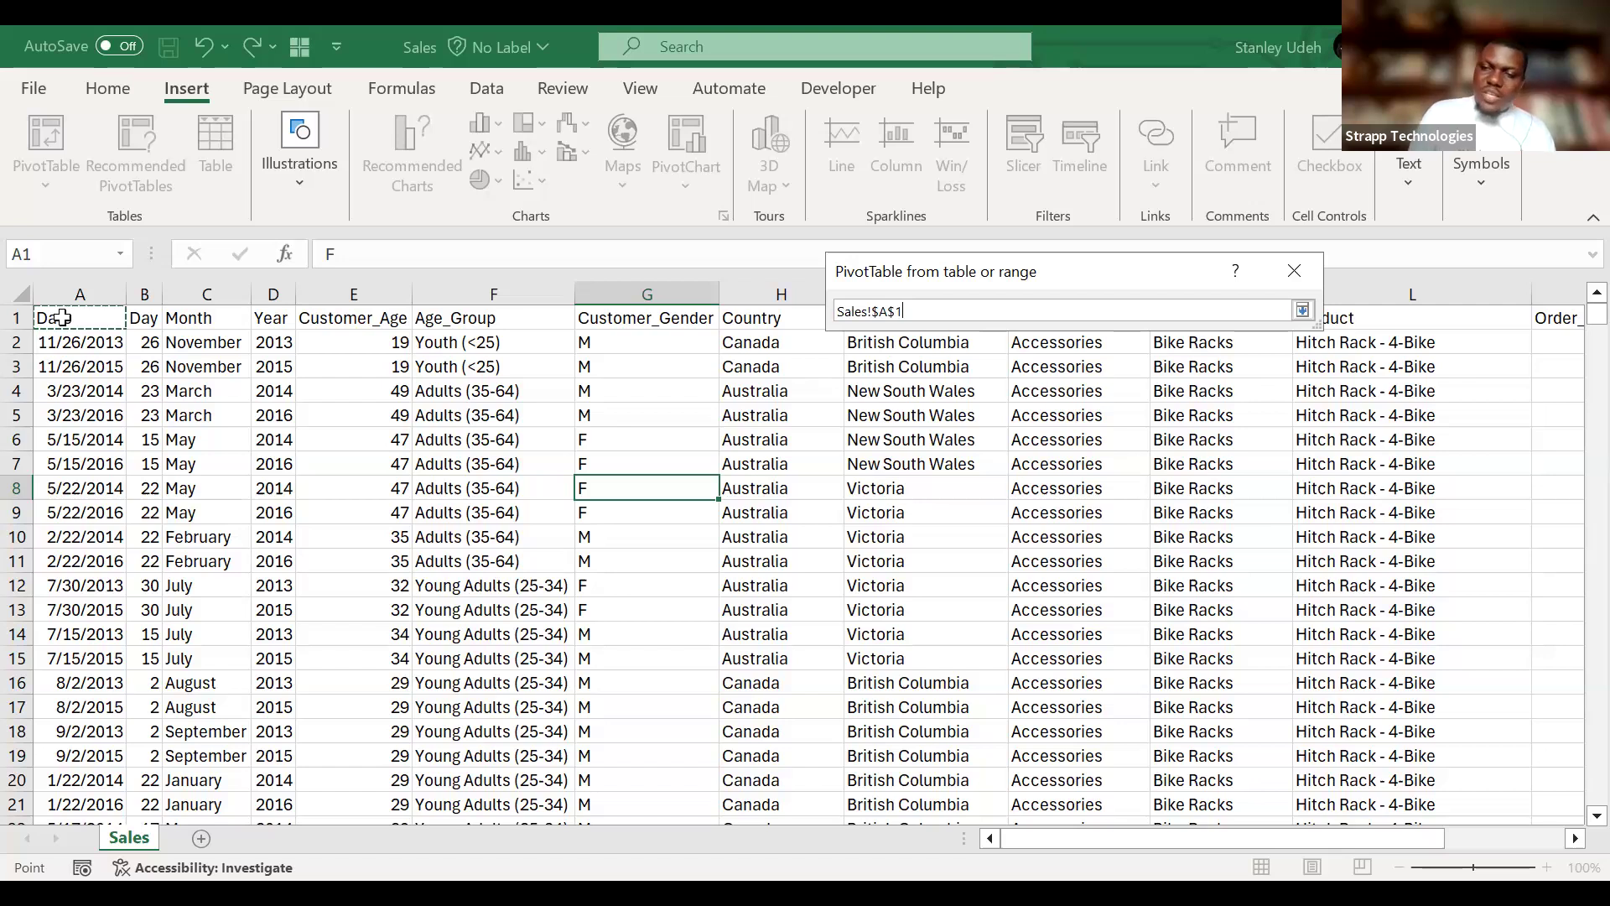
pyautogui.hotkey('ctrl', 'shift', 'Right')
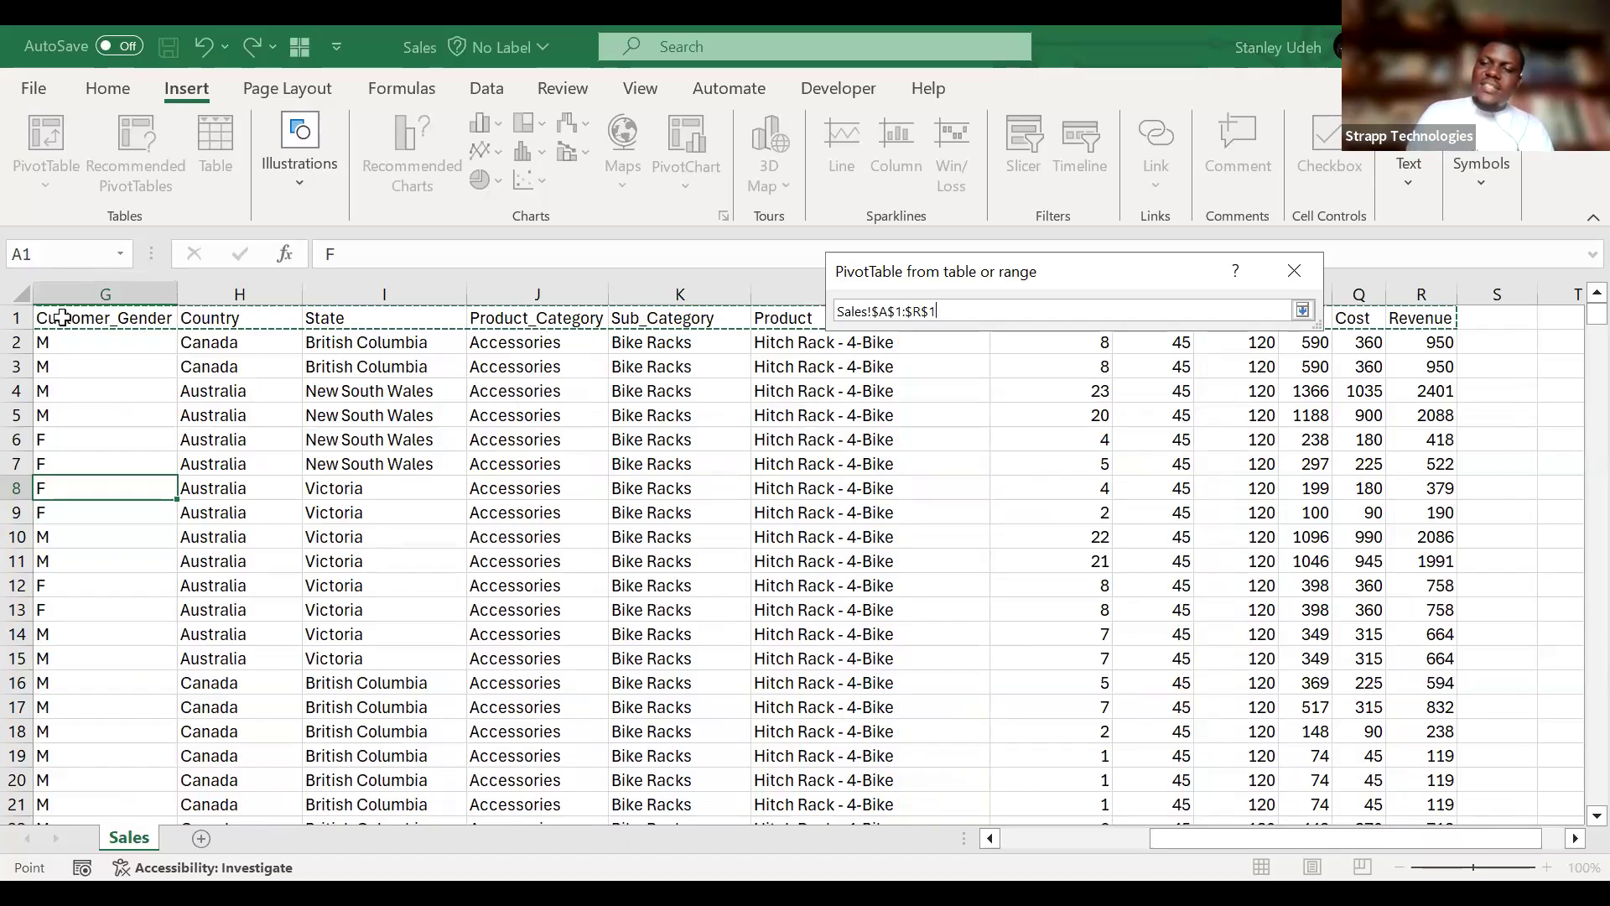
pyautogui.hotkey('ctrl', 'shift', 'Down')
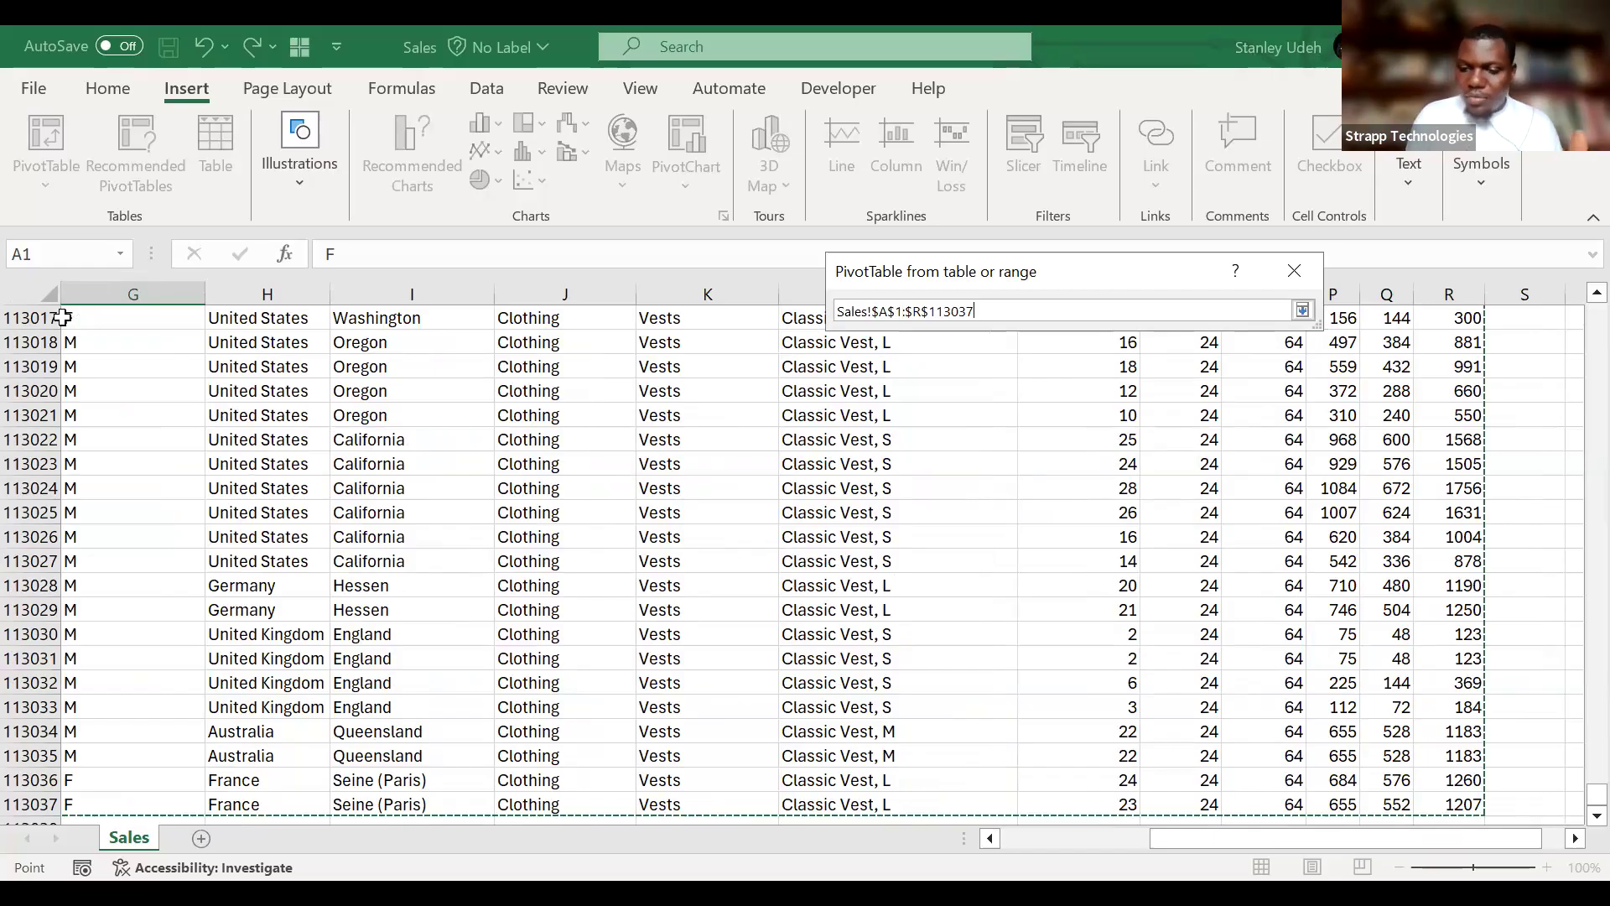
pyautogui.press('Return')
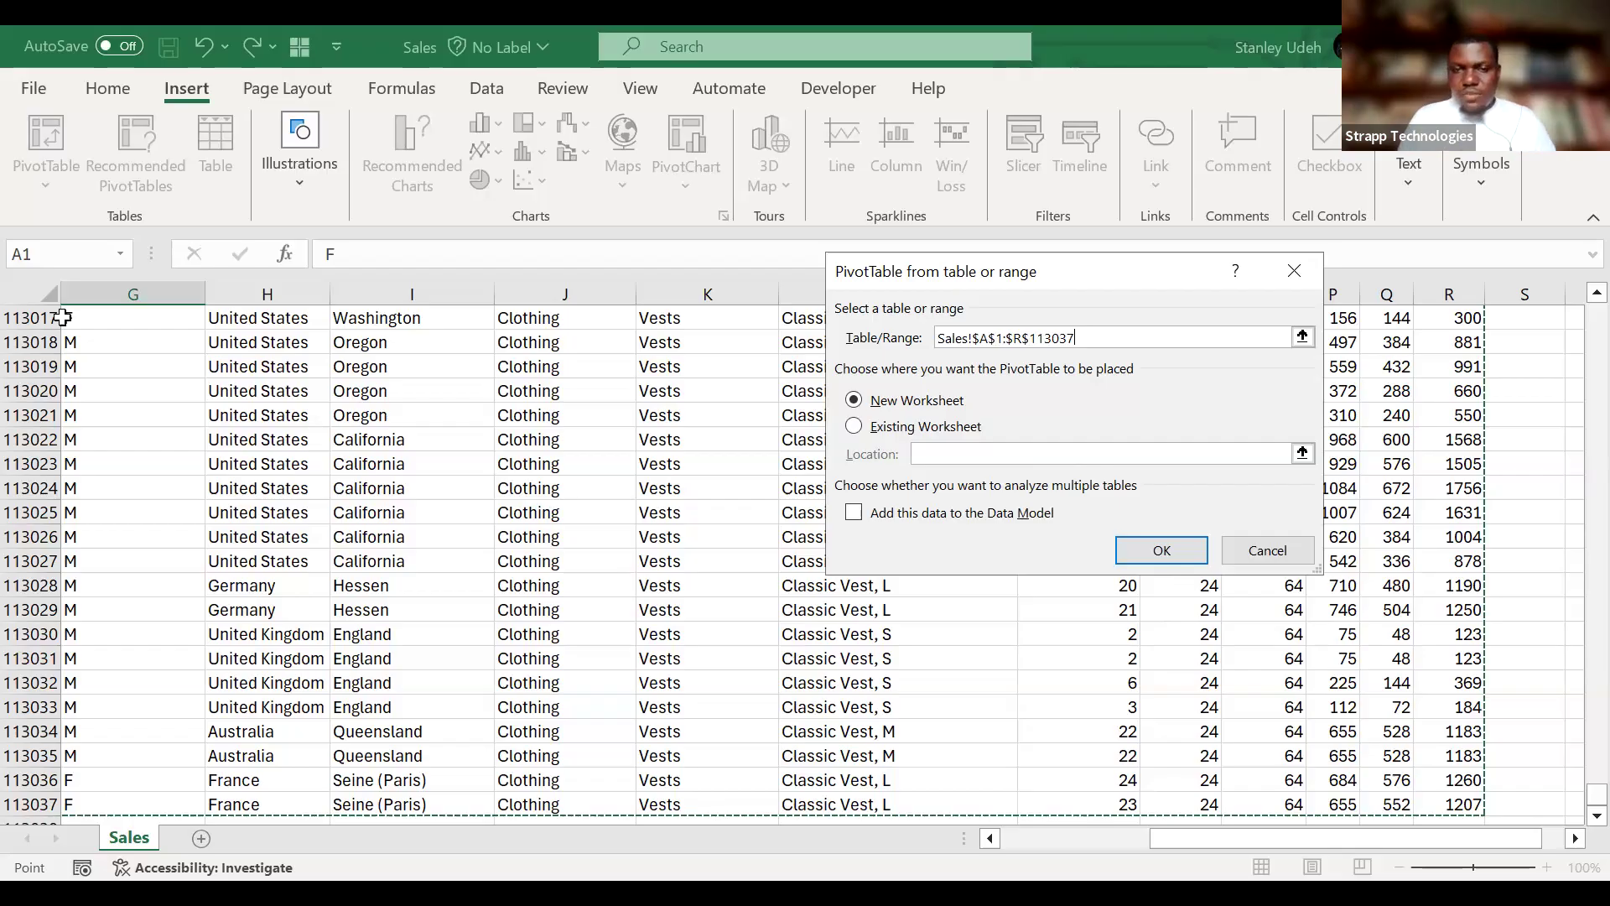
# Set the PivotTable's location to cell U4 of the existing Sales worksheet.
pyautogui.click(875, 427)
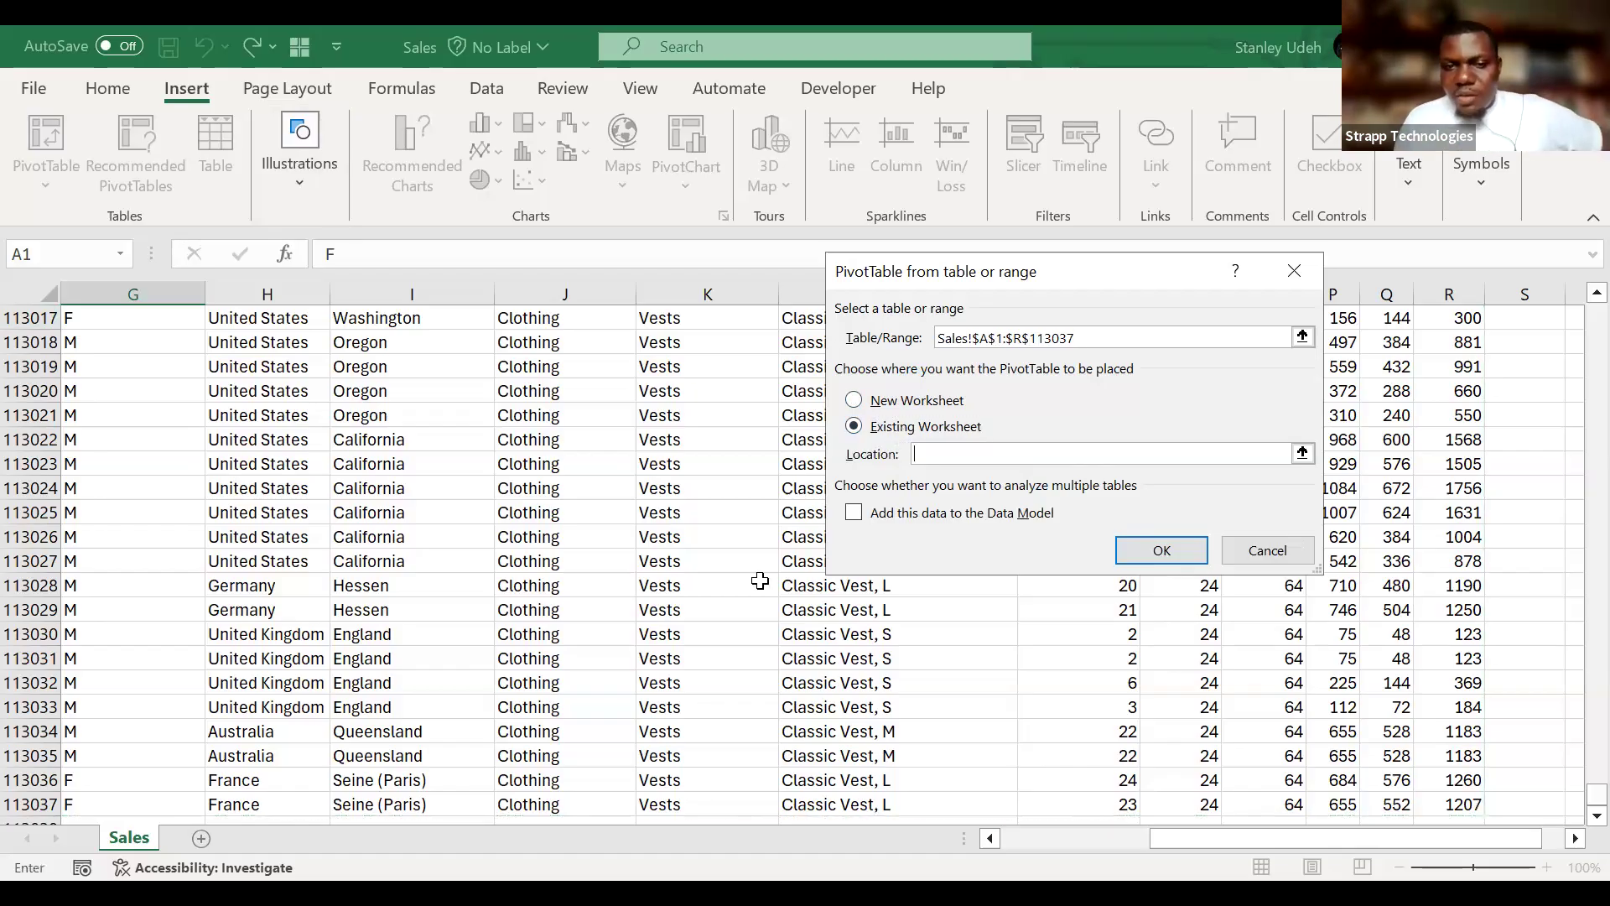
pyautogui.hscroll(10, 839, 663)
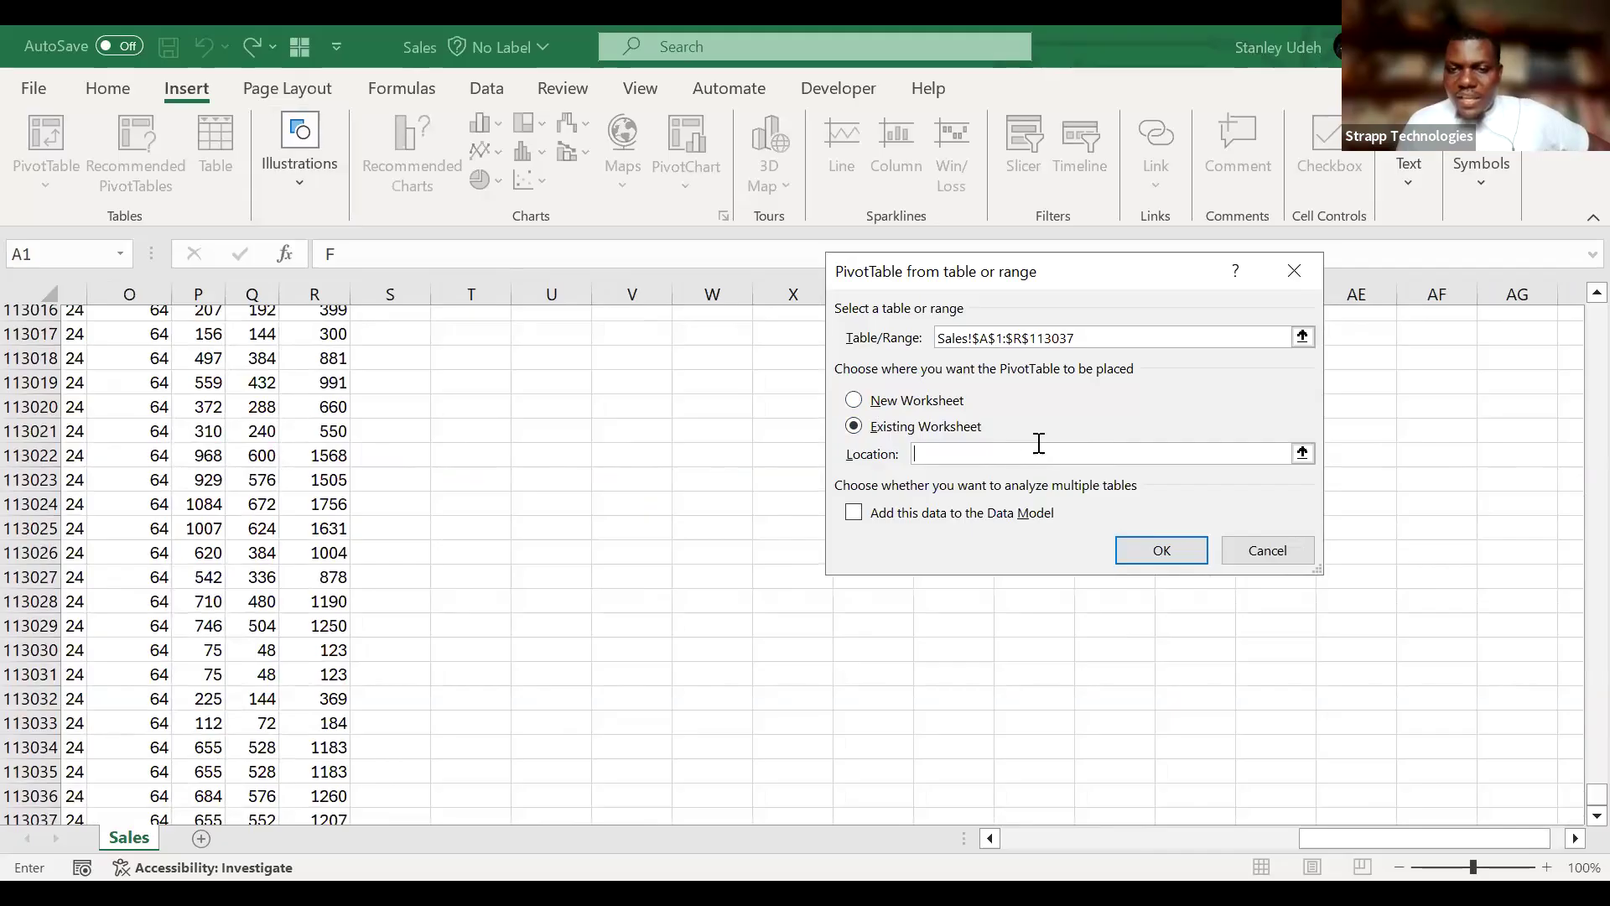
pyautogui.scroll(9, 582, 391)
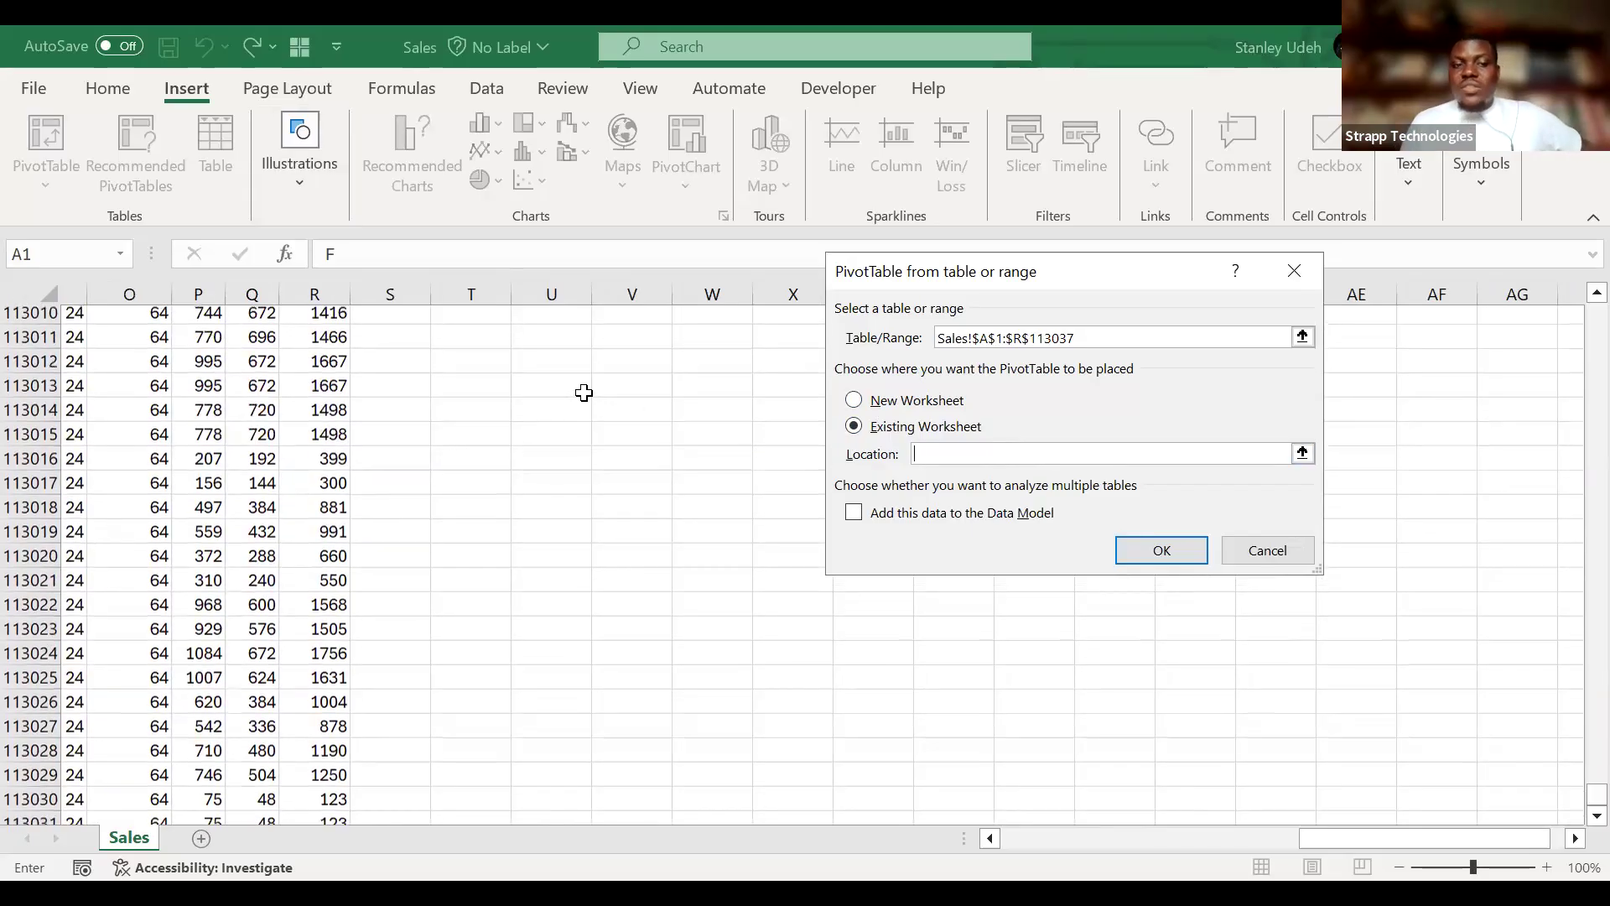
pyautogui.moveTo(1597, 793); pyautogui.dragTo(1575, 243)
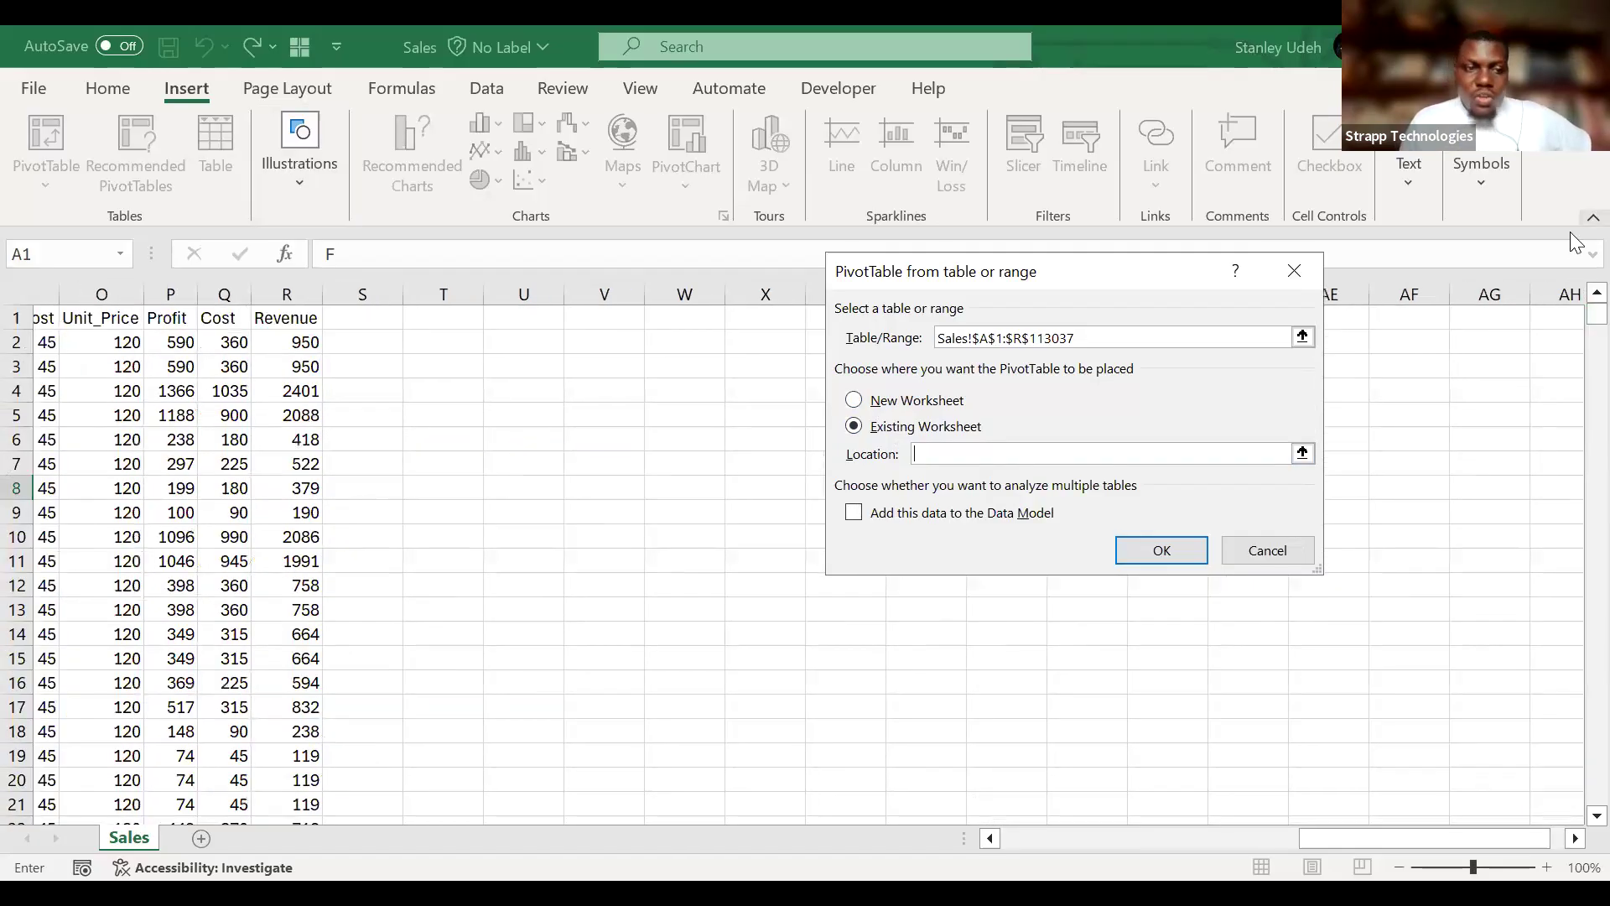
pyautogui.click(524, 391)
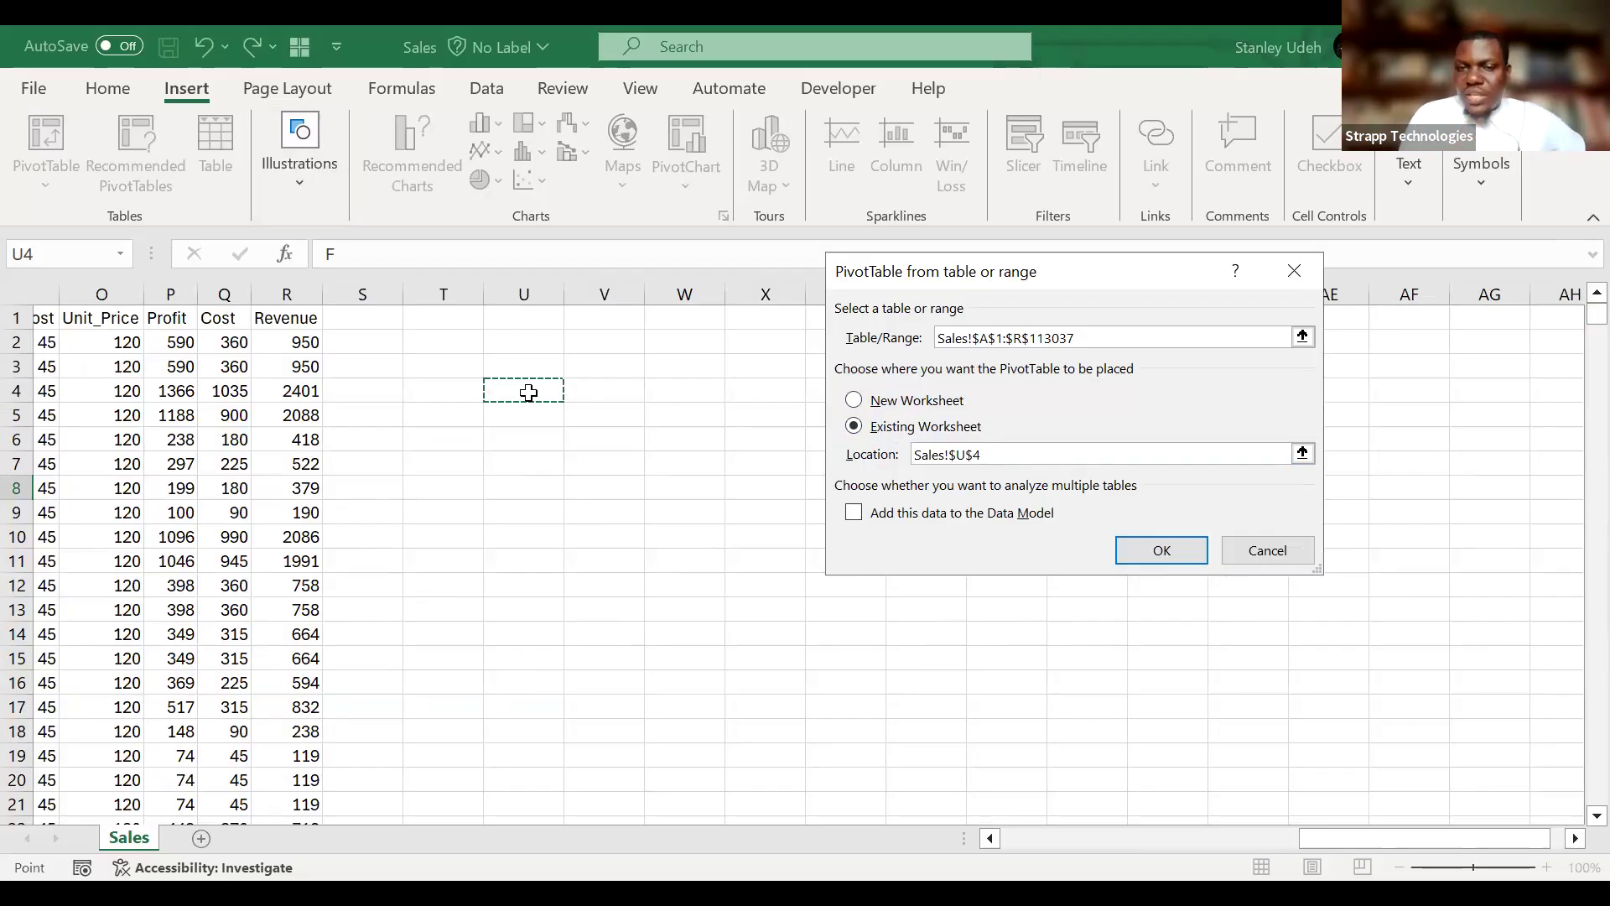
# Choose a new worksheet as the PivotTable's location and create the PivotTable.
pyautogui.click(857, 408)
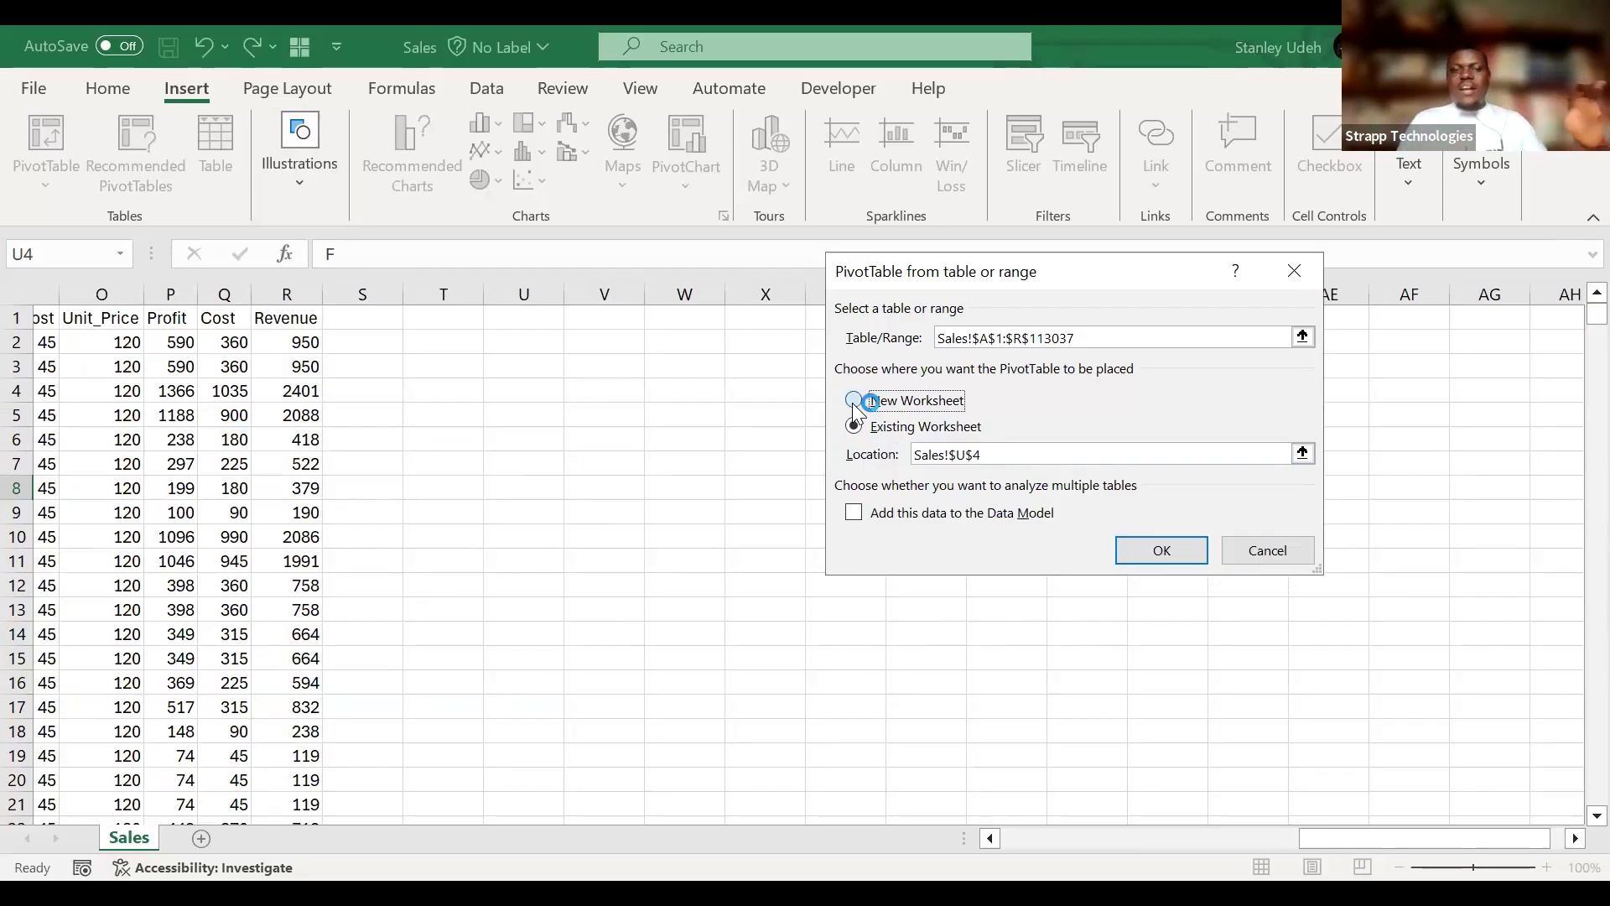
pyautogui.click(1145, 551)
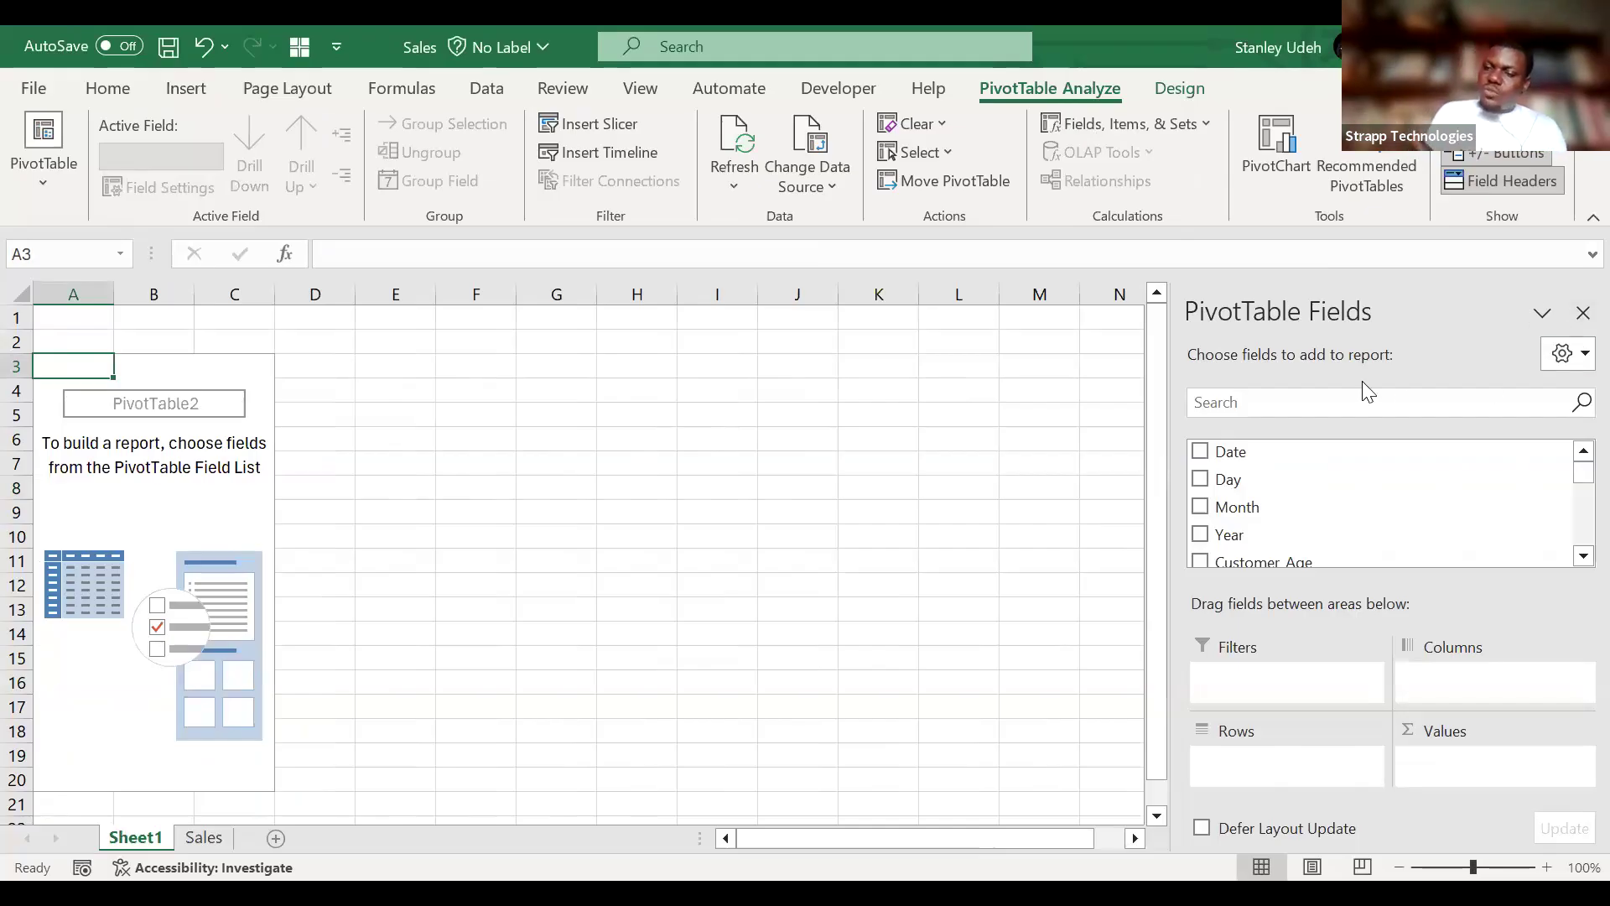
# Hide the PivotTable field list, look over the PivotTable analysis and design options, and show the field list again.
pyautogui.click(1580, 315)
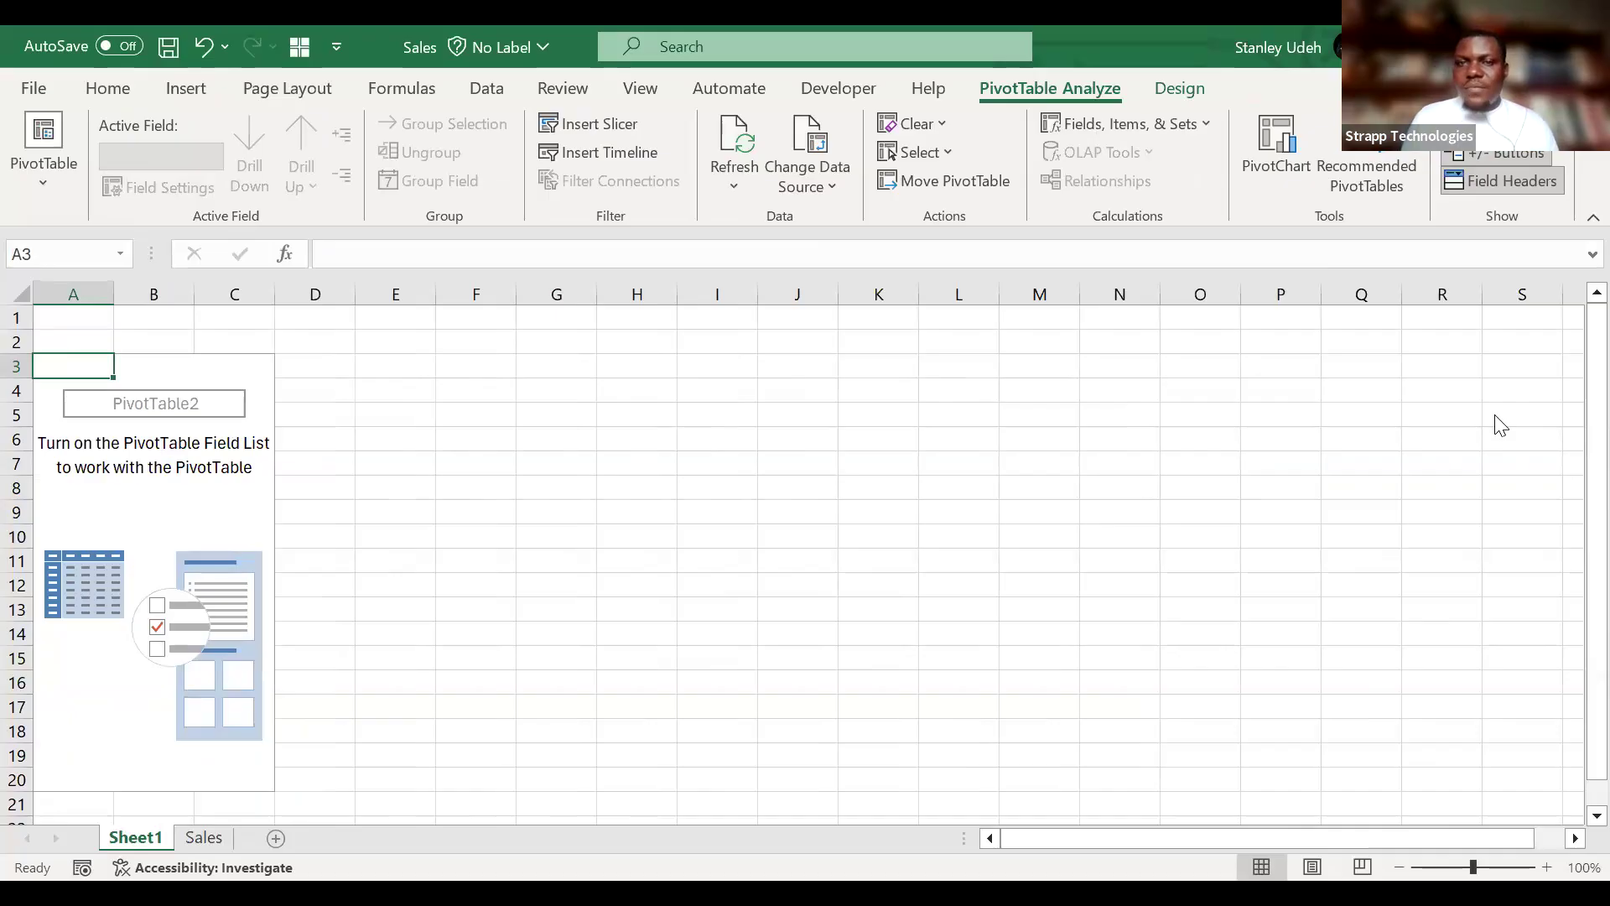
pyautogui.click(178, 510)
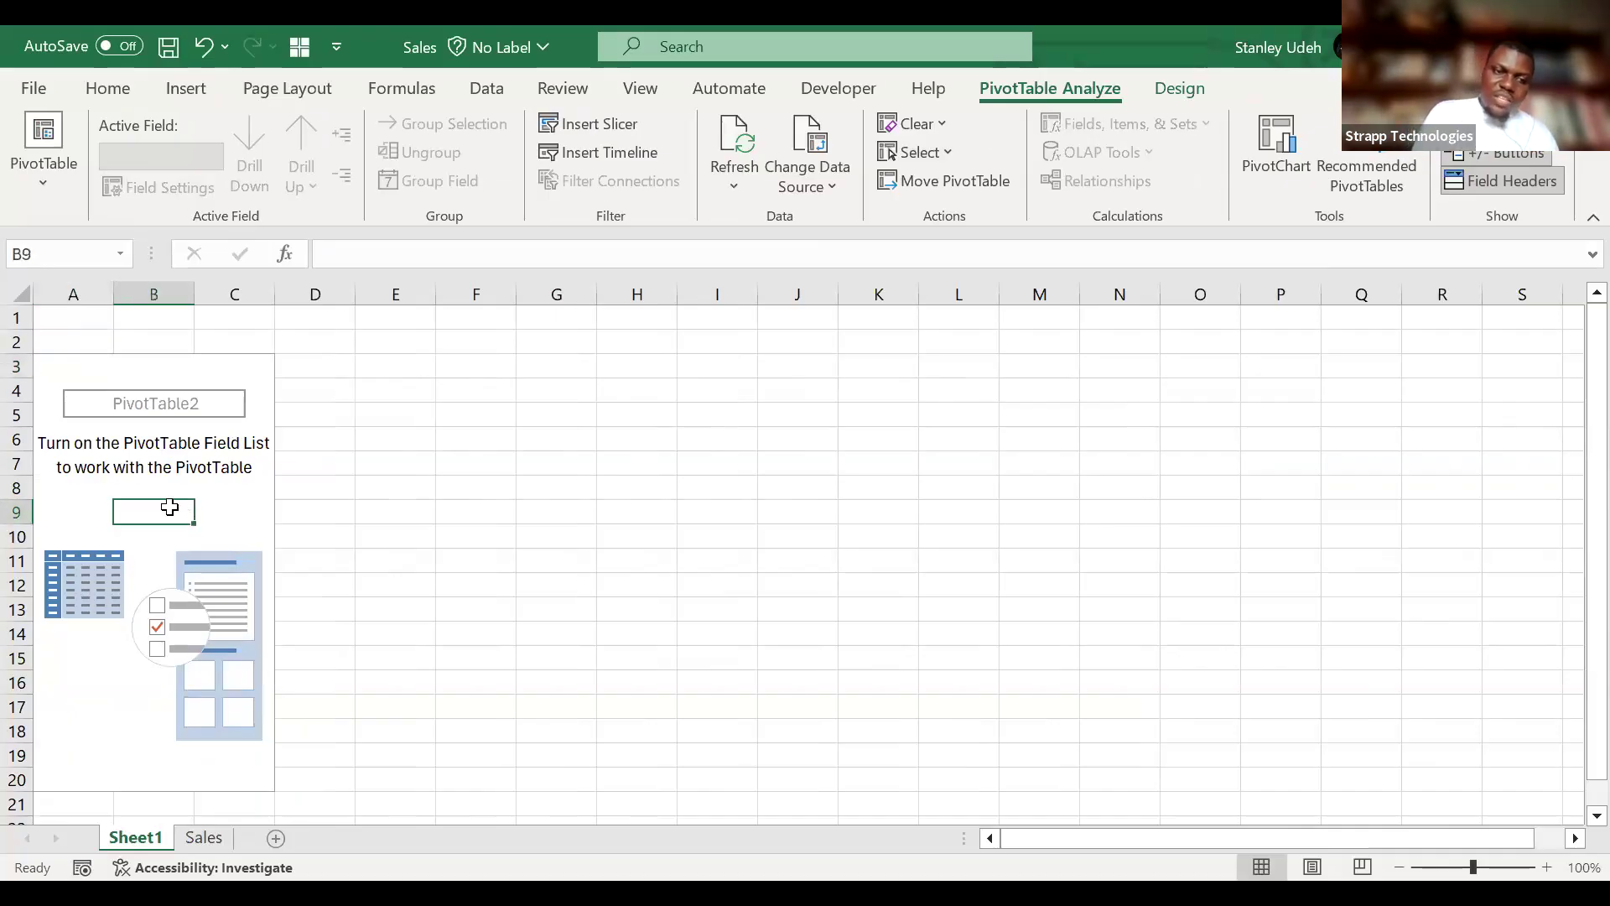
pyautogui.click(476, 498)
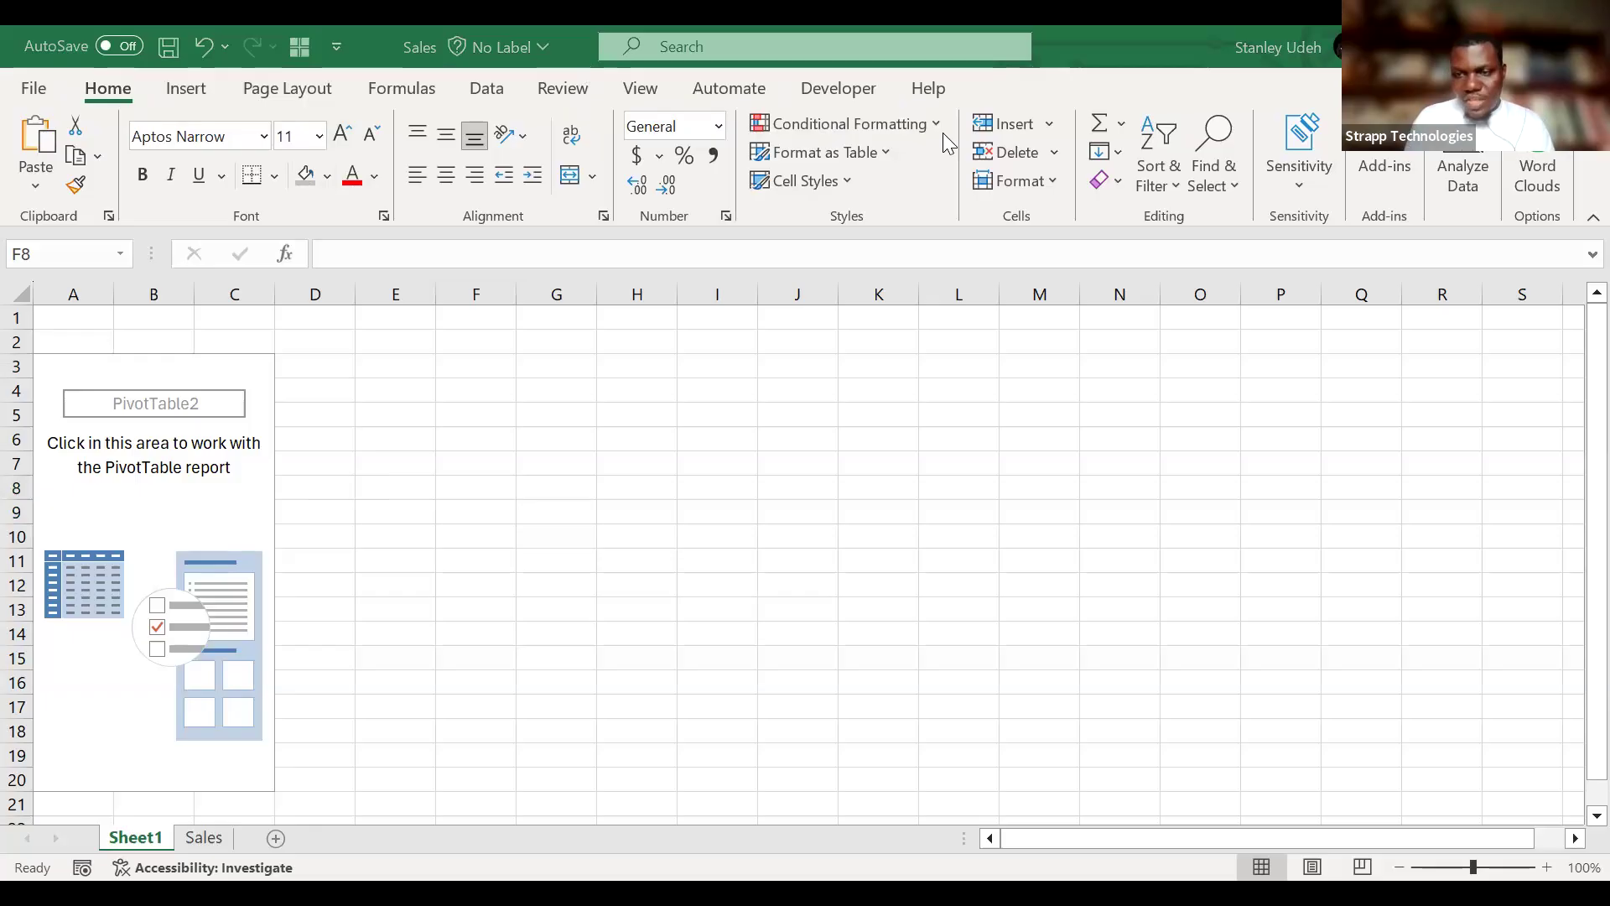
pyautogui.click(212, 488)
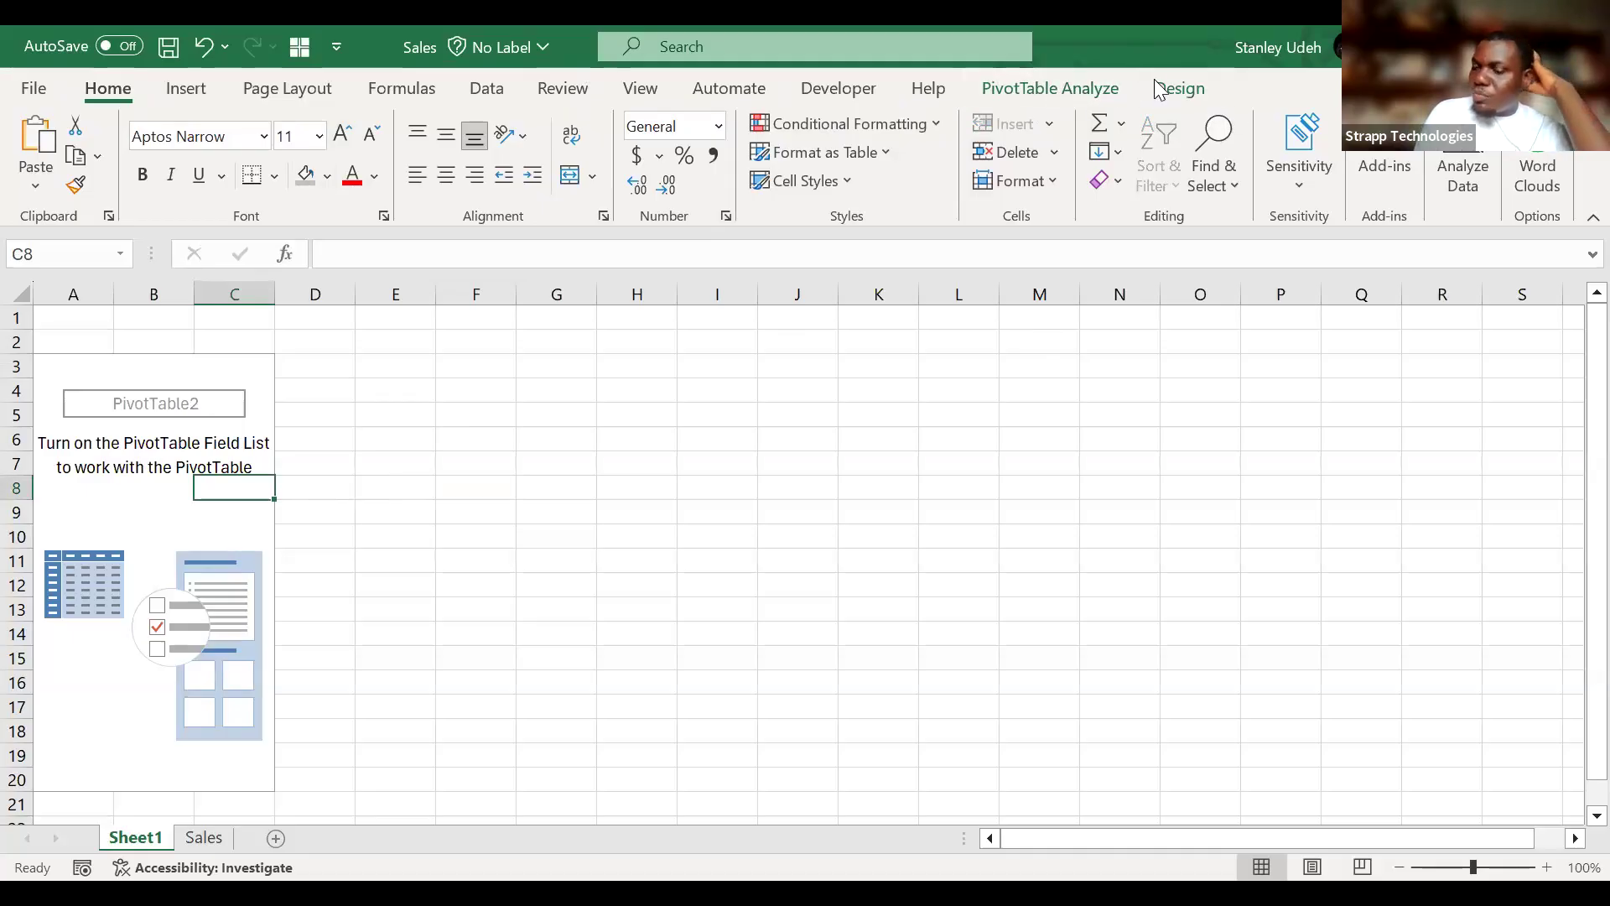
pyautogui.click(1059, 91)
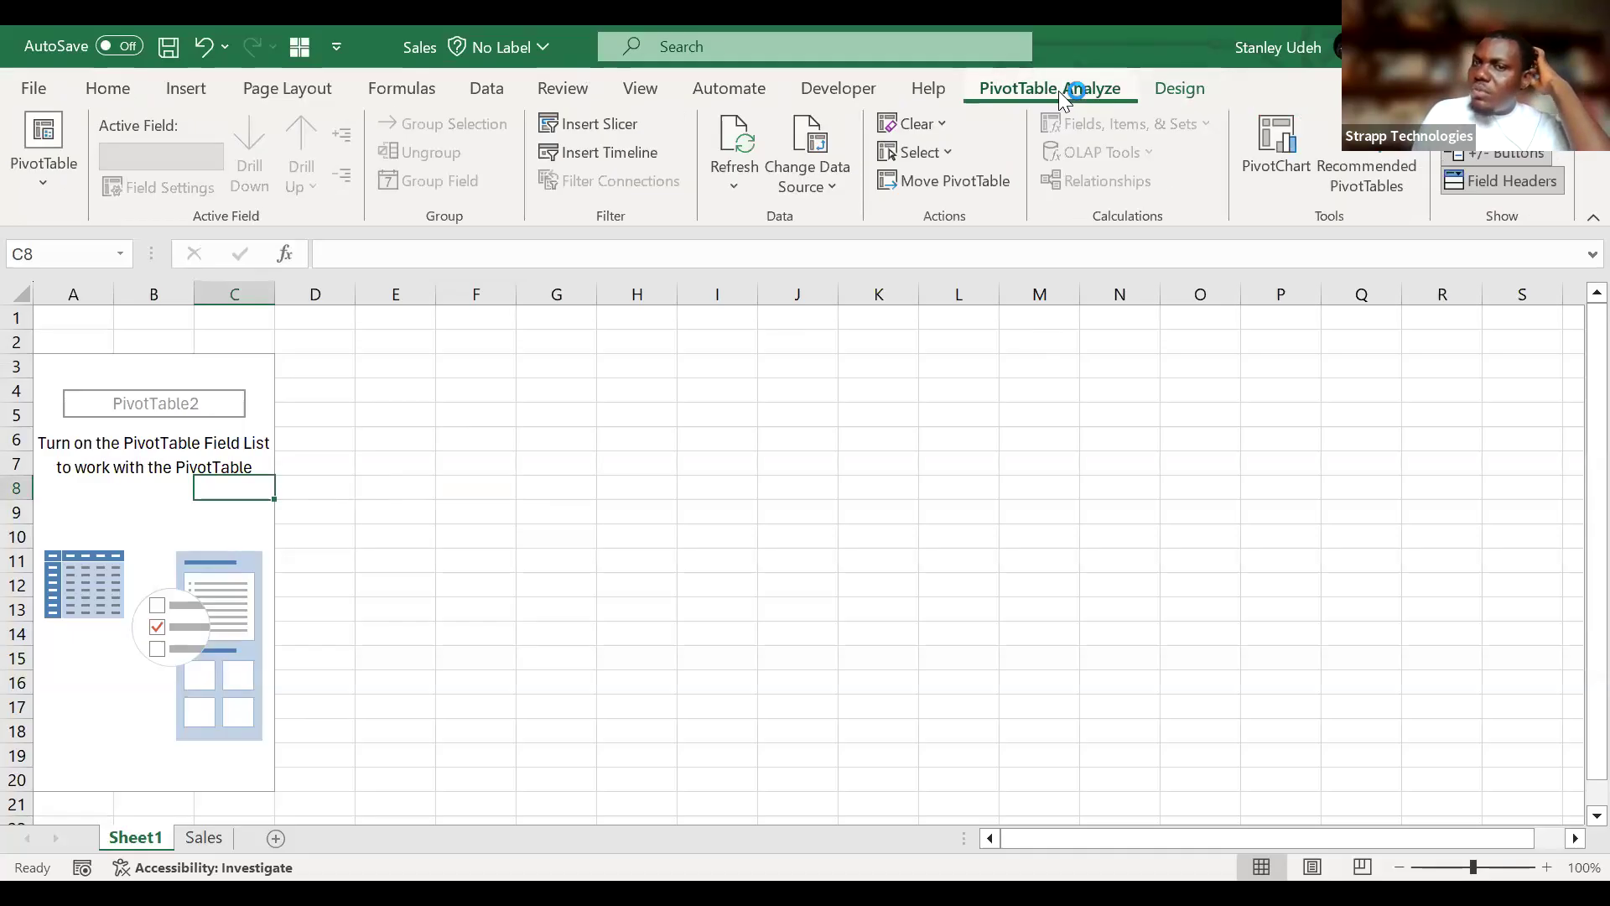
pyautogui.click(1184, 94)
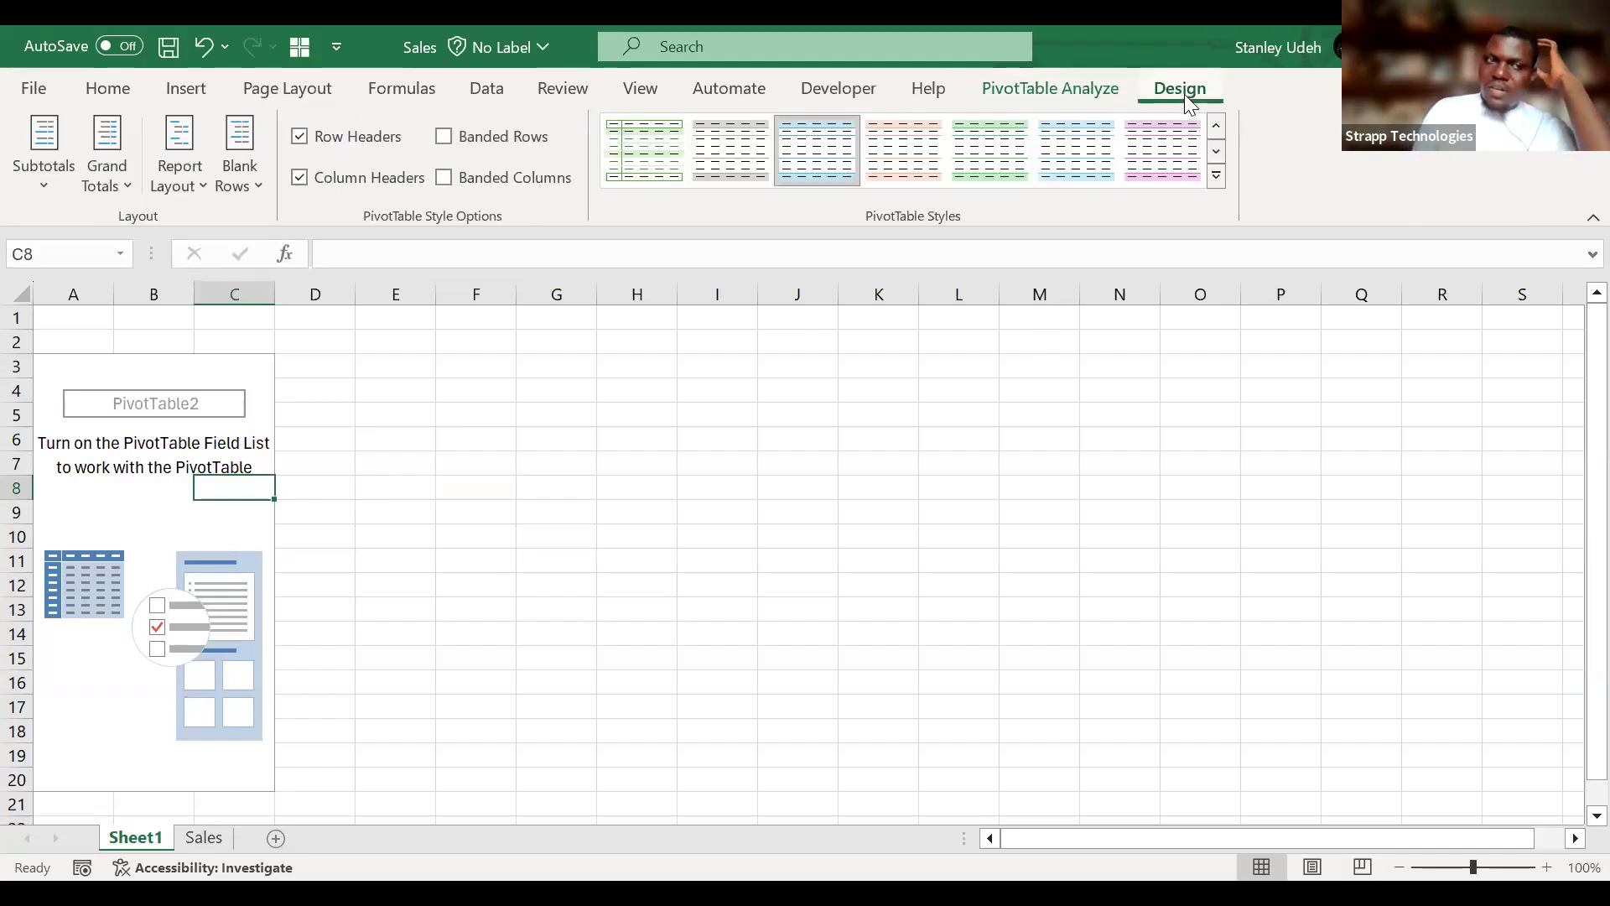
pyautogui.click(1092, 84)
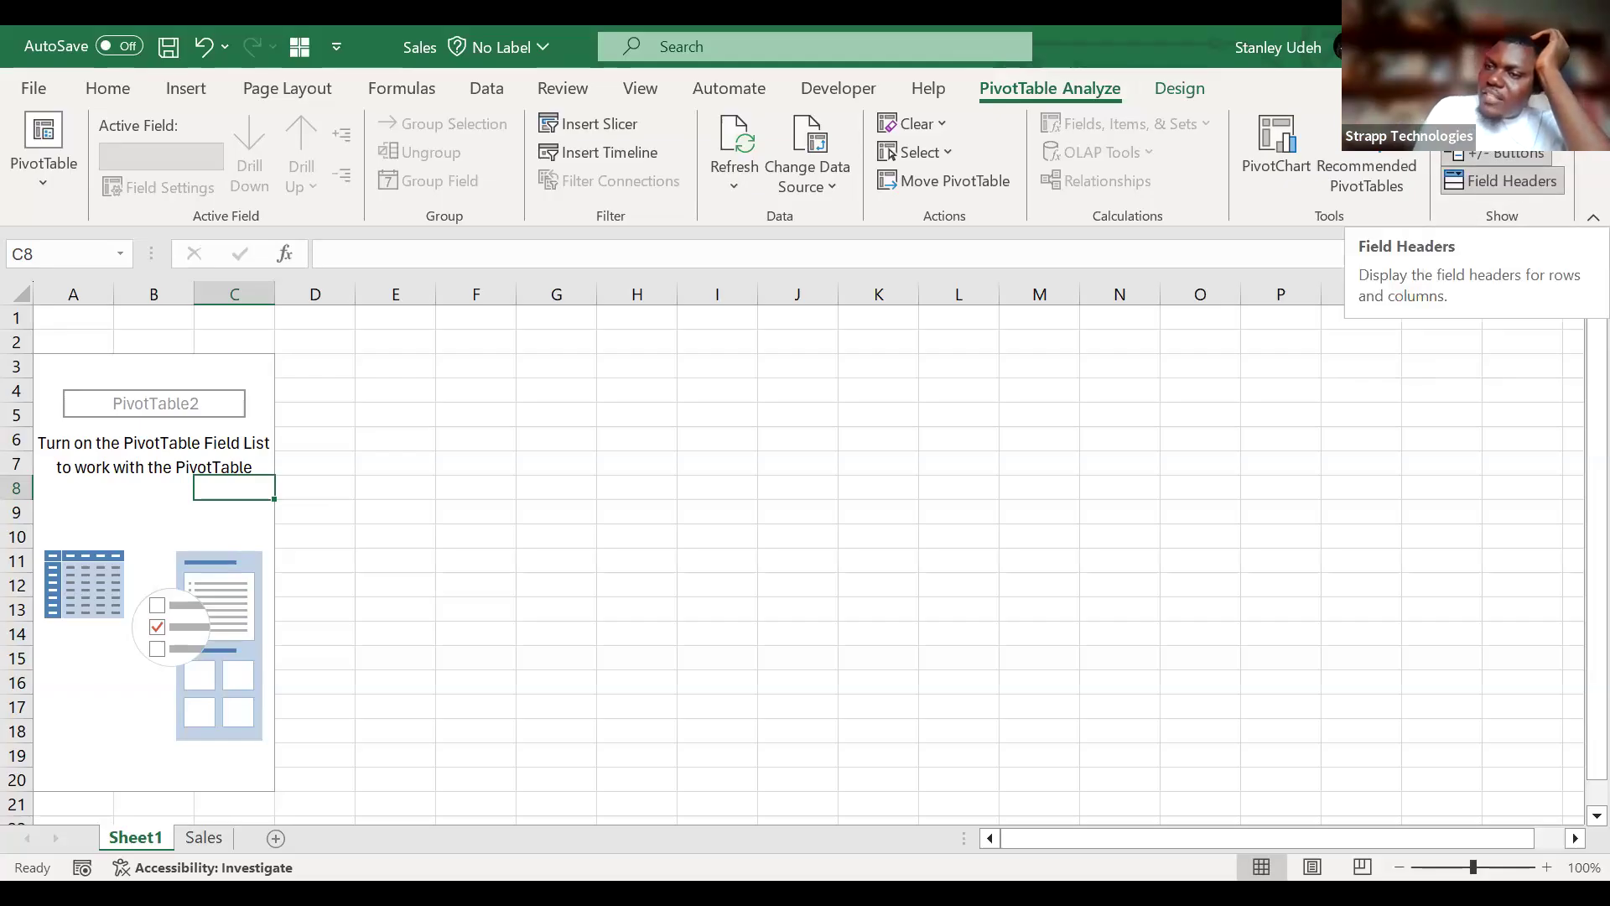
pyautogui.click(1497, 124)
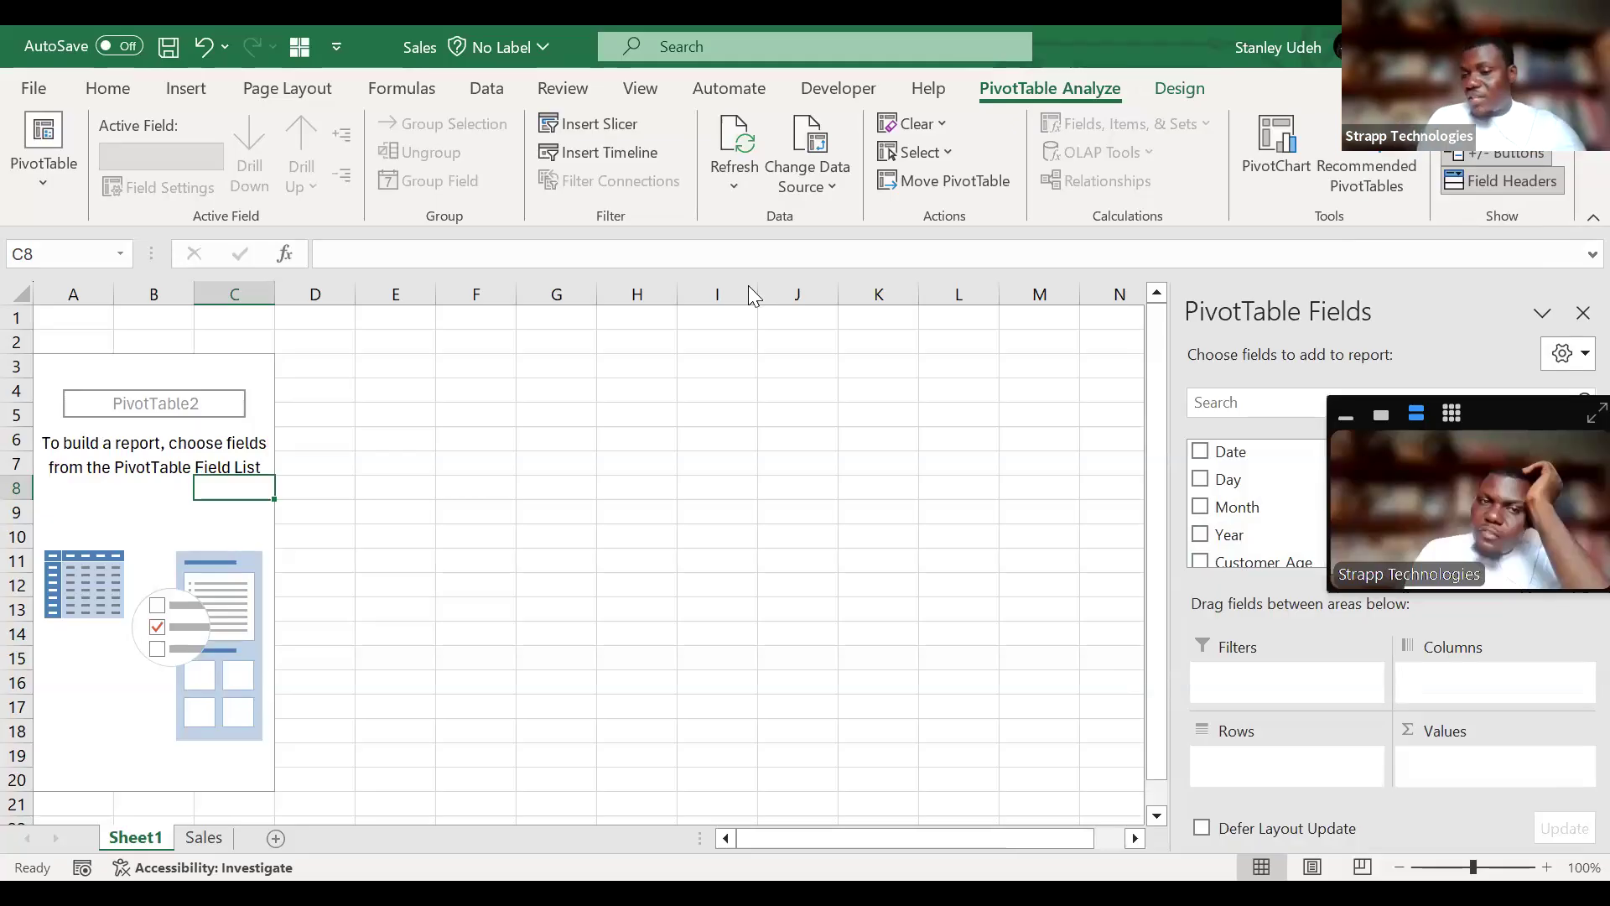
# Look through the PivotTable field list from Date to Revenue to examine the available fields.
pyautogui.scroll(-1, 1287, 496)
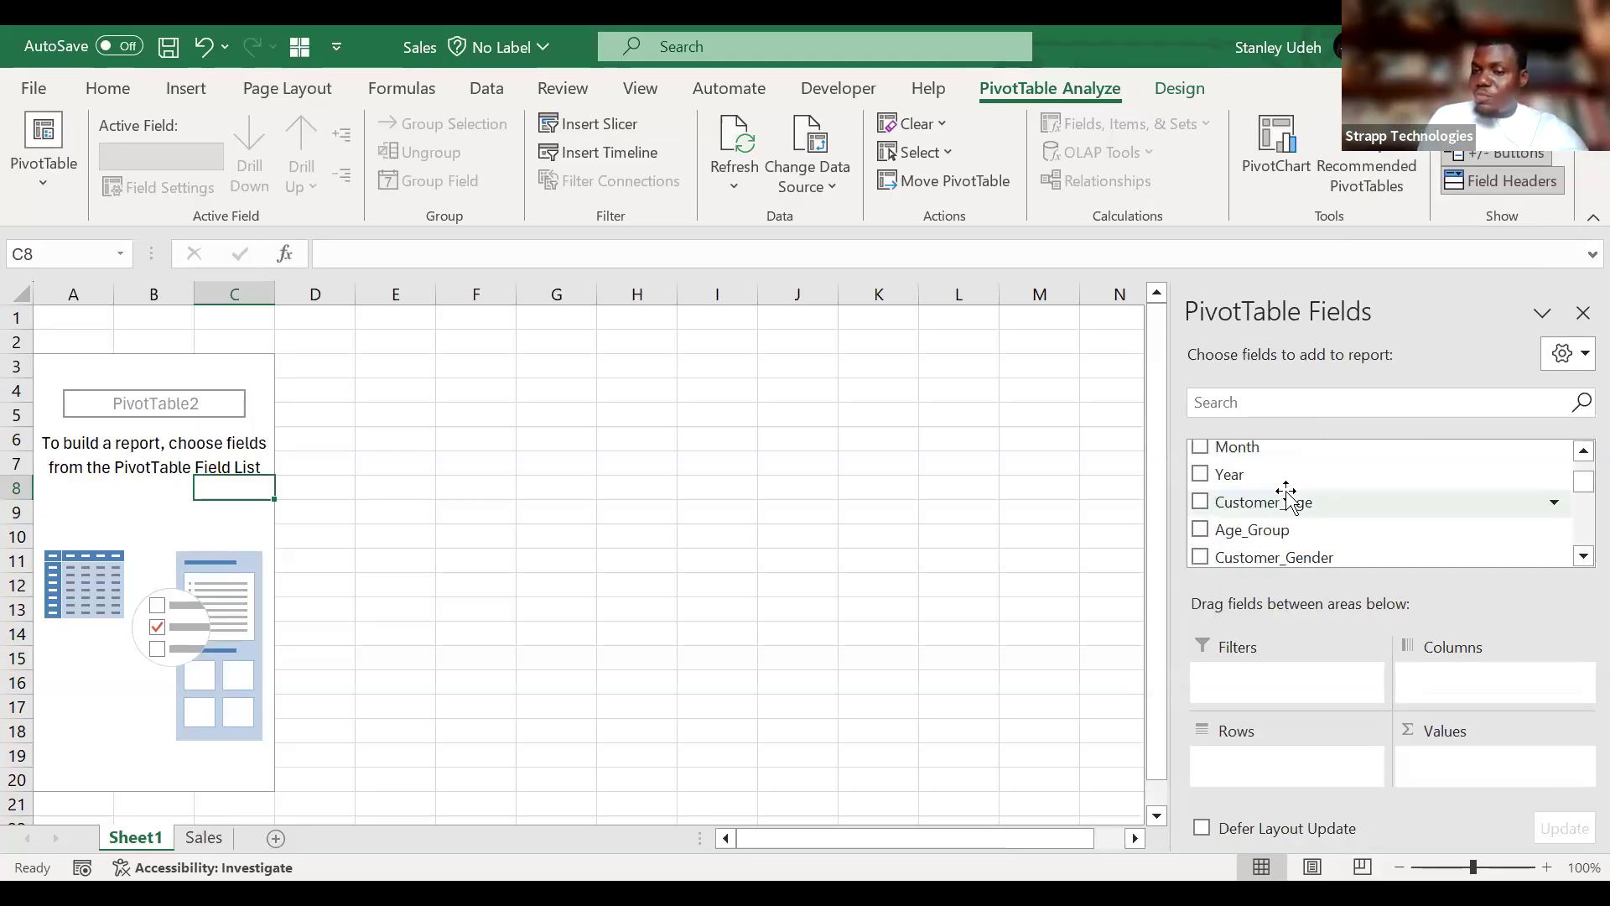
pyautogui.scroll(-3, 1479, 520)
pyautogui.scroll(-3, 1478, 520)
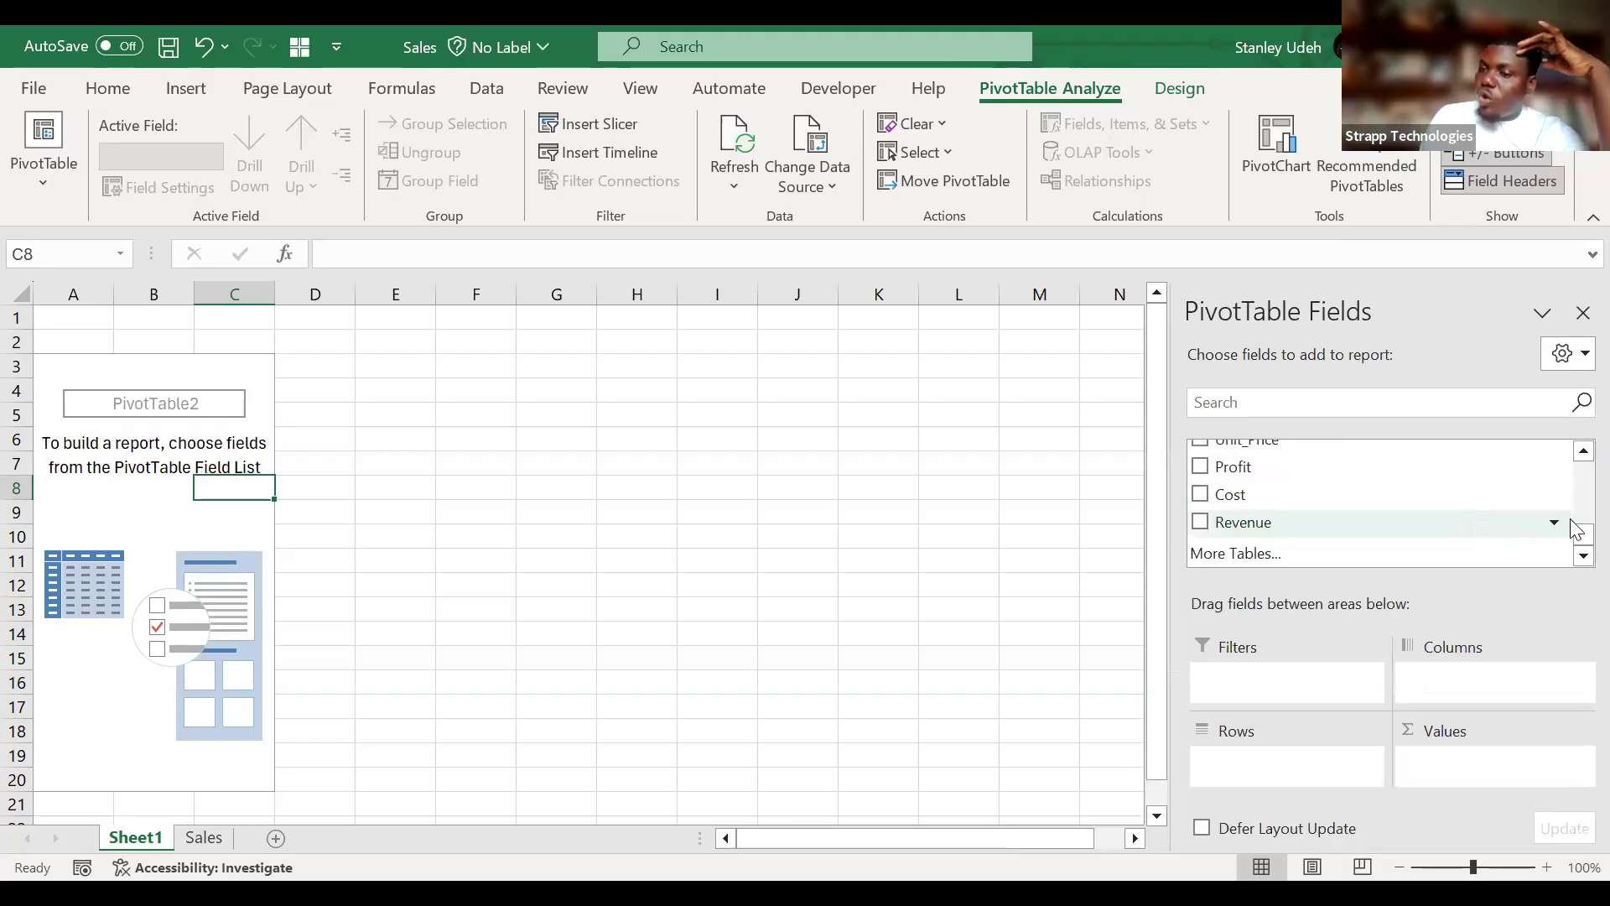
pyautogui.scroll(5, 1575, 536)
pyautogui.scroll(-5, 1575, 511)
pyautogui.scroll(1, 1576, 497)
pyautogui.scroll(3, 1577, 497)
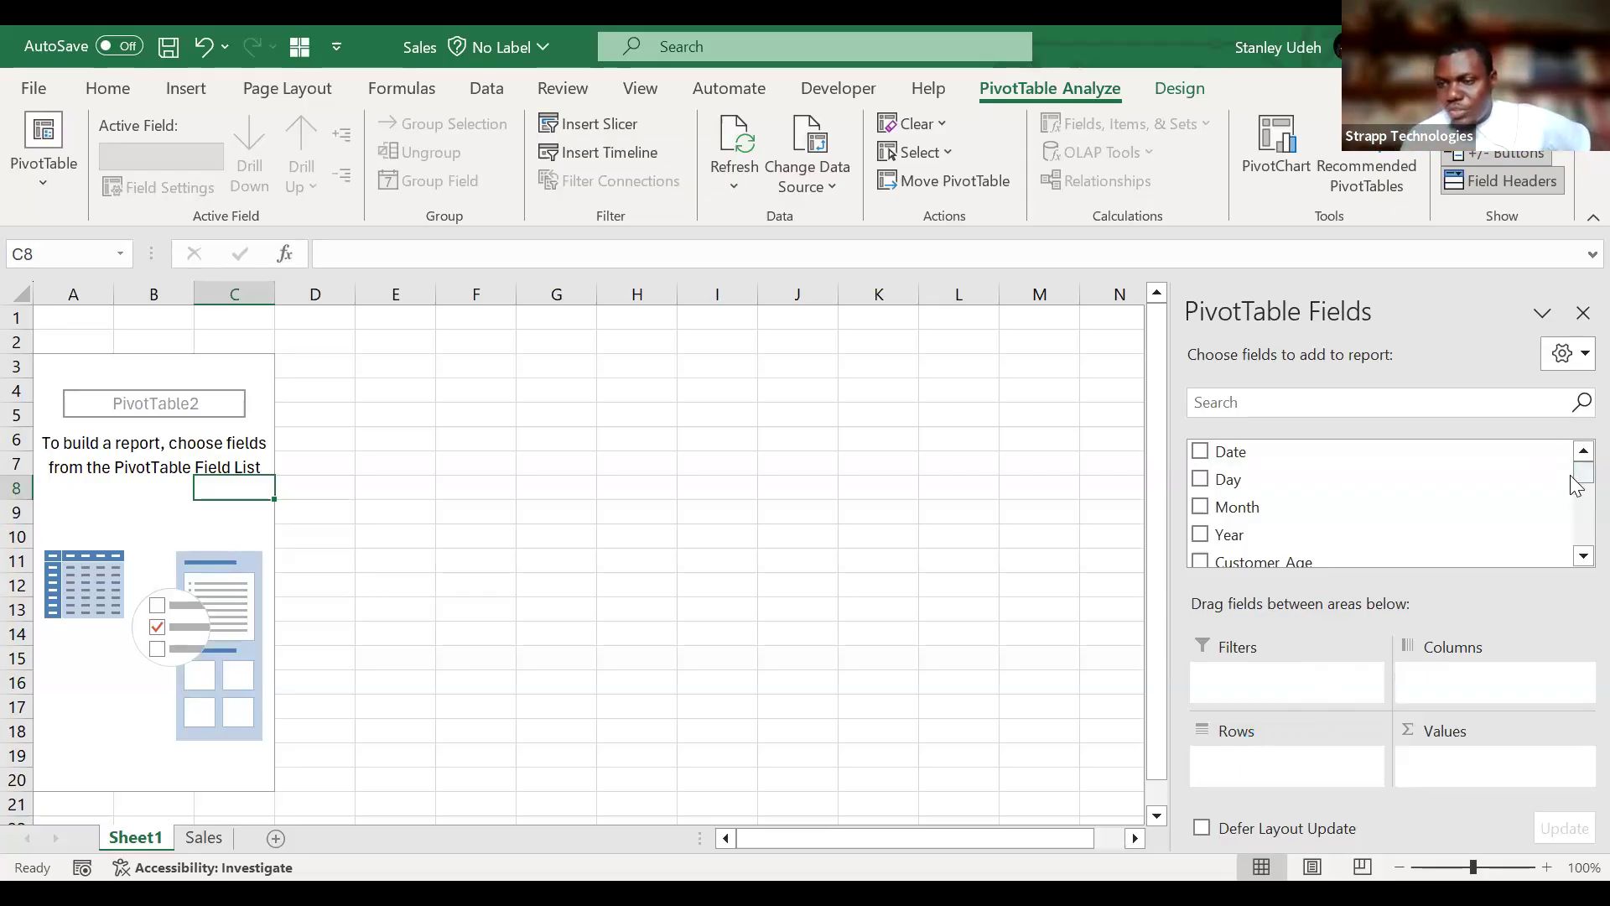
# Add Customer_Gender to the PivotTable's rows and Product to its columns.
pyautogui.moveTo(1577, 472); pyautogui.dragTo(1577, 508)
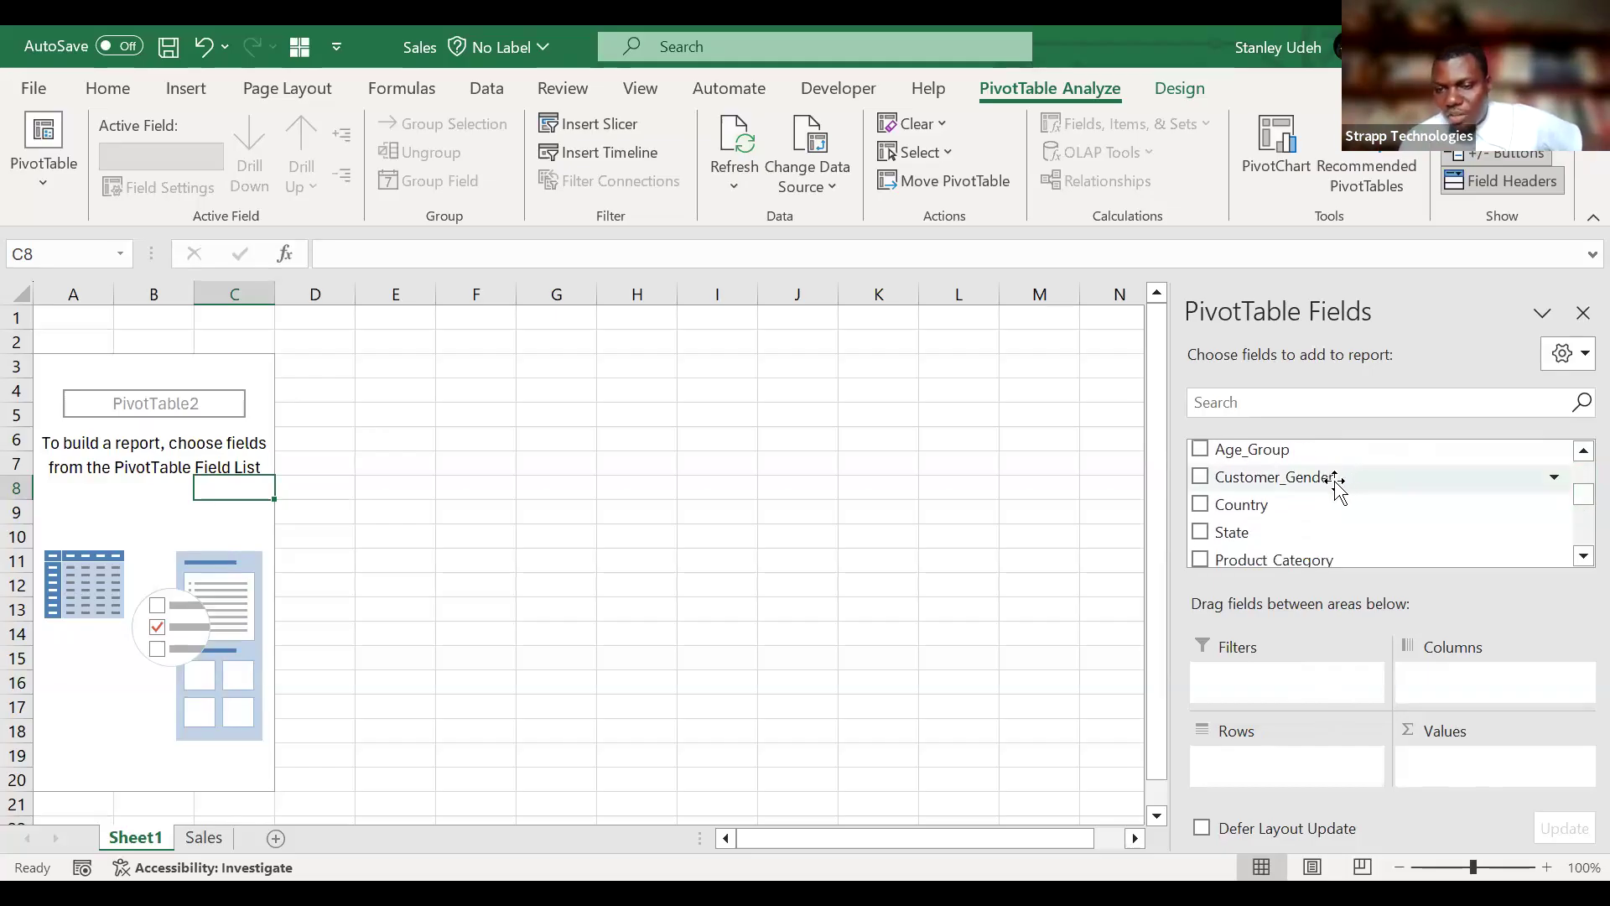
pyautogui.moveTo(1338, 485)
pyautogui.mouseDown()
pyautogui.moveTo(1310, 711)
pyautogui.moveTo(1327, 791)
pyautogui.moveTo(1303, 771)
pyautogui.mouseUp()
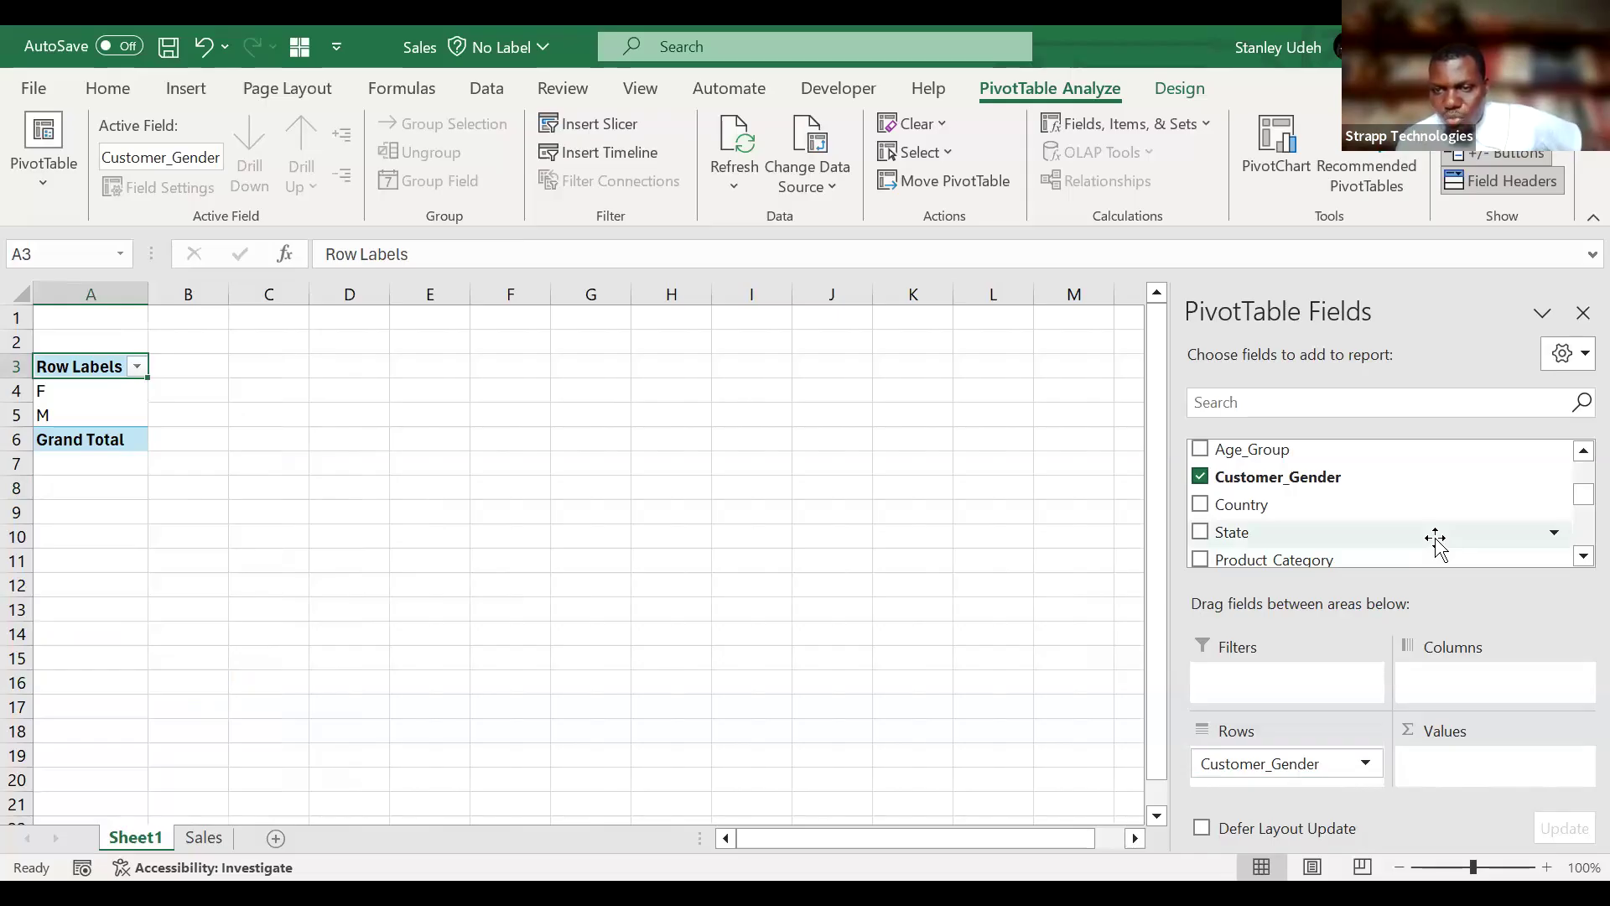
pyautogui.scroll(-1, 1436, 541)
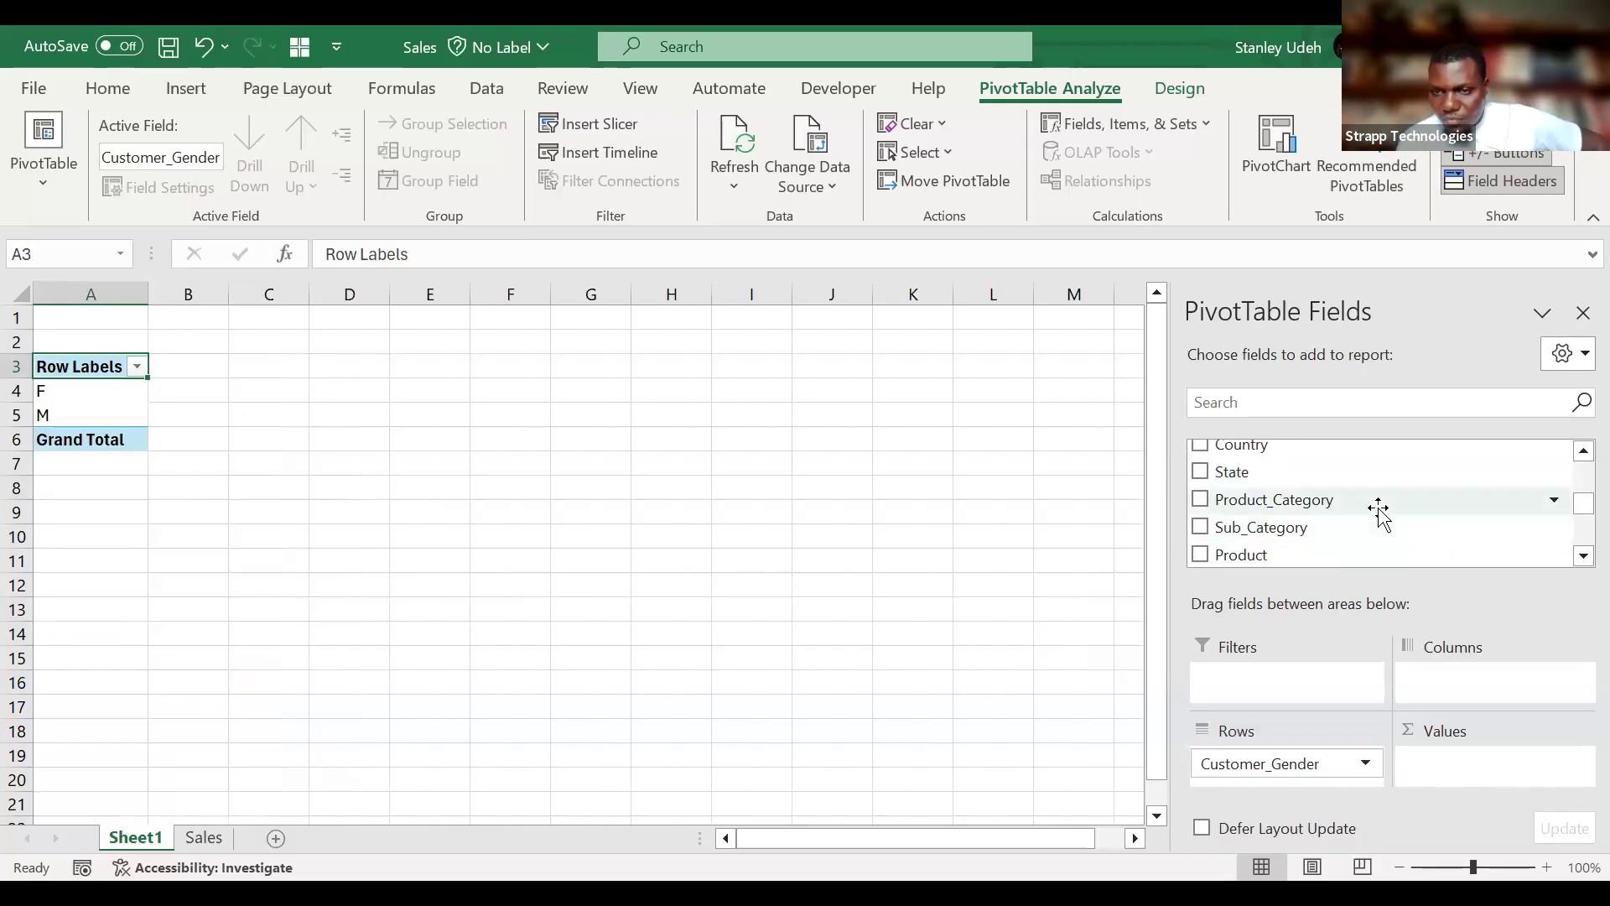
pyautogui.scroll(-1, 1378, 512)
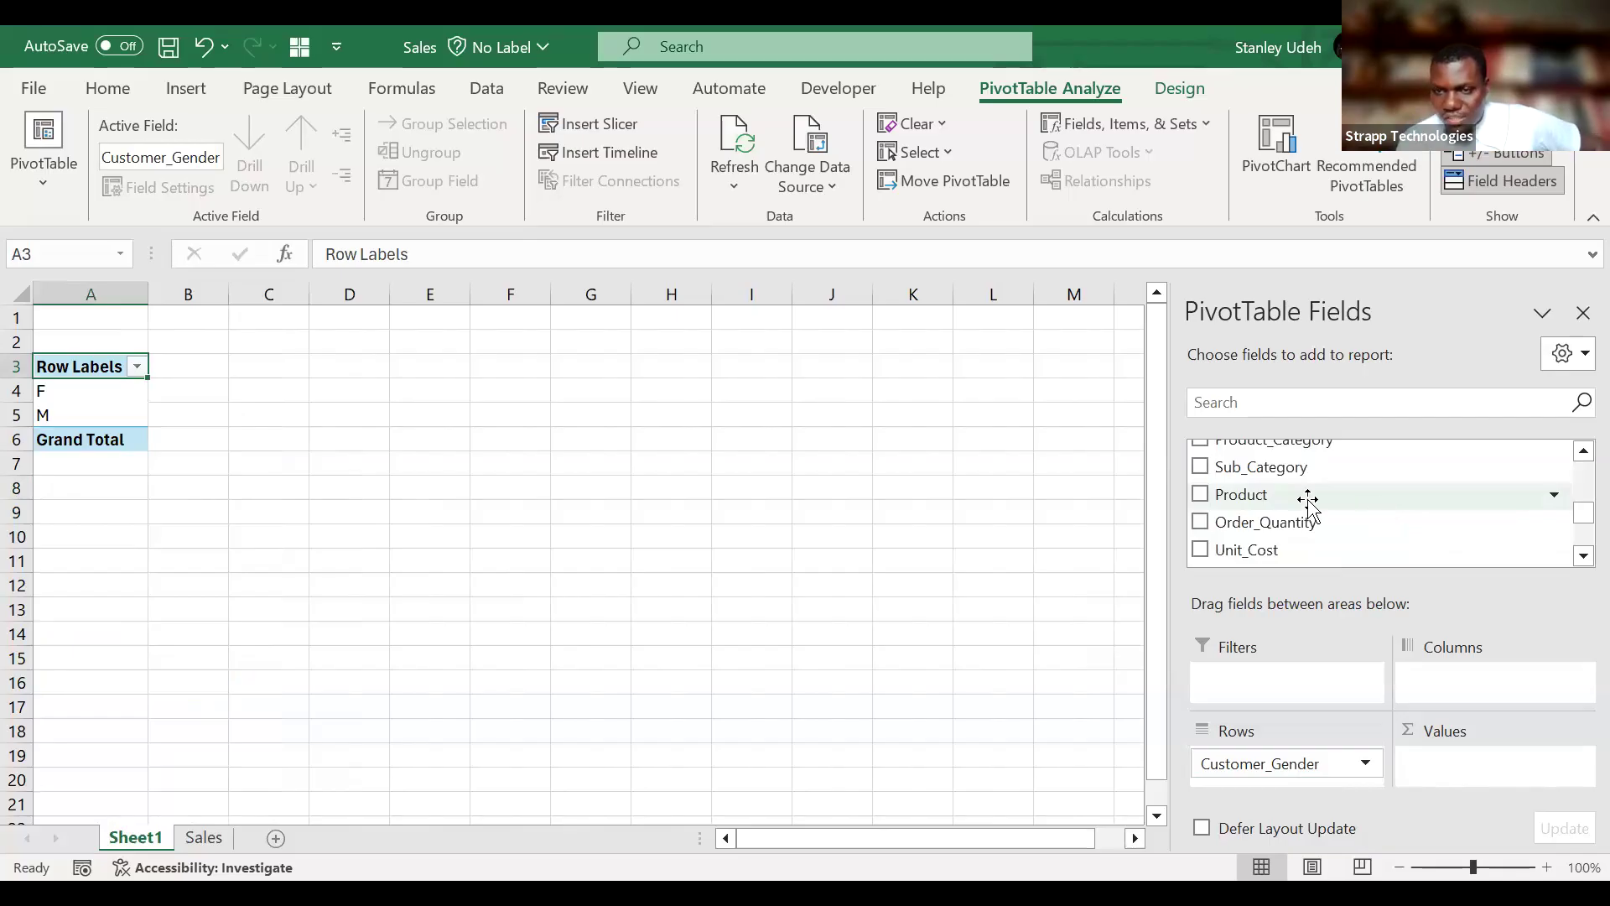
pyautogui.moveTo(1308, 499); pyautogui.dragTo(1487, 686)
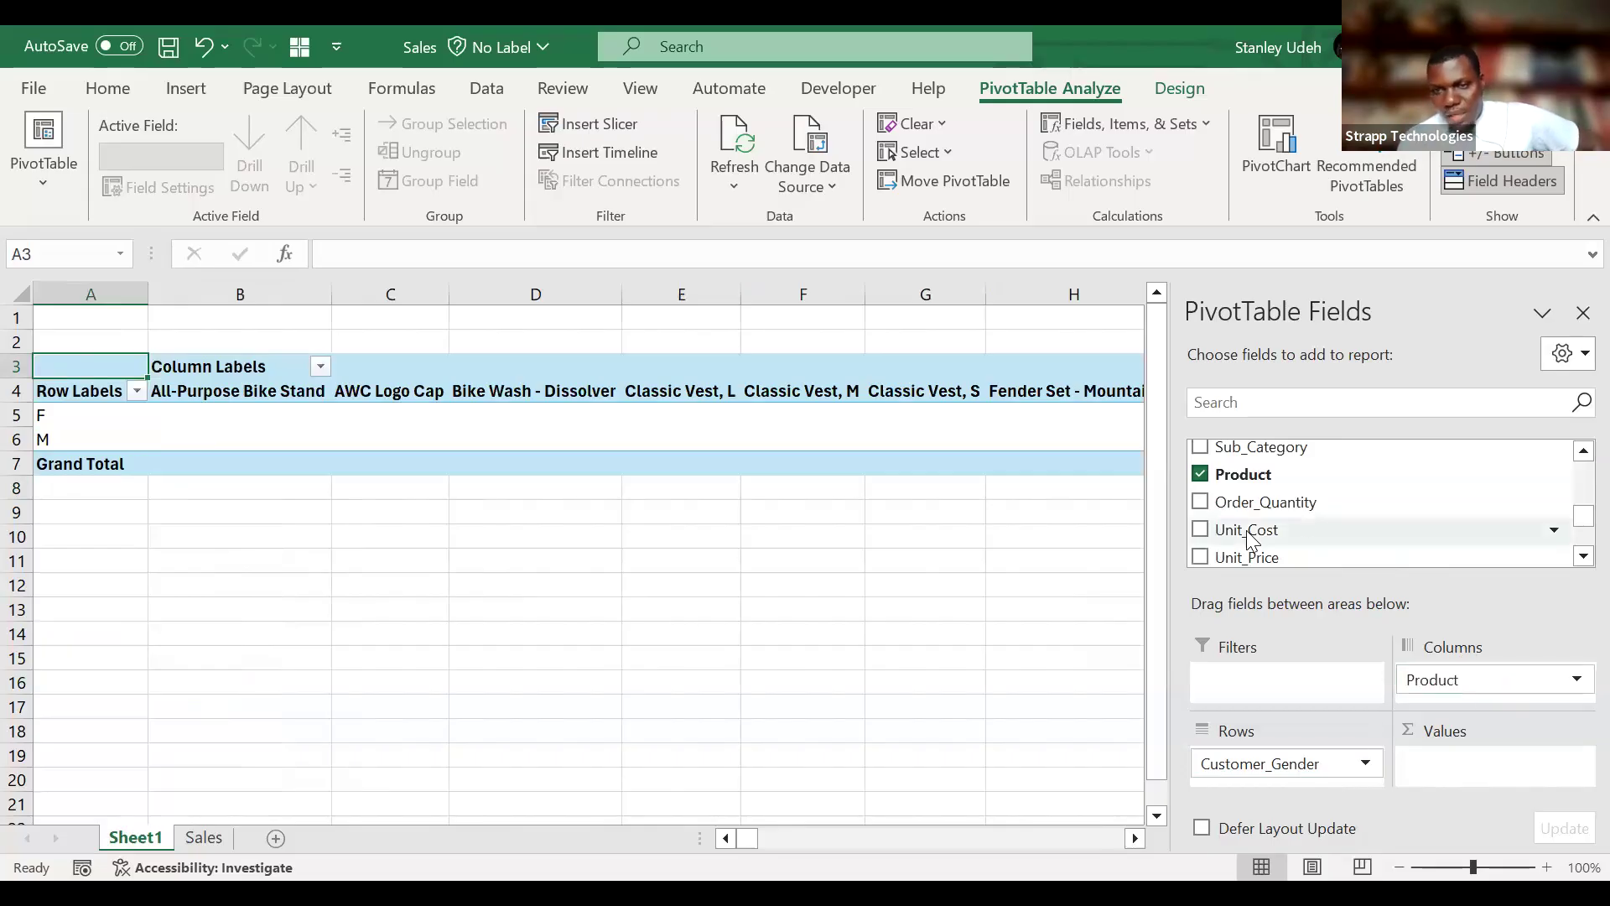
# Add Revenue to the PivotTable's values as a sum and remove Product from the columns.
pyautogui.scroll(-2, 1305, 525)
pyautogui.moveTo(1294, 537); pyautogui.dragTo(1469, 769)
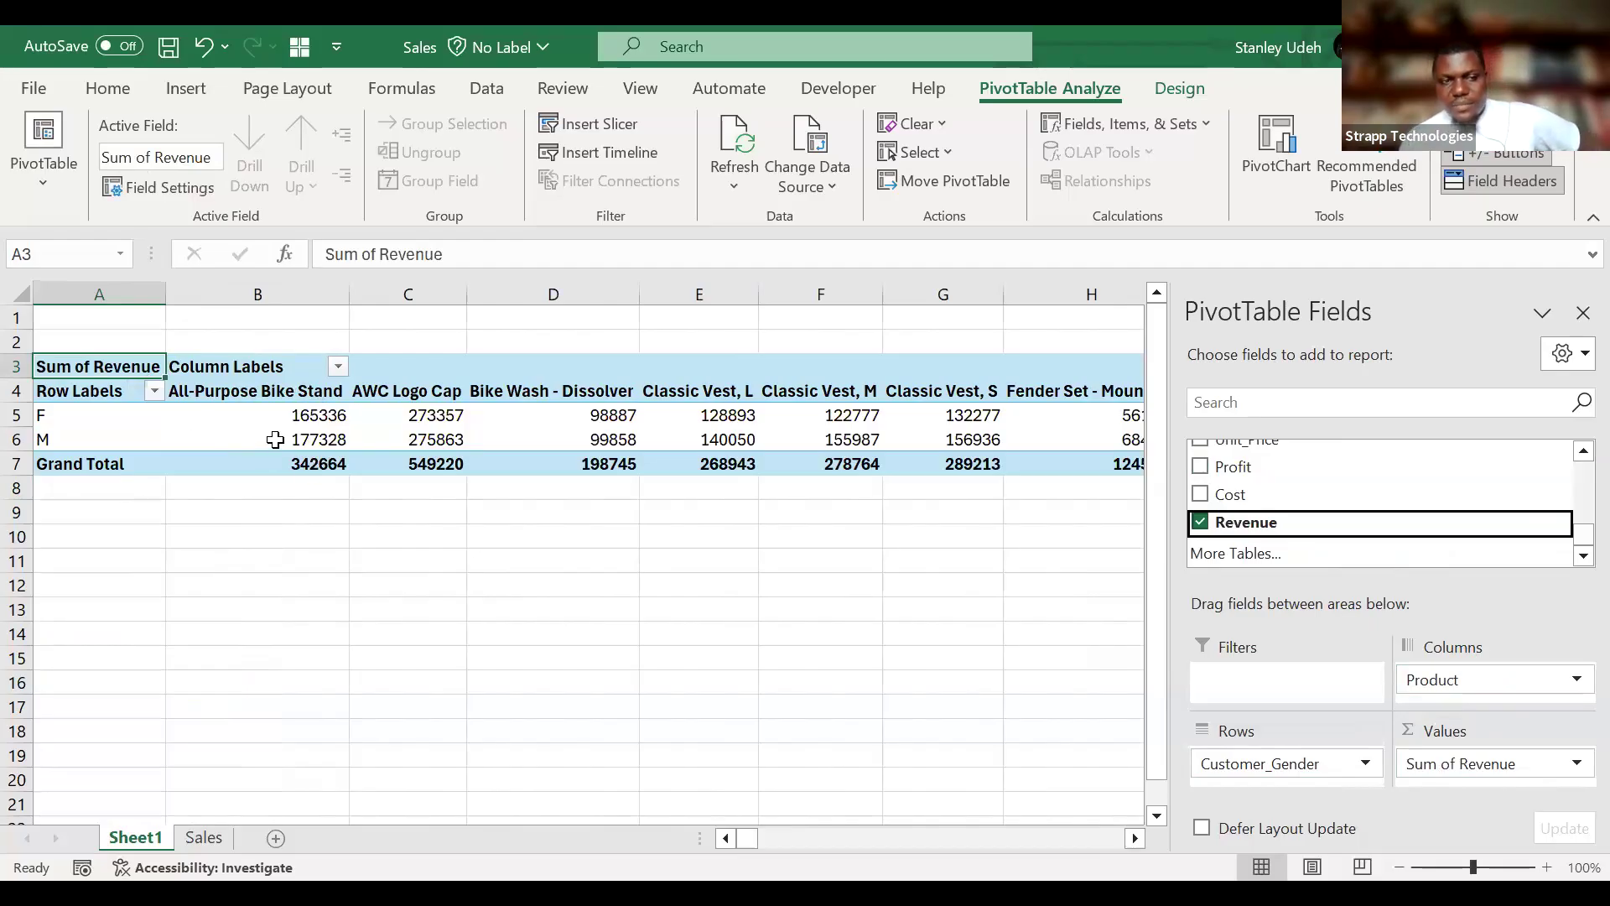
pyautogui.moveTo(1476, 683); pyautogui.dragTo(1271, 470)
pyautogui.scroll(3, 1315, 495)
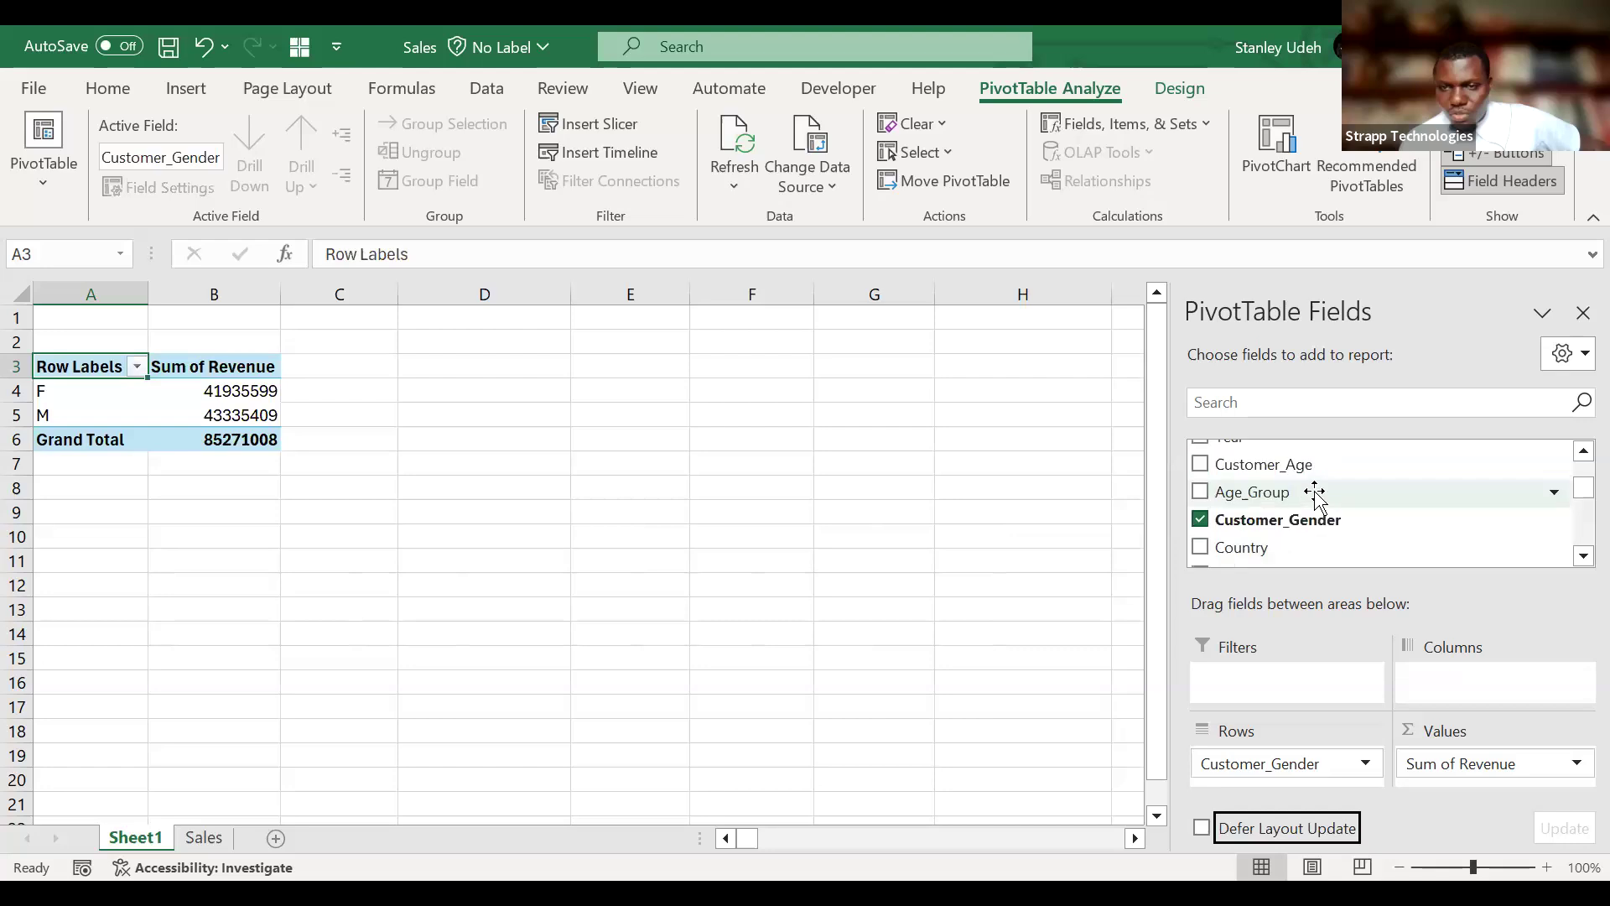
# Add Product_Category to the PivotTable's columns and swap it with Customer_Gender, putting categories in the rows and gender in the columns.
pyautogui.scroll(2, 1314, 495)
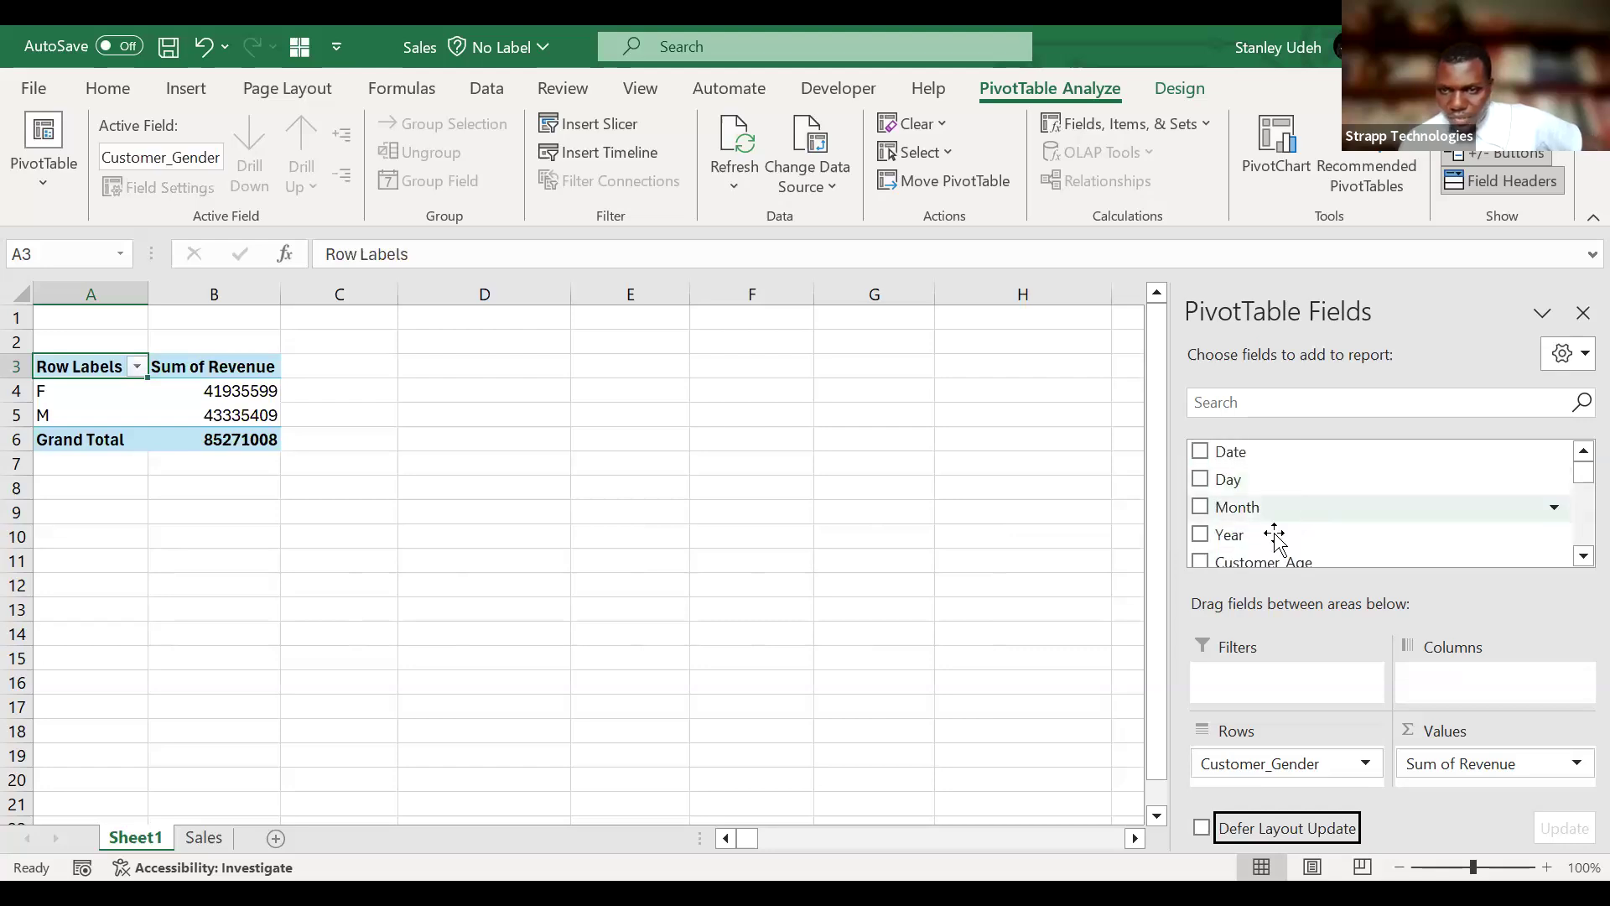
pyautogui.scroll(-2, 1275, 537)
pyautogui.scroll(-3, 1275, 537)
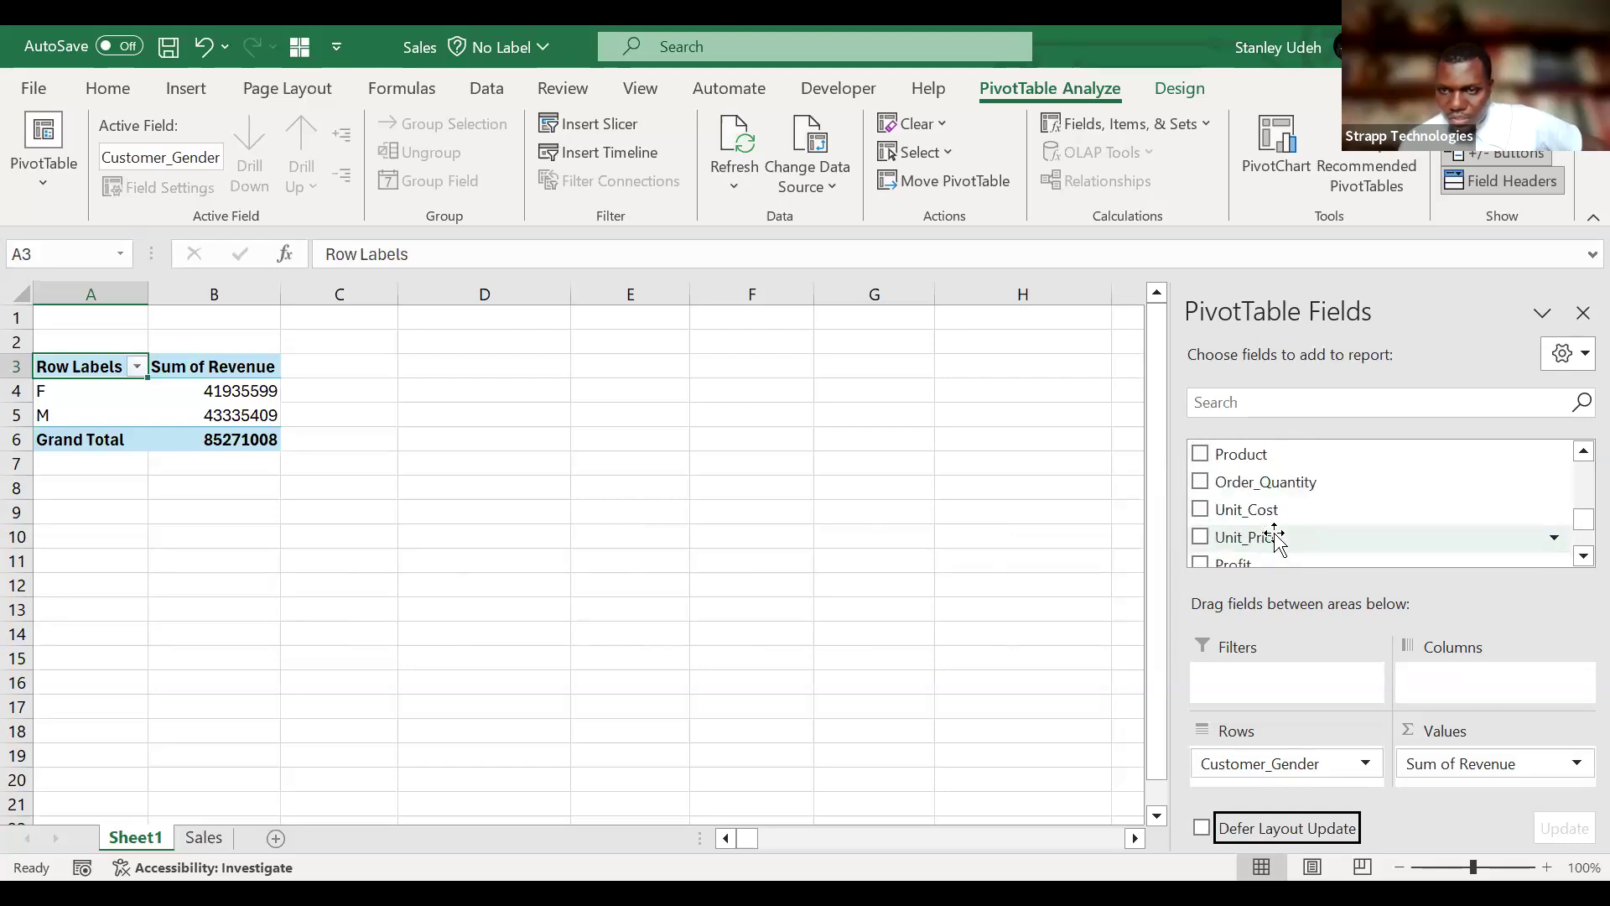
pyautogui.scroll(1, 1306, 471)
pyautogui.moveTo(1328, 465); pyautogui.dragTo(1497, 681)
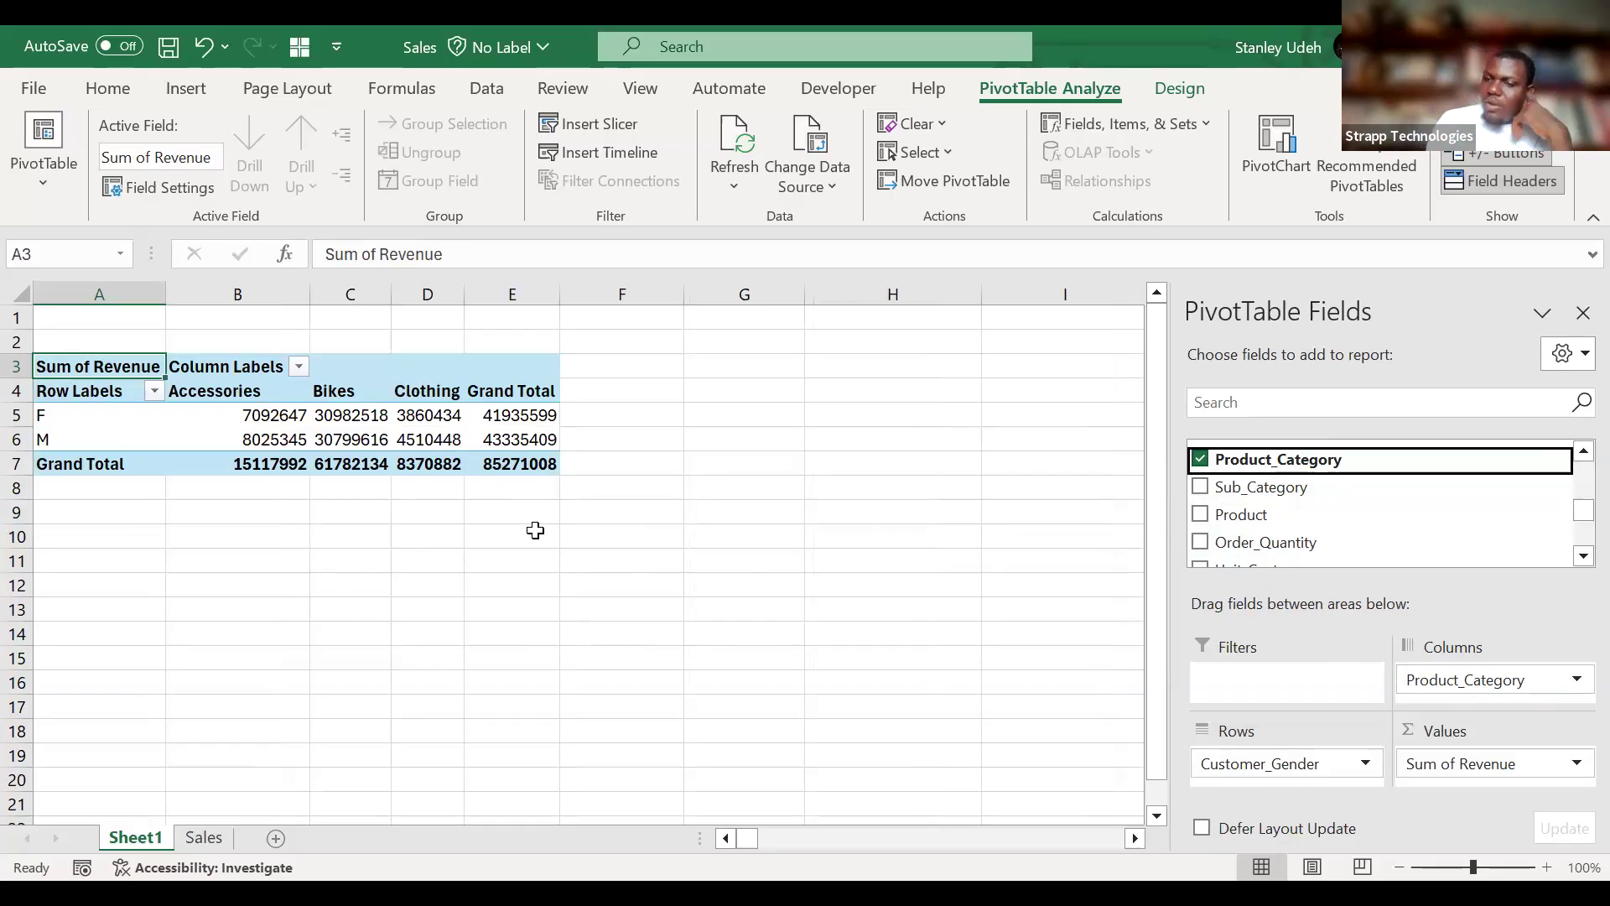
pyautogui.moveTo(1337, 763); pyautogui.dragTo(1291, 765)
pyautogui.click(1583, 692)
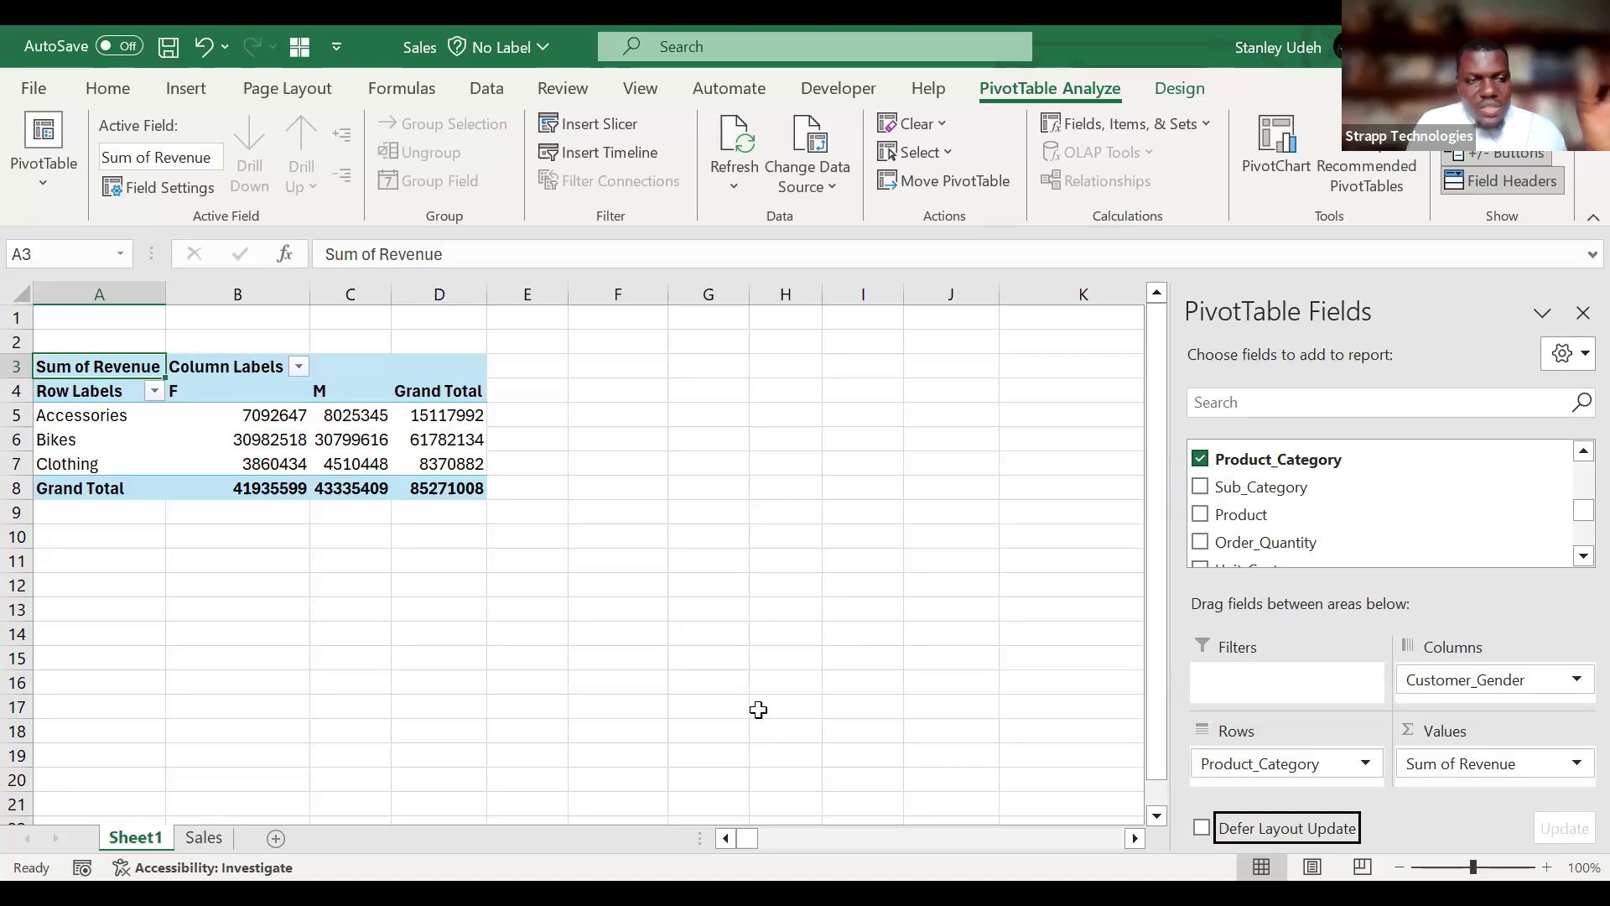
# Copy the whole PivotTable, range A3:D9, and paste the copy at cell G3.
pyautogui.moveTo(138, 366)
pyautogui.mouseDown()
pyautogui.moveTo(373, 417)
pyautogui.moveTo(440, 476)
pyautogui.moveTo(439, 501)
pyautogui.mouseUp()
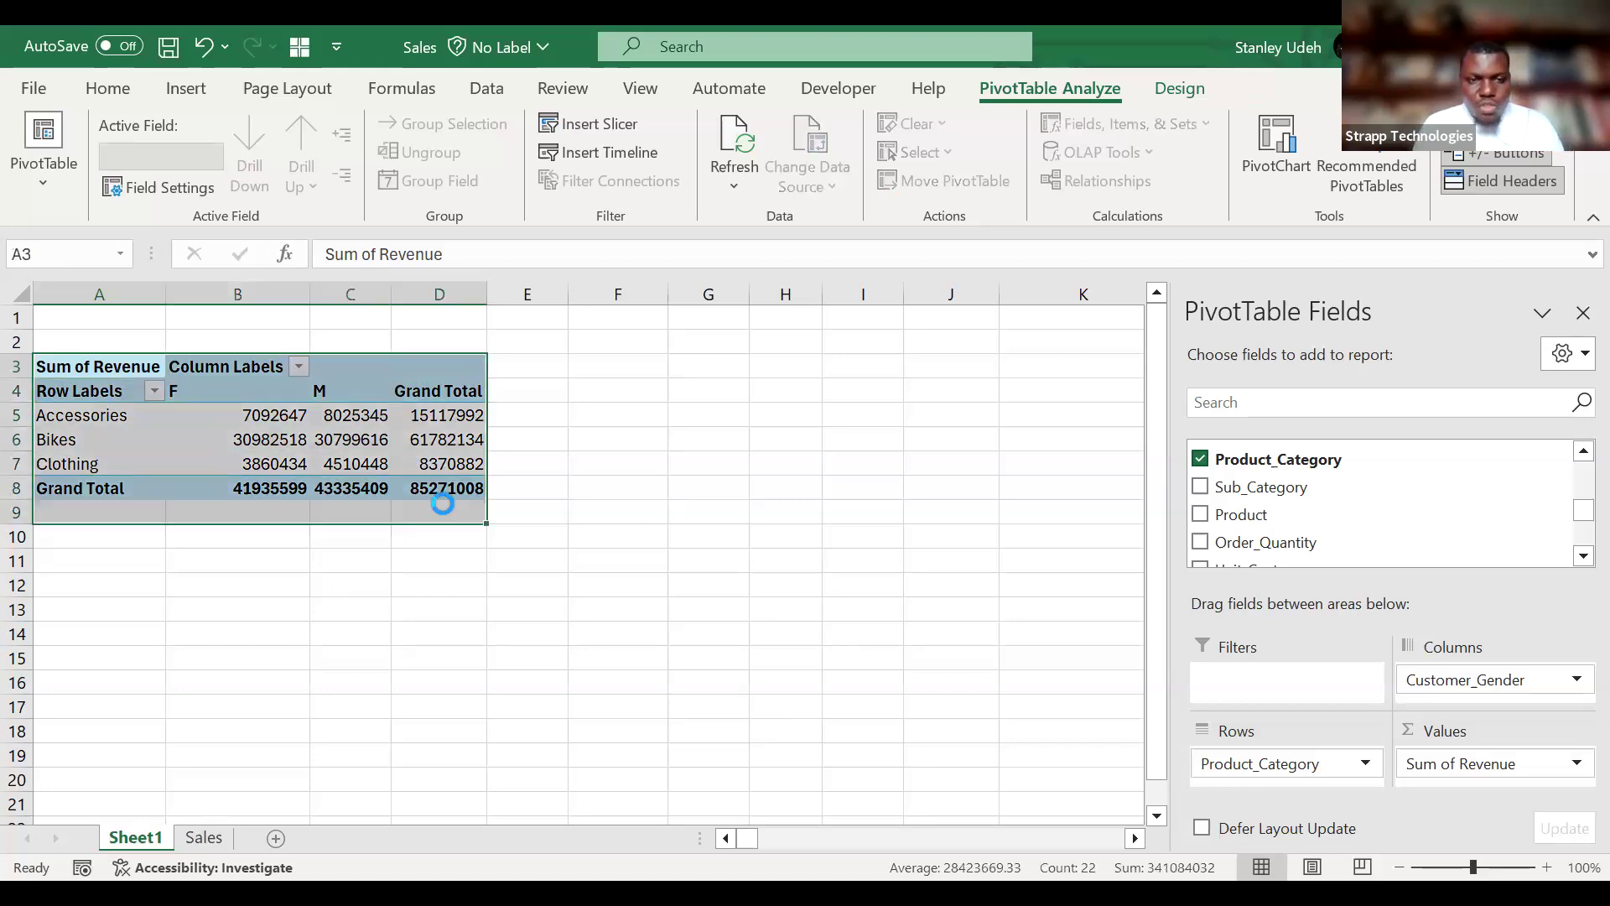
pyautogui.hotkey('ctrl', 'c')
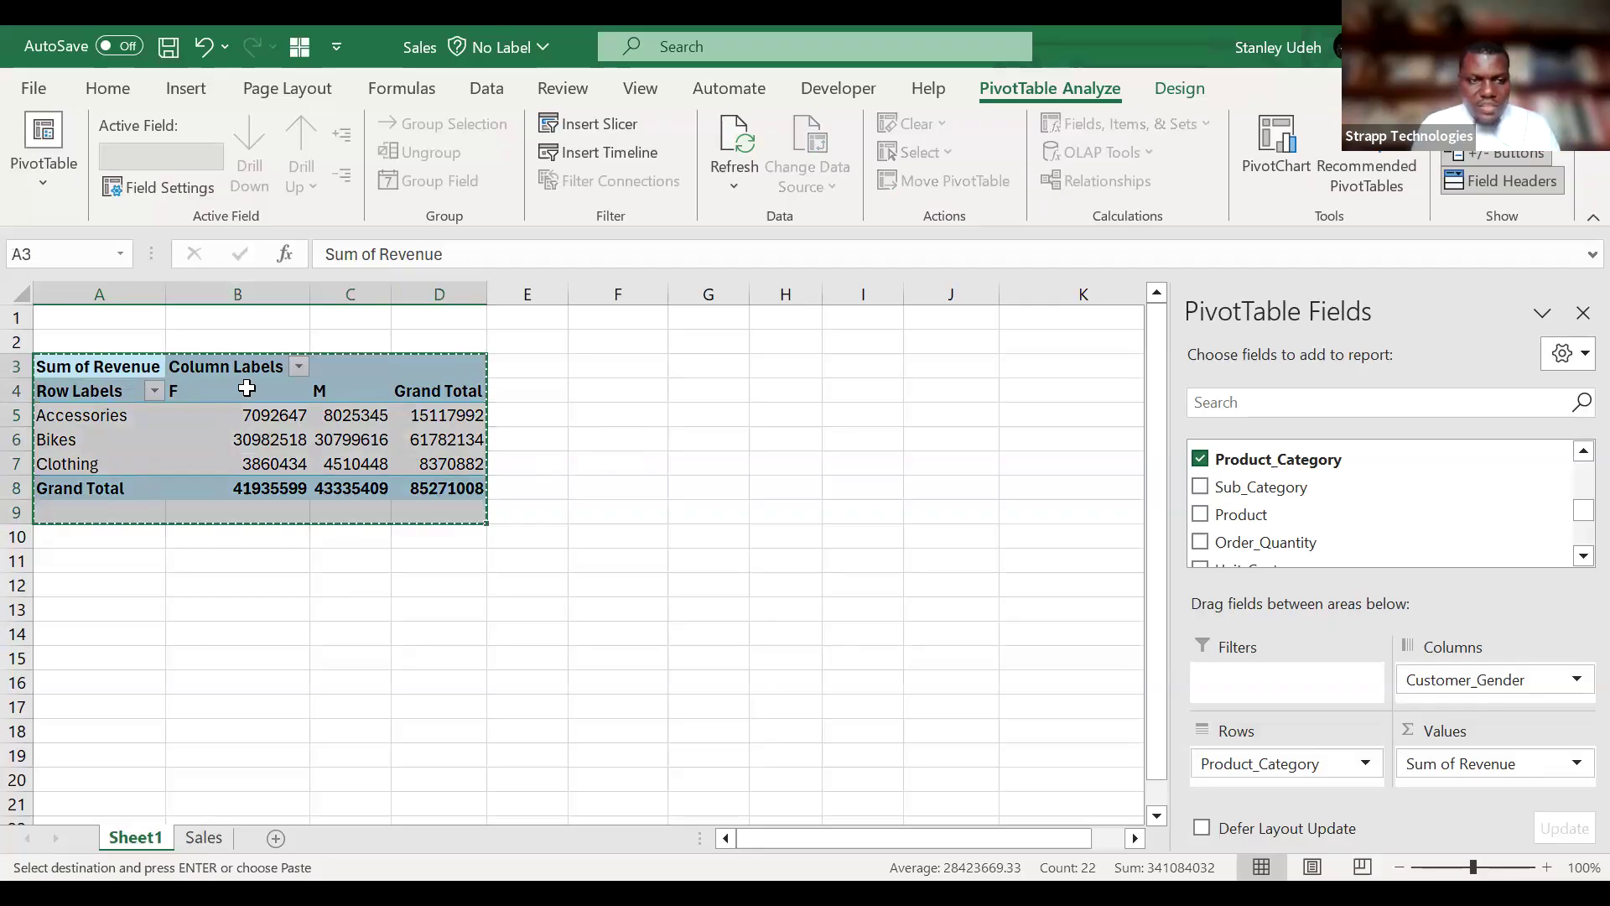
pyautogui.click(707, 366)
pyautogui.hotkey('ctrl', 'v')
# Widen columns G and H to show the copied PivotTable's labels and values in full.
pyautogui.click(999, 283)
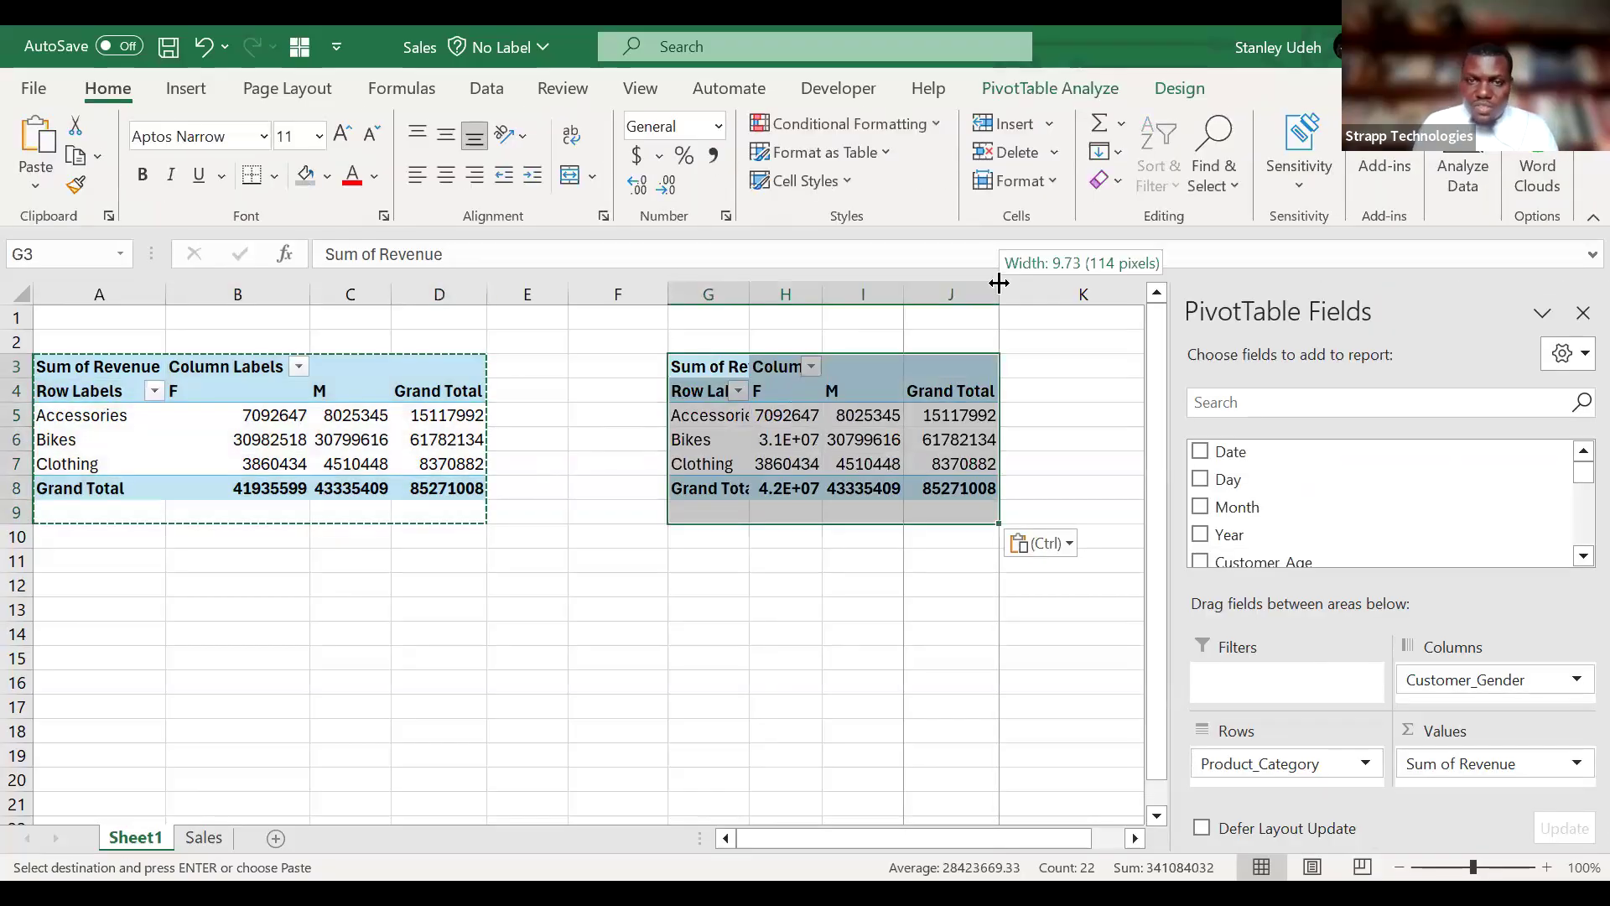
pyautogui.moveTo(825, 288); pyautogui.dragTo(893, 288)
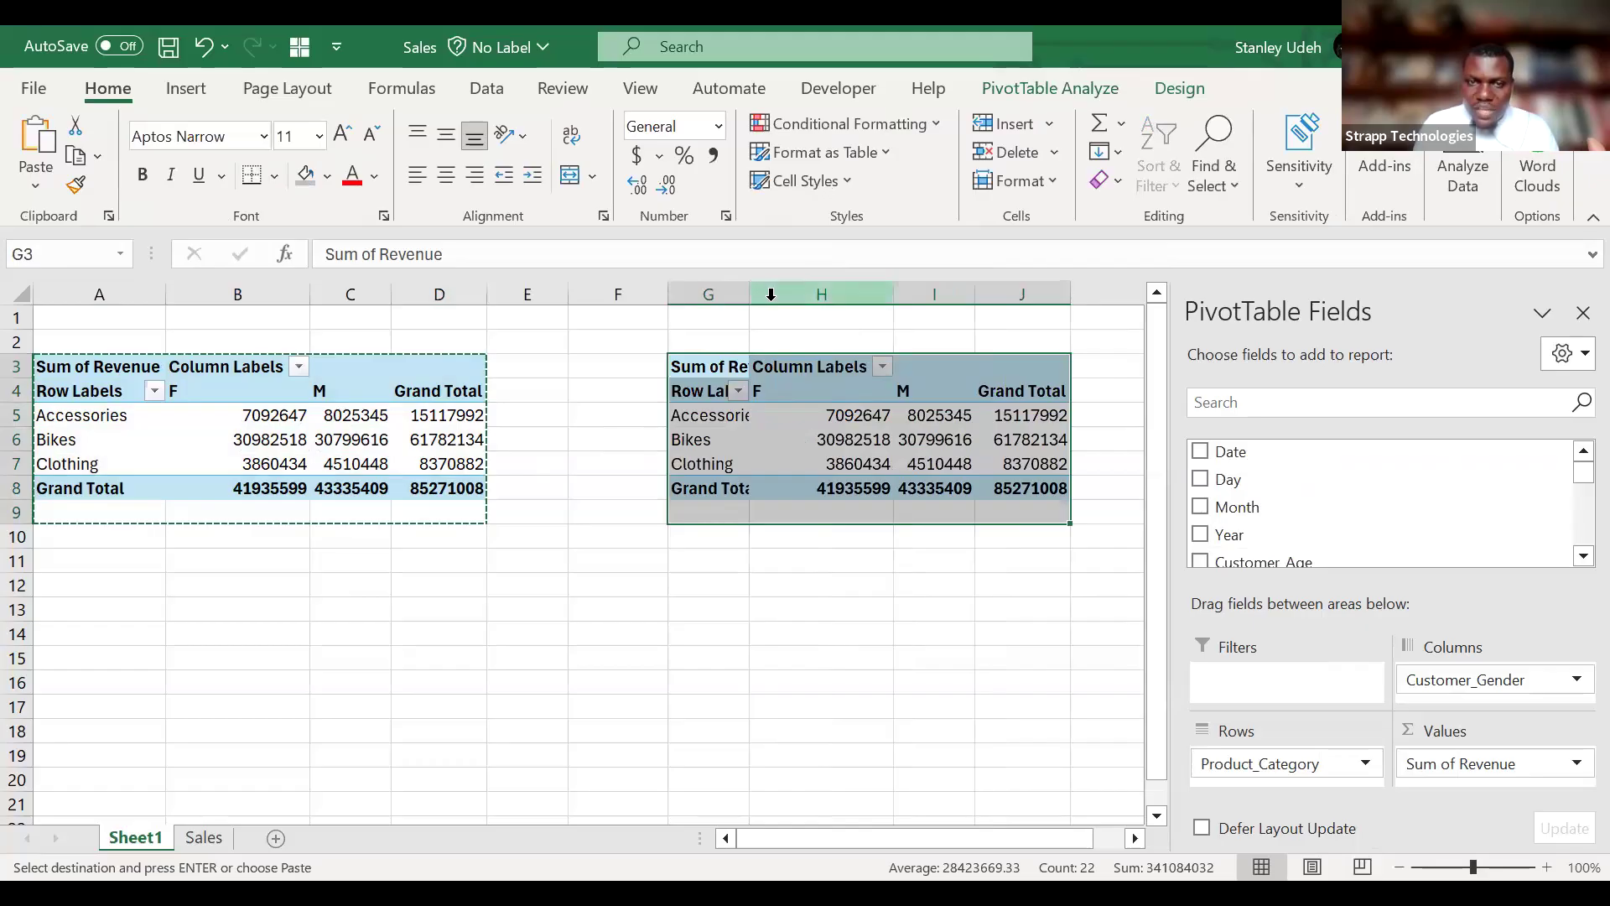
pyautogui.moveTo(747, 291); pyautogui.dragTo(748, 291)
pyautogui.doubleClick(747, 291)
# In the copied PivotTable, move Product_Category to the columns and Customer_Gender to the rows.
pyautogui.hscroll(2, 807, 372)
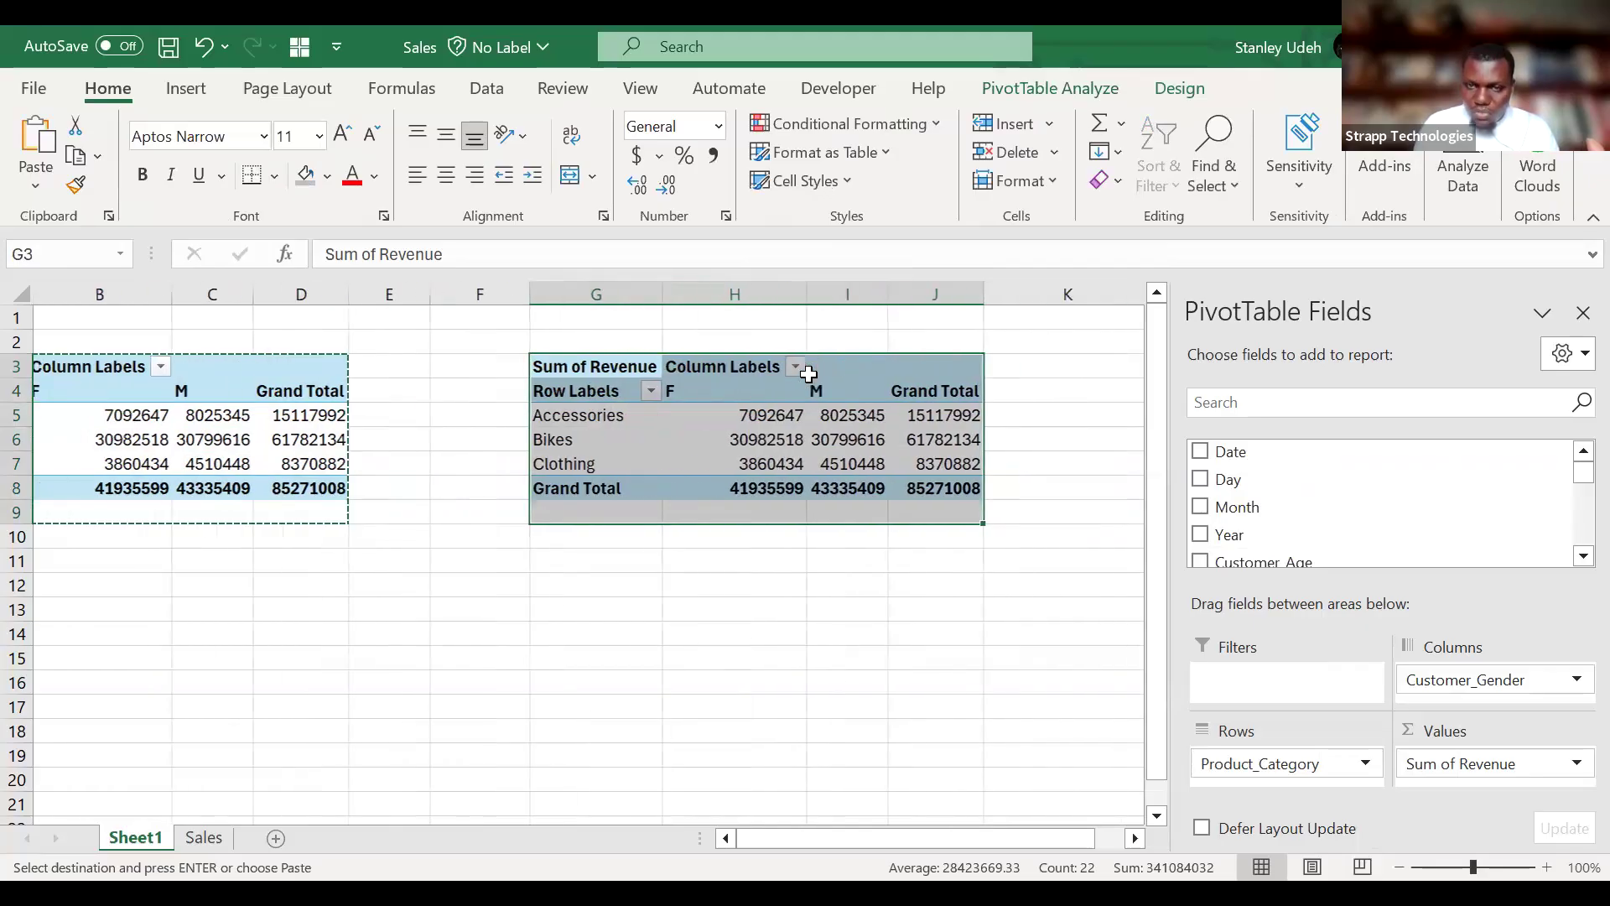
pyautogui.click(926, 439)
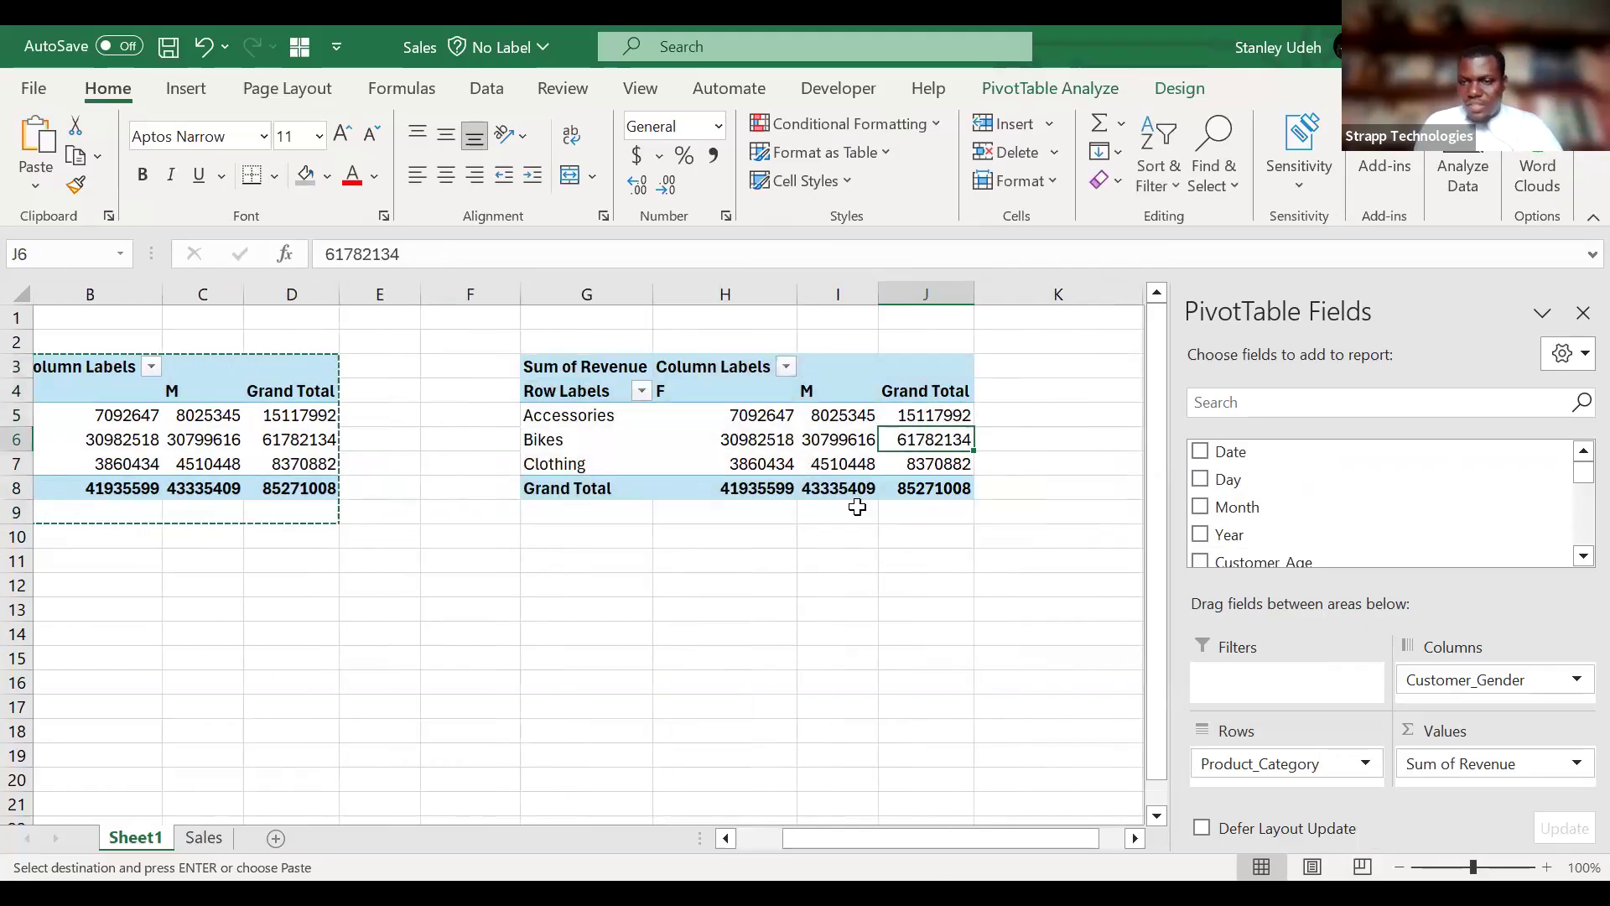
pyautogui.moveTo(1333, 764)
pyautogui.mouseDown()
pyautogui.moveTo(1501, 687)
pyautogui.moveTo(1535, 693)
pyautogui.moveTo(1330, 780)
pyautogui.moveTo(1307, 757)
pyautogui.mouseUp()
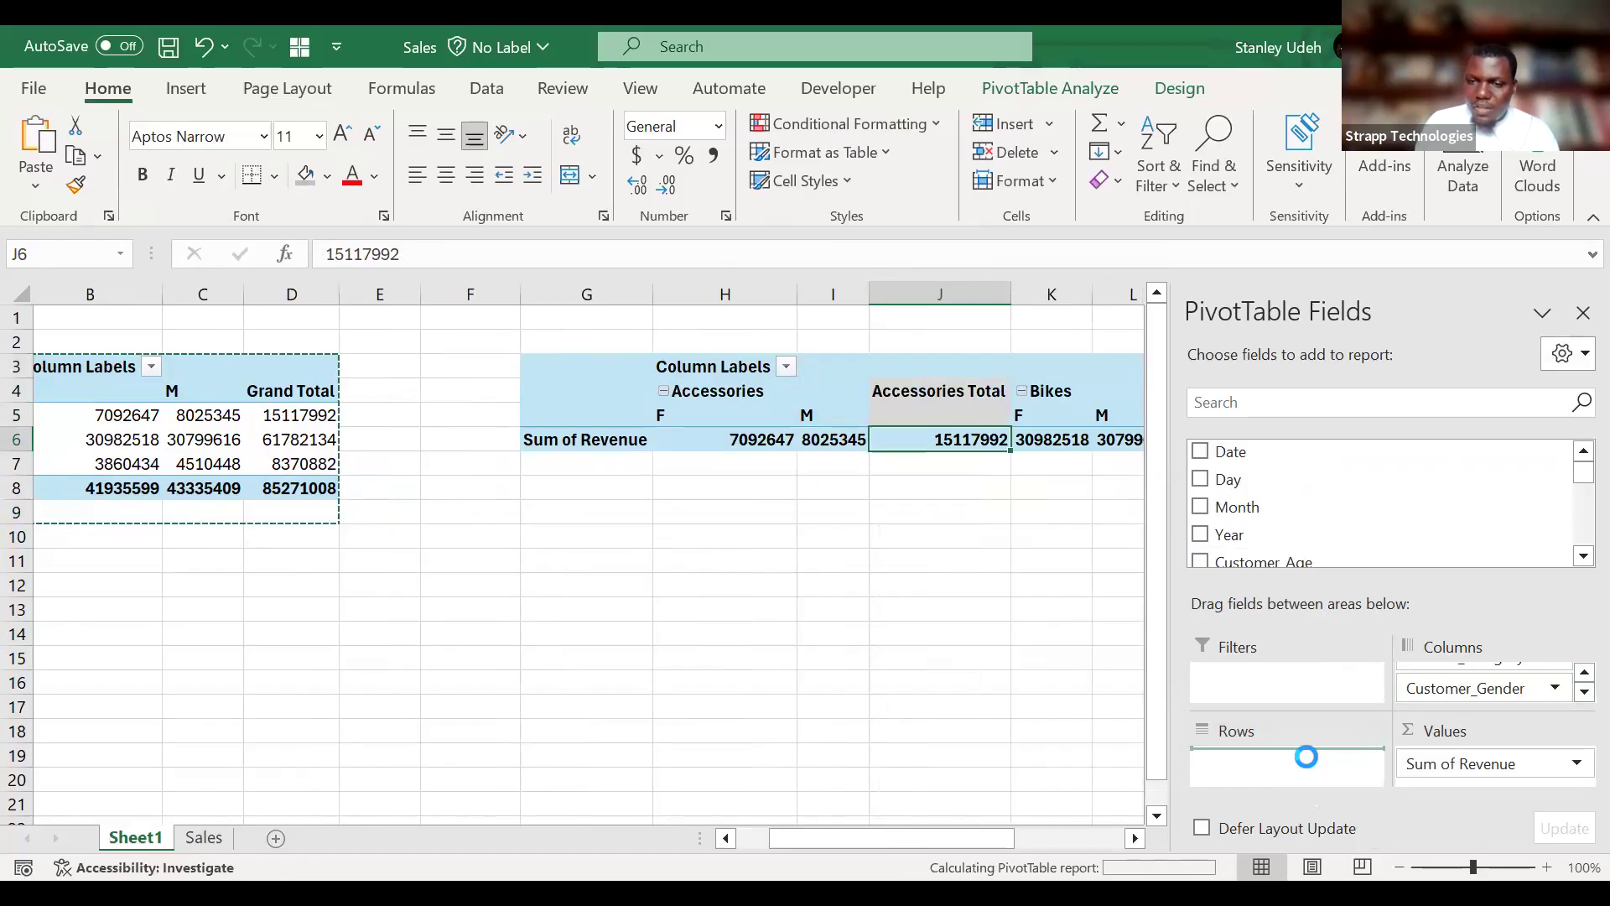
pyautogui.click(972, 644)
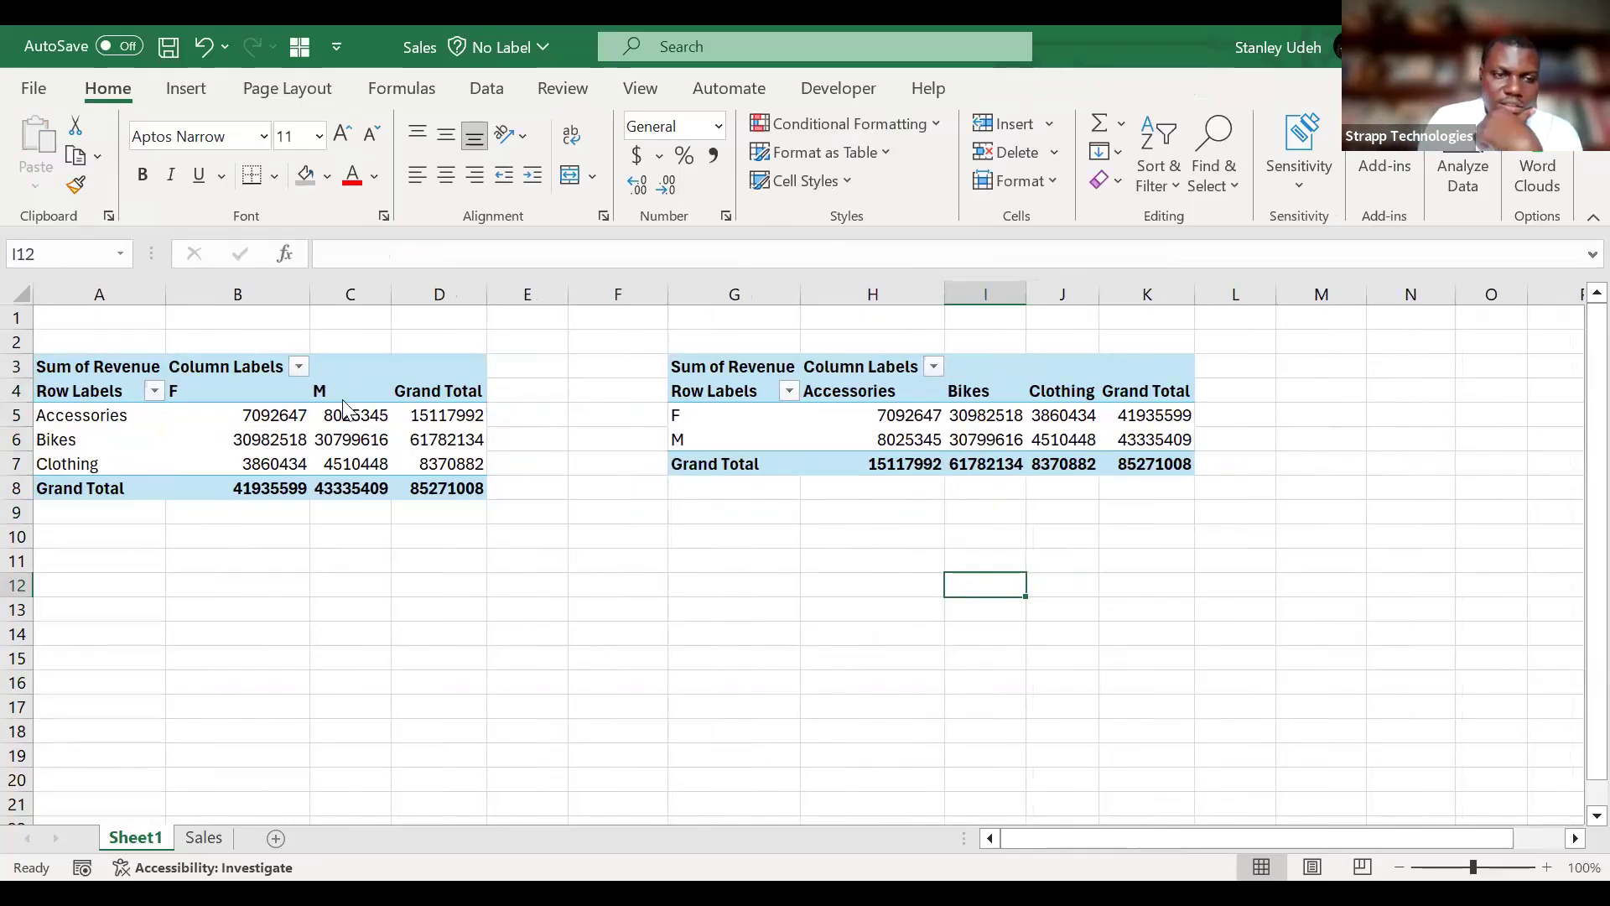
# Format the revenue values in both PivotTables with thousands separators and two decimals.
pyautogui.moveTo(252, 413); pyautogui.dragTo(1200, 492)
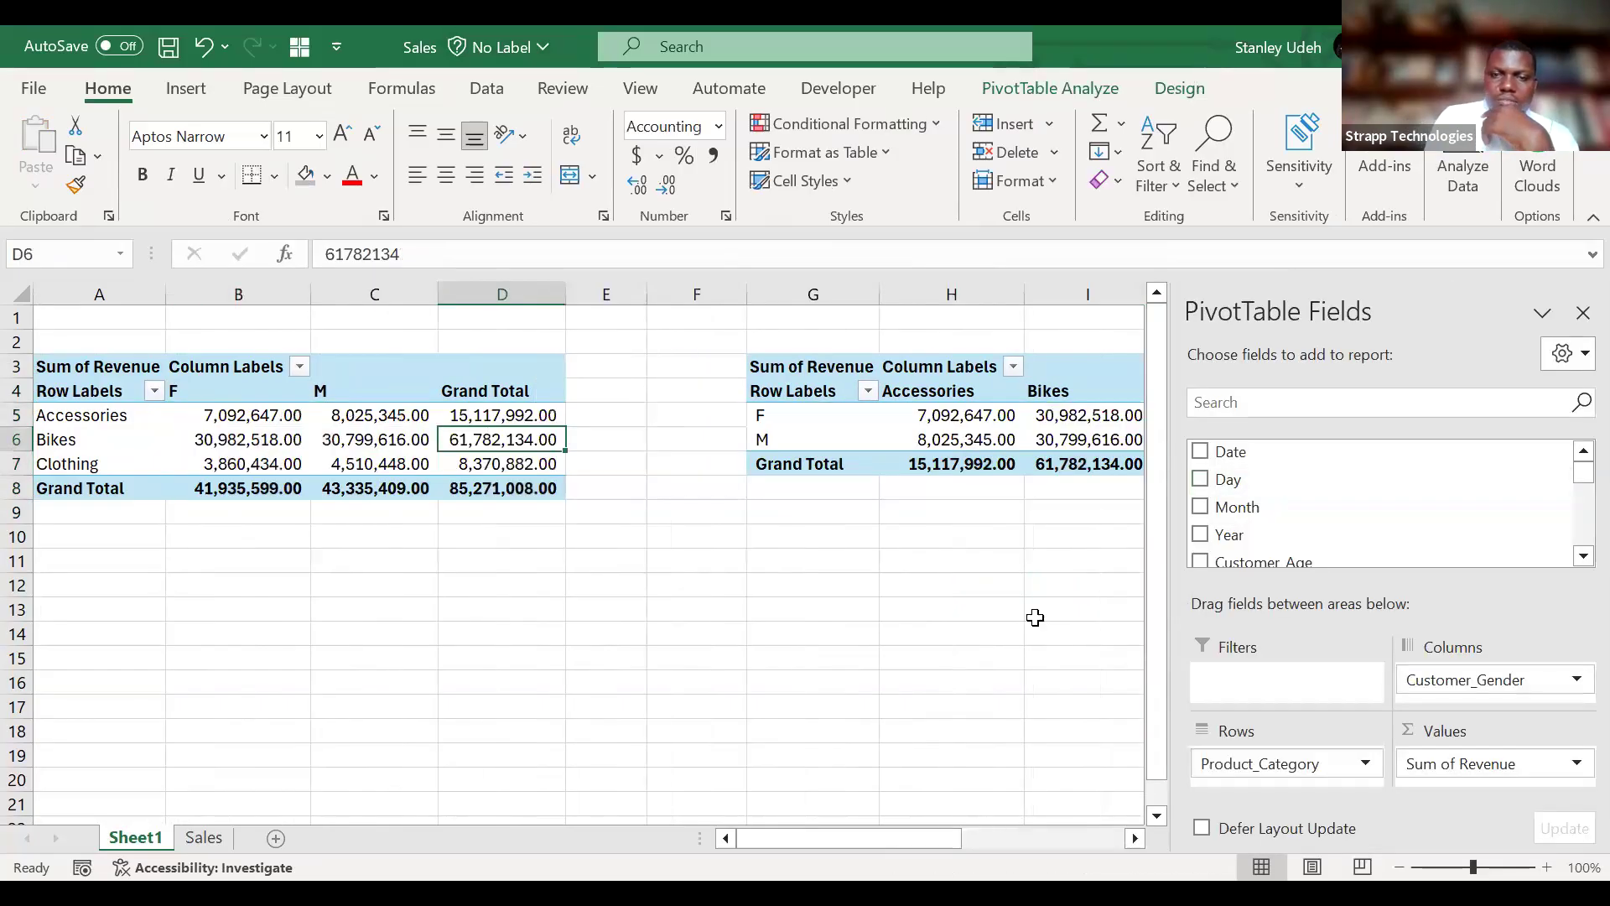
pyautogui.hscroll(2, 1034, 618)
pyautogui.hscroll(1, 1035, 618)
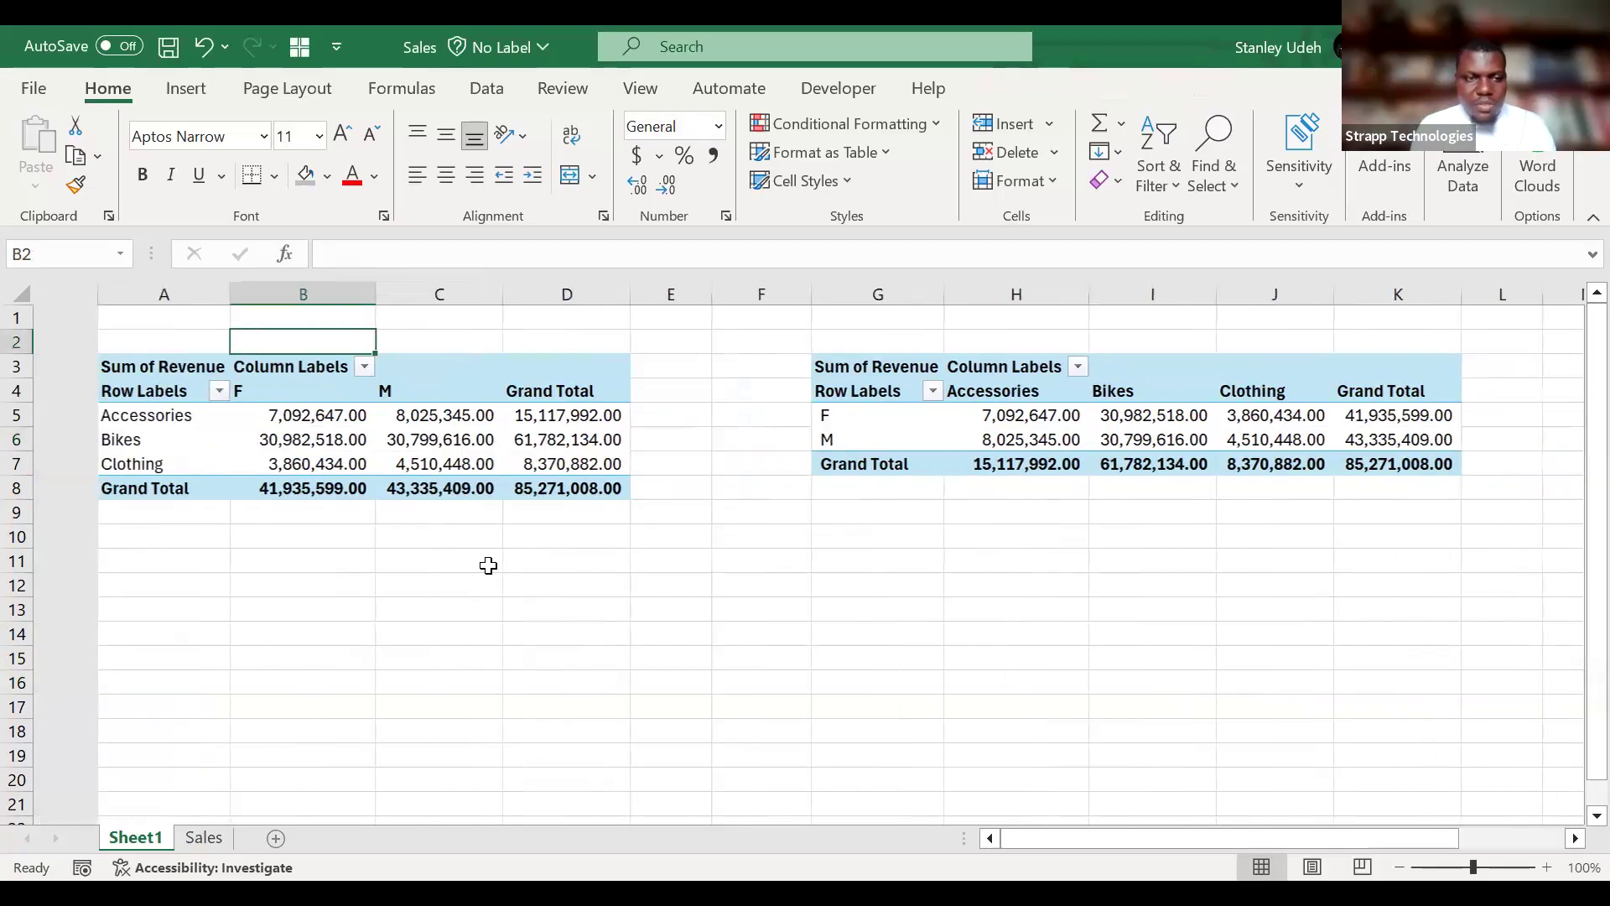
# Label the first PivotTable A in cell A2 and the copied one B in cell G2, and make row 2 bold.
pyautogui.click(93, 335)
pyautogui.write('Accessories')
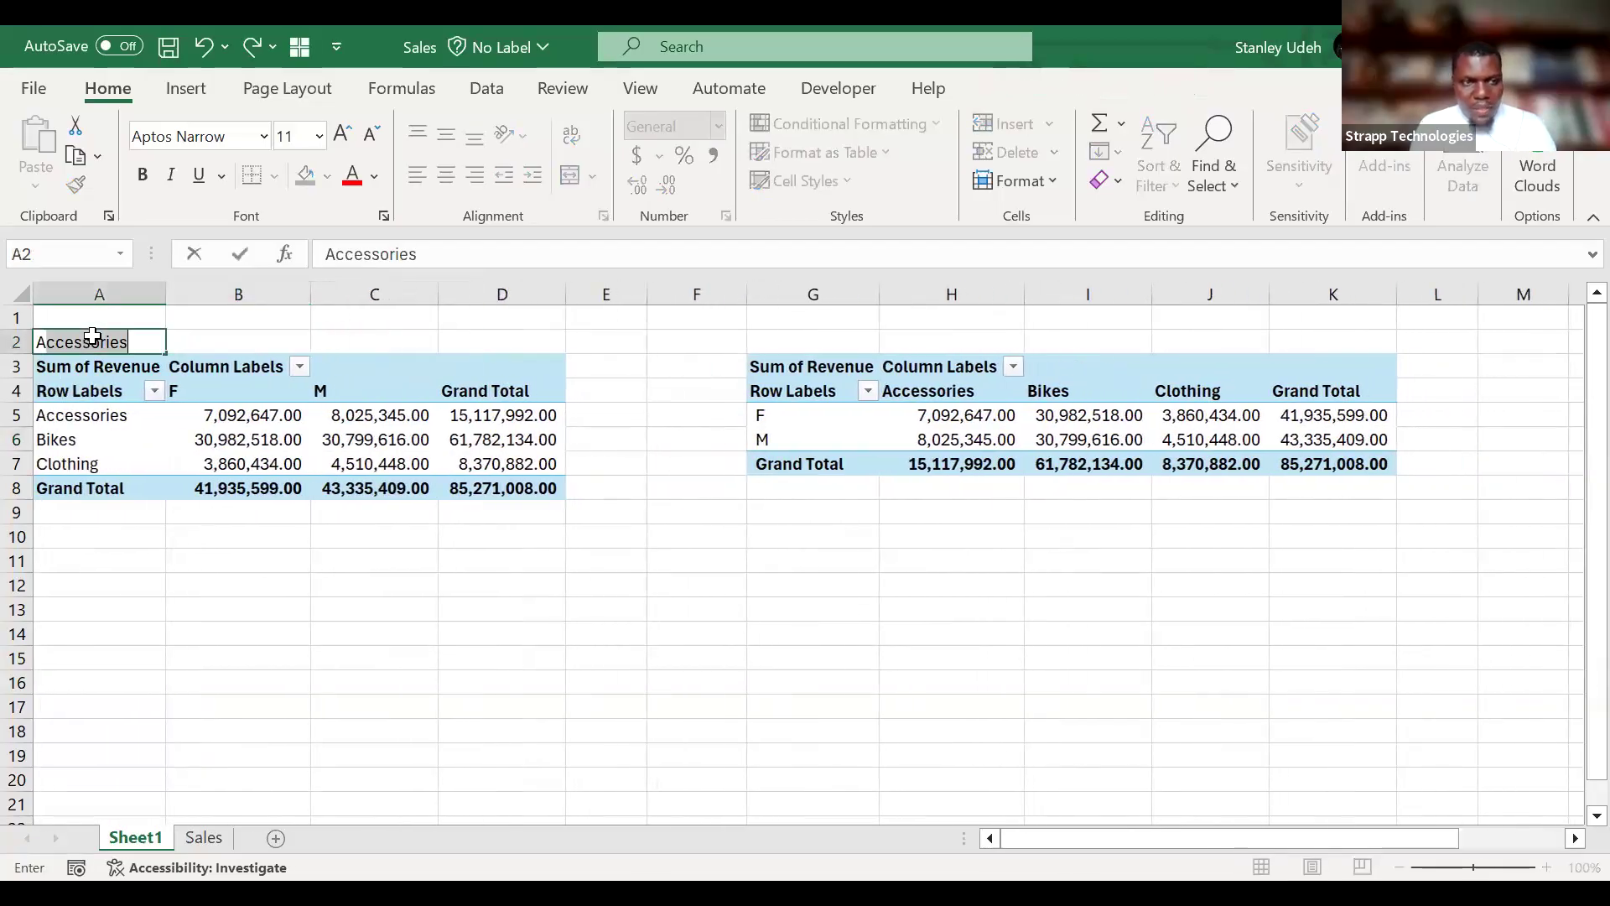
pyautogui.press('BackSpace')
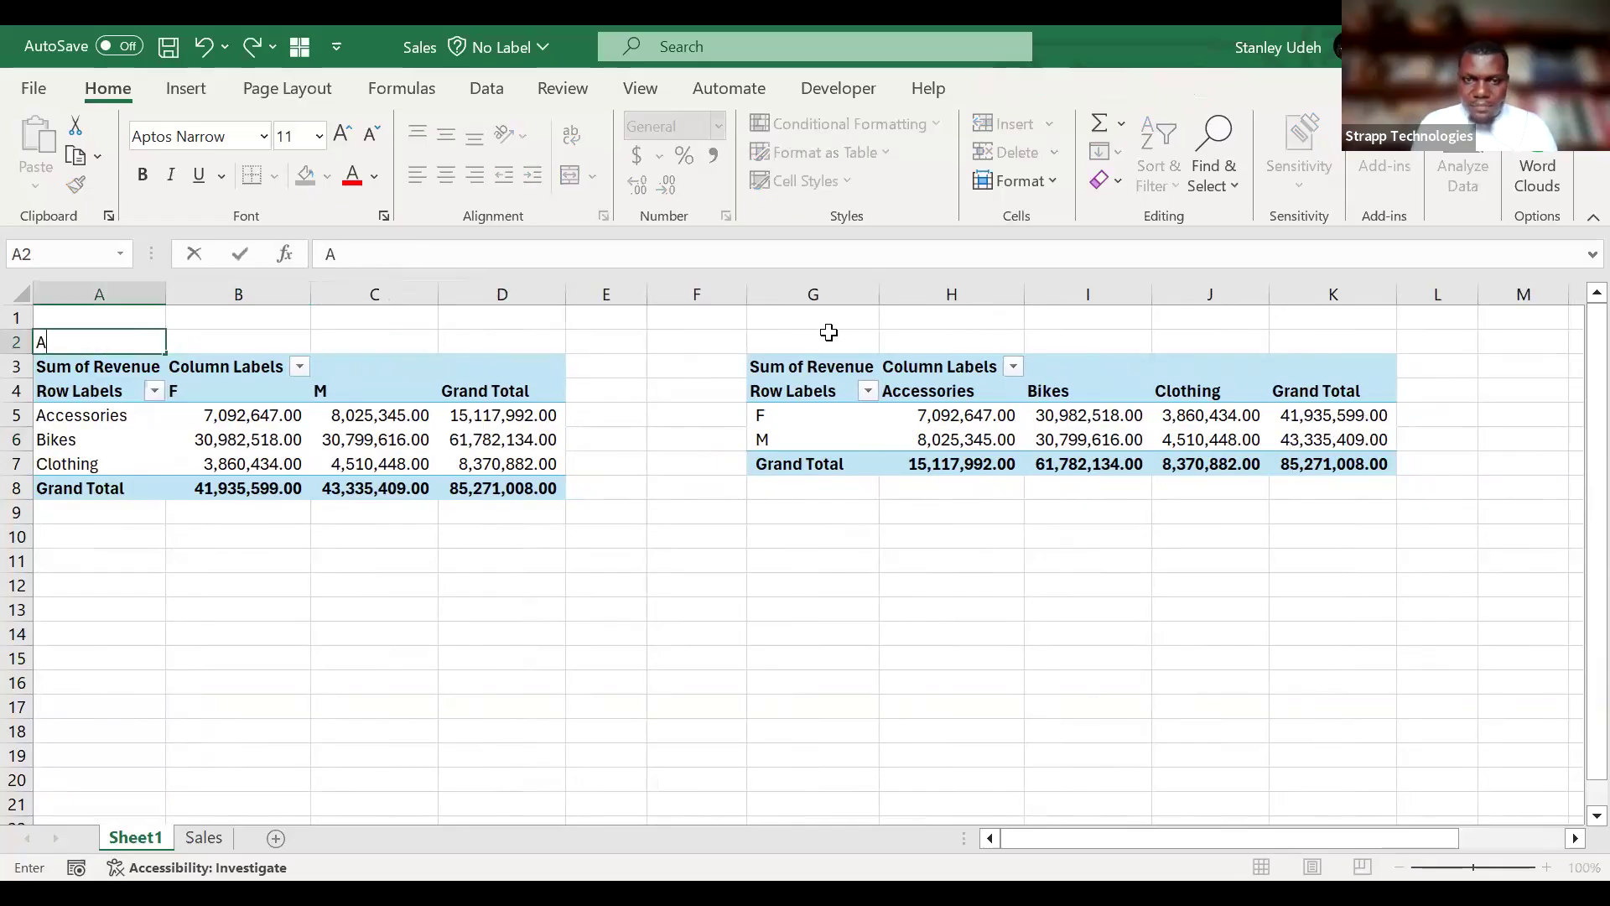
pyautogui.click(828, 332)
pyautogui.write('B')
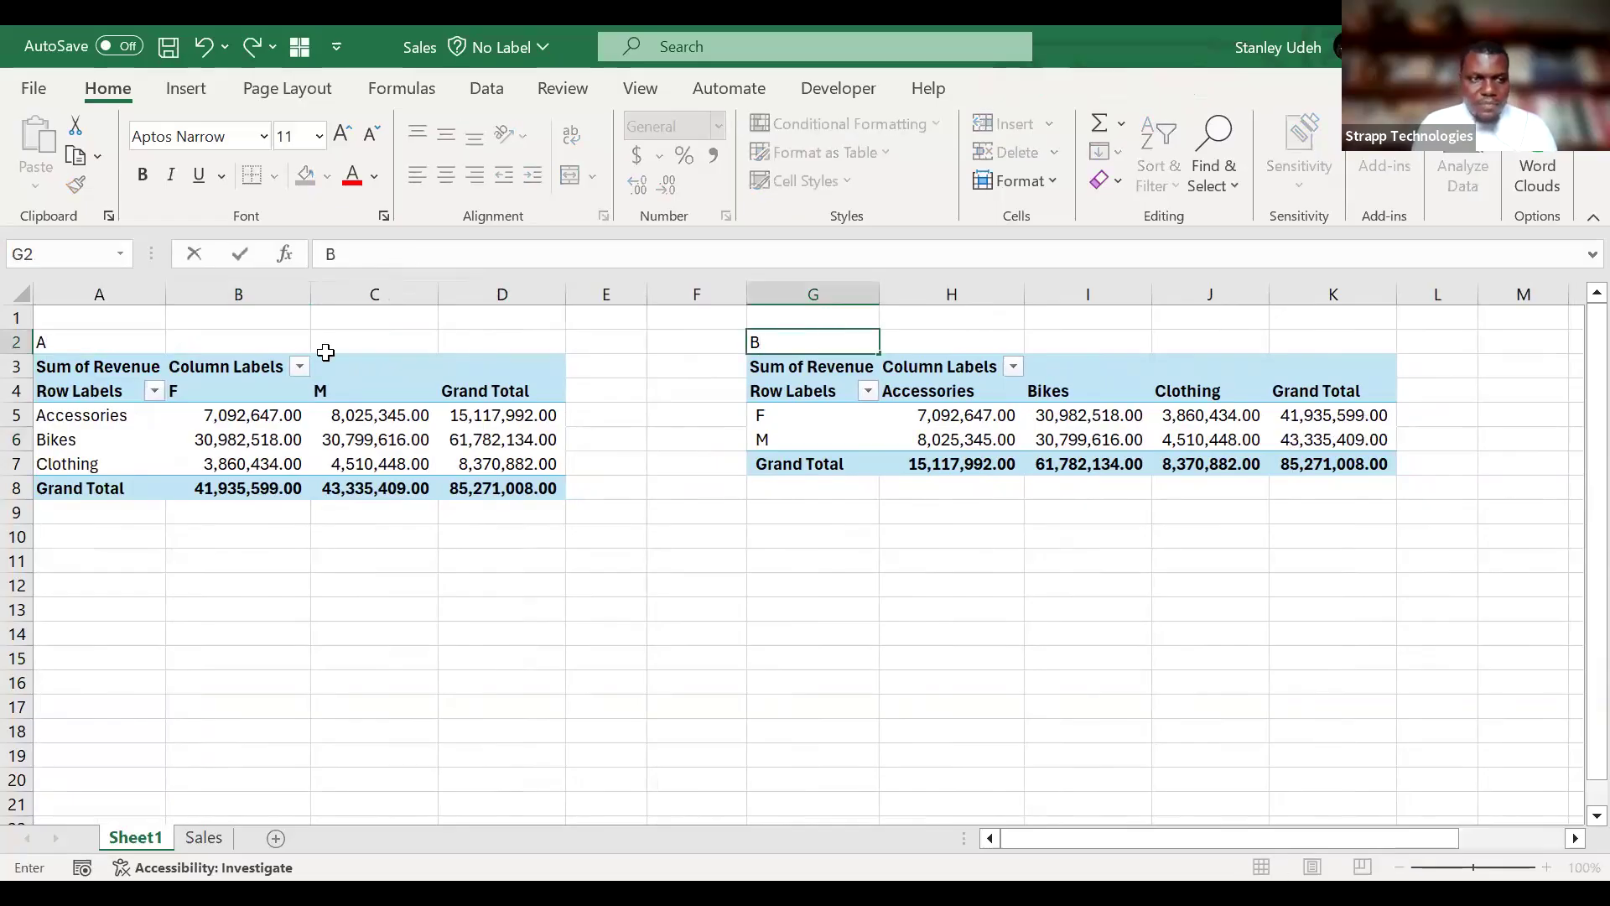
pyautogui.click(17, 341)
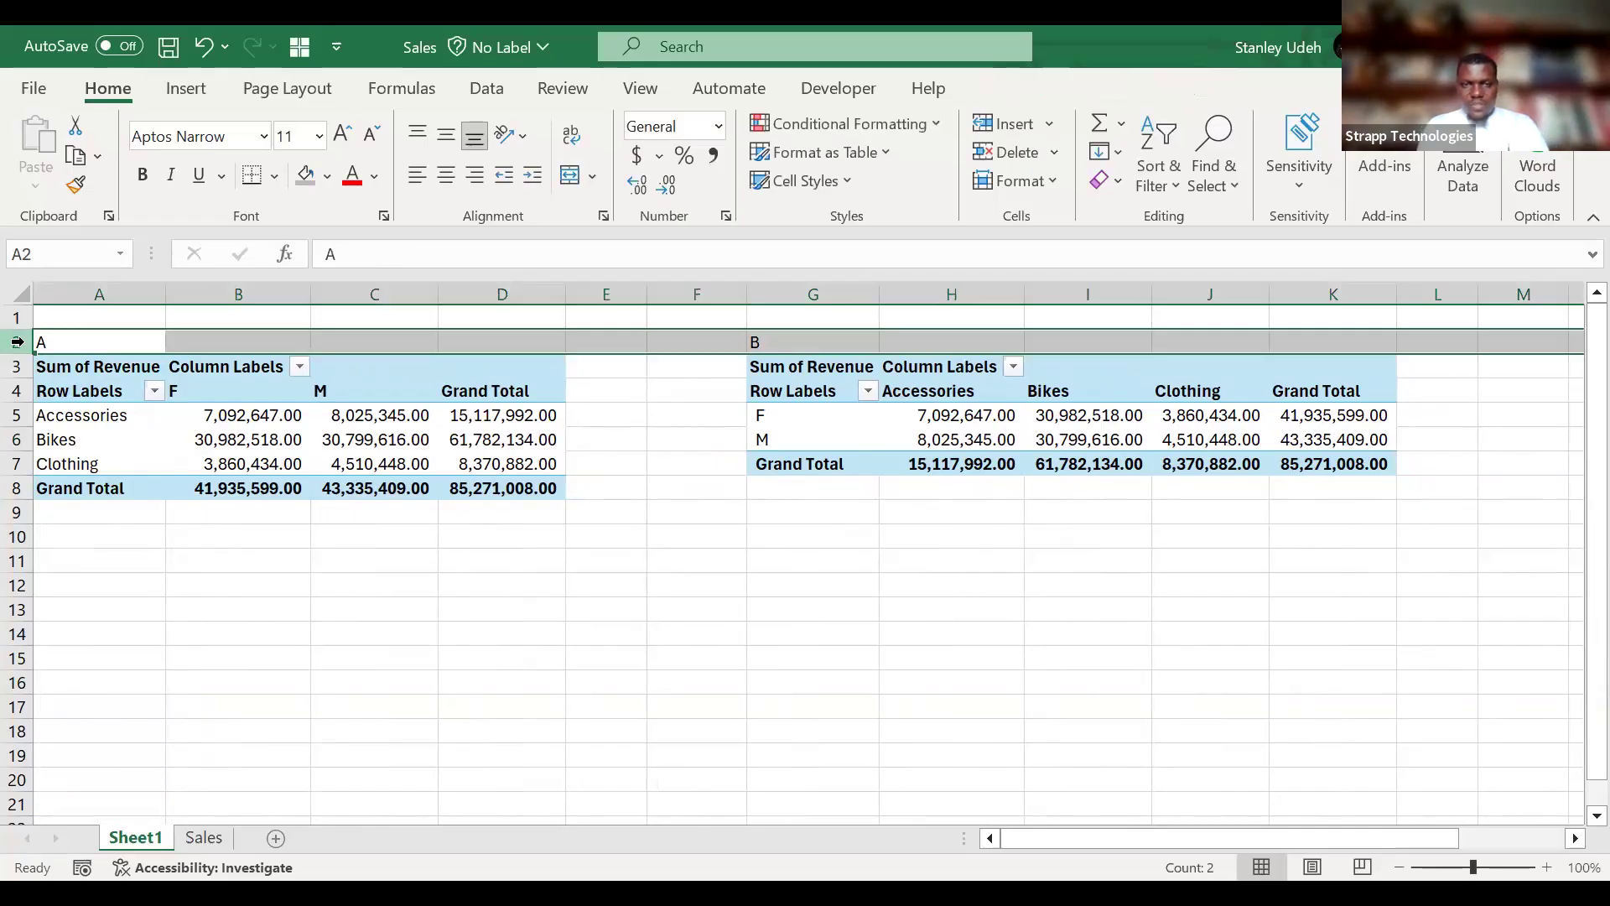
pyautogui.hotkey('ctrl', 'b')
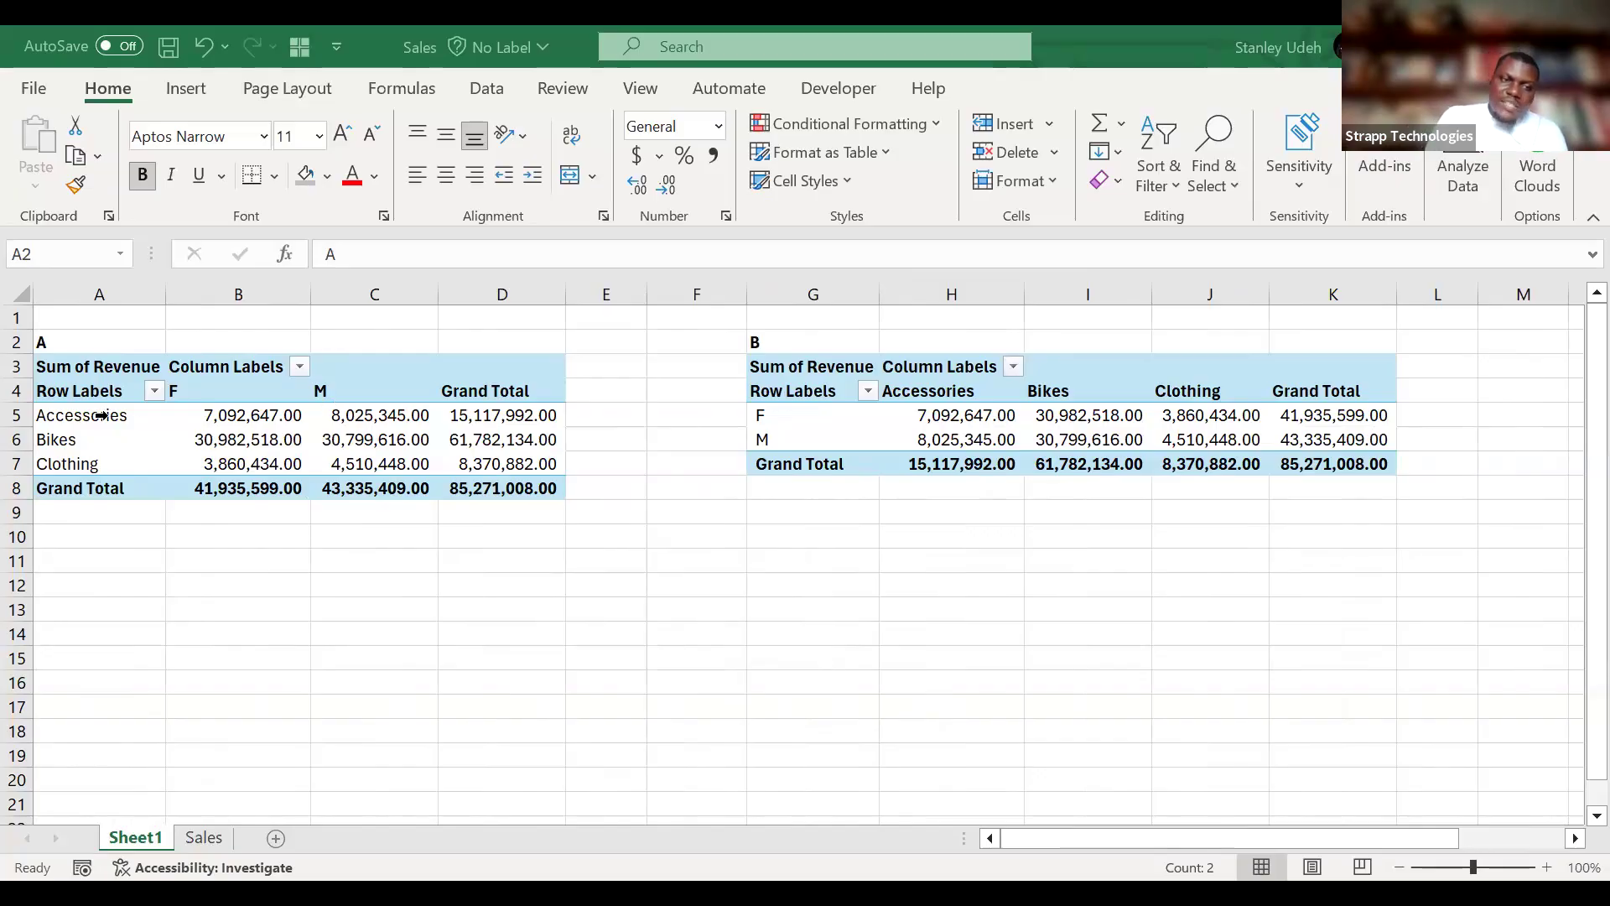
pyautogui.hotkey('shift', 'space')
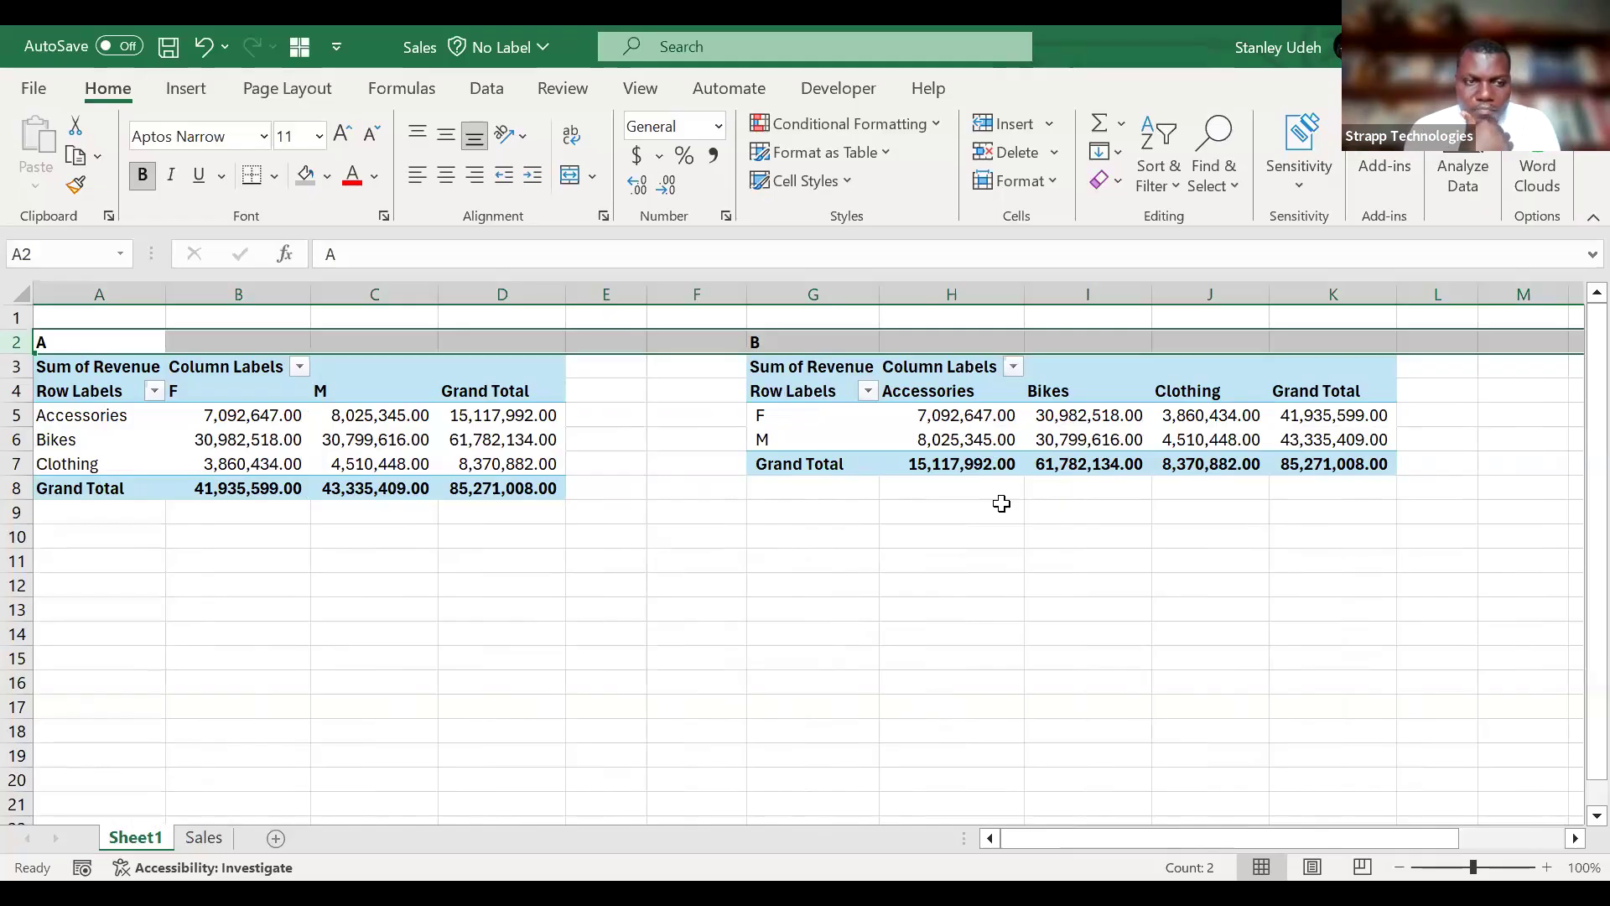
# Apply the dollar accounting format to the revenue values in B5:D8 of PivotTable A.
pyautogui.click(247, 441)
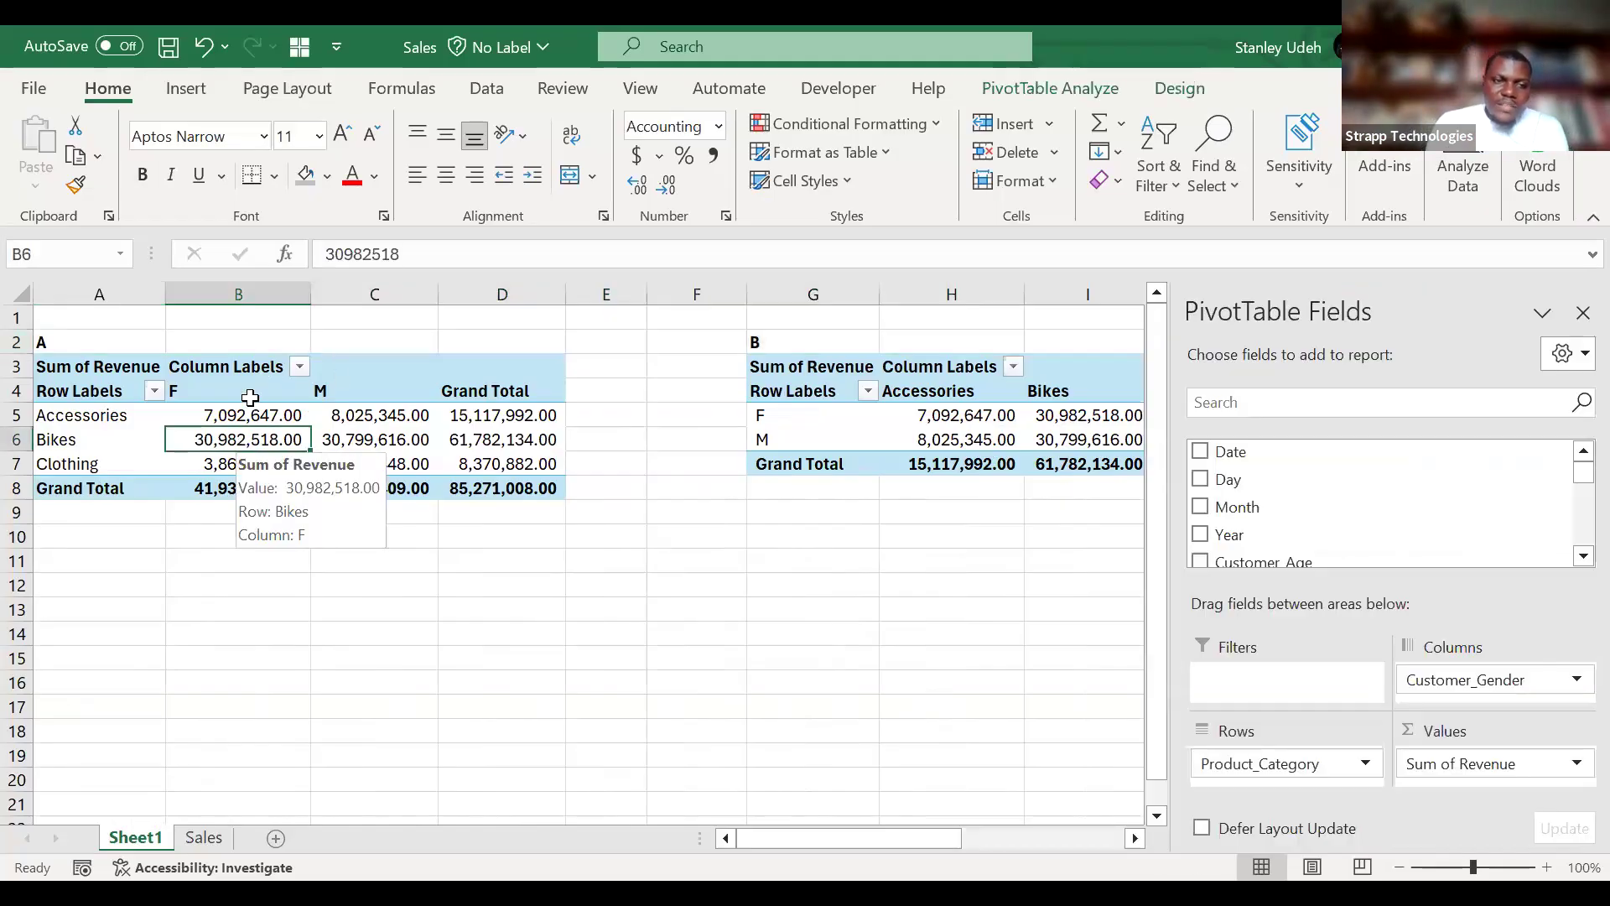
pyautogui.click(154, 392)
pyautogui.click(125, 406)
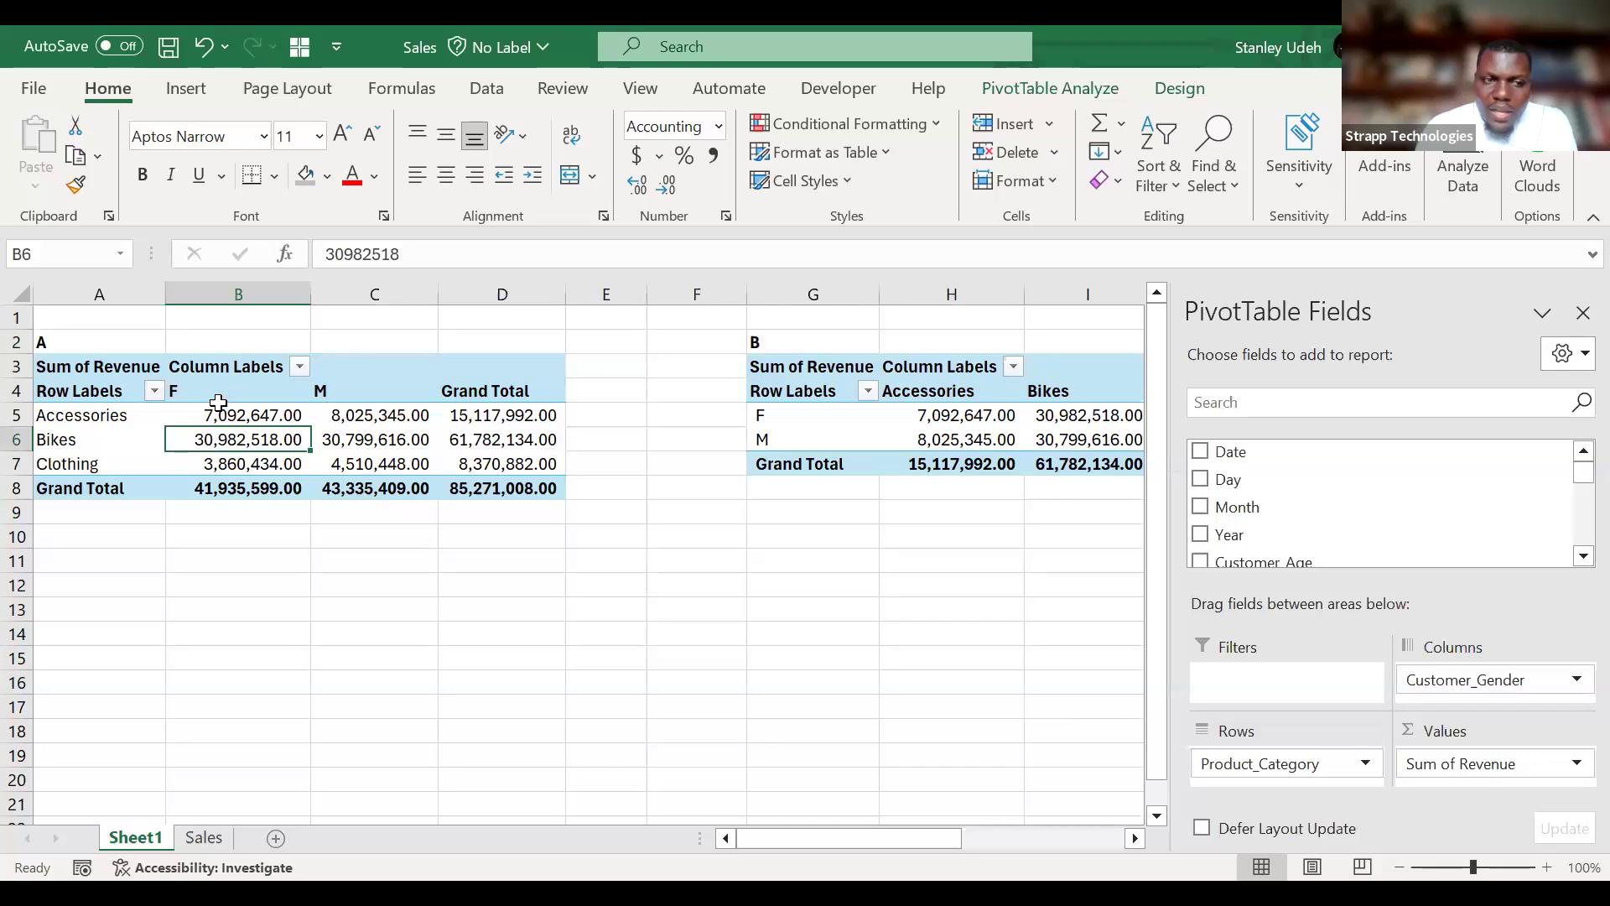
pyautogui.moveTo(216, 410); pyautogui.dragTo(537, 487)
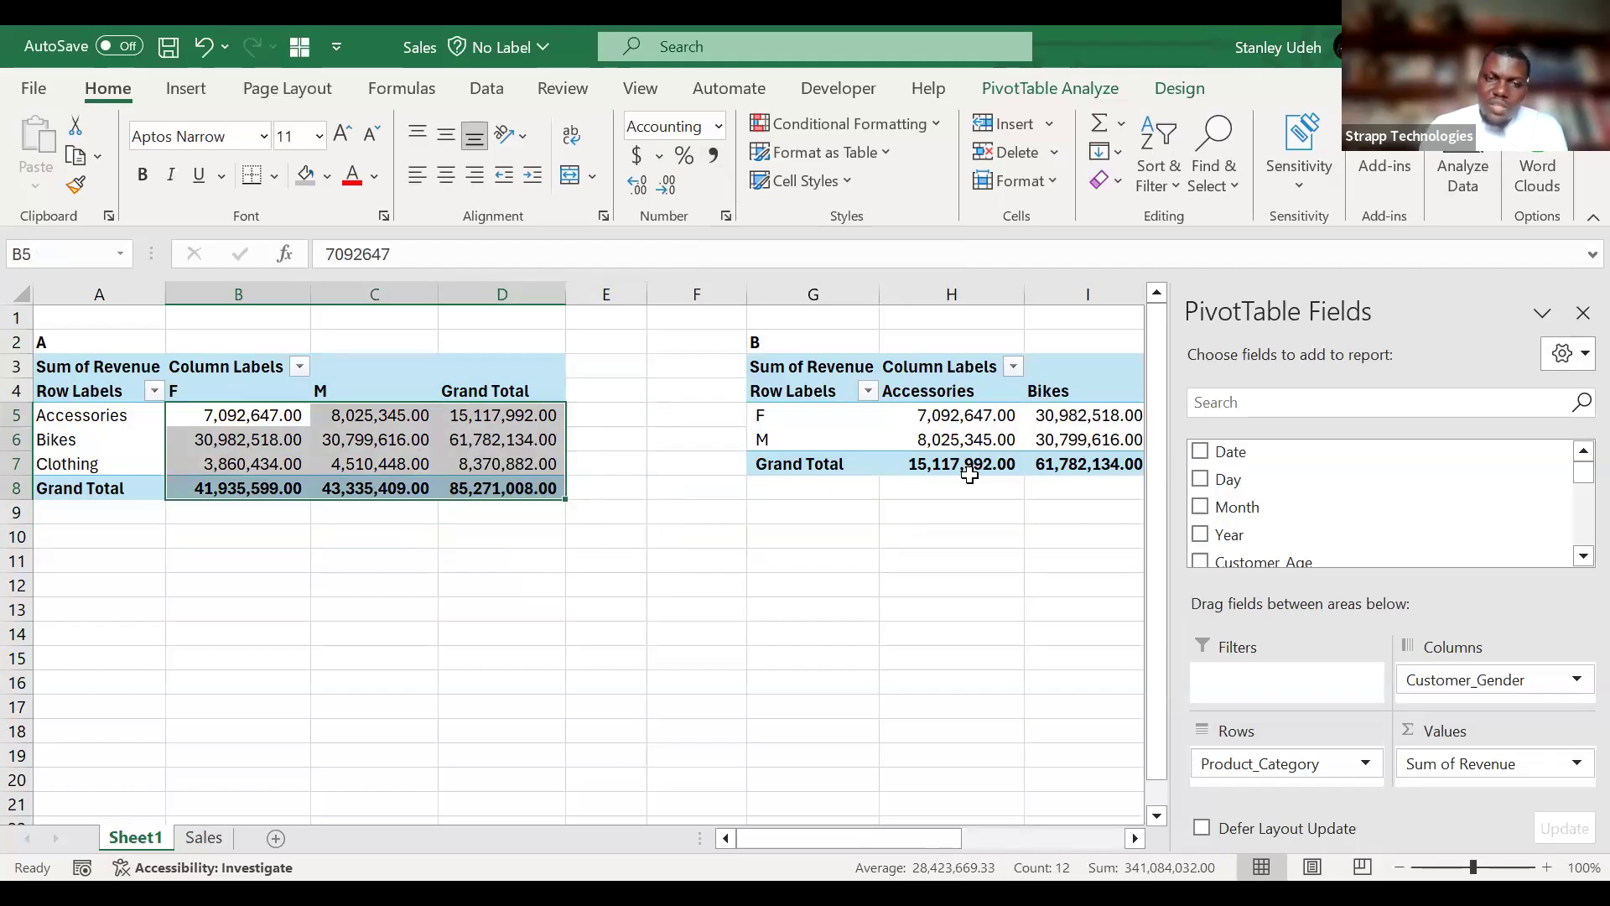
pyautogui.click(637, 155)
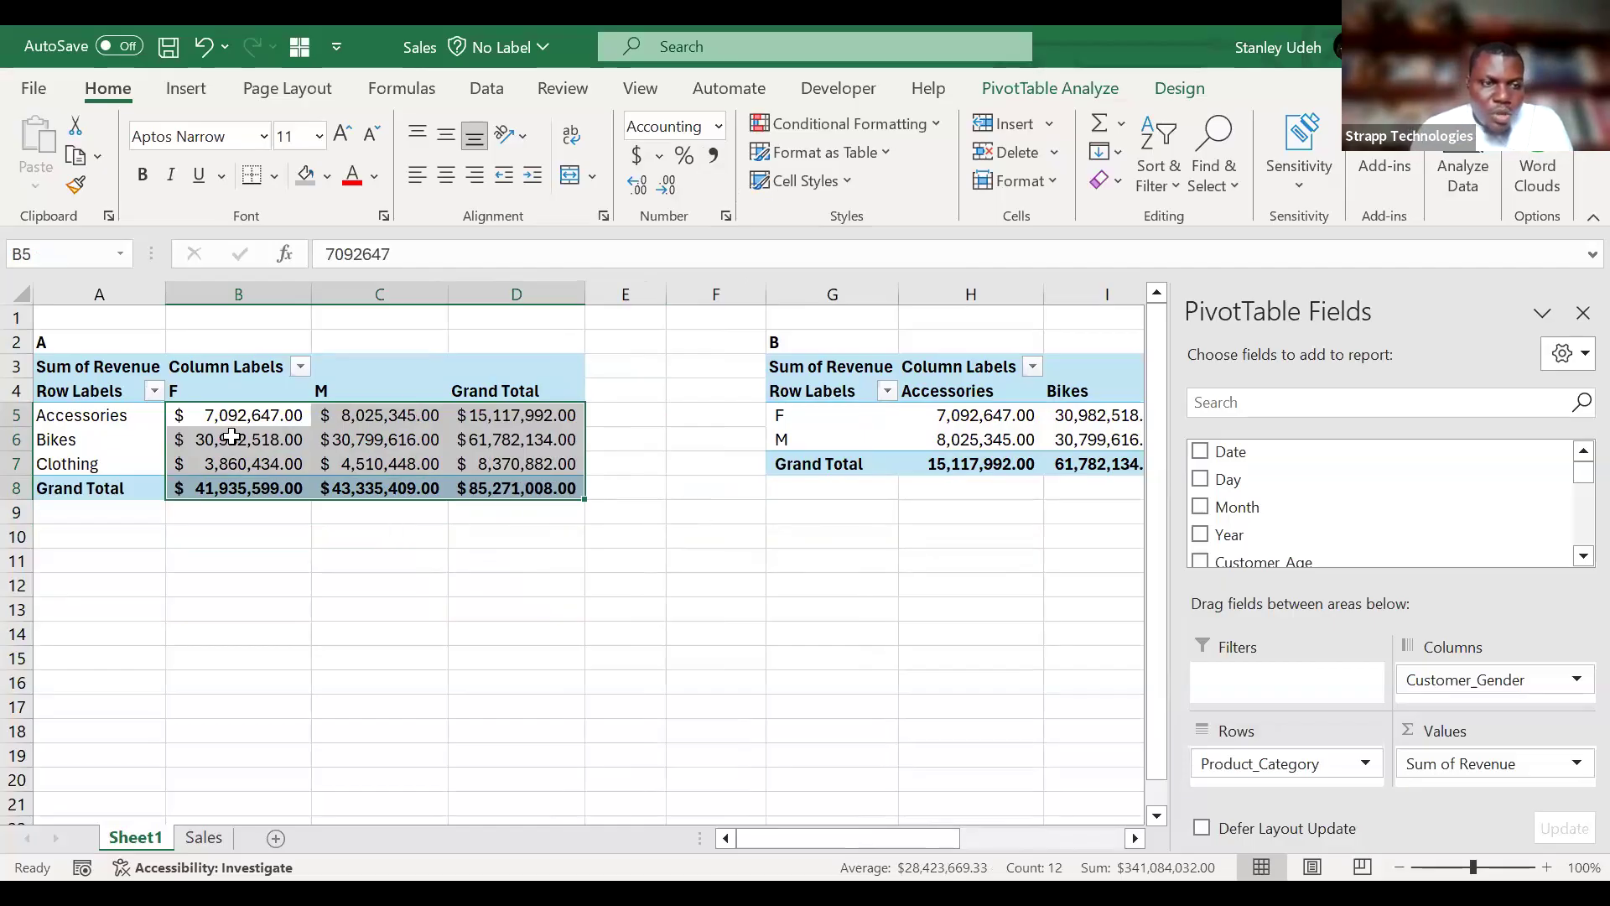
# Sort the product categories in PivotTable A in descending order by Sum of Revenue.
pyautogui.click(154, 392)
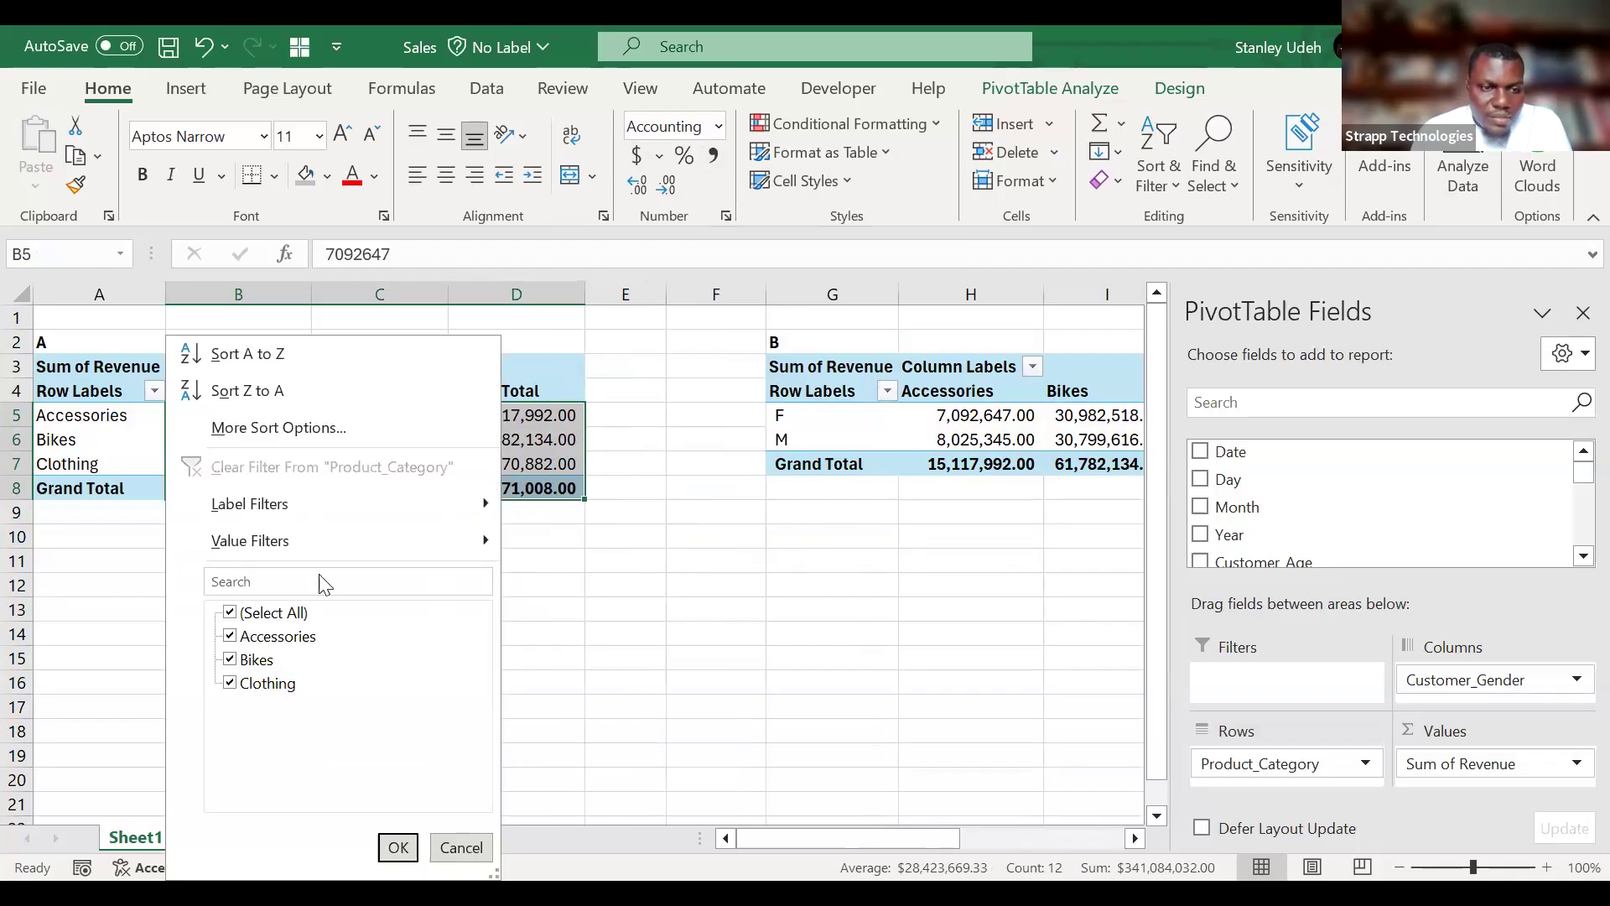
pyautogui.click(156, 393)
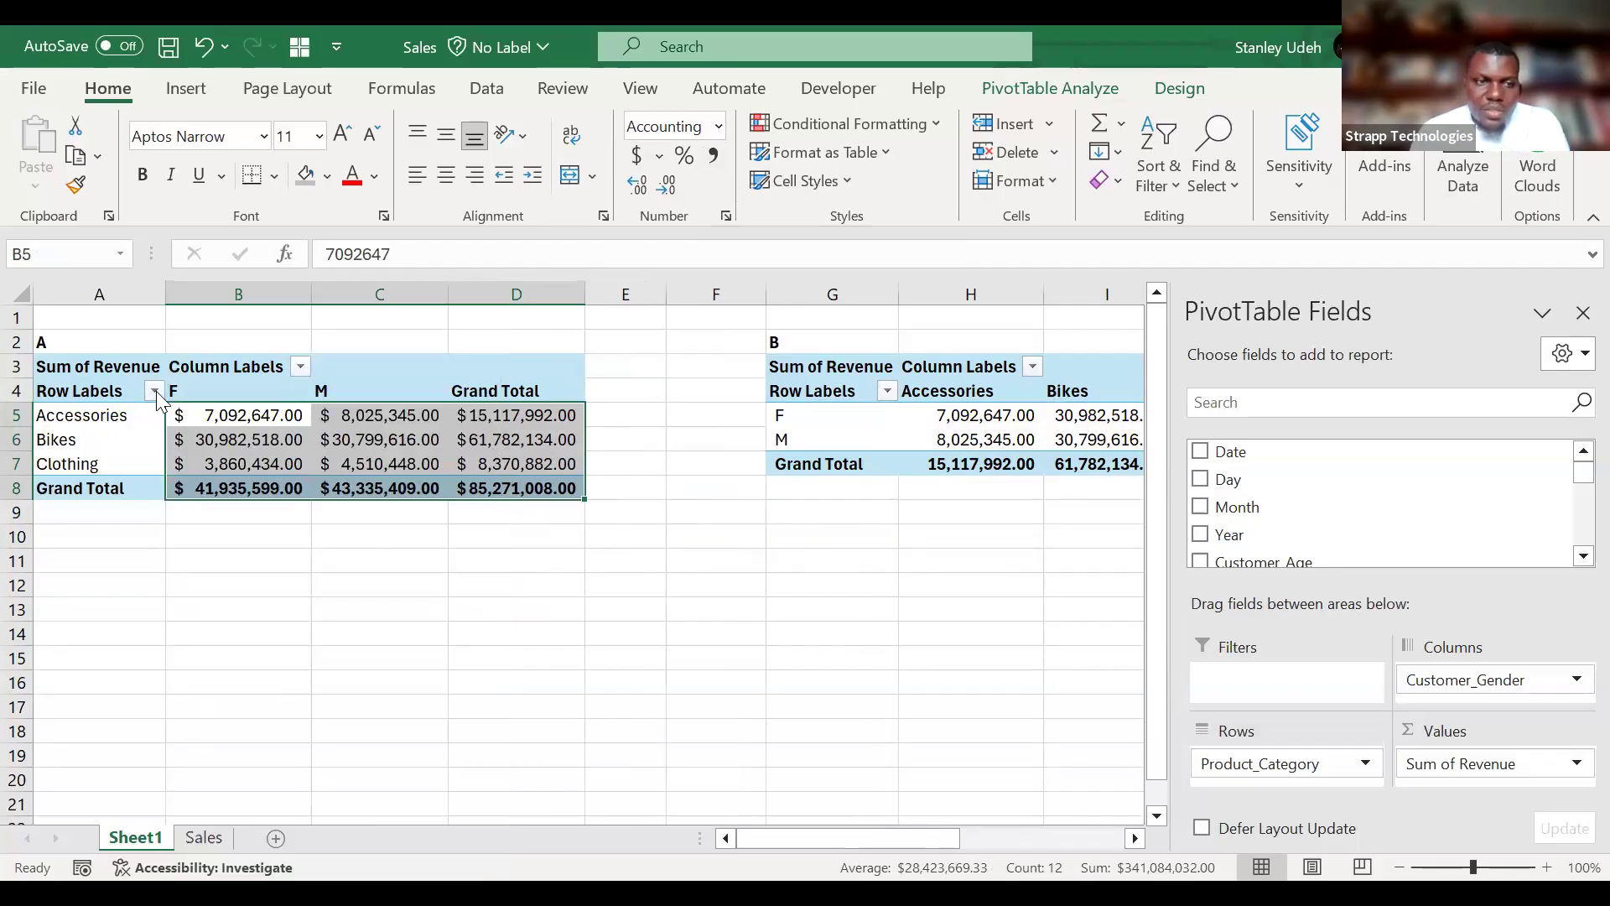
pyautogui.click(154, 392)
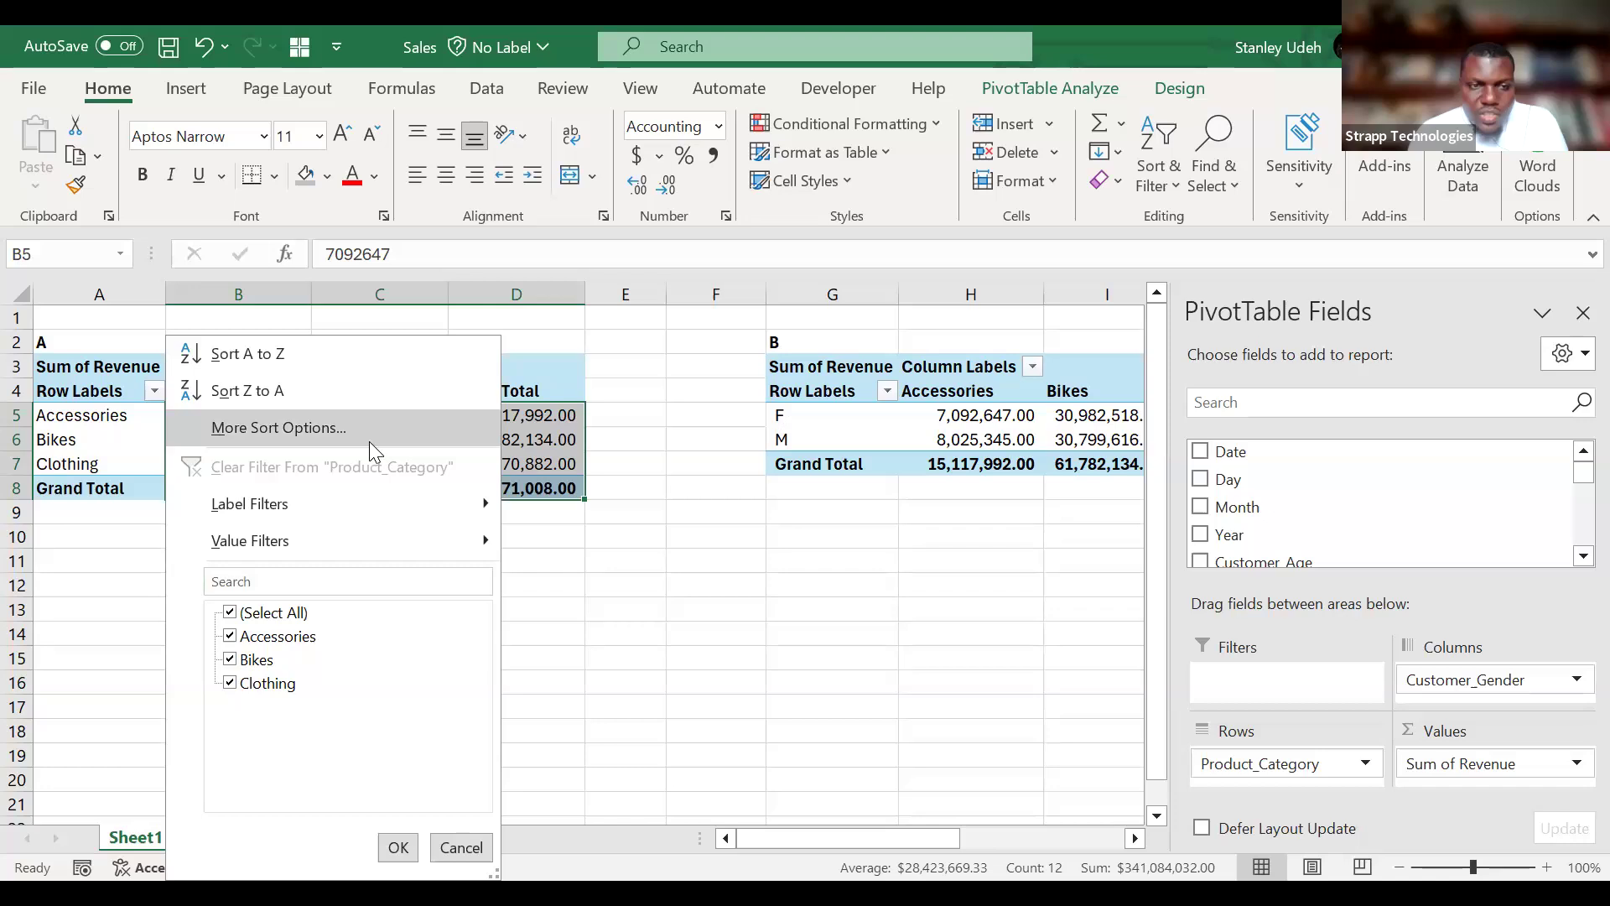
pyautogui.click(887, 337)
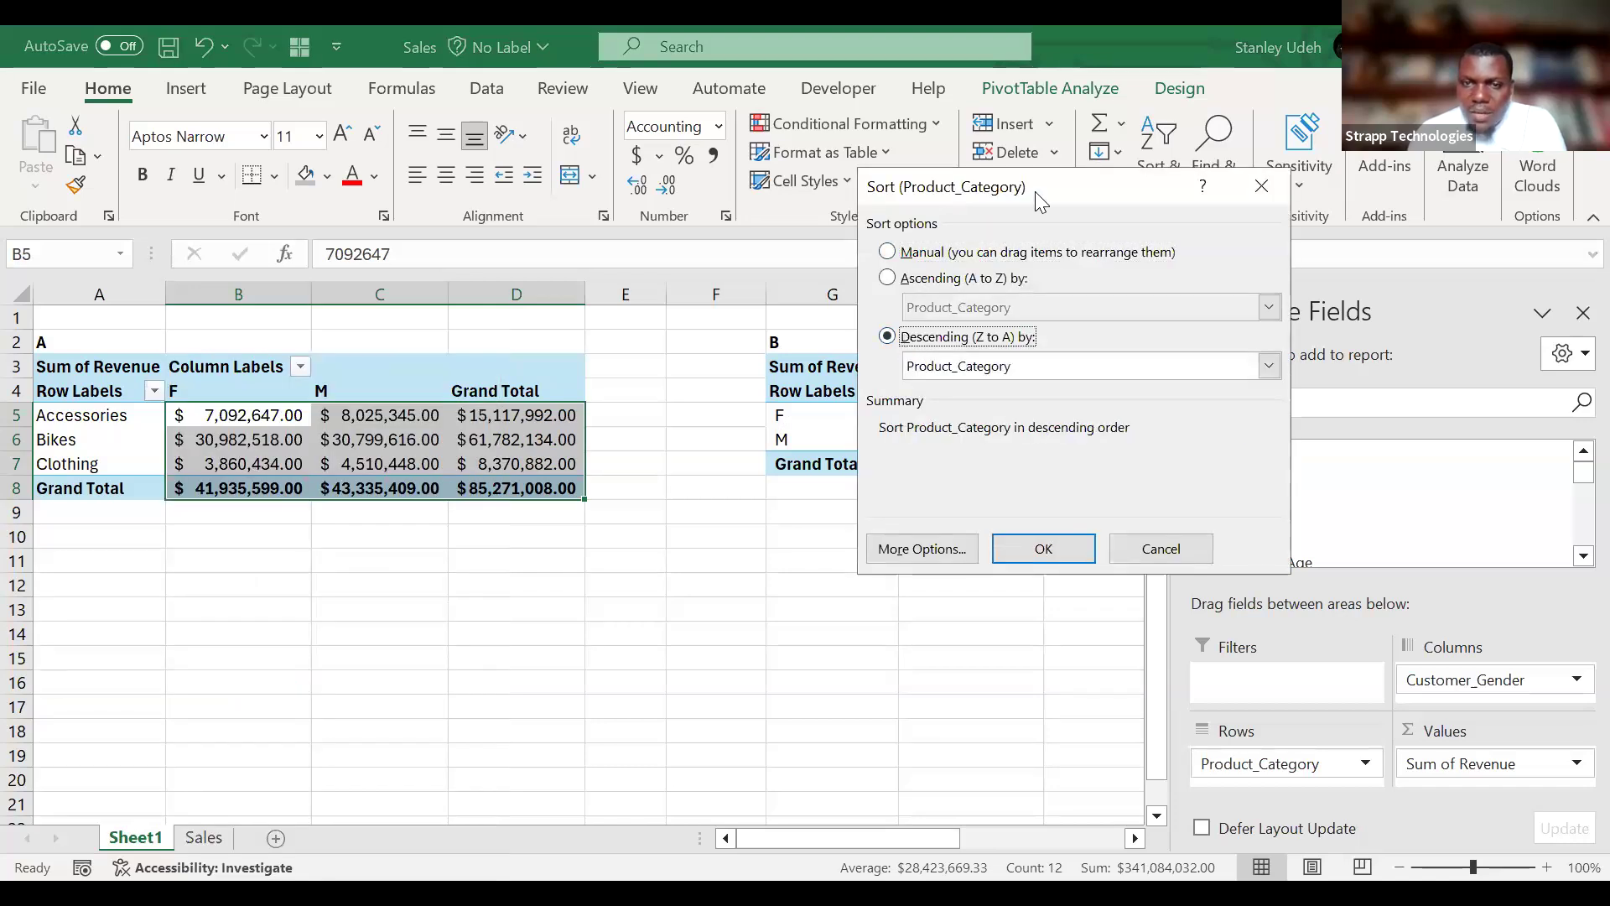
pyautogui.moveTo(1040, 201); pyautogui.dragTo(815, 156)
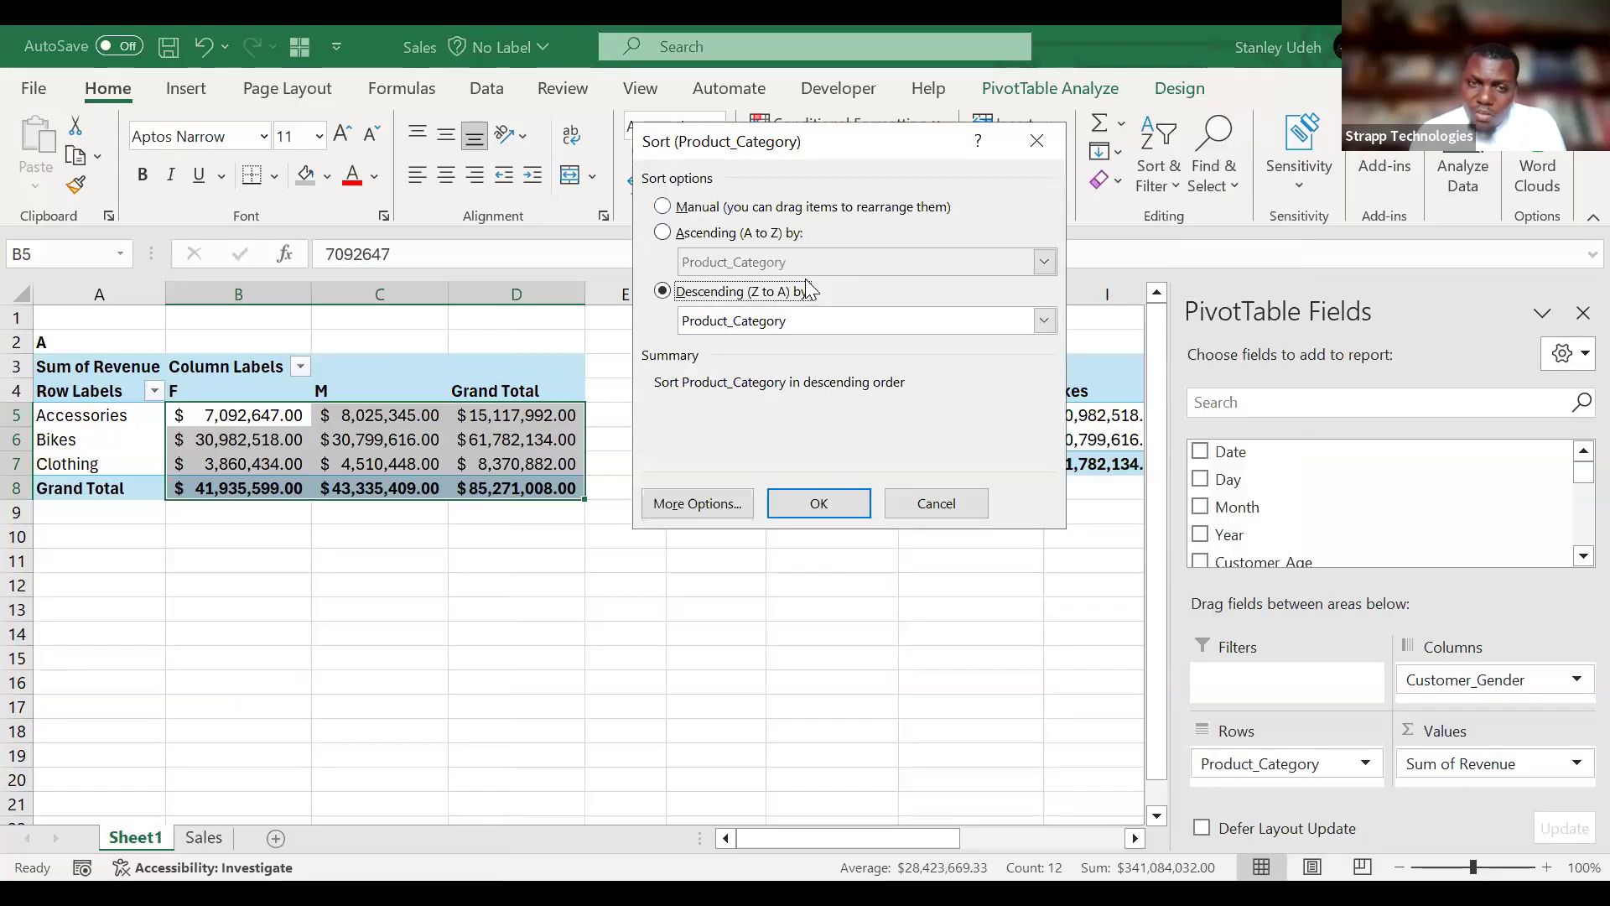
pyautogui.click(1044, 320)
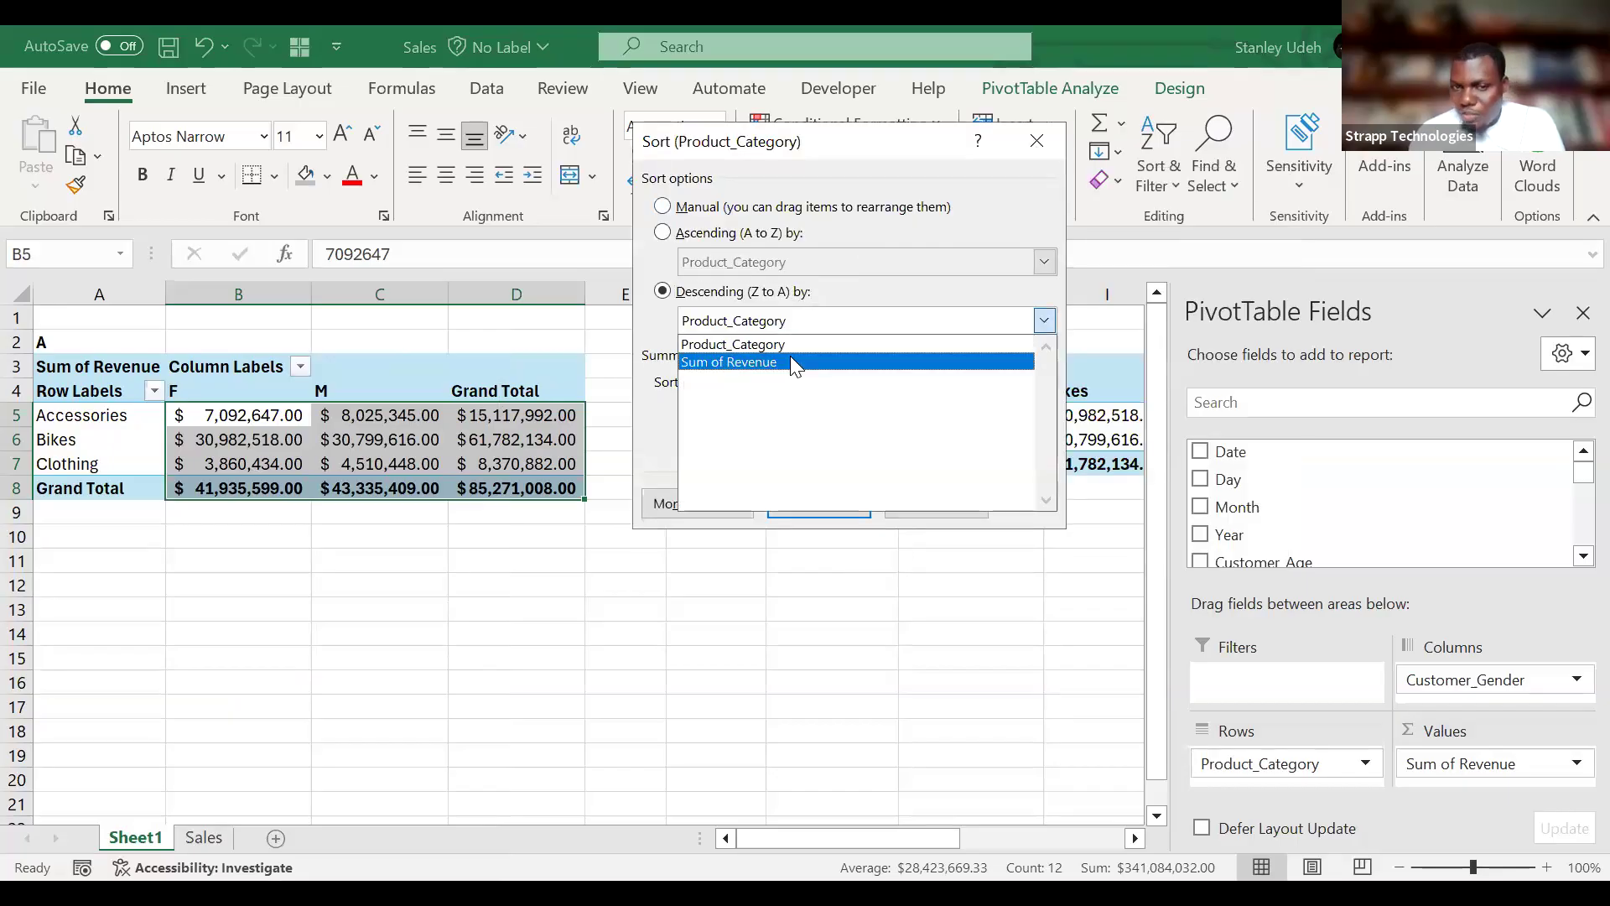
pyautogui.click(790, 361)
pyautogui.click(811, 510)
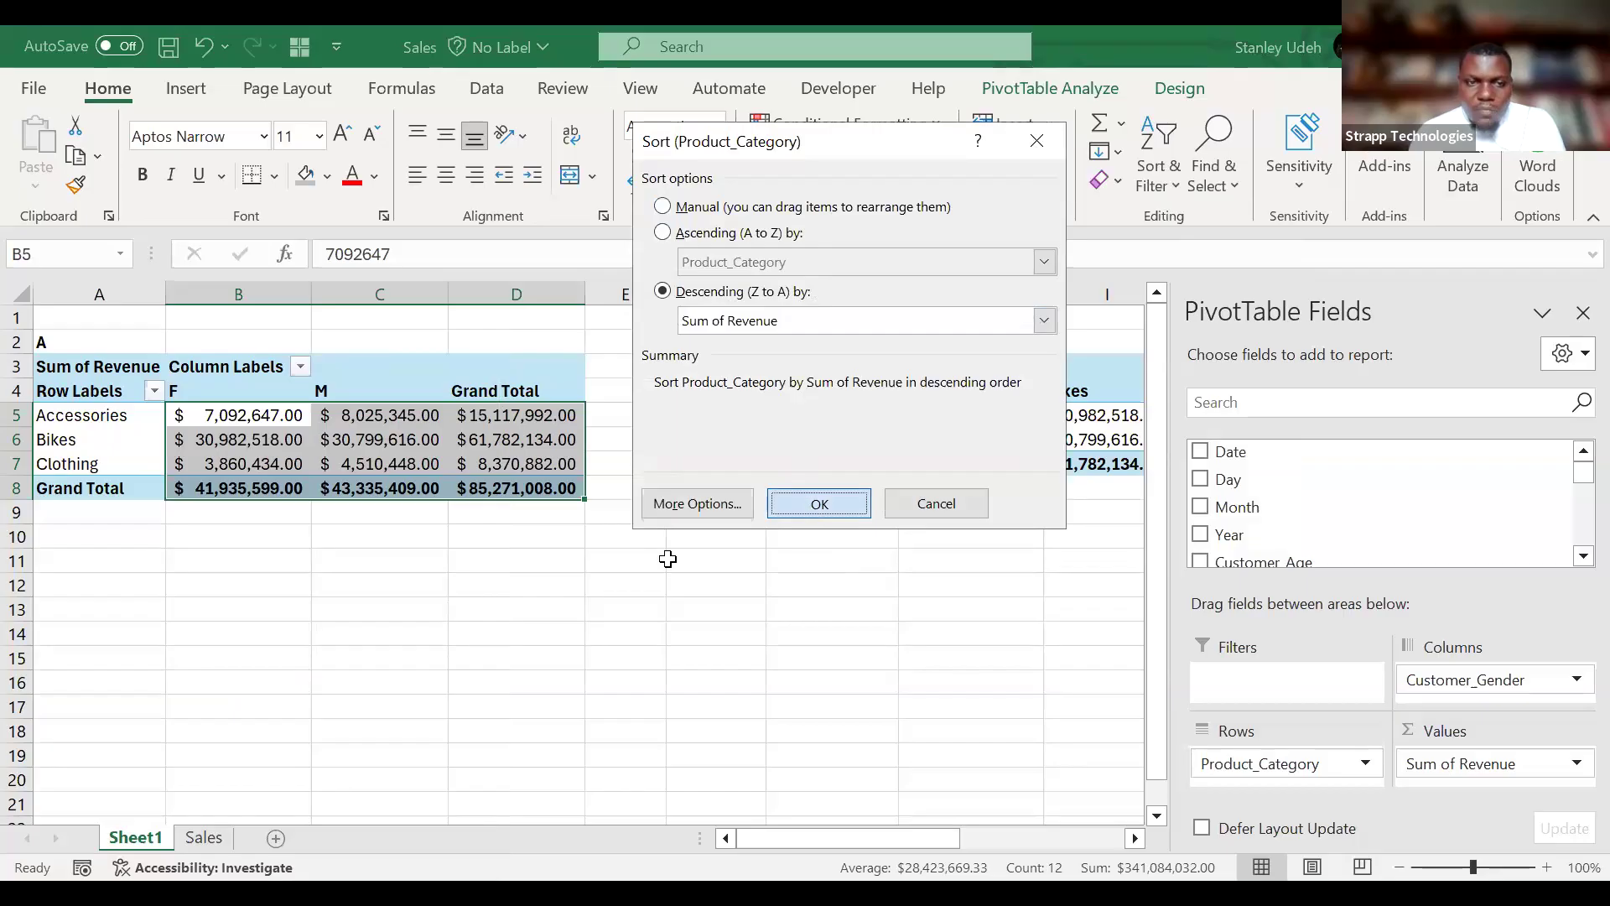
# Examine the revenue of Bikes, Accessories and Clothing in the sorted PivotTable A.
pyautogui.click(69, 420)
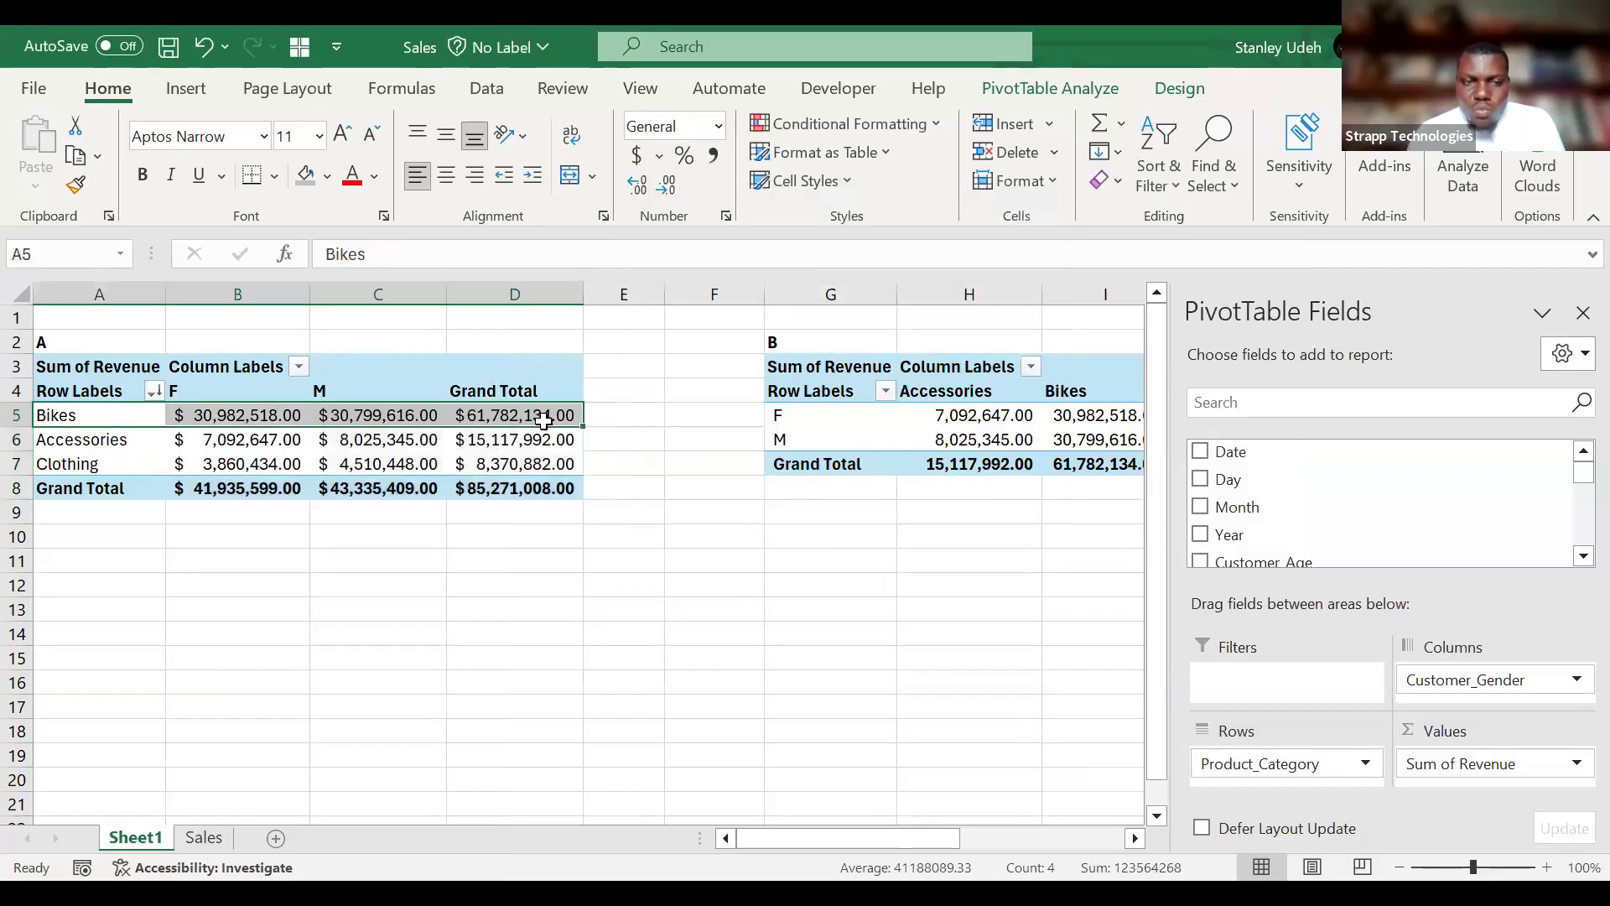
pyautogui.moveTo(544, 421)
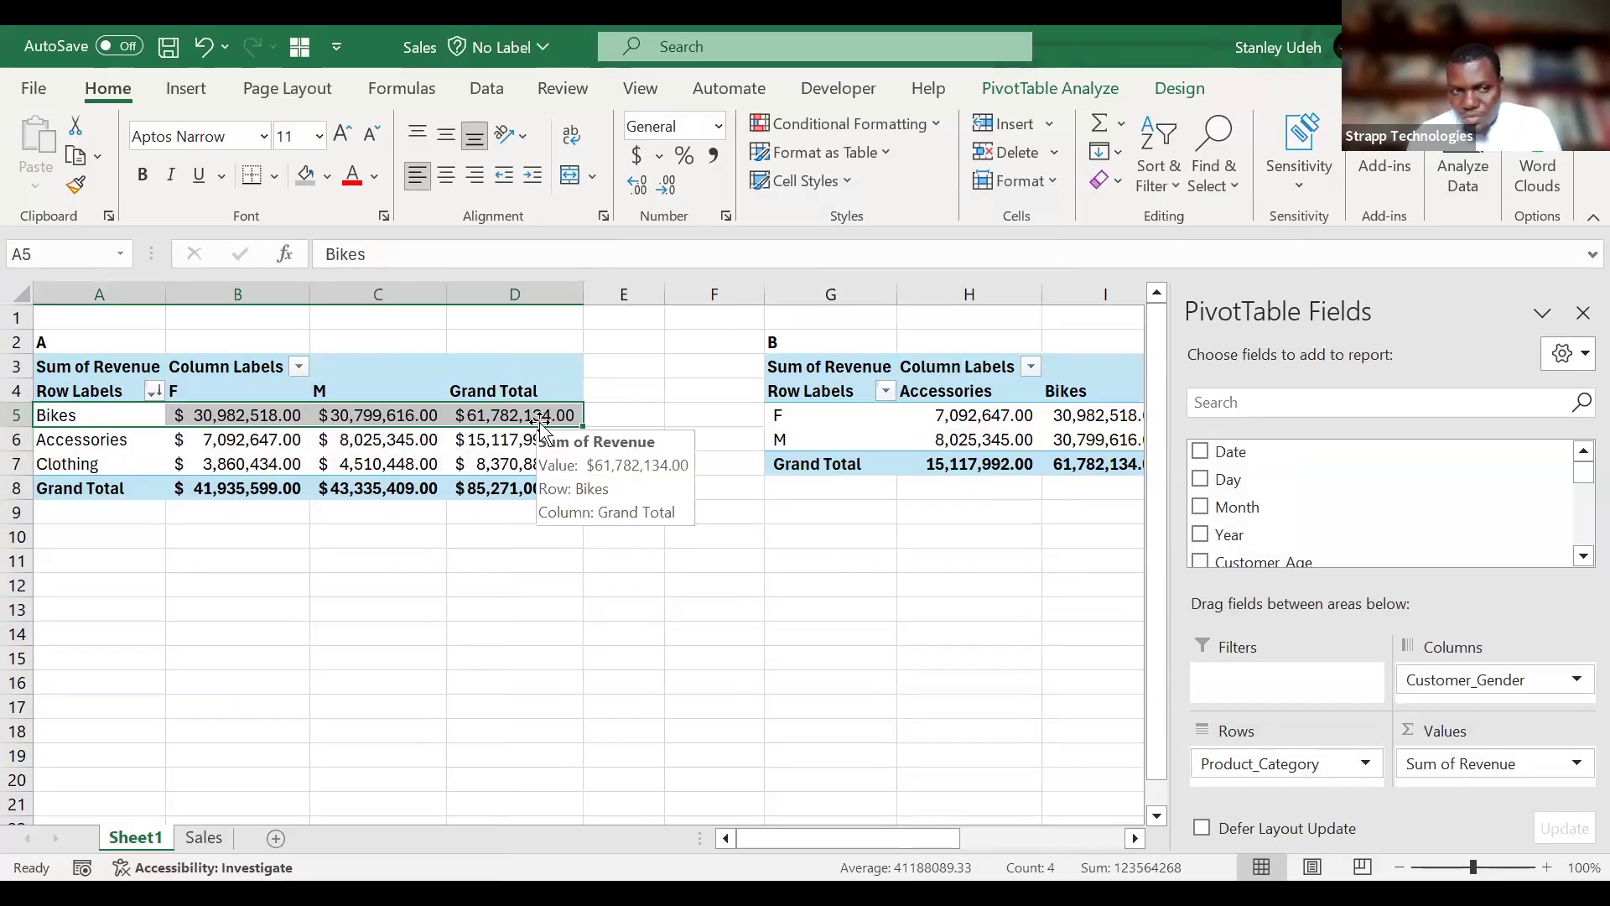
pyautogui.click(109, 441)
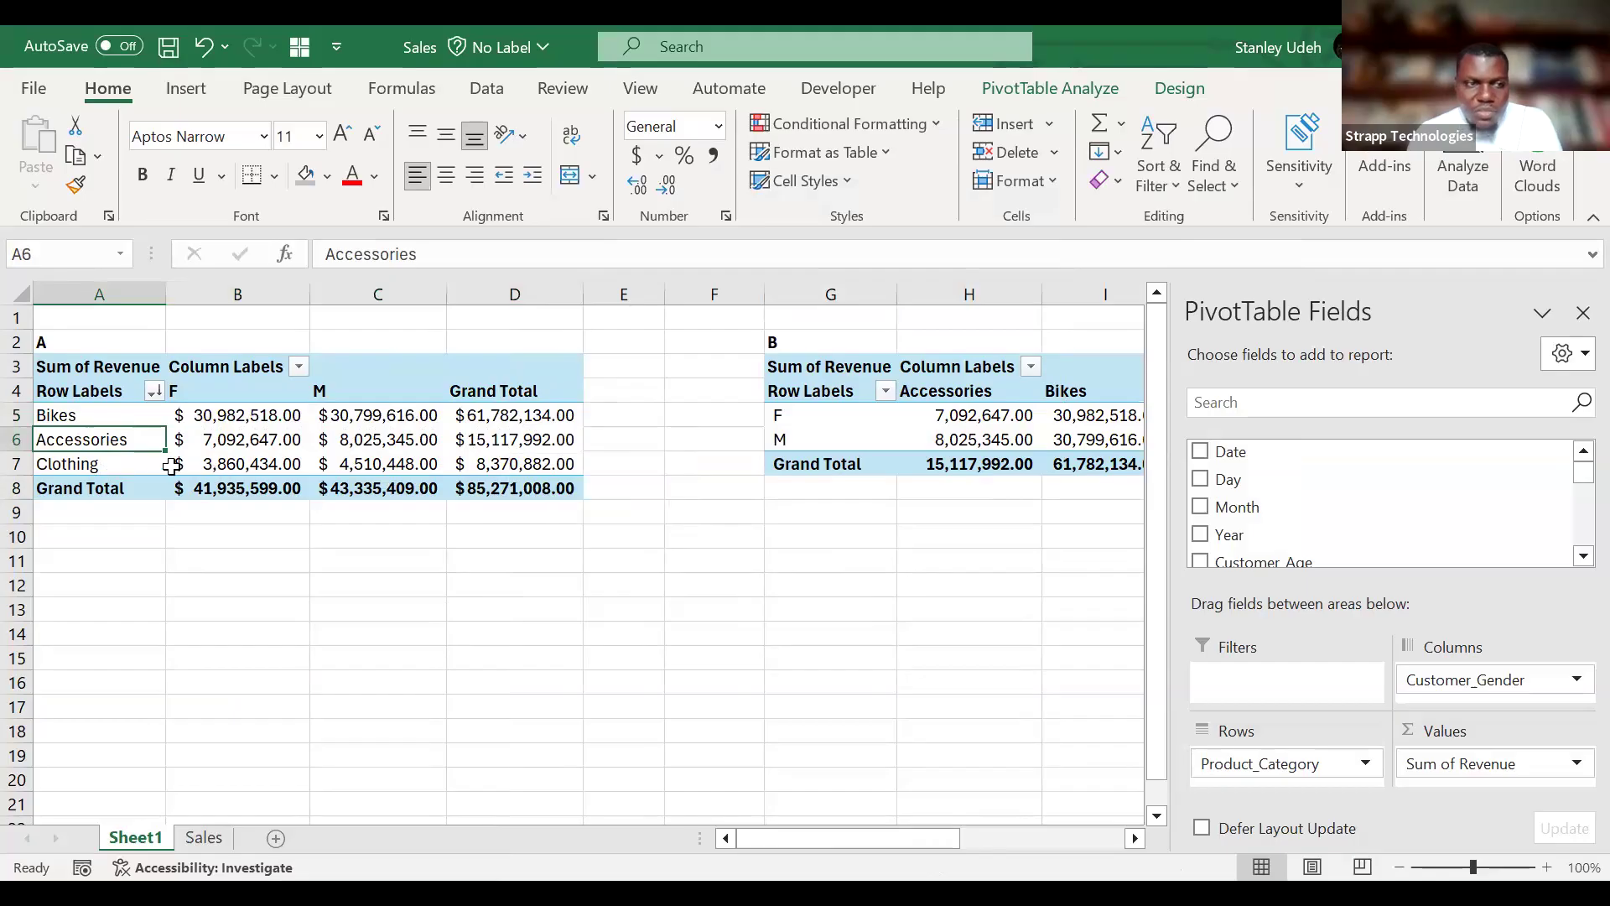
pyautogui.click(538, 473)
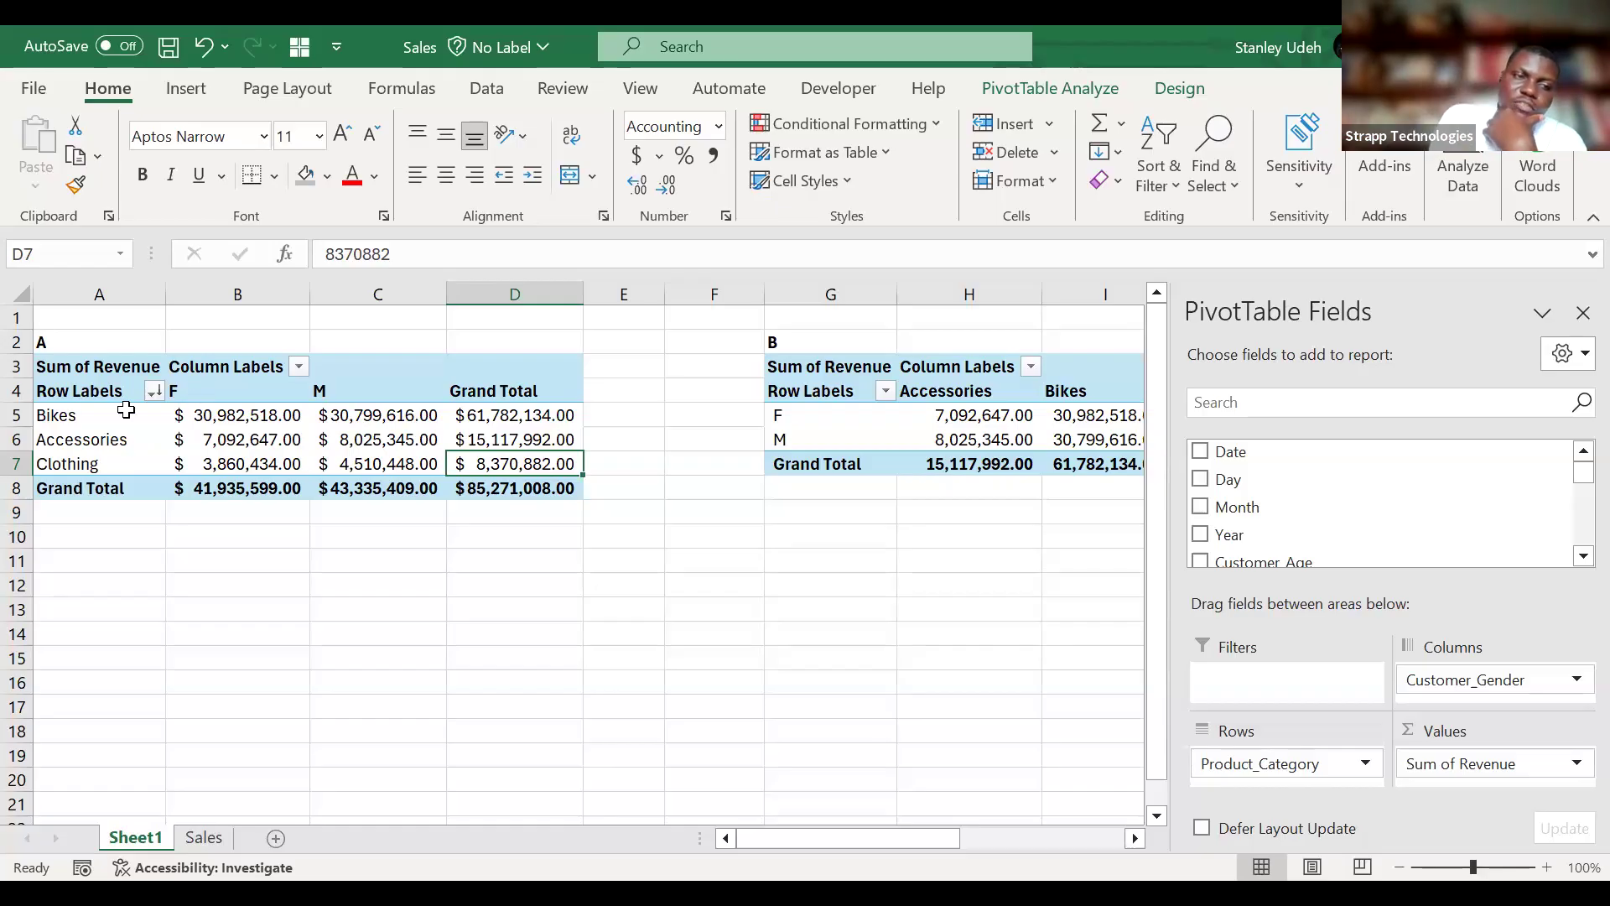
# Compare the Bikes revenue for F and M in PivotTable A and review the source columns on the Sales sheet.
pyautogui.click(242, 416)
pyautogui.moveTo(384, 418); pyautogui.dragTo(406, 421)
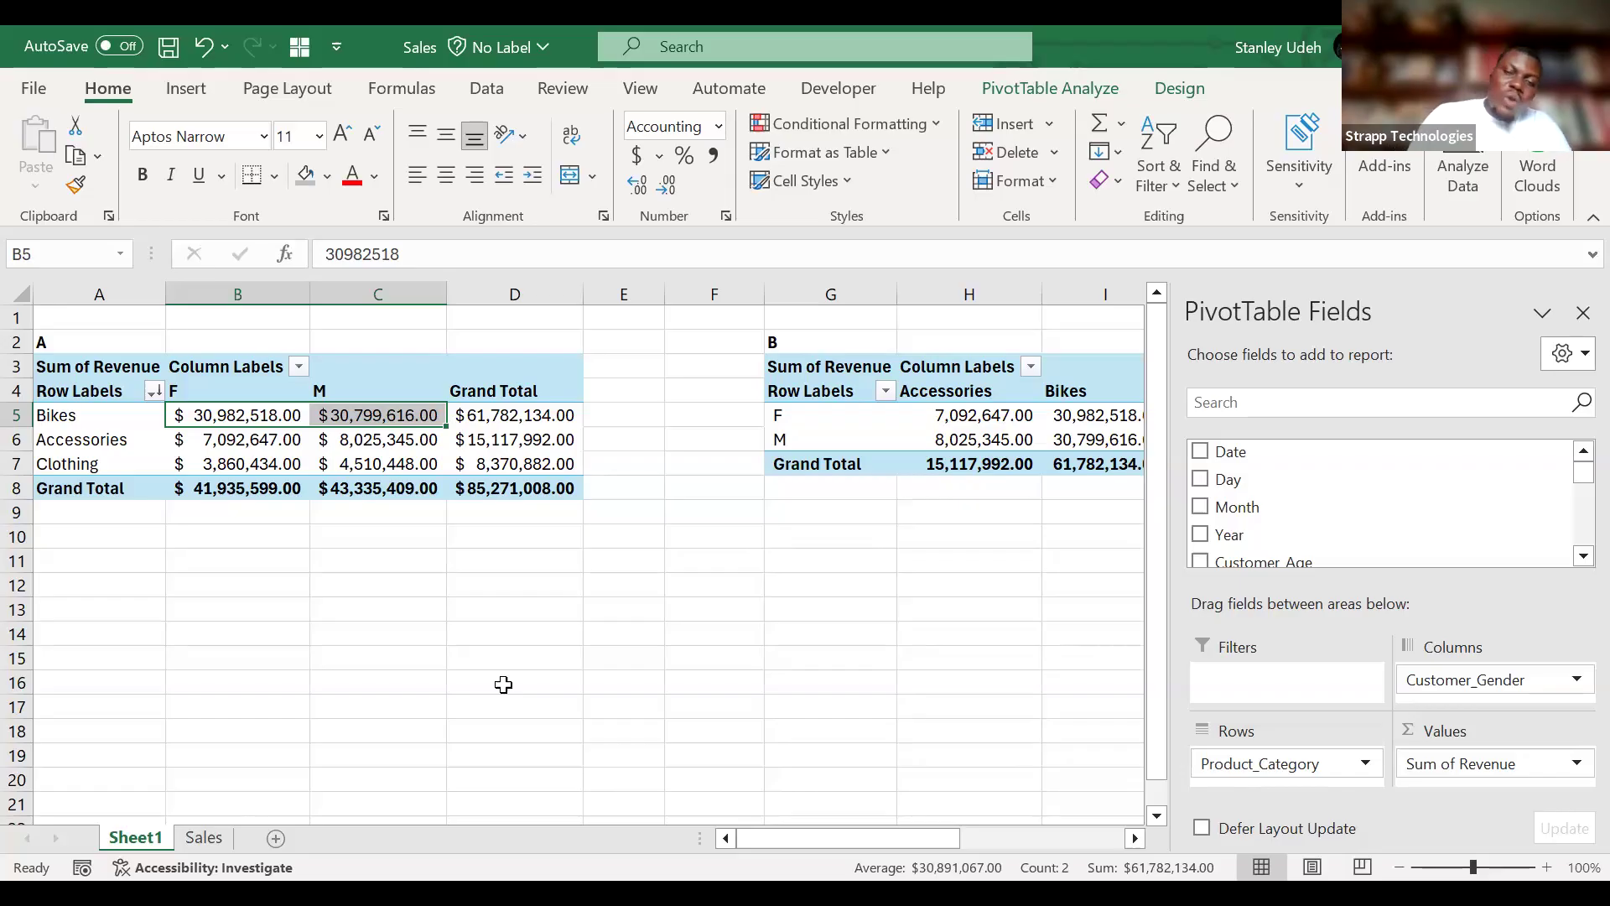
pyautogui.click(846, 373)
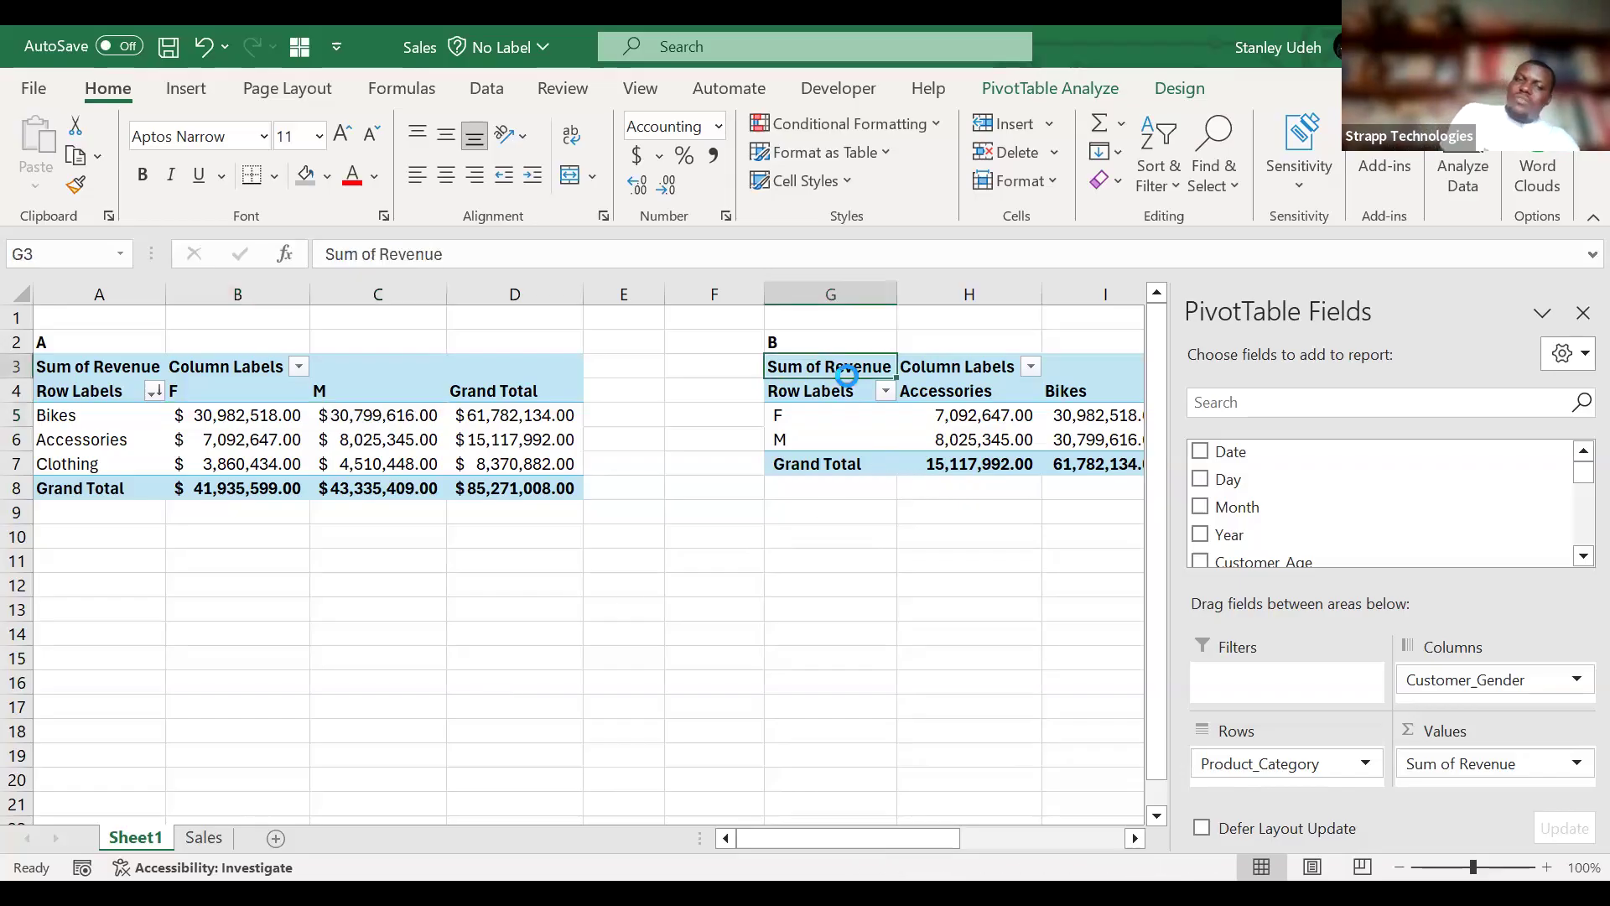
pyautogui.click(204, 837)
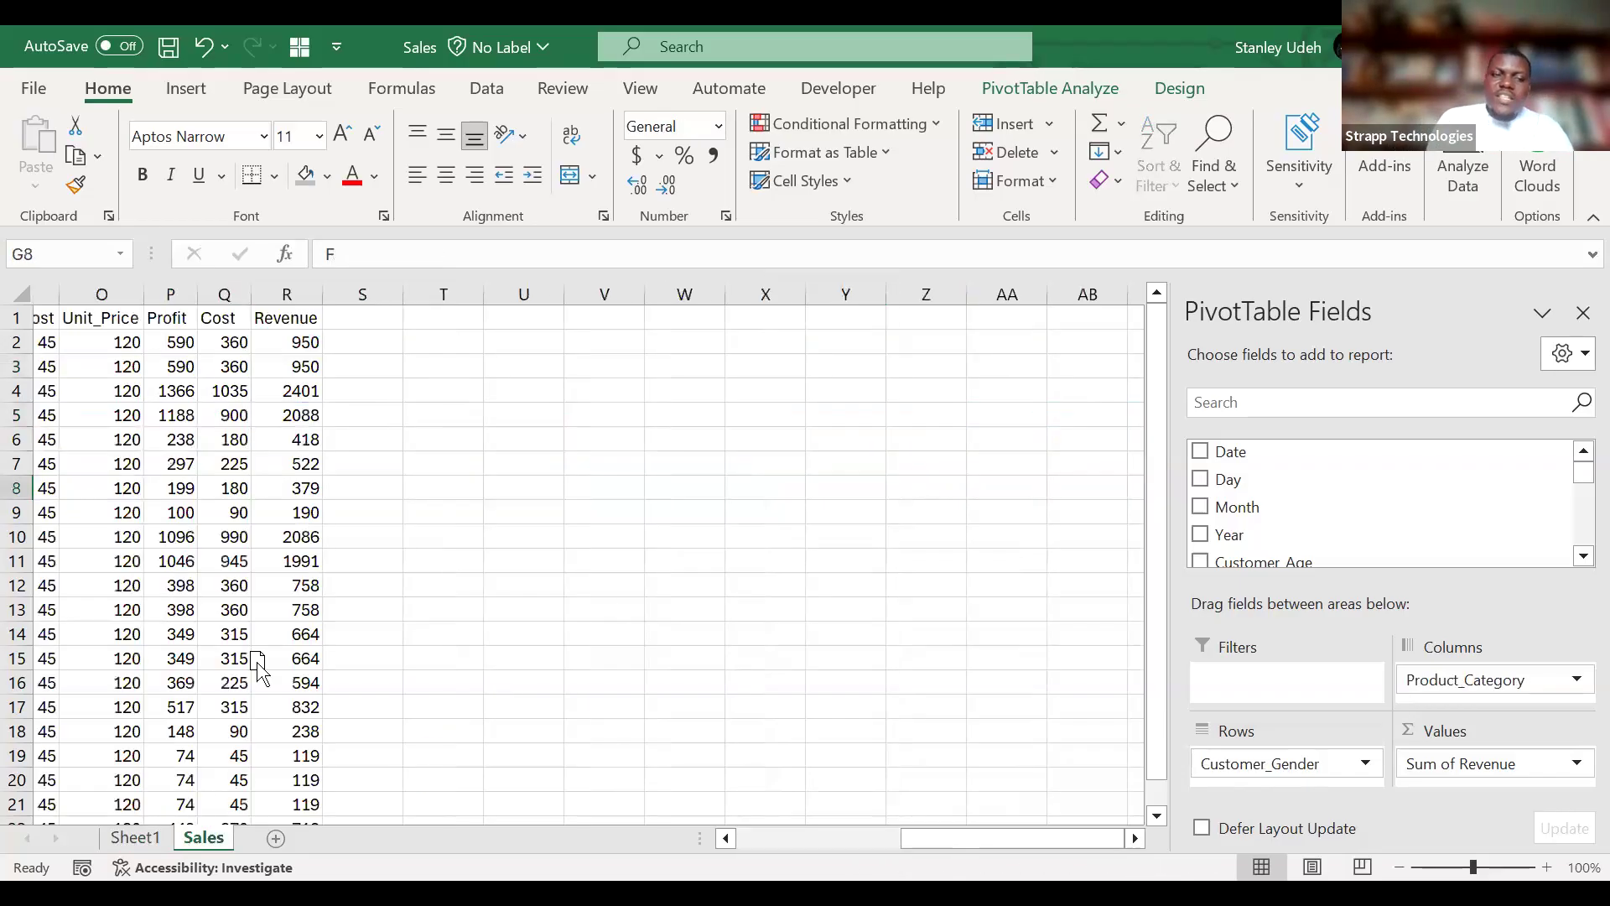
pyautogui.hscroll(-6, 241, 587)
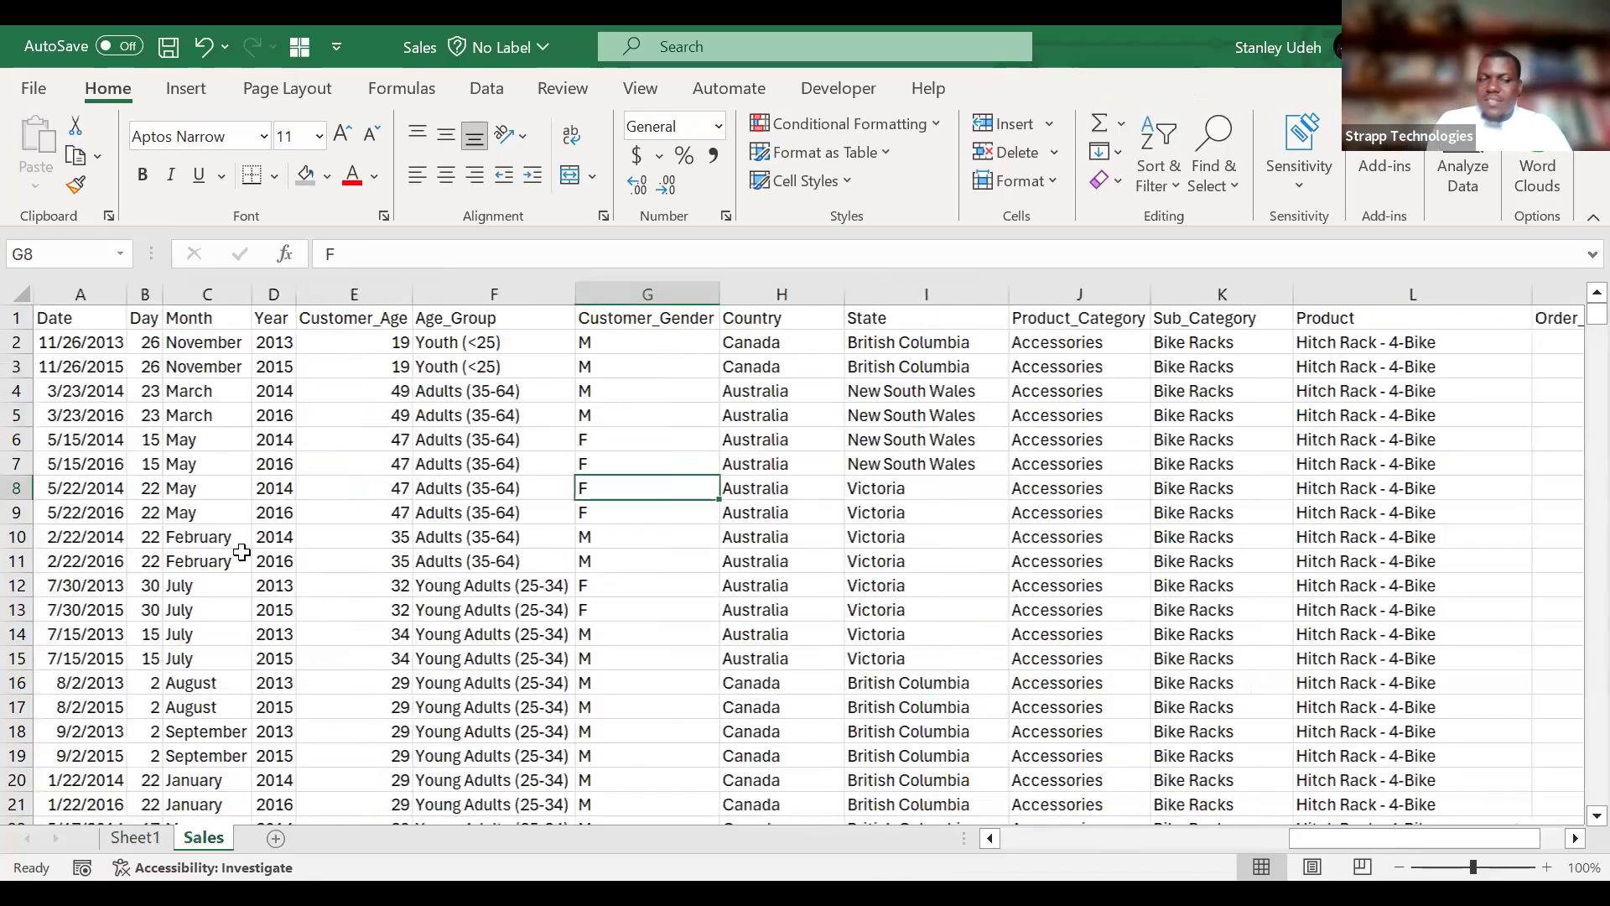
pyautogui.click(241, 552)
pyautogui.click(242, 554)
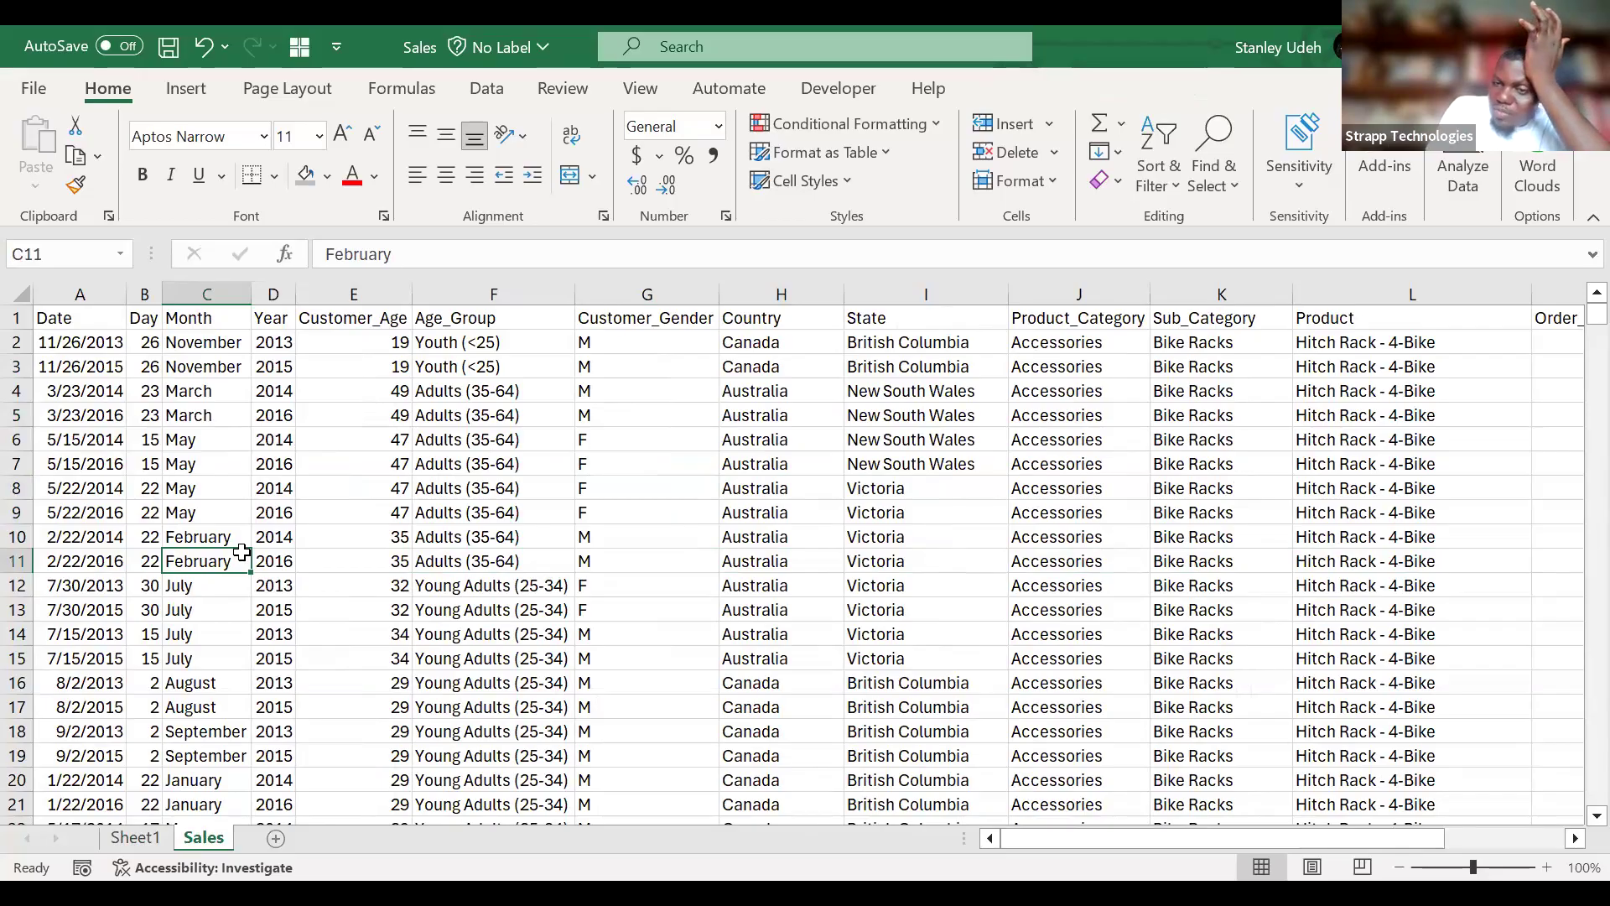
# Copy the whole PivotTable A on Sheet1 and paste the copy at cell A12.
pyautogui.click(137, 838)
pyautogui.click(89, 356)
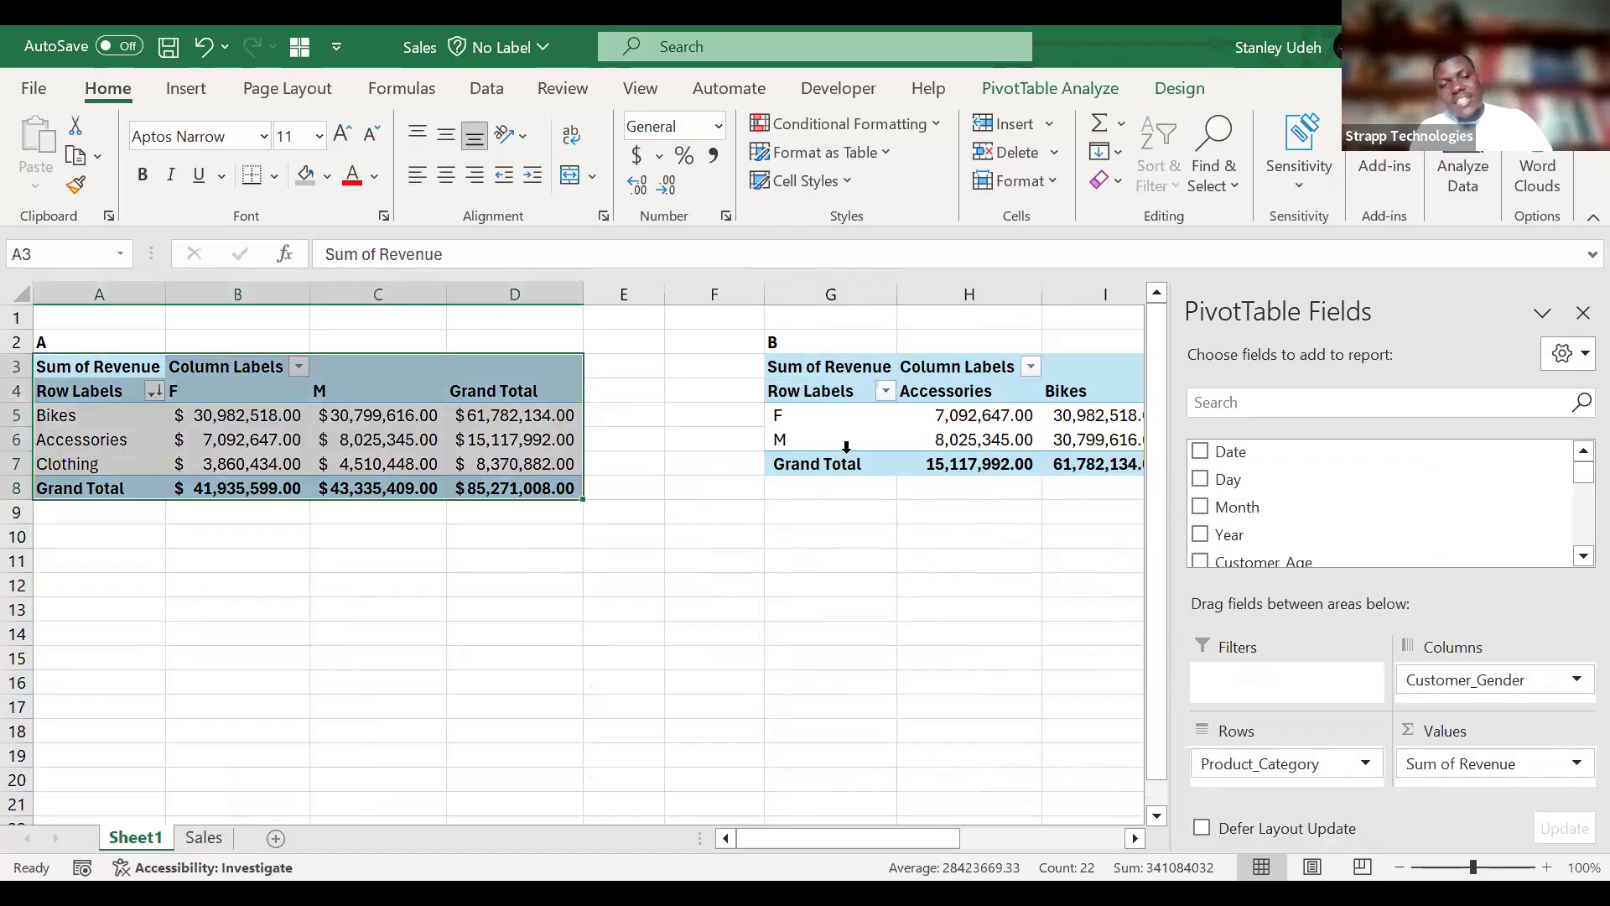
pyautogui.hotkey('ctrl', 'c')
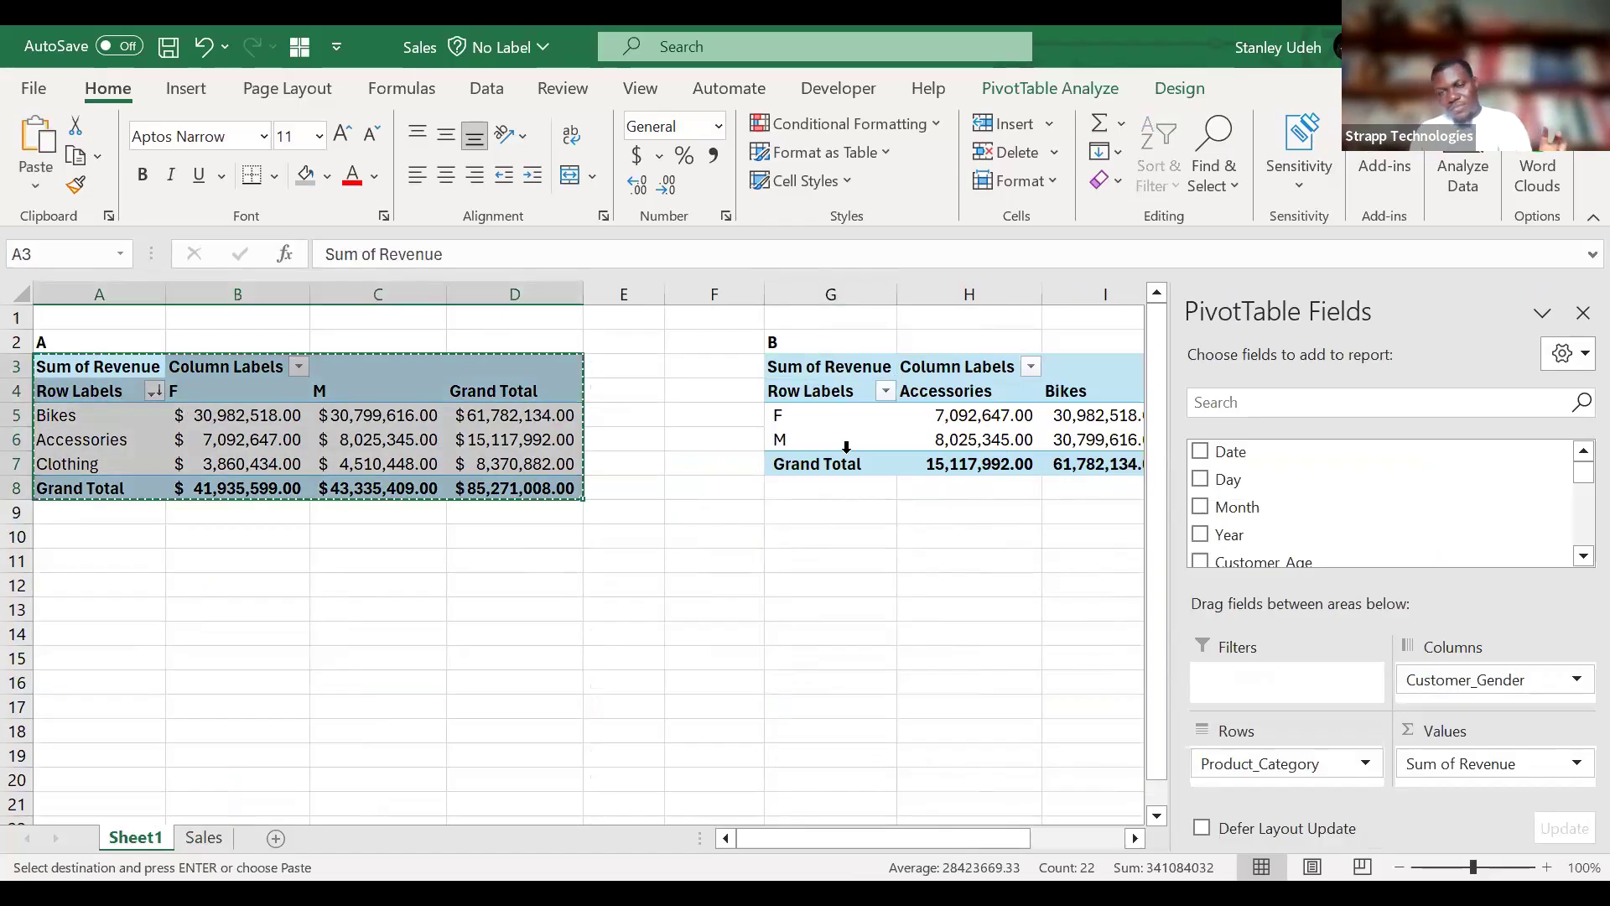
pyautogui.click(130, 594)
pyautogui.hotkey('ctrl', 'v')
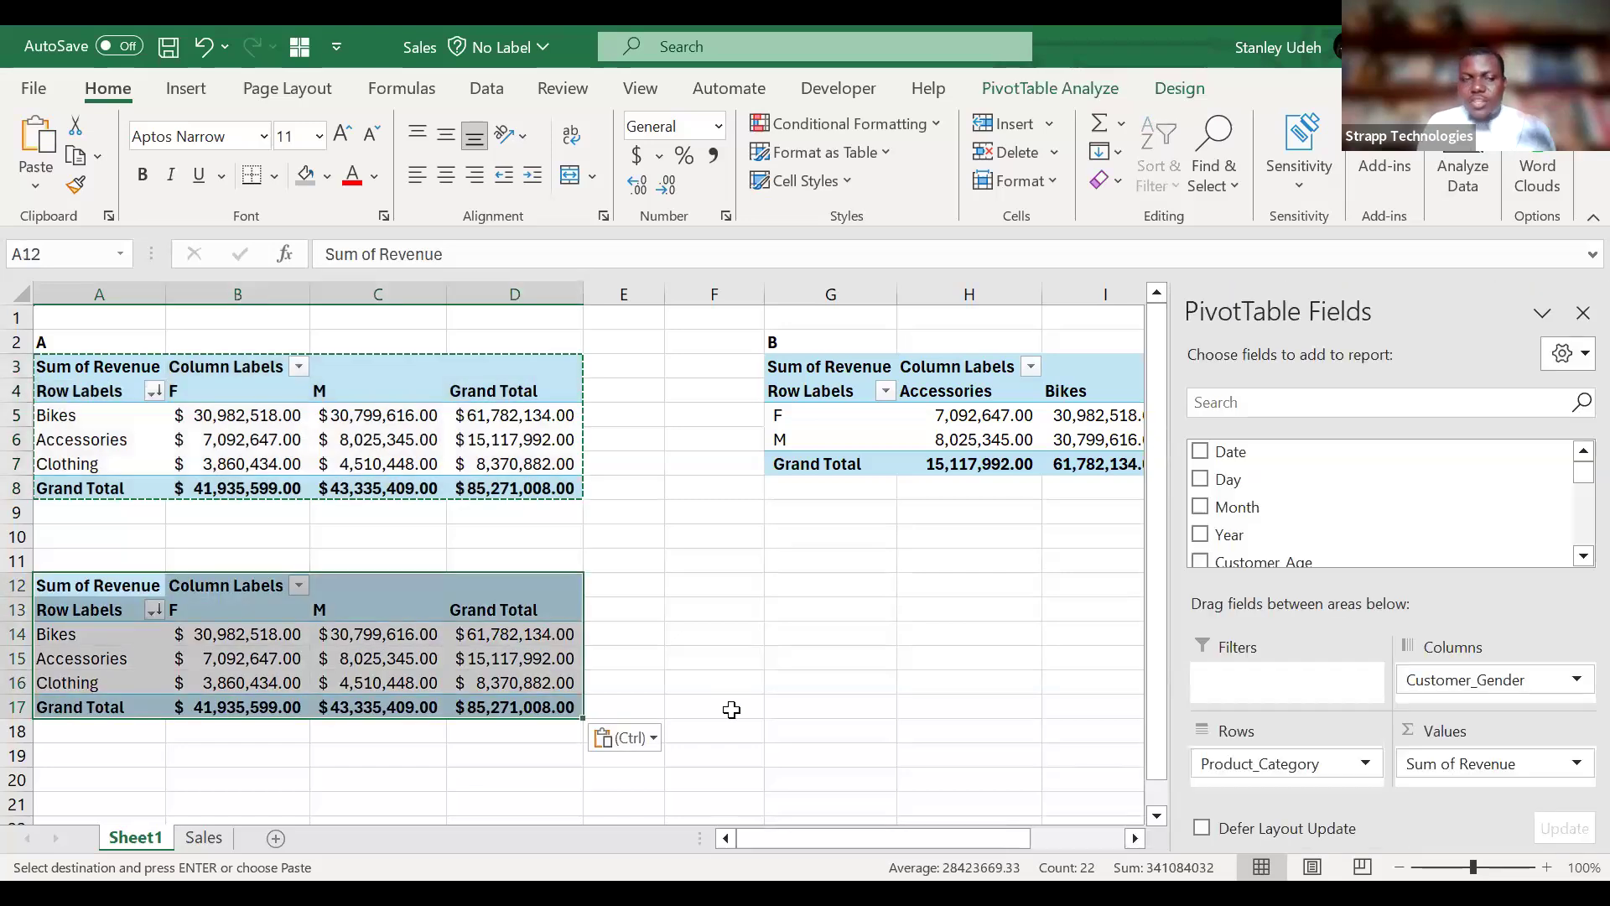
pyautogui.press('Escape')
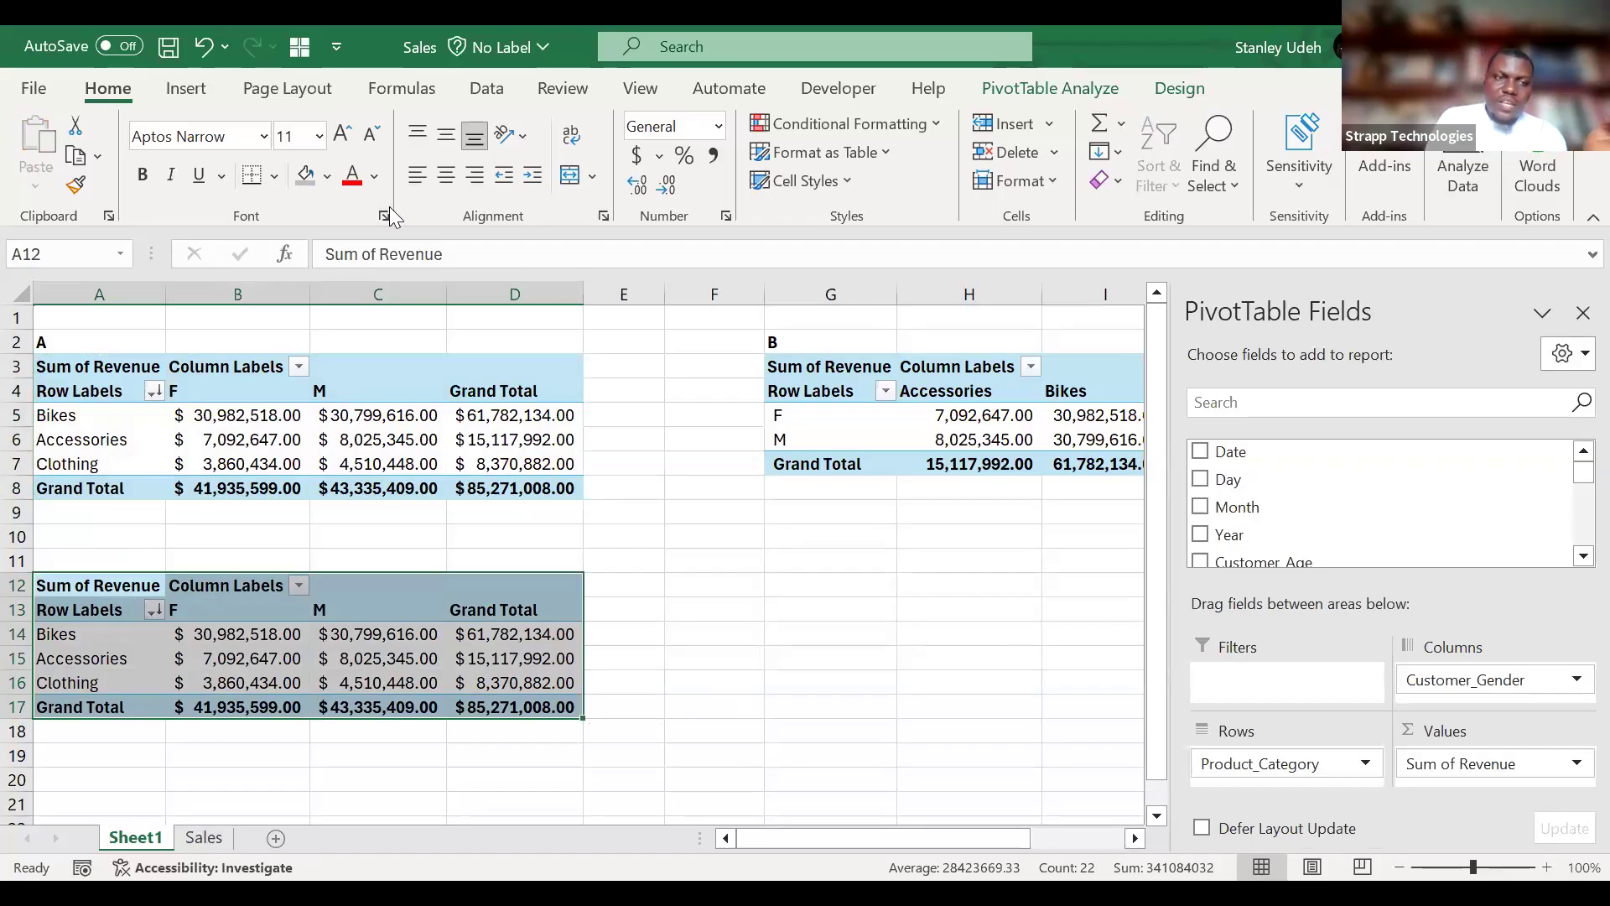
# Rename PivotTable A as Product_category_sales_by_gender.
pyautogui.click(98, 381)
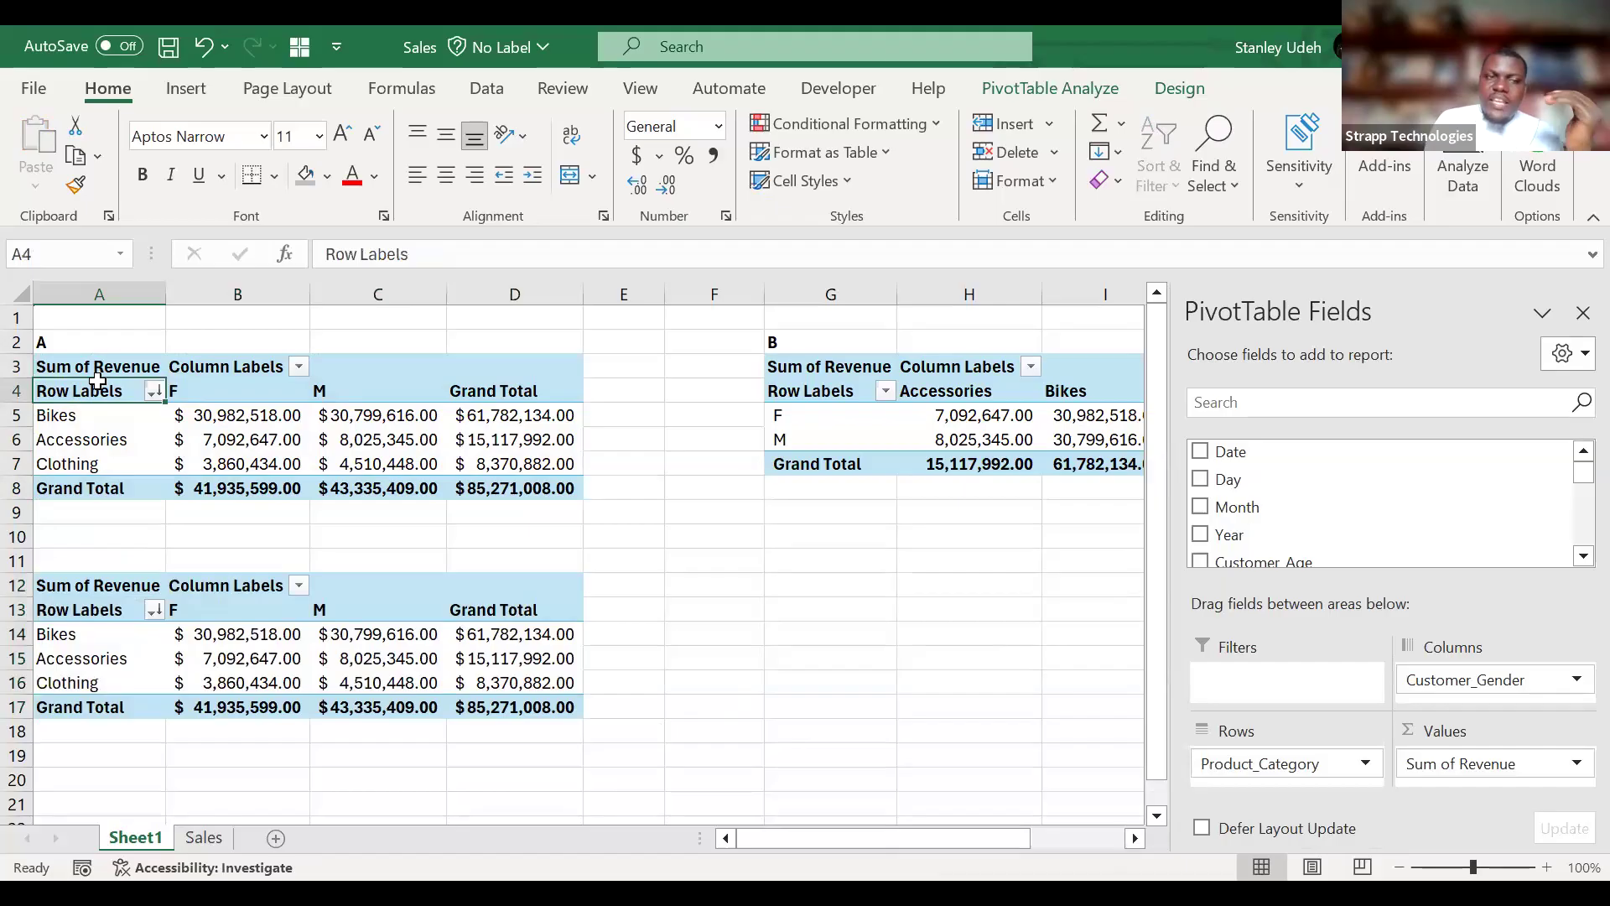
pyautogui.click(1030, 89)
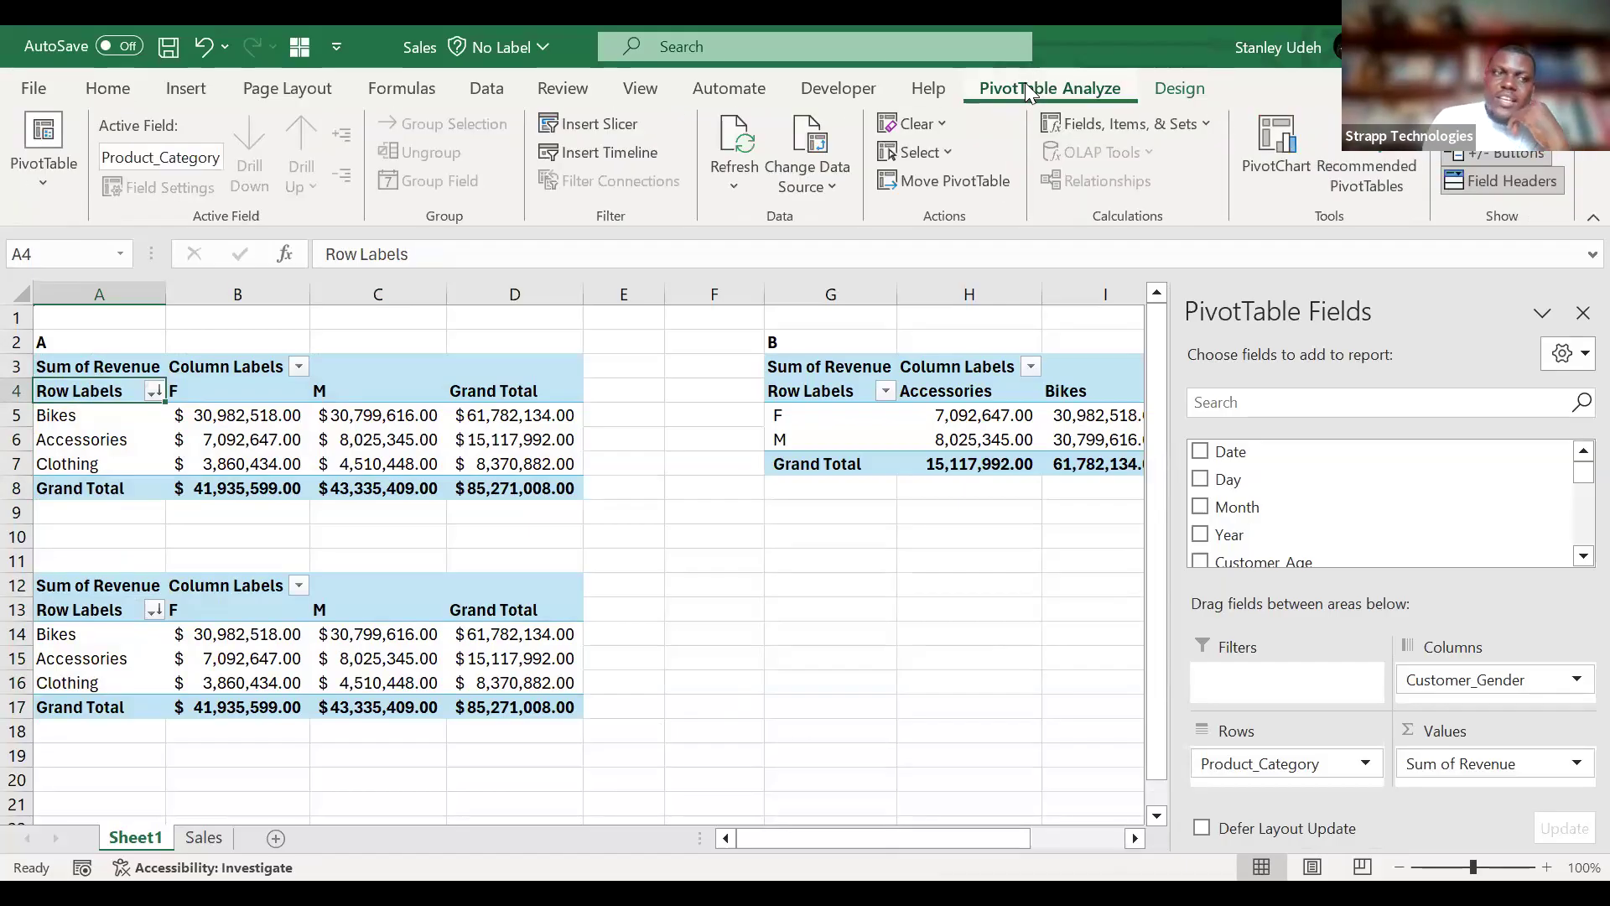
pyautogui.click(20, 185)
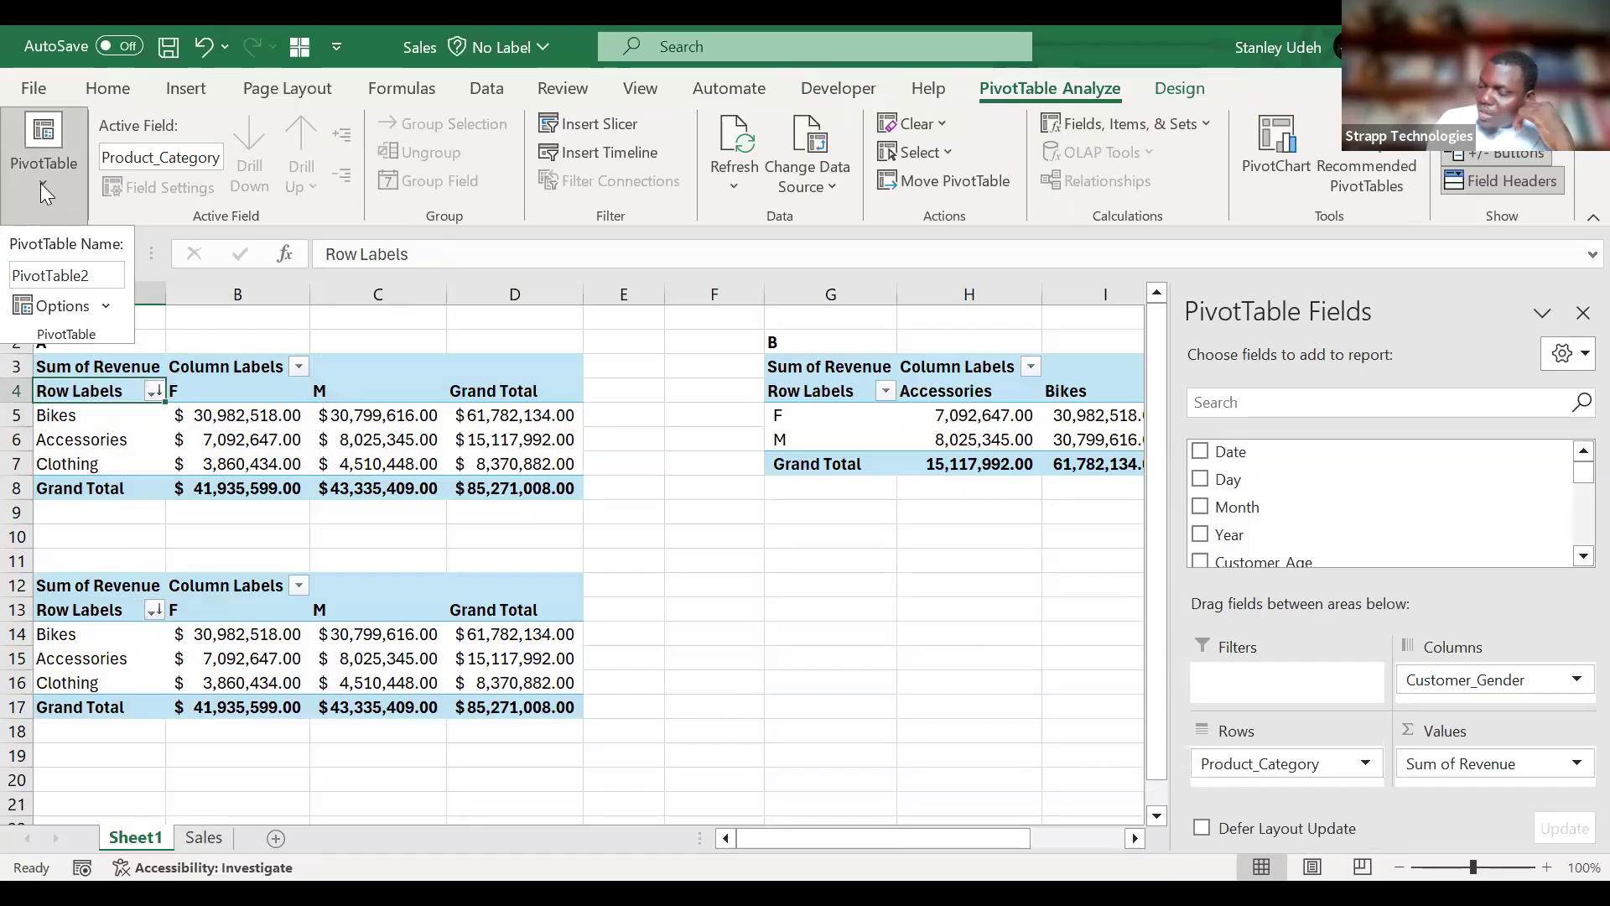
pyautogui.click(99, 275)
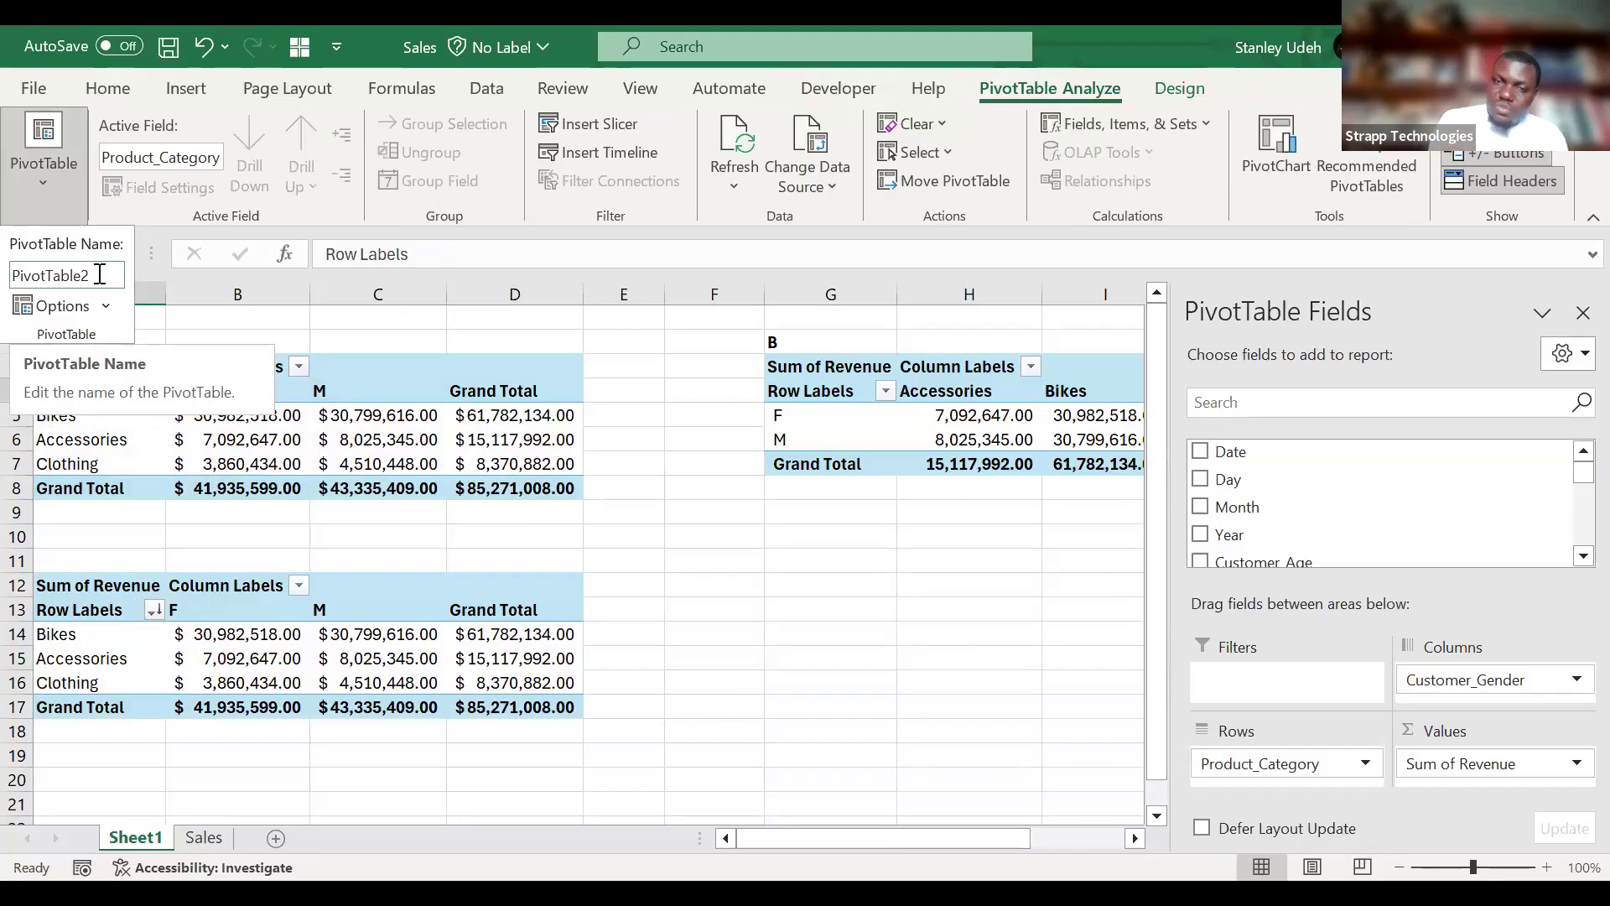
pyautogui.click(100, 275)
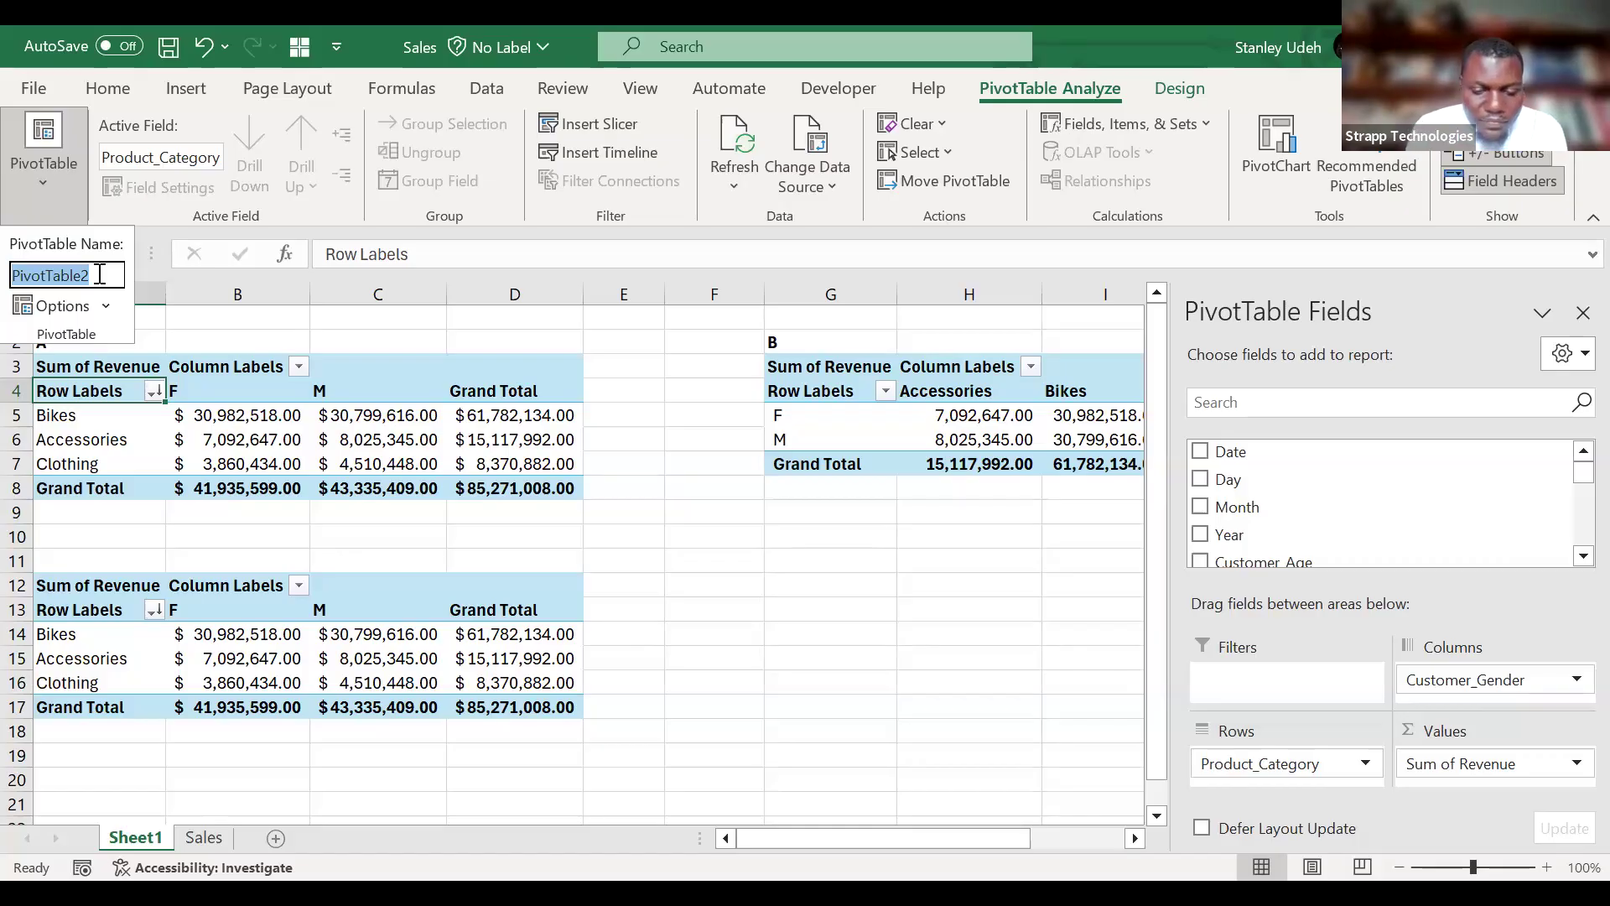
pyautogui.write('Sales_from_')
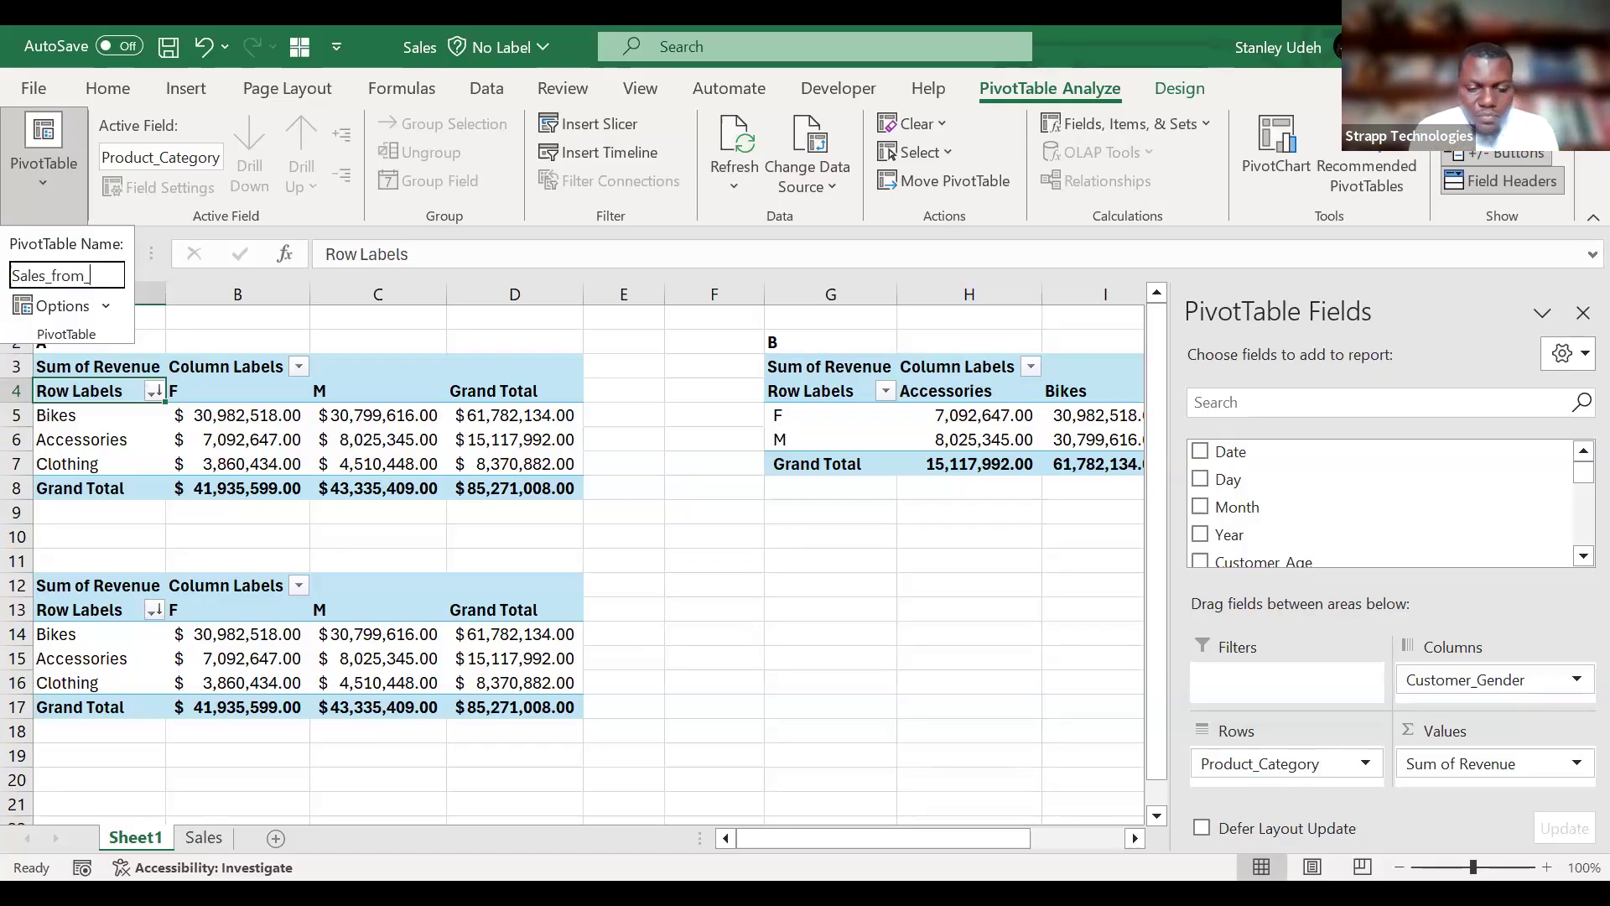
pyautogui.press('BackSpace')
pyautogui.press('BackSpace')
pyautogui.press('BackSpace')
pyautogui.press('BackSpace')
pyautogui.press('BackSpace')
pyautogui.press('BackSpace')
pyautogui.press('BackSpace')
pyautogui.press('BackSpace')
pyautogui.press('BackSpace')
pyautogui.press('BackSpace')
pyautogui.press('BackSpace')
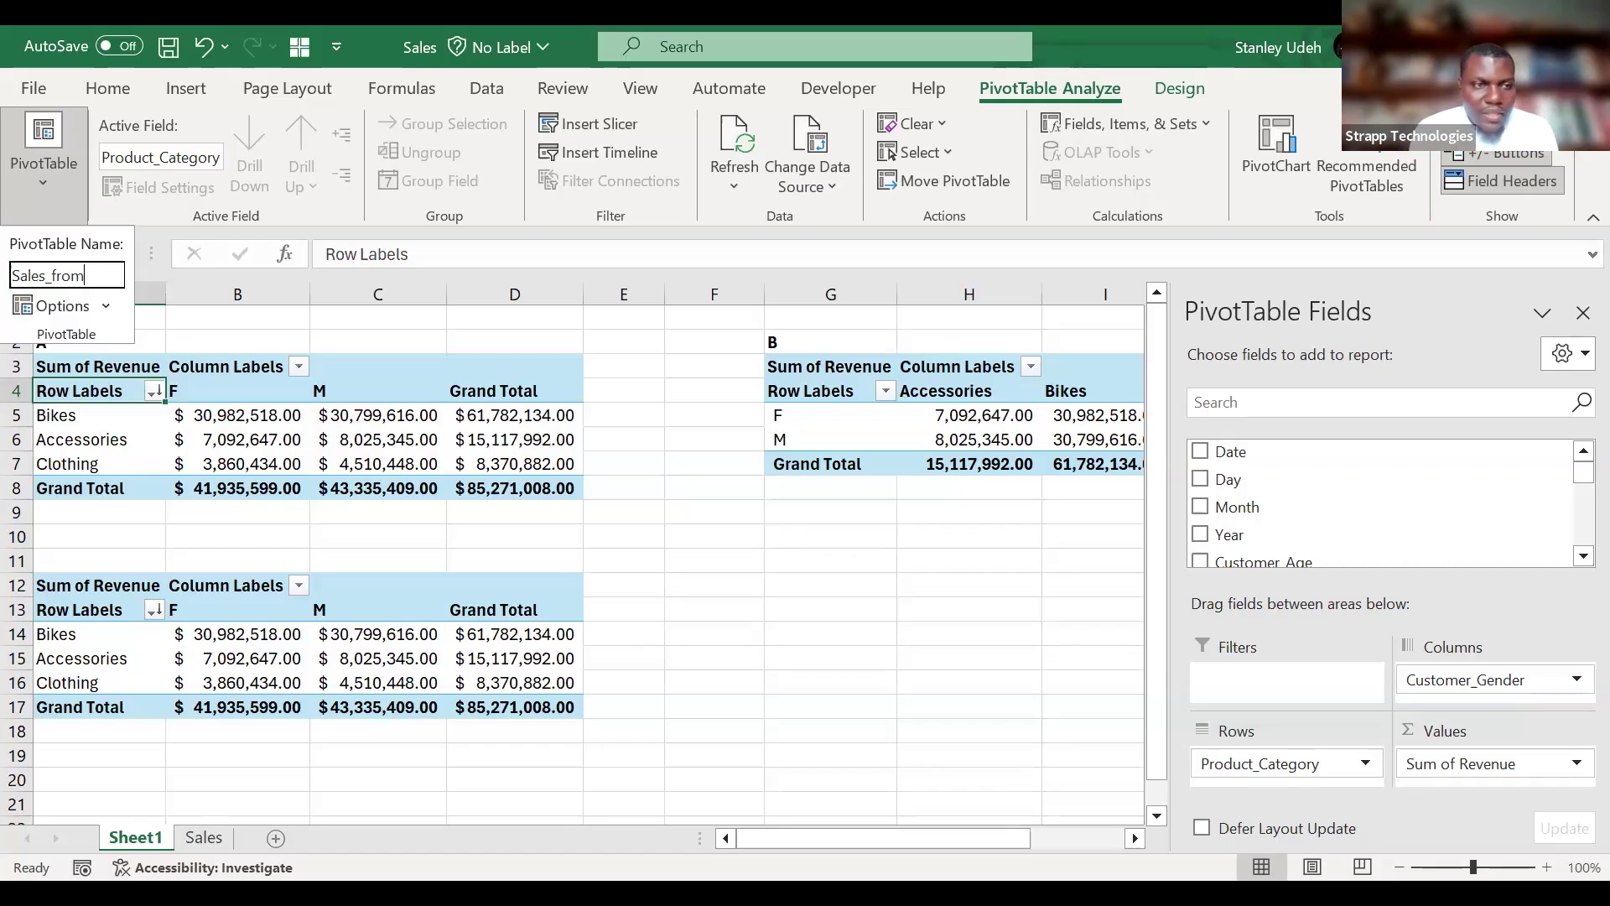
pyautogui.write('Prod')
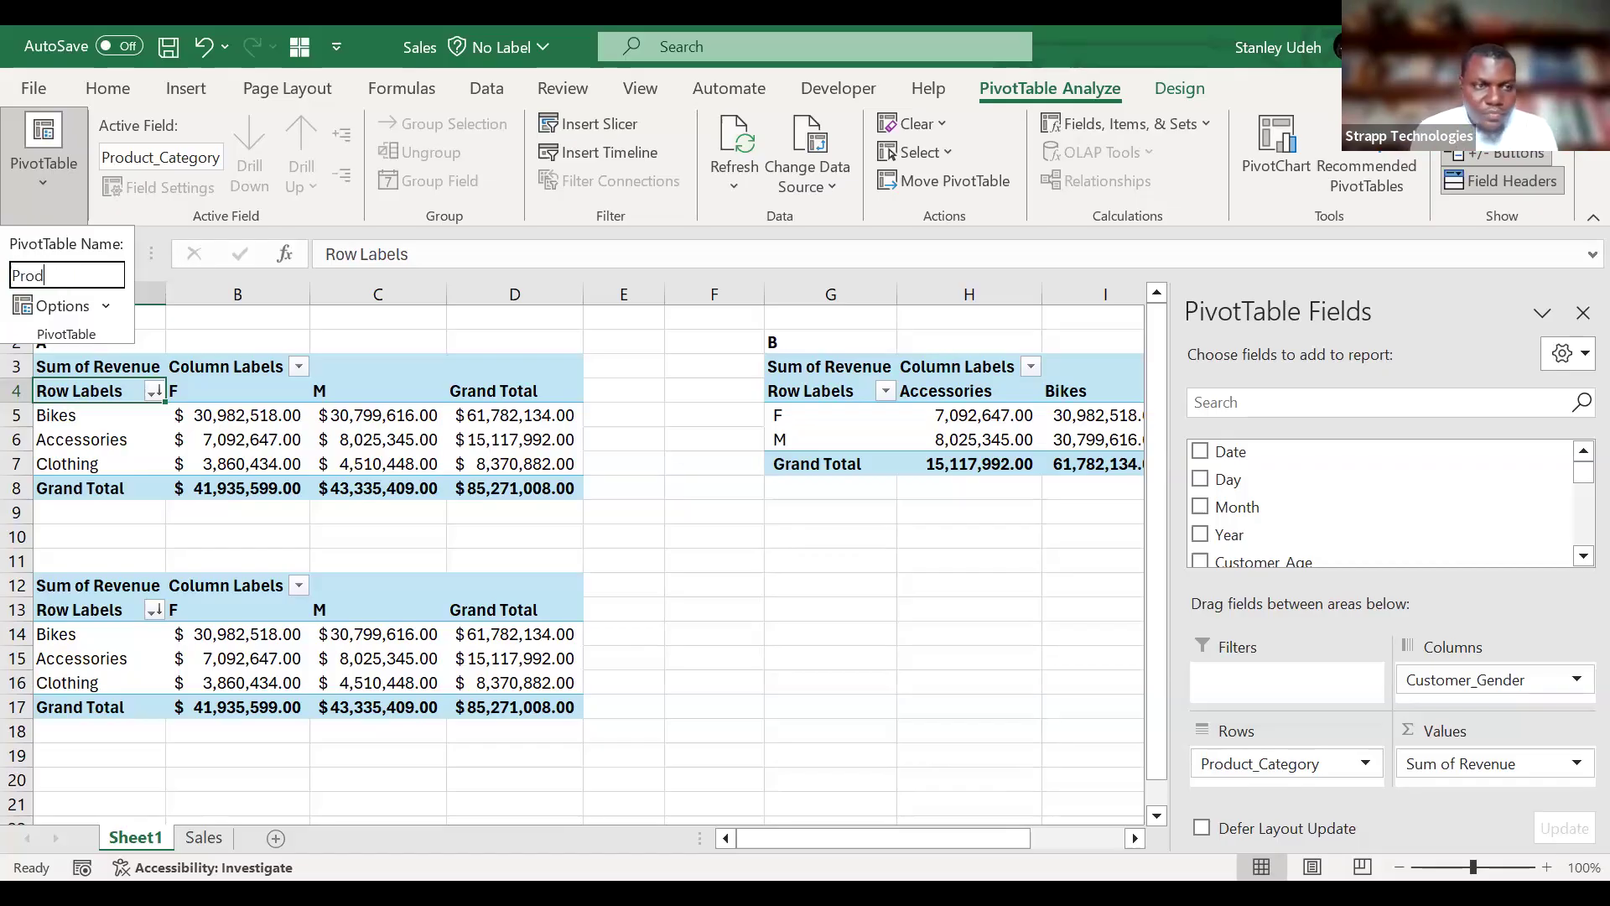
pyautogui.write('uct_categ')
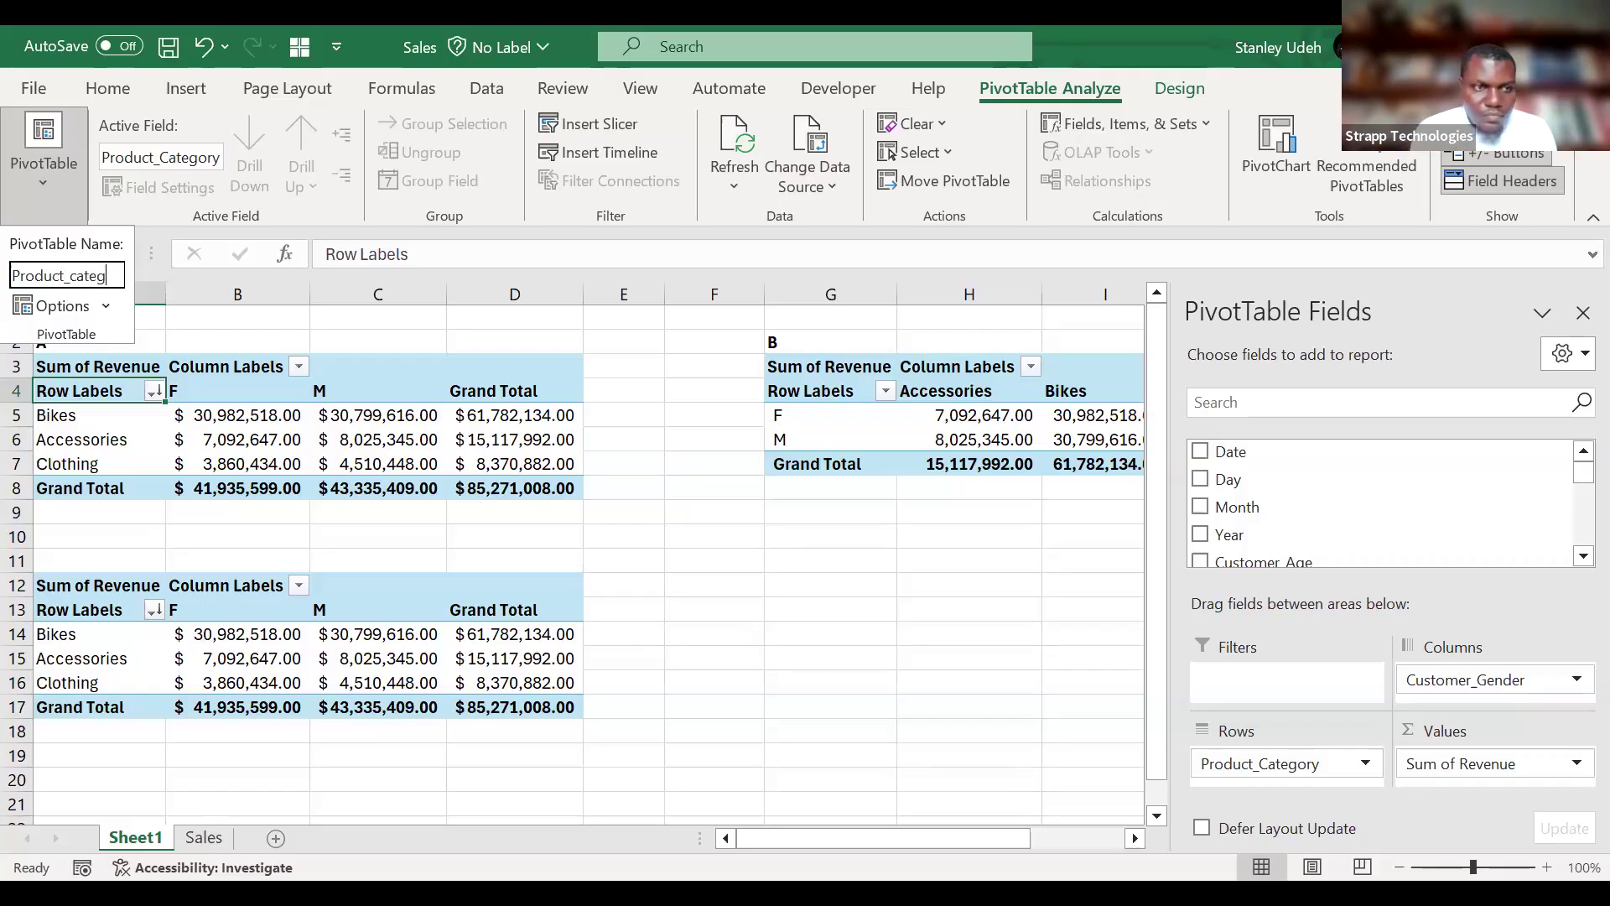
pyautogui.write('ory_sales_')
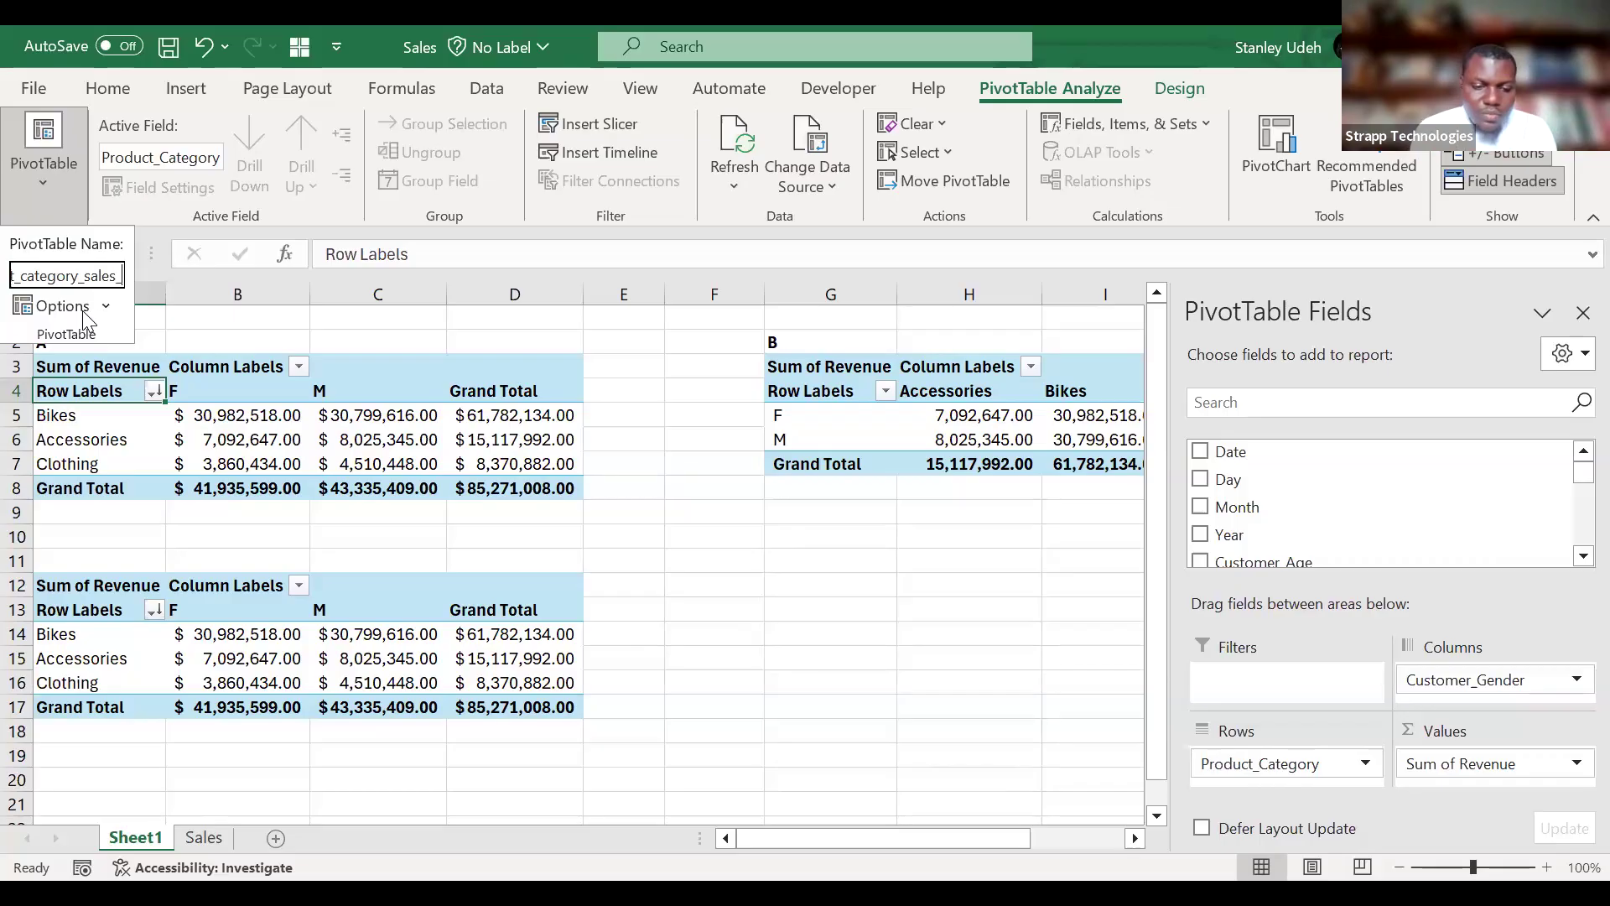
pyautogui.write('by_gender')
pyautogui.click(82, 311)
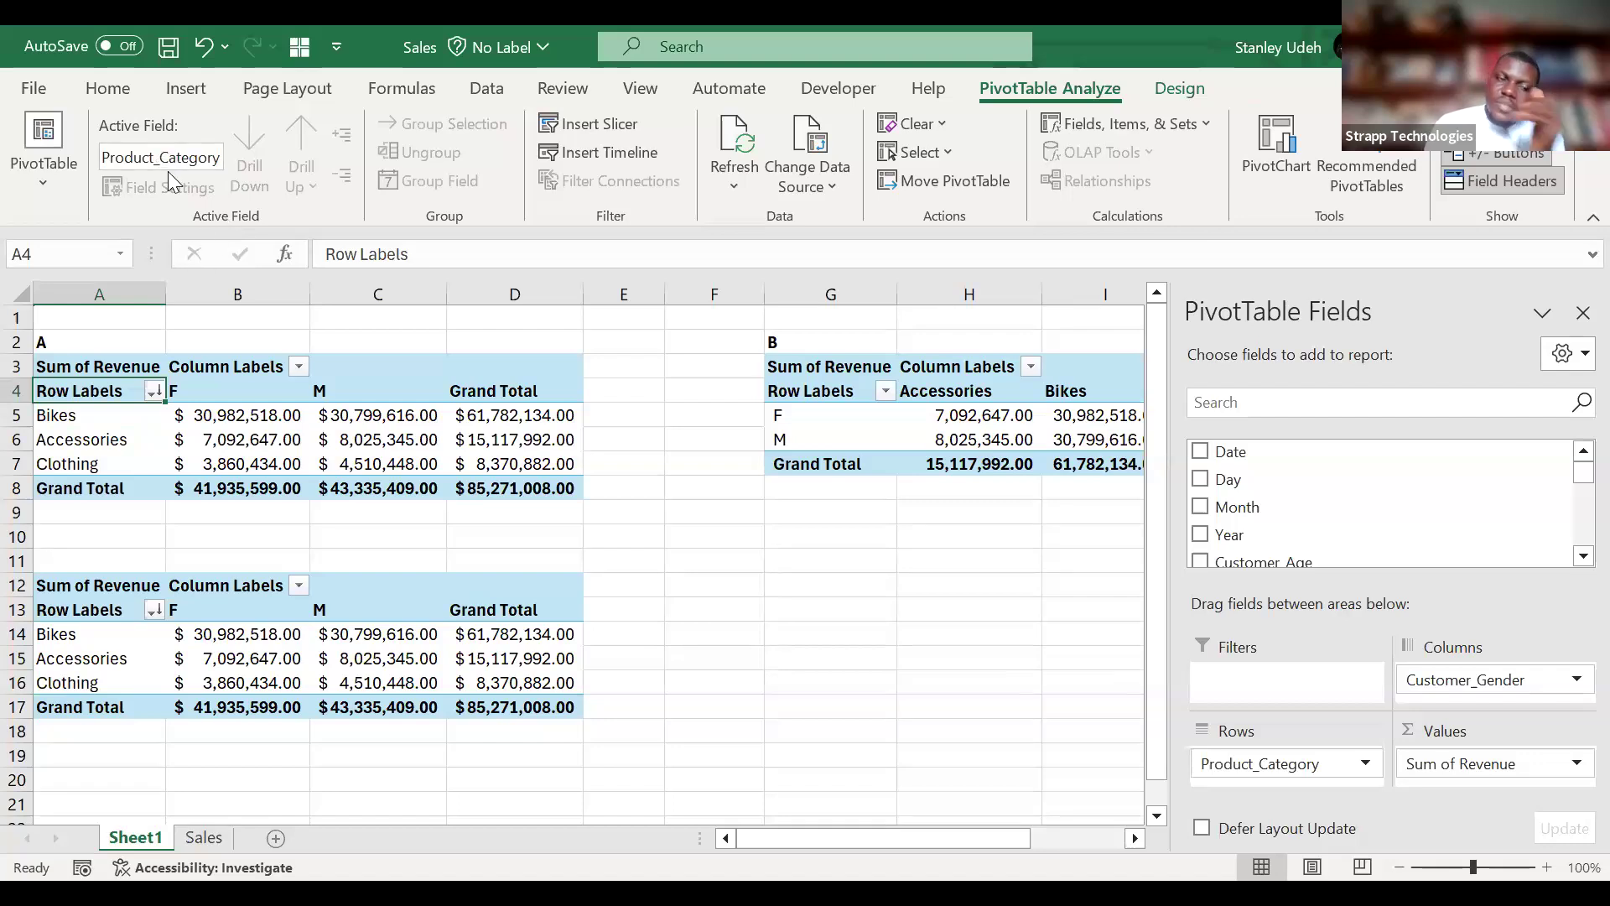
# Check the PivotTable names of PivotTable B and of the copy at A12.
pyautogui.click(793, 370)
pyautogui.click(832, 393)
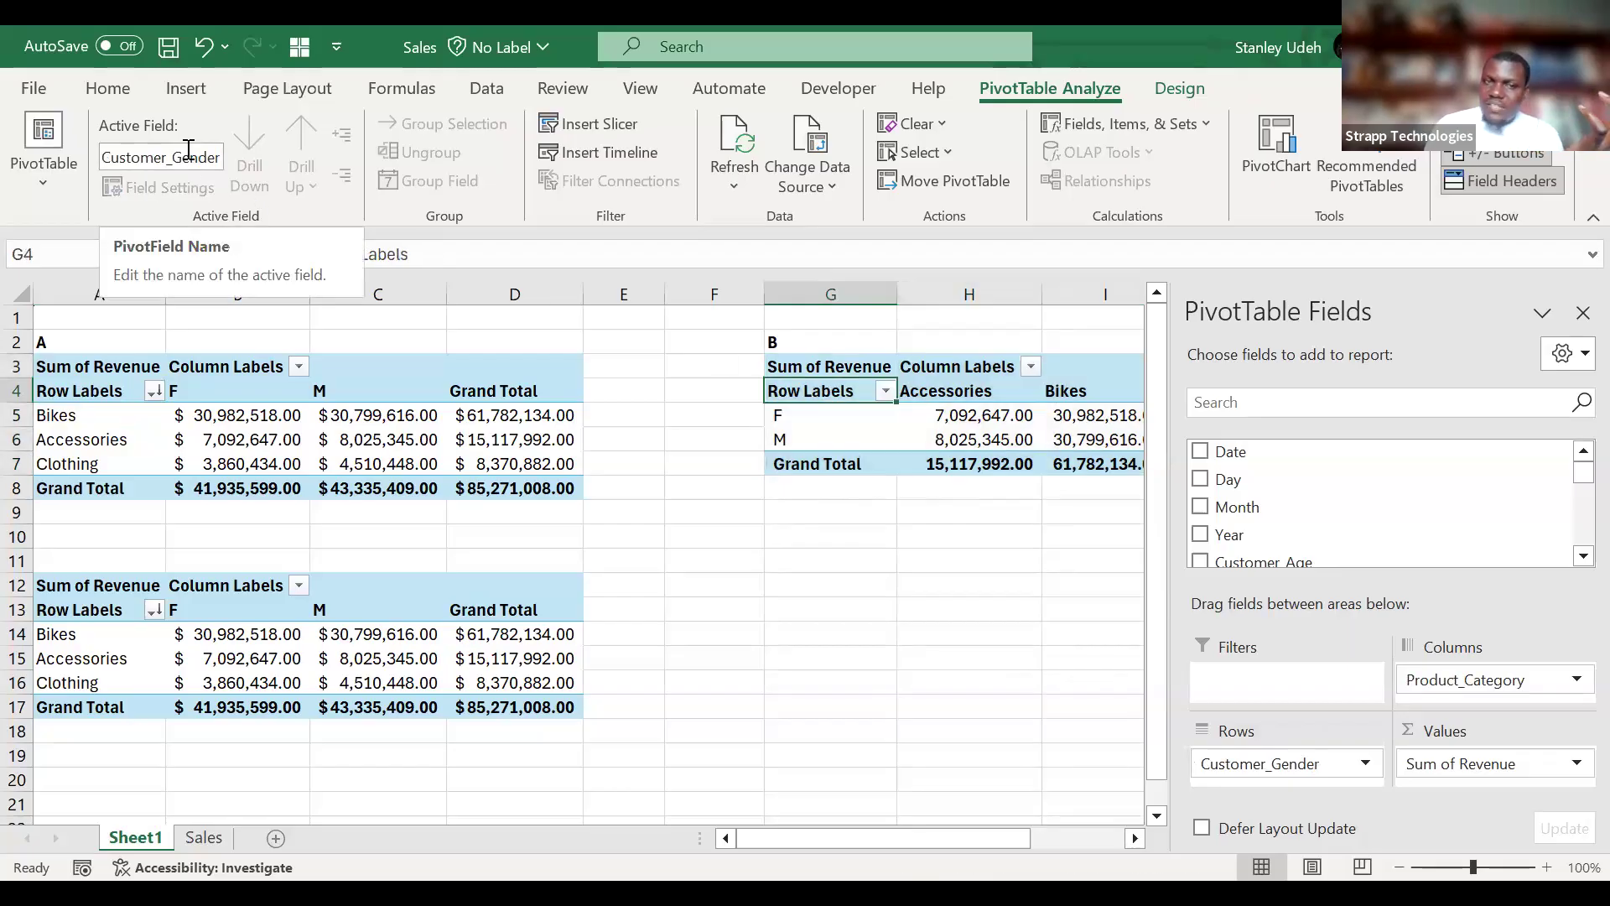
pyautogui.click(59, 173)
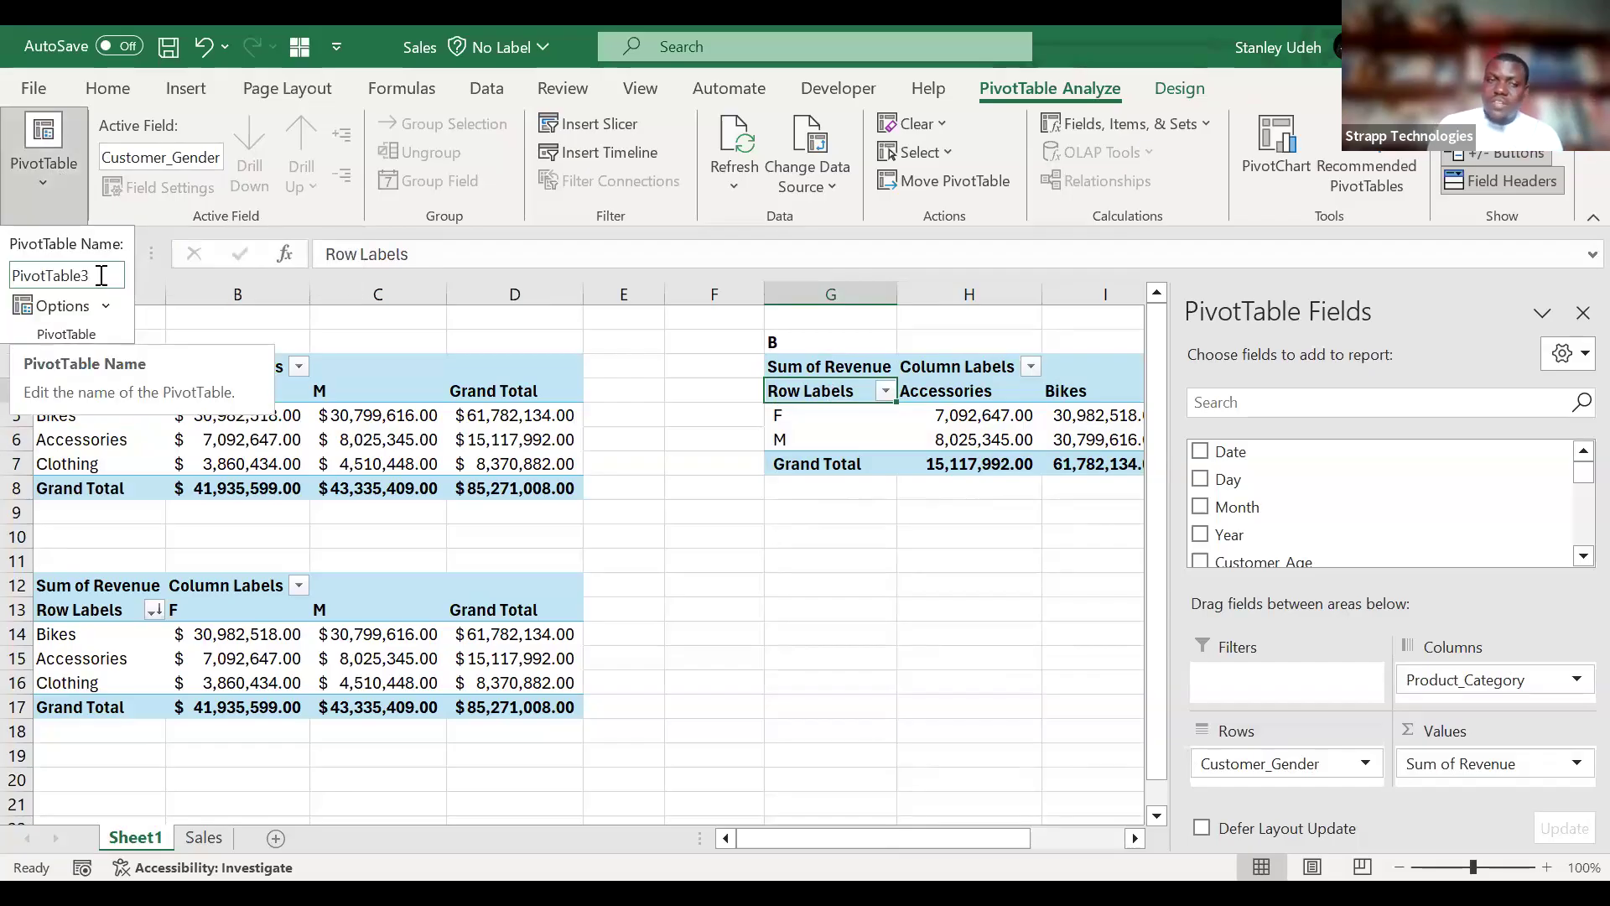
pyautogui.click(93, 607)
pyautogui.click(50, 171)
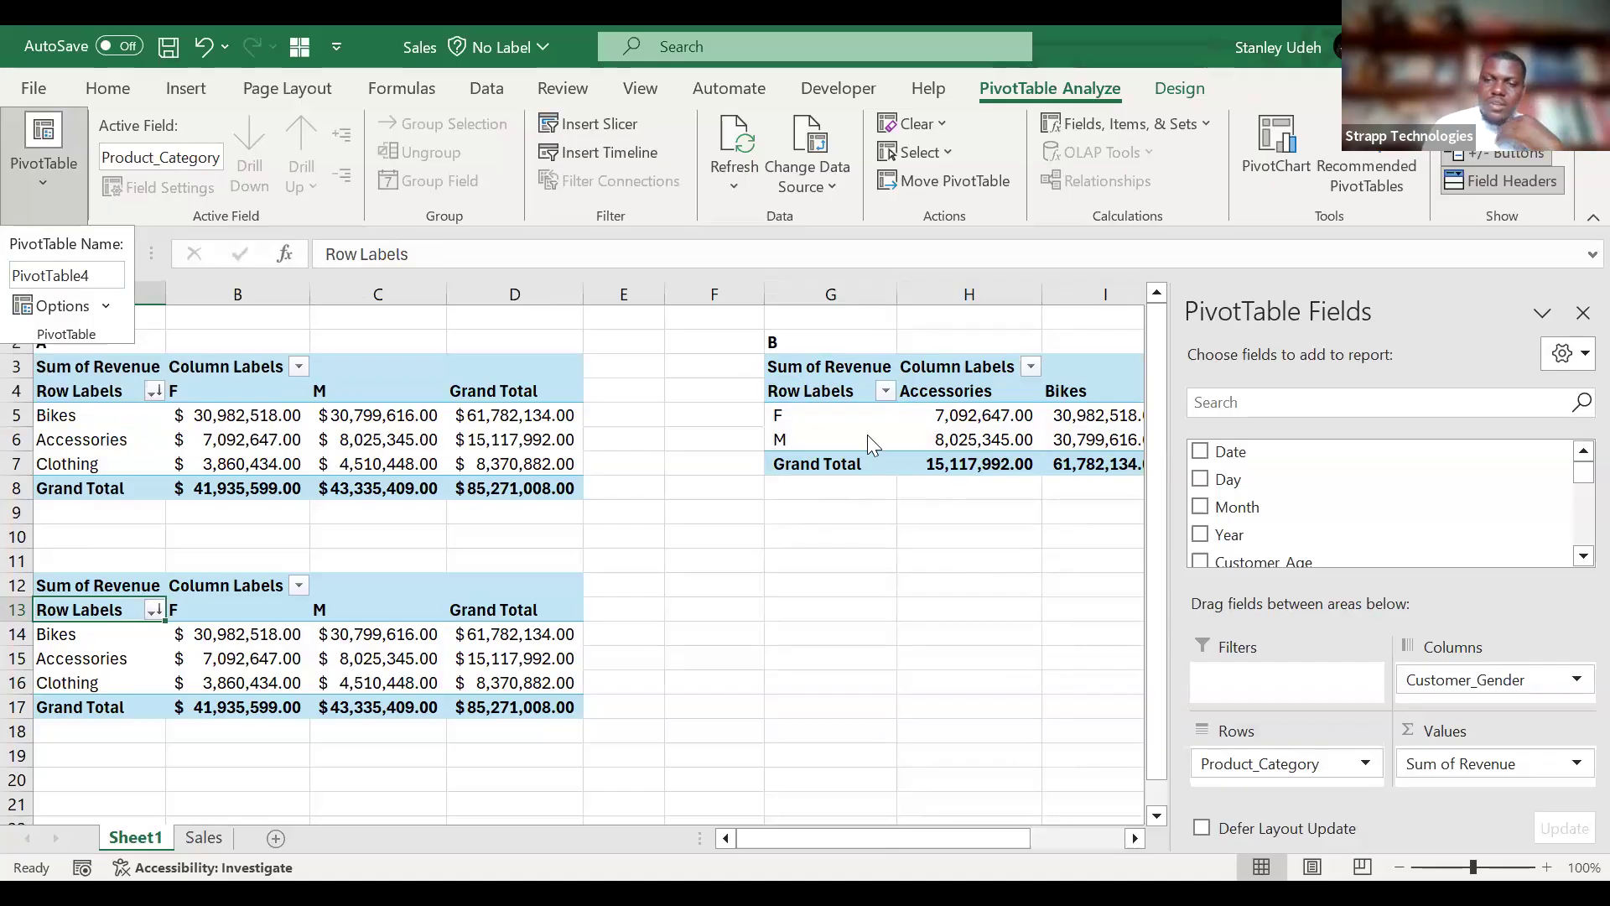
pyautogui.click(1082, 591)
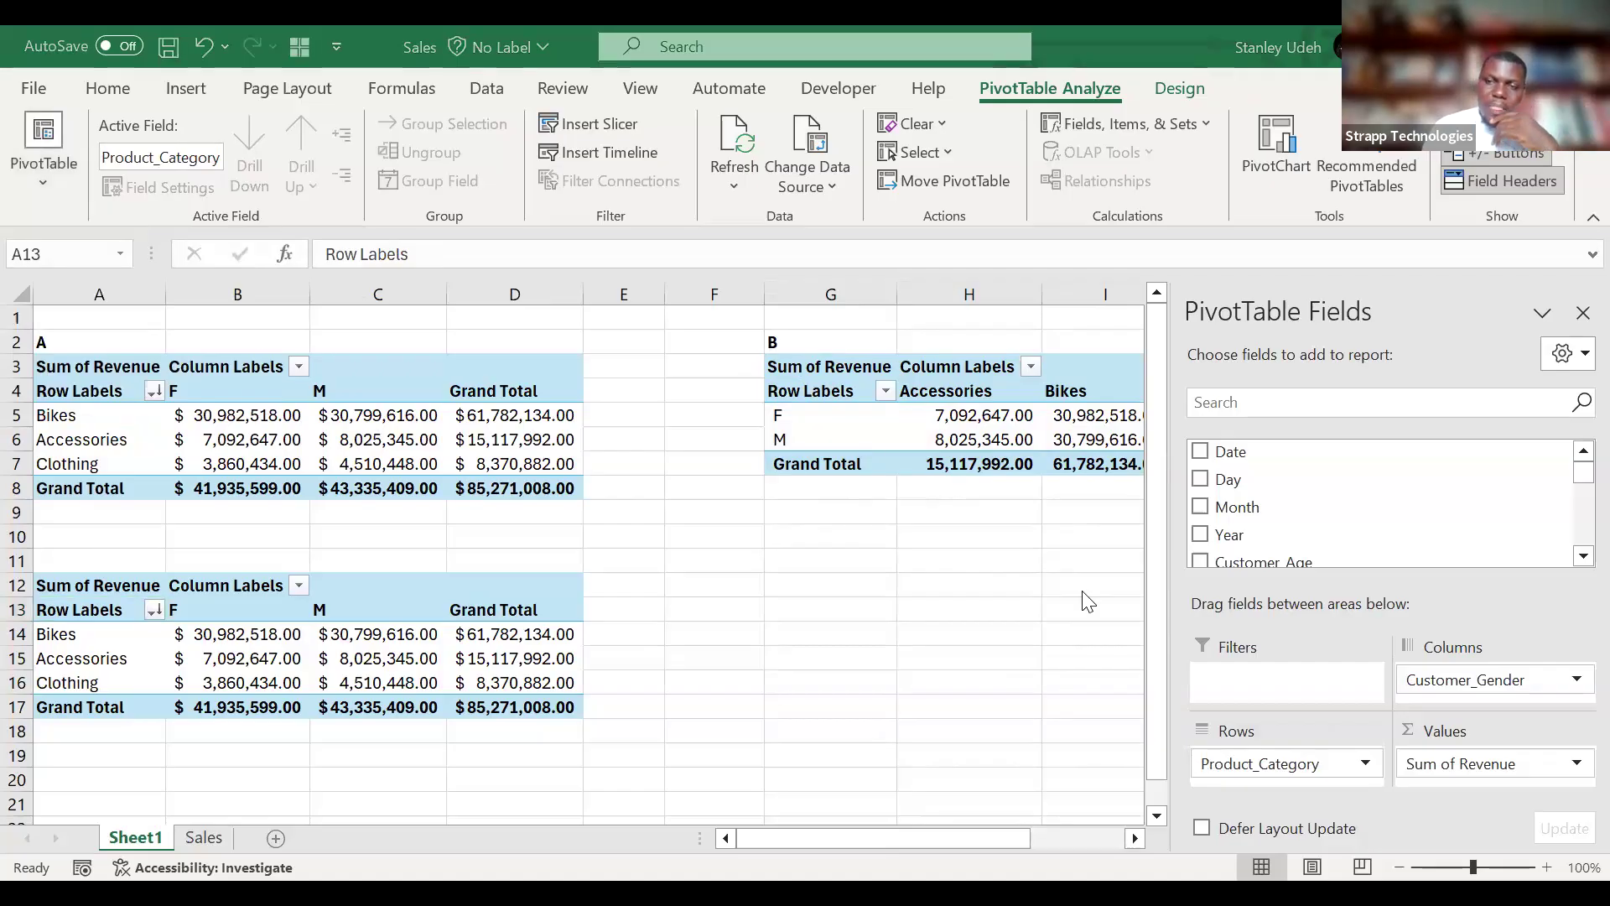
# Review the Profit, Cost and Revenue columns P to R on the Sales sheet.
pyautogui.scroll(-1, 377, 671)
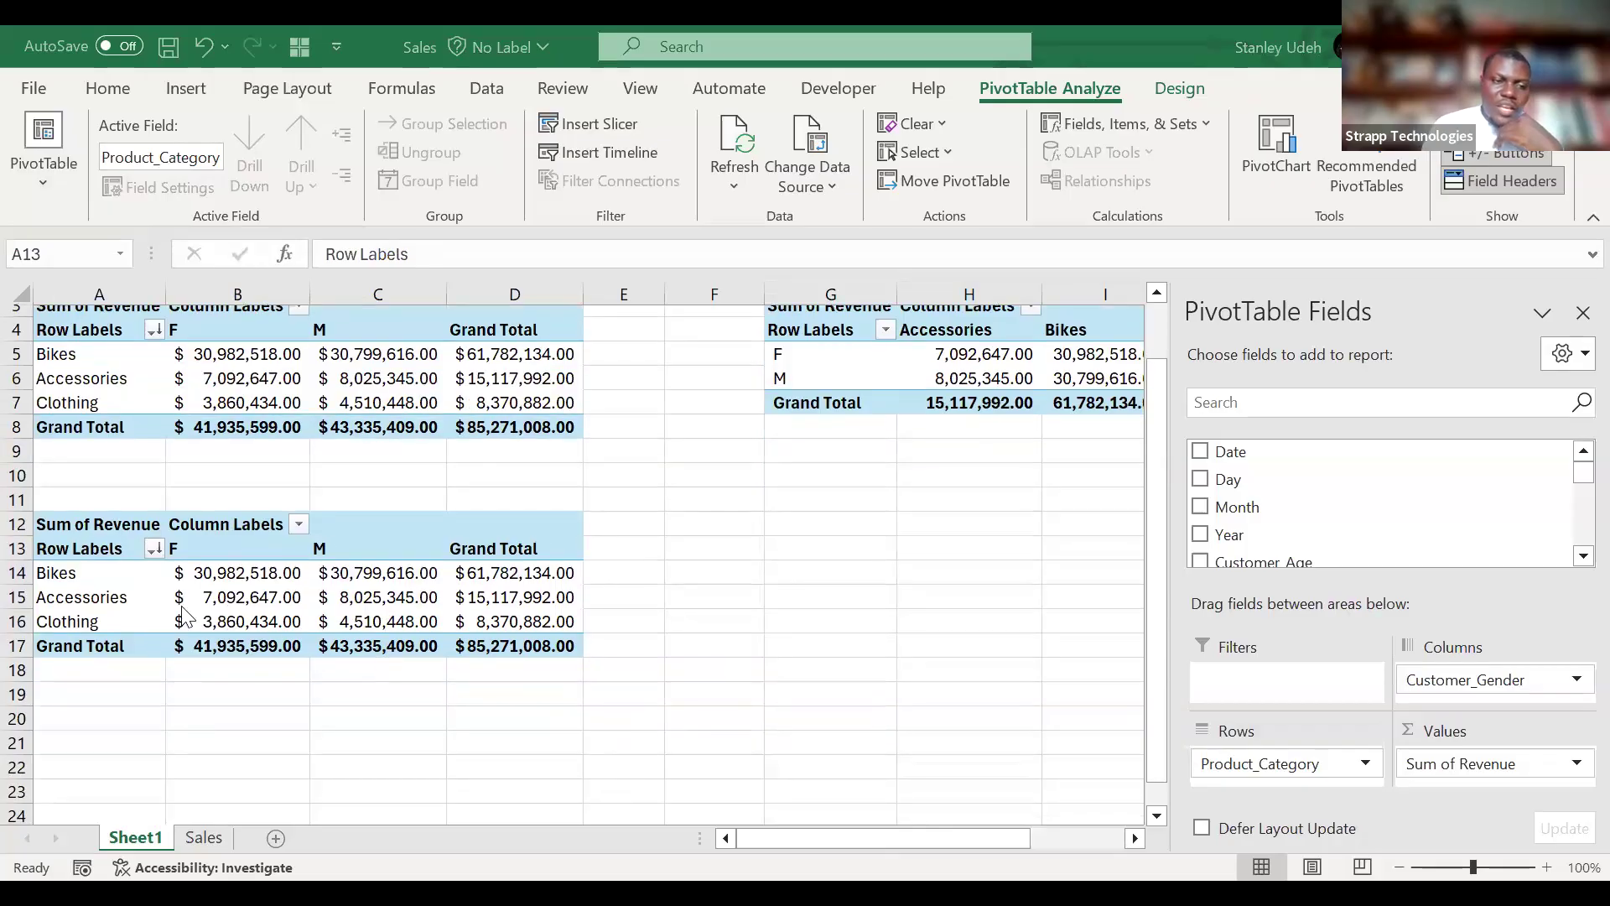
pyautogui.click(176, 599)
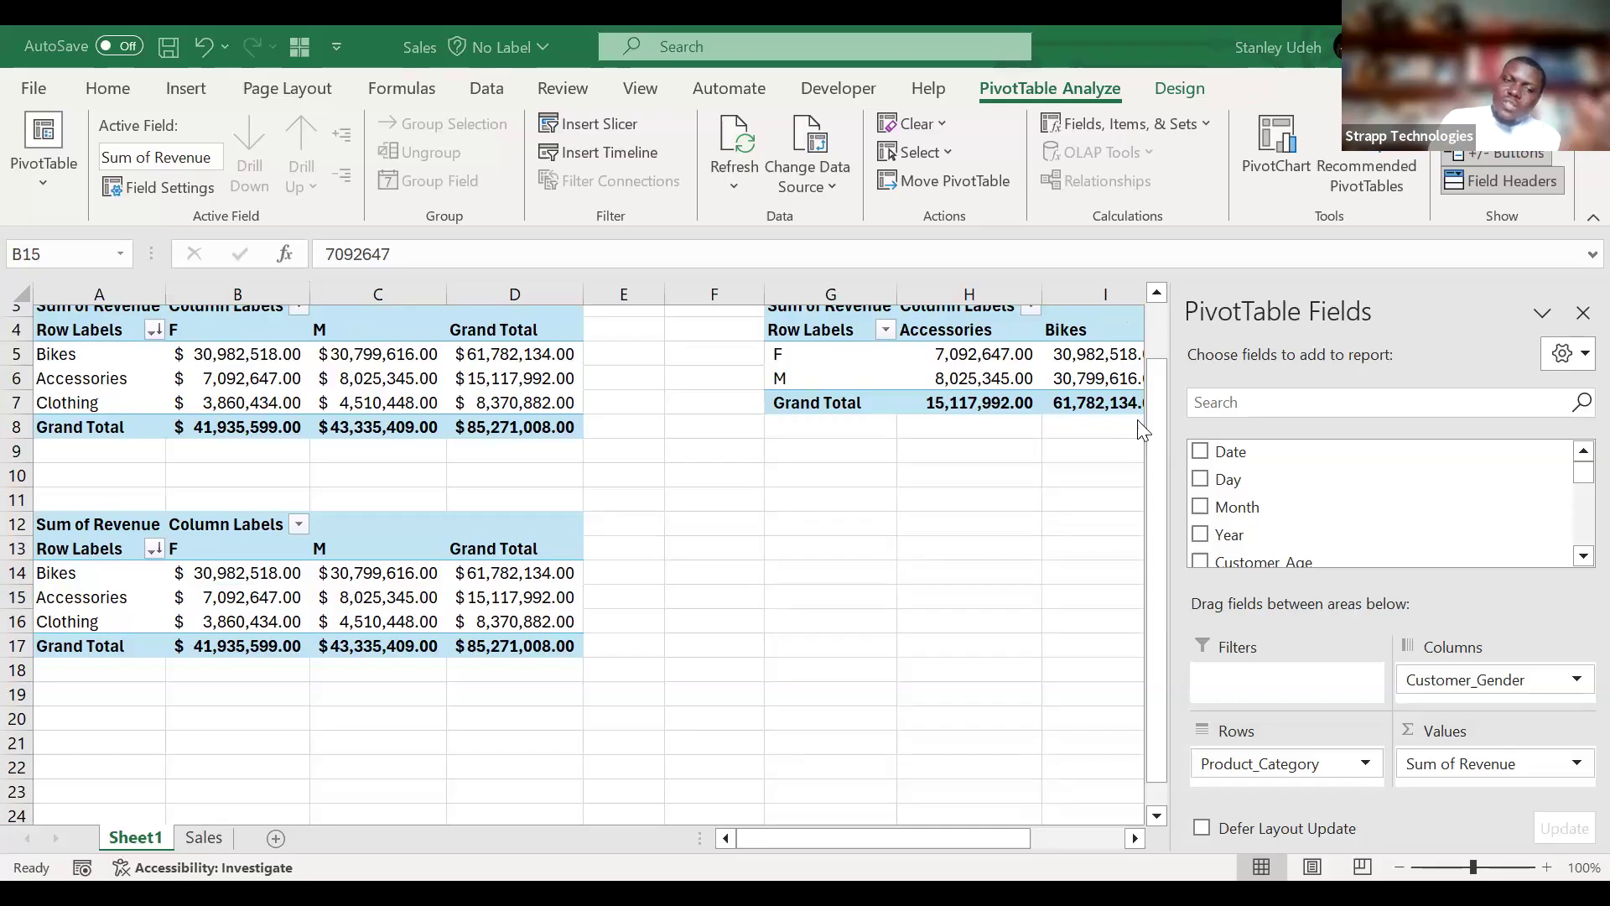
pyautogui.click(201, 837)
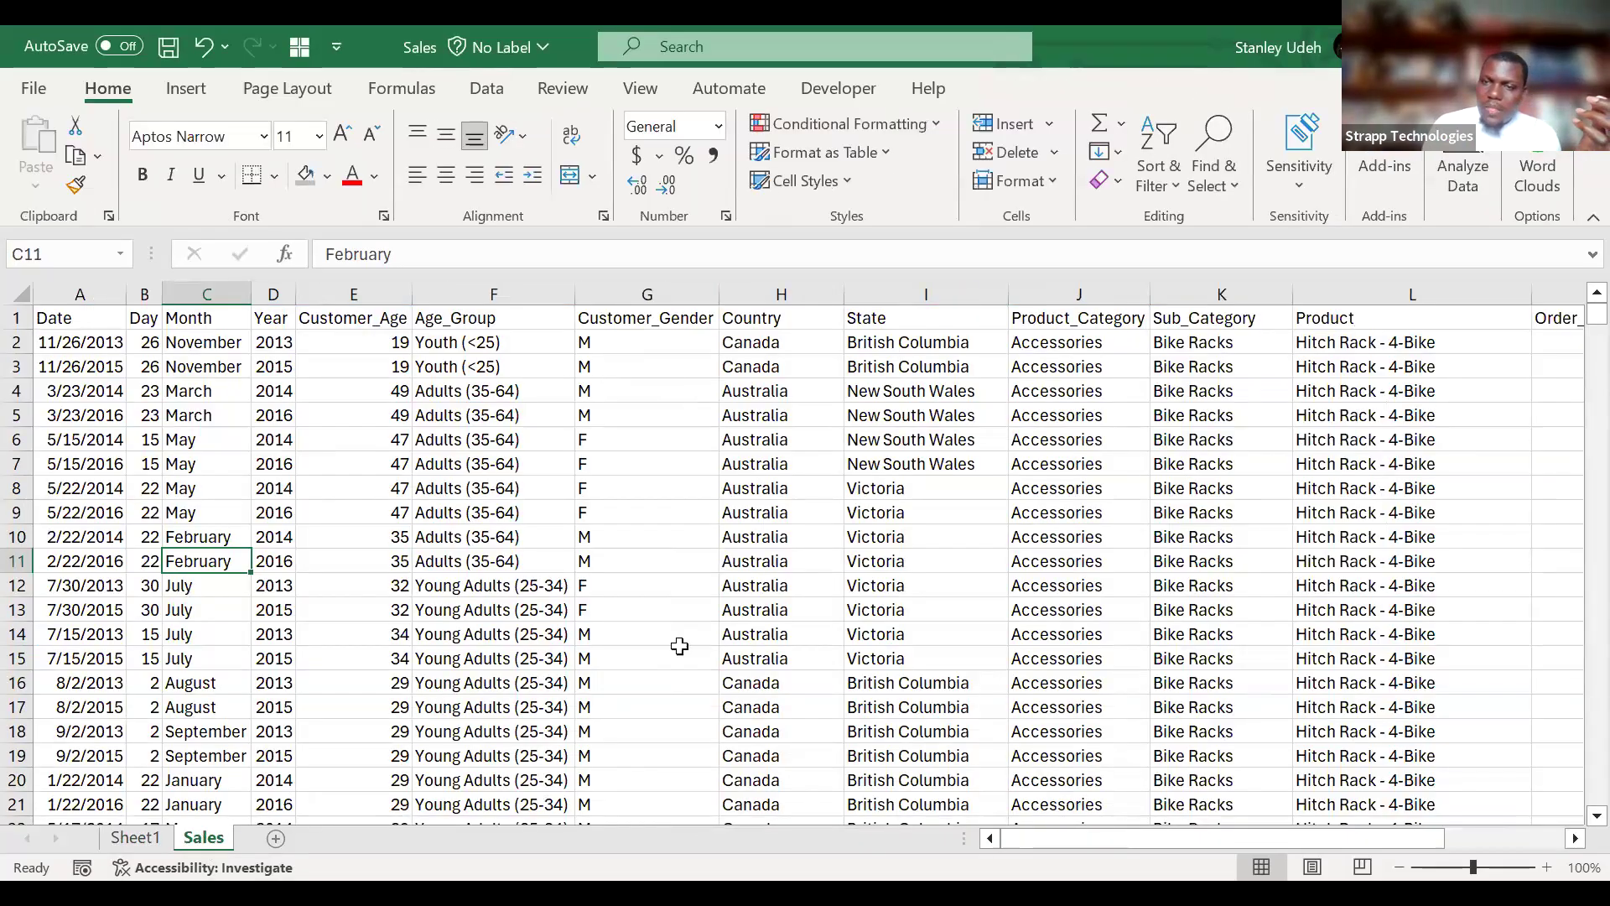
pyautogui.hscroll(5, 680, 646)
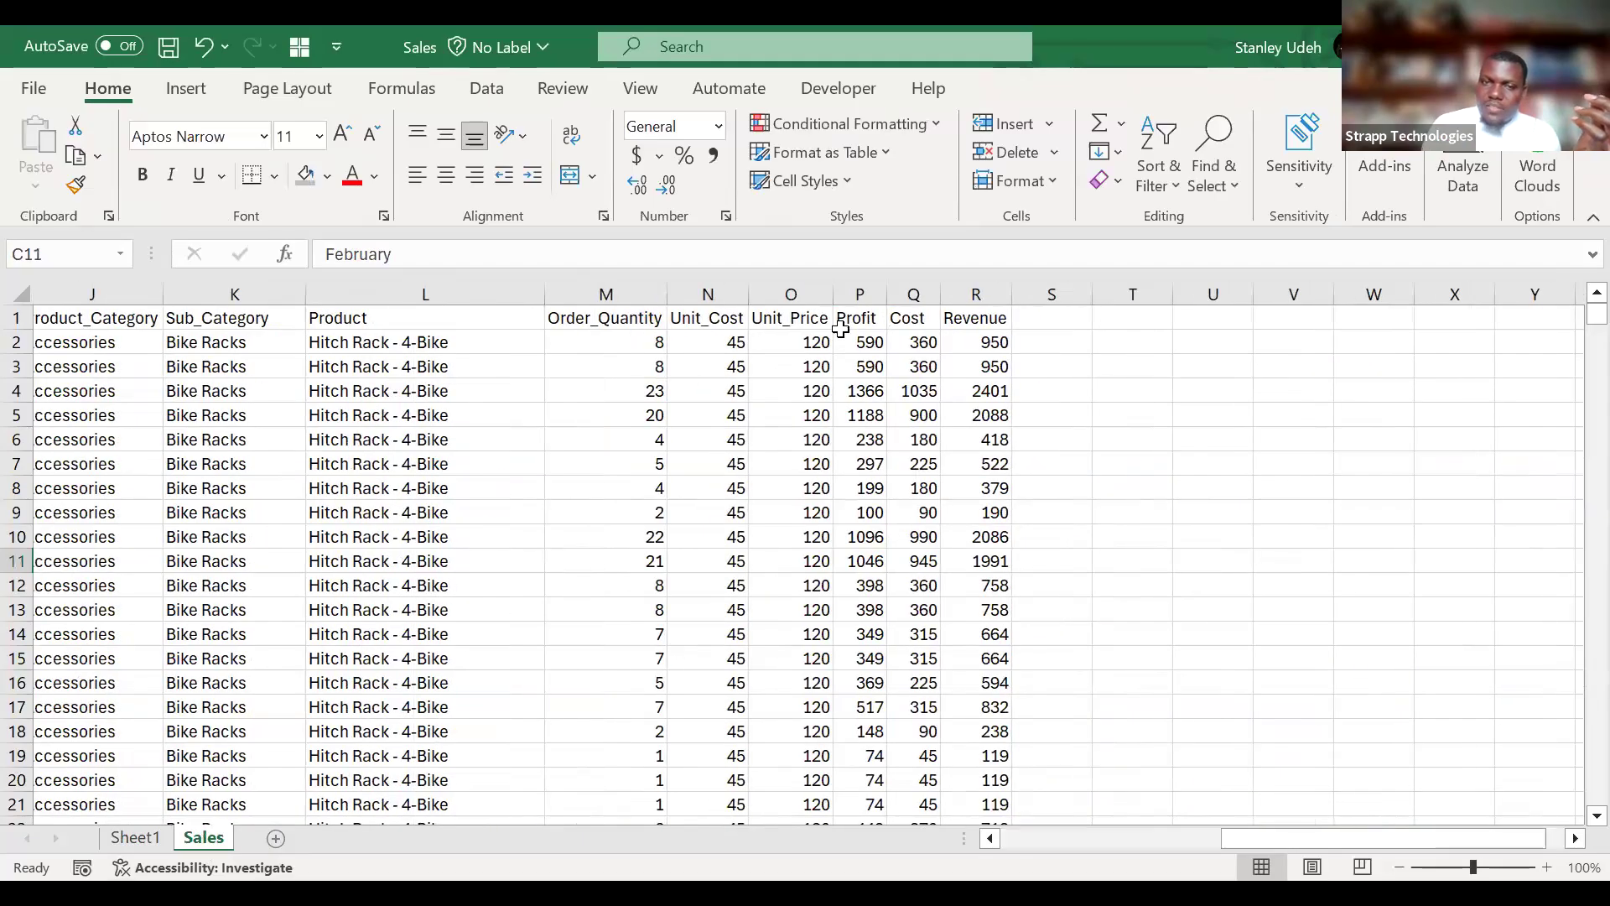
pyautogui.moveTo(861, 292); pyautogui.dragTo(996, 287)
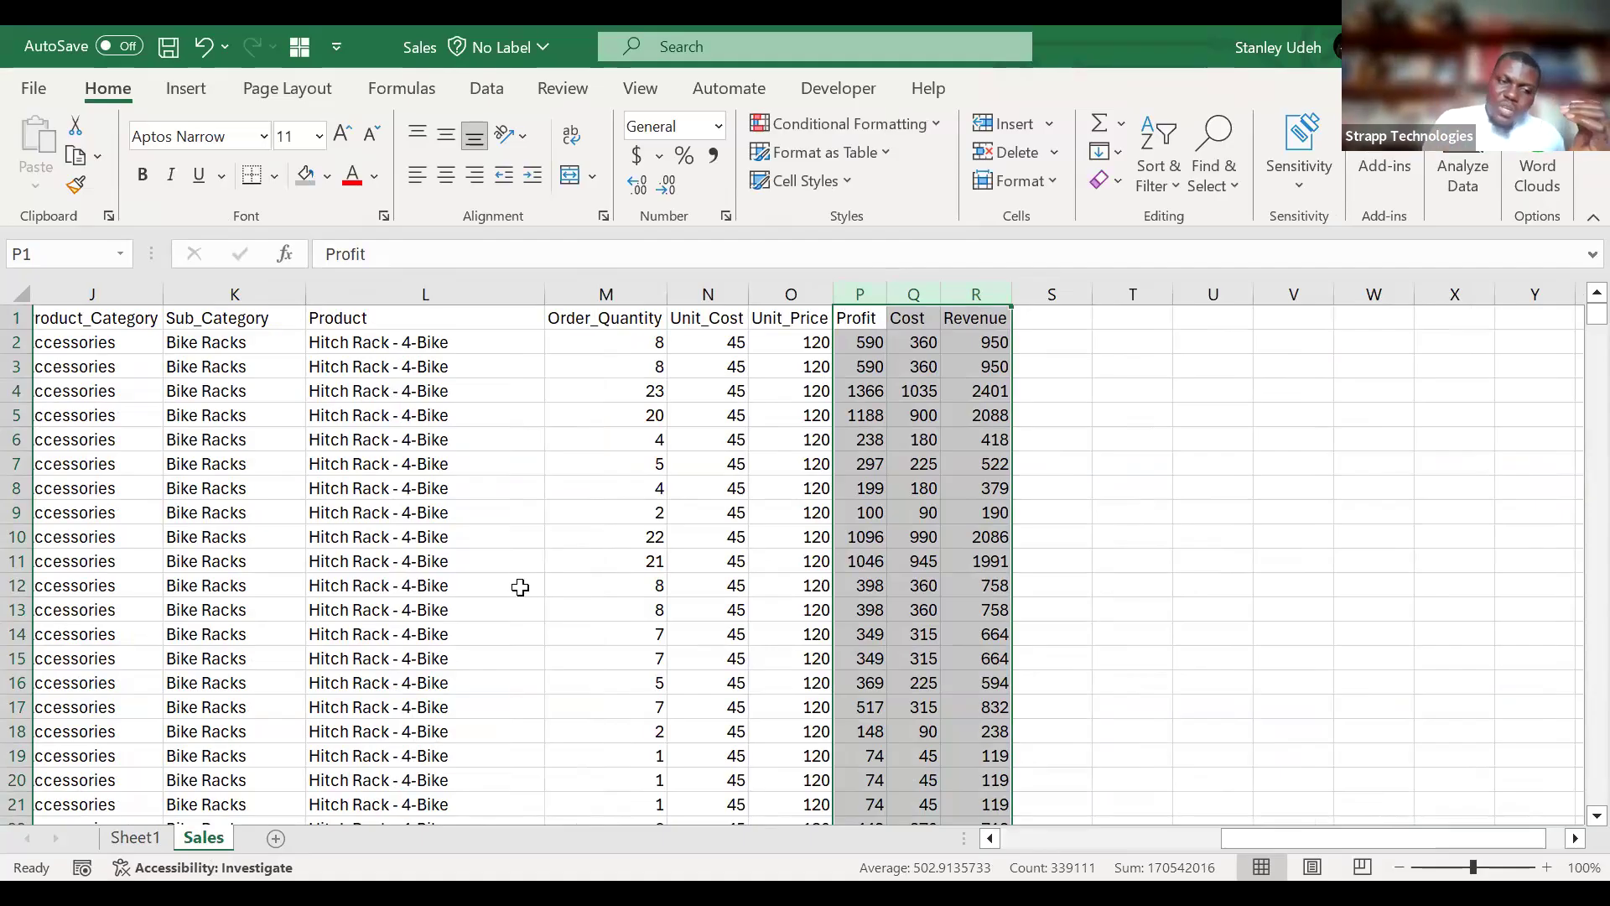
# Clear the PivotTable at A12 on Sheet1 by removing Product_Category, Customer_Gender and Sum of Revenue from its layout.
pyautogui.click(149, 839)
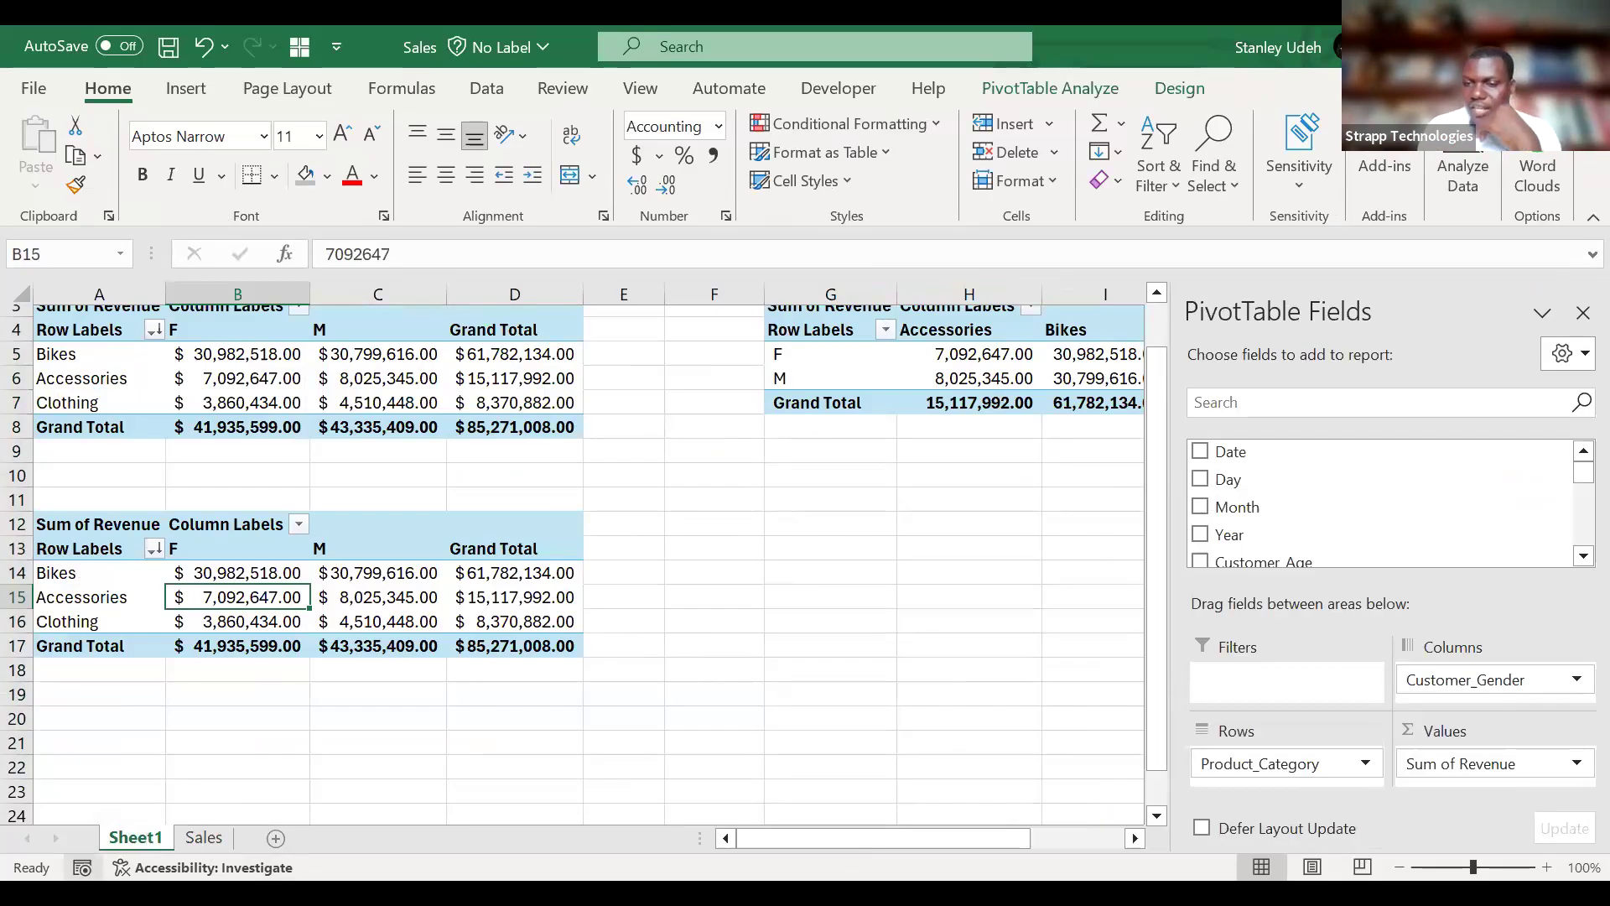
pyautogui.moveTo(1244, 763); pyautogui.dragTo(1279, 458)
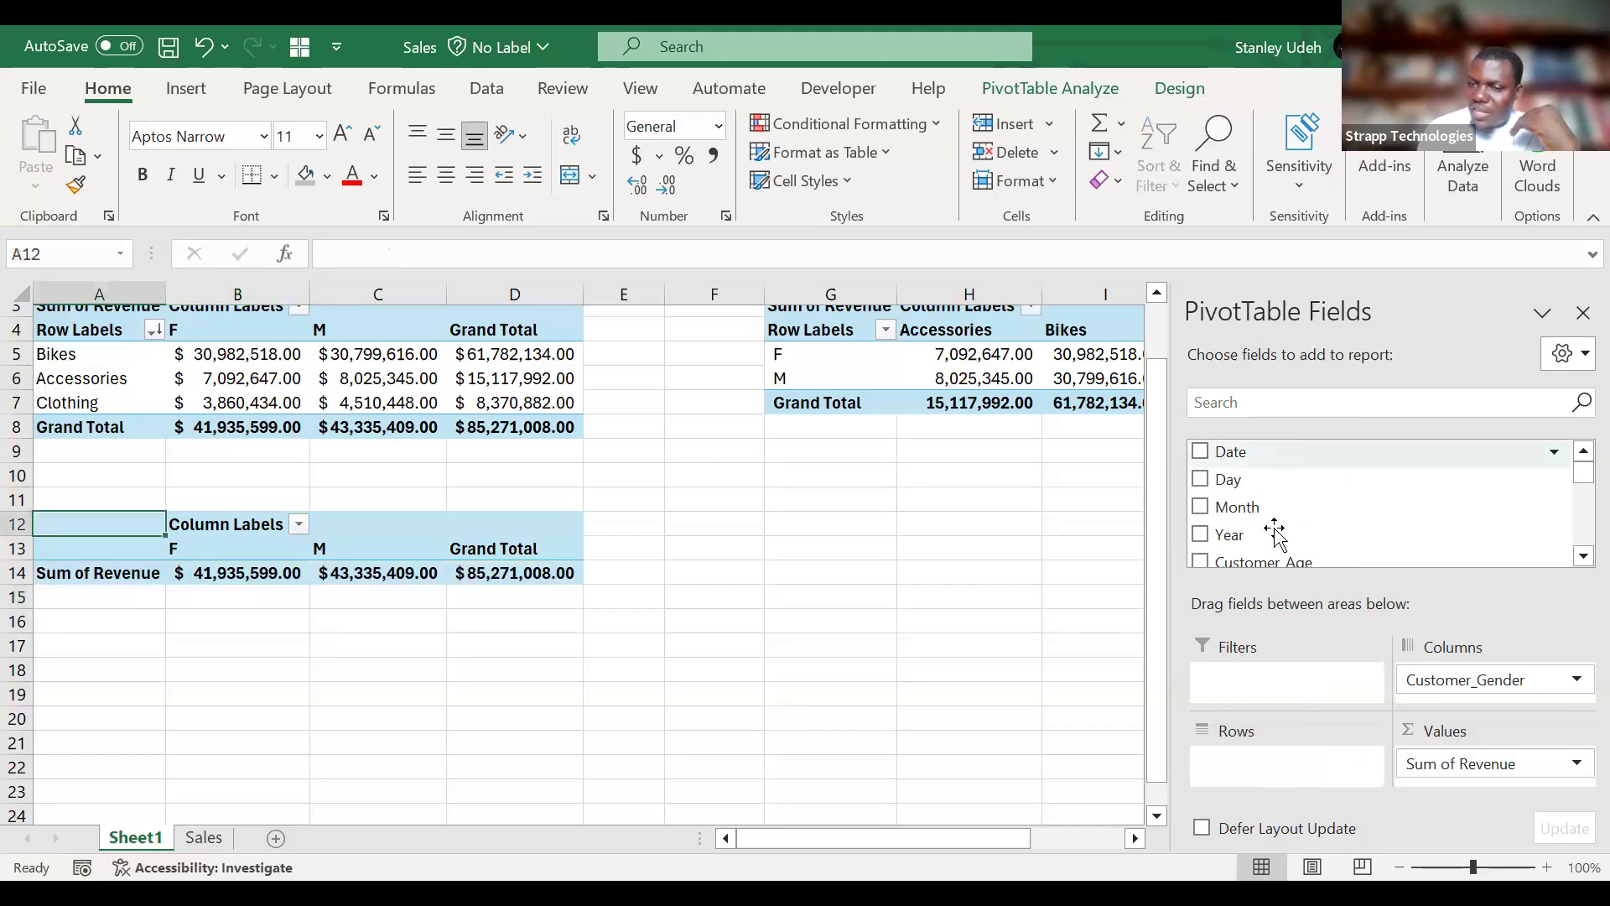
pyautogui.moveTo(1512, 680); pyautogui.dragTo(1420, 418)
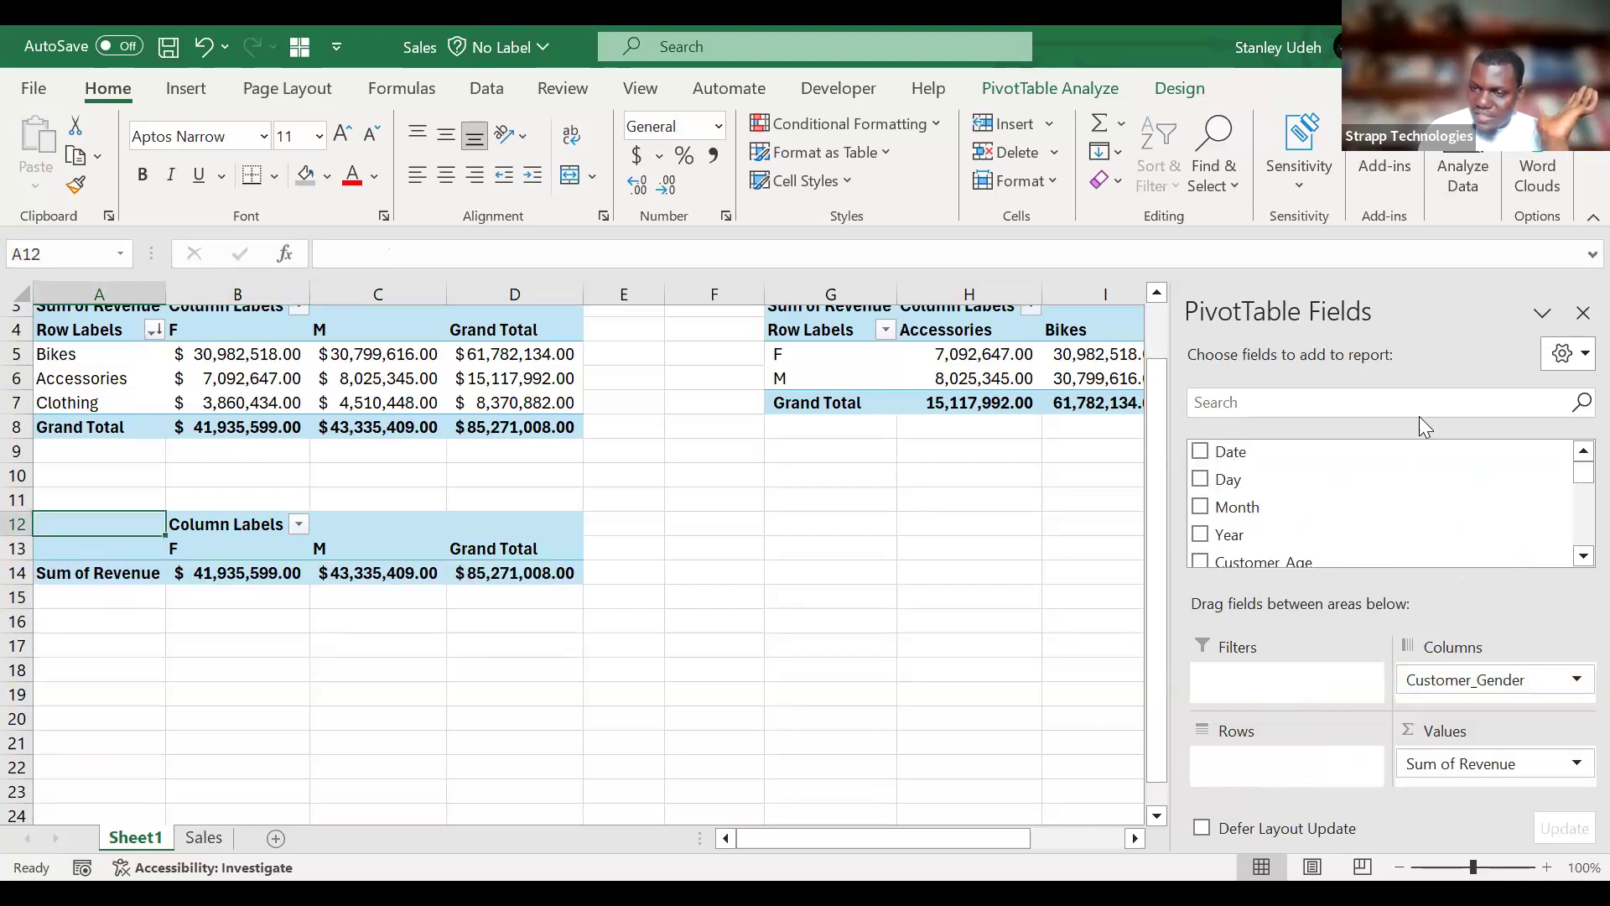
pyautogui.moveTo(1565, 680); pyautogui.dragTo(1437, 520)
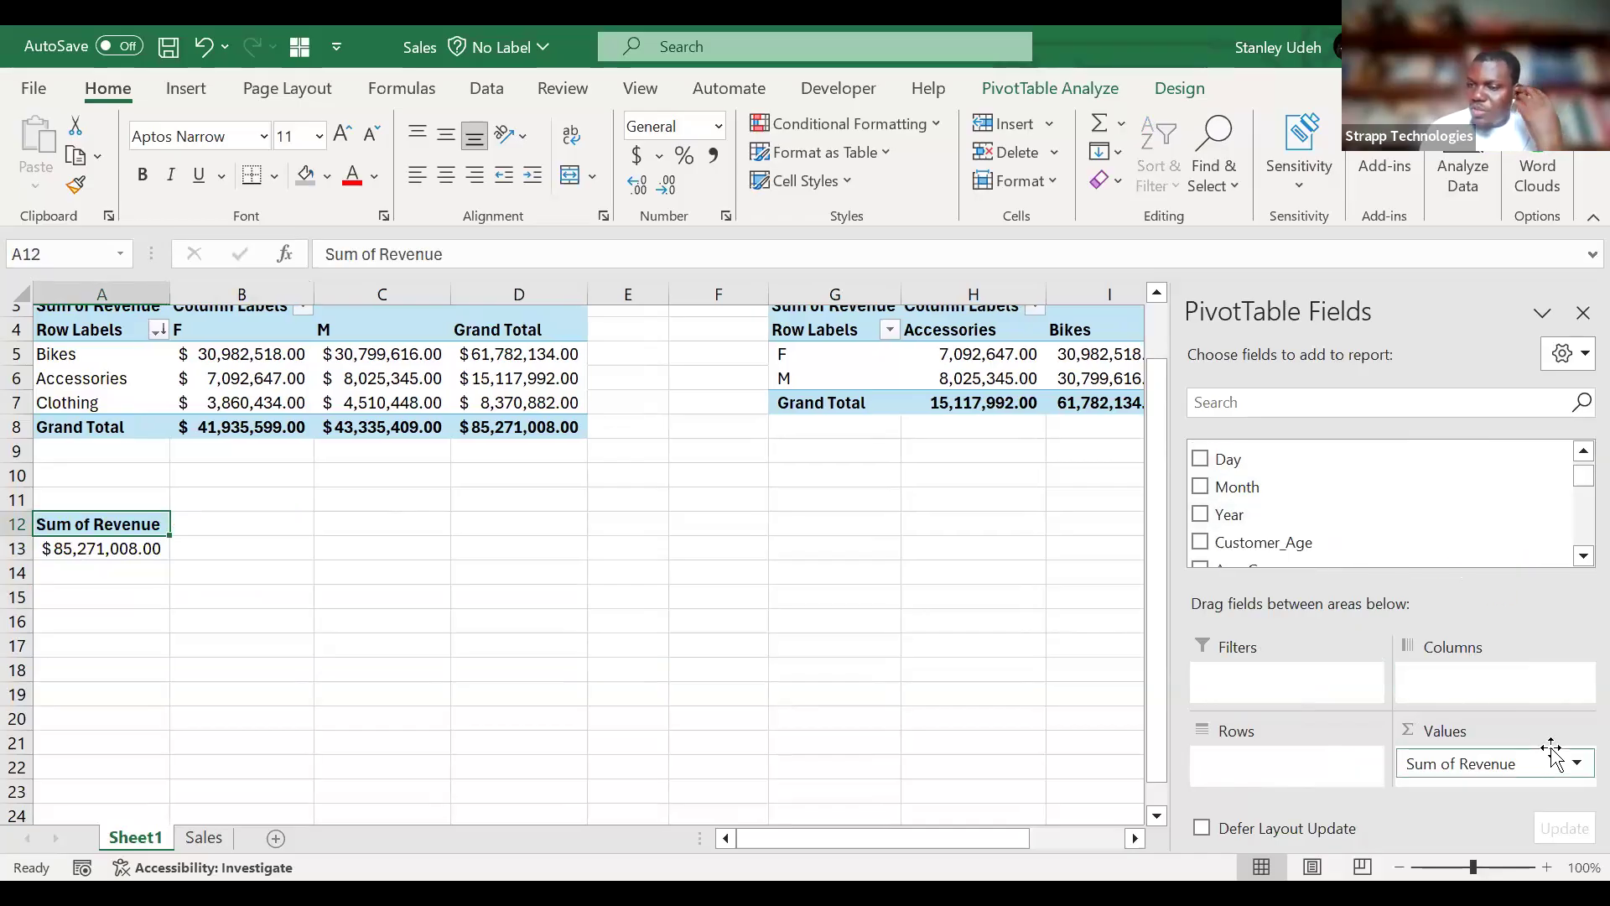
pyautogui.click(1575, 765)
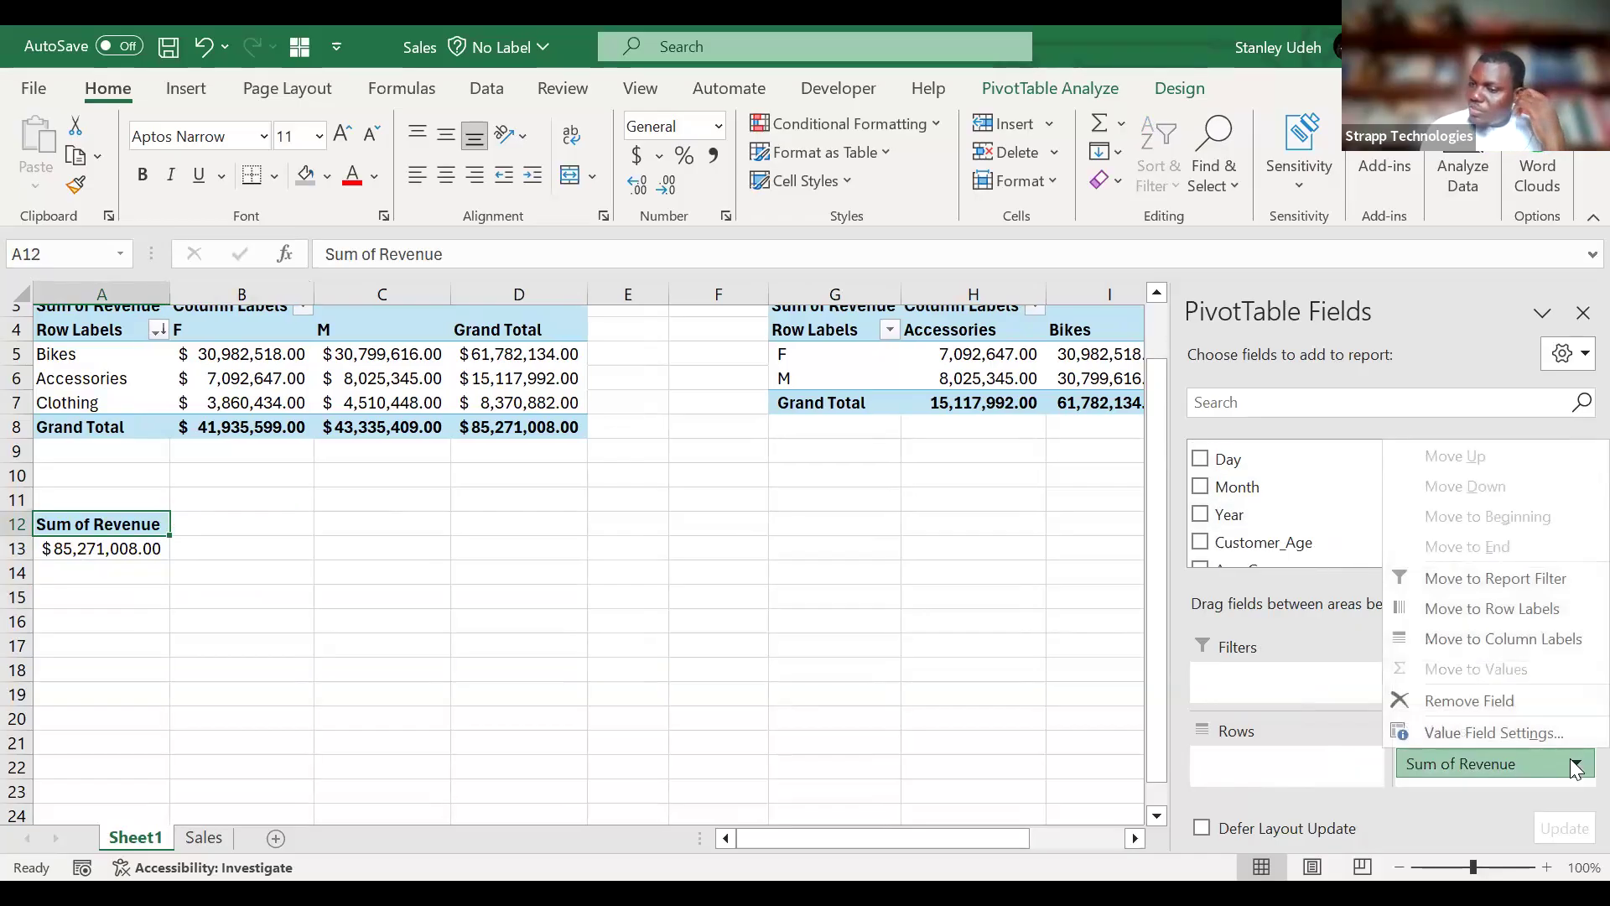
pyautogui.click(1503, 696)
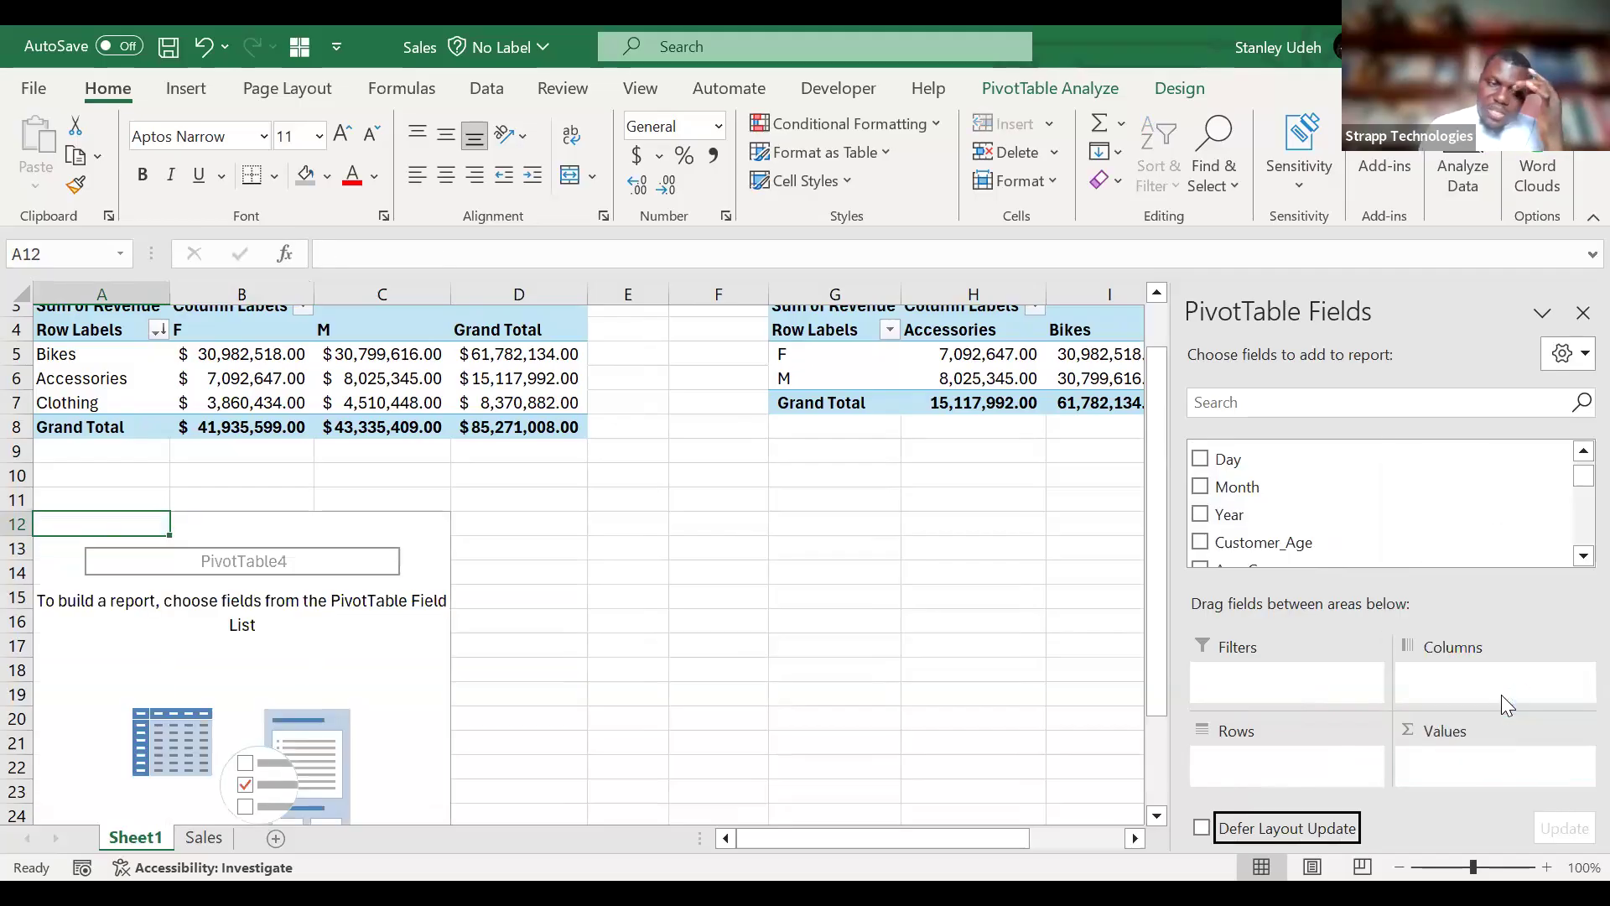
# Try Product as the row field of the empty PivotTable at A12 and look through the products.
pyautogui.scroll(-1, 331, 707)
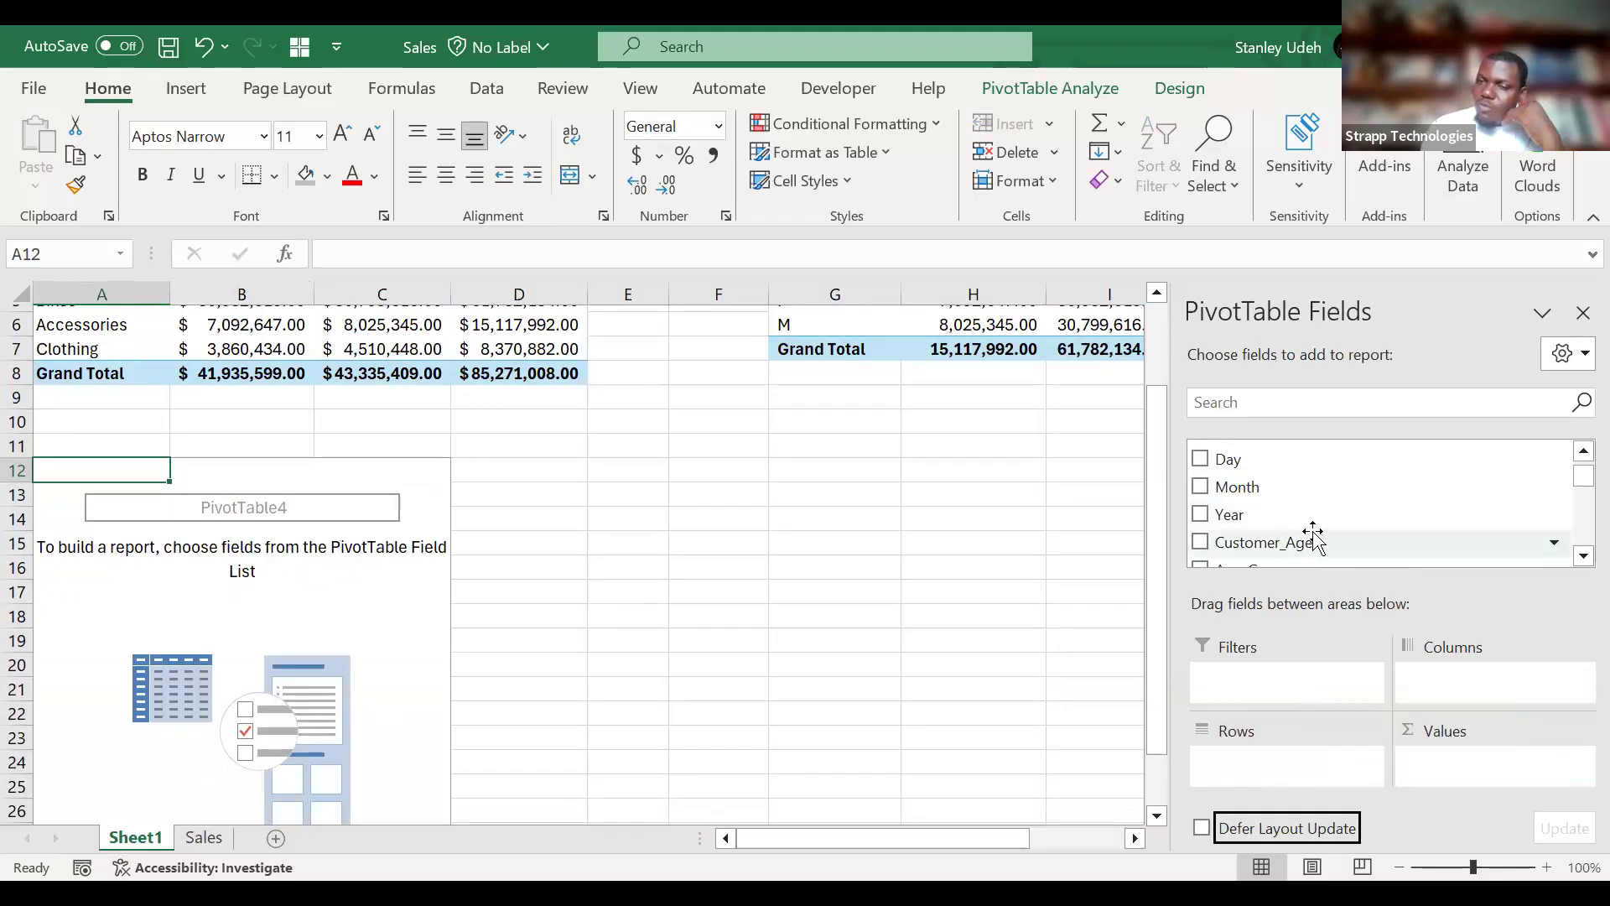
pyautogui.scroll(-2, 1342, 515)
pyautogui.scroll(-1, 1345, 518)
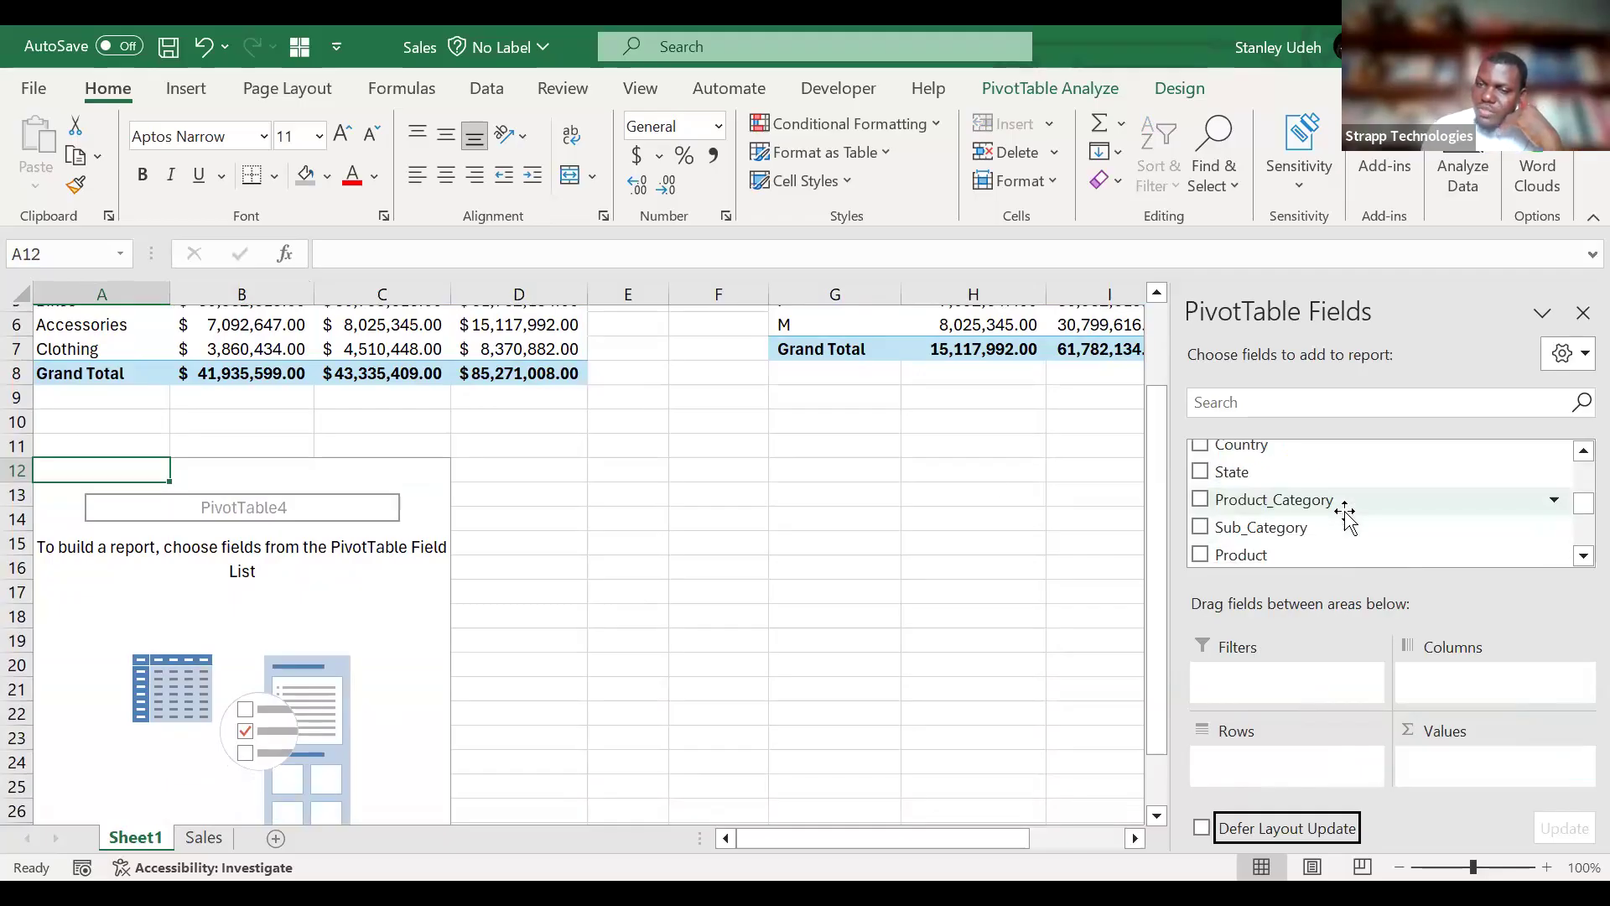
pyautogui.scroll(-1, 1345, 517)
pyautogui.moveTo(1342, 501); pyautogui.dragTo(1289, 768)
pyautogui.scroll(-4, 251, 646)
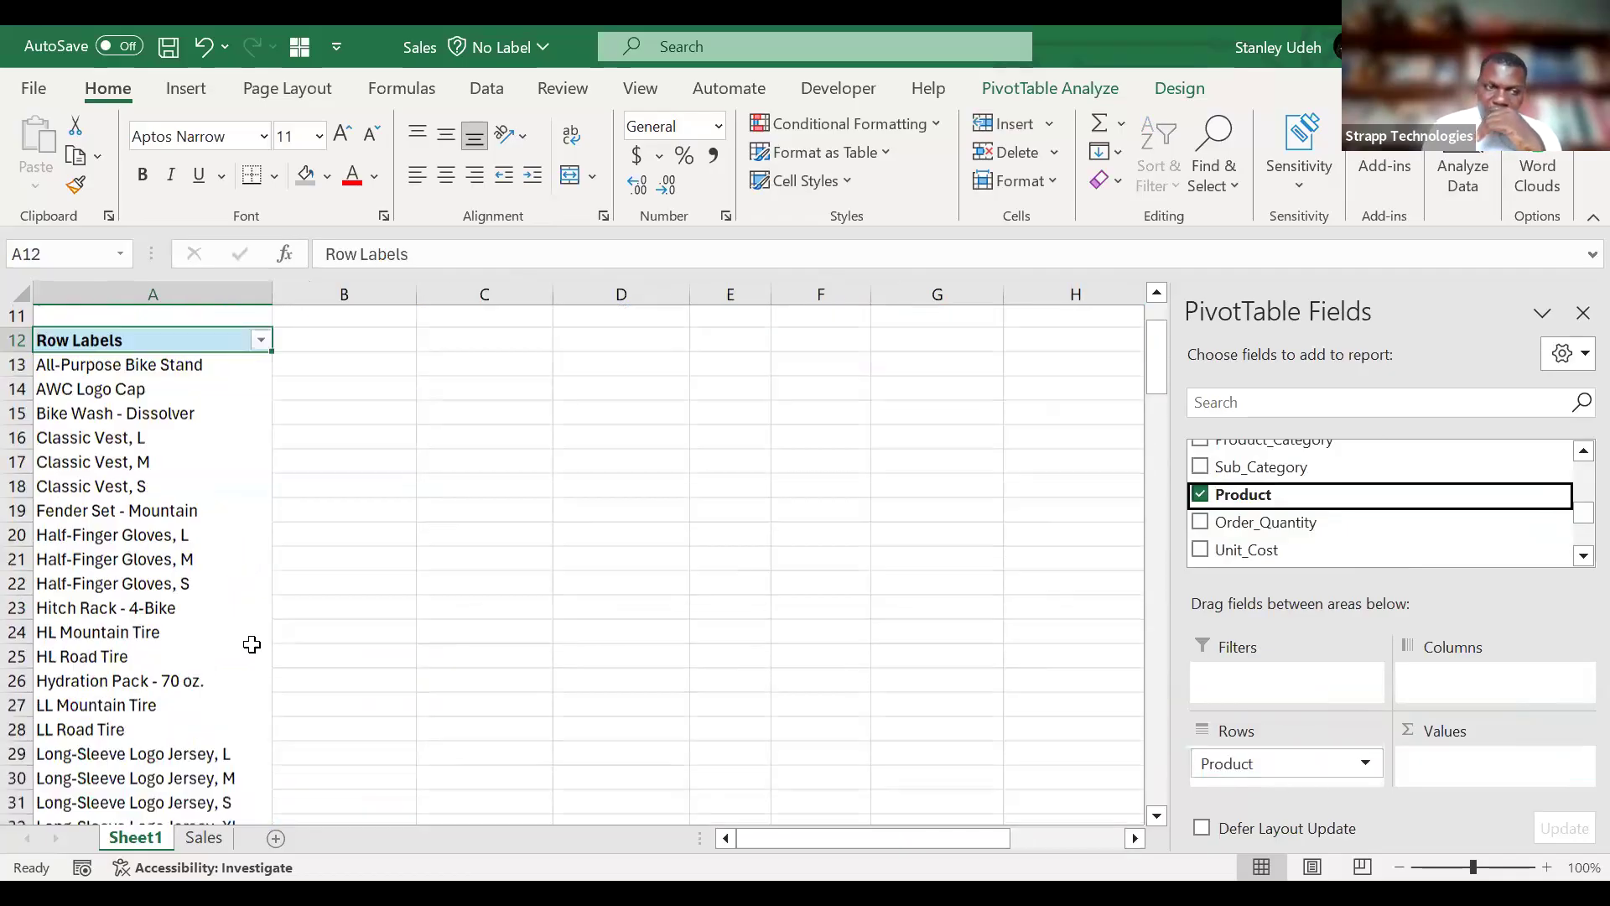
pyautogui.scroll(-12, 252, 645)
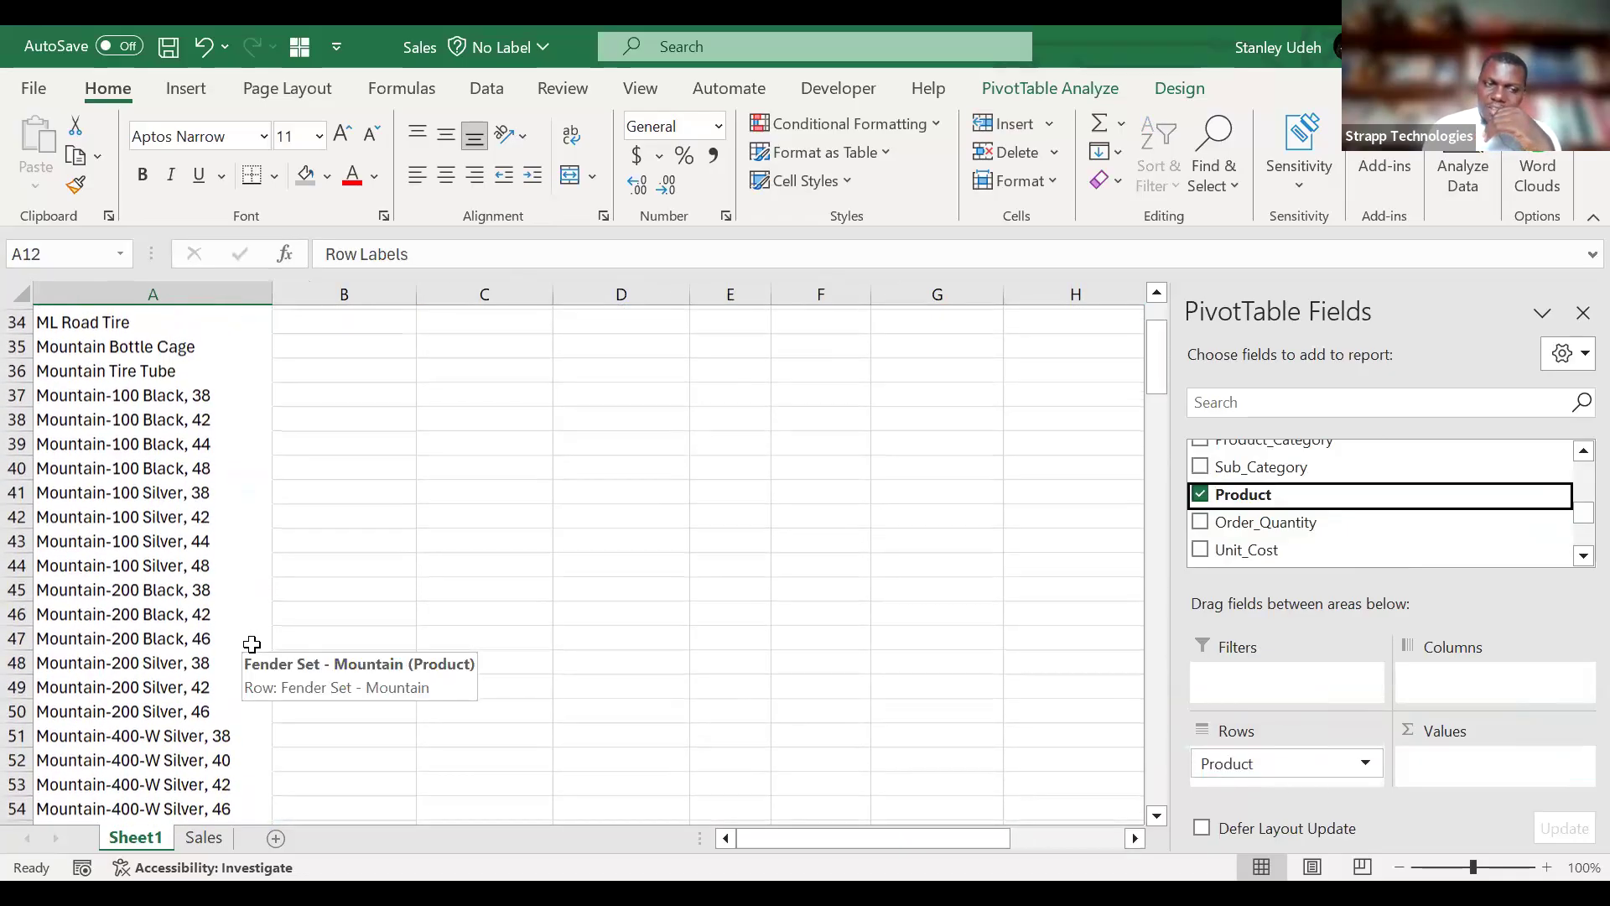
pyautogui.scroll(17, 252, 644)
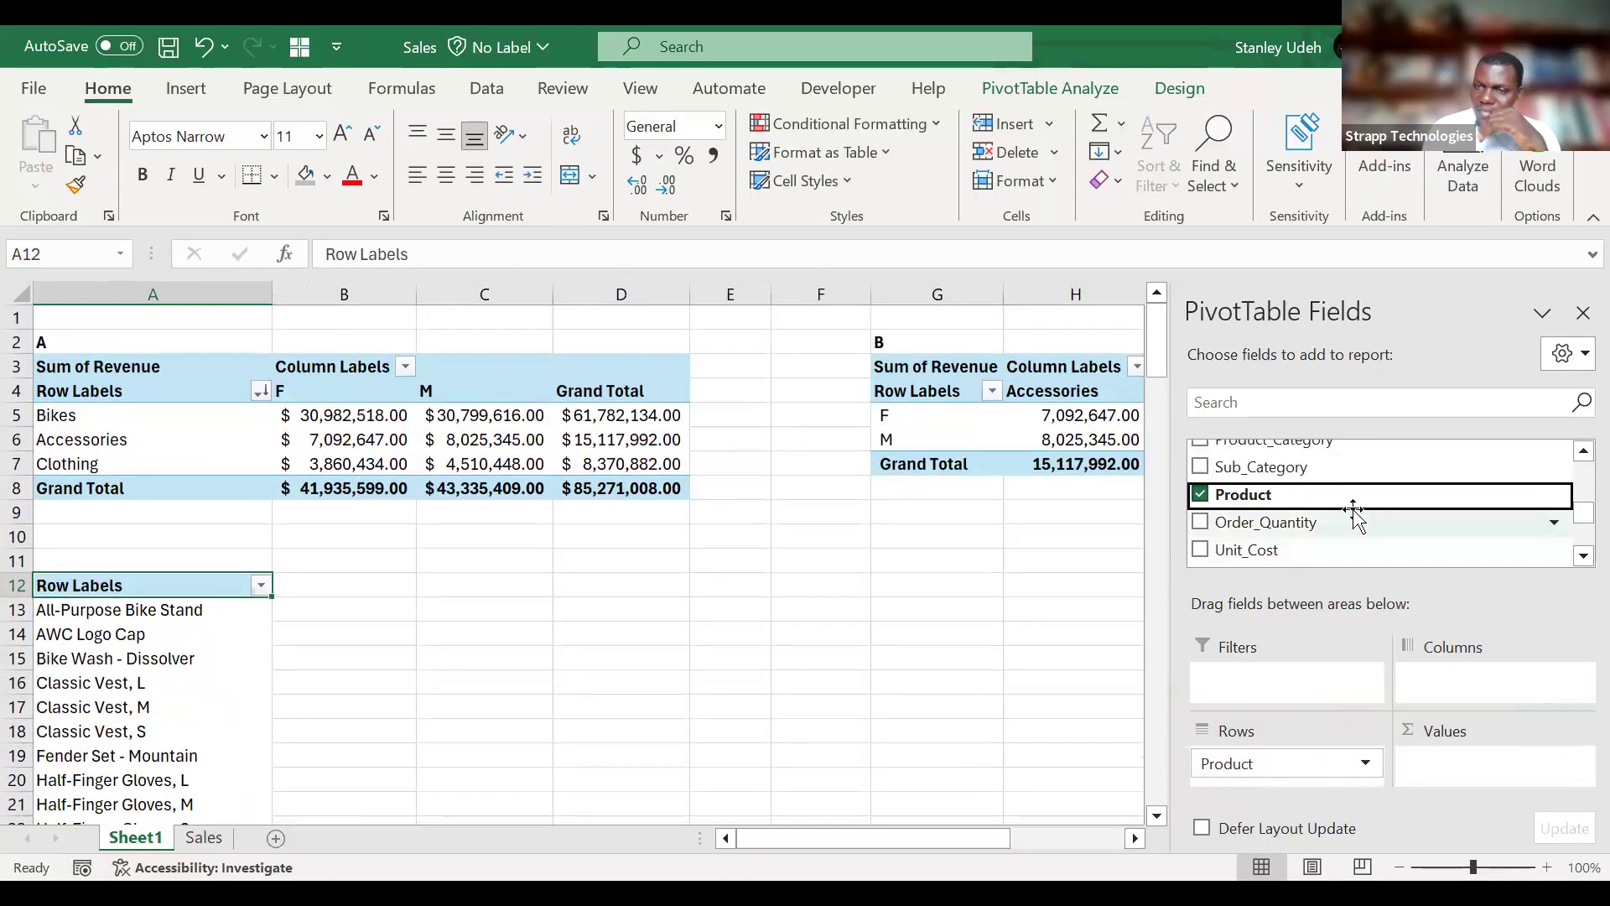
# Try Sub_Category in place of Product as the row field of the A12 PivotTable, and remove it after viewing.
pyautogui.moveTo(1340, 467); pyautogui.dragTo(1296, 797)
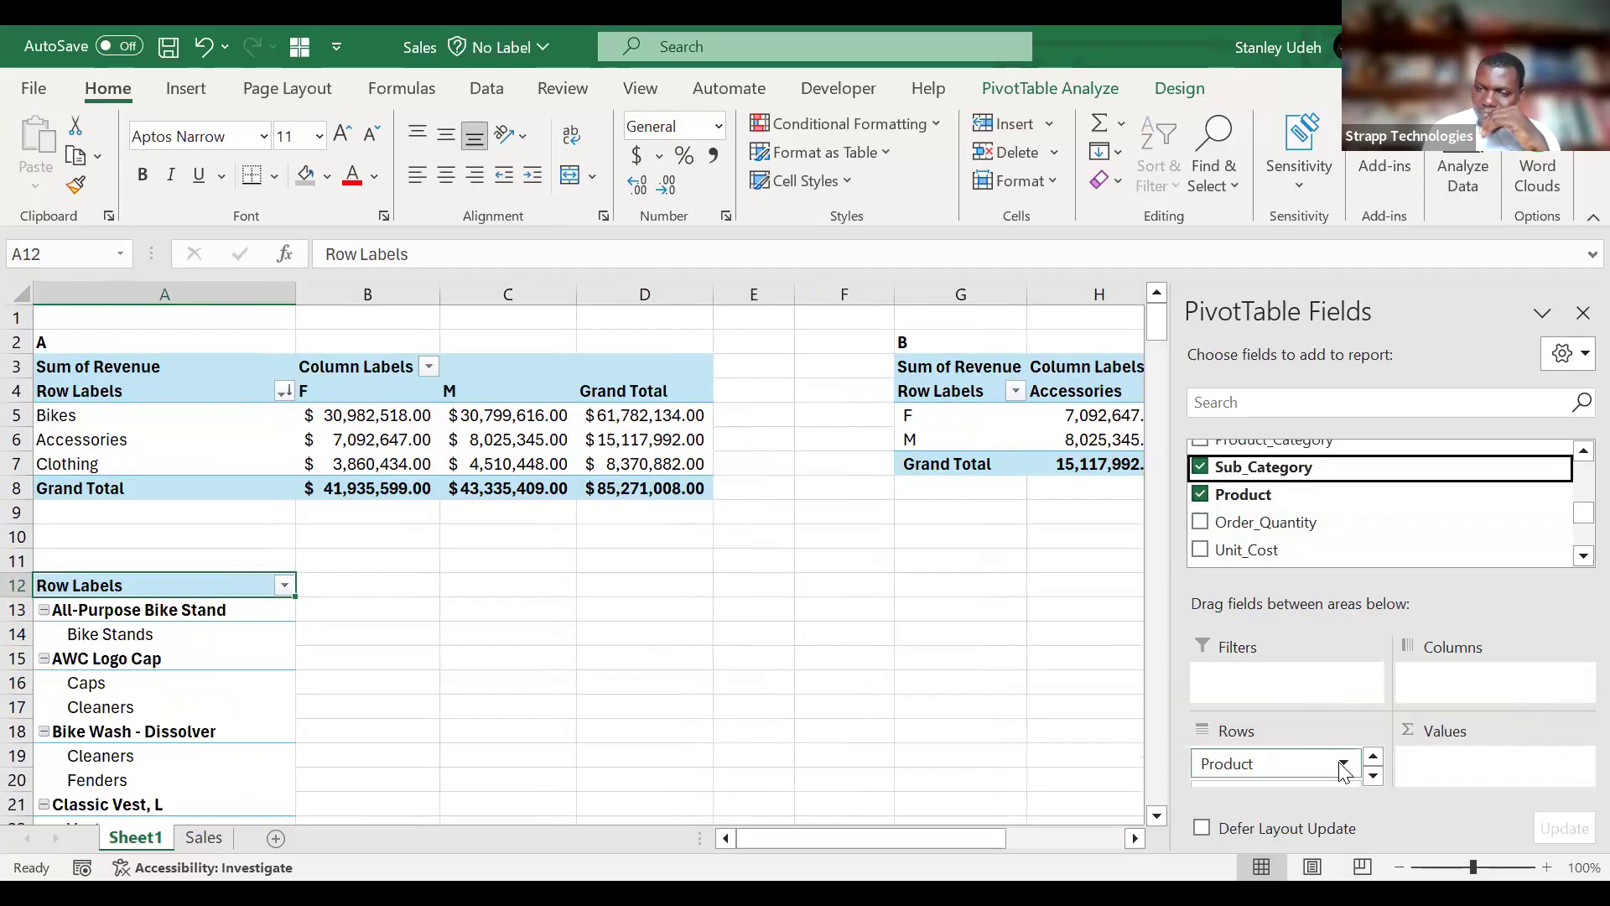
pyautogui.click(1344, 765)
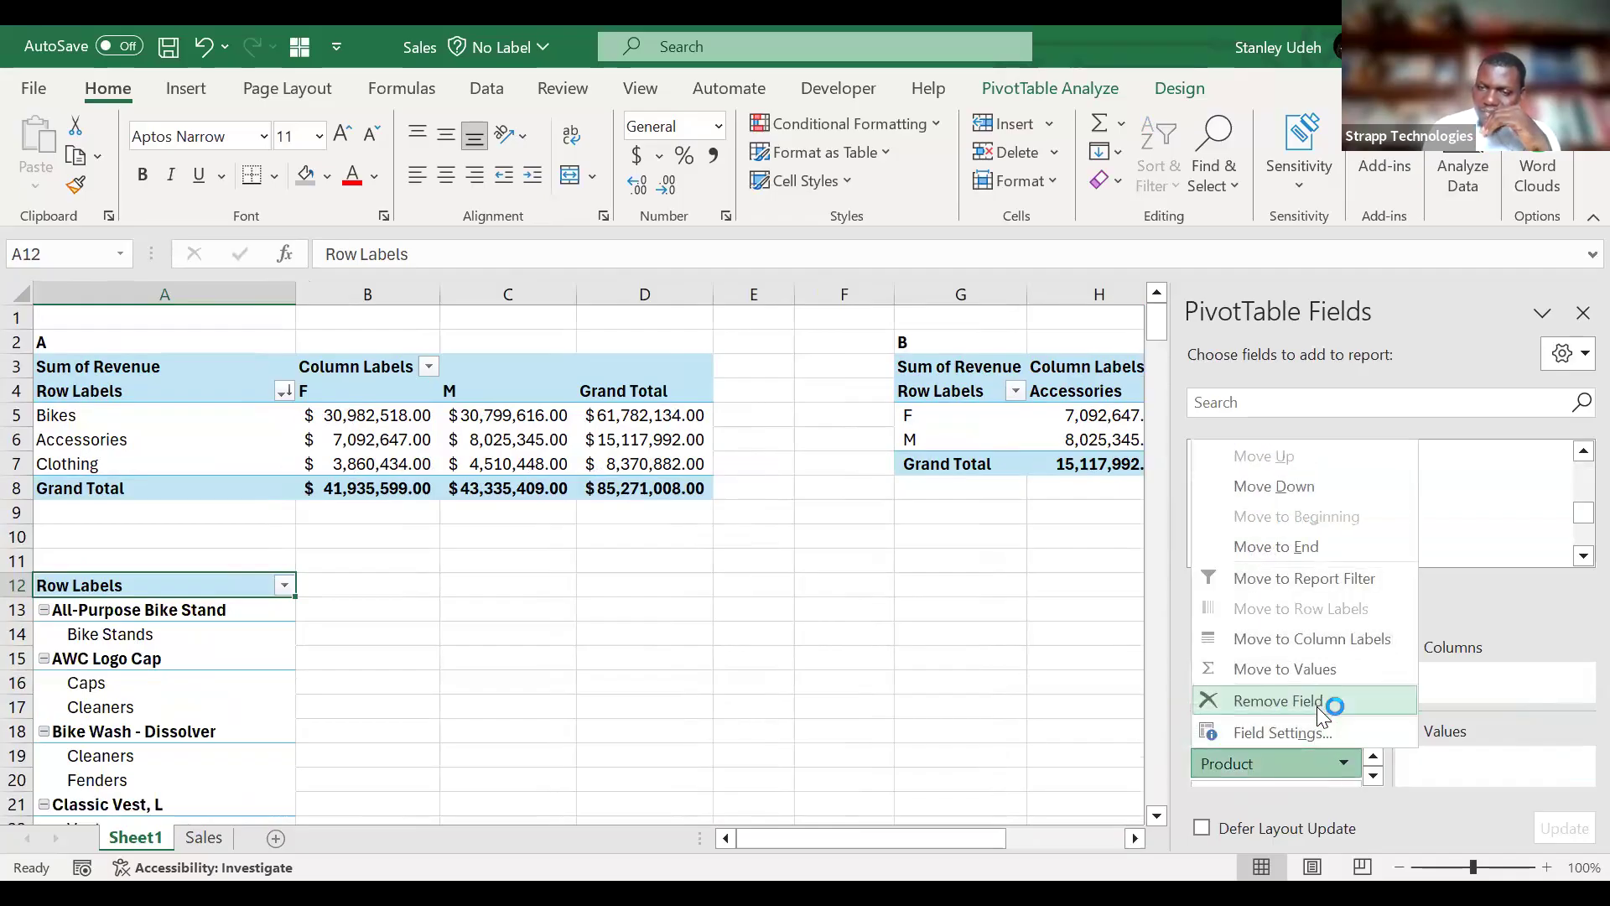
pyautogui.press('Escape')
pyautogui.moveTo(1270, 763); pyautogui.dragTo(345, 722)
pyautogui.scroll(-4, 347, 721)
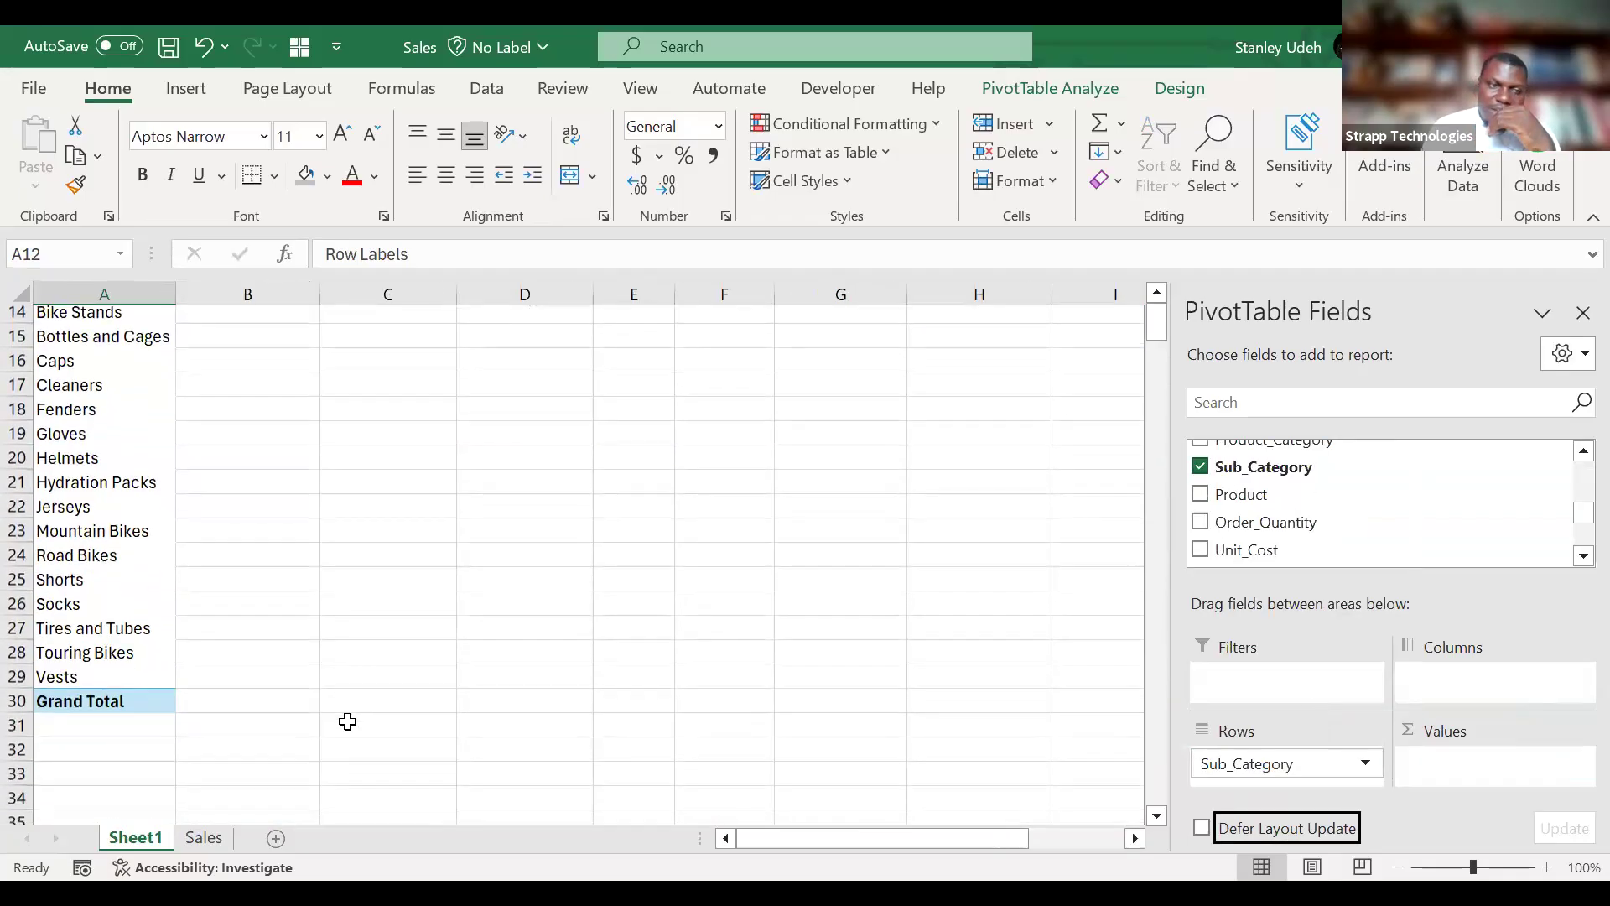
pyautogui.scroll(1, 348, 722)
pyautogui.moveTo(1286, 762); pyautogui.dragTo(1387, 546)
# Add Product_Category as the row field of the PivotTable at A12.
pyautogui.scroll(-2, 1387, 546)
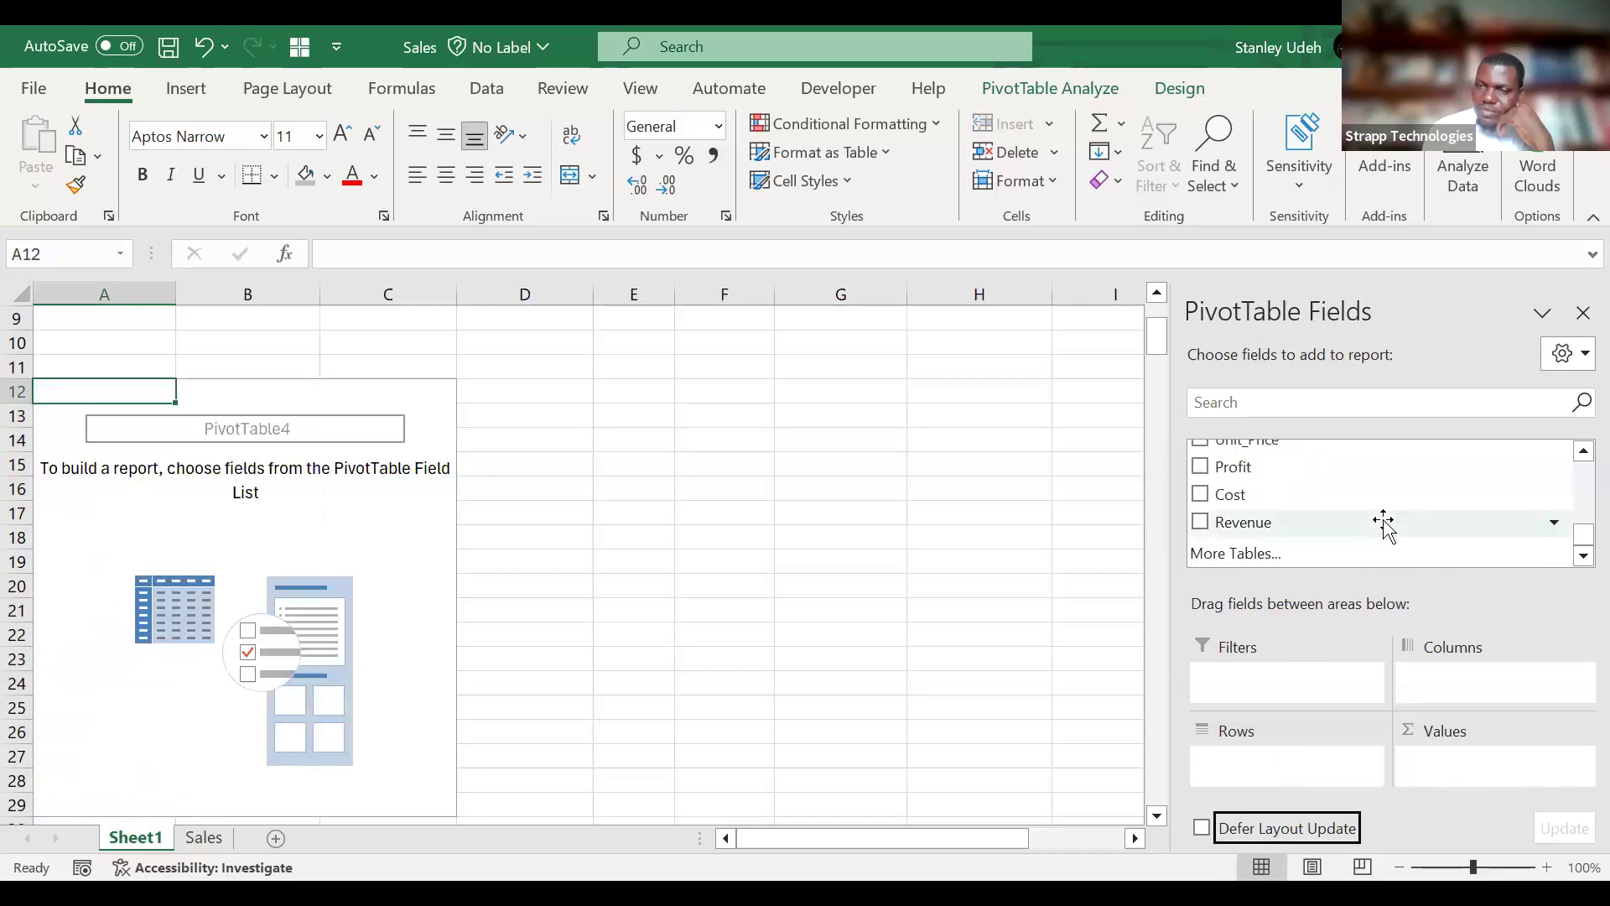
pyautogui.scroll(2, 1385, 523)
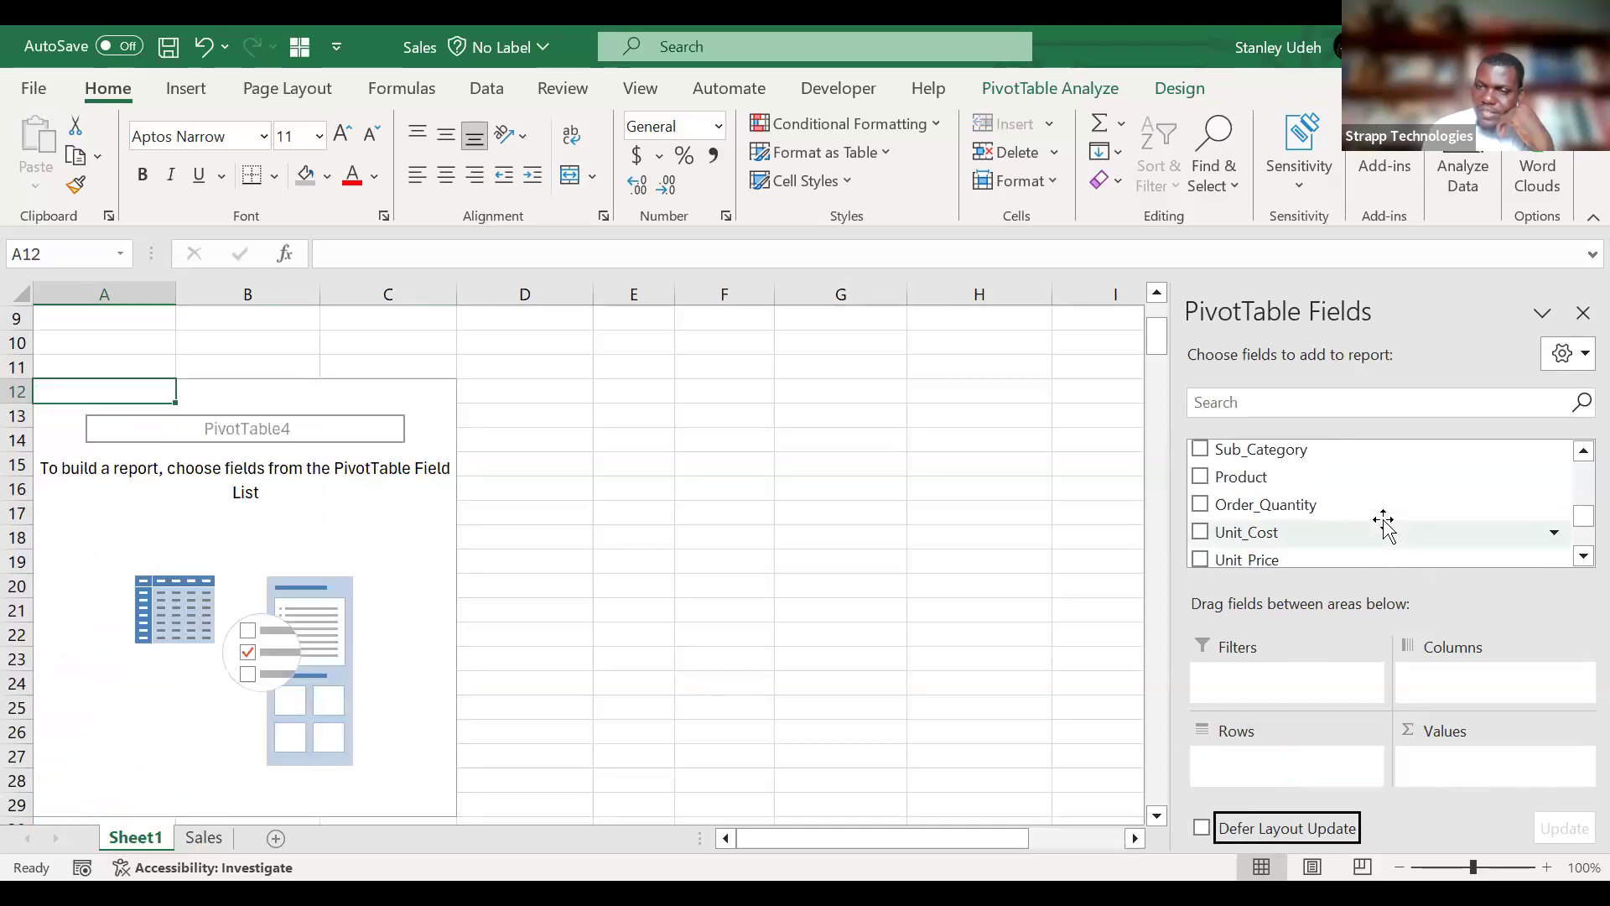
pyautogui.scroll(2, 1383, 524)
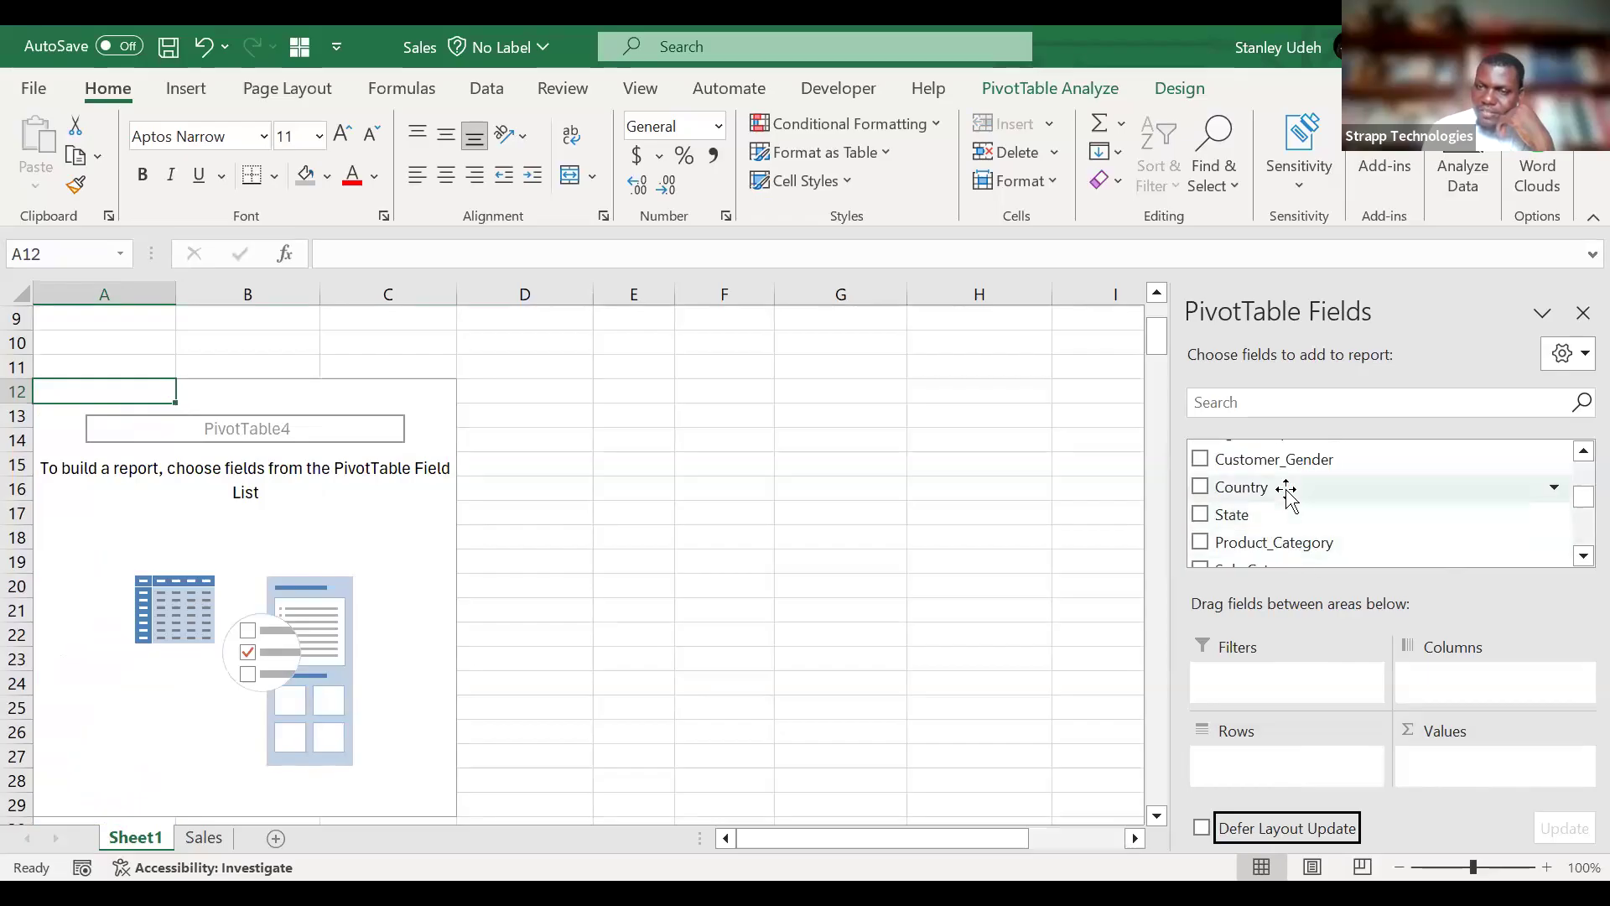
pyautogui.moveTo(1327, 554); pyautogui.dragTo(1292, 777)
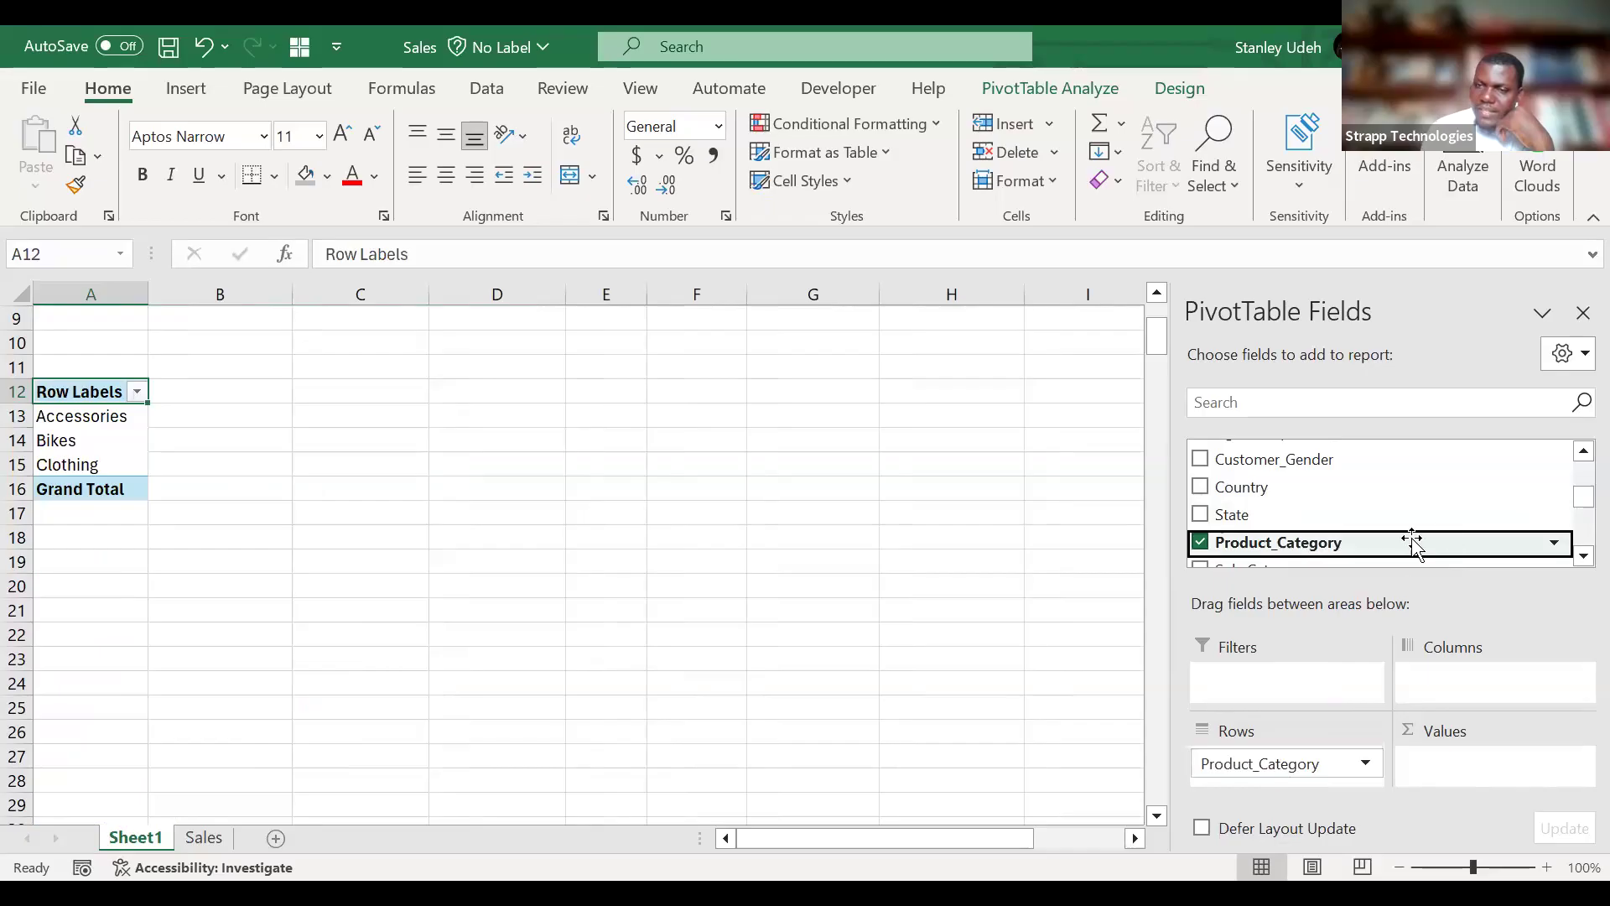
# Add the sums of Revenue, Cost and Profit as values, in that order, to the PivotTable at A12.
pyautogui.scroll(-4, 1466, 514)
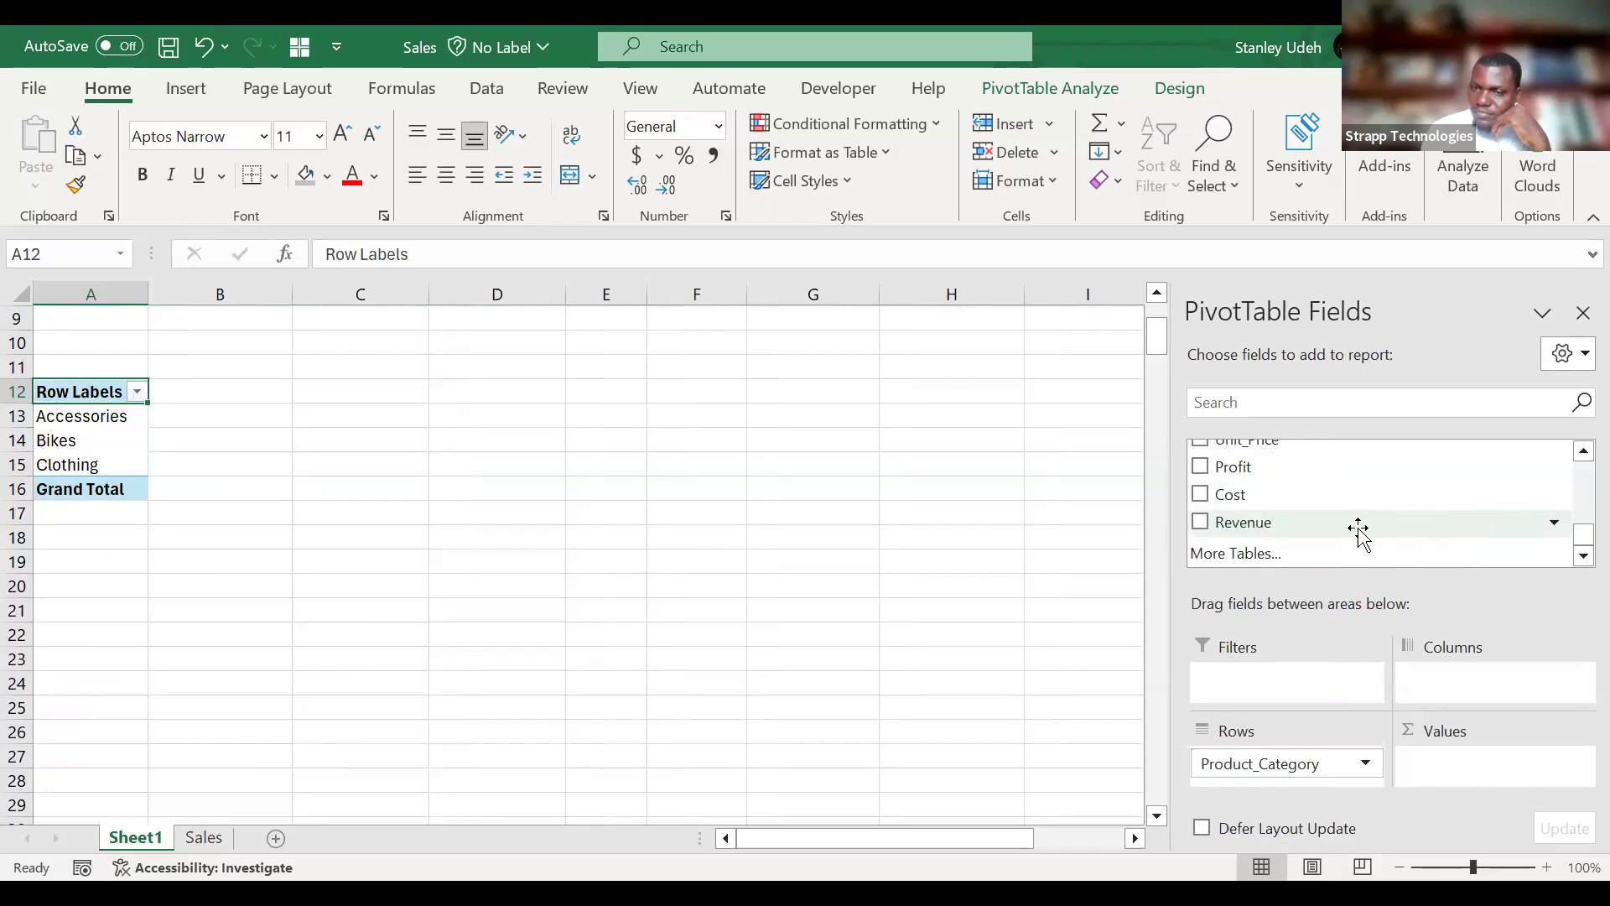
pyautogui.moveTo(1359, 529); pyautogui.dragTo(1520, 790)
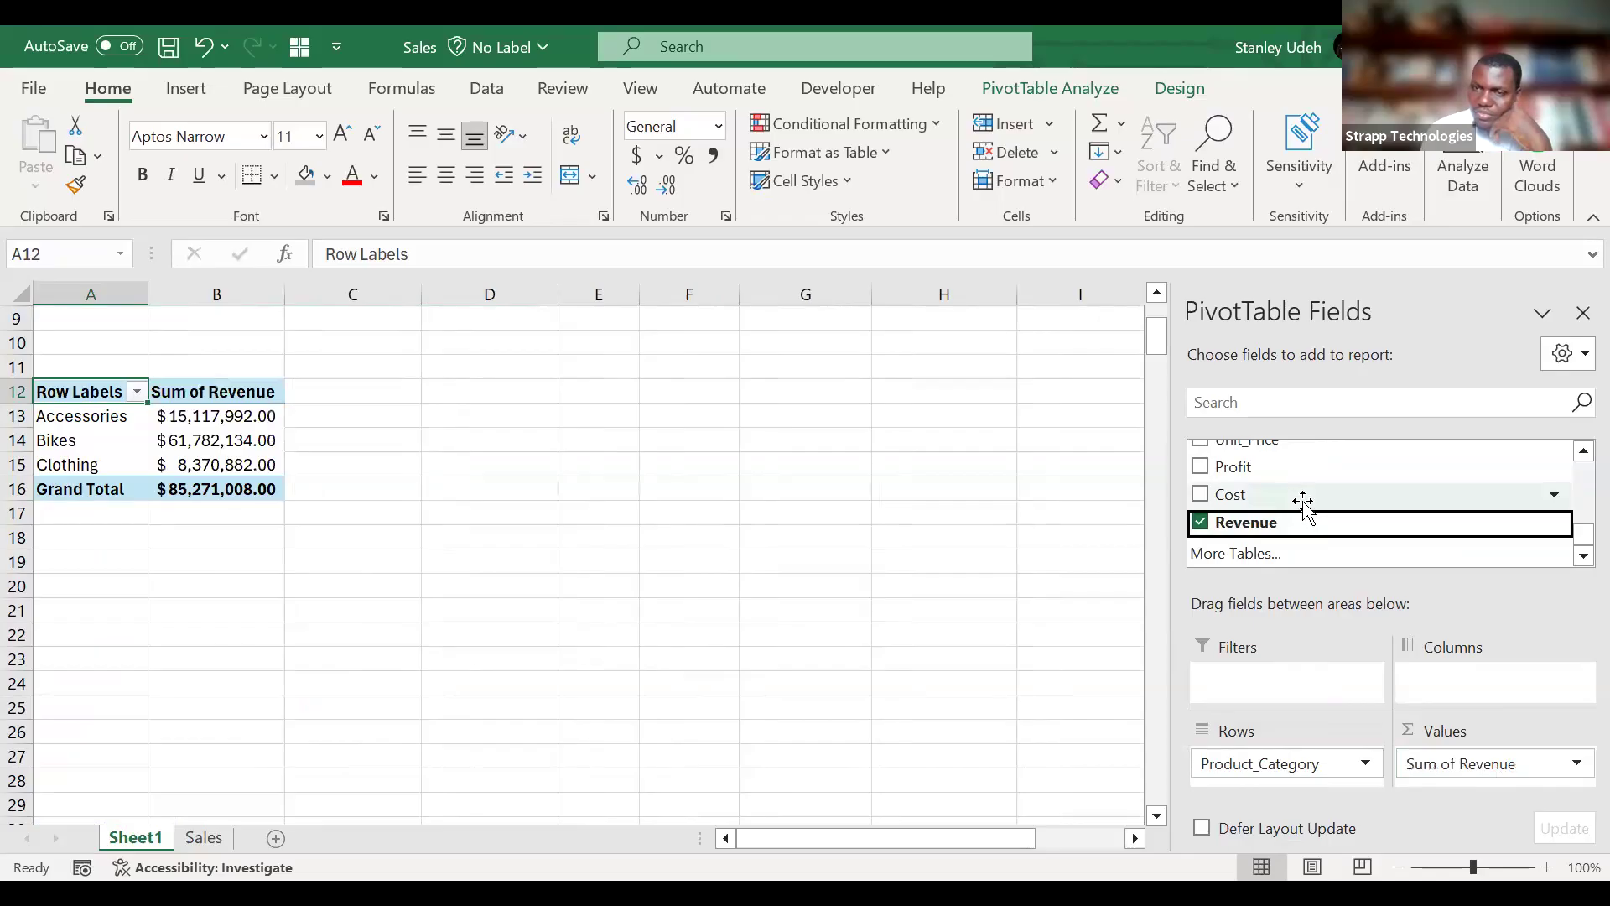
pyautogui.moveTo(1303, 501); pyautogui.dragTo(1494, 782)
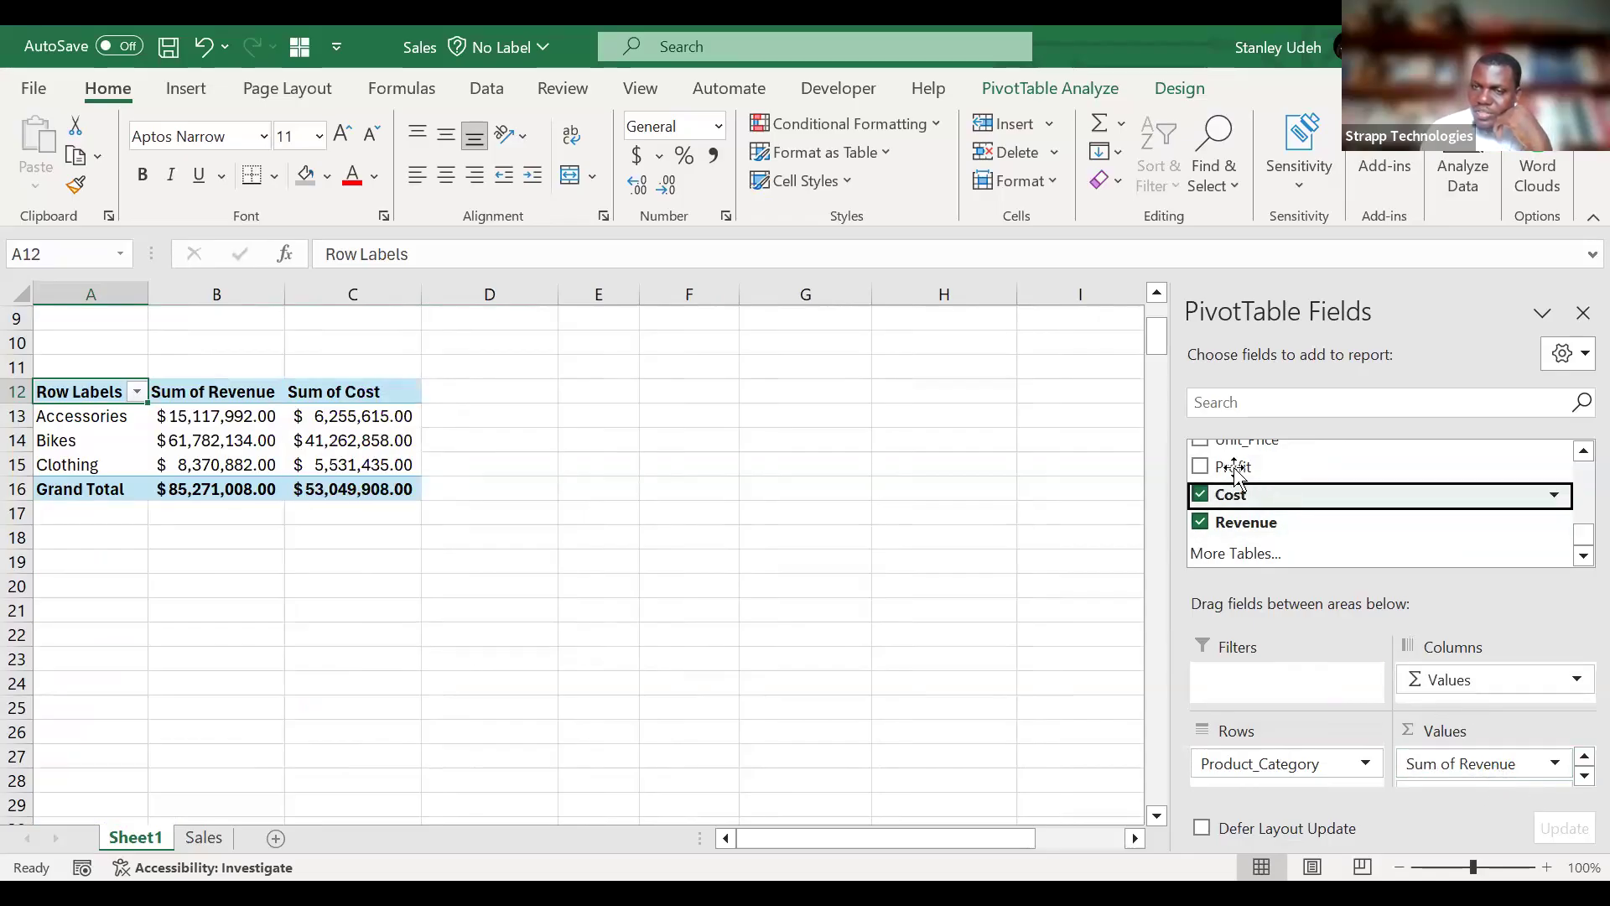
pyautogui.click(1201, 467)
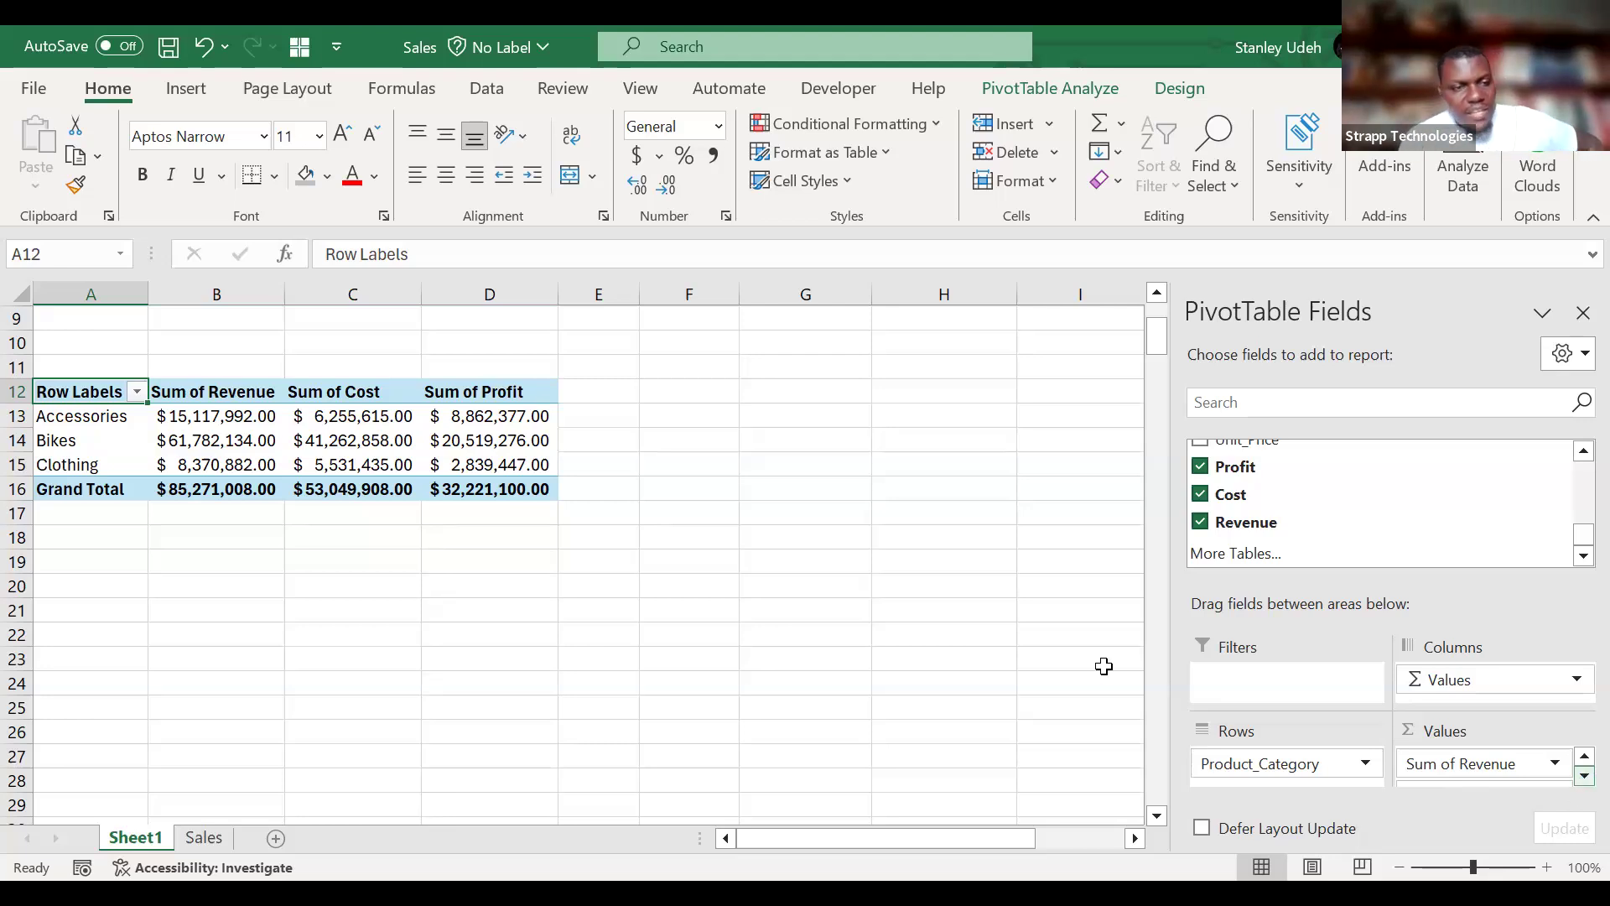
# Sort the product categories in the A12 PivotTable in descending order by Sum of Revenue.
pyautogui.click(136, 392)
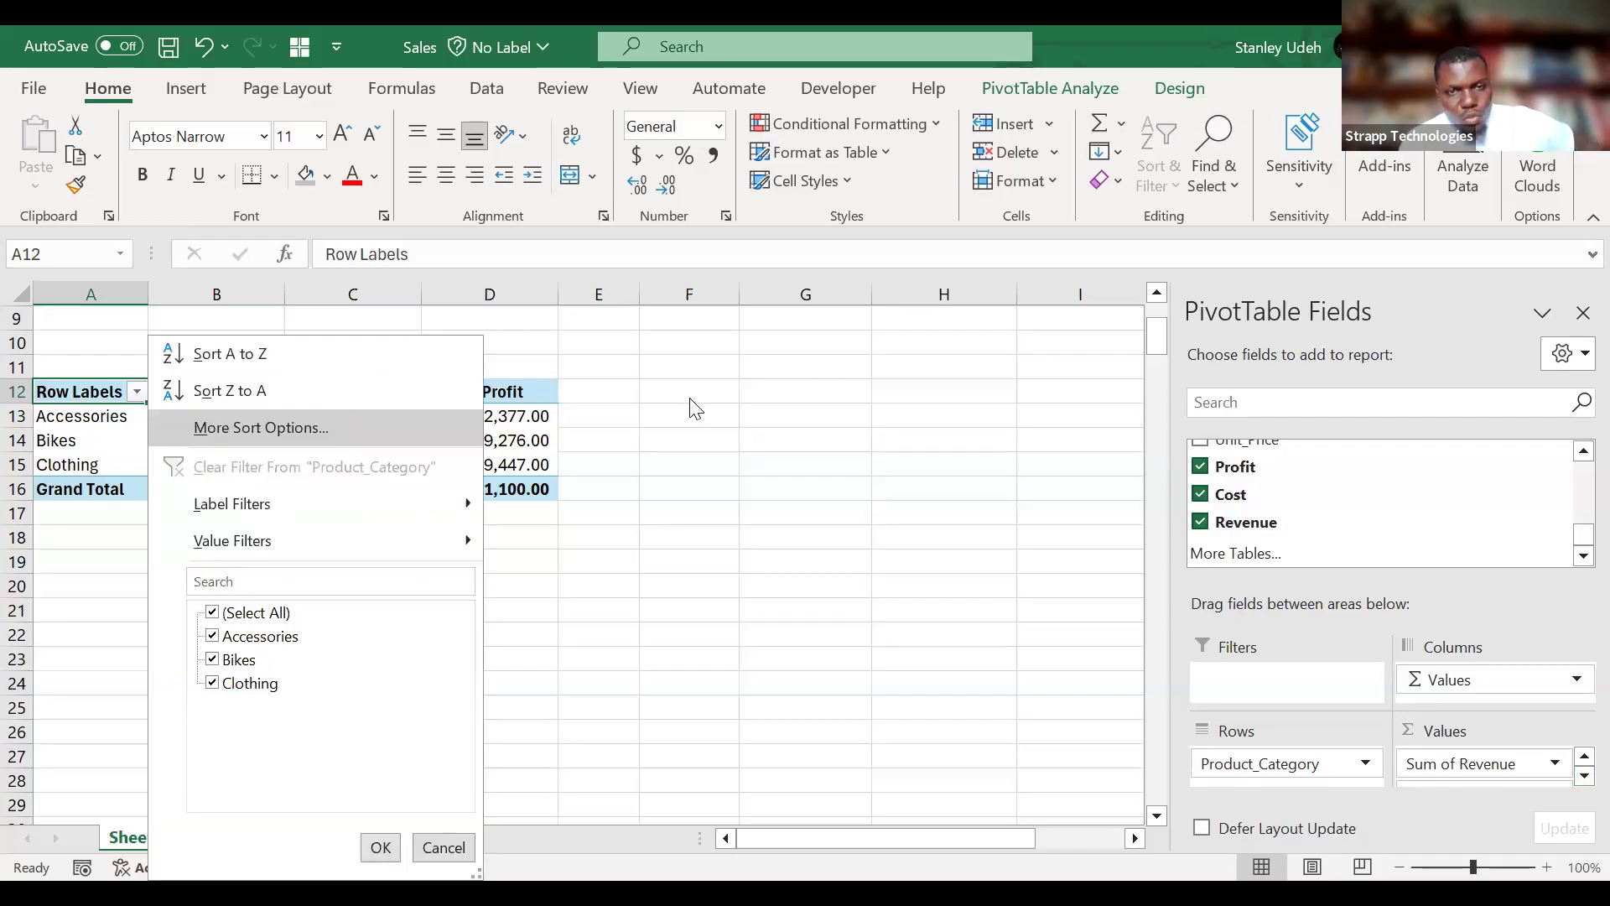
pyautogui.press('Return')
pyautogui.click(662, 291)
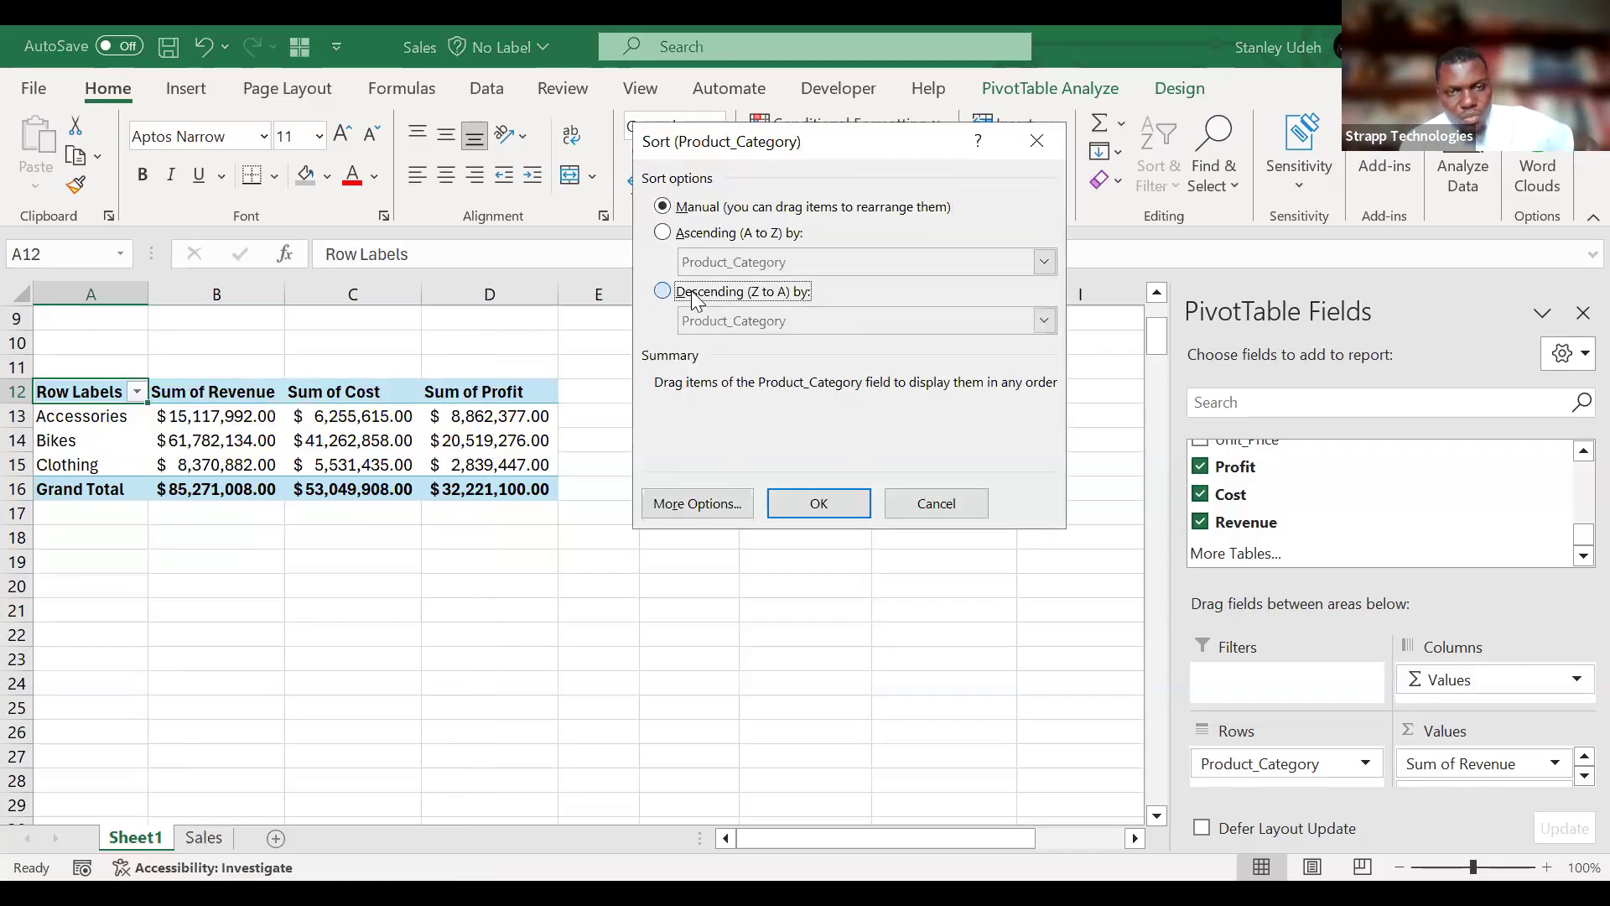
pyautogui.click(933, 322)
pyautogui.click(801, 356)
pyautogui.click(805, 503)
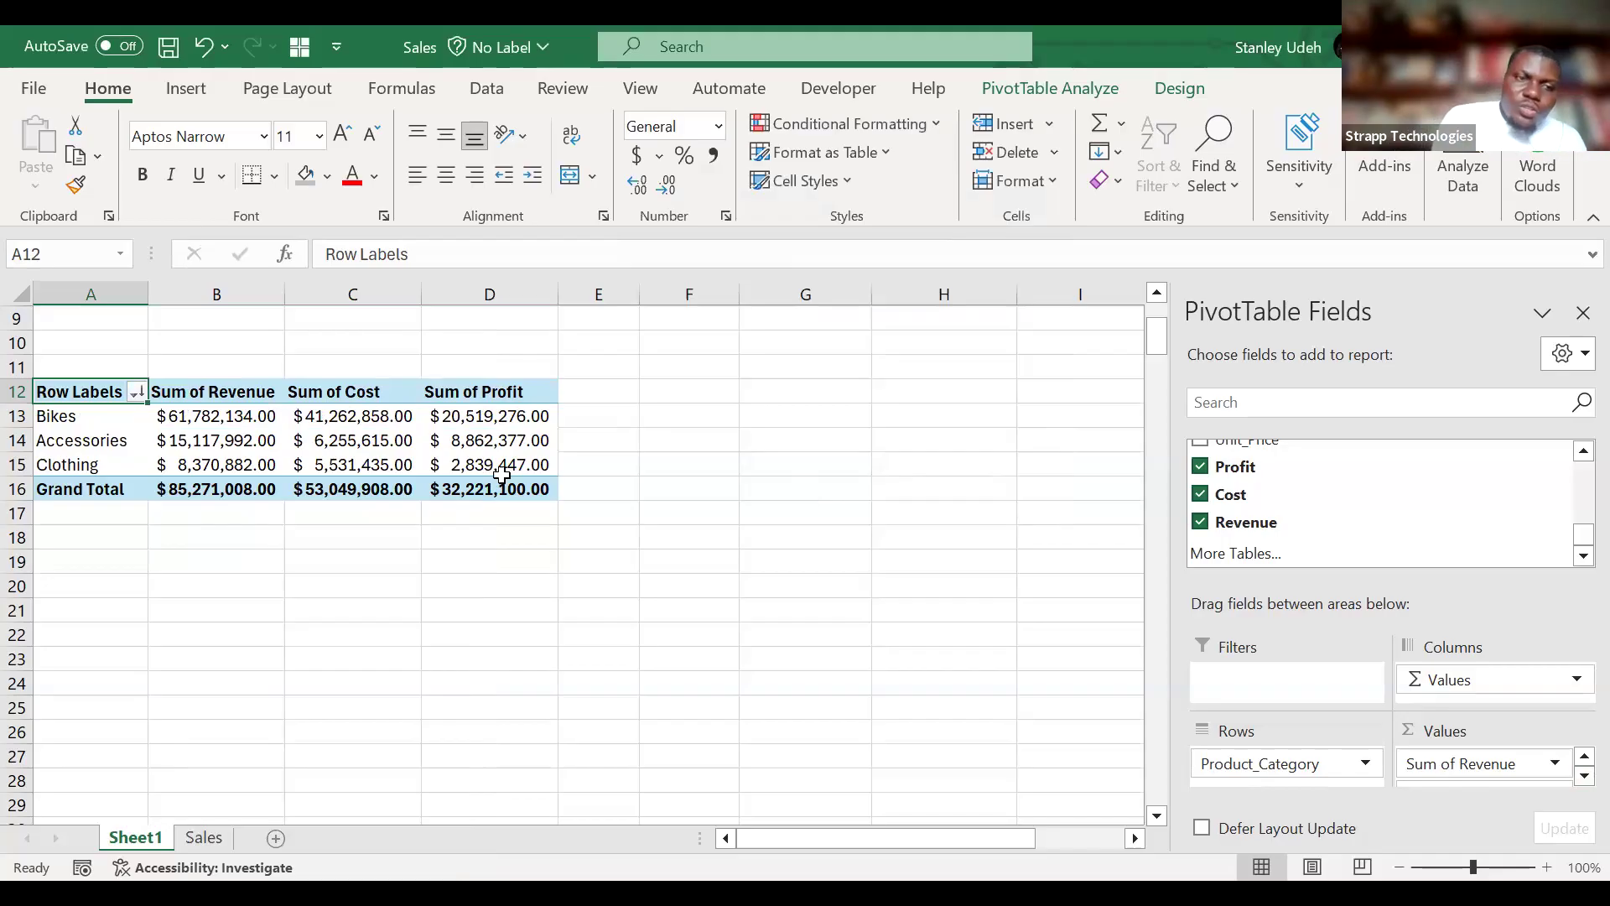
# Examine the revenue, cost and profit figures per product category in the A12 PivotTable.
pyautogui.moveTo(223, 416); pyautogui.dragTo(220, 492)
pyautogui.click(175, 441)
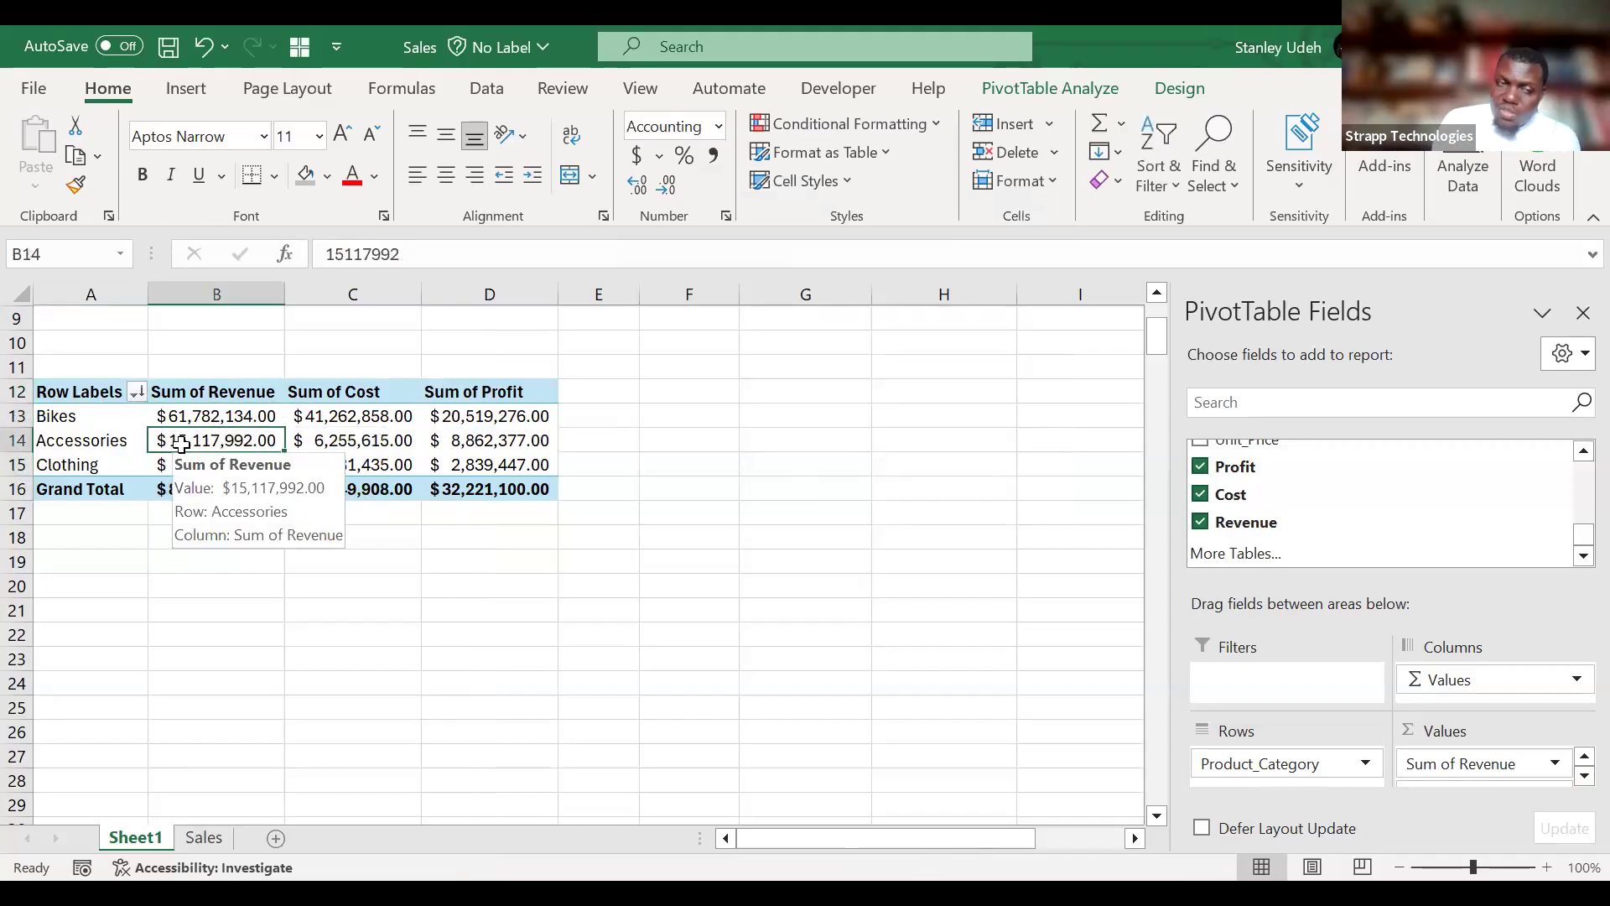
pyautogui.click(352, 420)
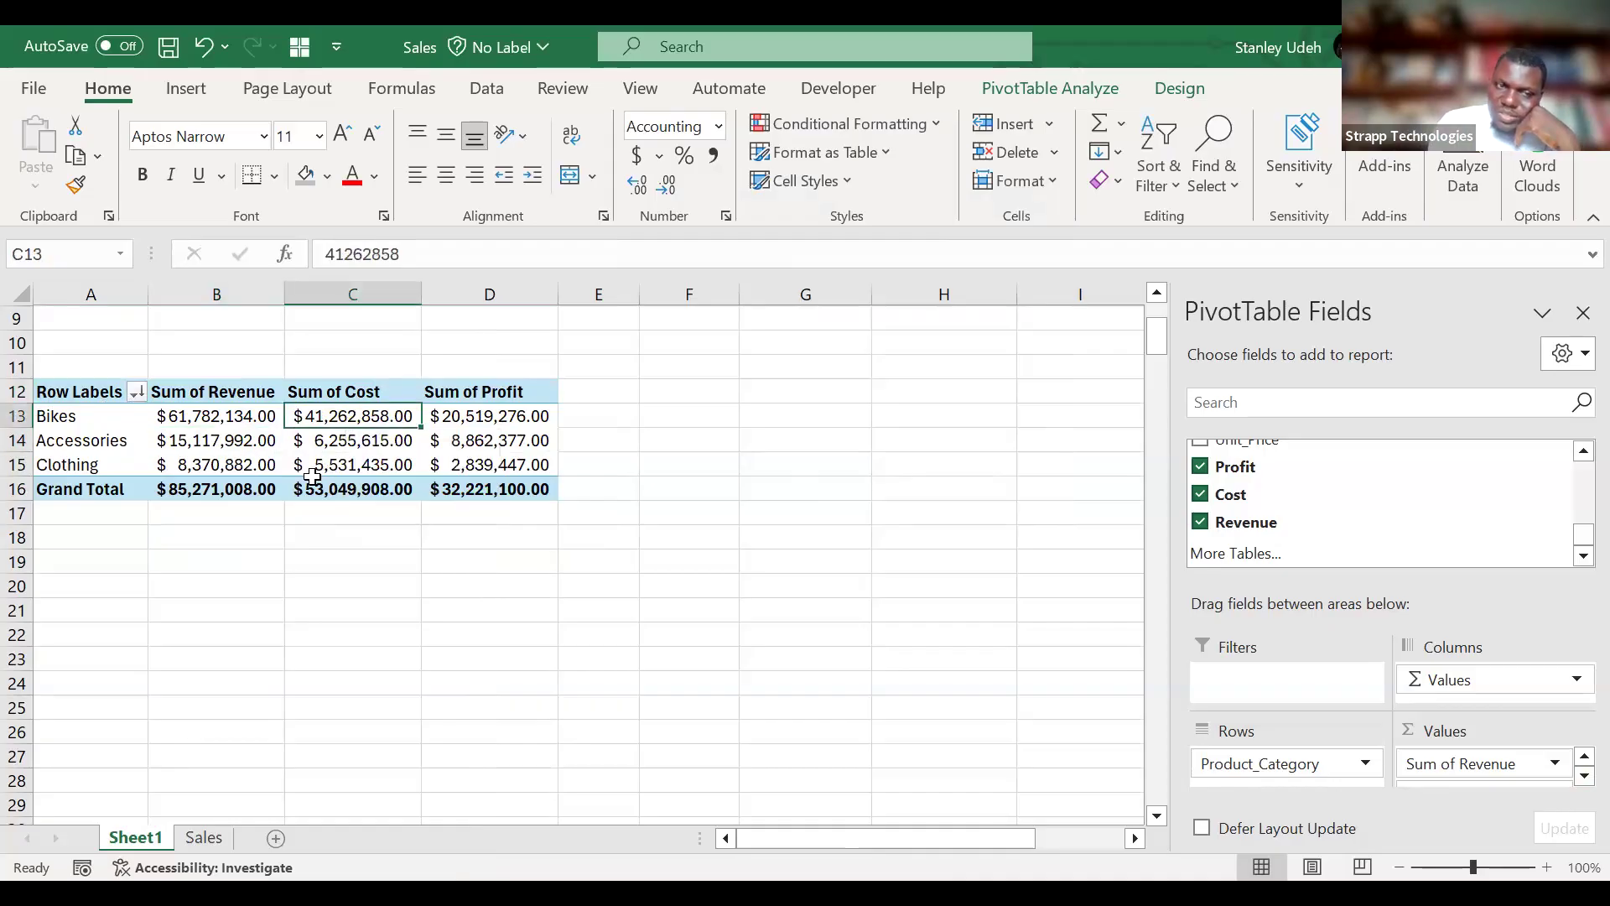
pyautogui.click(512, 421)
pyautogui.keyDown('shift'); pyautogui.click(508, 466); pyautogui.keyUp('shift')
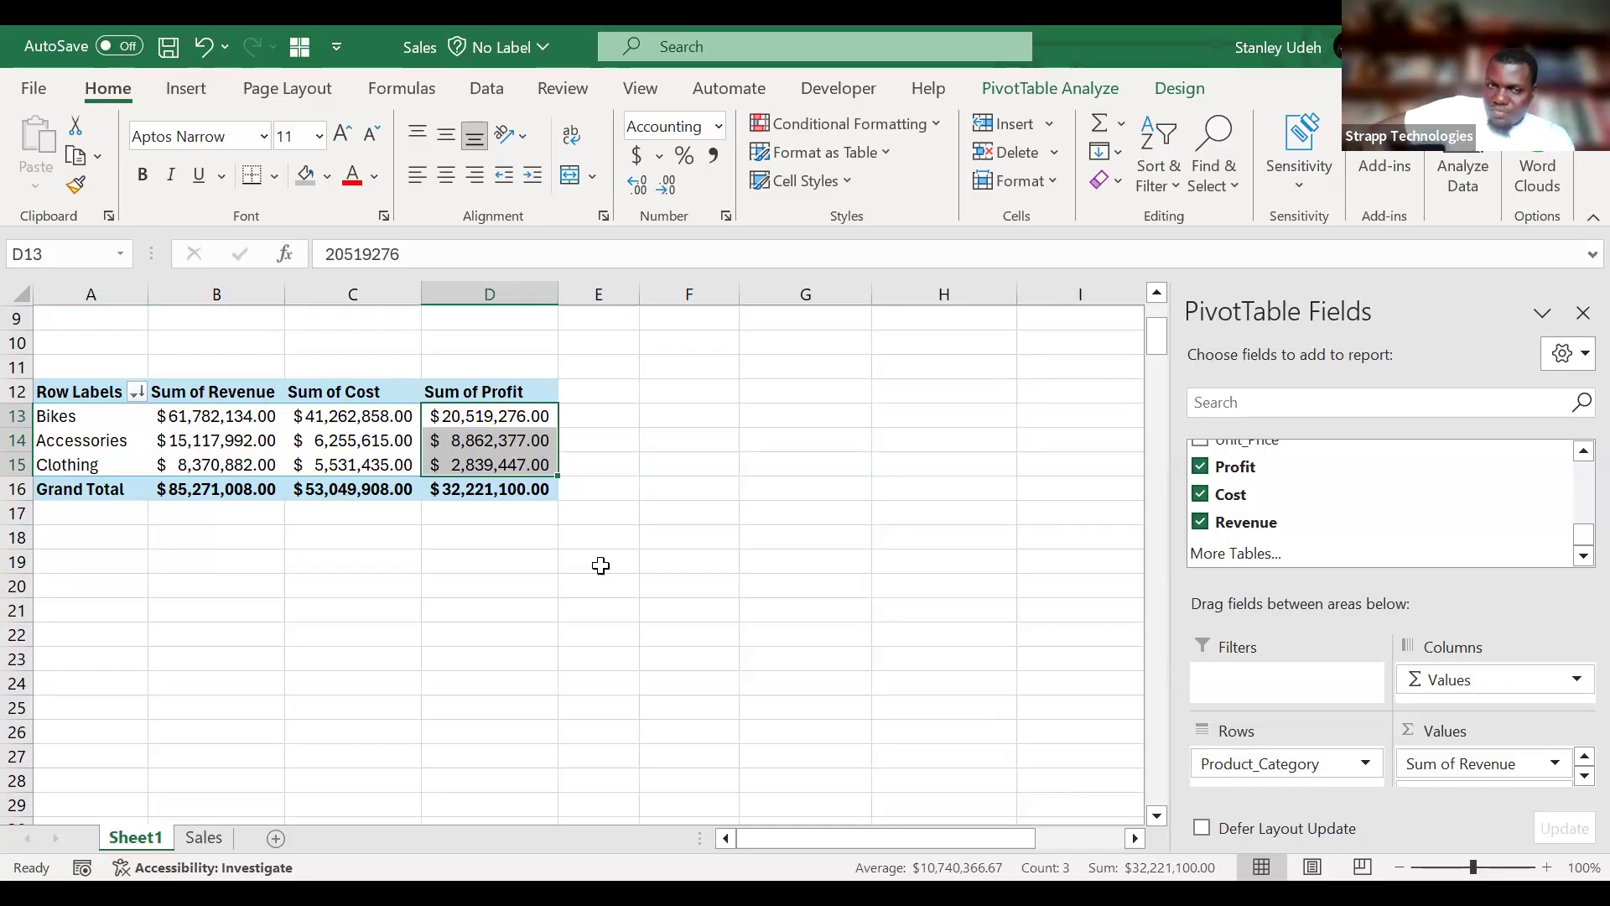
# Calculate the Bikes profit margin in F13 by dividing the Bikes Sum of Profit by its Sum of Revenue.
pyautogui.click(712, 406)
pyautogui.write('=')
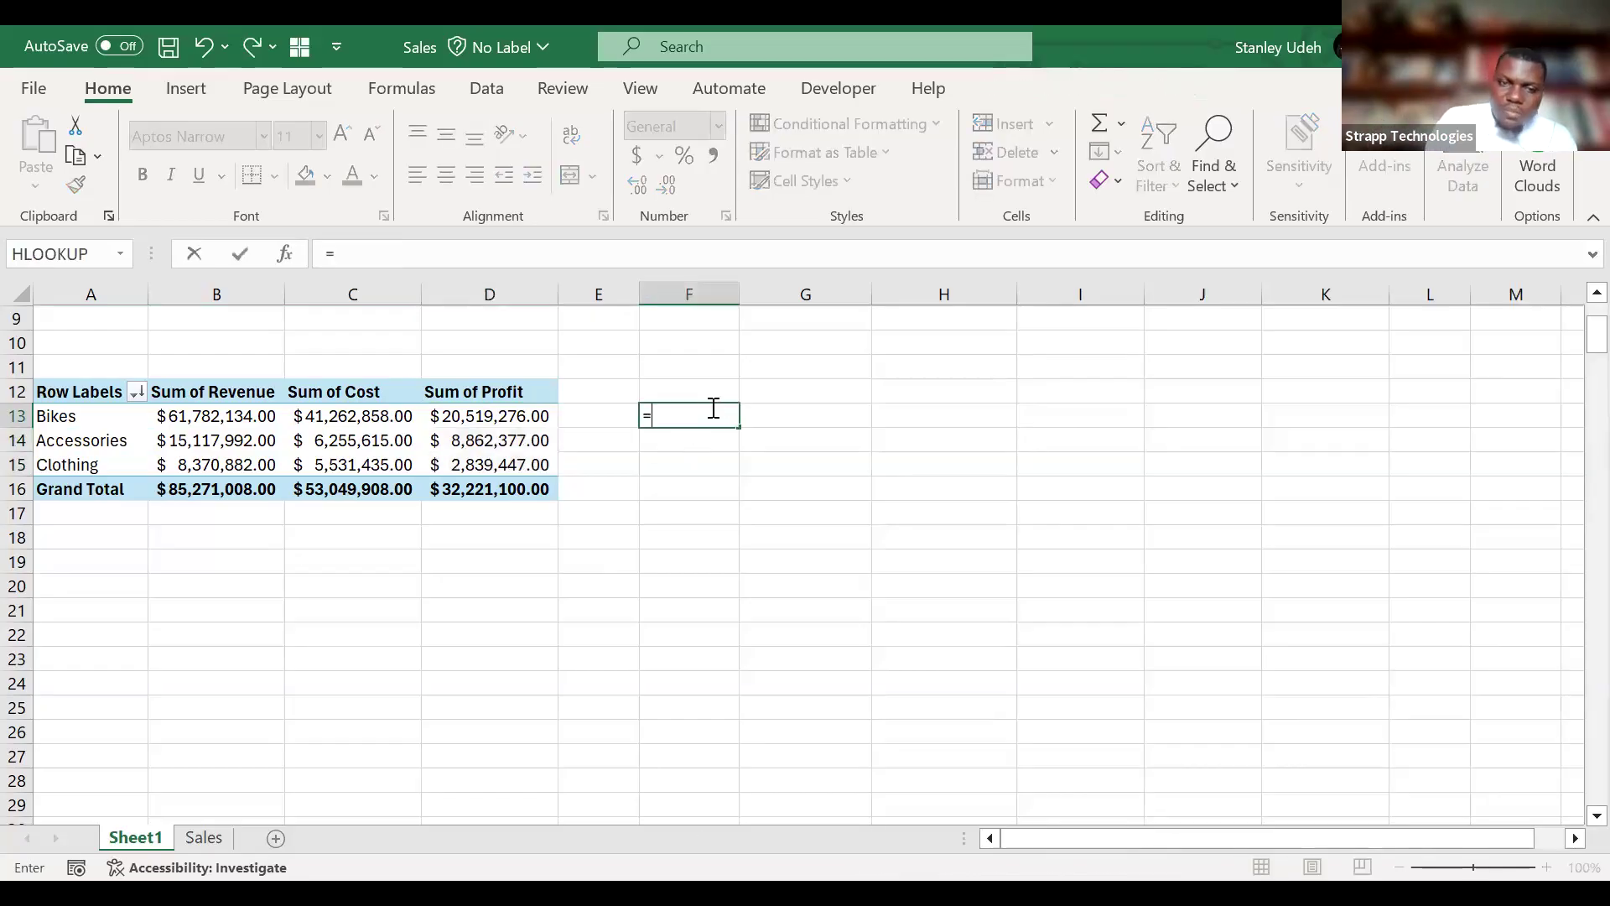
pyautogui.click(498, 414)
pyautogui.write('/')
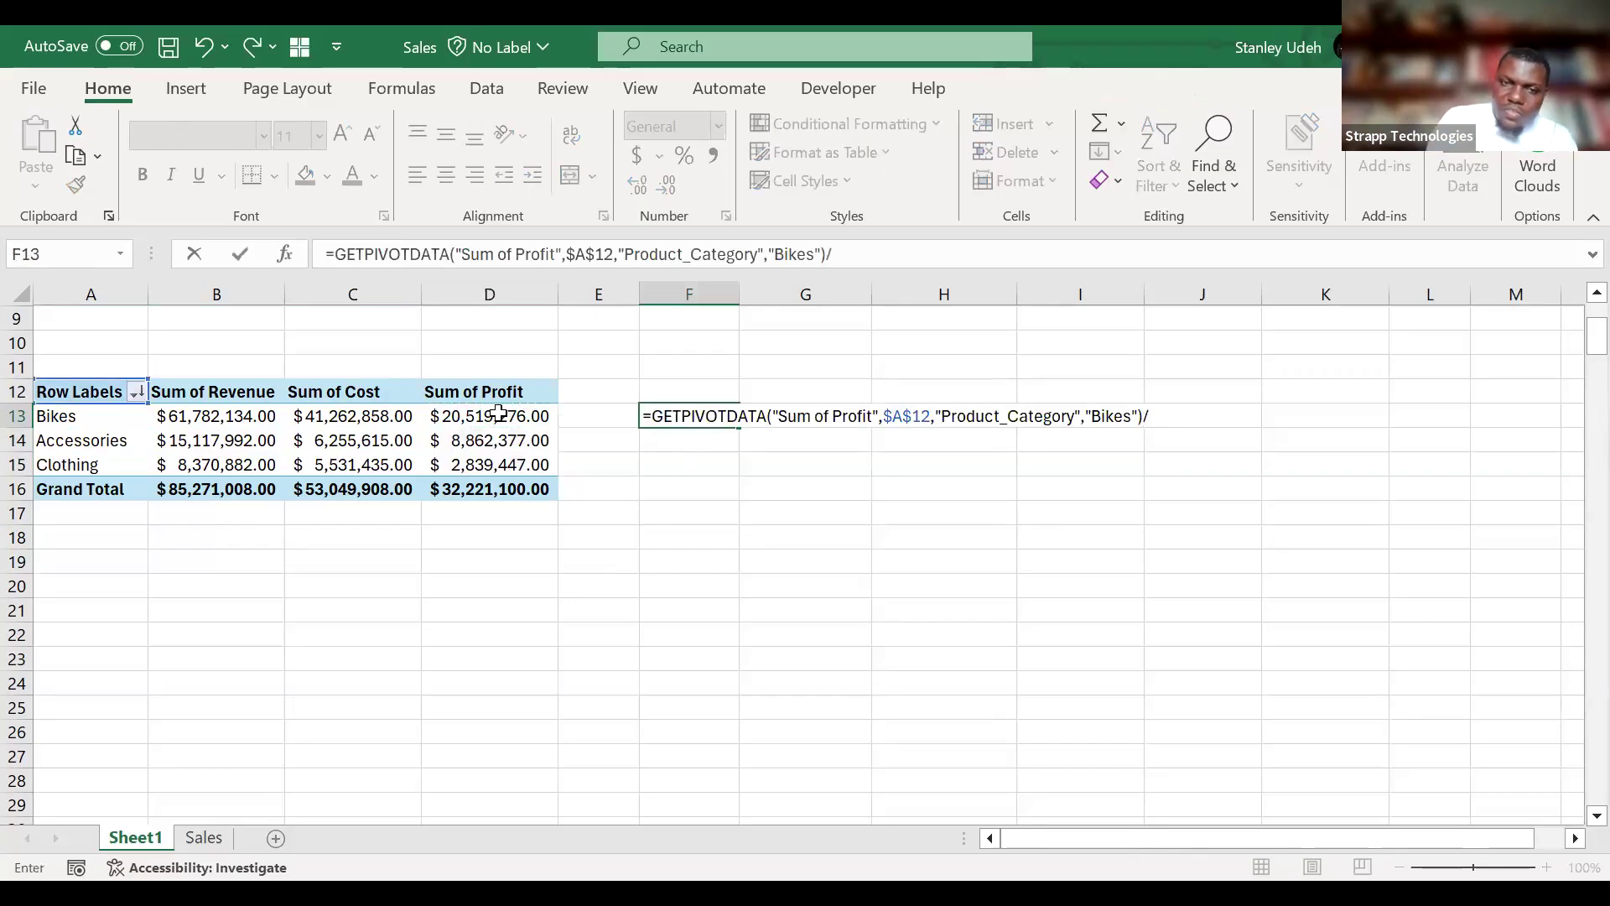
pyautogui.click(188, 416)
pyautogui.press('Return')
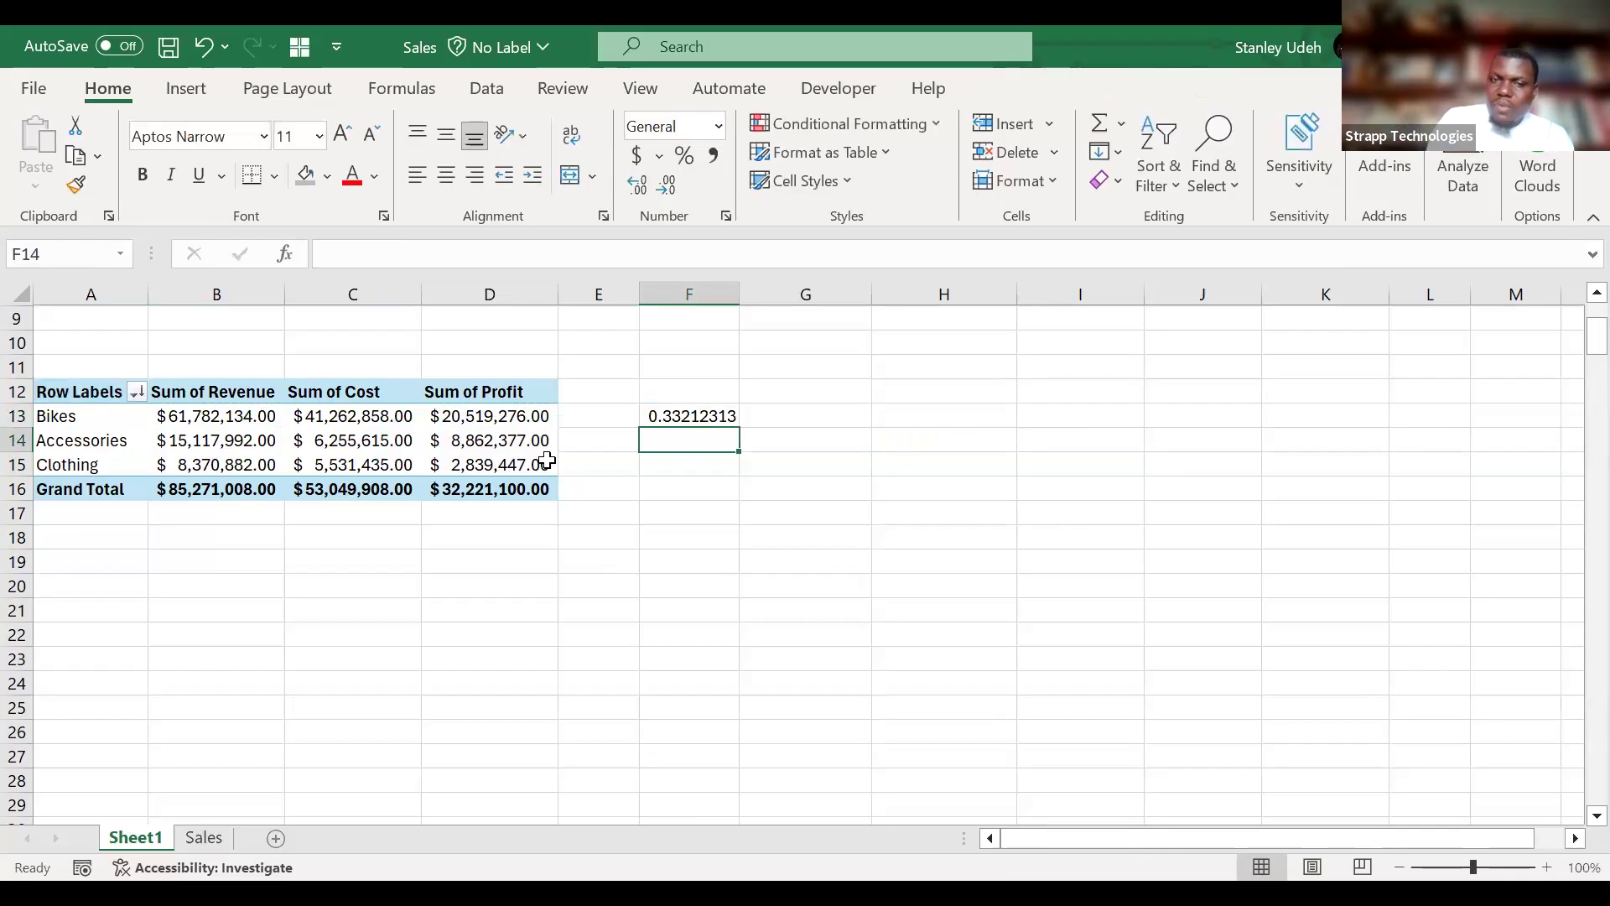
# Format the profit margin in F13 as a percentage with one decimal place.
pyautogui.click(677, 418)
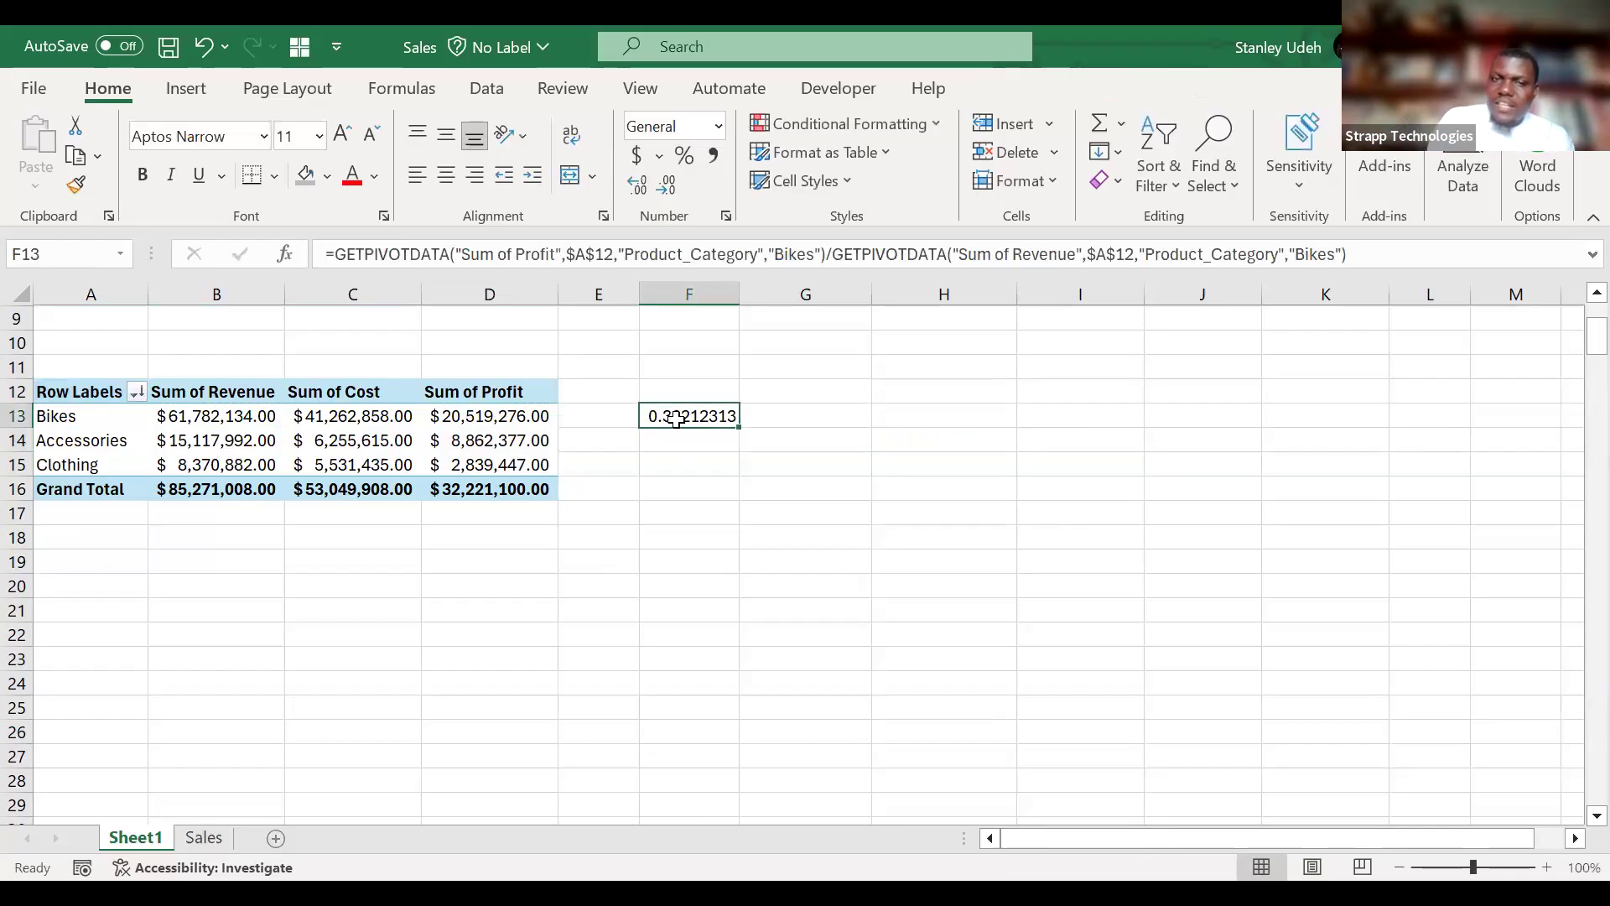
pyautogui.click(684, 155)
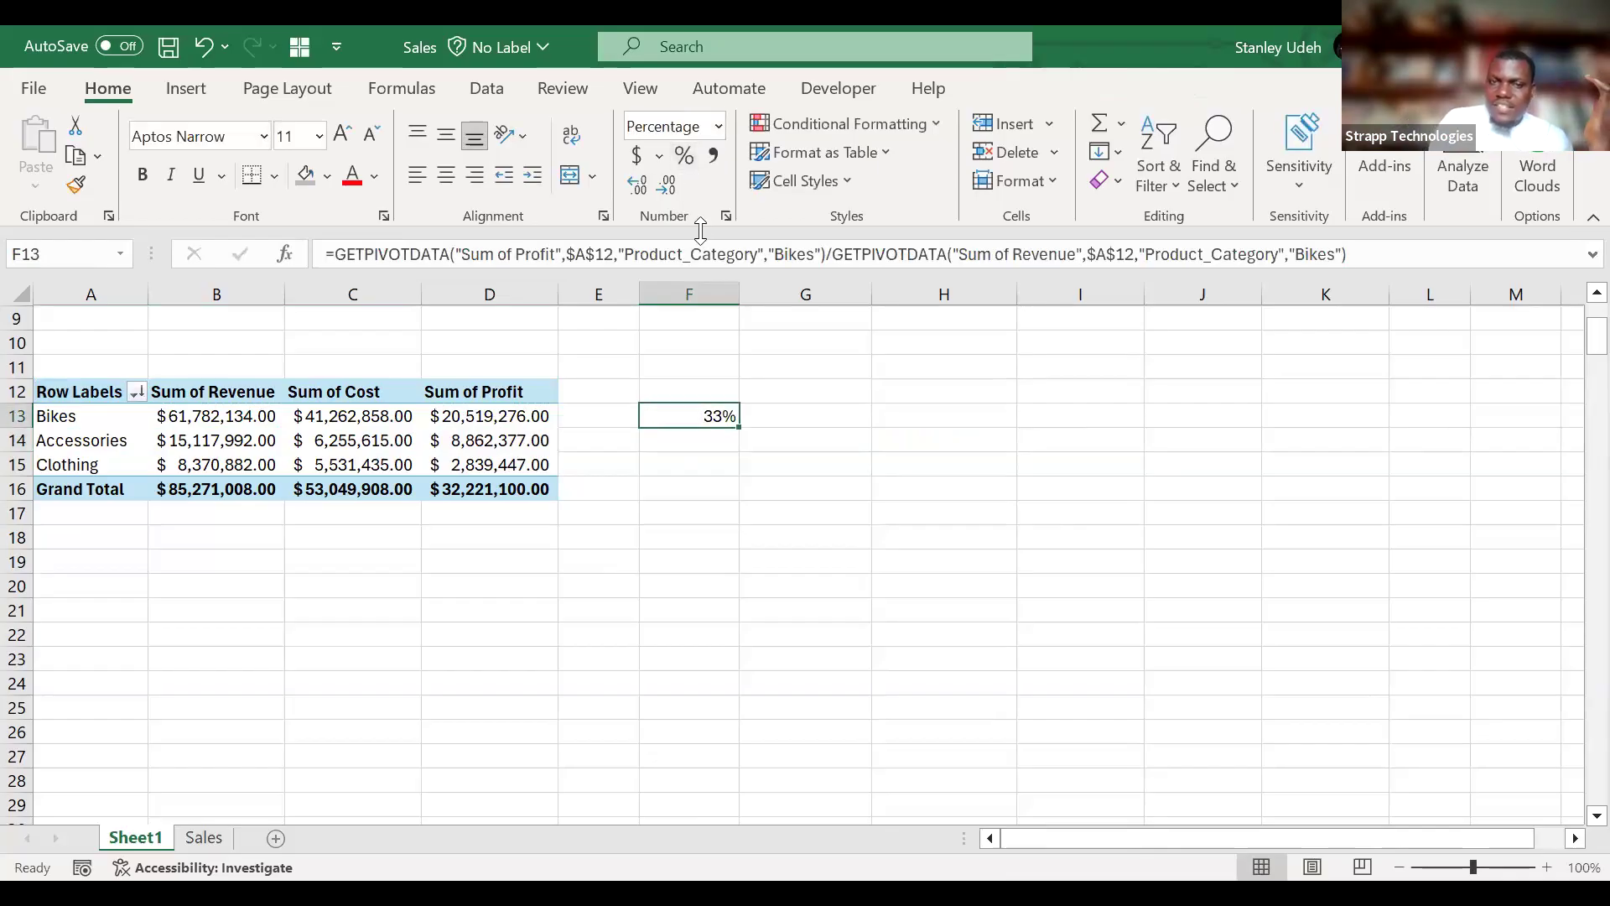
pyautogui.click(670, 191)
pyautogui.click(667, 186)
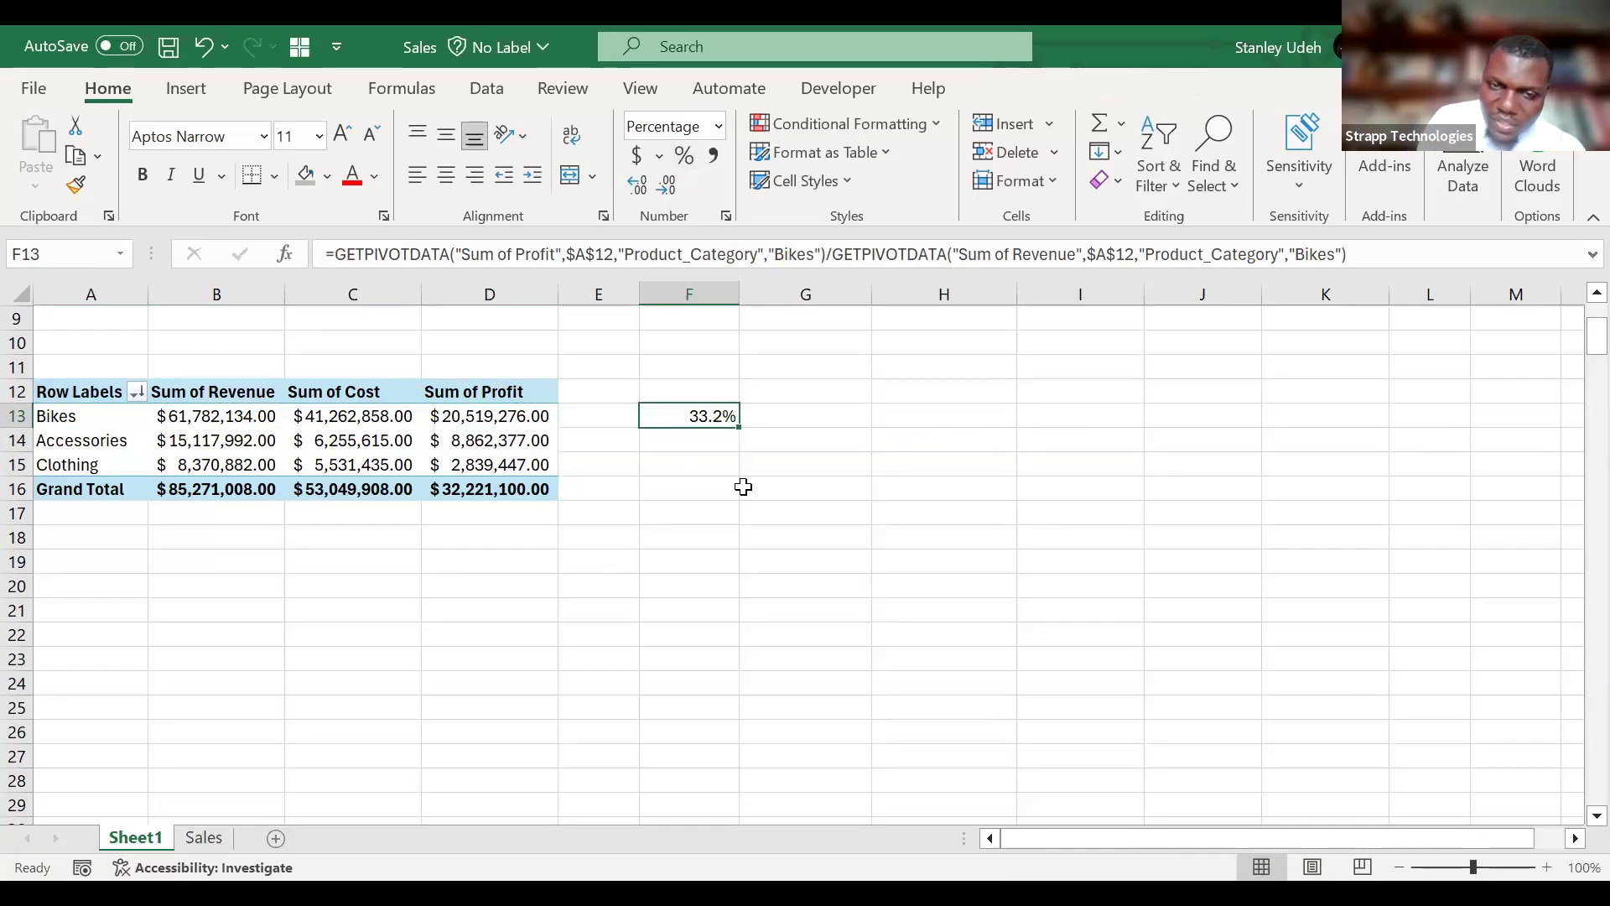
pyautogui.scroll(2, 743, 487)
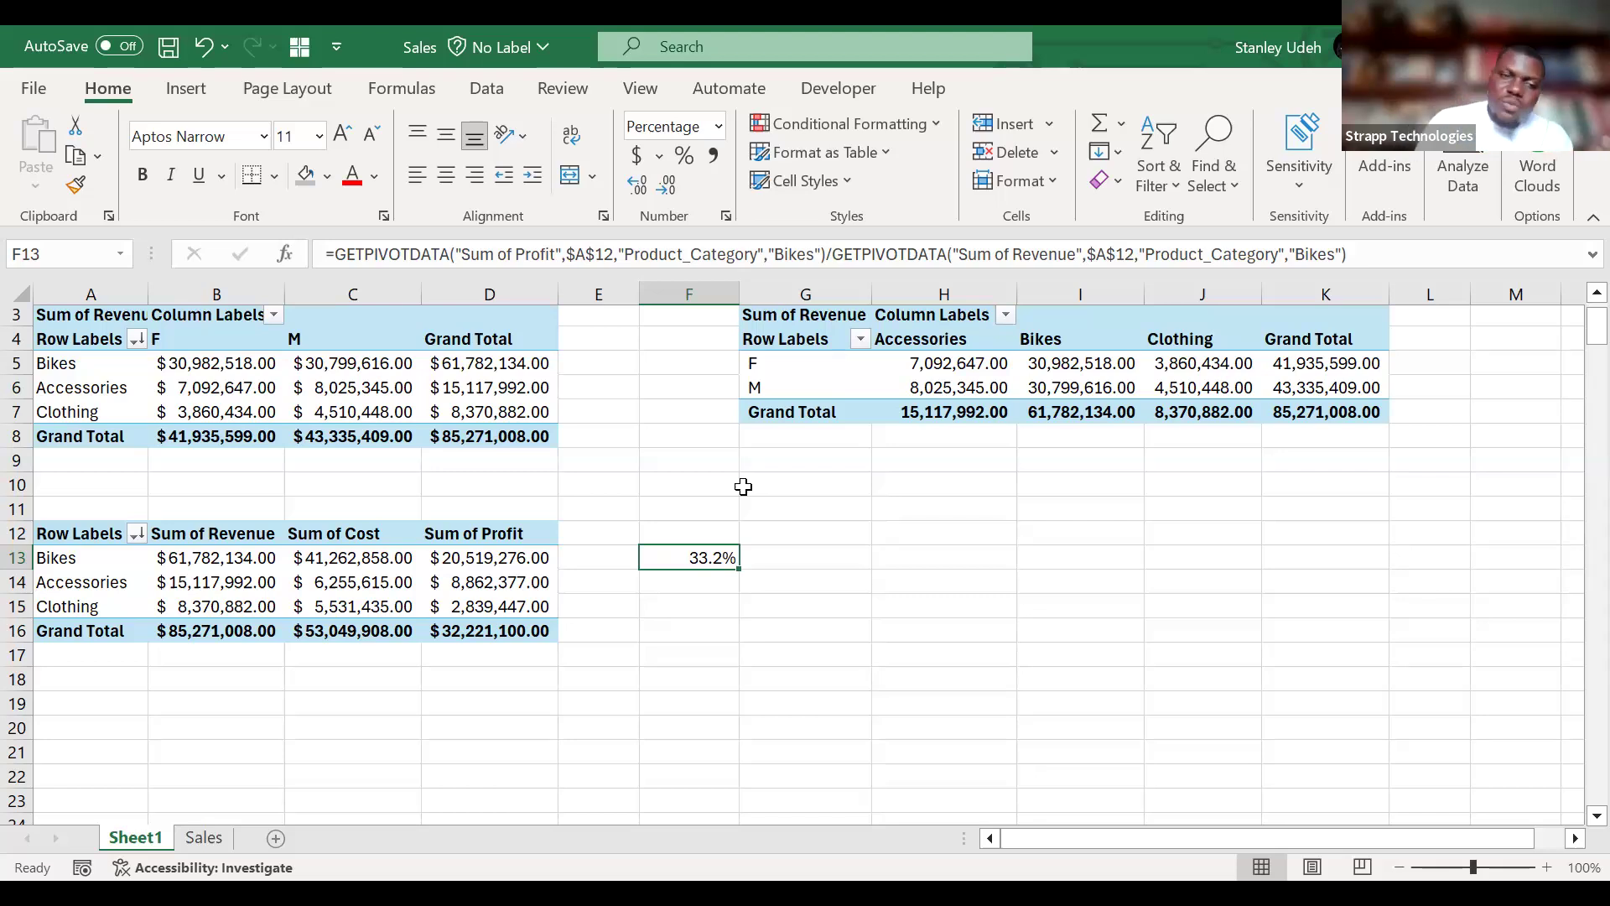
pyautogui.scroll(1, 812, 470)
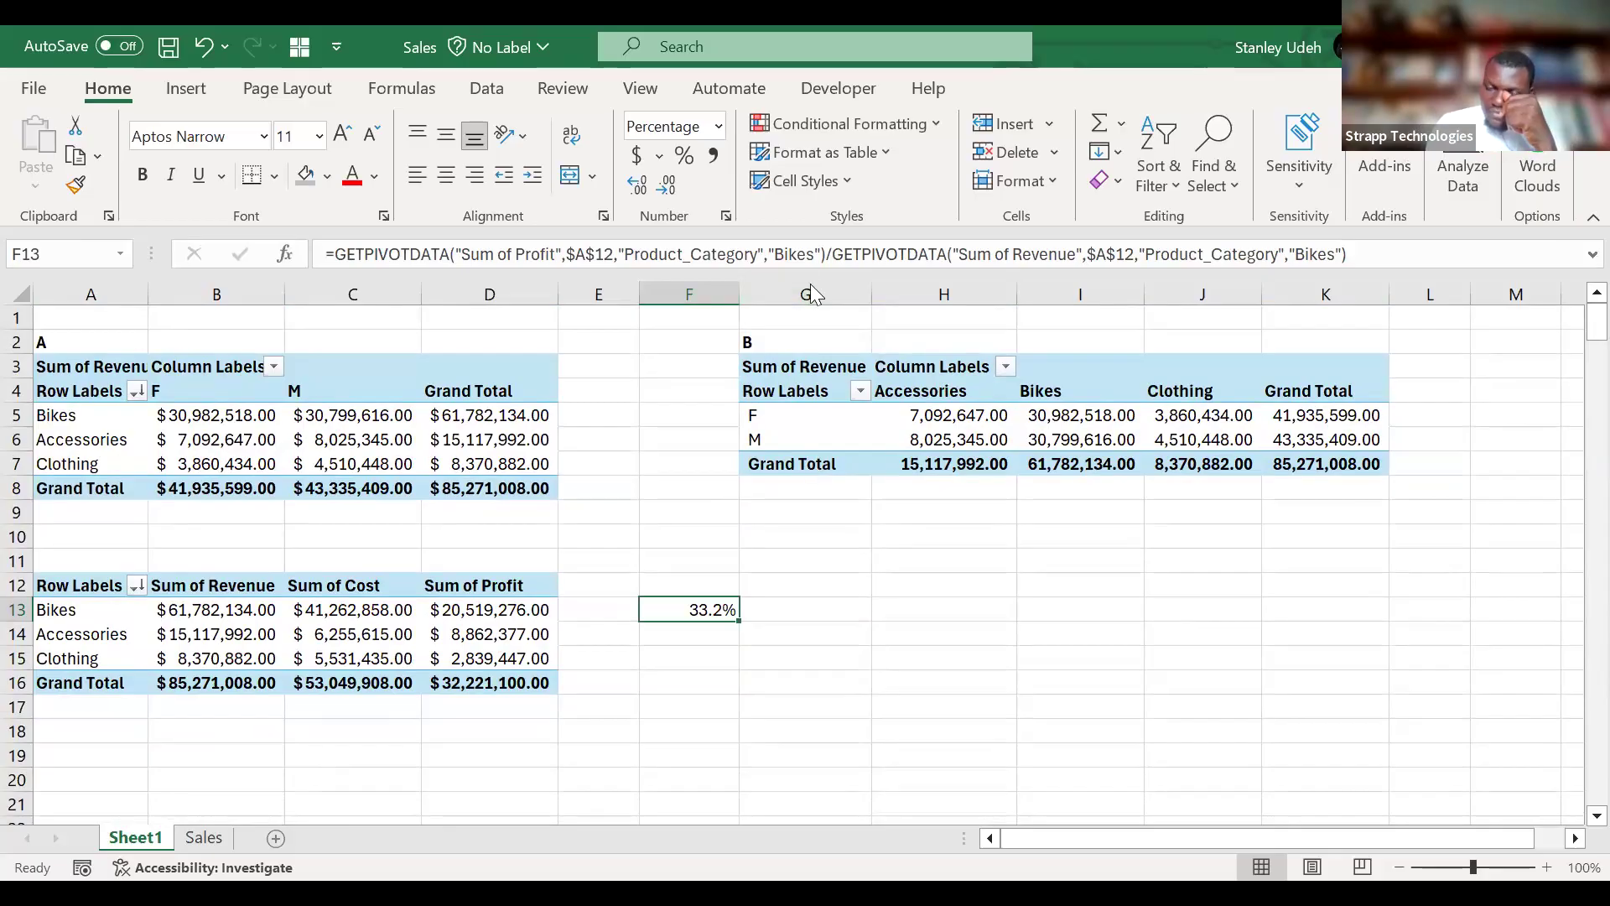
pyautogui.click(366, 182)
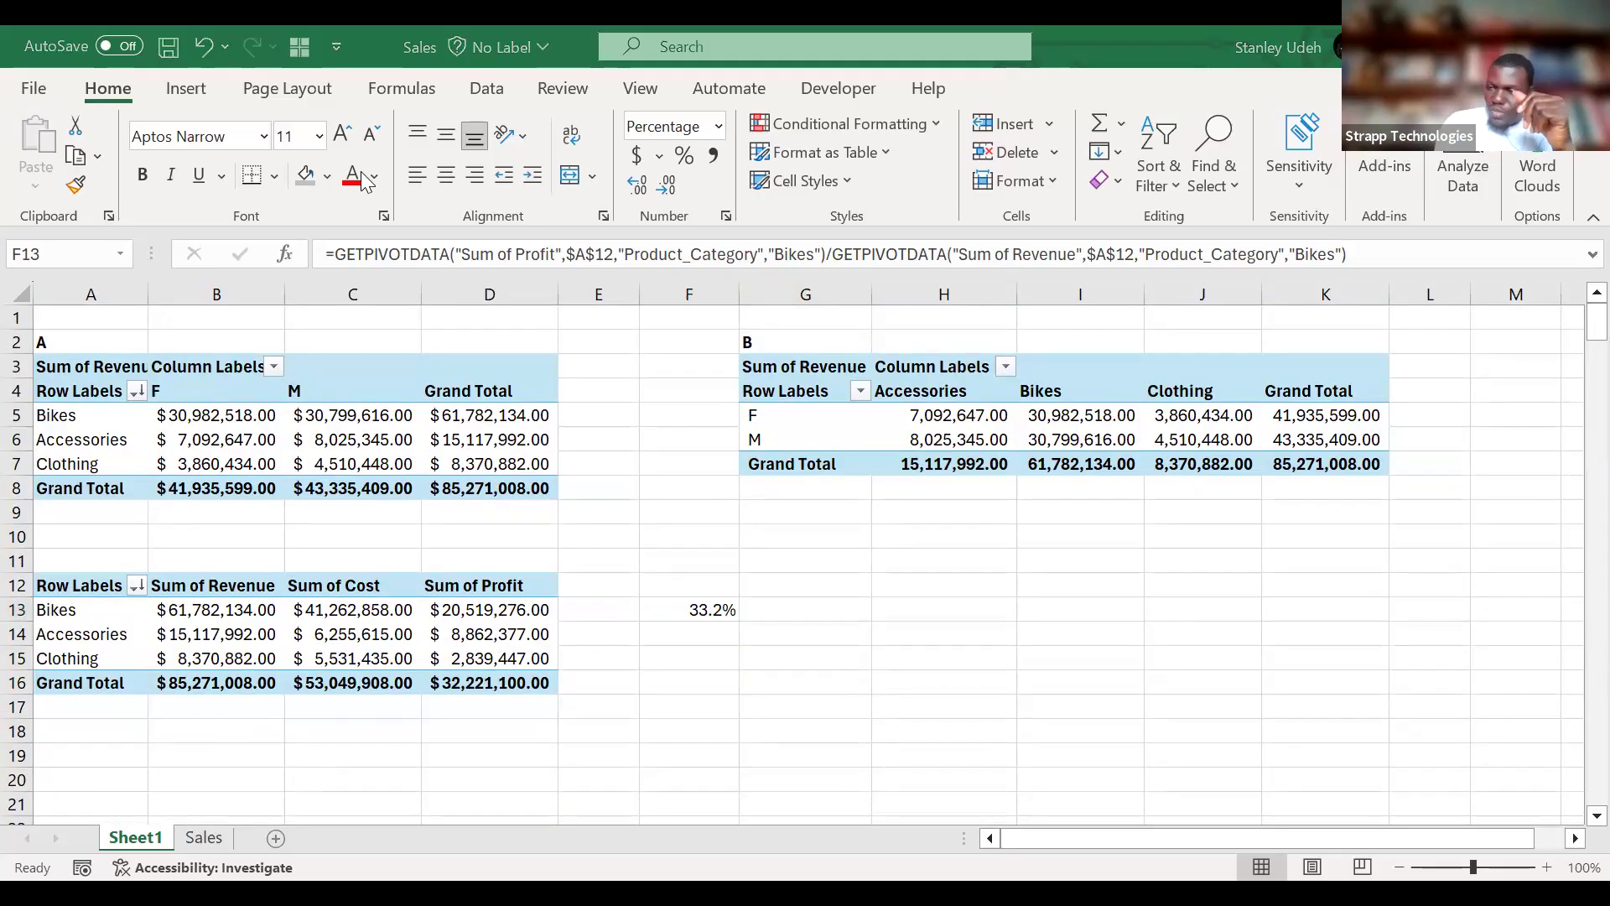
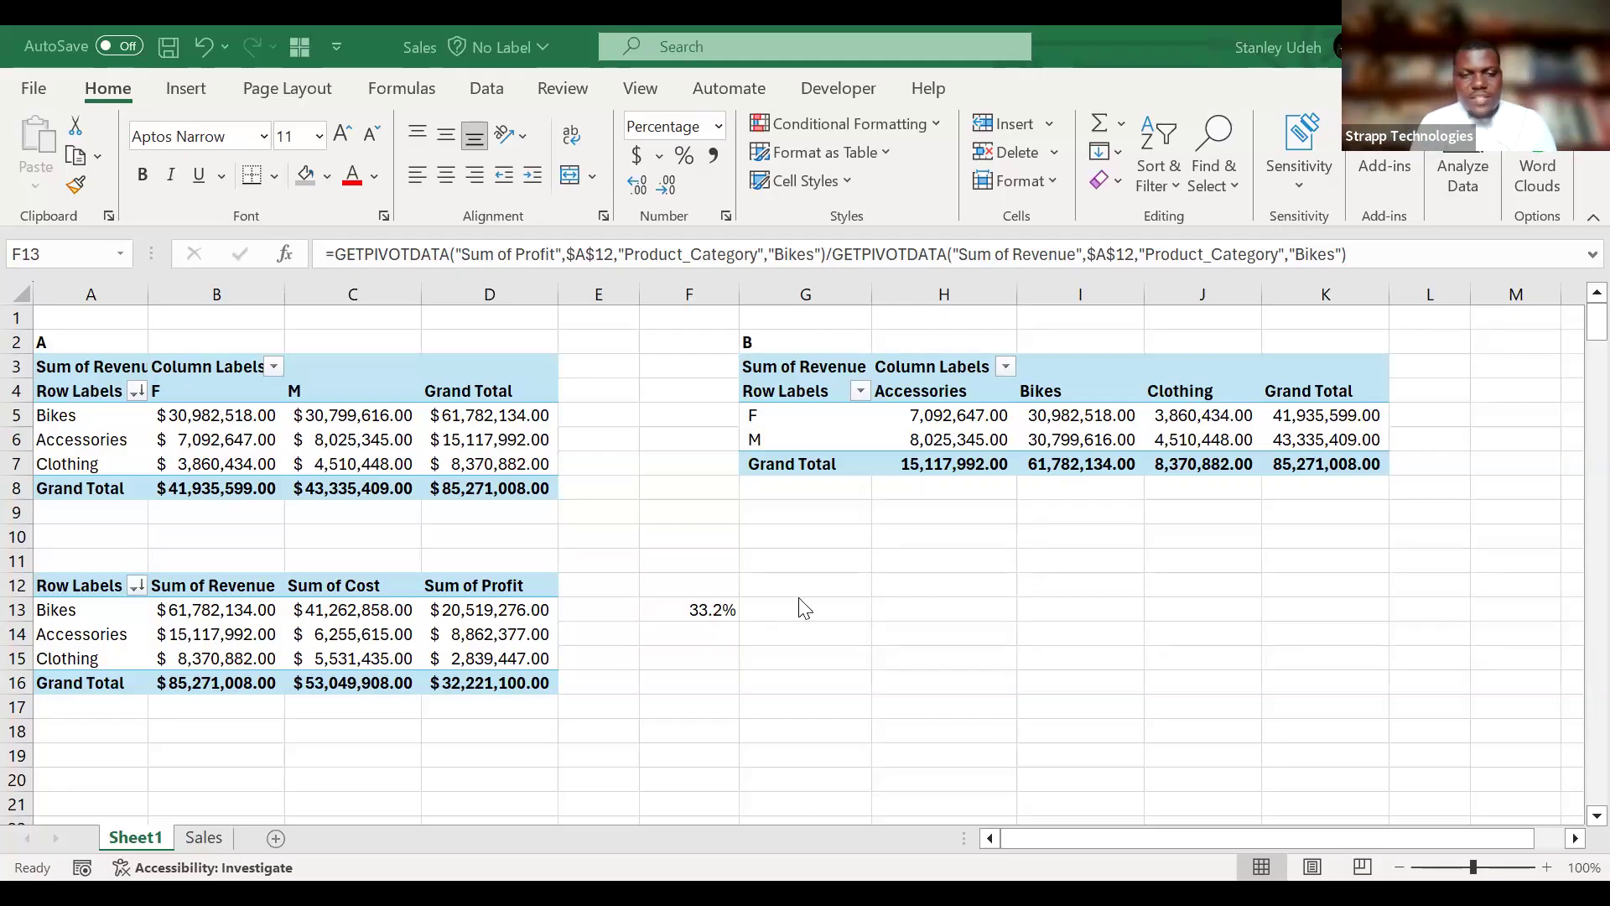
# Enter a target Bikes profit of $30,000,000 in G13.
pyautogui.click(818, 613)
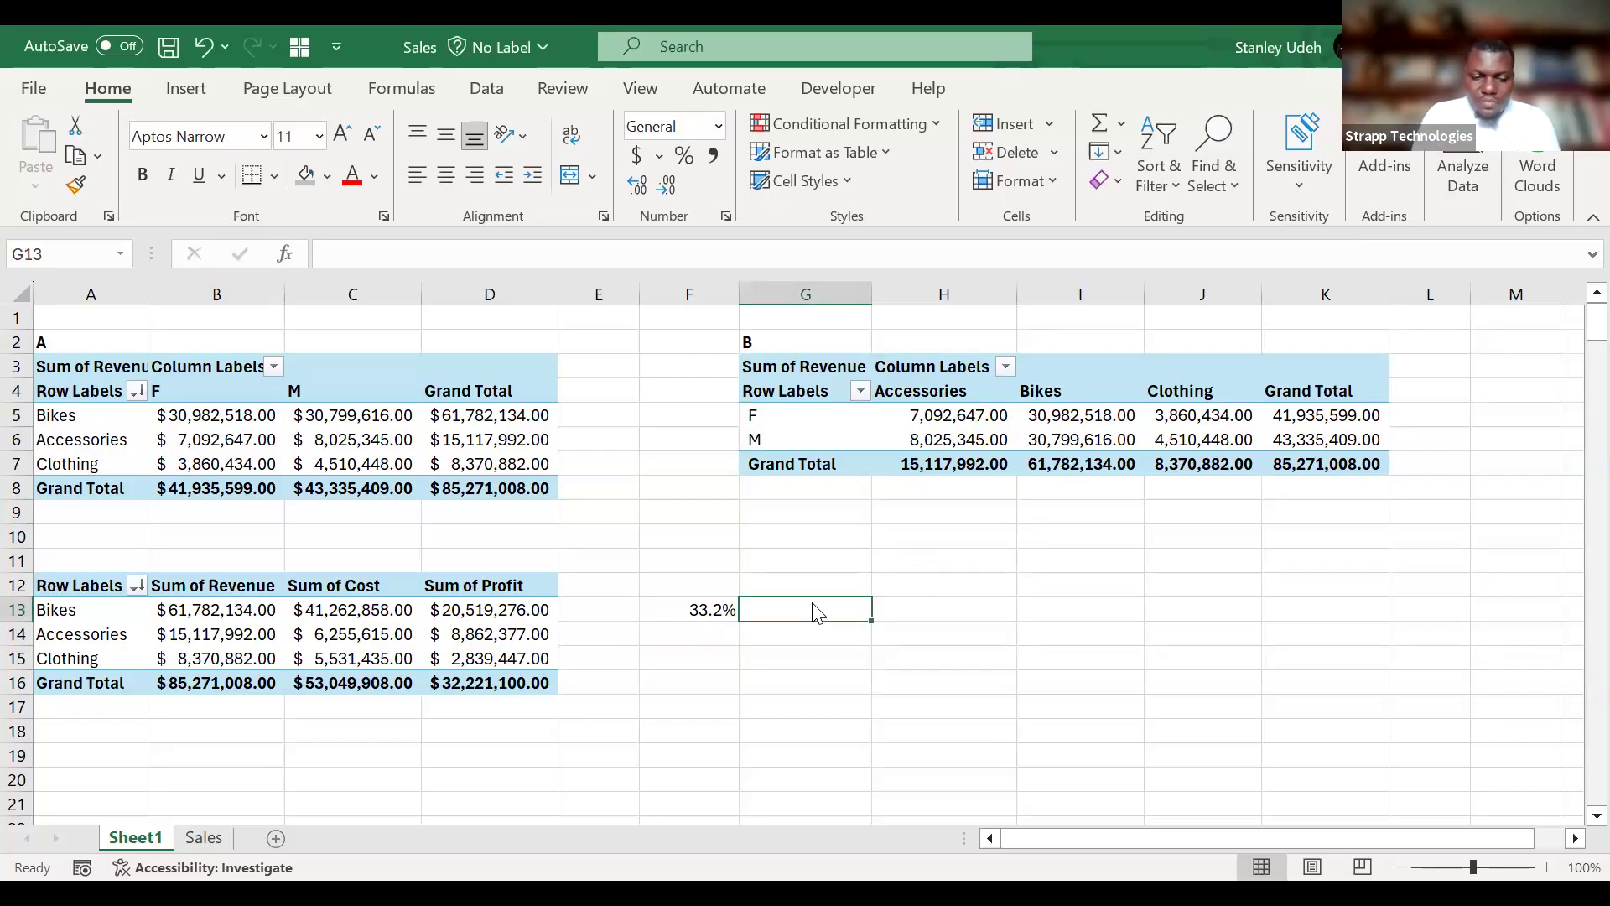
pyautogui.write('30,000,000')
pyautogui.press('Return')
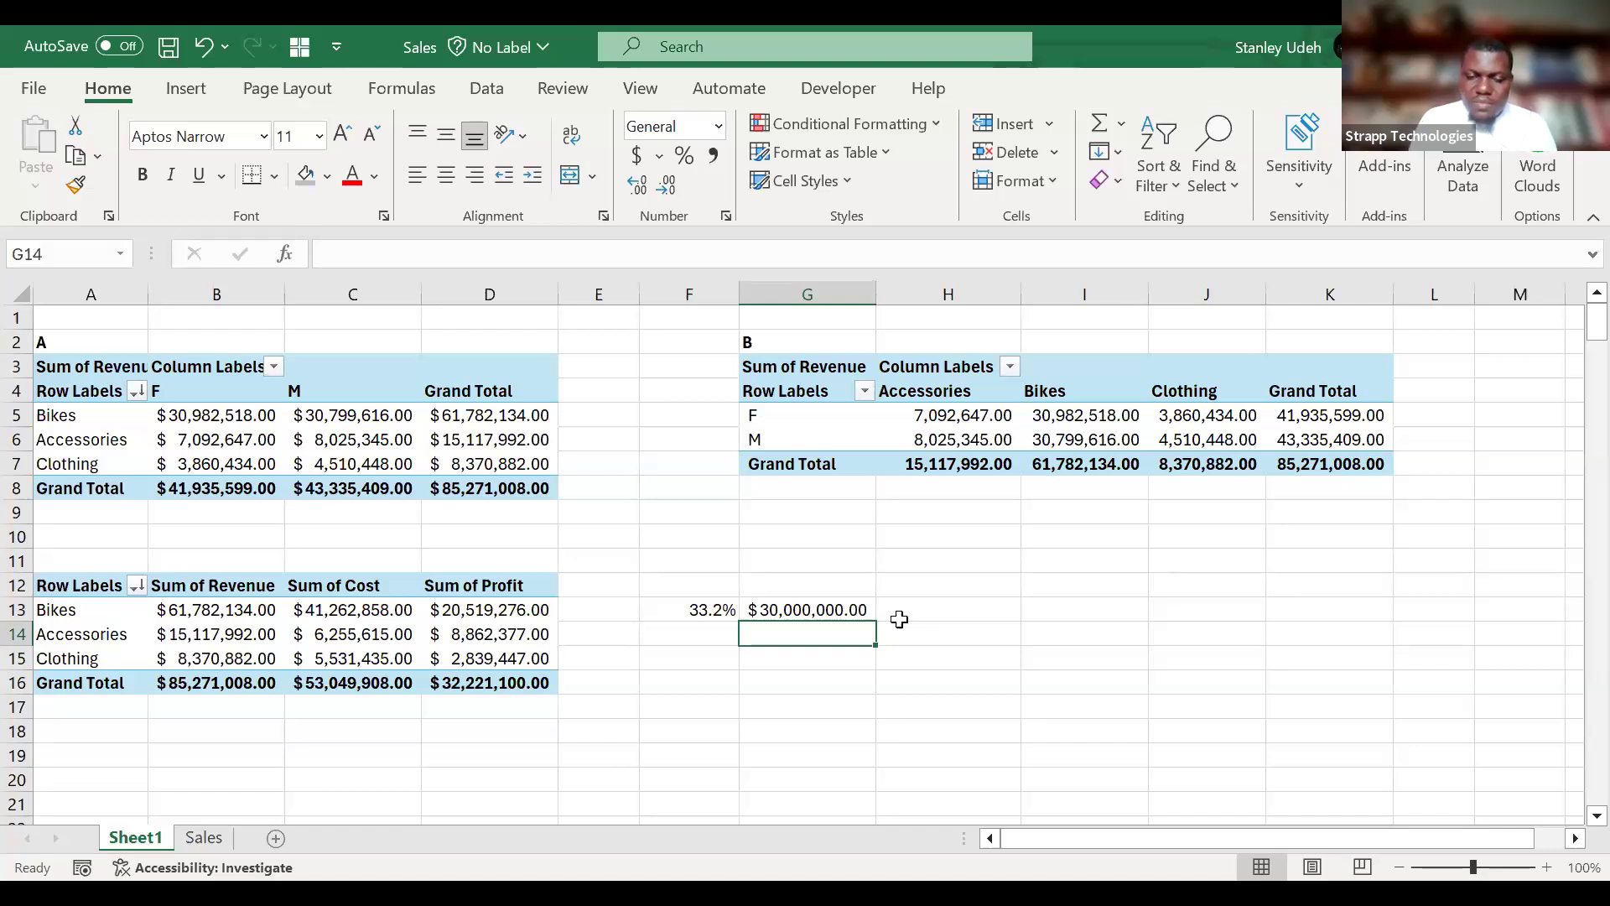
pyautogui.click(709, 631)
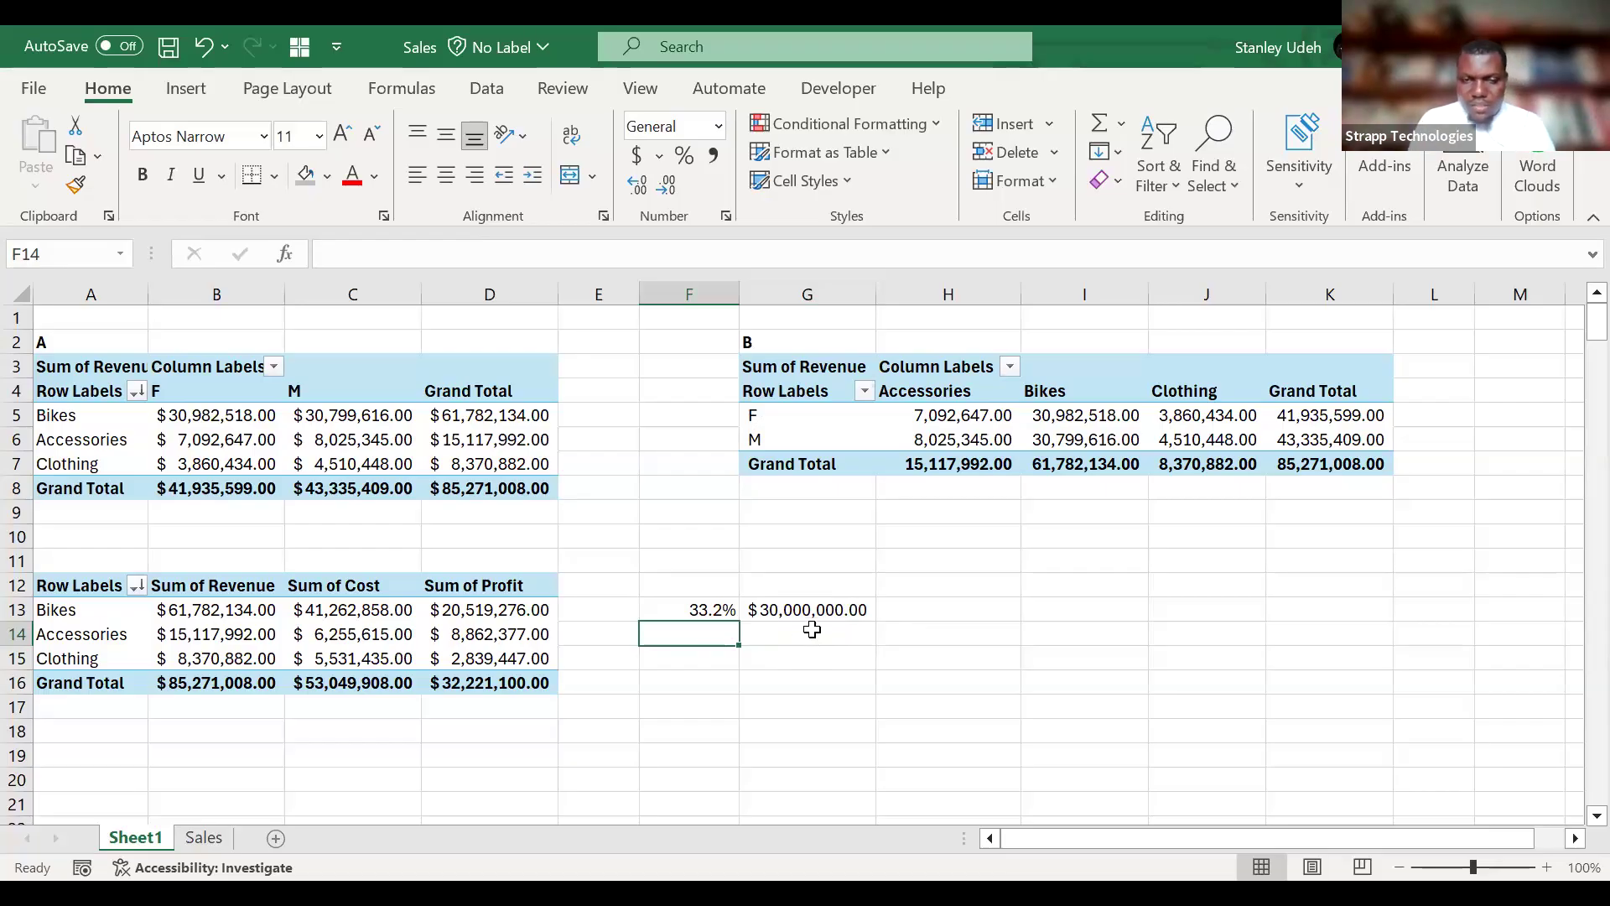
pyautogui.doubleClick(814, 631)
pyautogui.write('=')
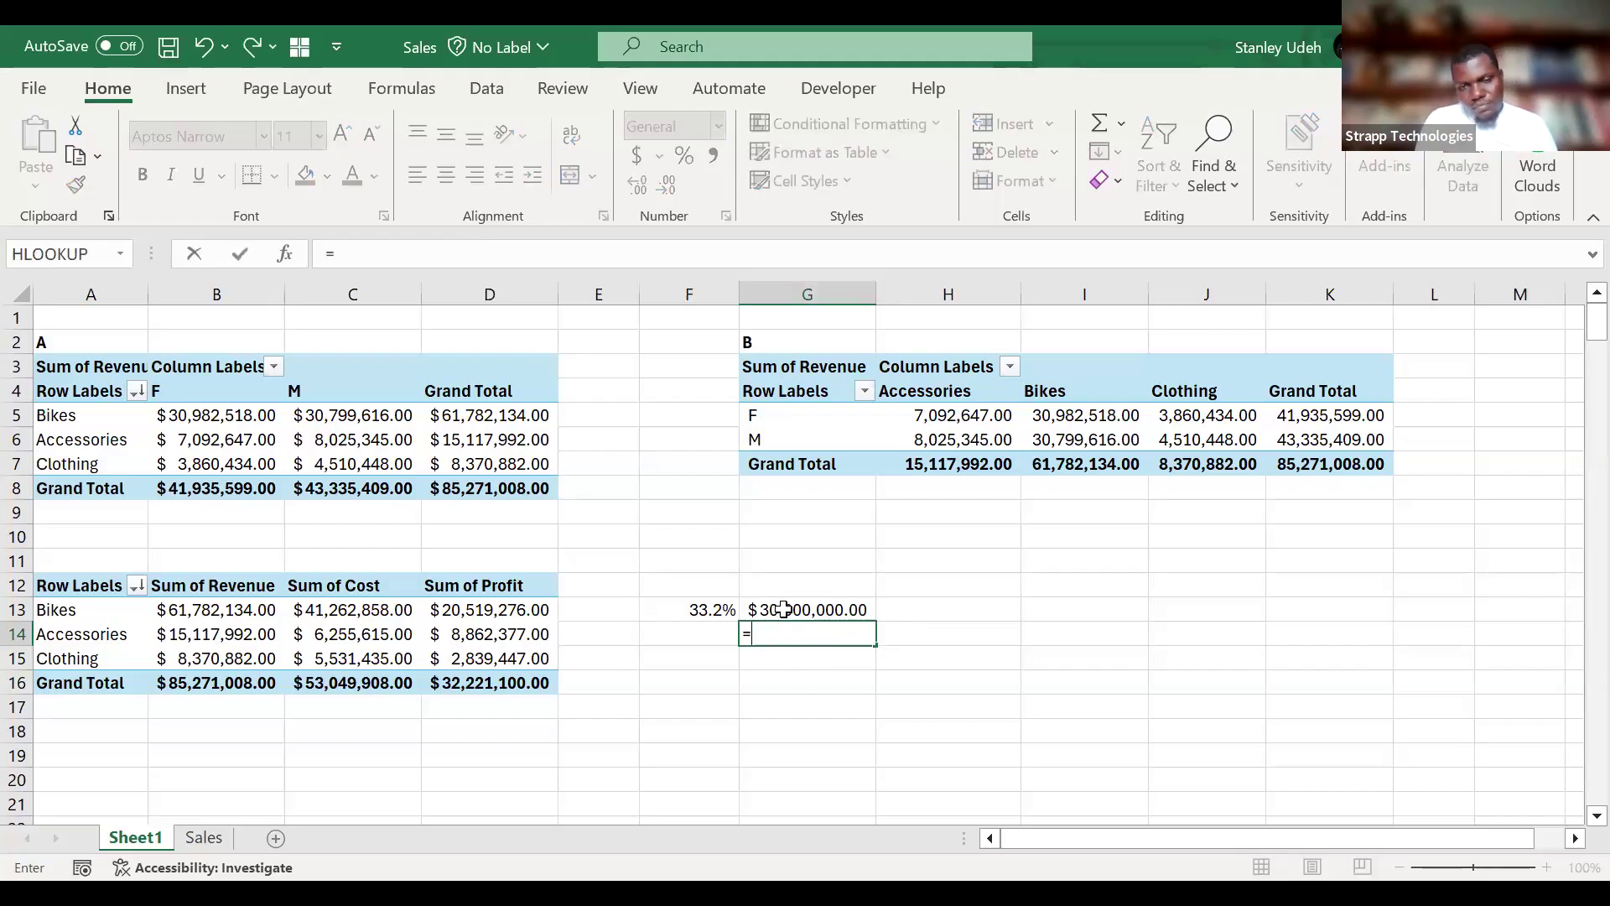
pyautogui.press('Escape')
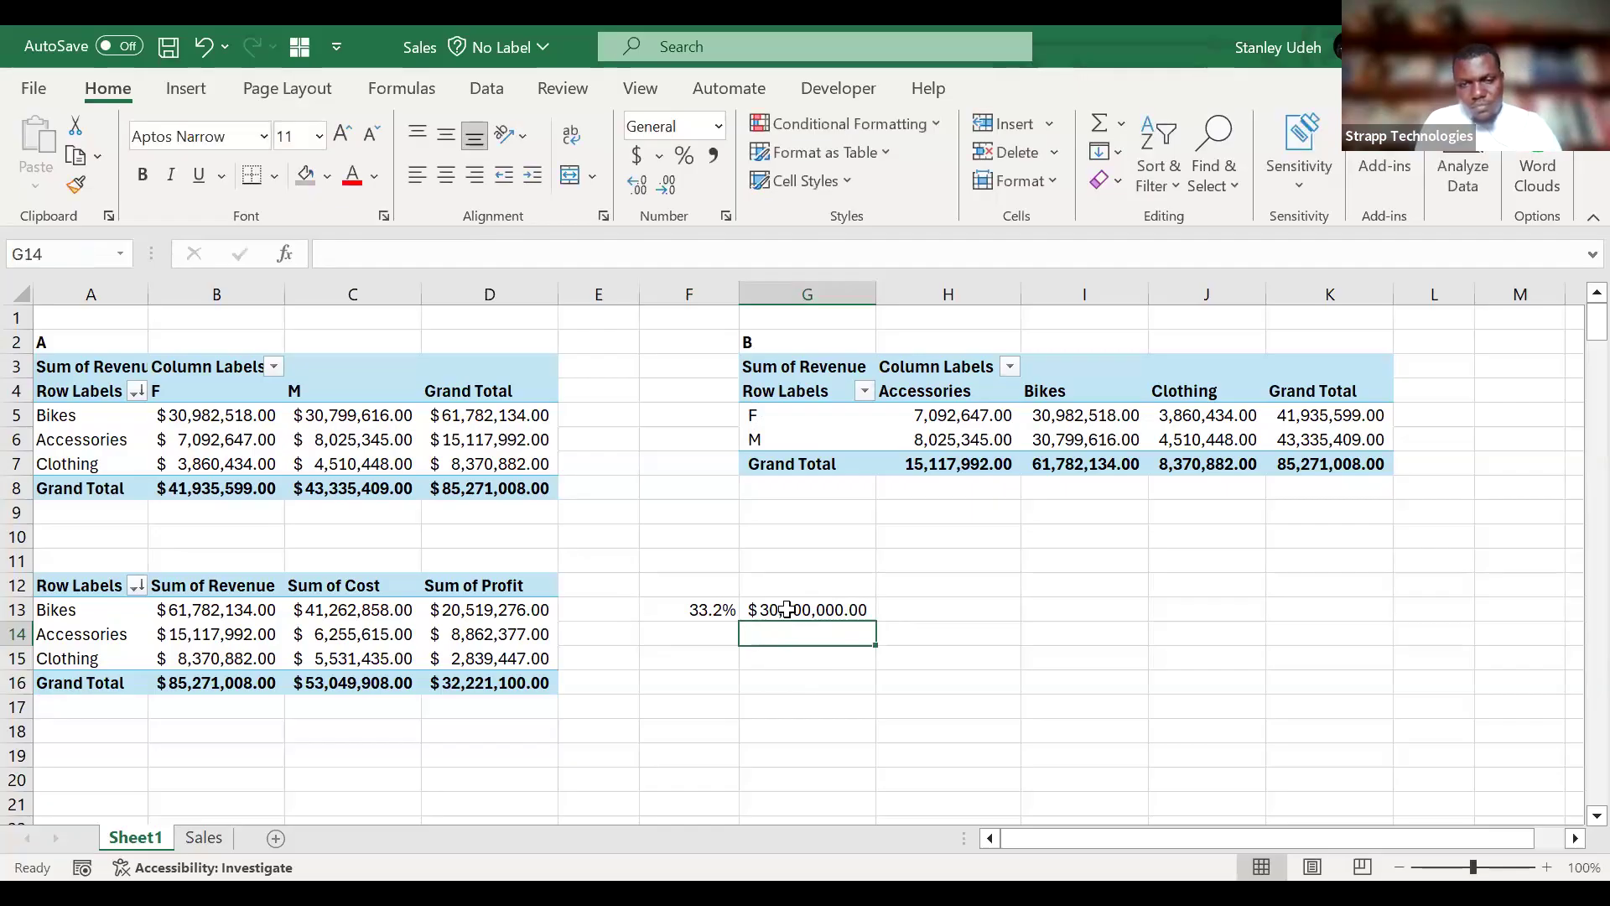
# Enter x in H13 as a placeholder for the unknown revenue beside the target profit.
pyautogui.click(946, 613)
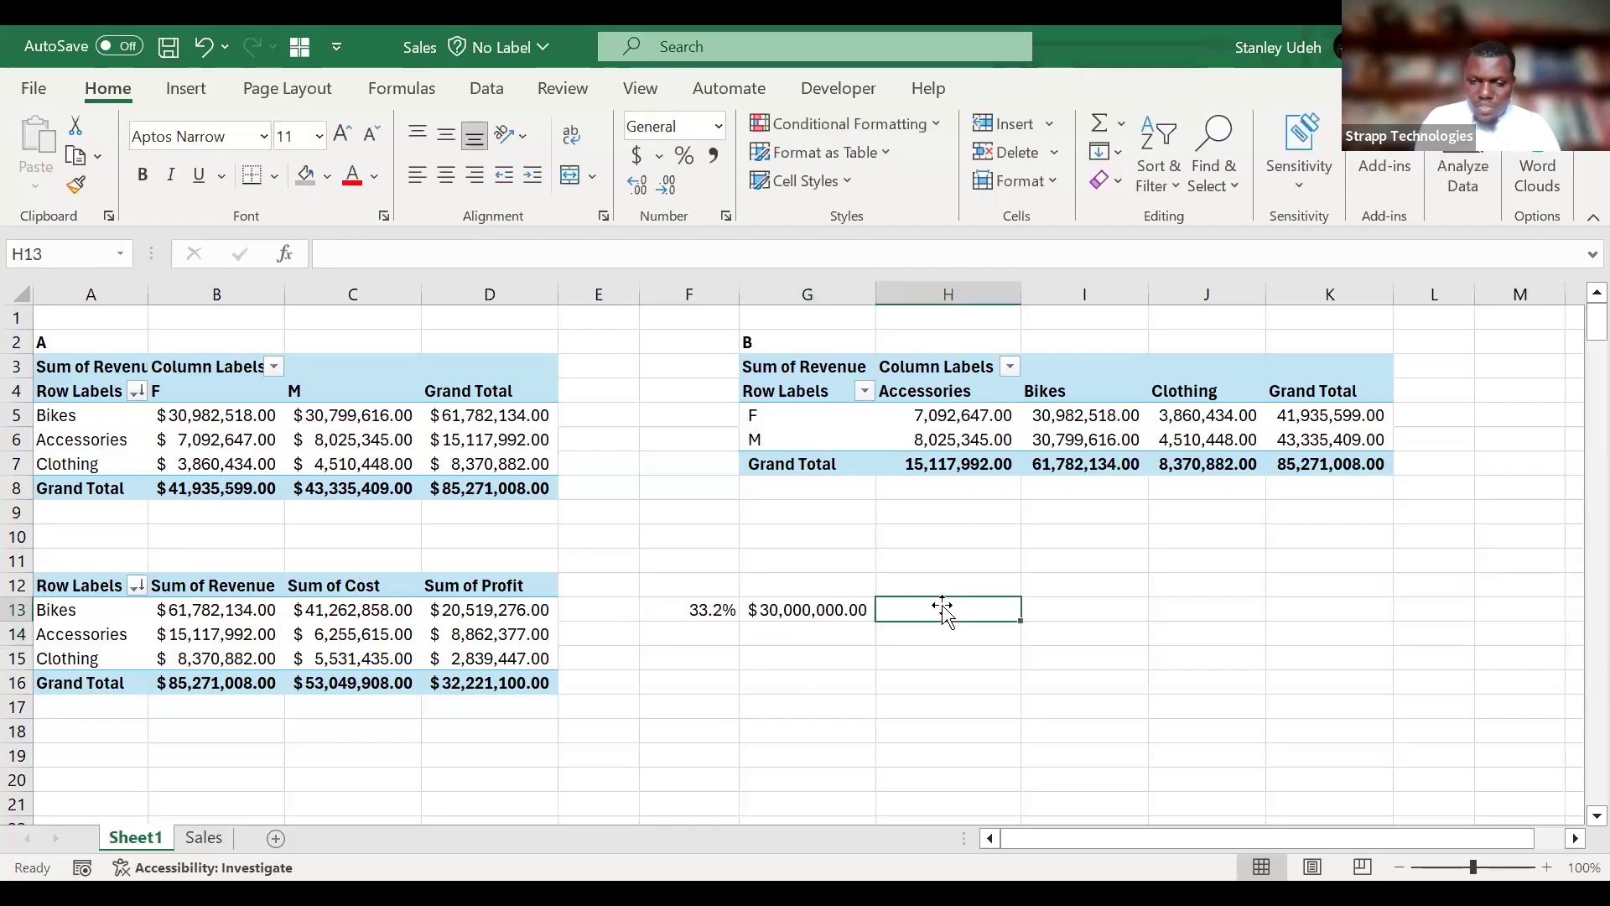
pyautogui.write('x')
pyautogui.press('Return')
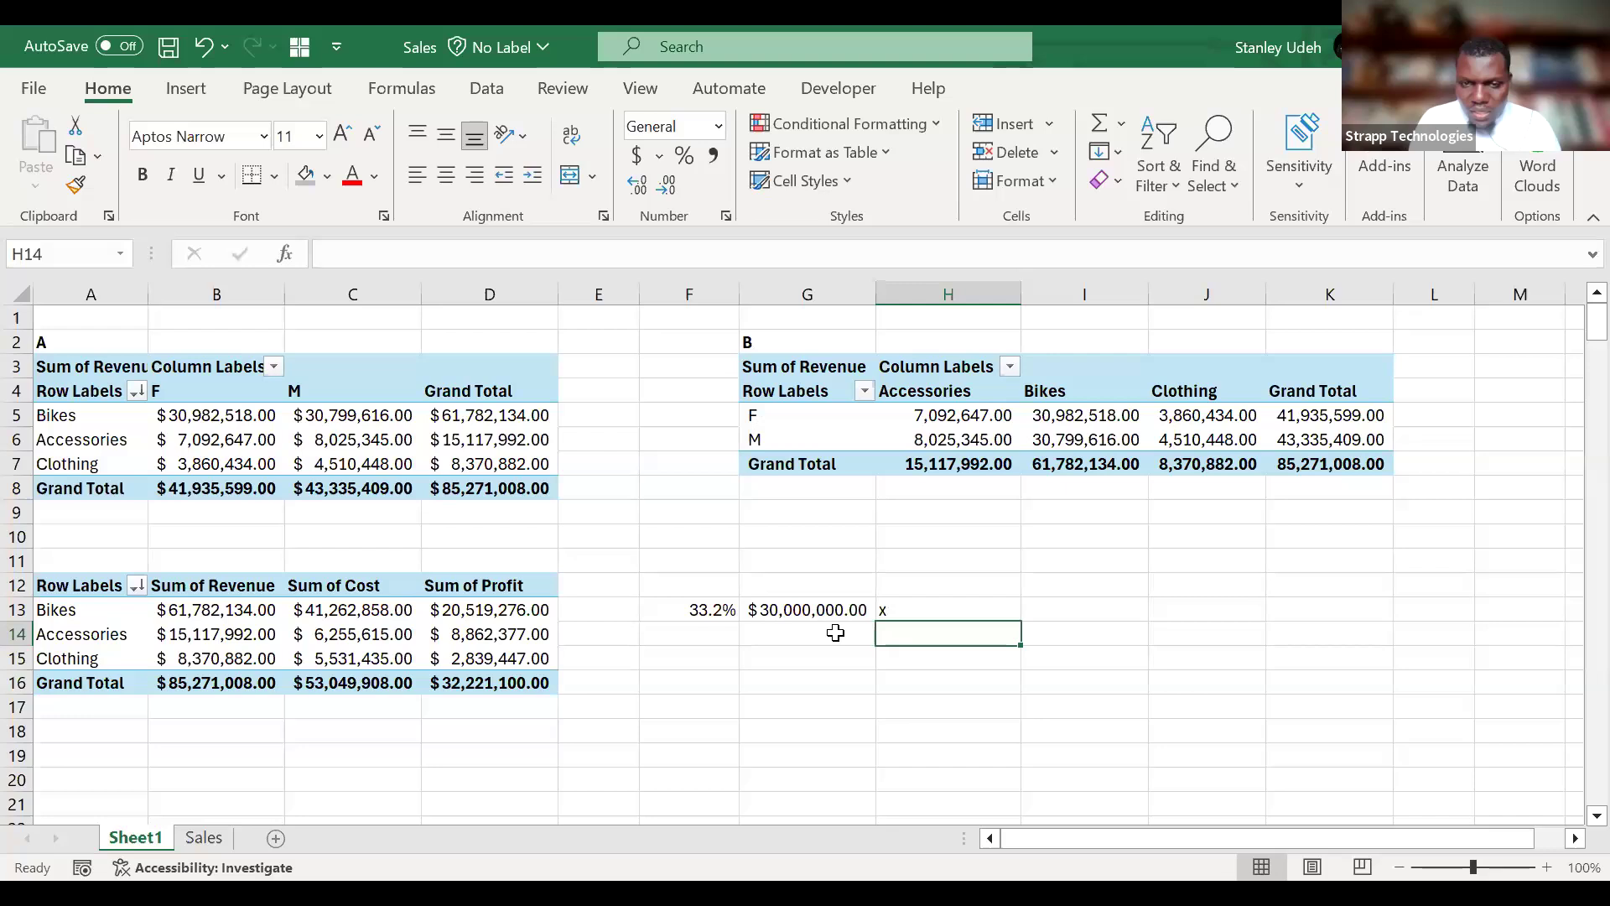
pyautogui.write('=')
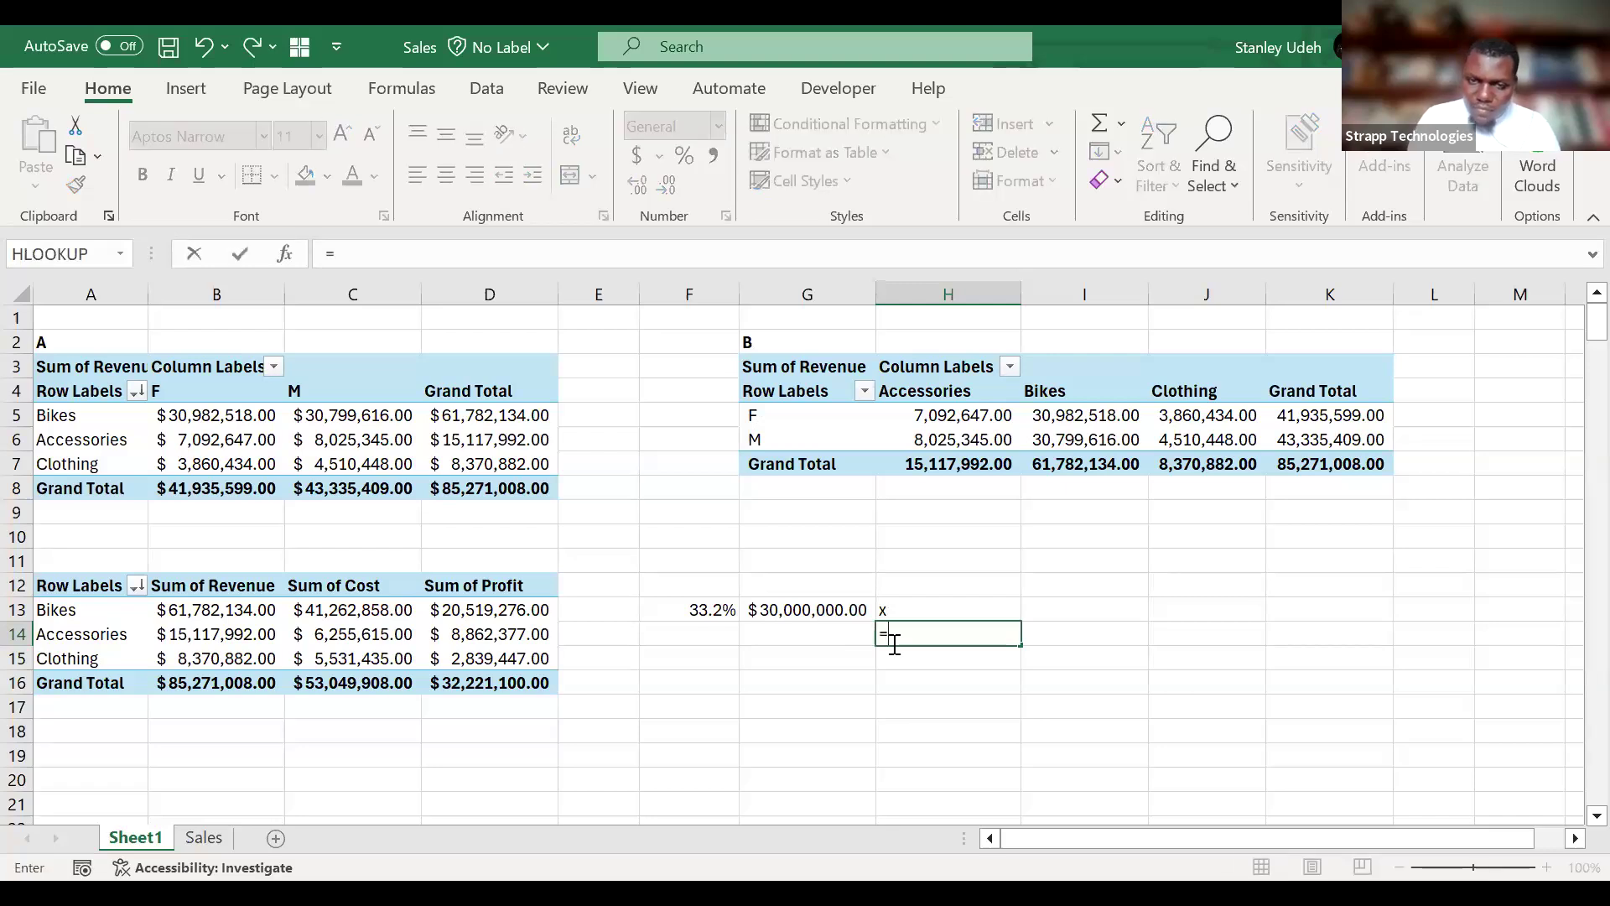
pyautogui.click(935, 613)
pyautogui.write('=')
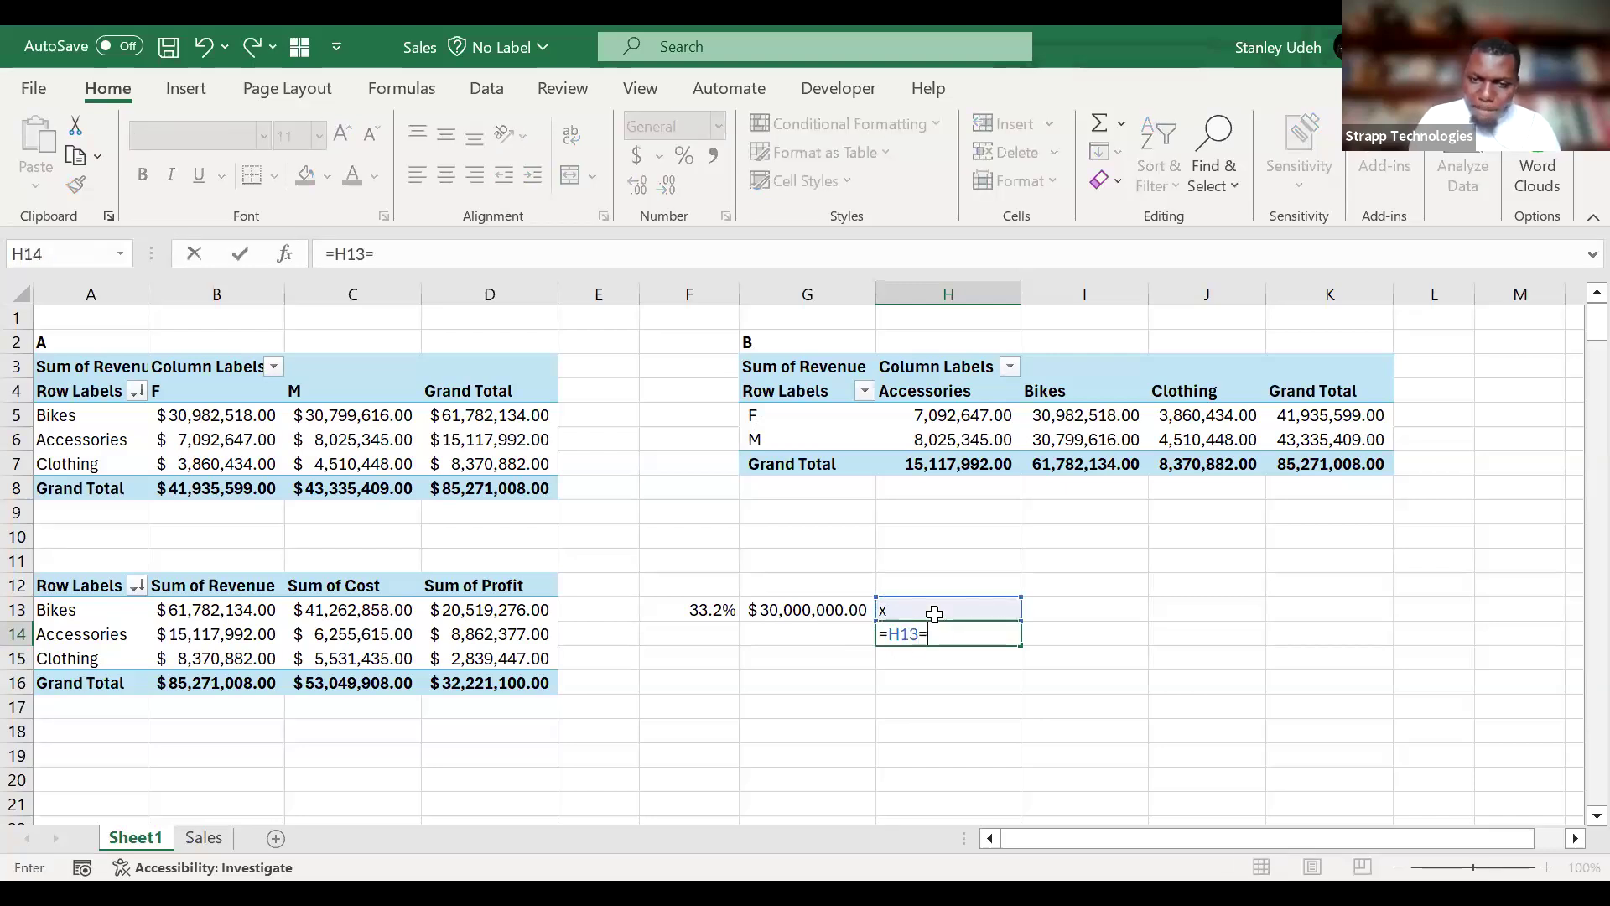
pyautogui.press('BackSpace')
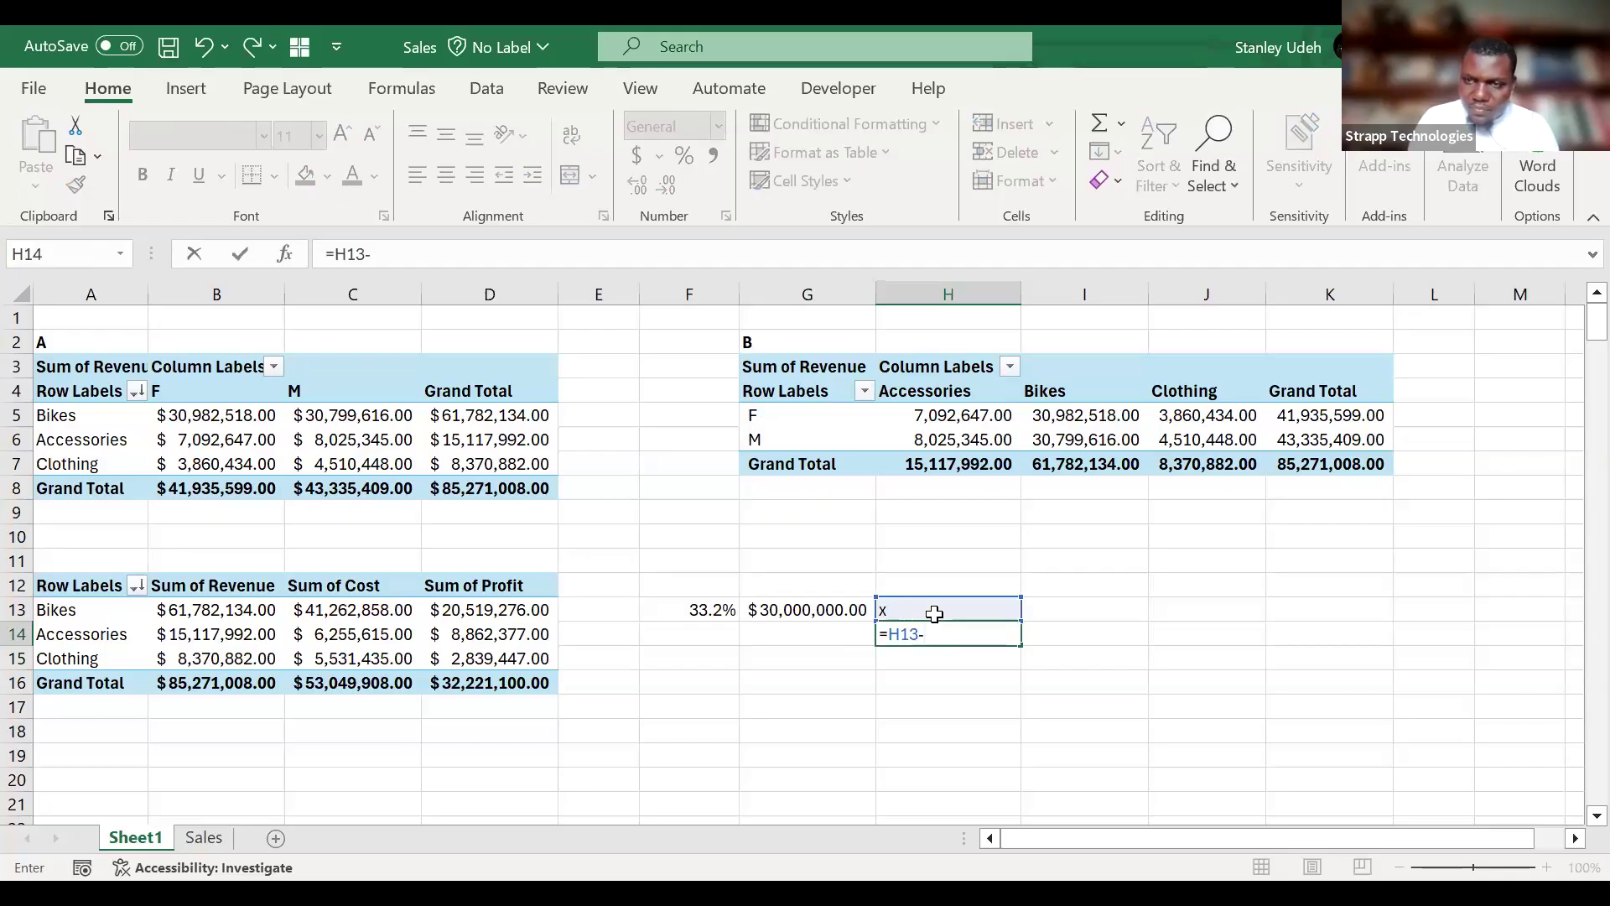
pyautogui.click(823, 610)
pyautogui.write(')/')
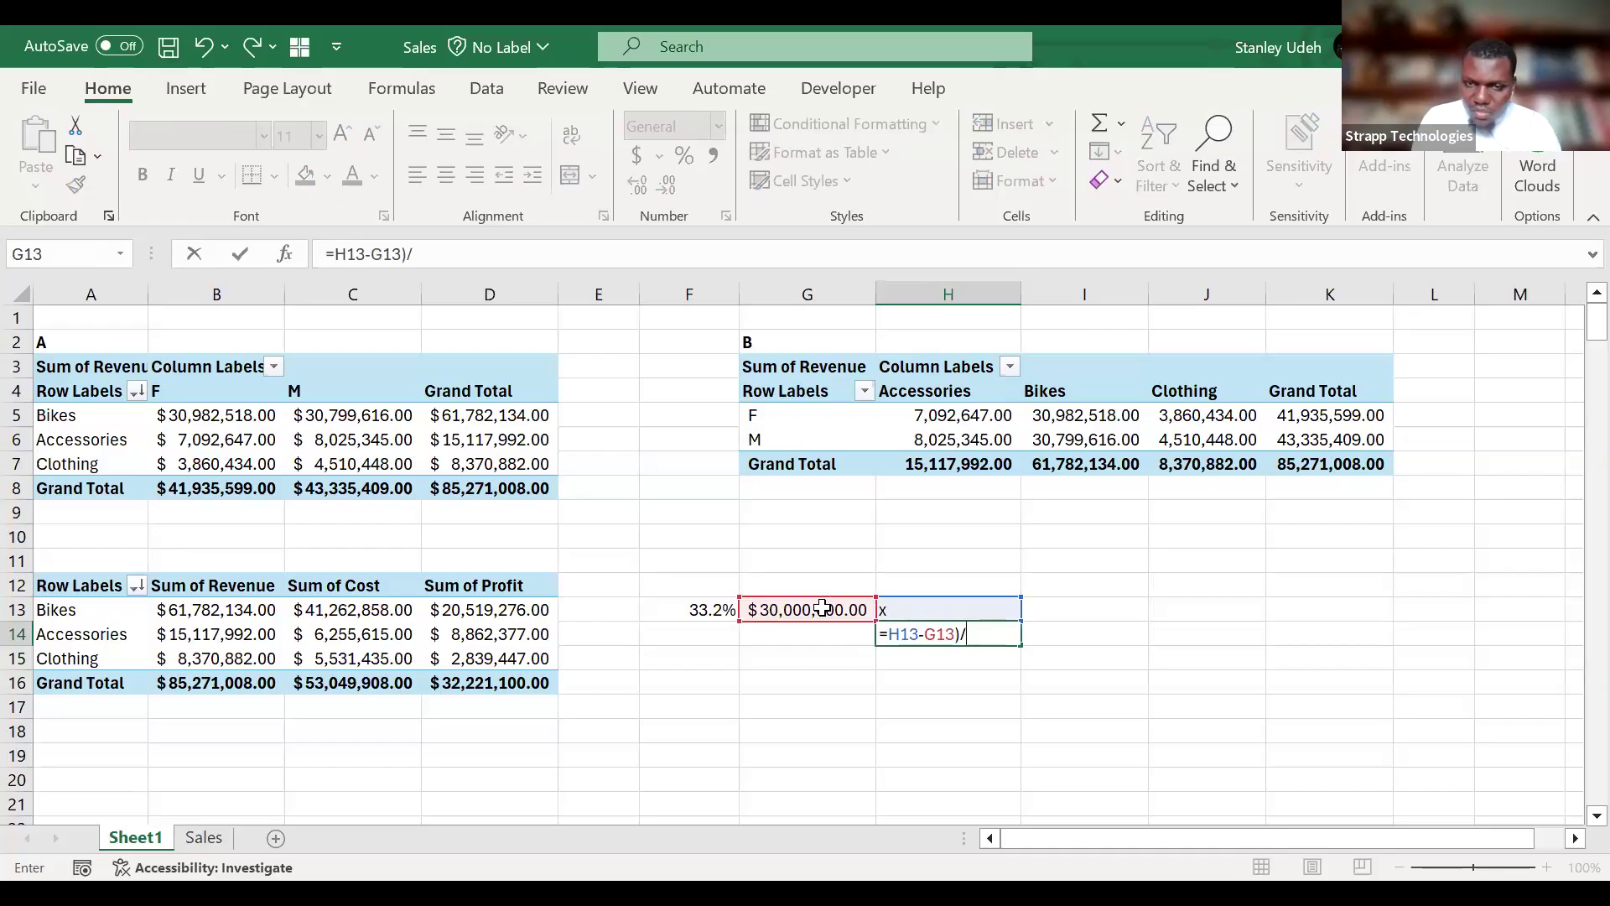
pyautogui.press('BackSpace')
pyautogui.press('BackSpace')
pyautogui.press('BackSpace')
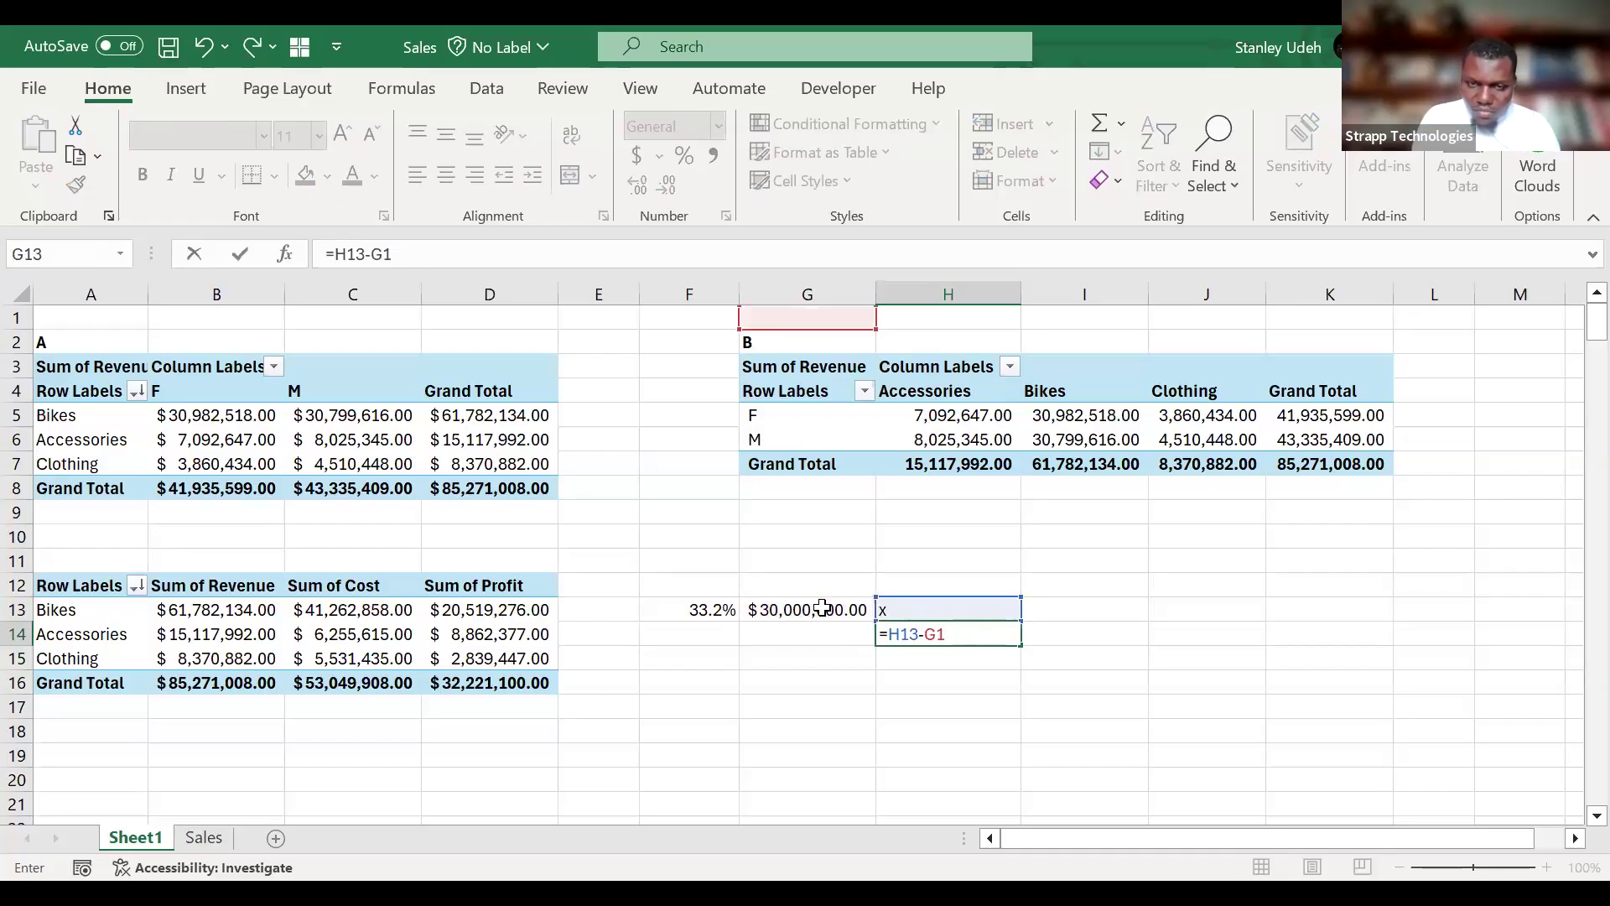
pyautogui.press('BackSpace')
pyautogui.press('BackSpace')
pyautogui.press('BackSpace')
pyautogui.write('/')
pyautogui.click(821, 608)
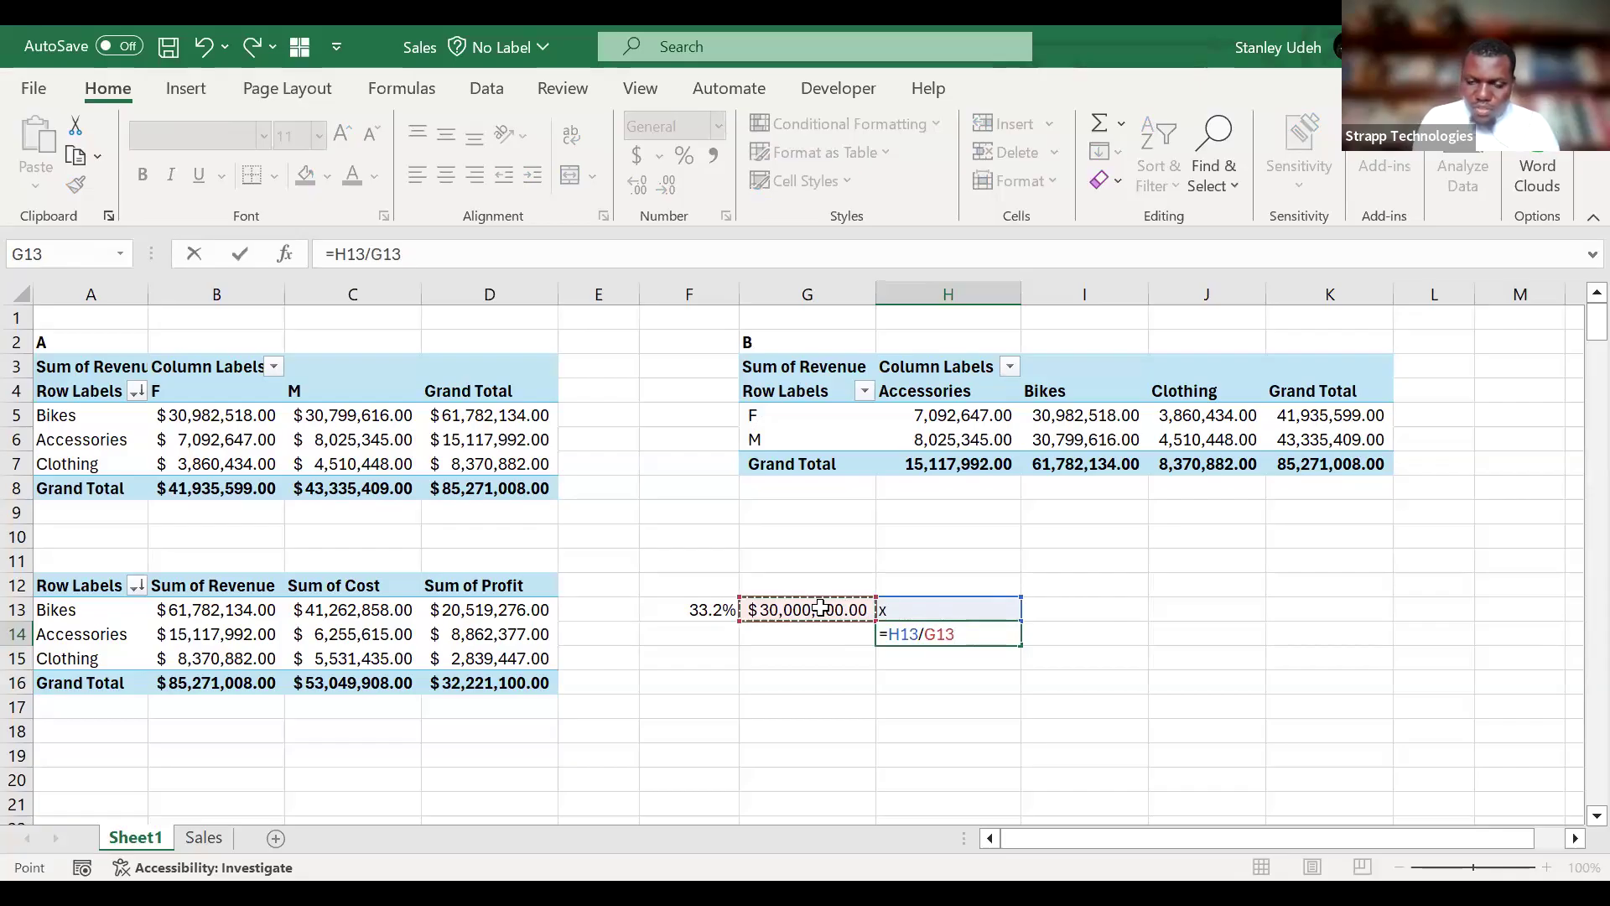
pyautogui.write('=')
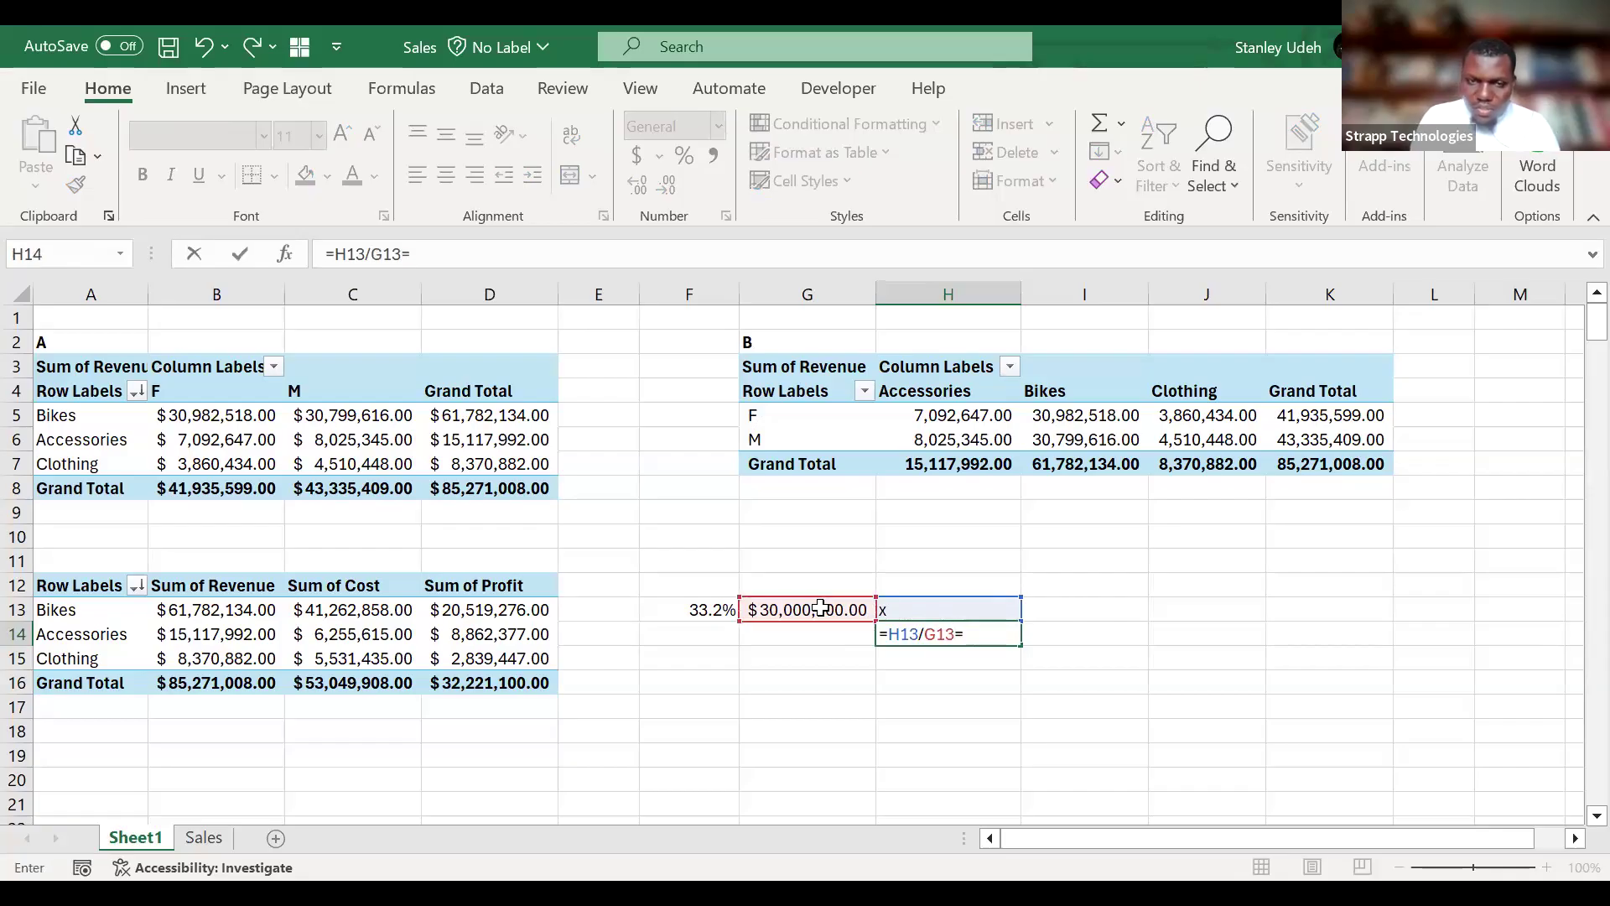
pyautogui.click(713, 608)
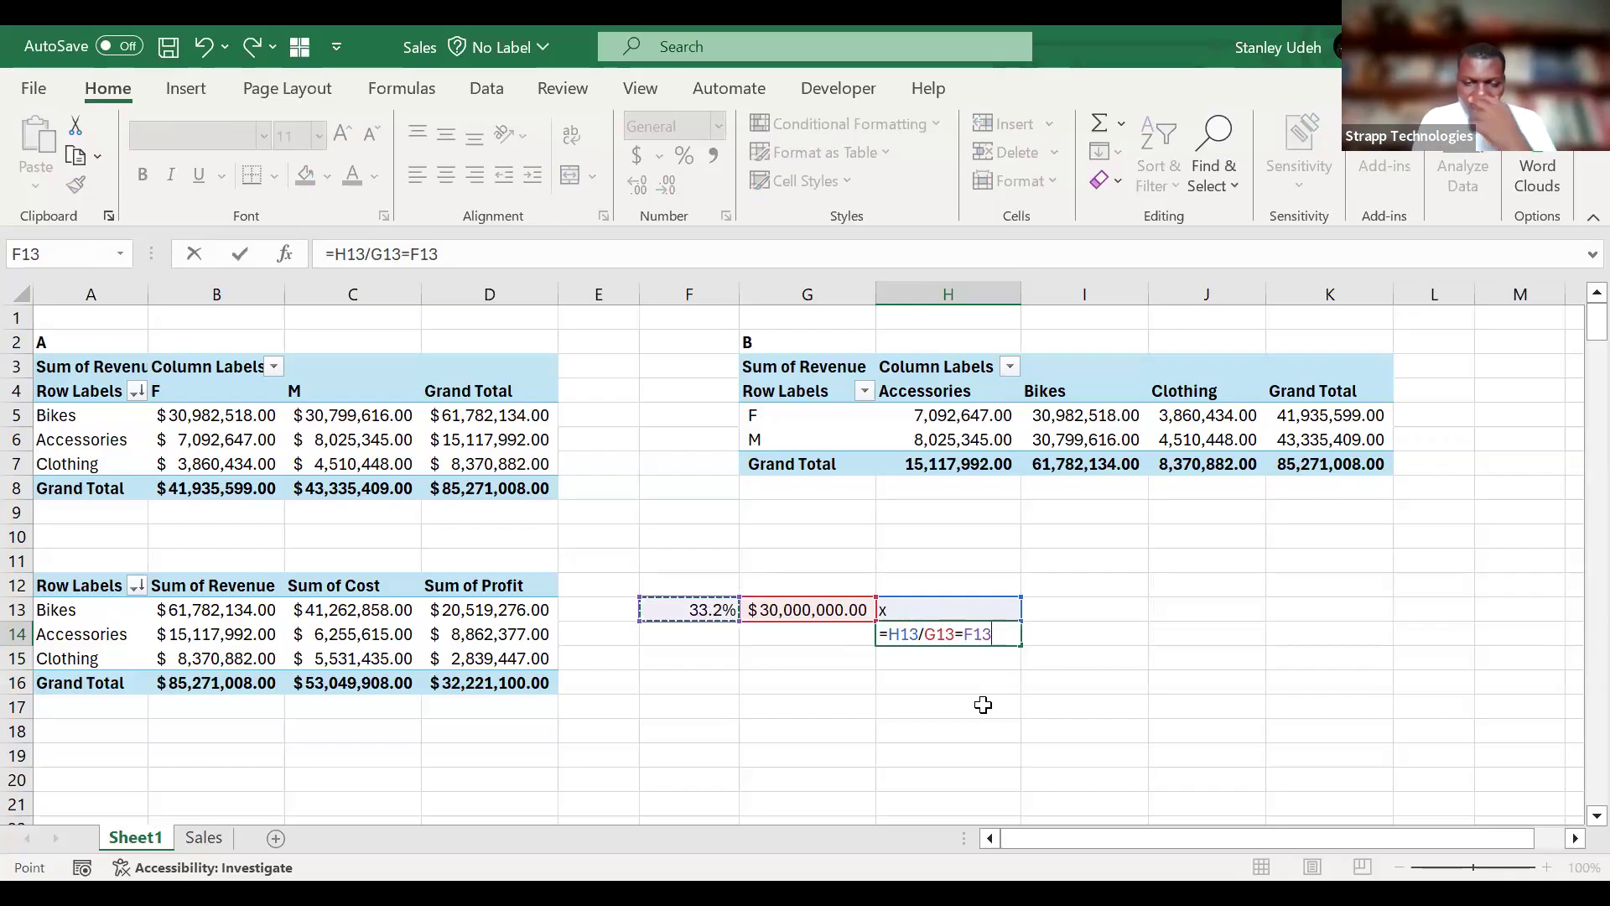
pyautogui.press('Escape')
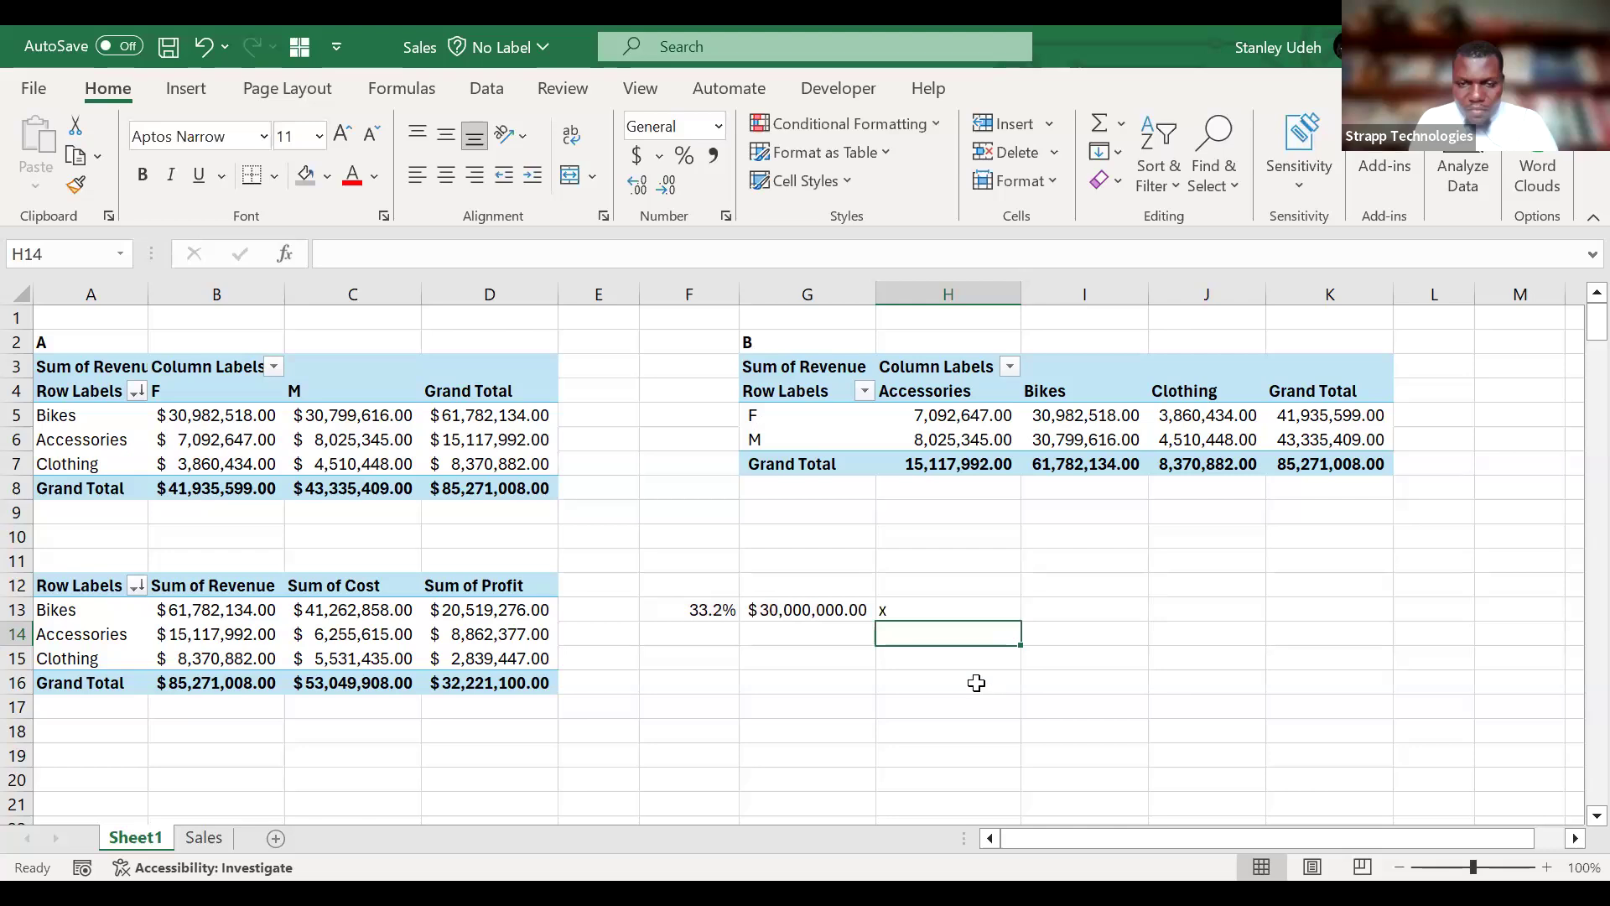
# Calculate the revenue needed for the target profit in G14 by dividing G13 by the profit margin in F13.
pyautogui.click(809, 629)
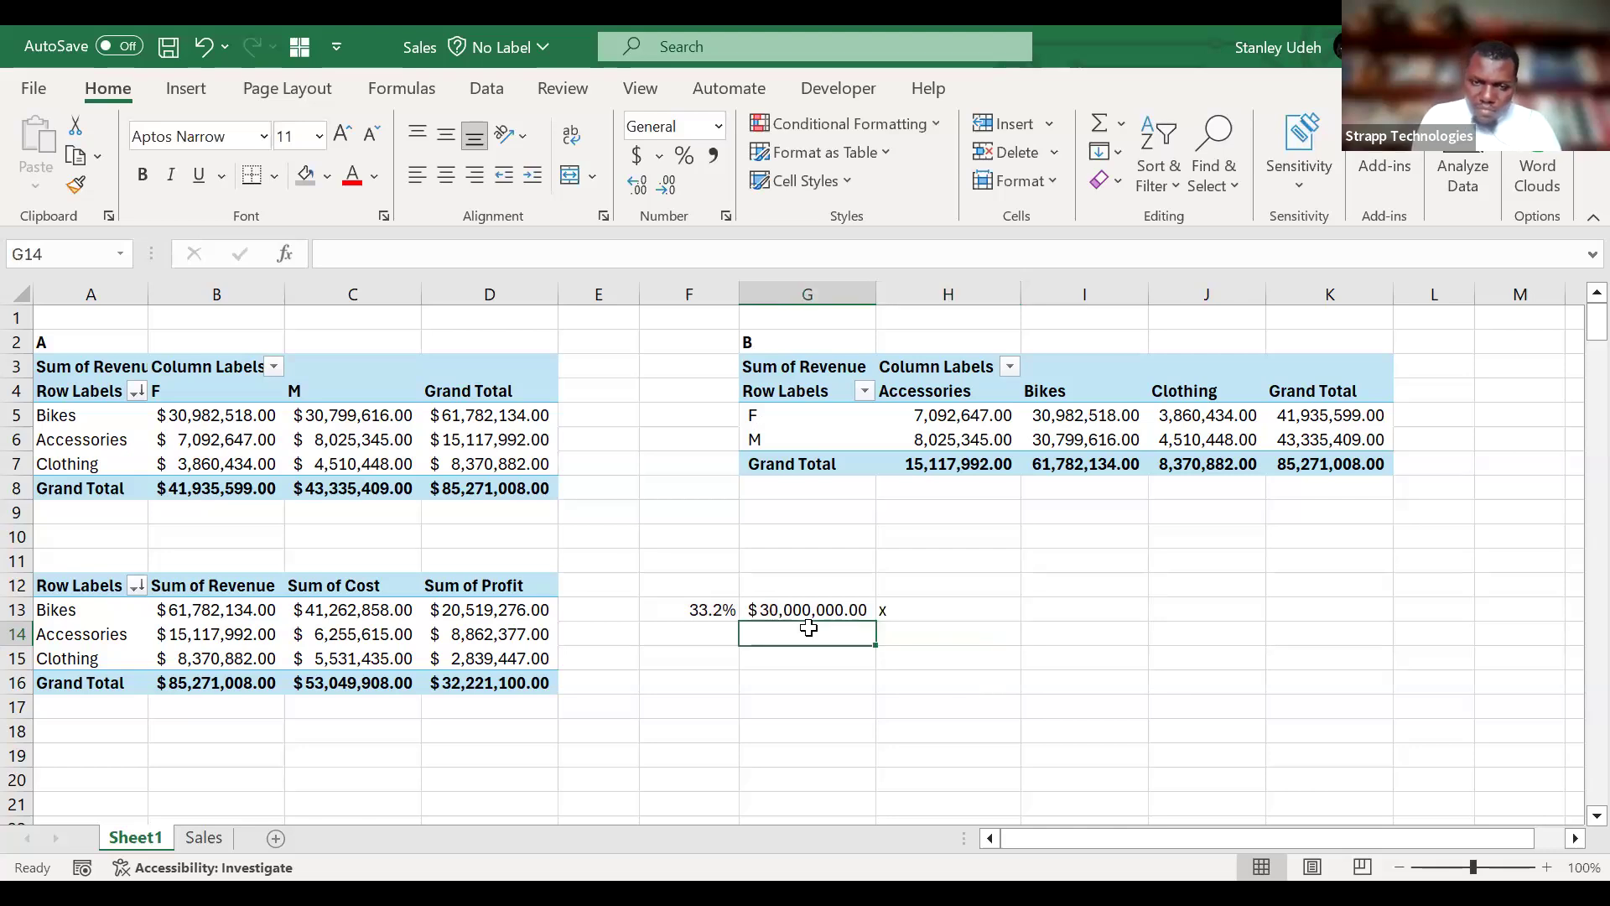
pyautogui.write('=')
pyautogui.click(797, 611)
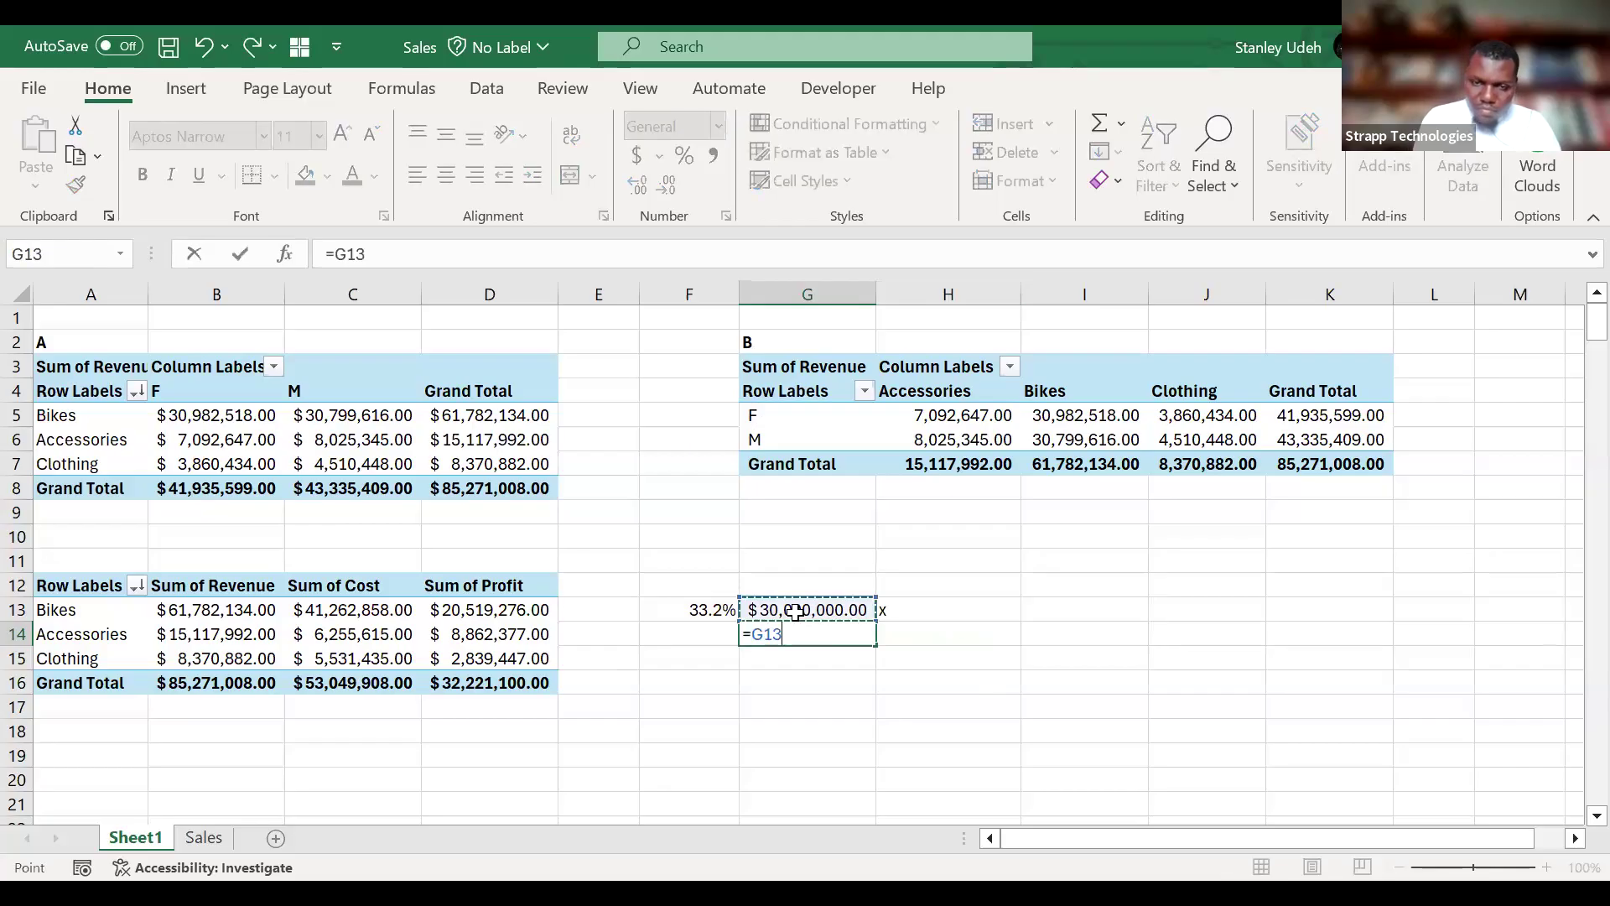
pyautogui.write('/')
pyautogui.click(718, 608)
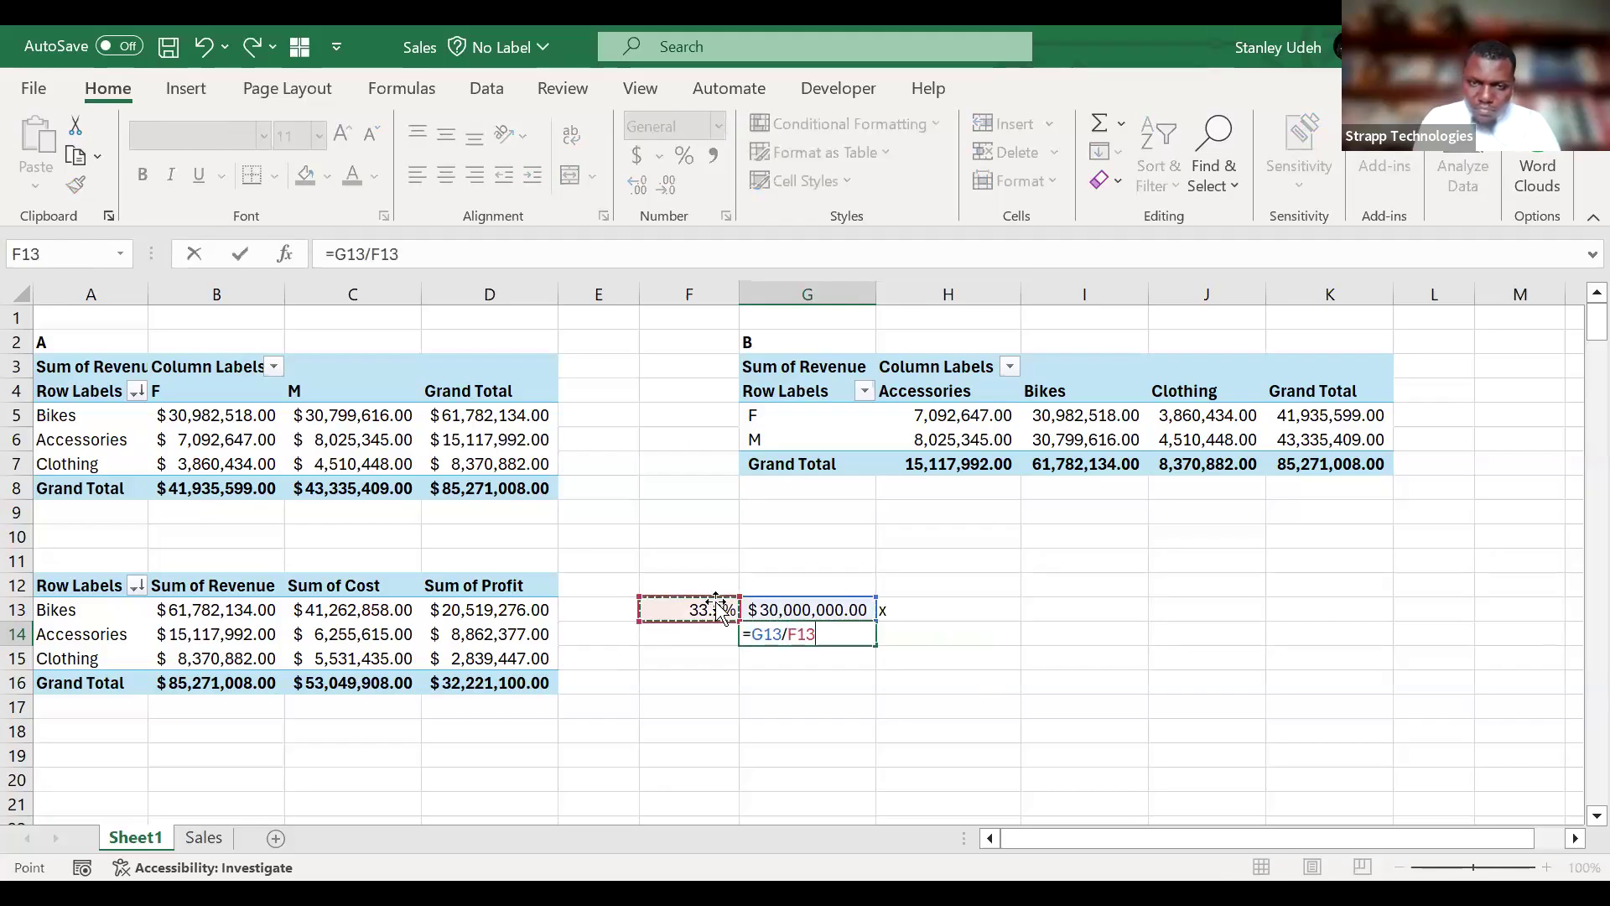
pyautogui.press('Return')
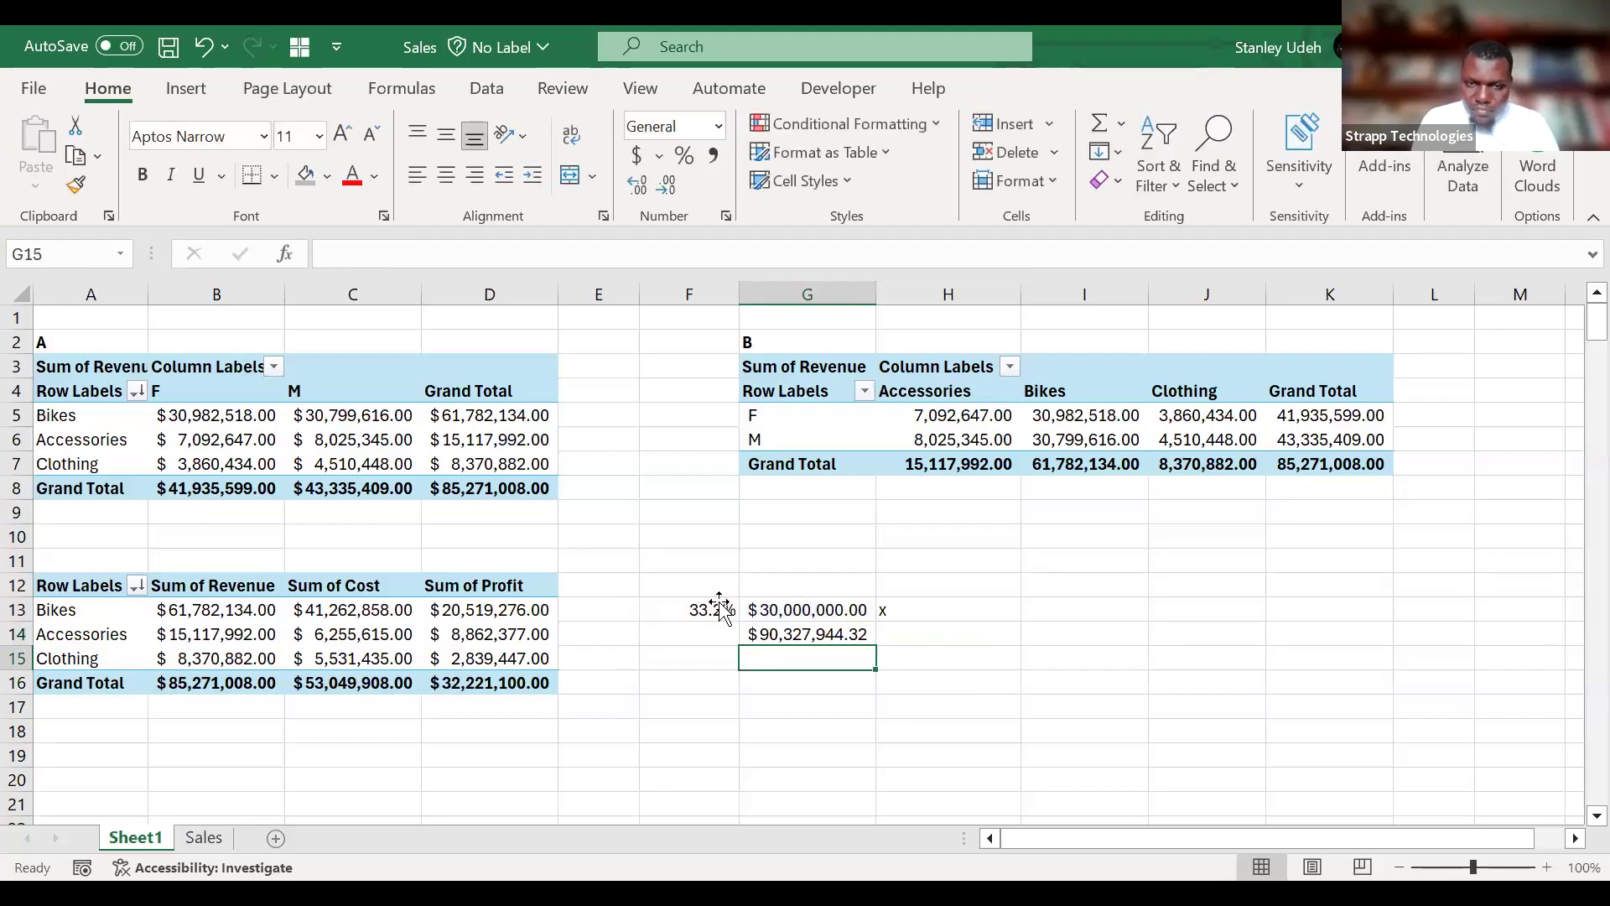
pyautogui.click(798, 636)
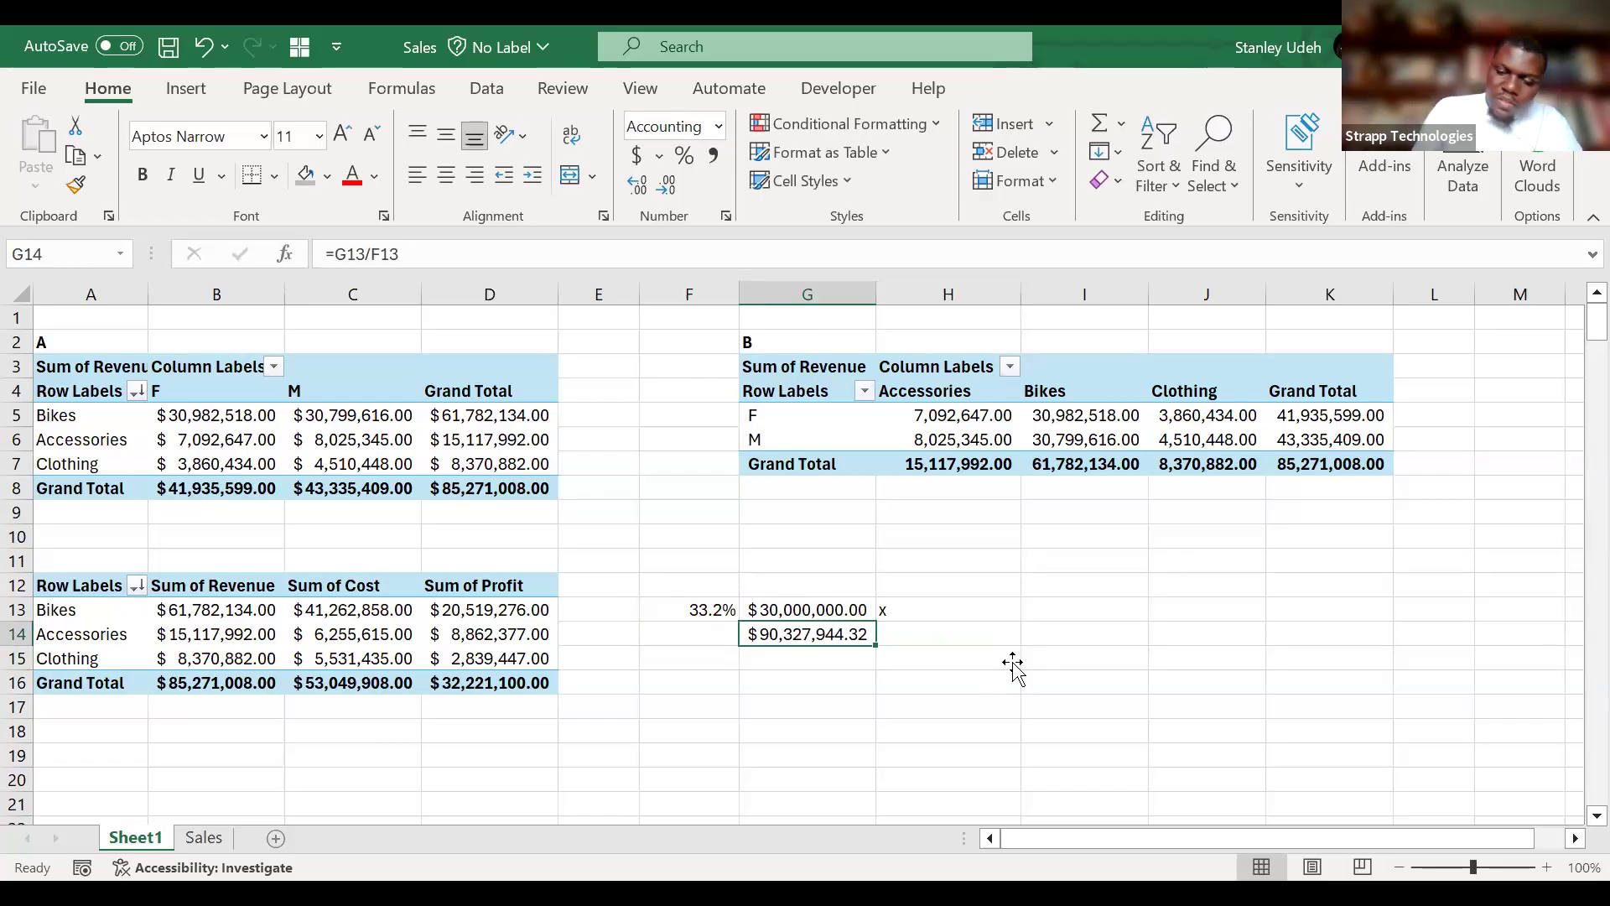
# Calculate the required revenue growth in H14 by subtracting the Bikes Sum of Revenue from G14 and dividing the difference by that Sum of Revenue.
pyautogui.press('Right')
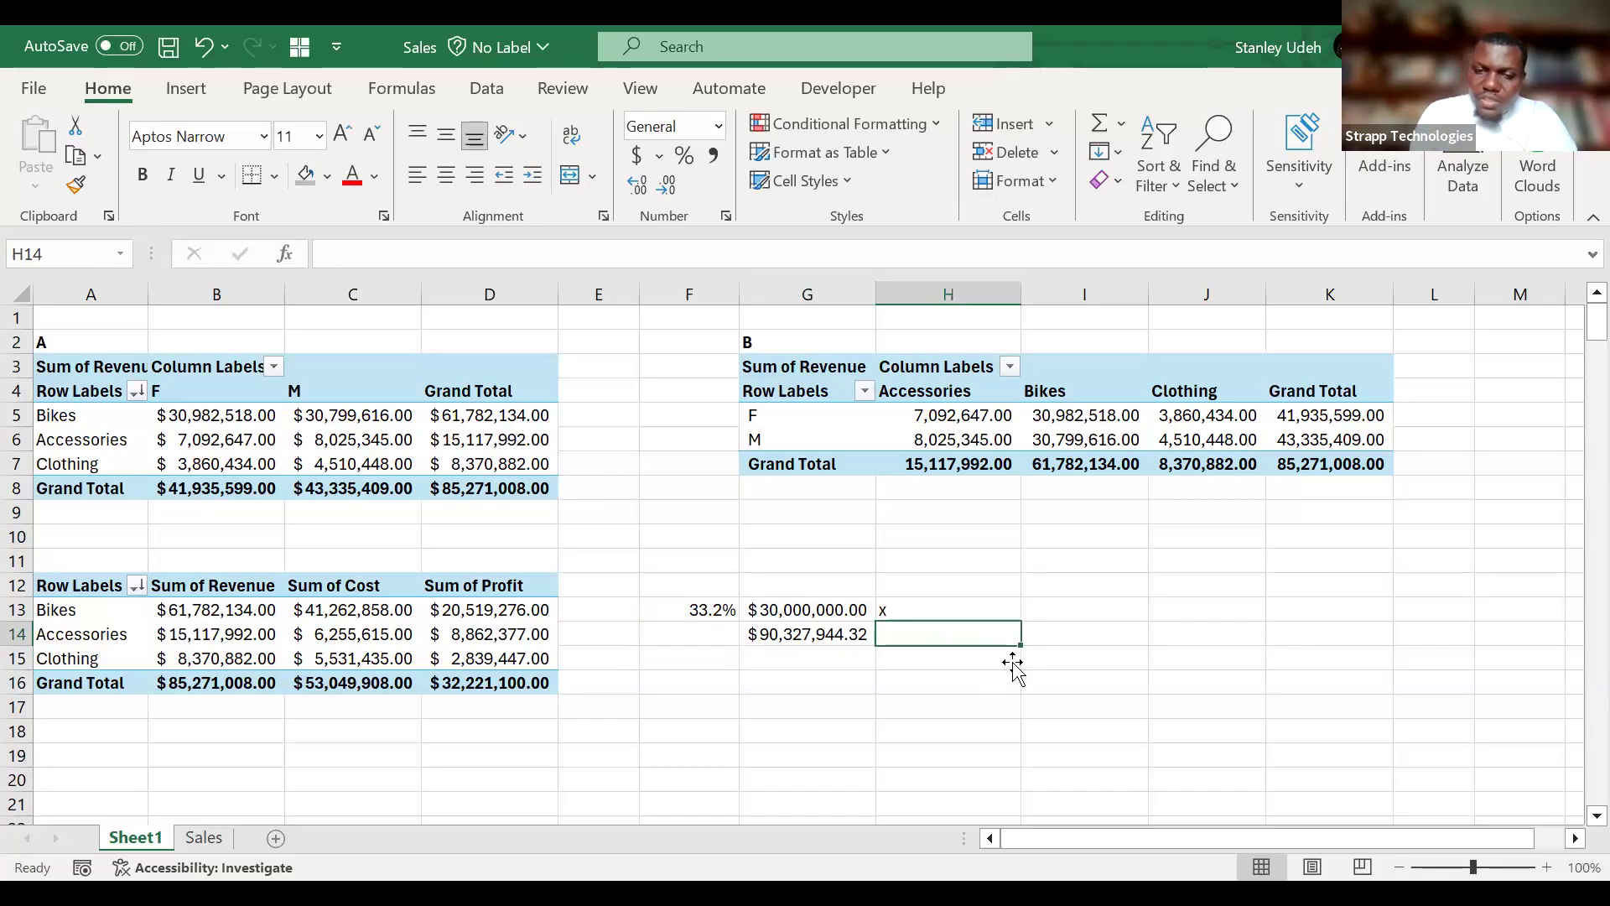
pyautogui.write('=')
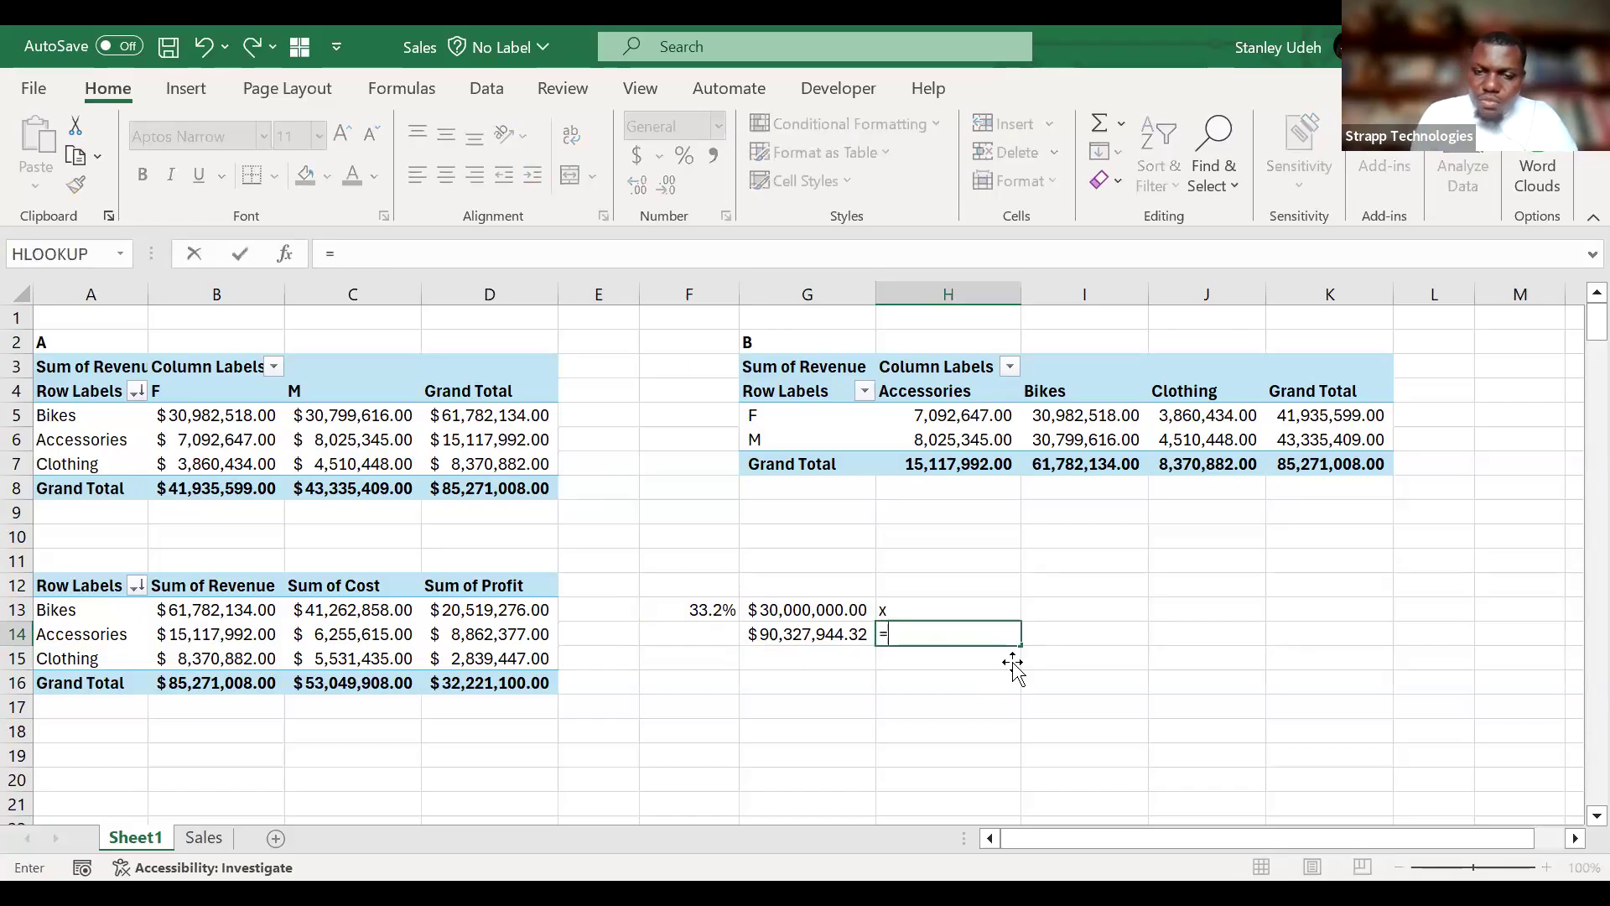
pyautogui.click(808, 638)
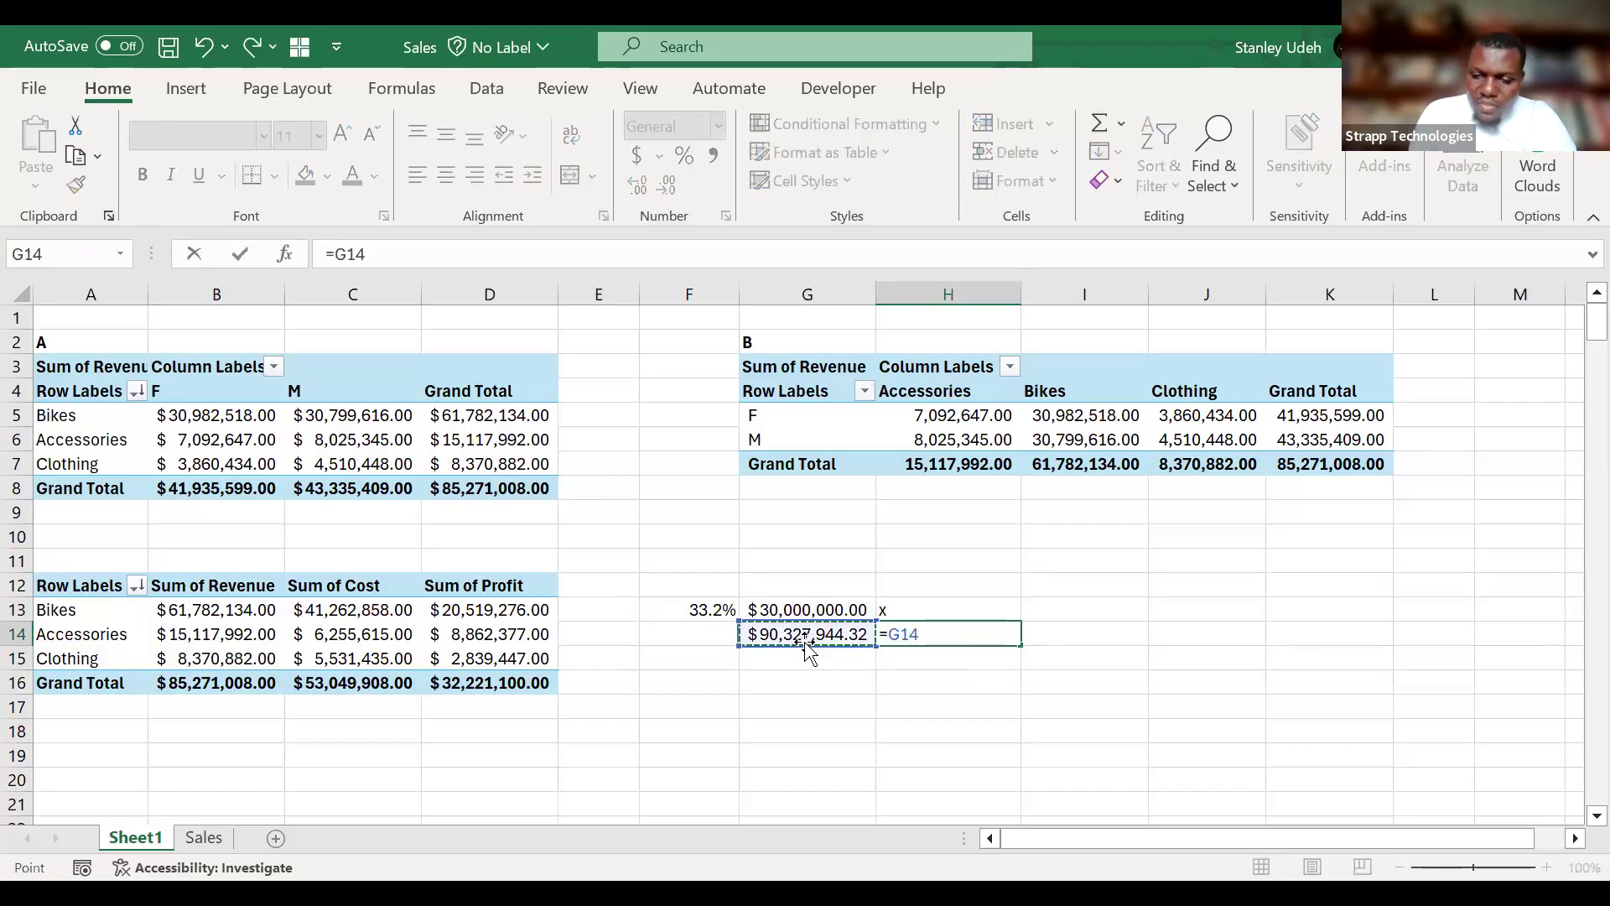
pyautogui.press('BackSpace')
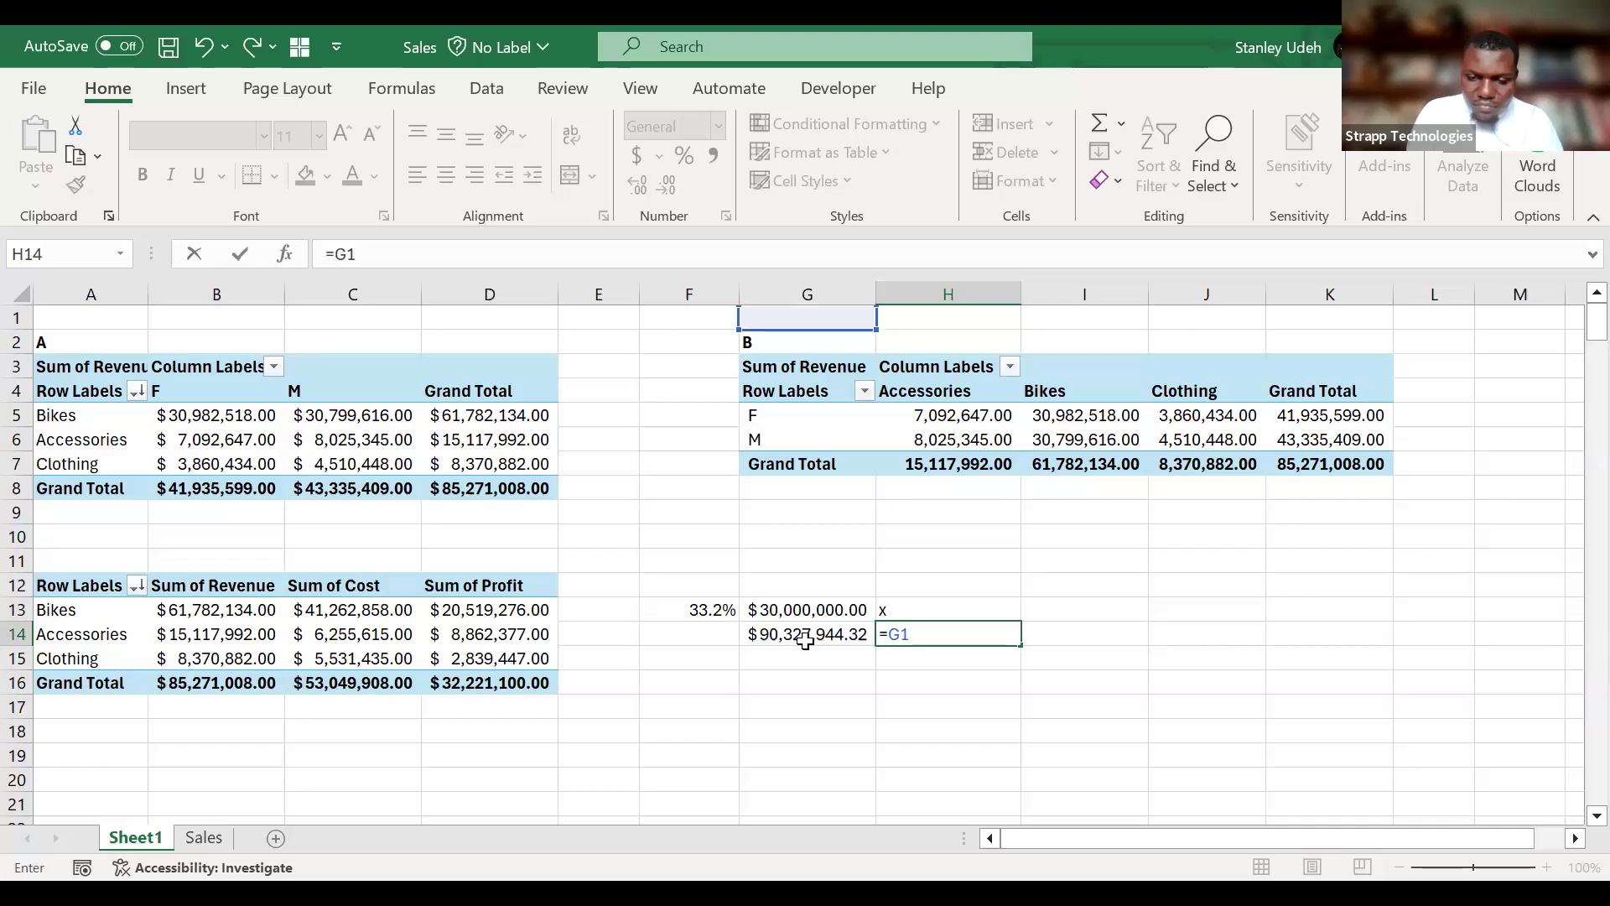
pyautogui.press('BackSpace')
pyautogui.press('BackSpace')
pyautogui.write('(')
pyautogui.click(802, 637)
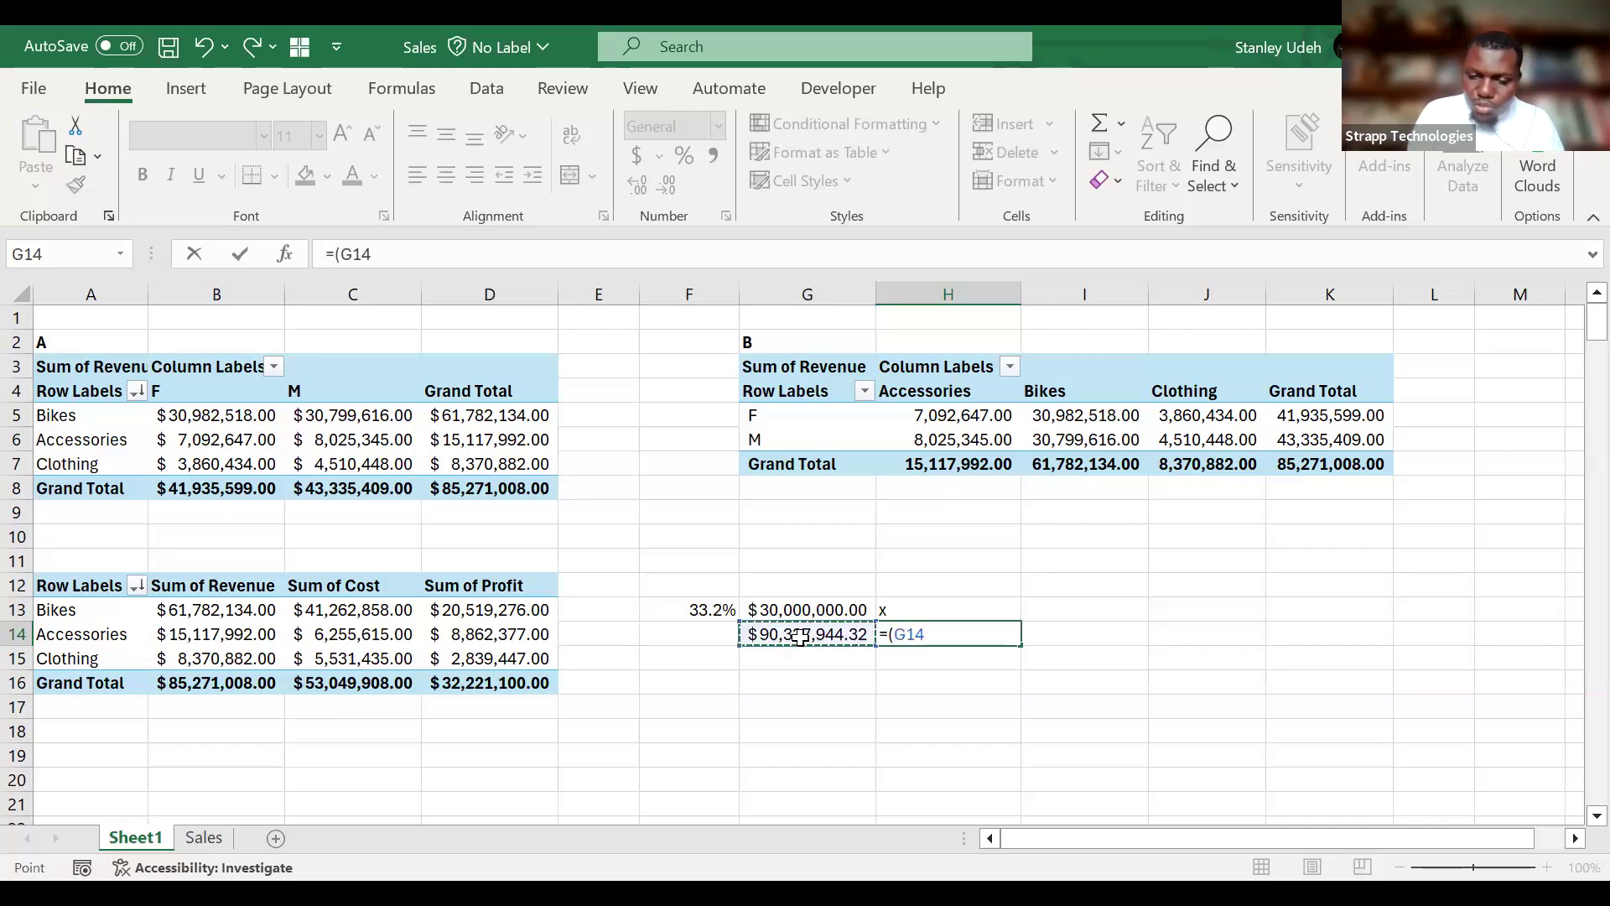
pyautogui.write('-')
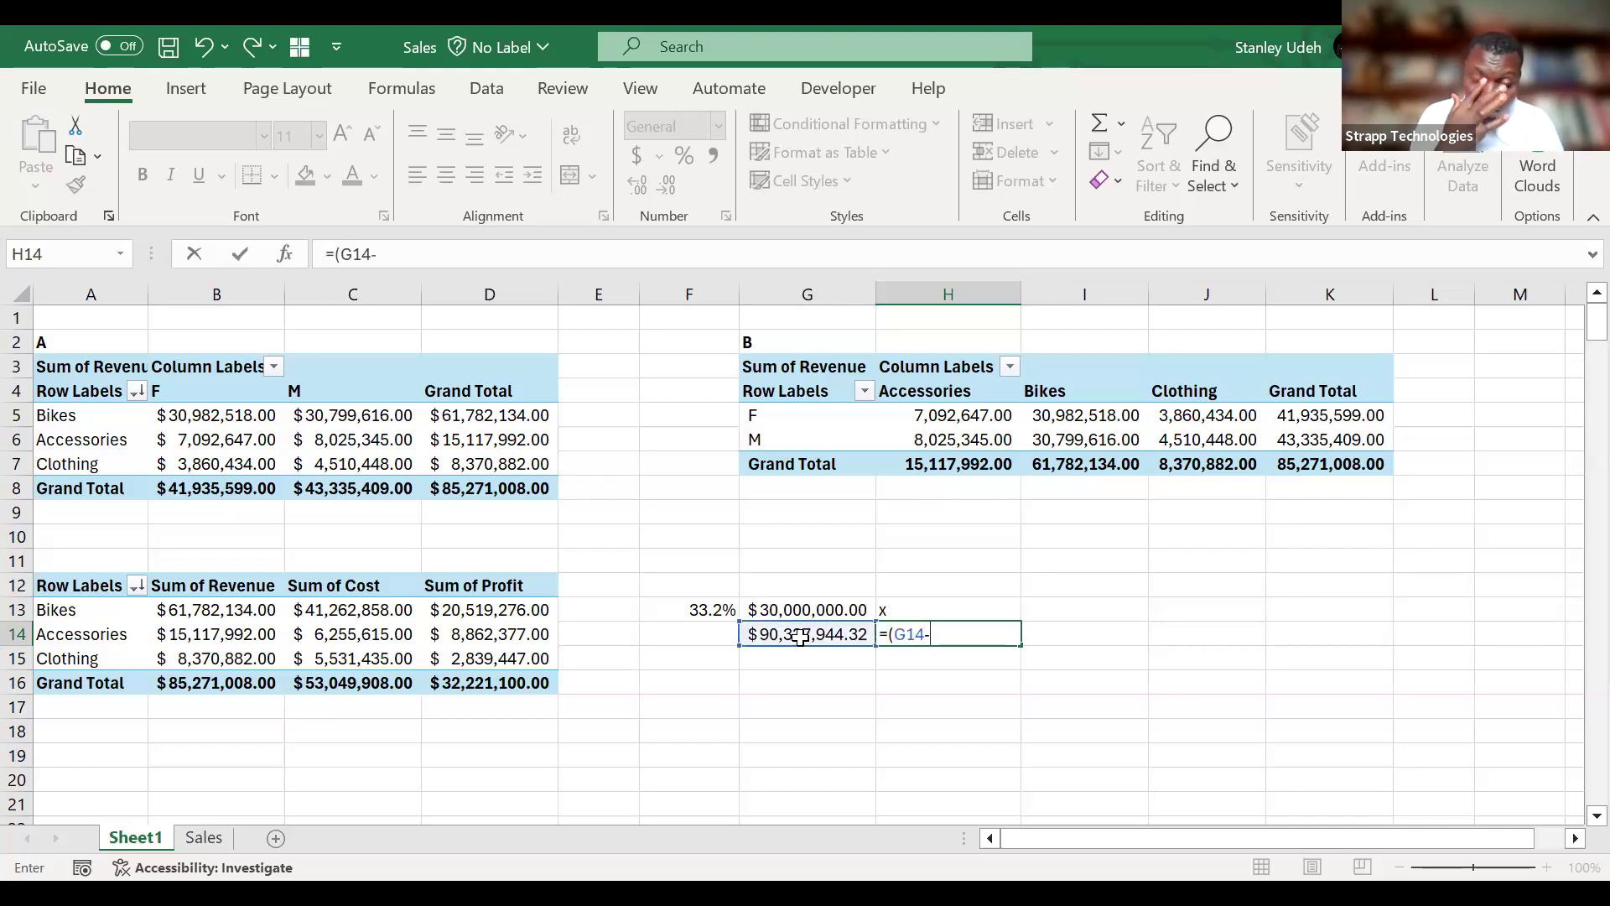
pyautogui.click(242, 606)
pyautogui.write(')')
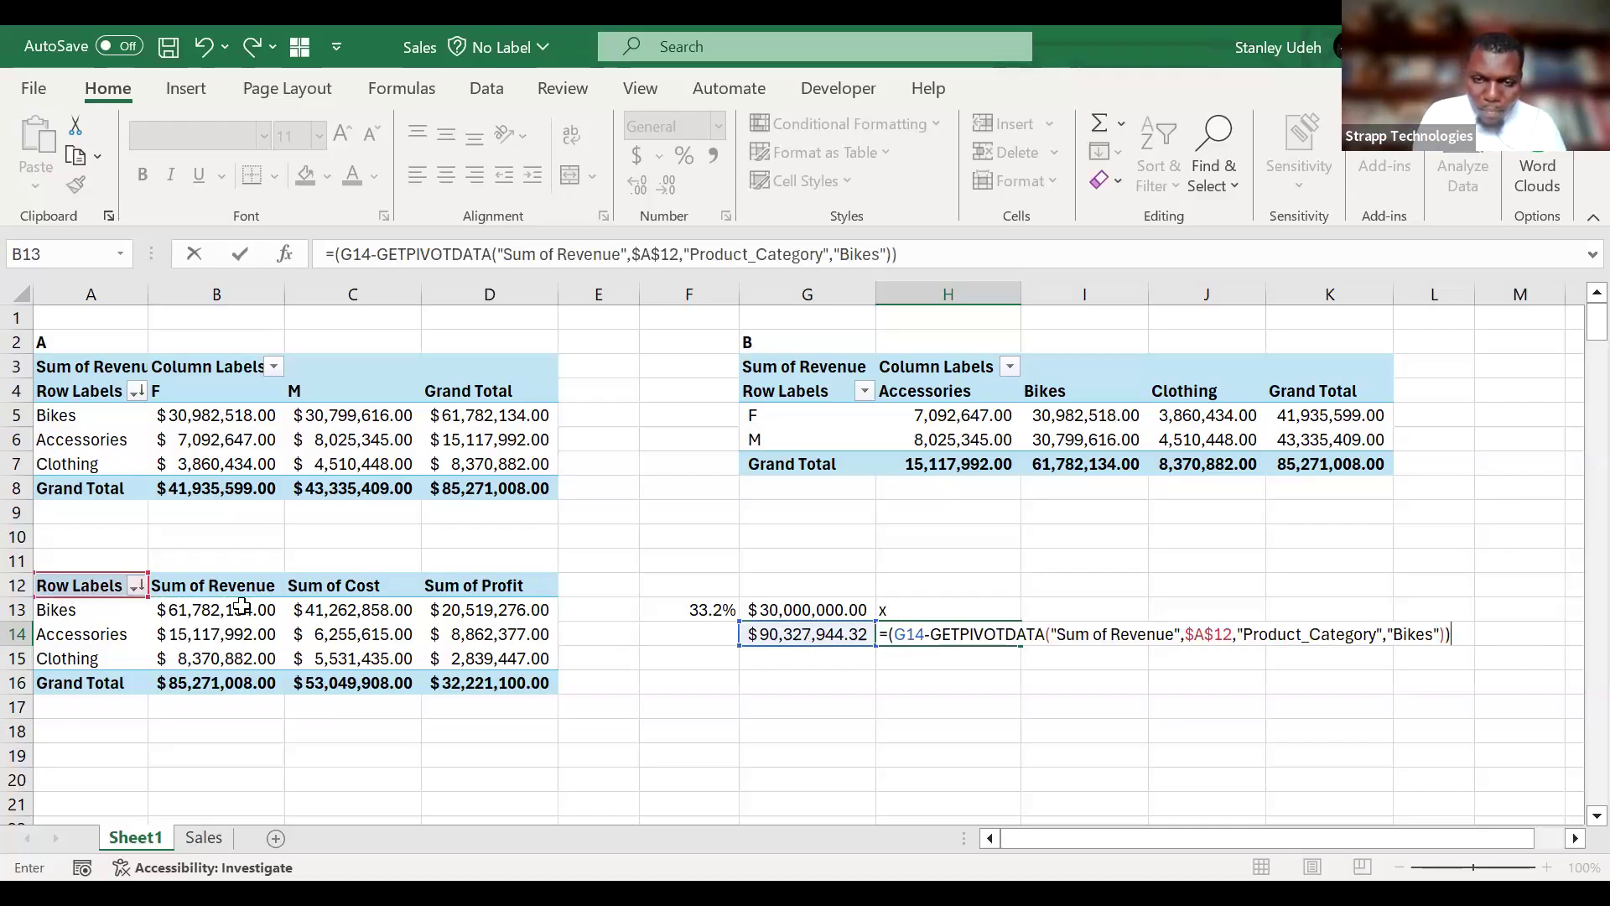
pyautogui.write('/')
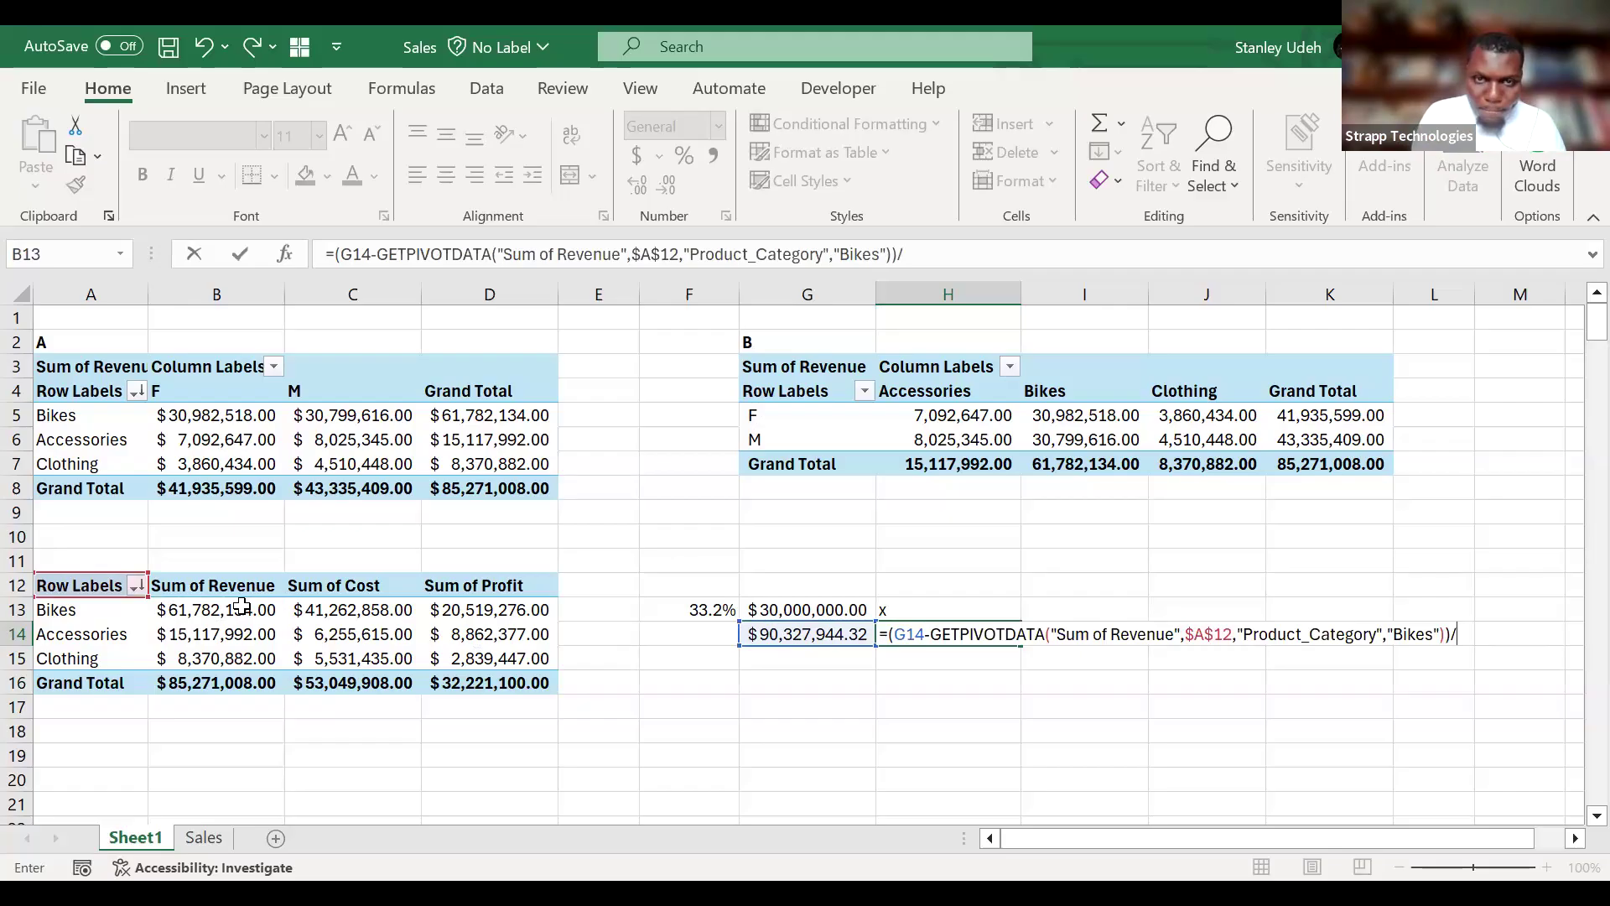
pyautogui.click(236, 607)
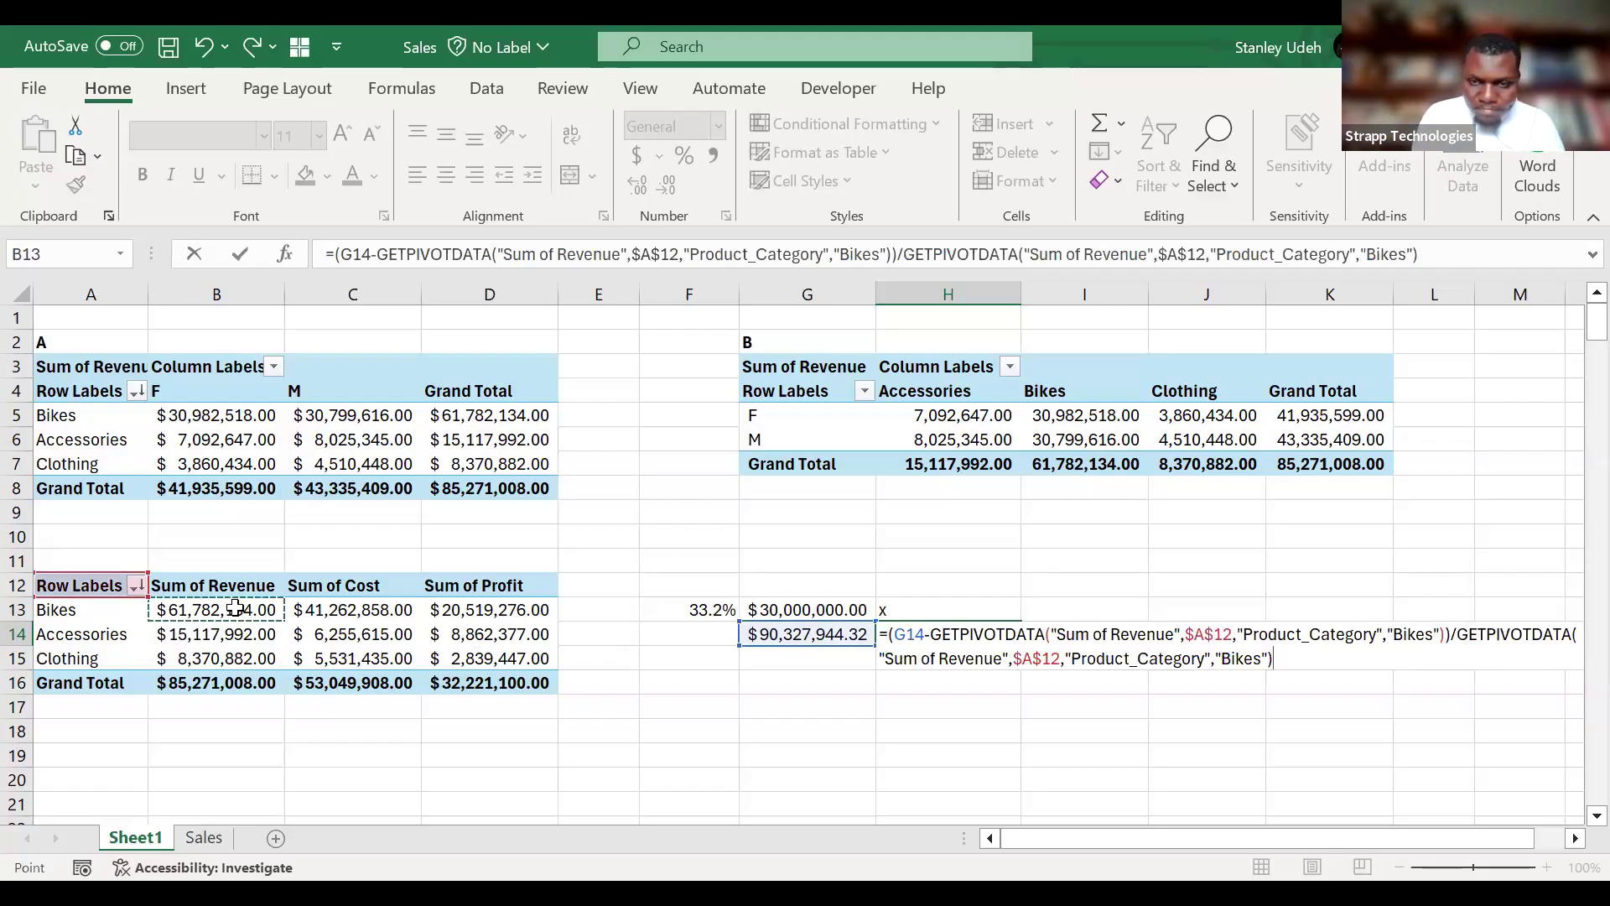
pyautogui.press('Return')
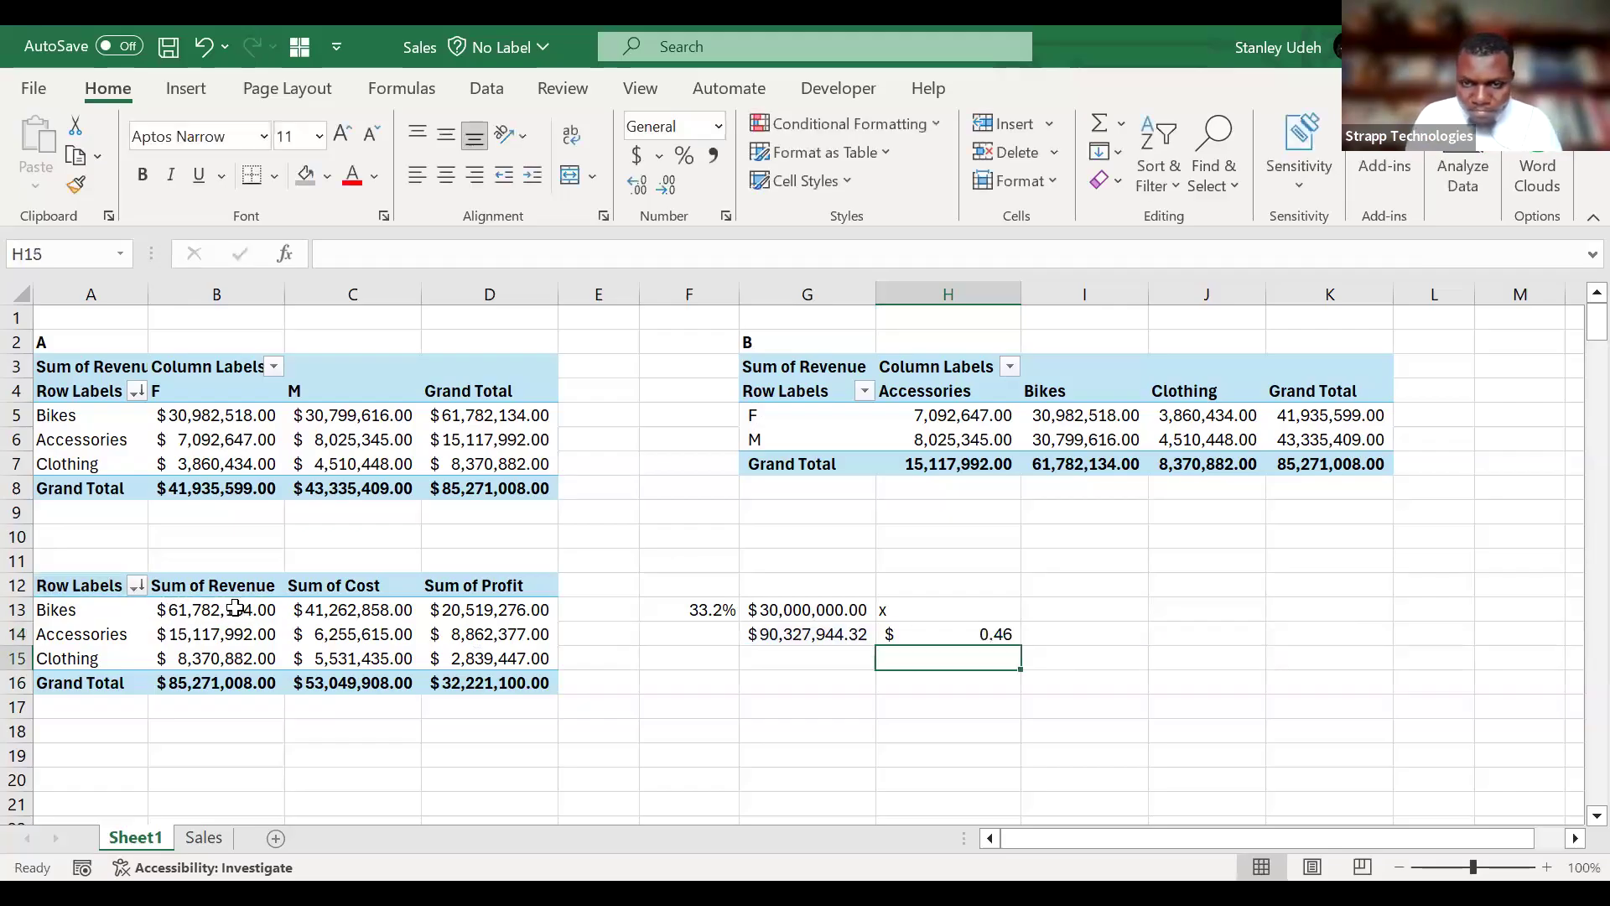
# Format the revenue growth in H14 as a percentage.
pyautogui.click(937, 637)
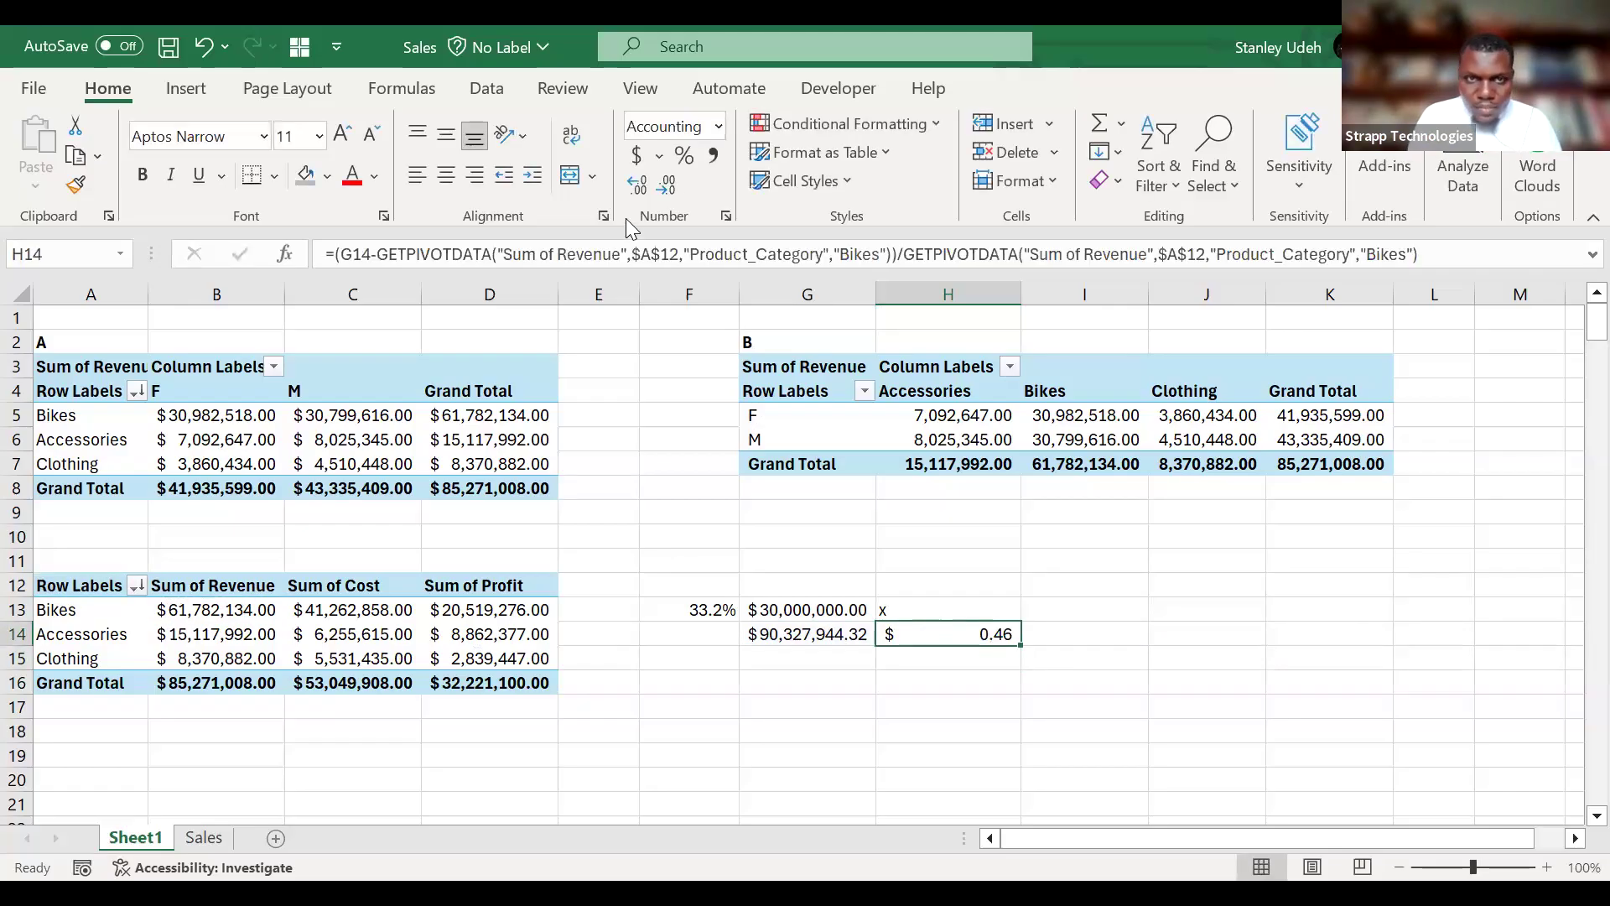
pyautogui.click(686, 158)
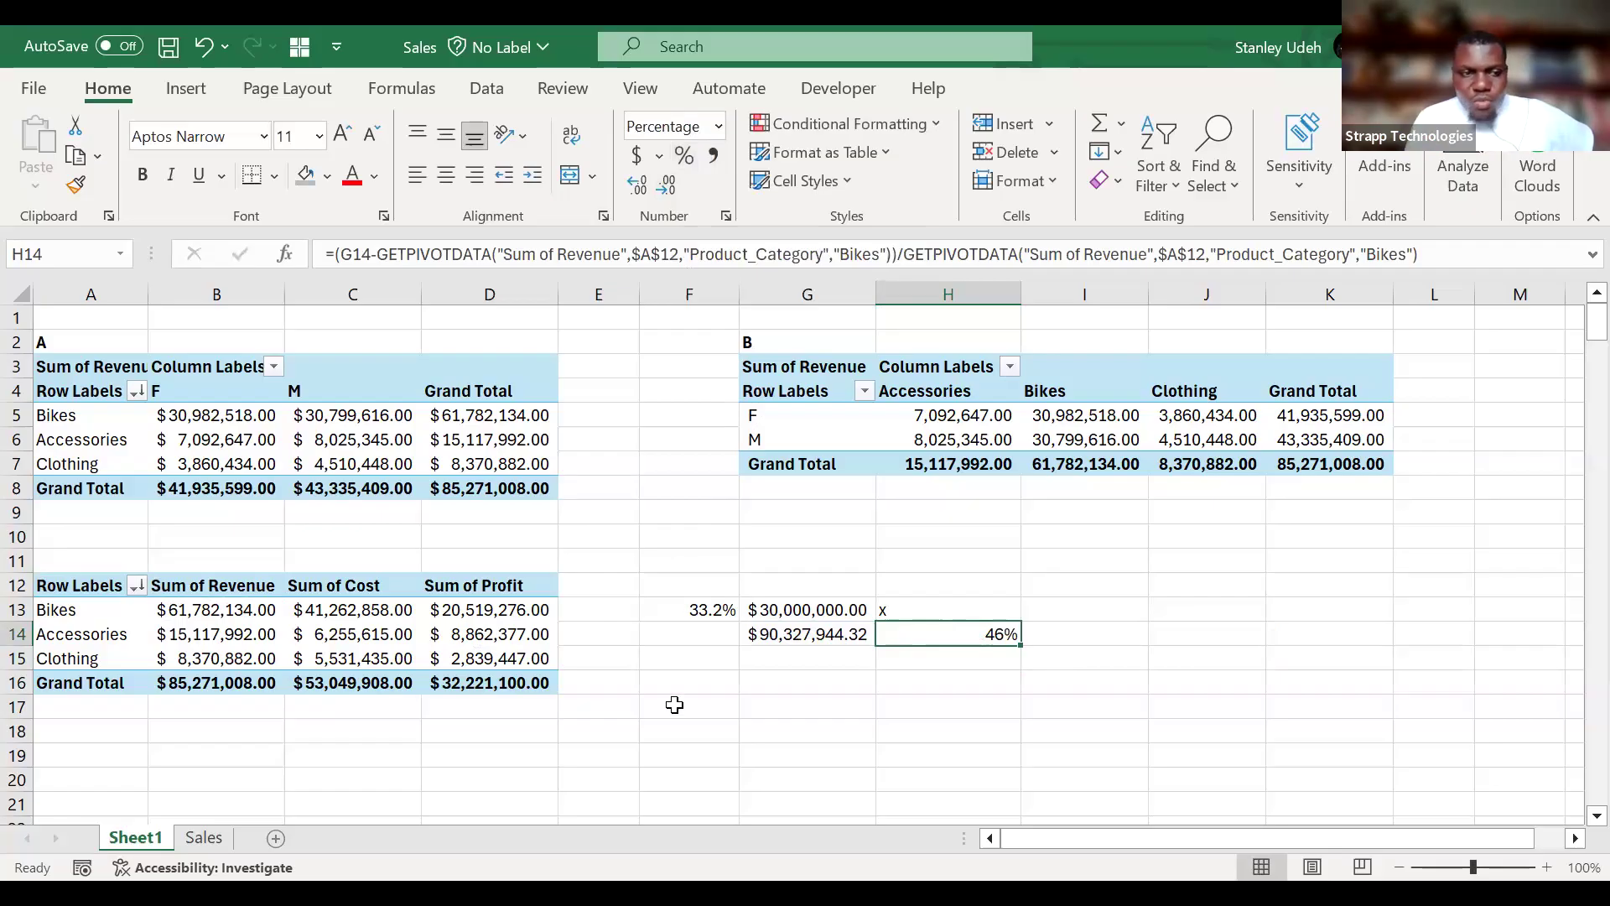
pyautogui.click(810, 619)
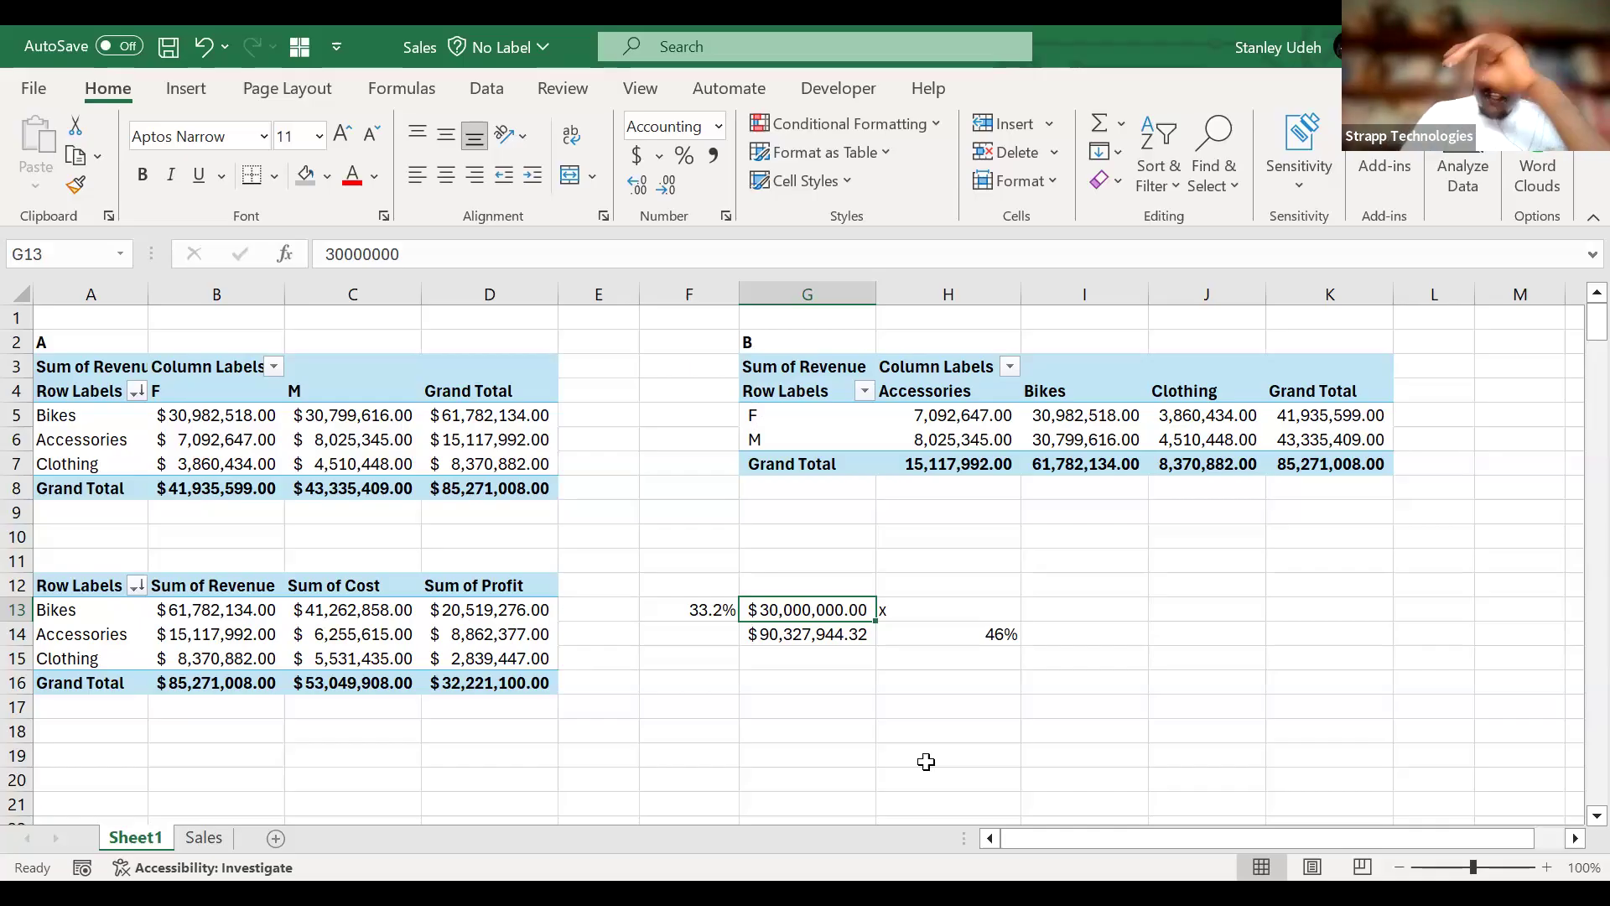
pyautogui.click(742, 589)
pyautogui.moveTo(714, 589); pyautogui.dragTo(1027, 658)
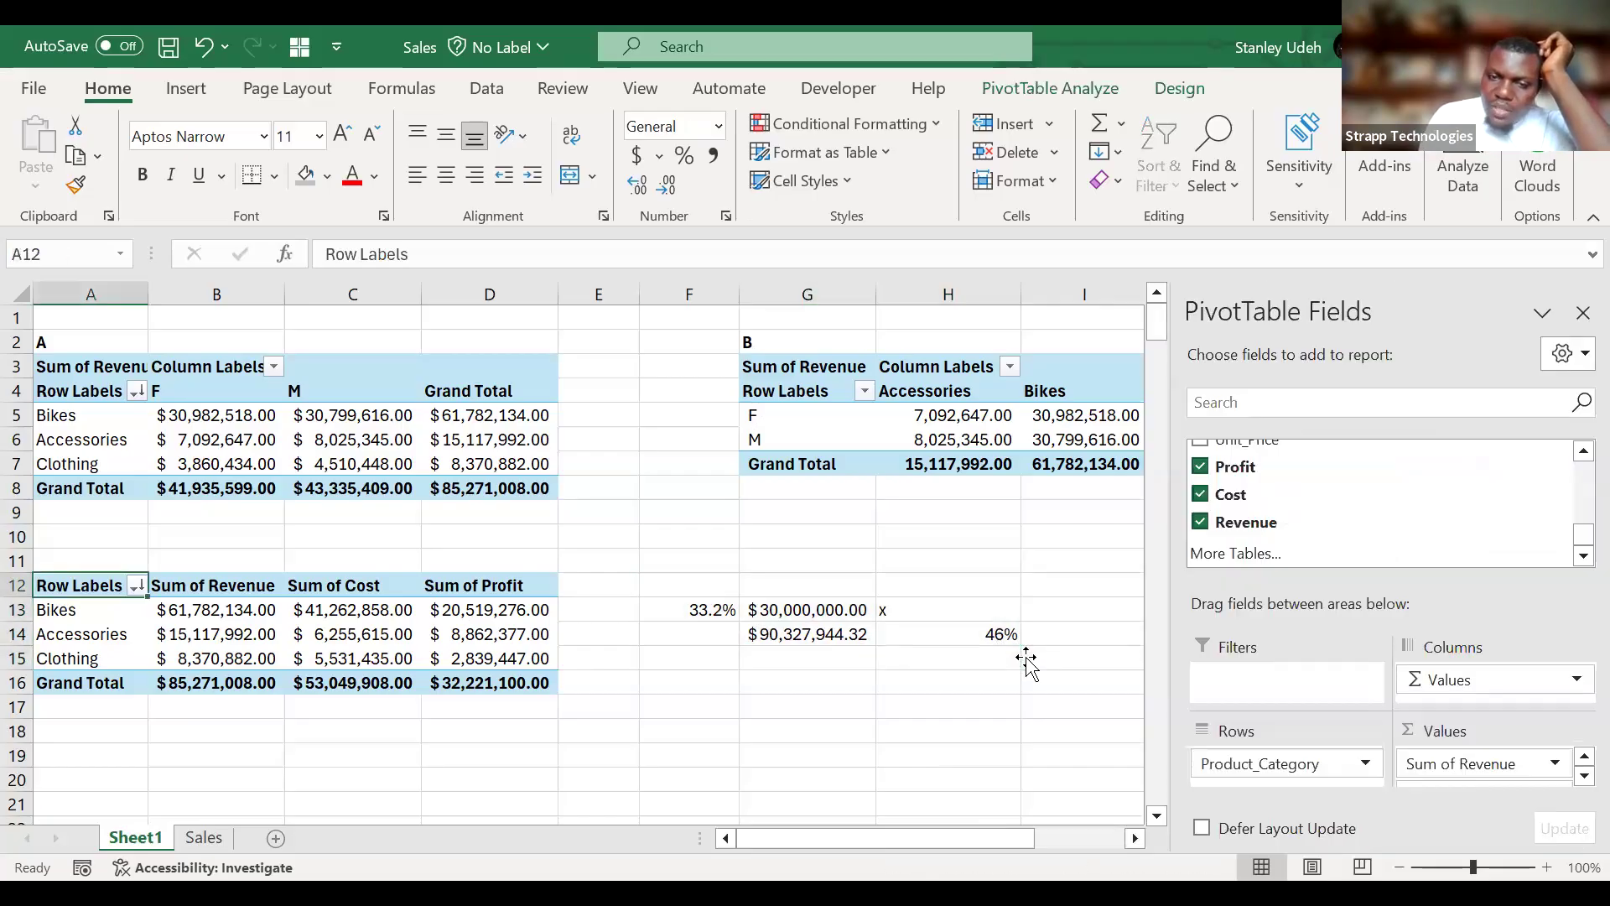
# Clear the profit margin, target profit and revenue growth calculations from cells F11:H15.
pyautogui.moveTo(690, 557); pyautogui.dragTo(1006, 658)
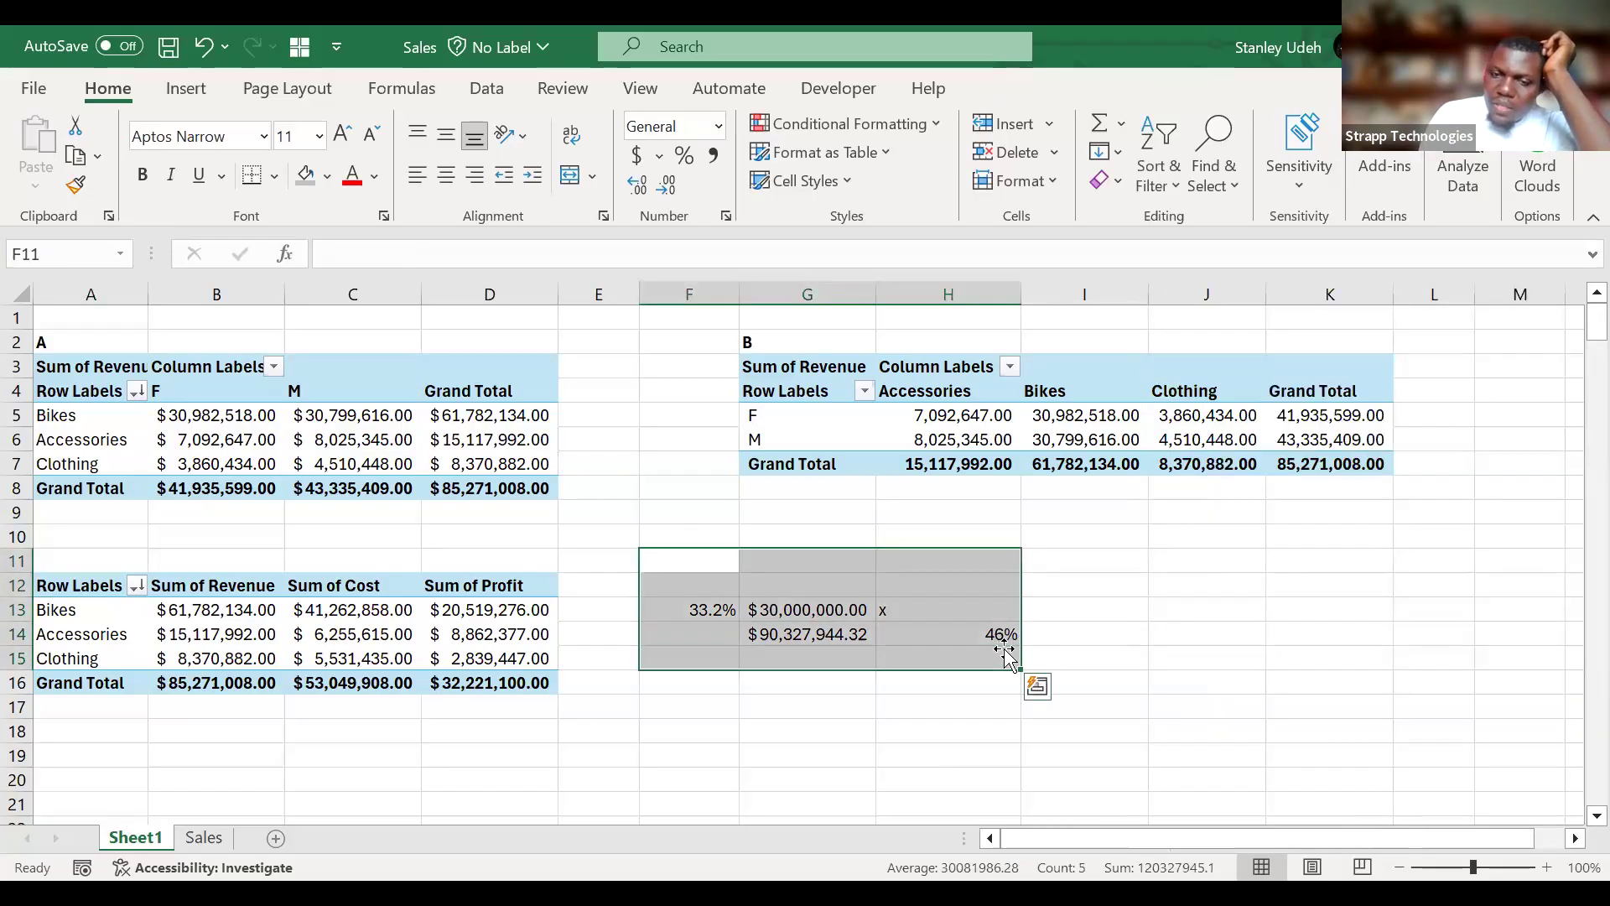
pyautogui.press('Delete')
pyautogui.click(730, 728)
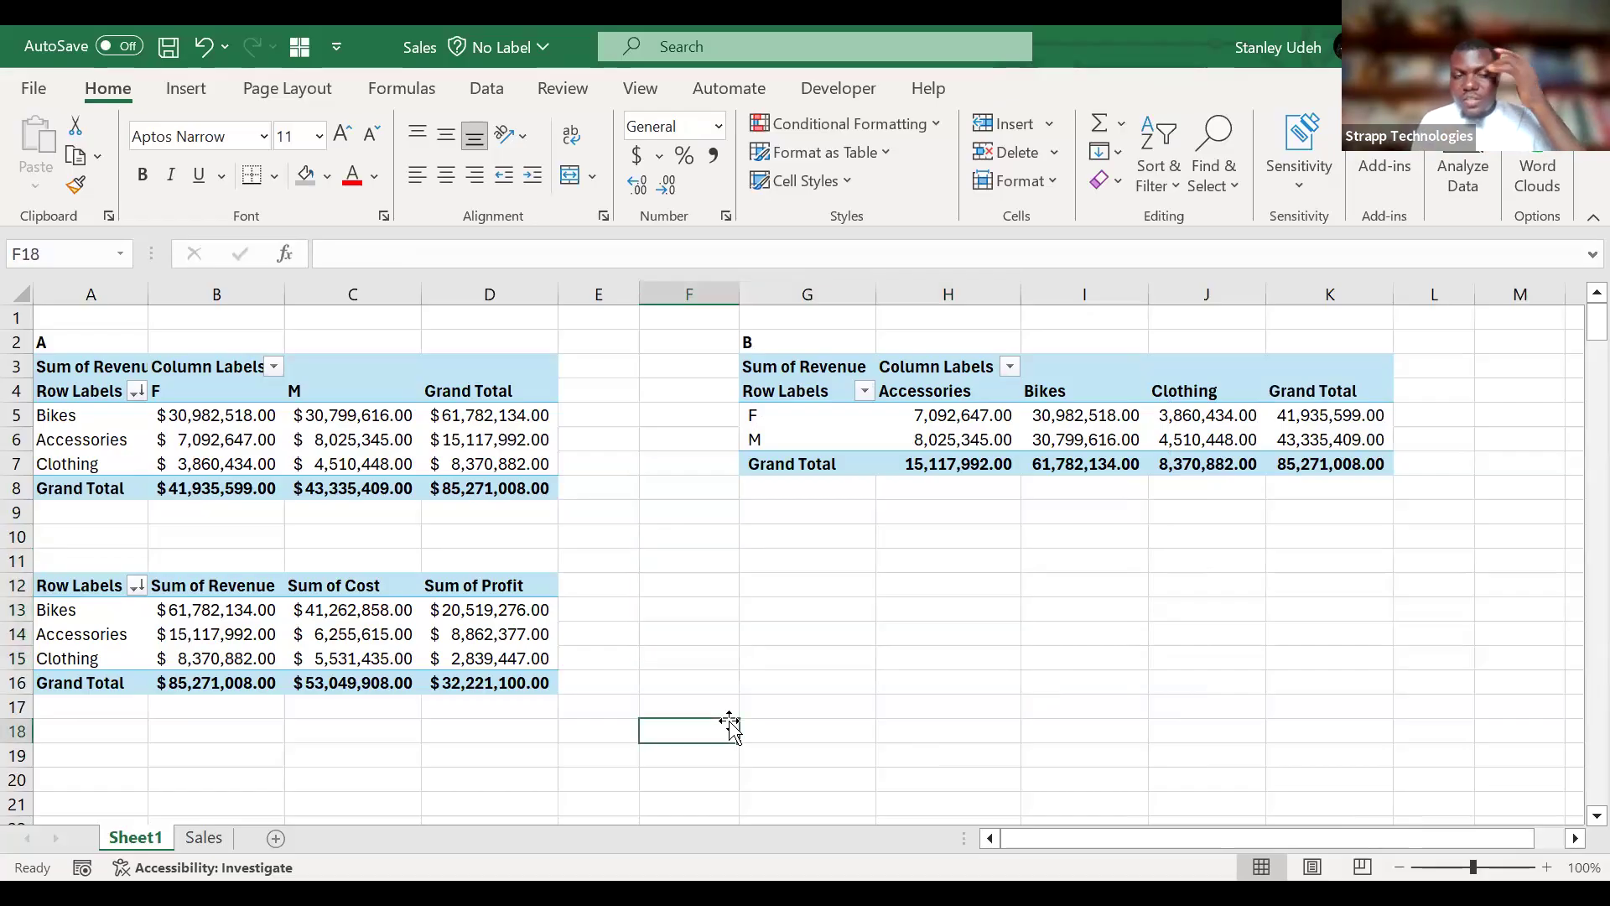
# Enter the first task, "1. Get the sales by category by age grade", in A19 below the profit PivotTable.
pyautogui.scroll(-2, 730, 726)
pyautogui.click(113, 665)
pyautogui.write('1.')
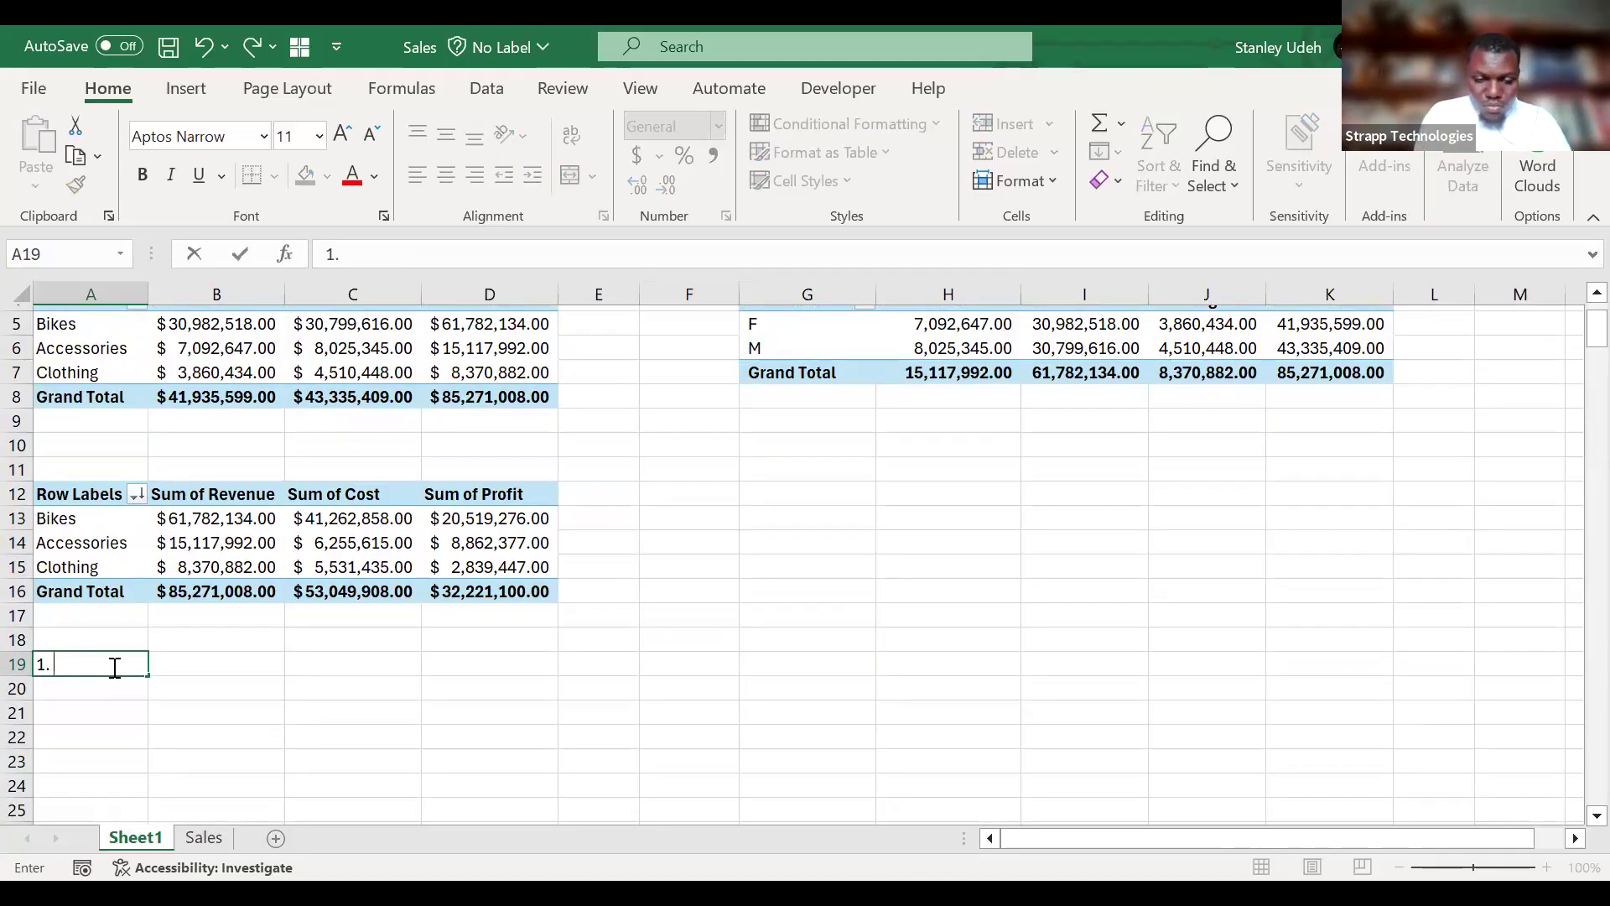
pyautogui.write('Get t')
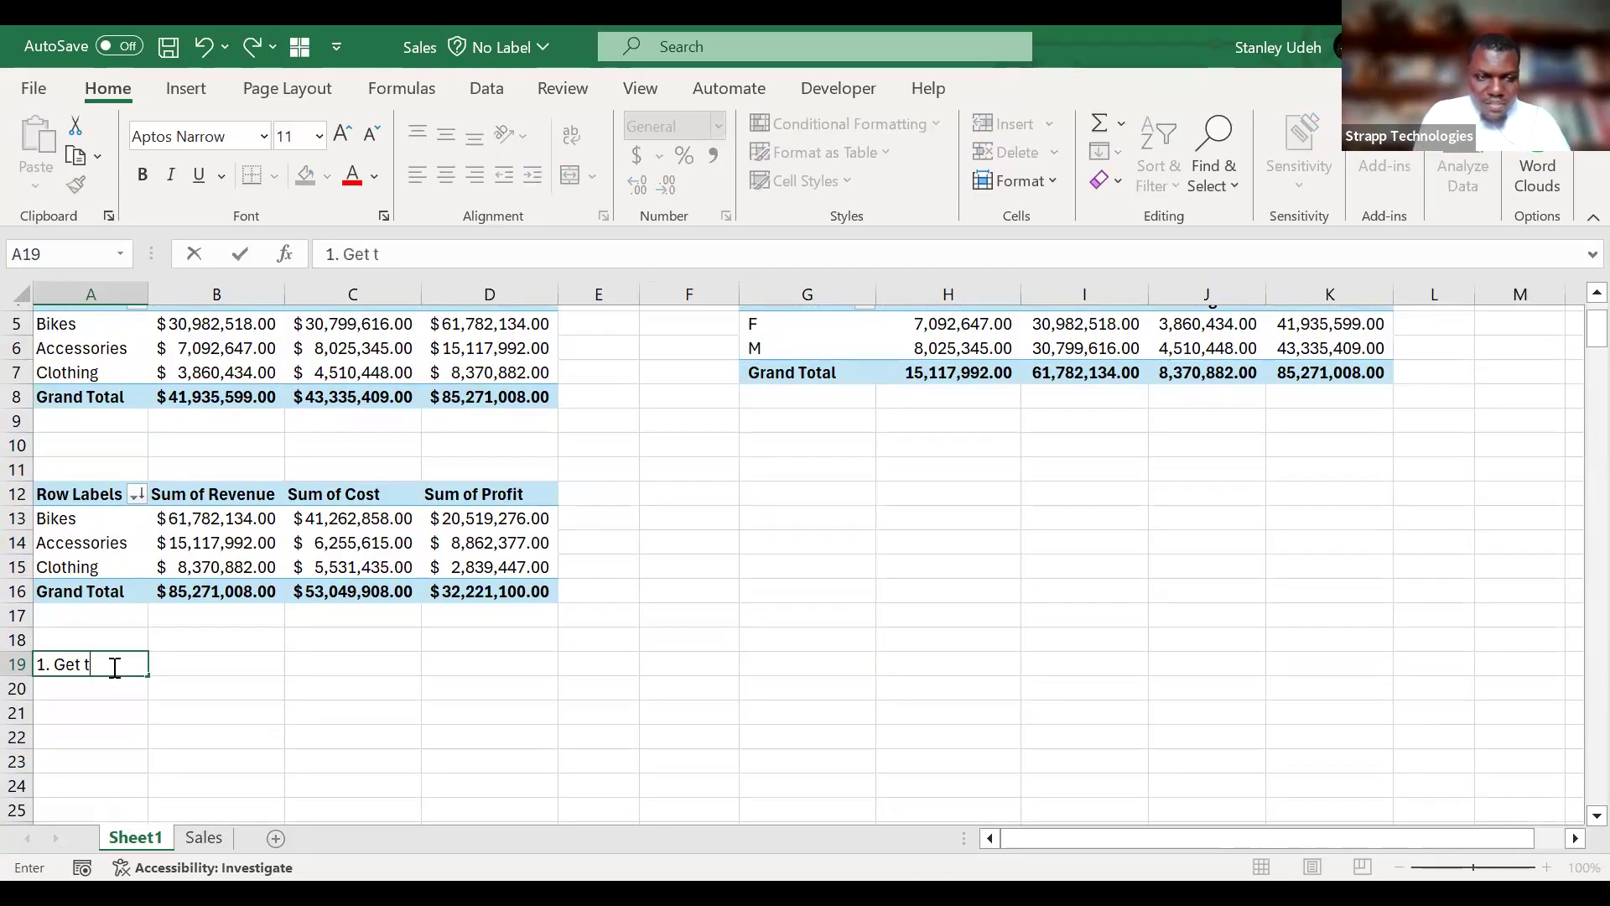
pyautogui.write('he sale')
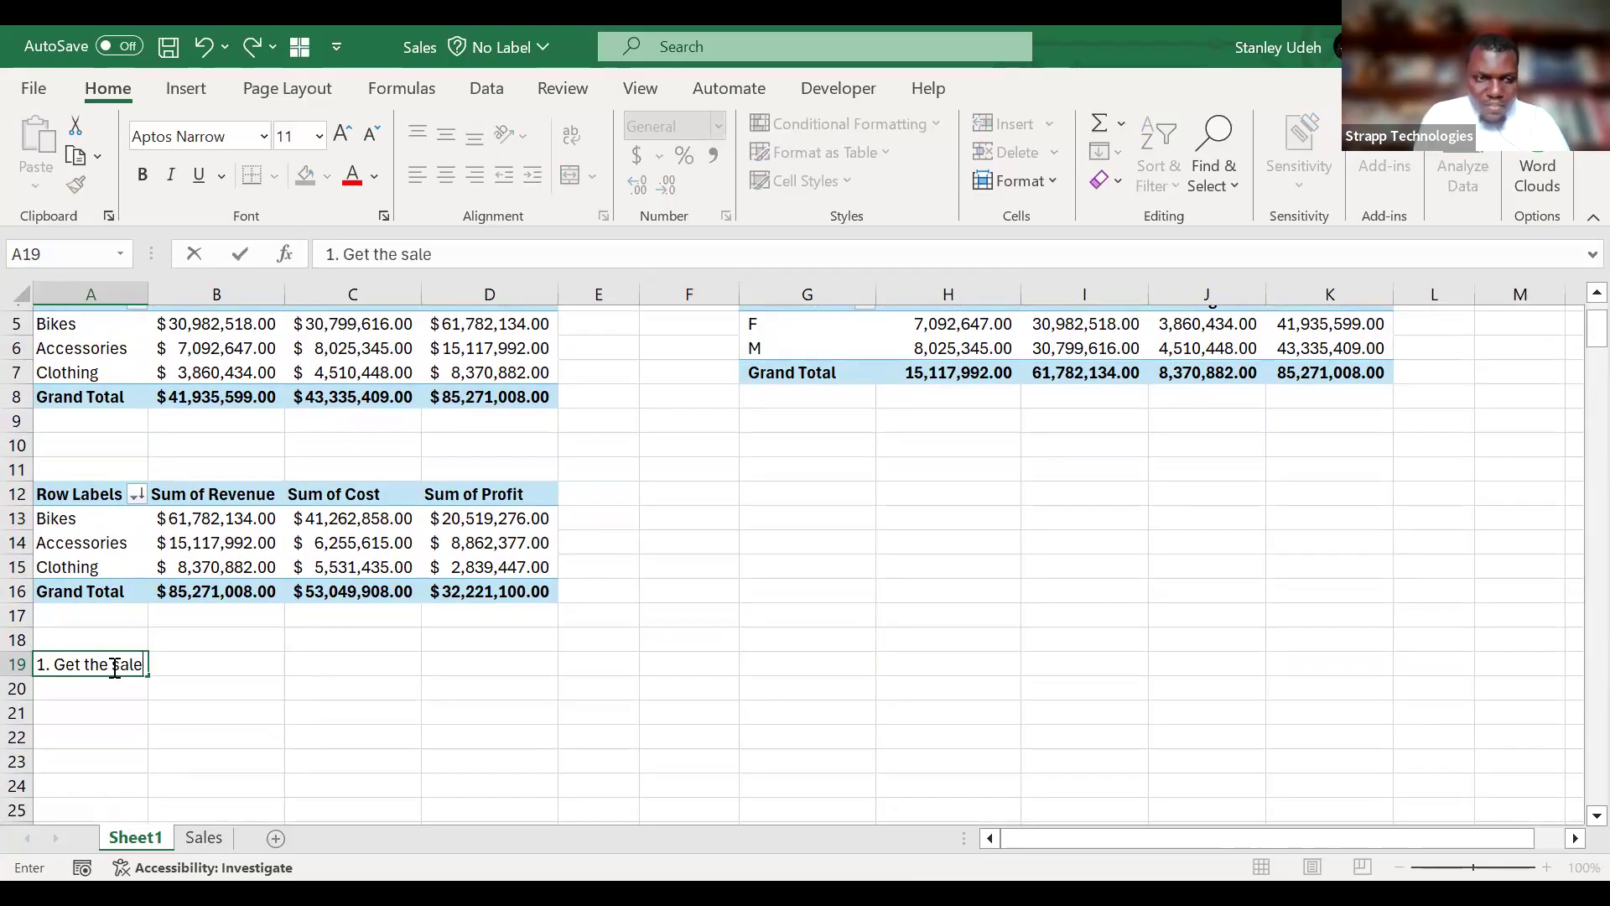
pyautogui.write('s o')
pyautogui.press('BackSpace')
pyautogui.press('BackSpace')
pyautogui.press('BackSpace')
pyautogui.write('by categr')
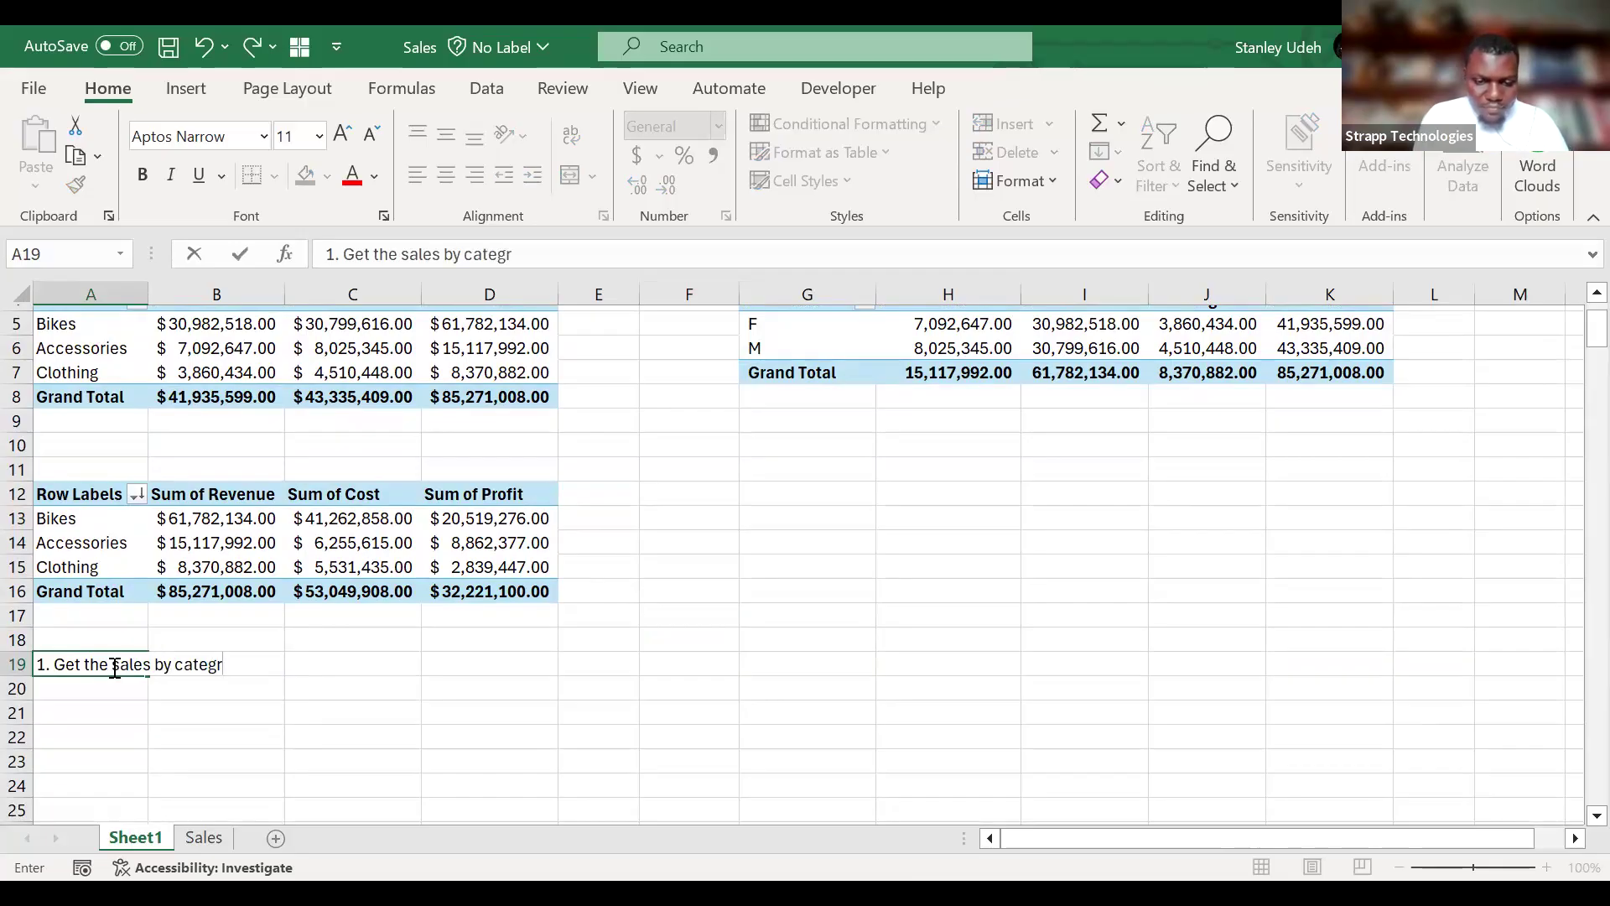
pyautogui.press('BackSpace')
pyautogui.write('ory by age')
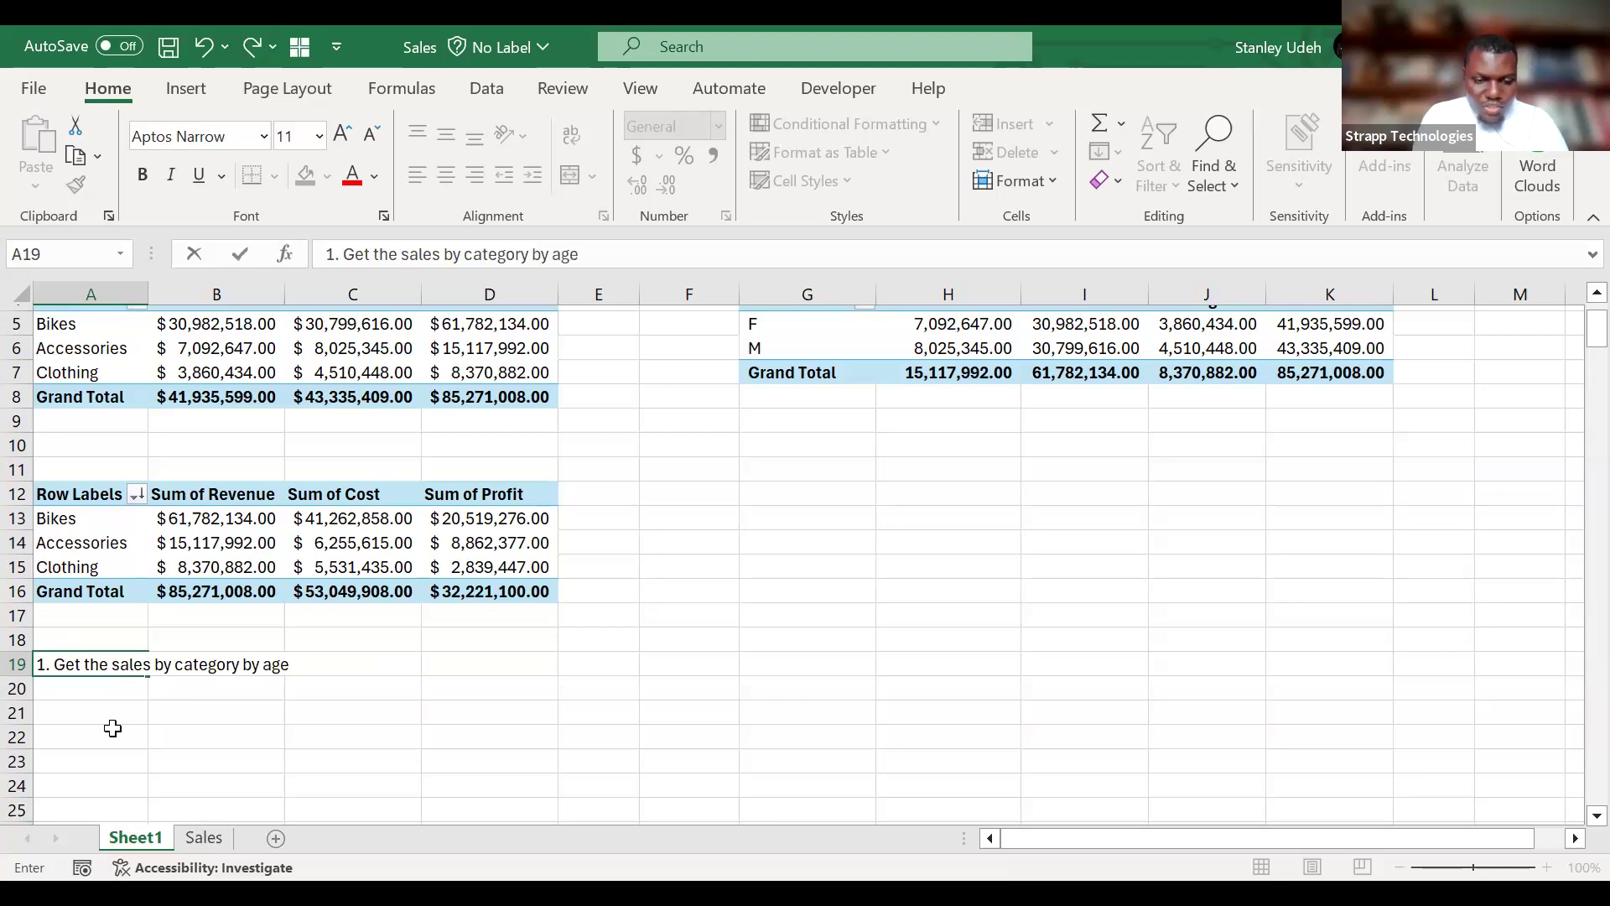
pyautogui.write(' grade')
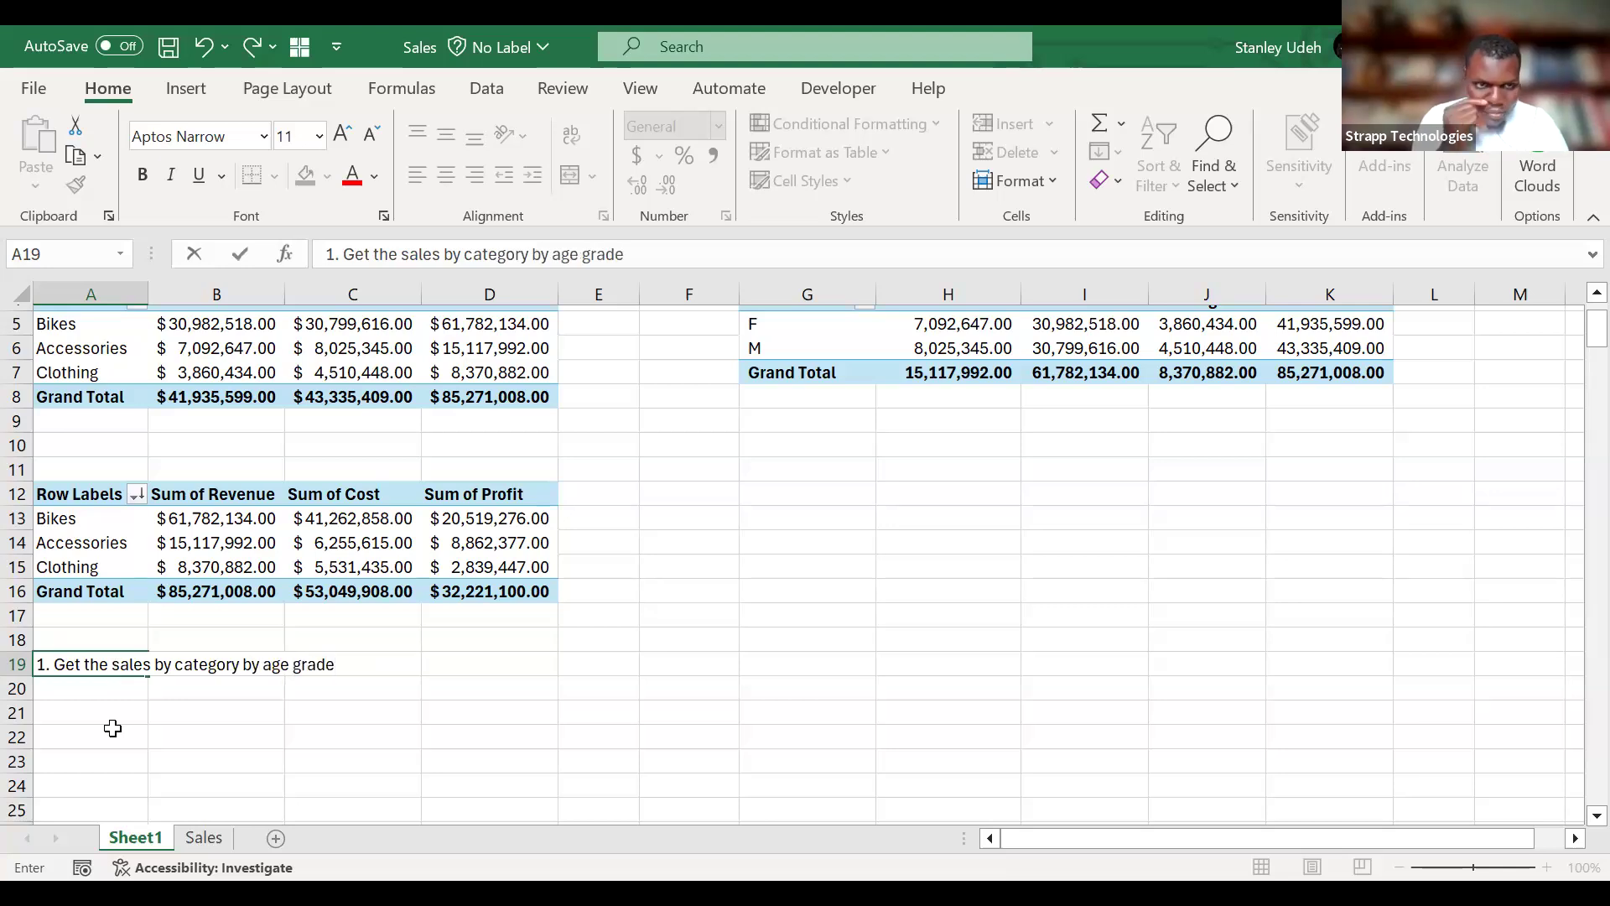
pyautogui.press('Return')
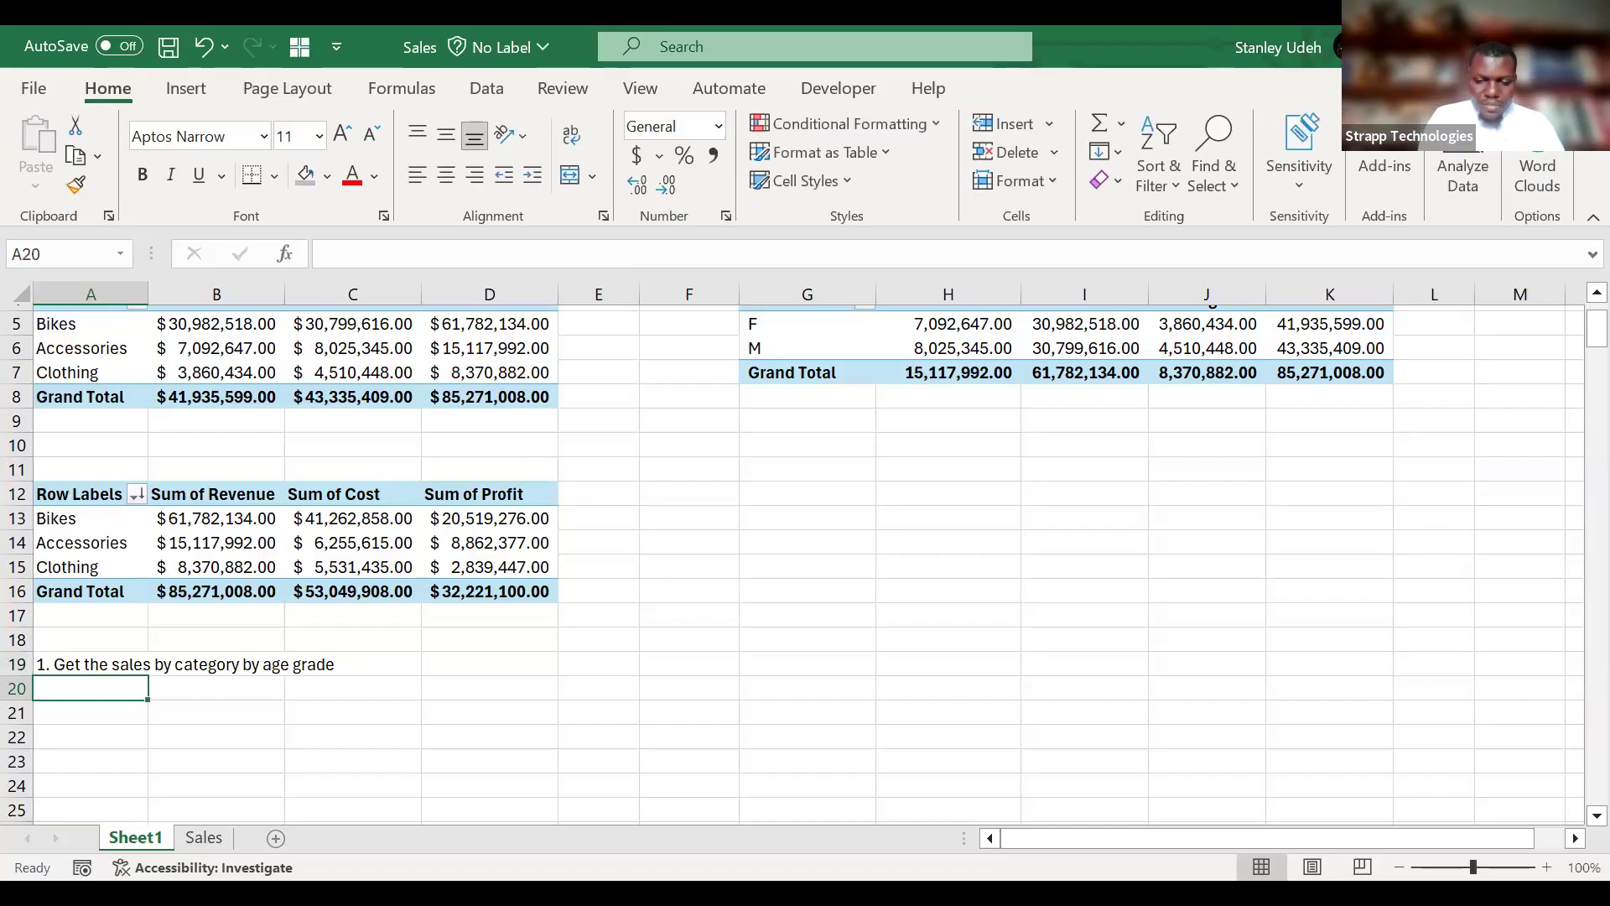
# Enter the second task, "2. Get the sales by country by category", in A20.
pyautogui.write('2.')
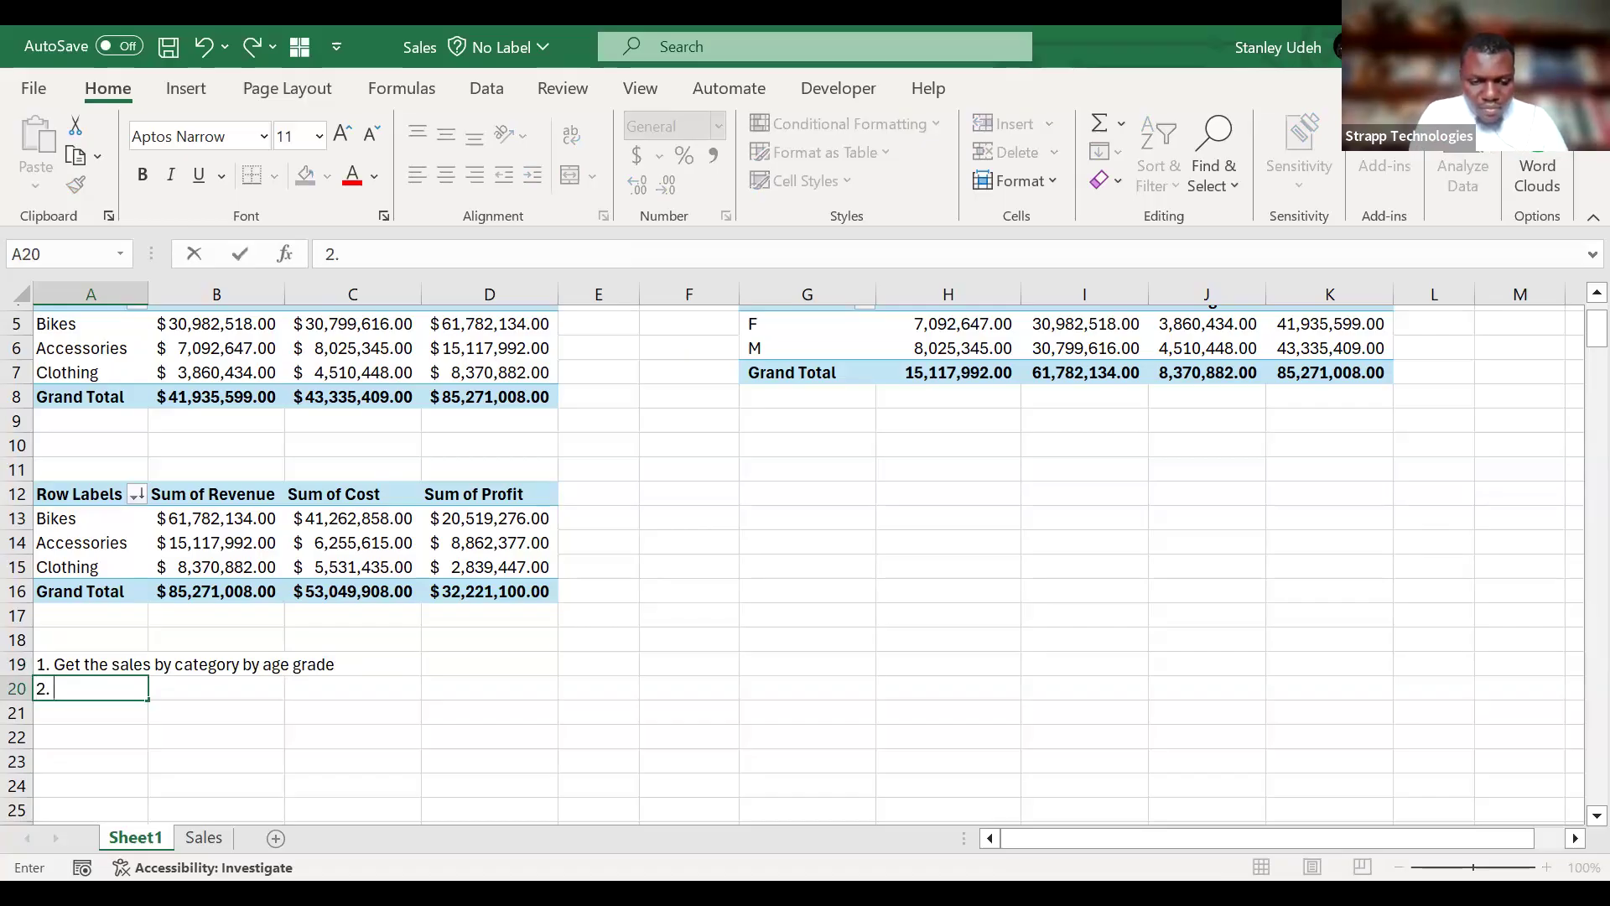
pyautogui.write(' Get the sales by ')
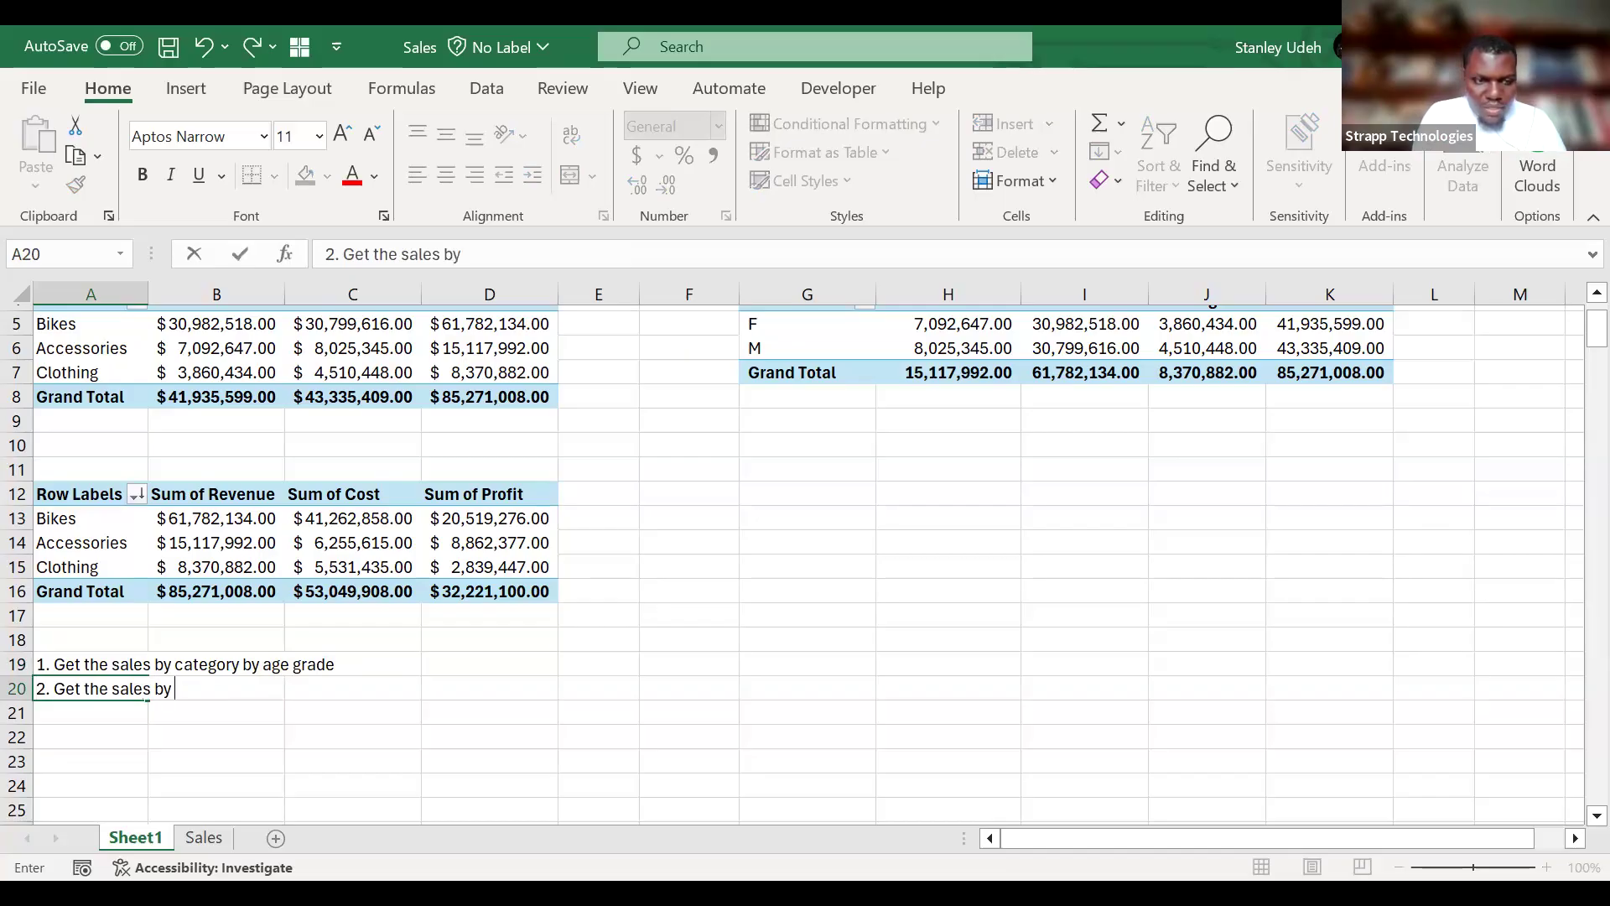
pyautogui.write('country')
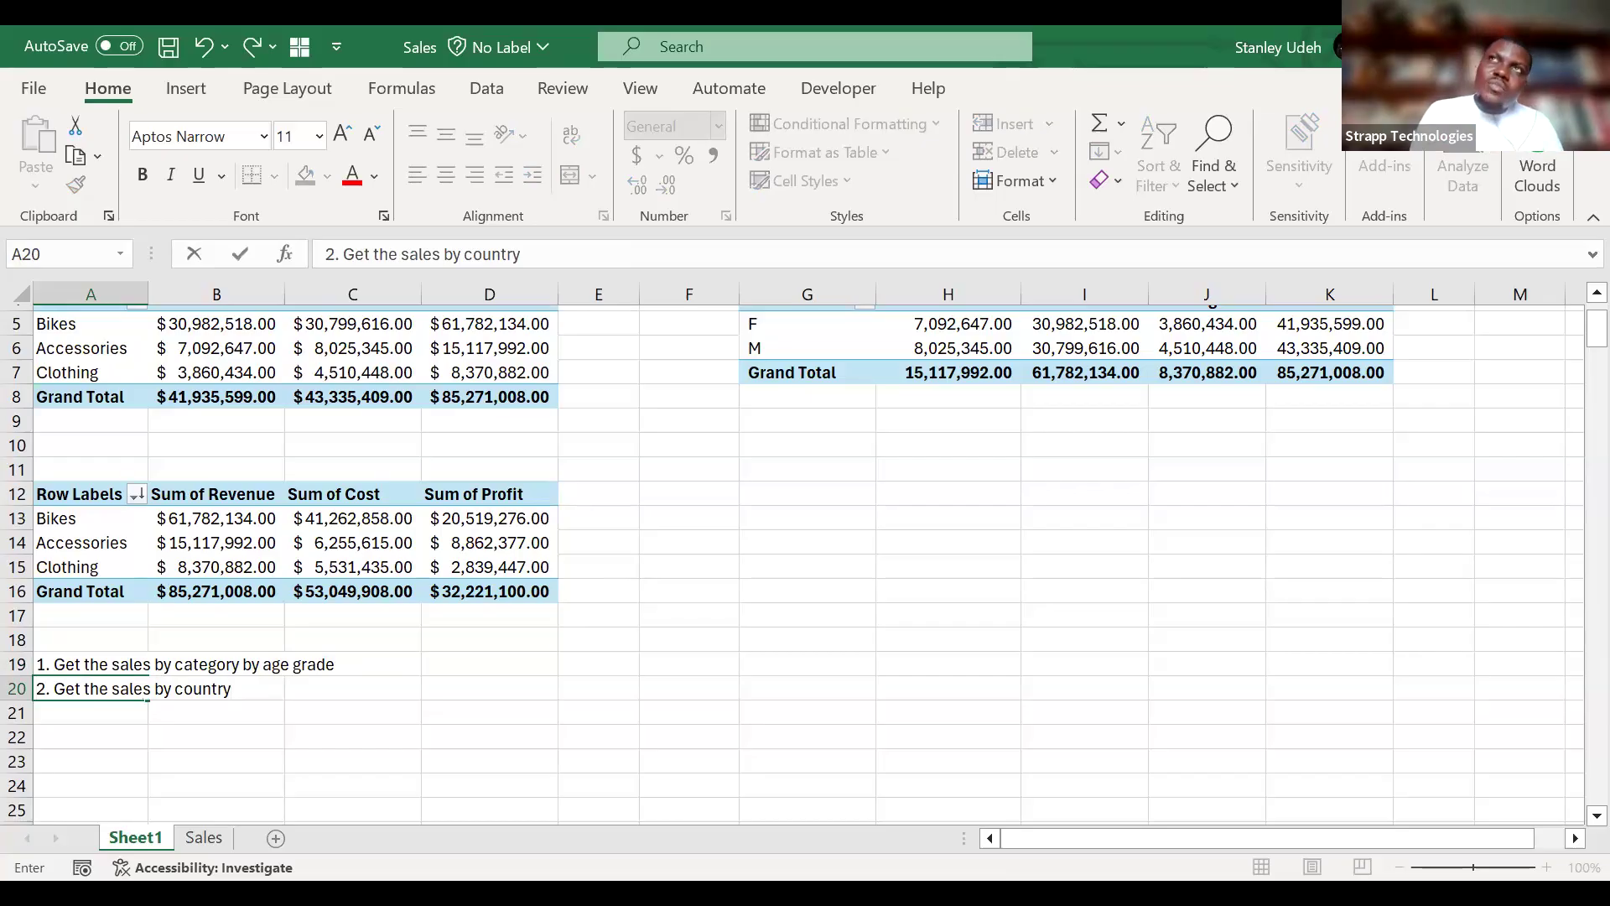
pyautogui.write('by')
pyautogui.write(' c')
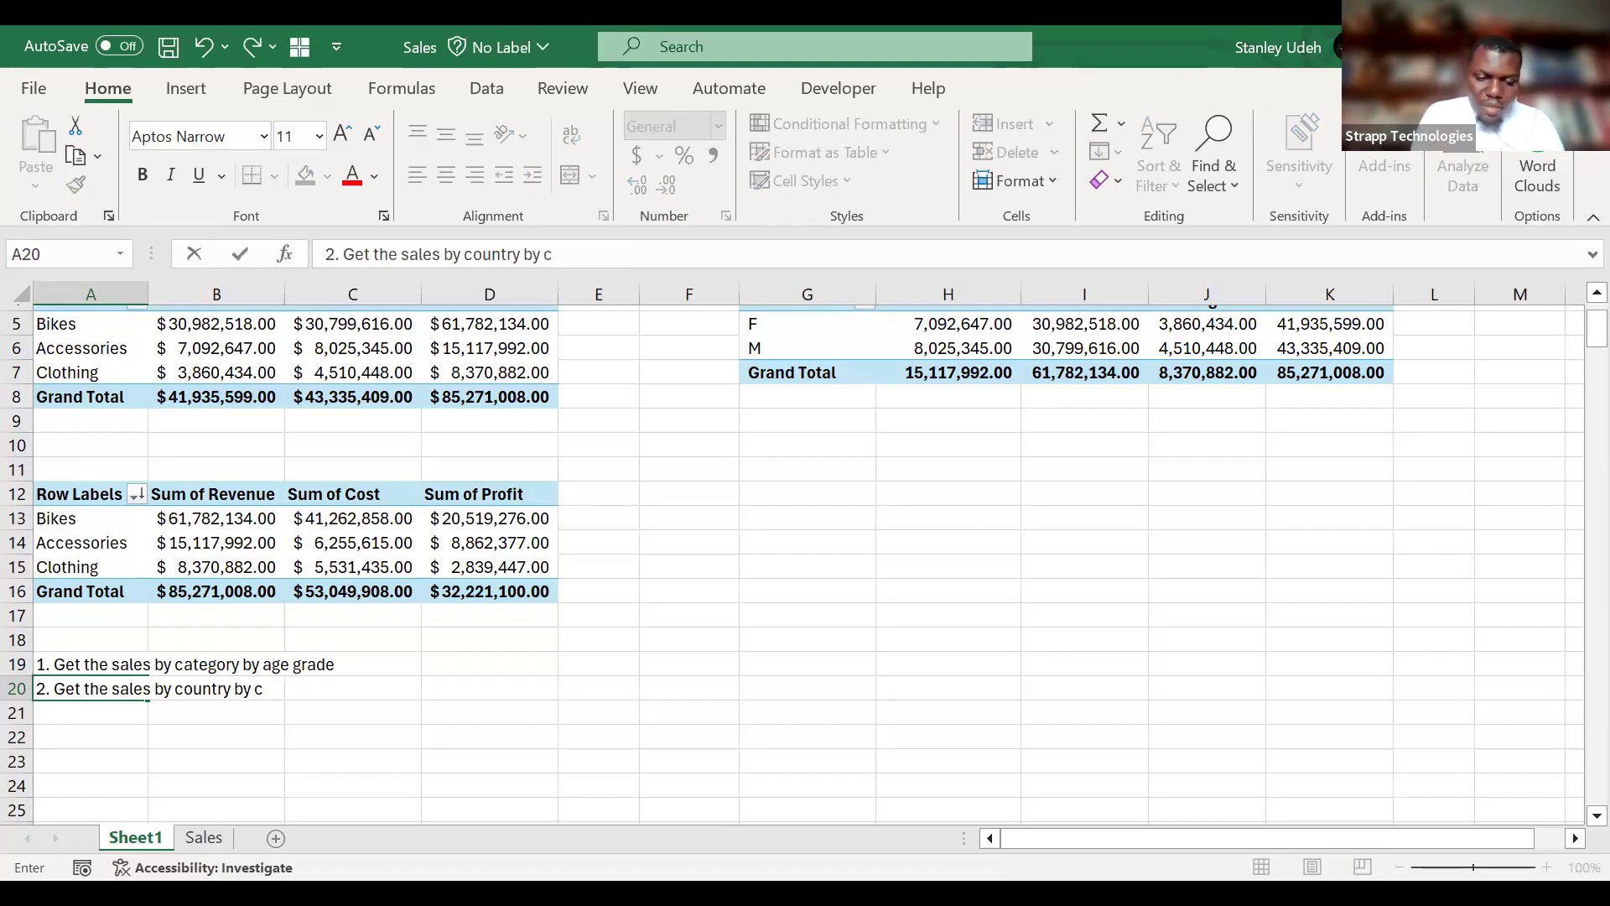
pyautogui.write('ategory')
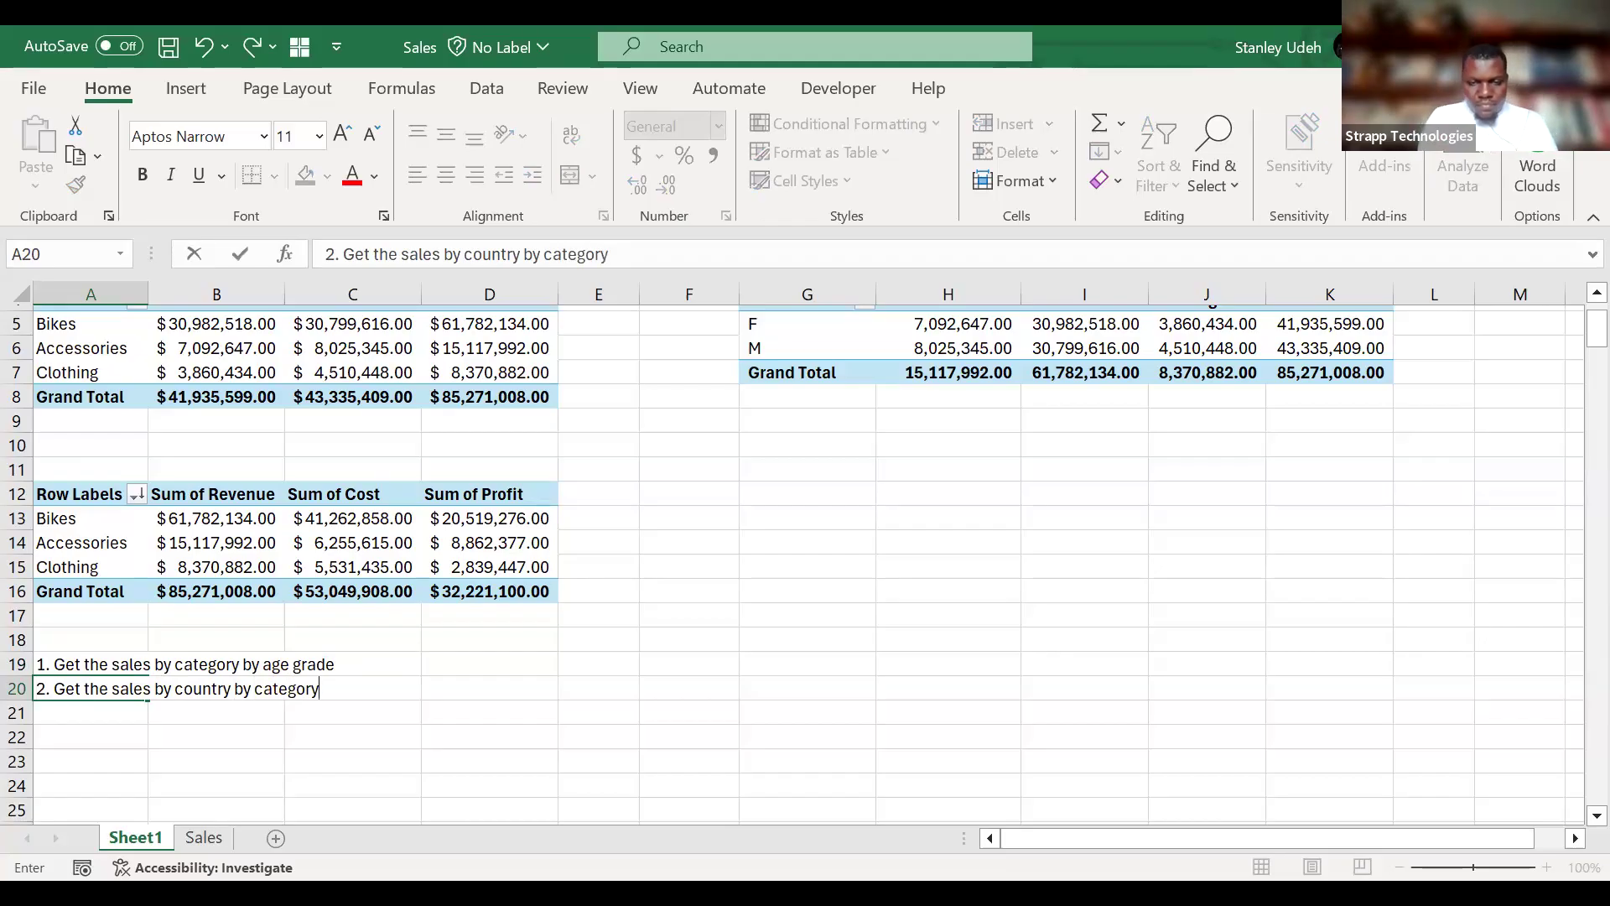
pyautogui.press('Return')
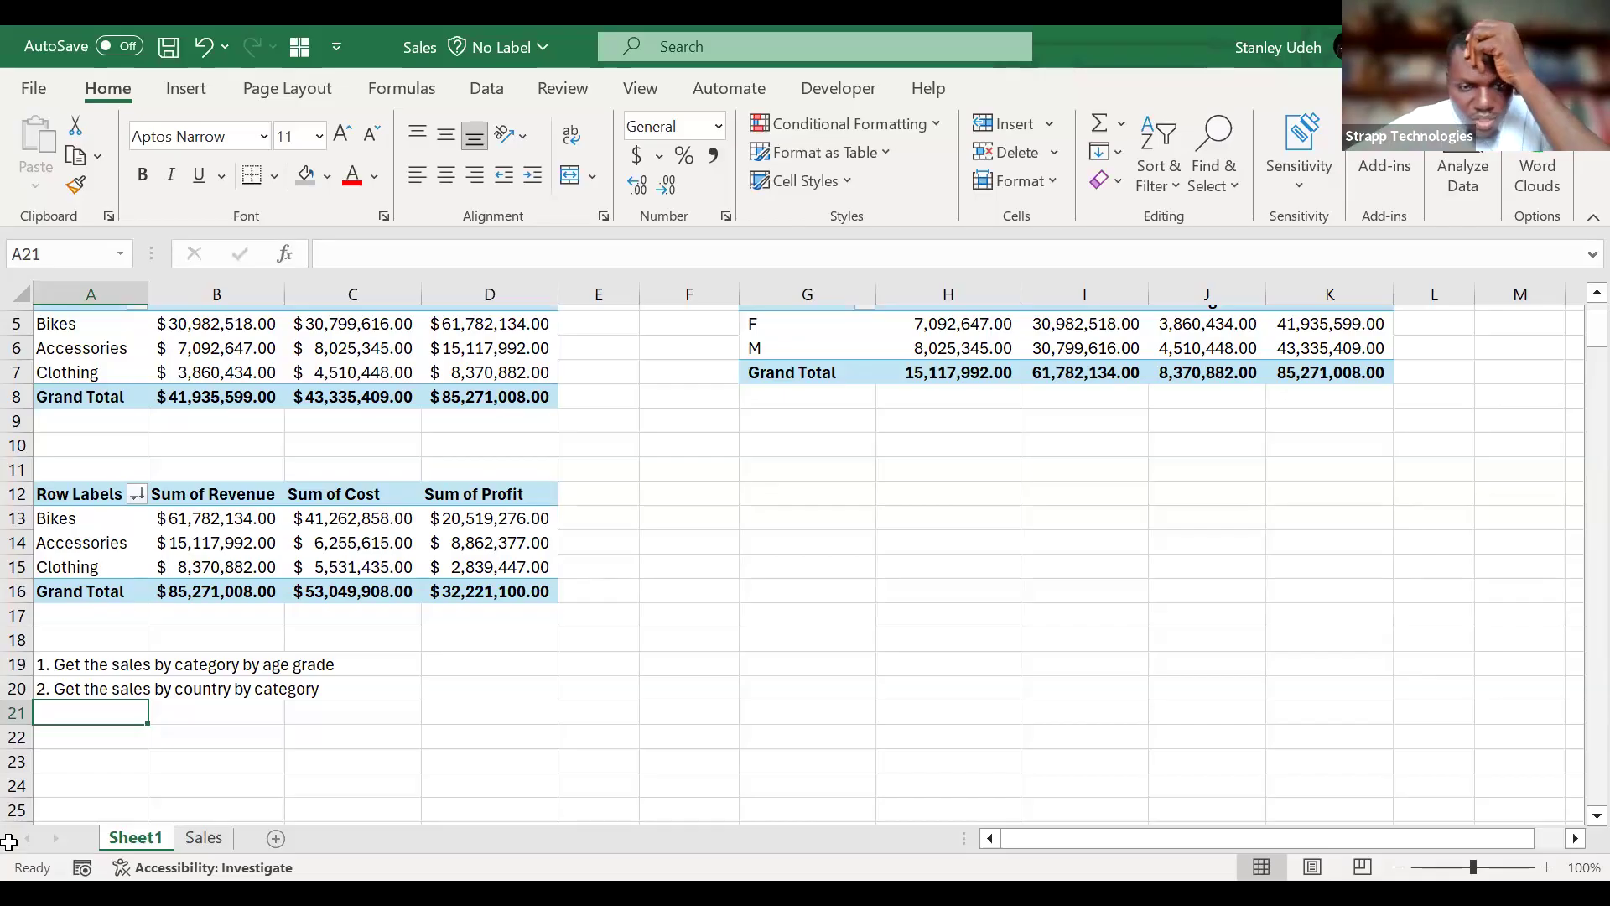
pyautogui.click(625, 802)
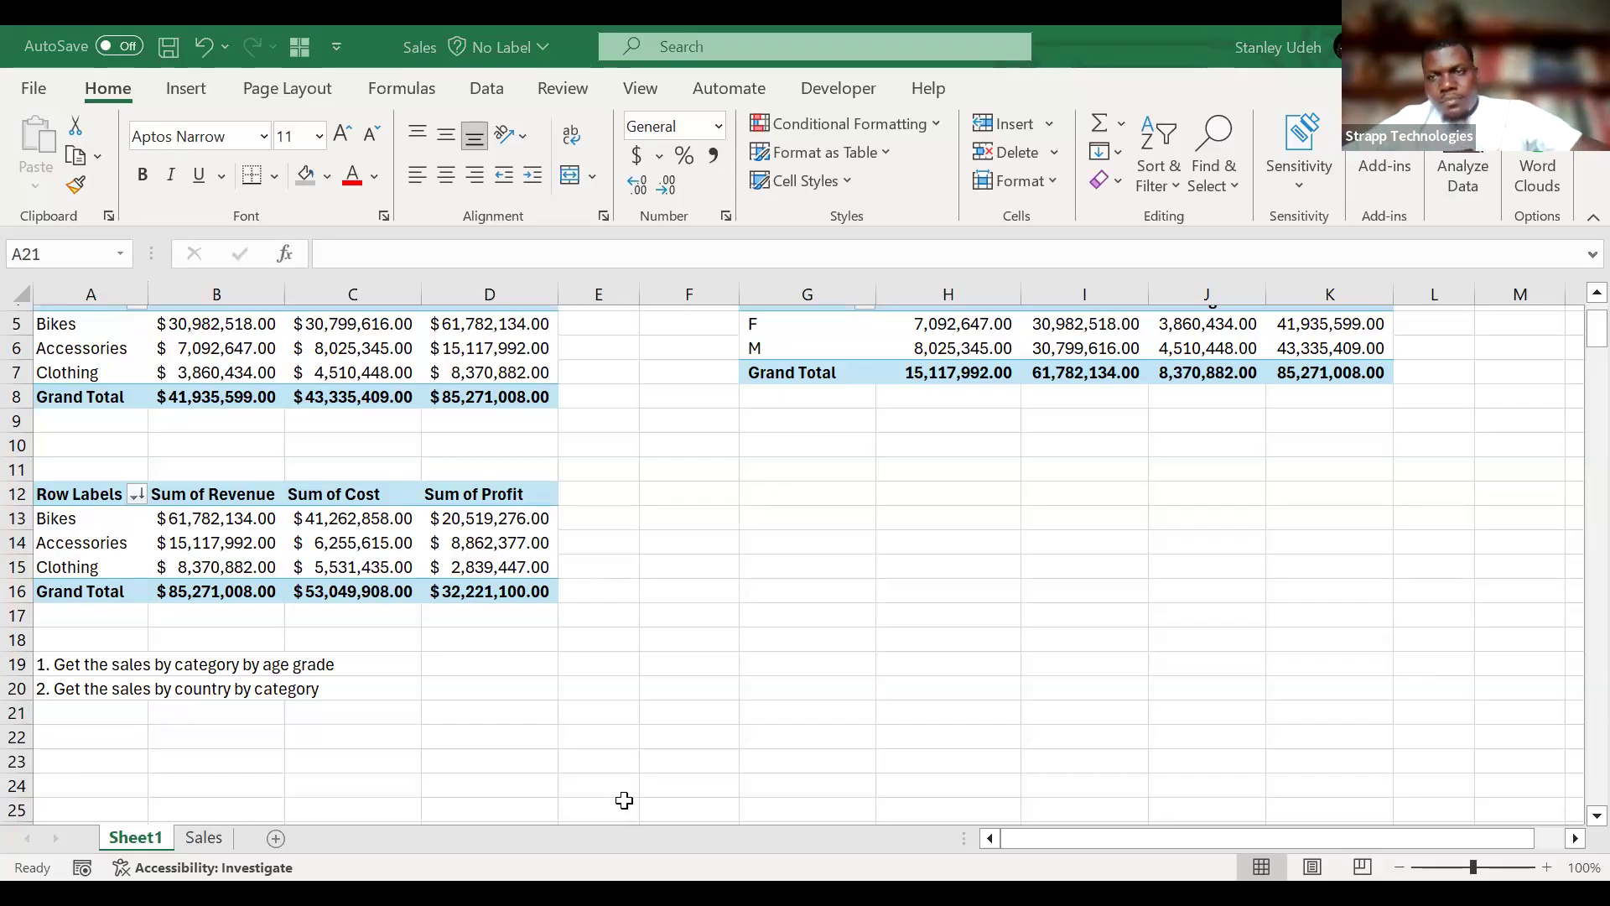
pyautogui.click(624, 801)
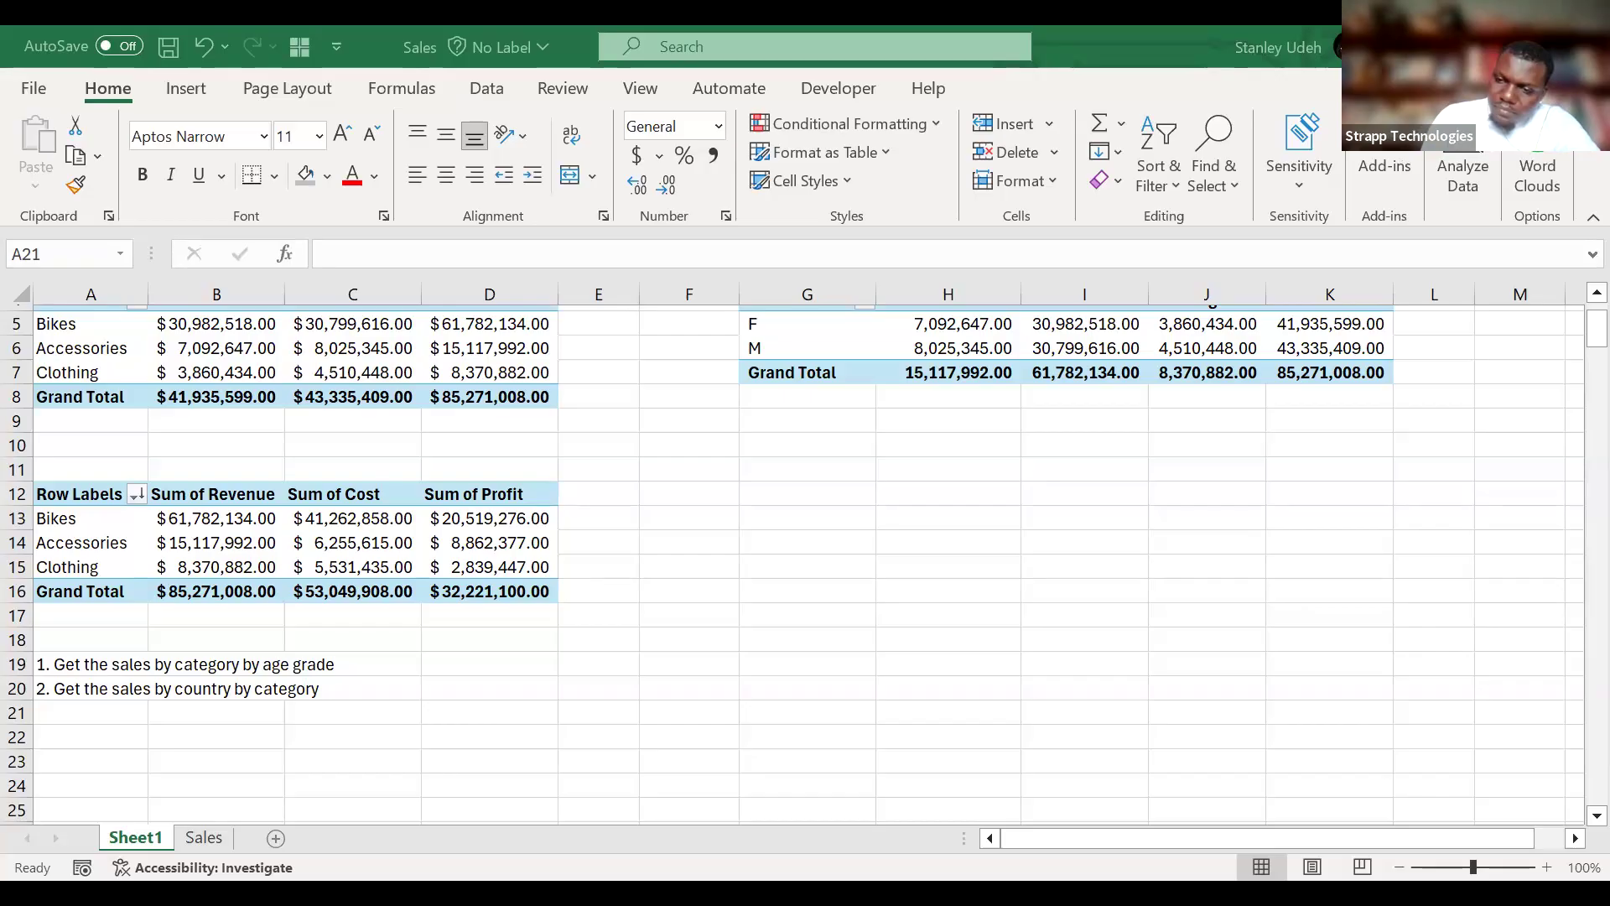
pyautogui.click(1547, 868)
pyautogui.click(1547, 868)
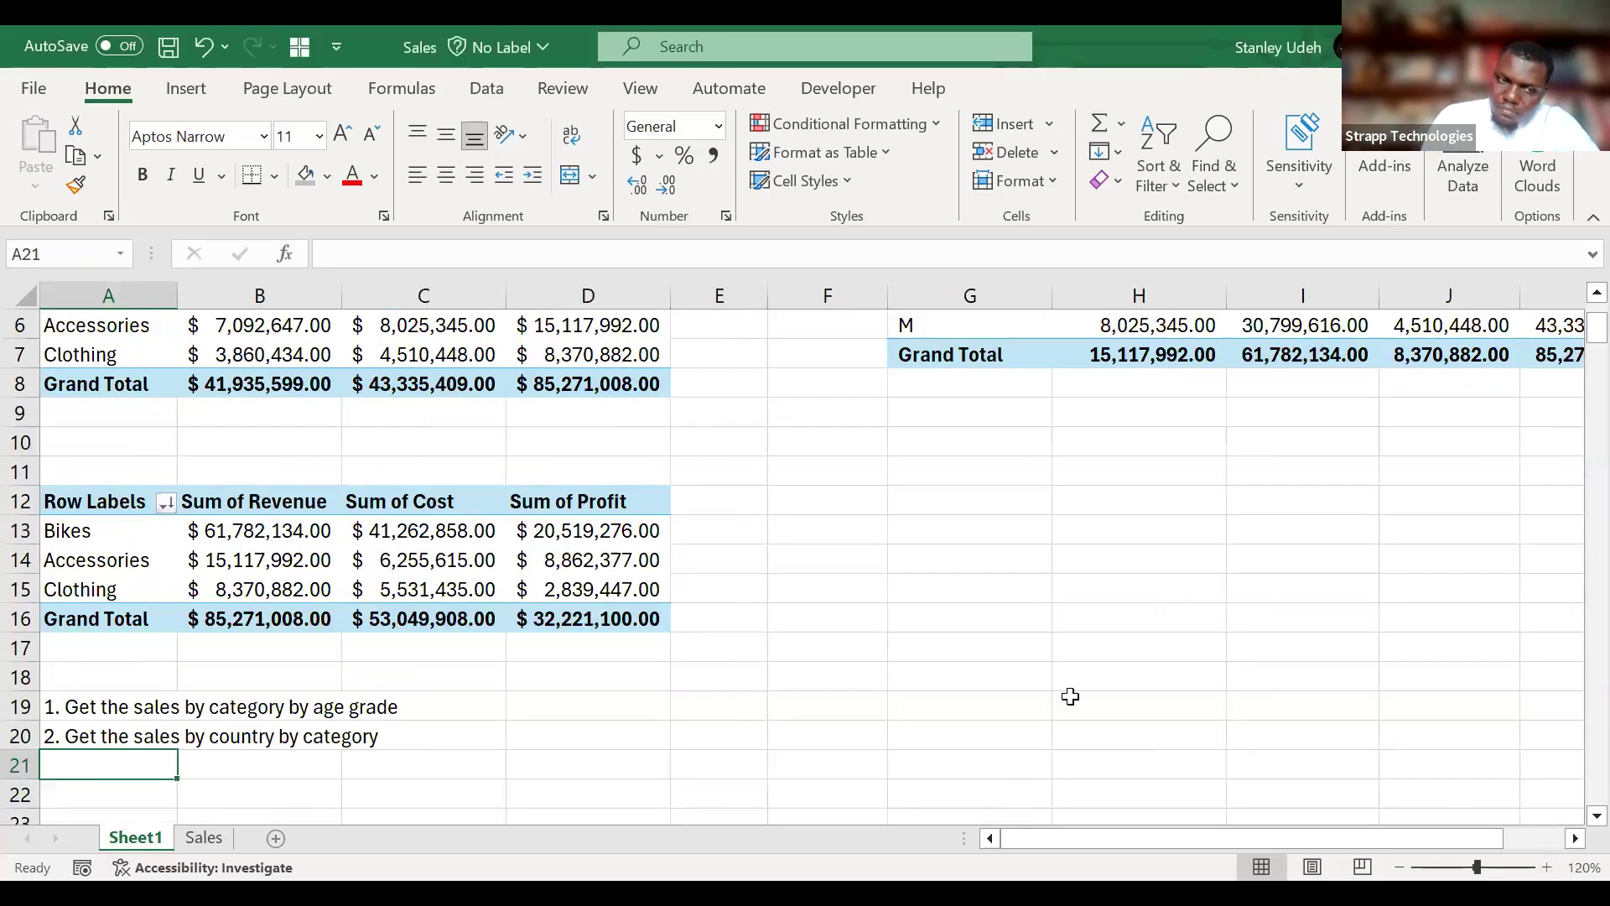
pyautogui.scroll(-1, 1070, 696)
pyautogui.scroll(1, 1071, 697)
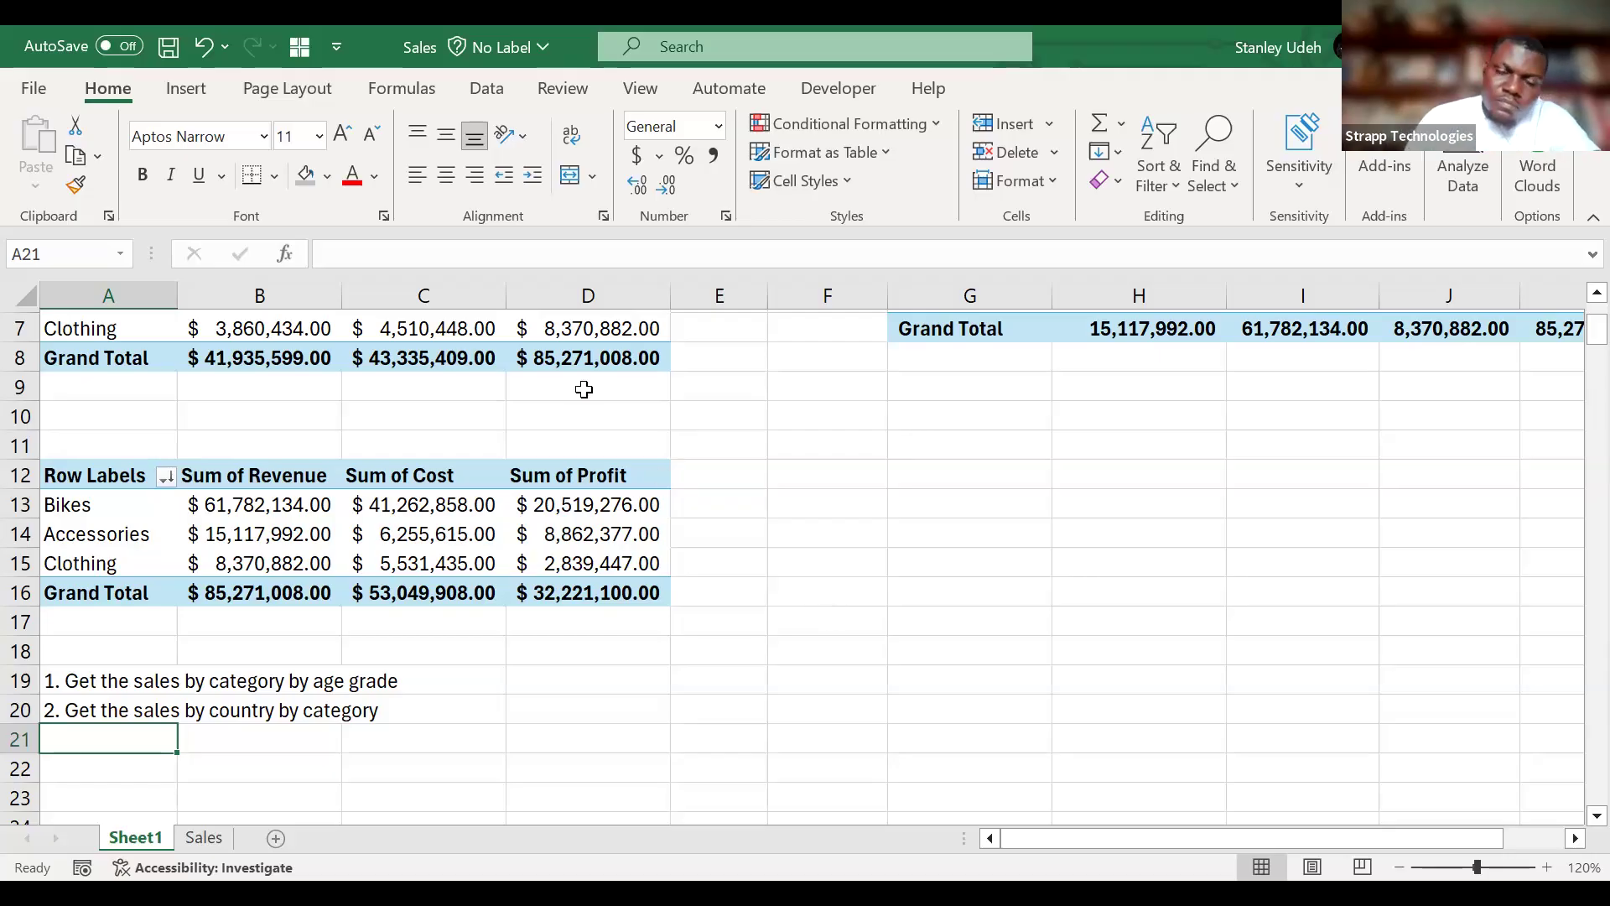
pyautogui.hotkey('alt', 'Tab')
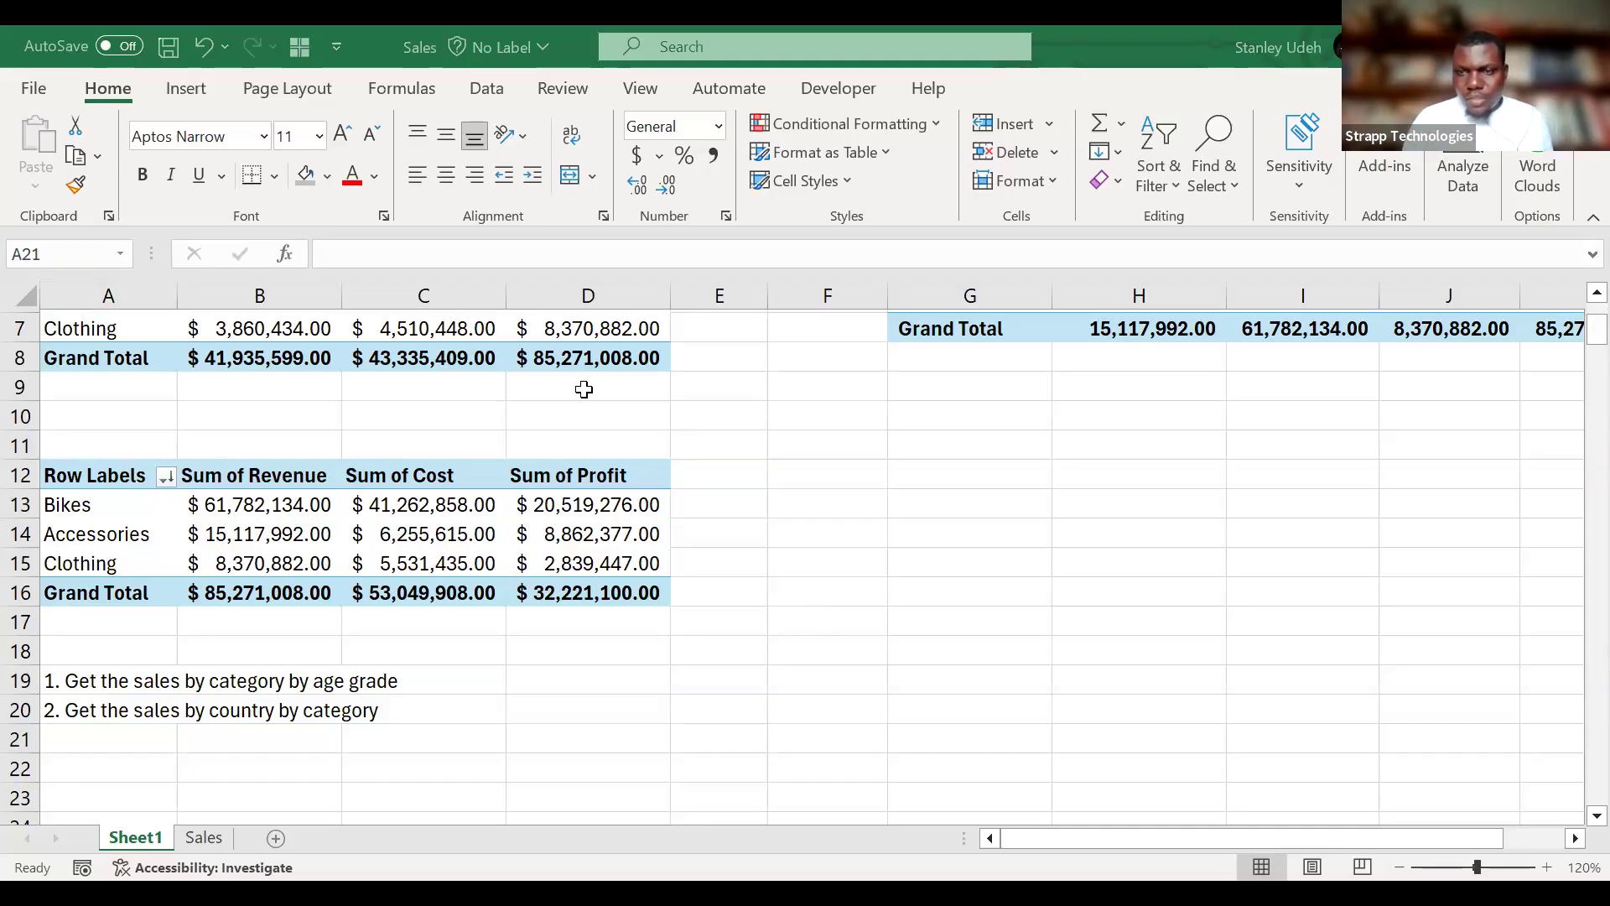
pyautogui.hotkey('alt', 'Tab')
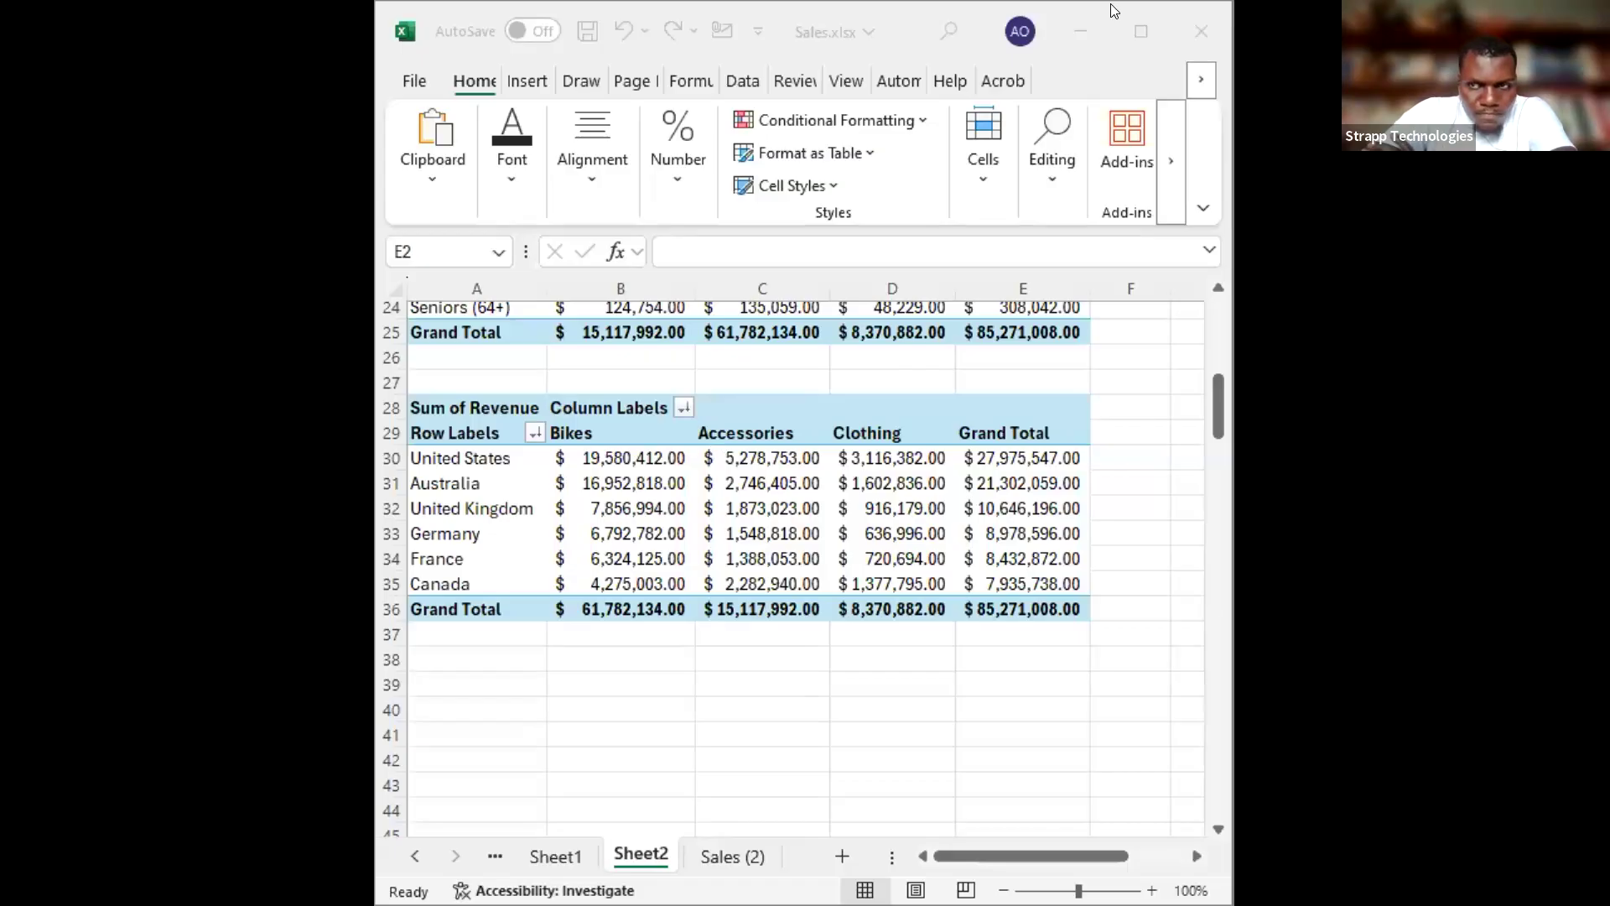
# Maximize the Sales.xlsx workbook window and fit column A of Sheet2 to the full width of the age-group labels.
pyautogui.click(1141, 31)
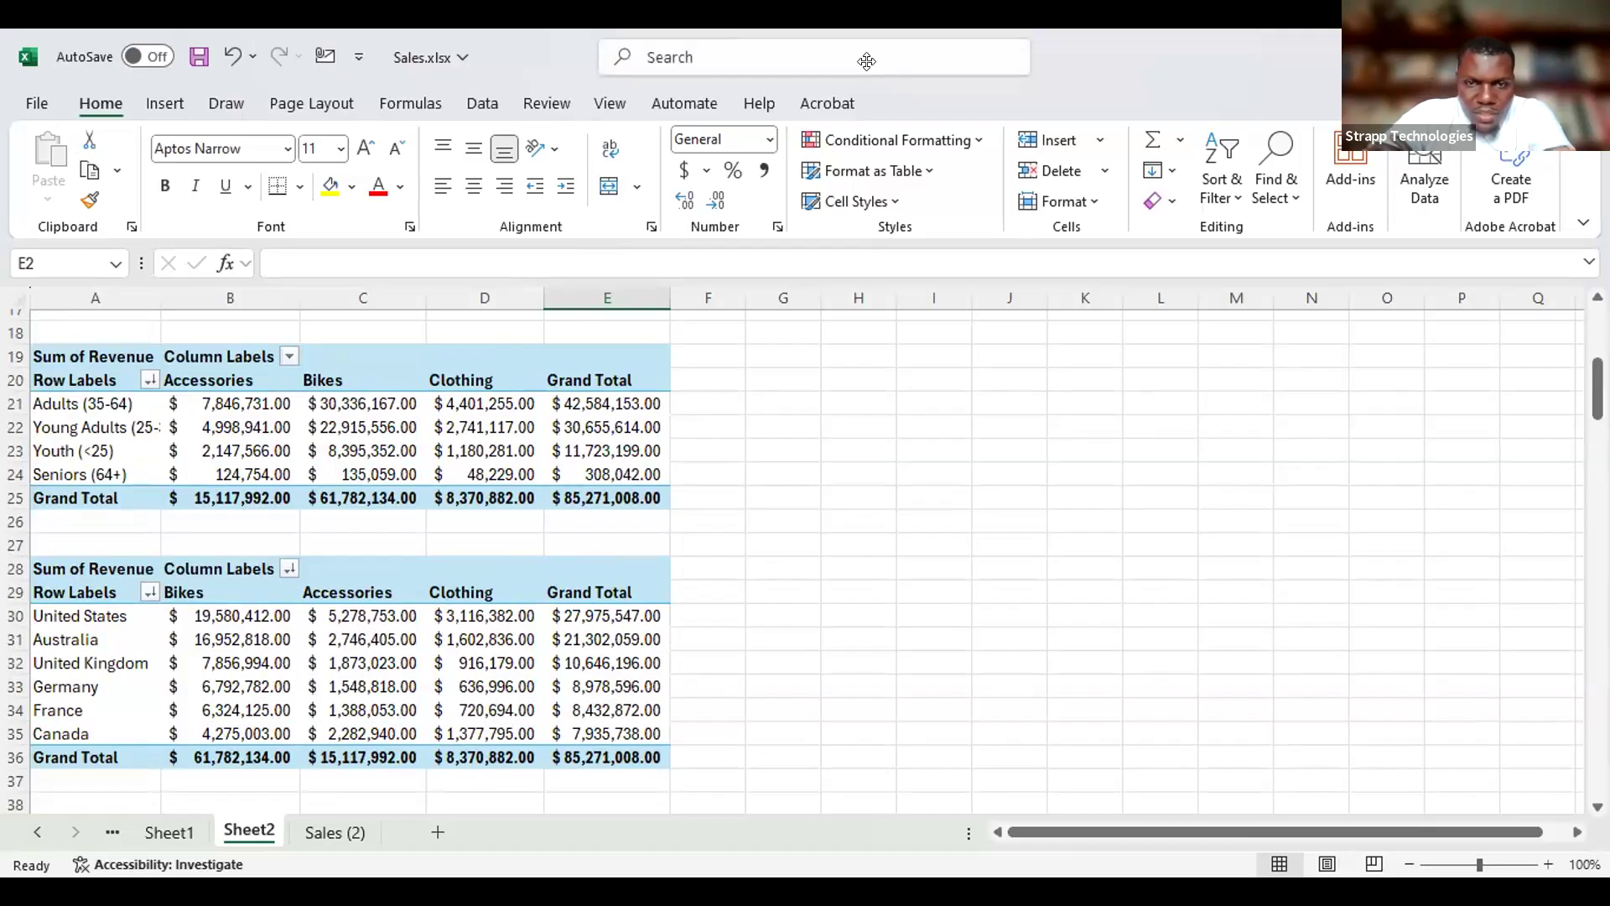
pyautogui.click(853, 96)
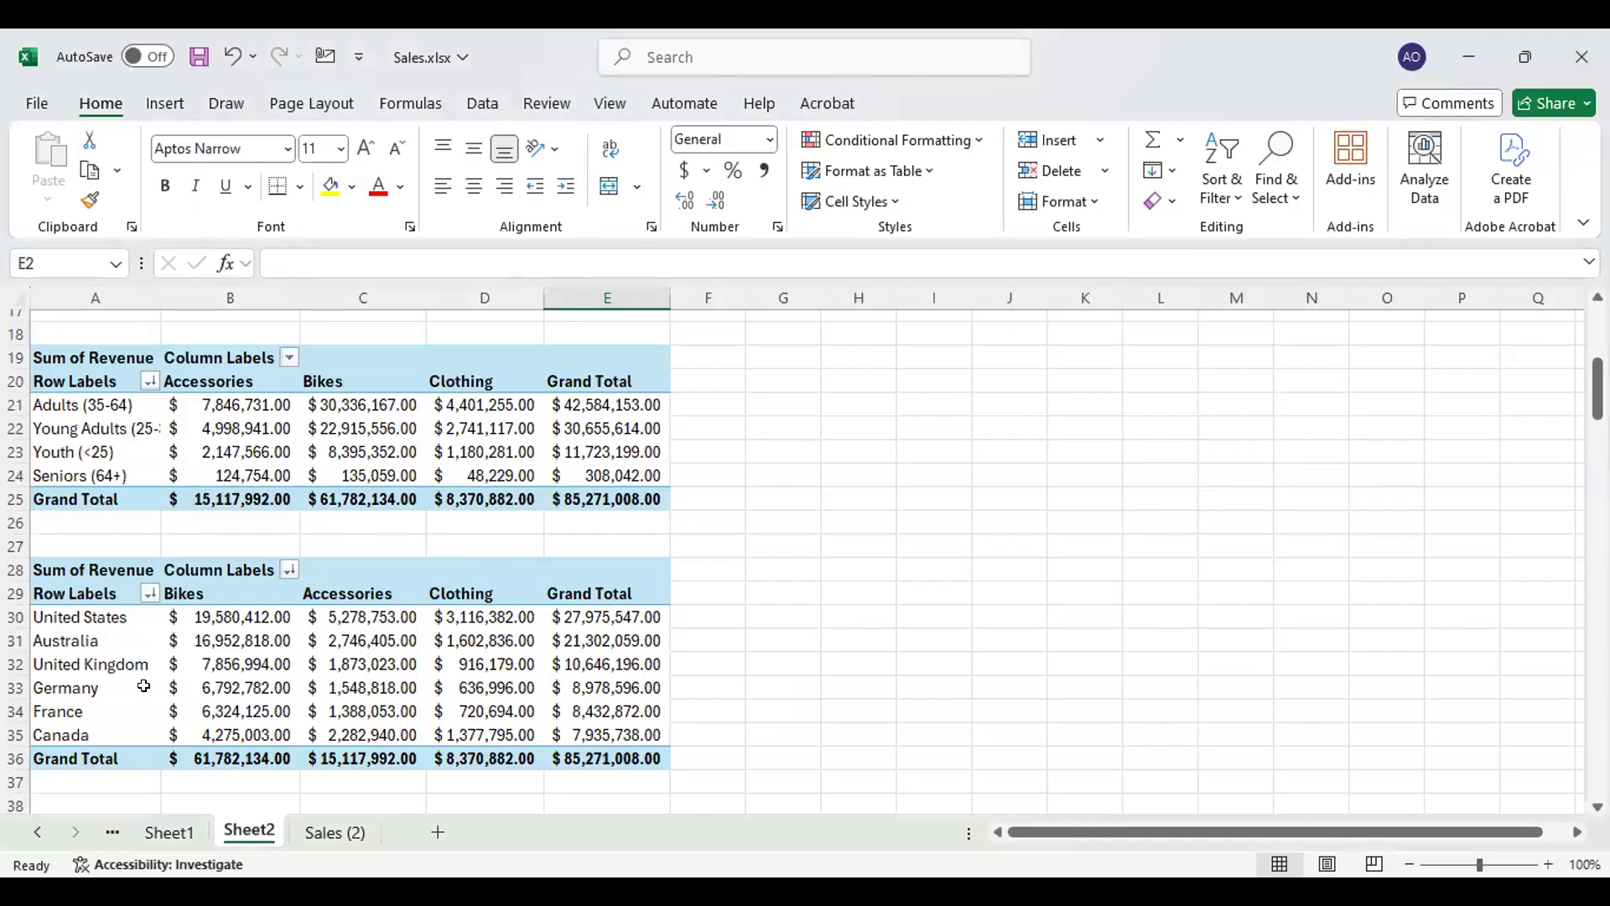
pyautogui.moveTo(203, 628)
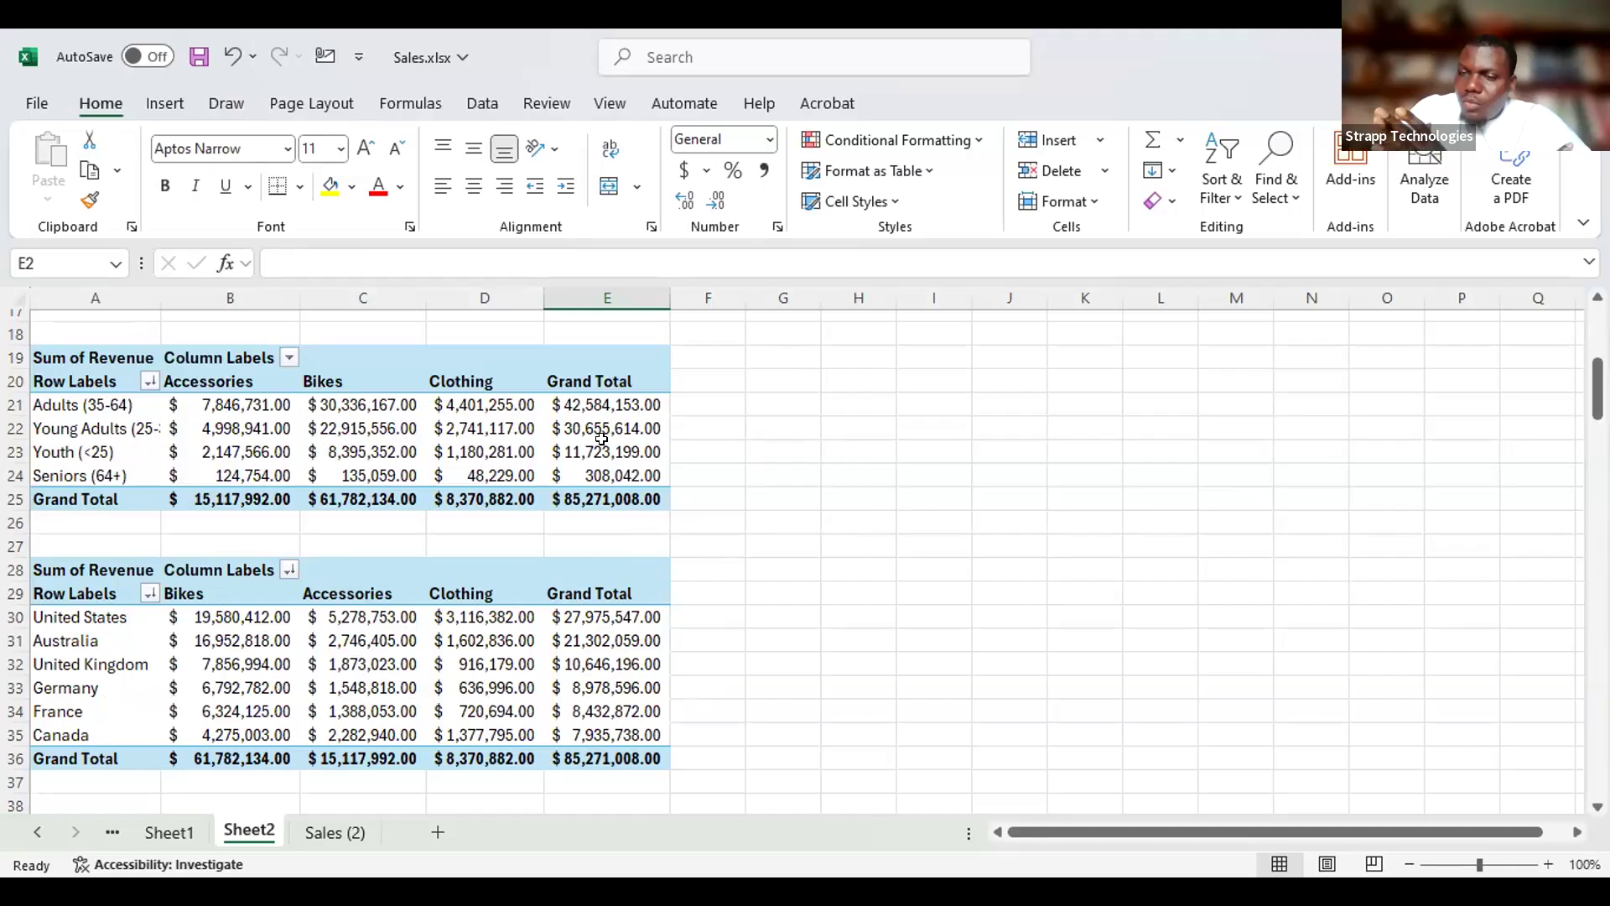
pyautogui.moveTo(601, 439)
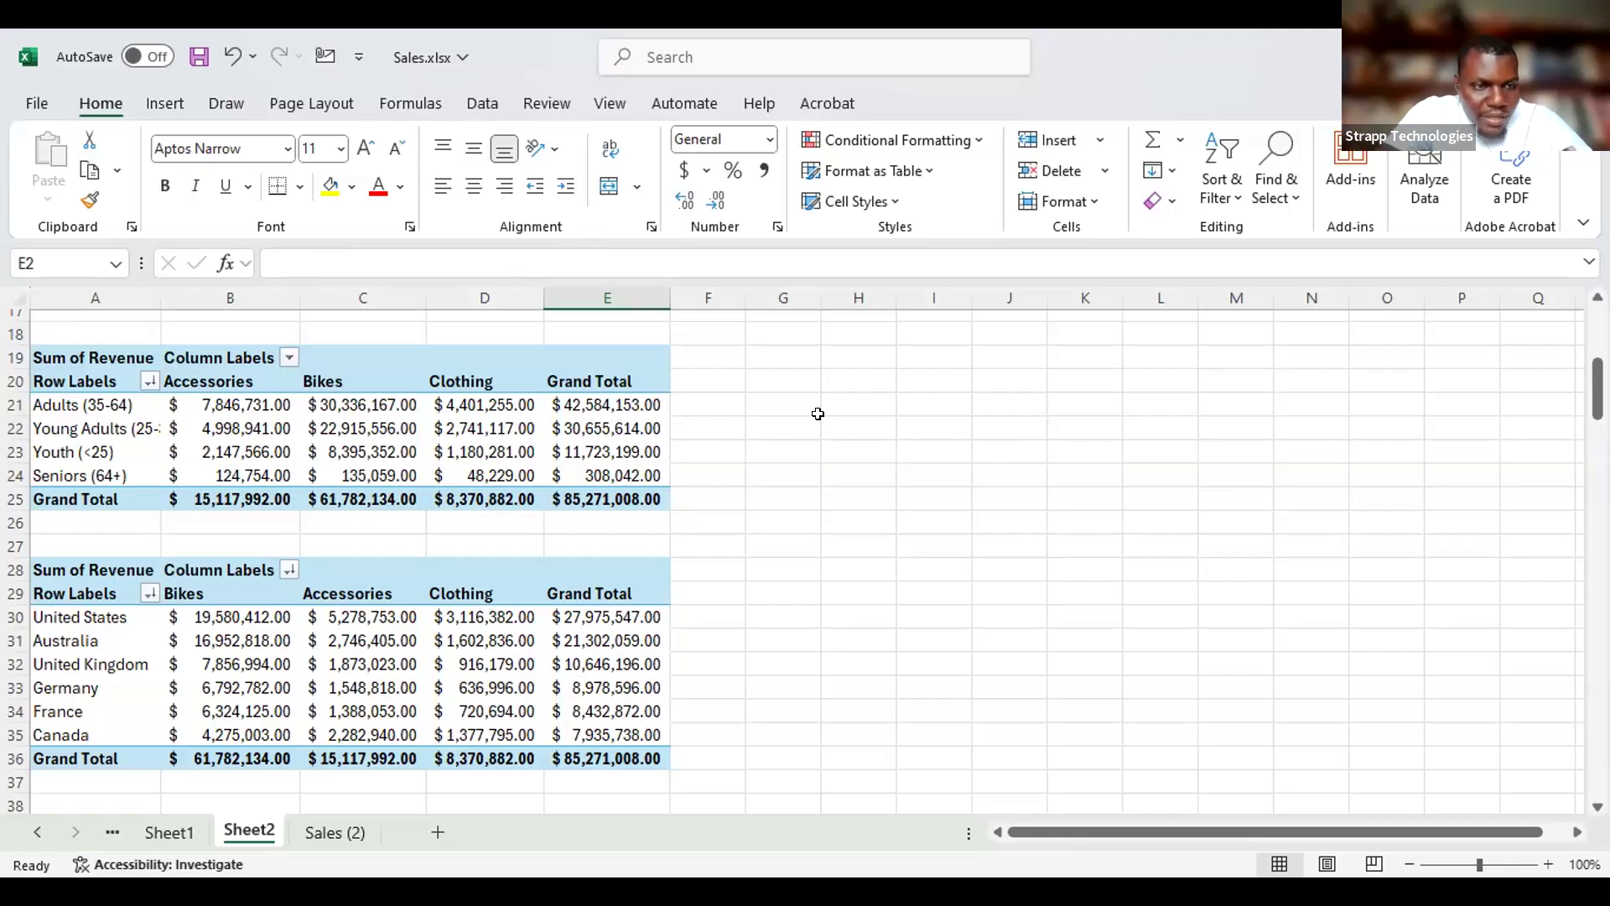
pyautogui.click(132, 431)
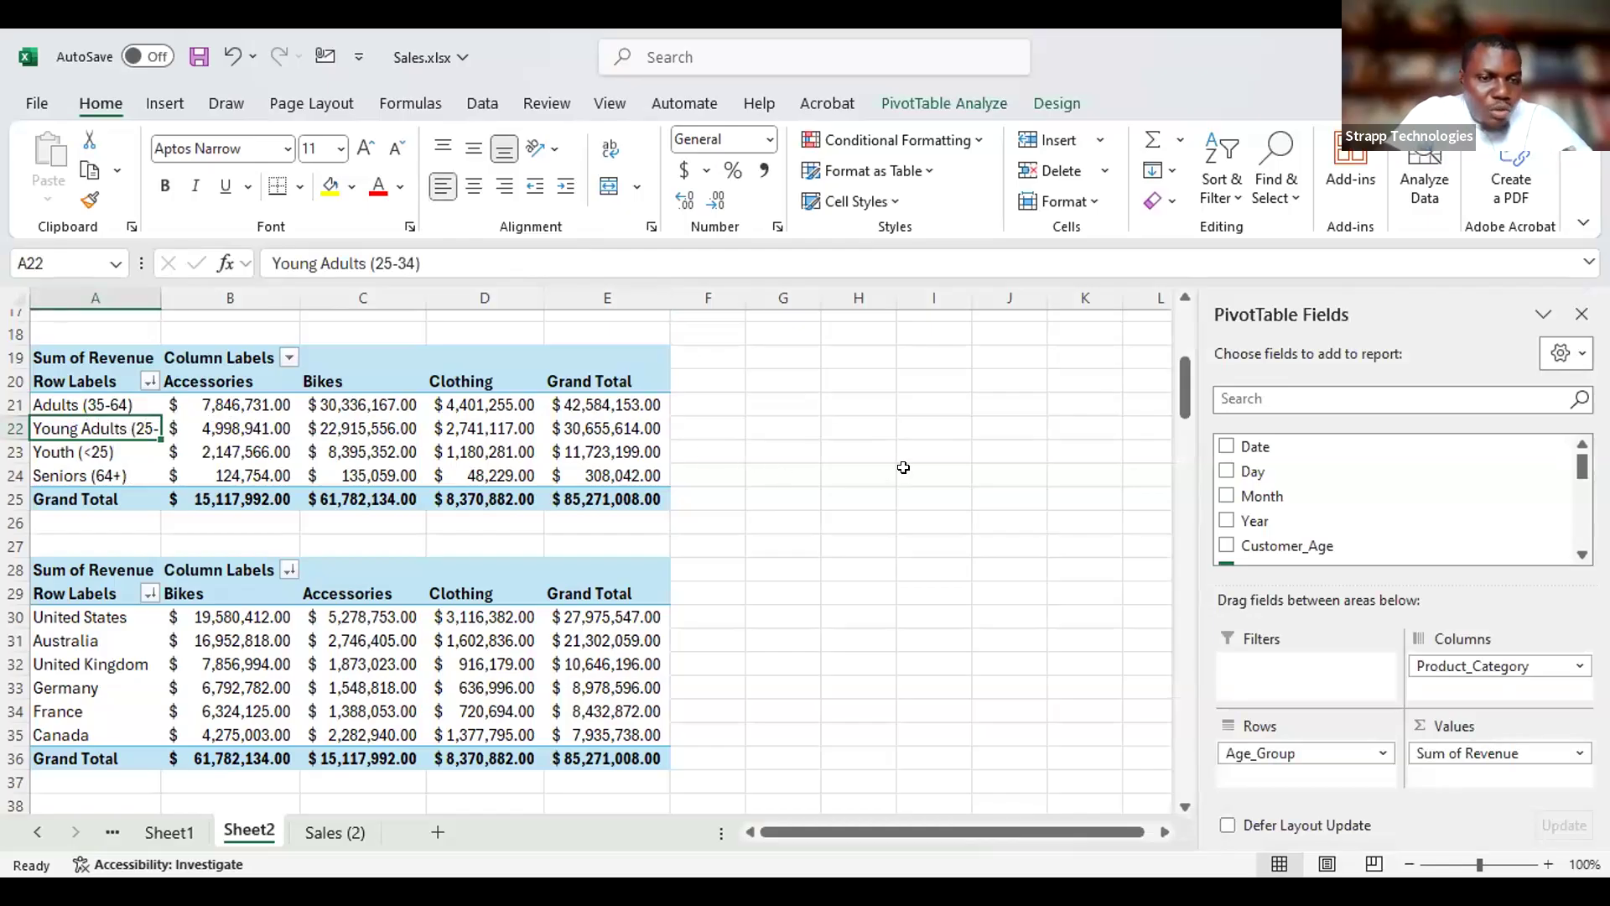
pyautogui.doubleClick(161, 300)
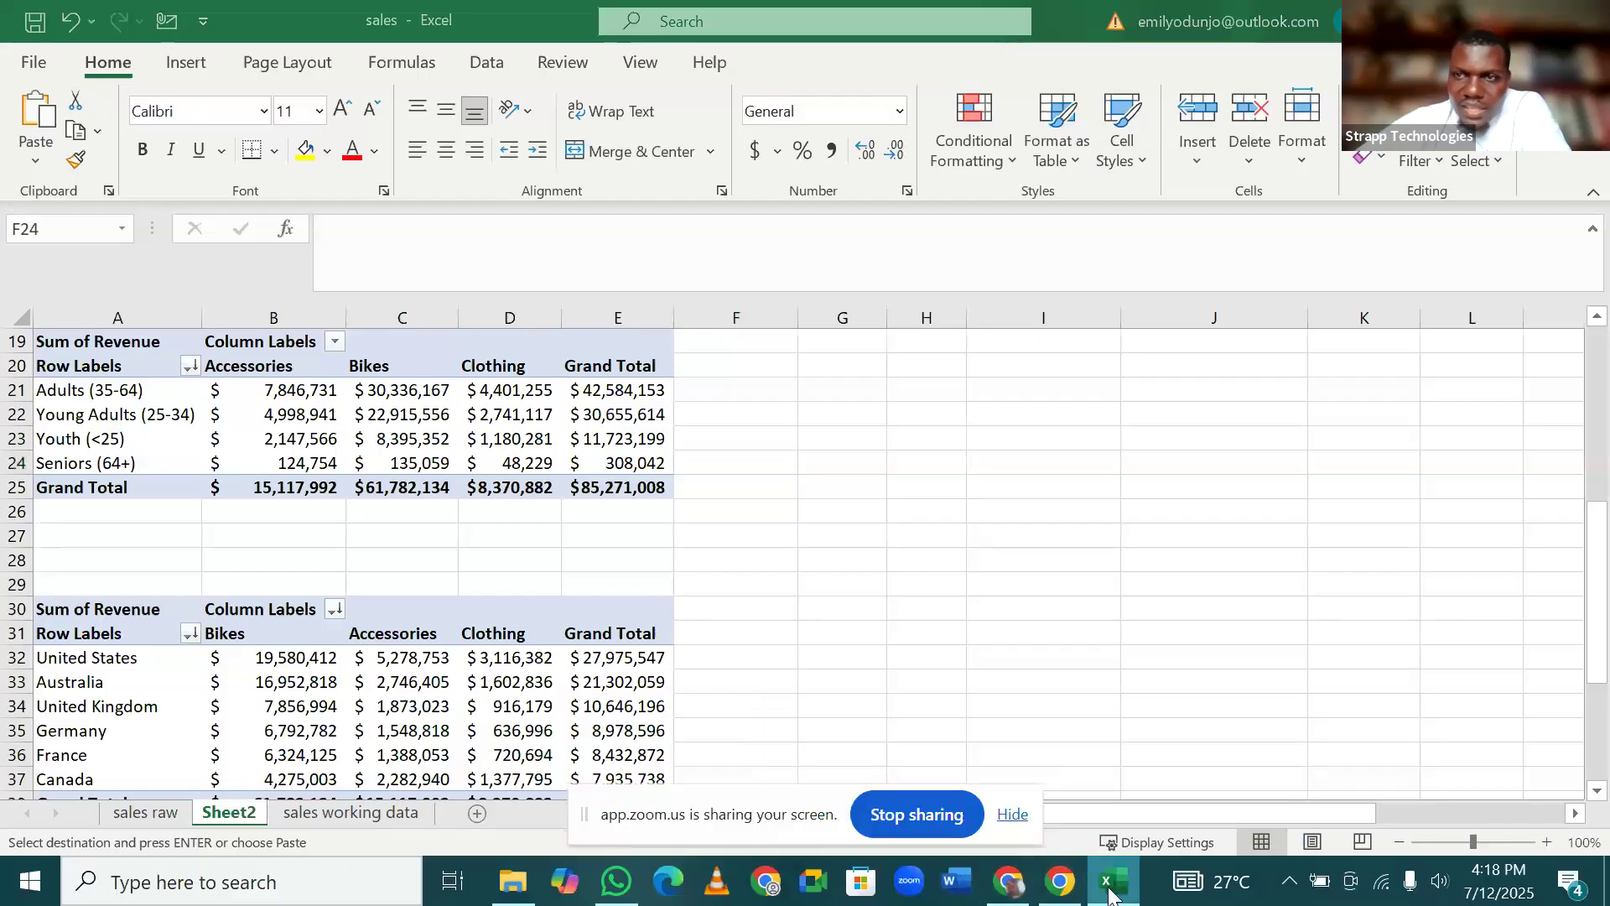
# Examine the revenue PivotTables by age group and by country on Sheet2 of the shared sales workbook, then end the screen share.
pyautogui.click(1021, 895)
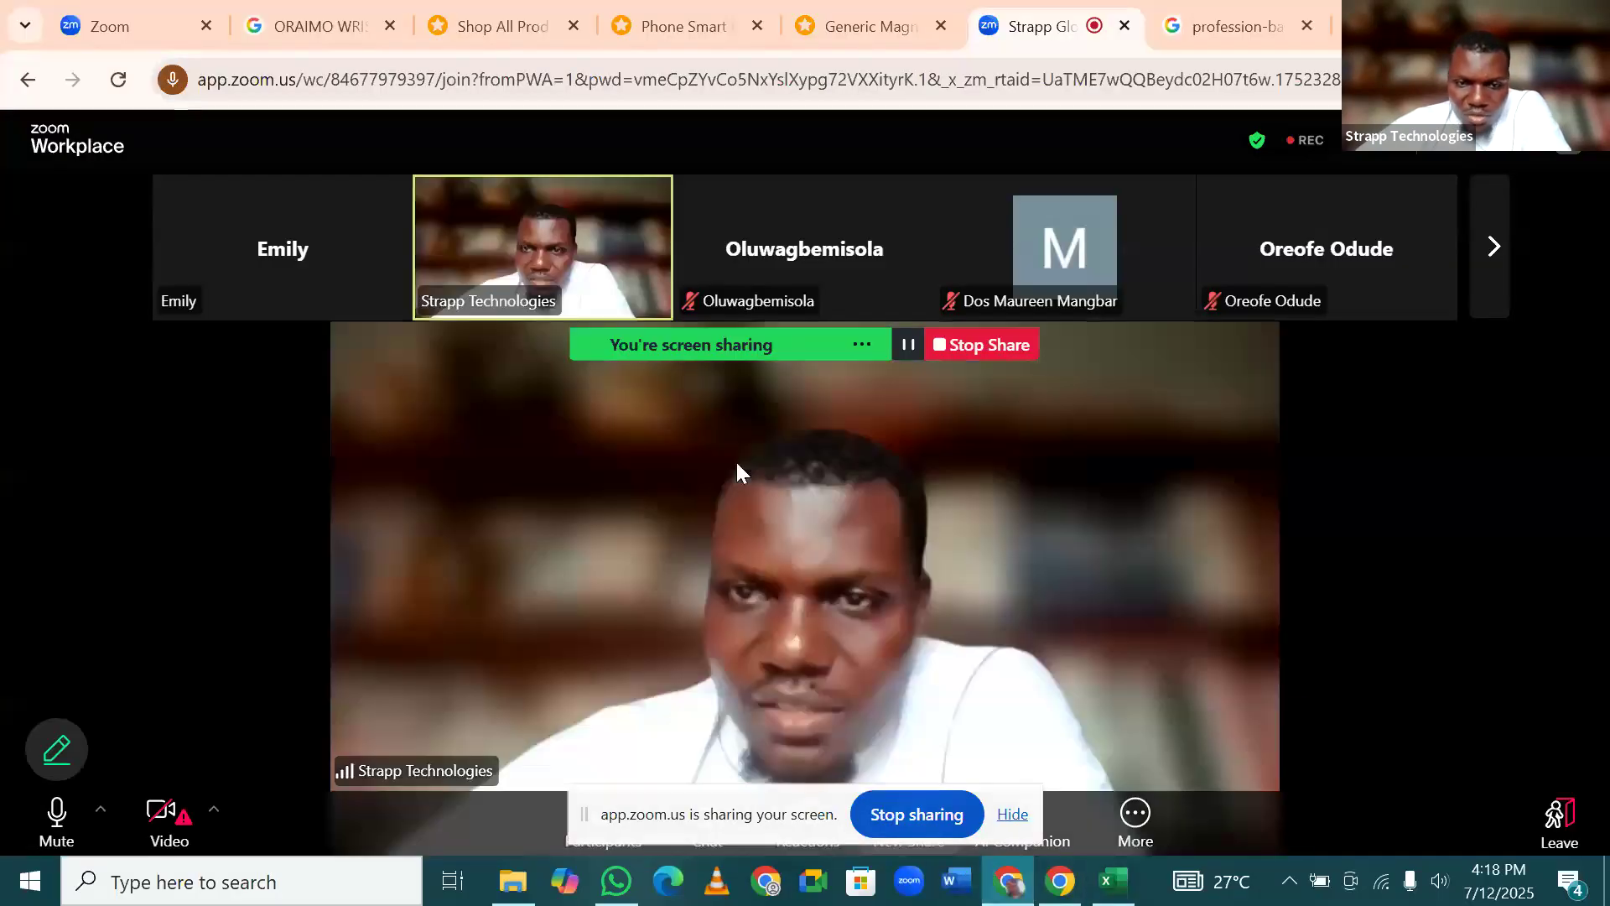
pyautogui.click(1108, 886)
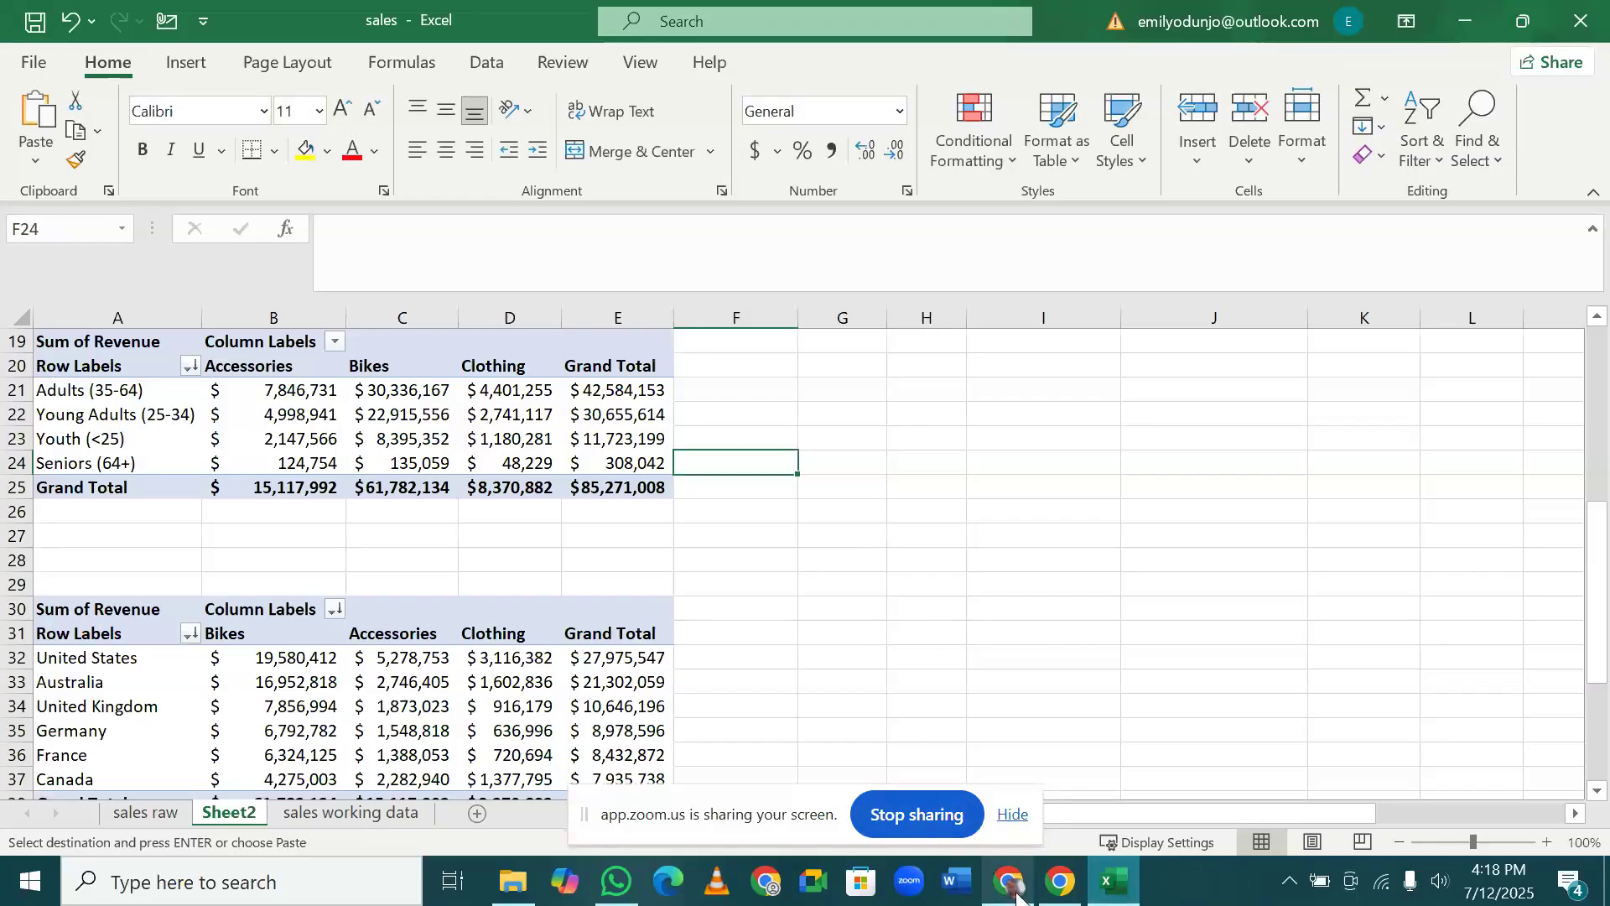
pyautogui.moveTo(1015, 891)
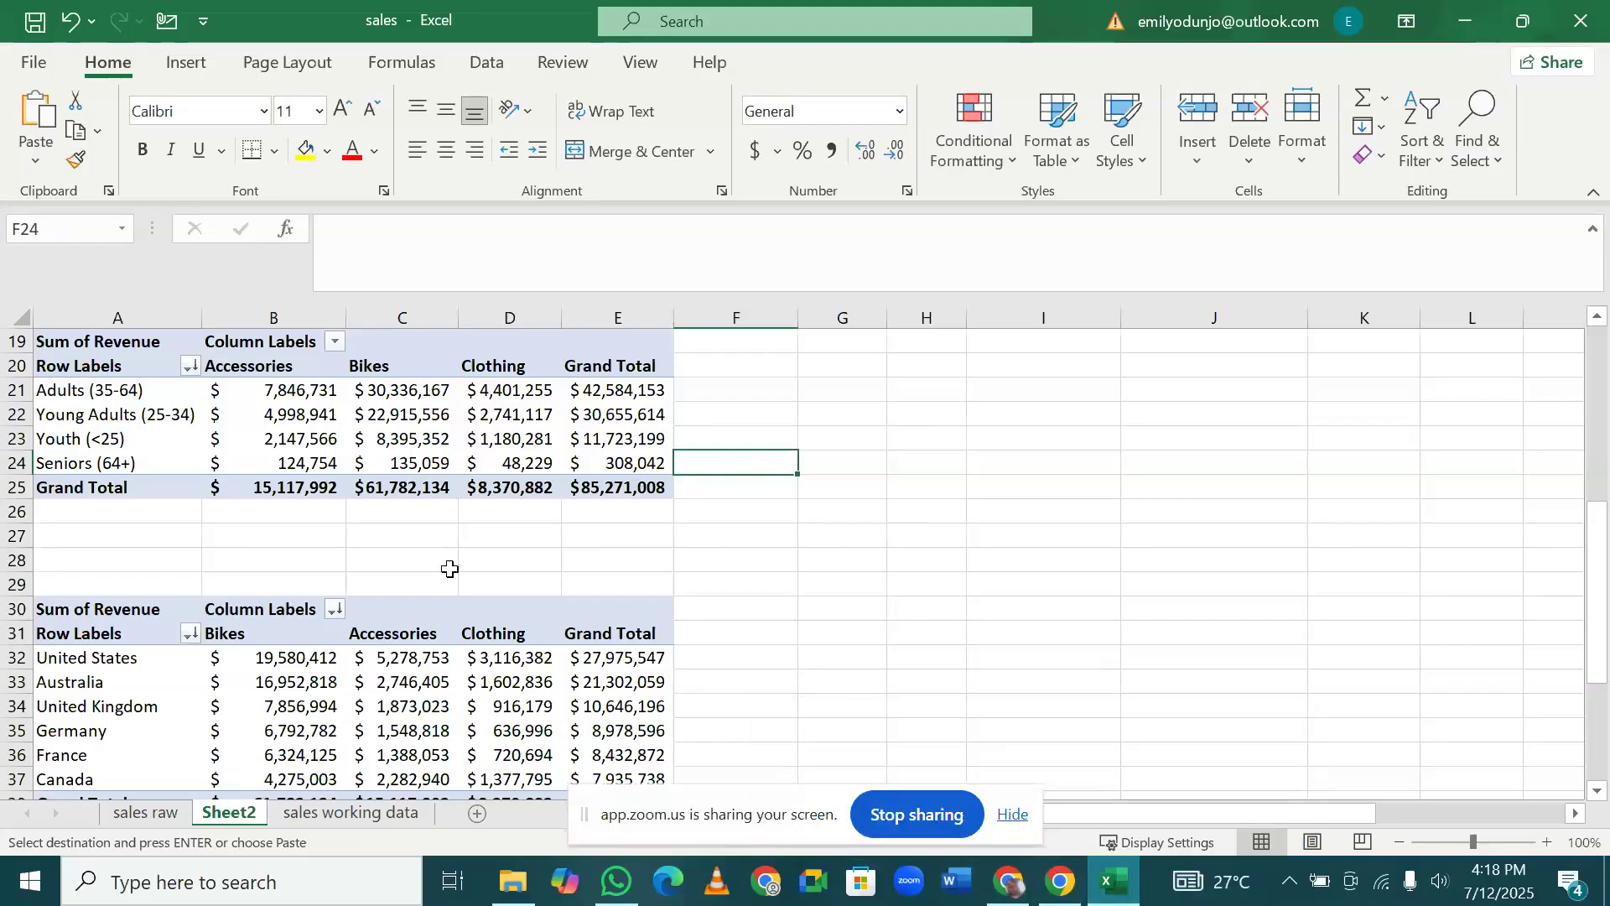
pyautogui.scroll(-1, 449, 568)
pyautogui.scroll(1, 449, 569)
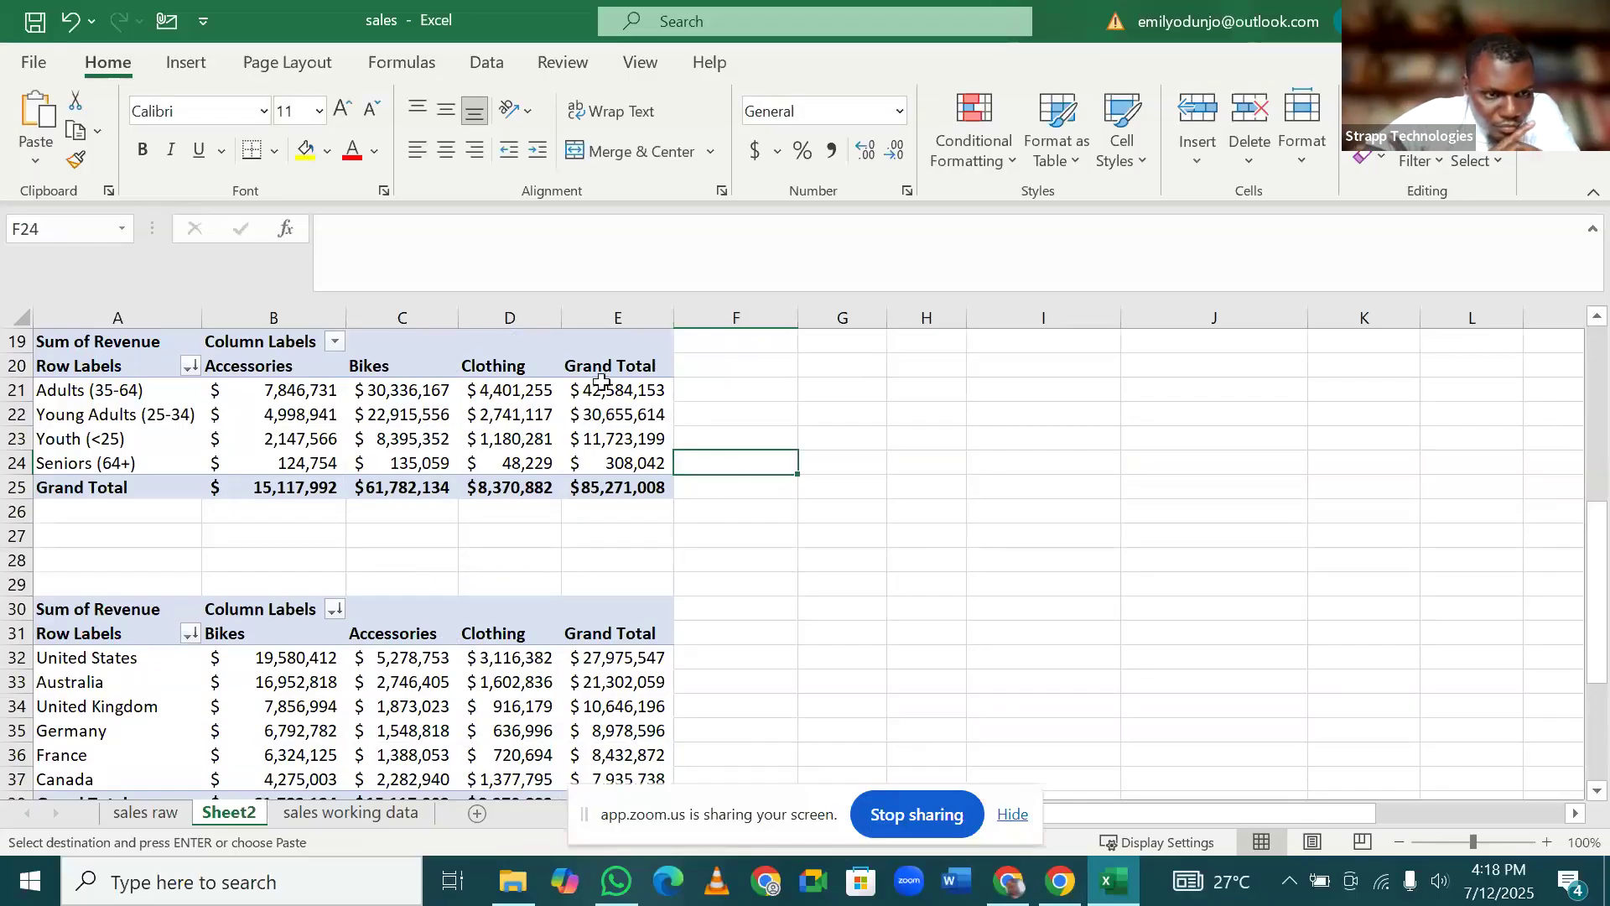
pyautogui.click(273, 397)
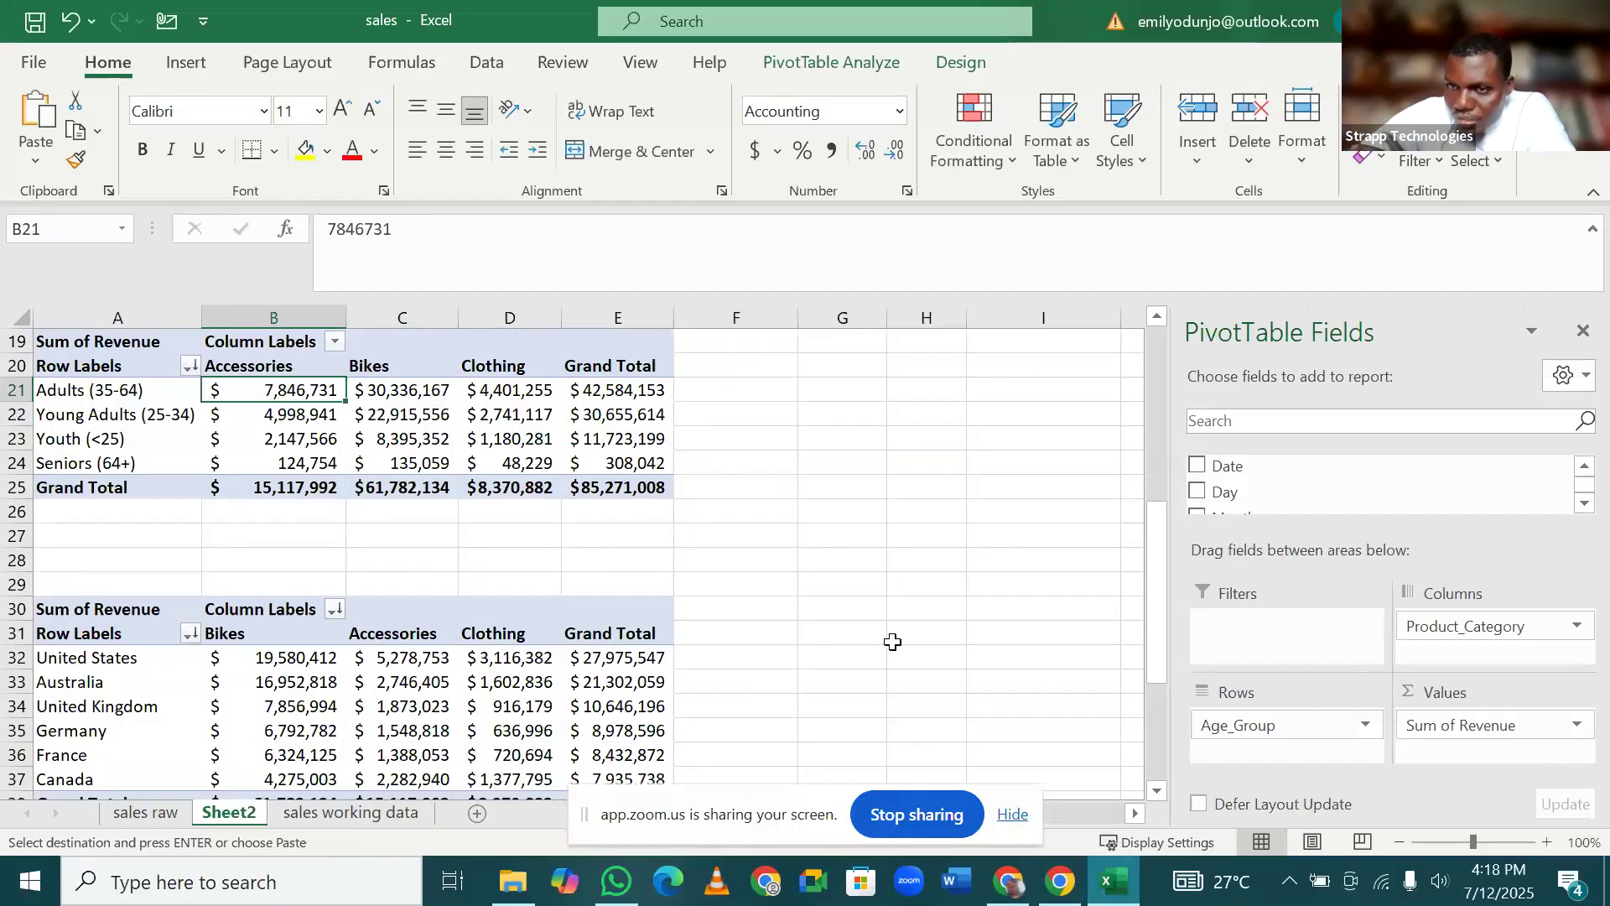
pyautogui.scroll(-1, 880, 642)
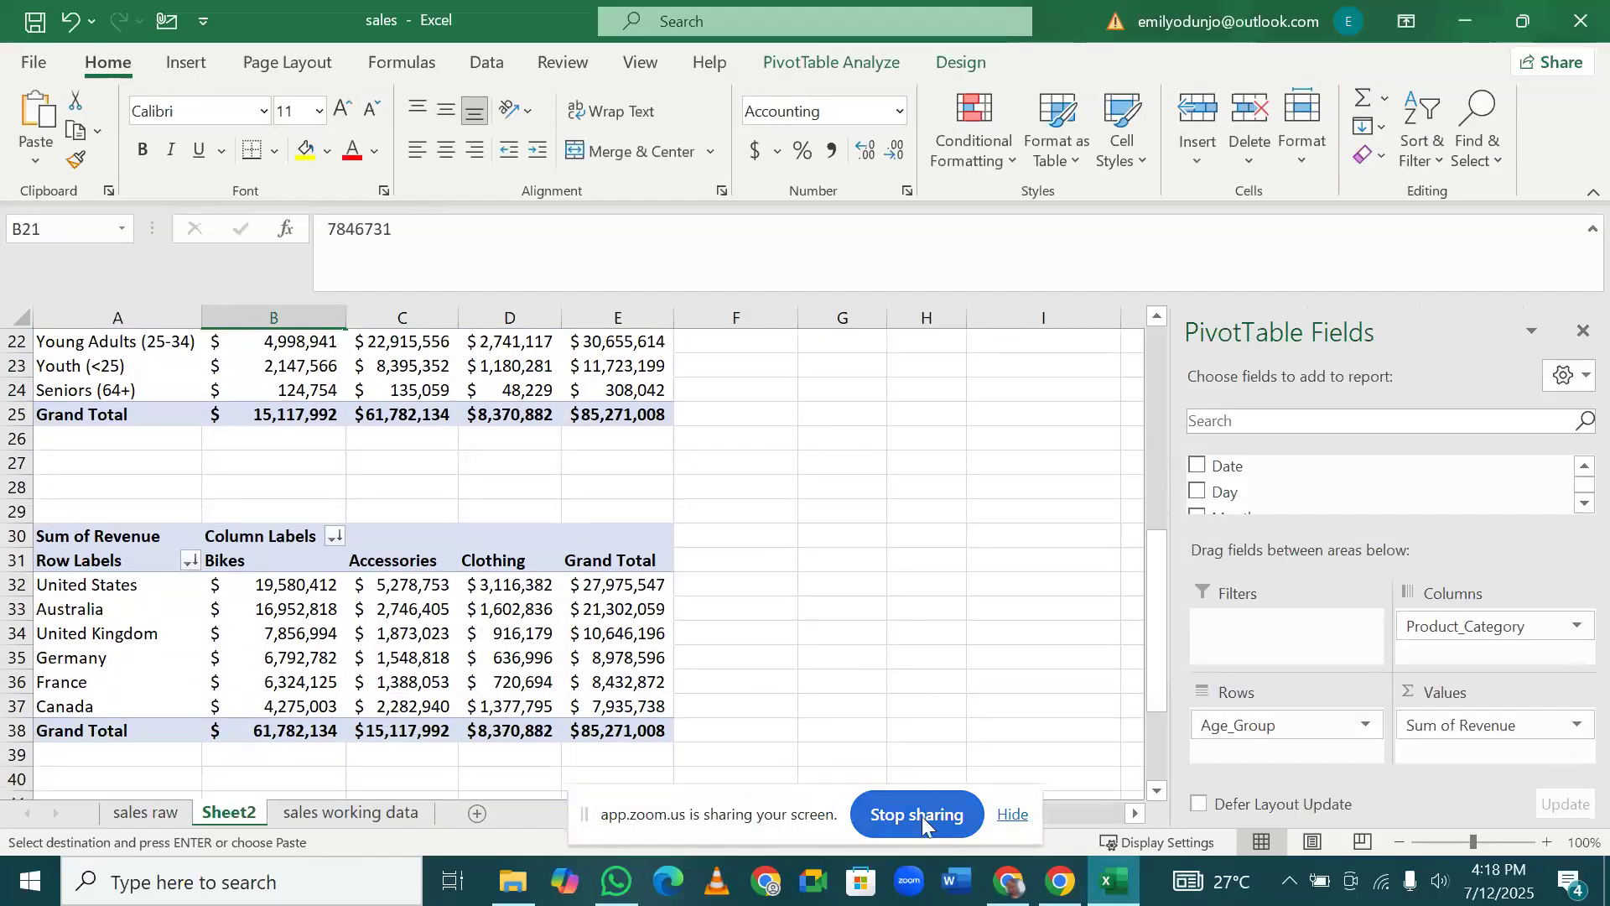
pyautogui.click(923, 817)
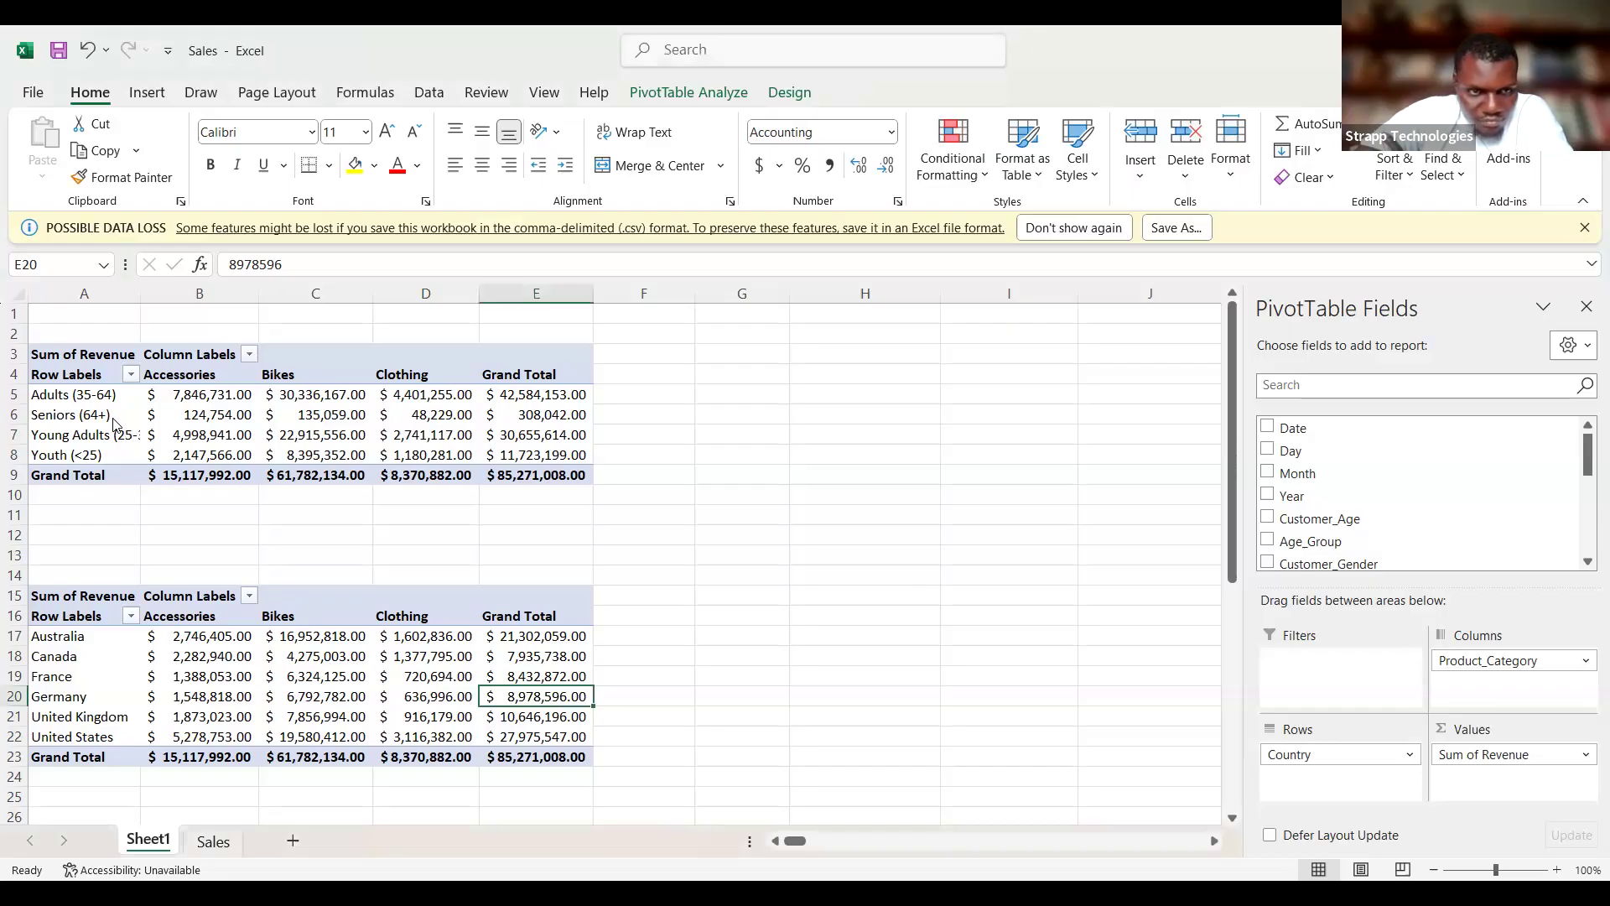
# Sort the age-group PivotTable's row labels Z to A and open the sort and filter options for the country PivotTable's row labels.
pyautogui.click(130, 374)
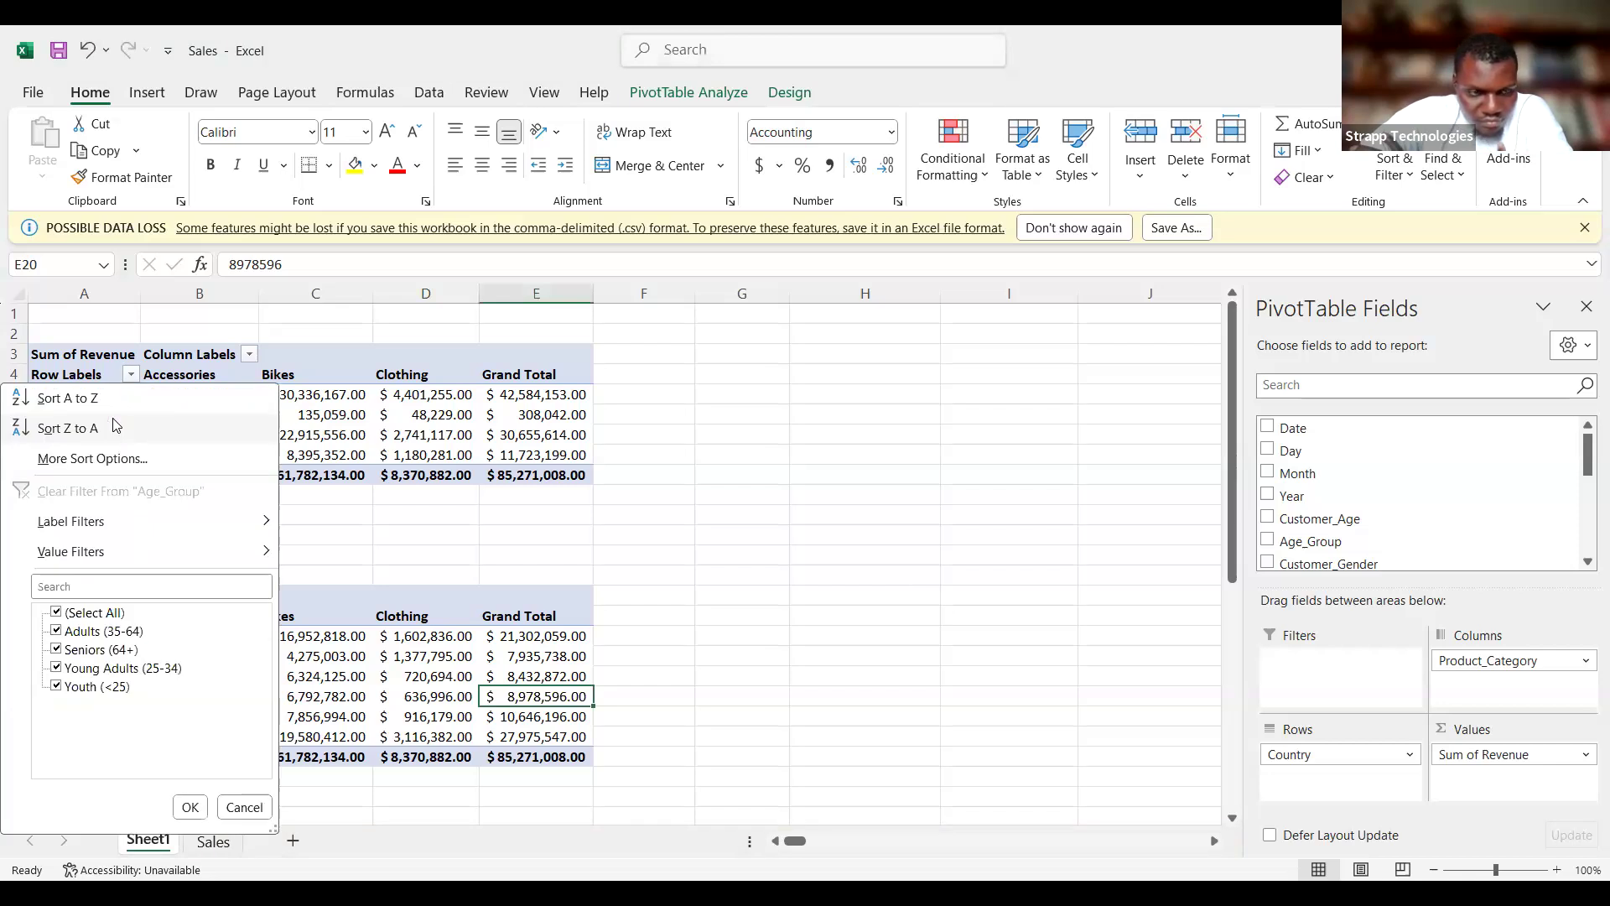
pyautogui.click(115, 426)
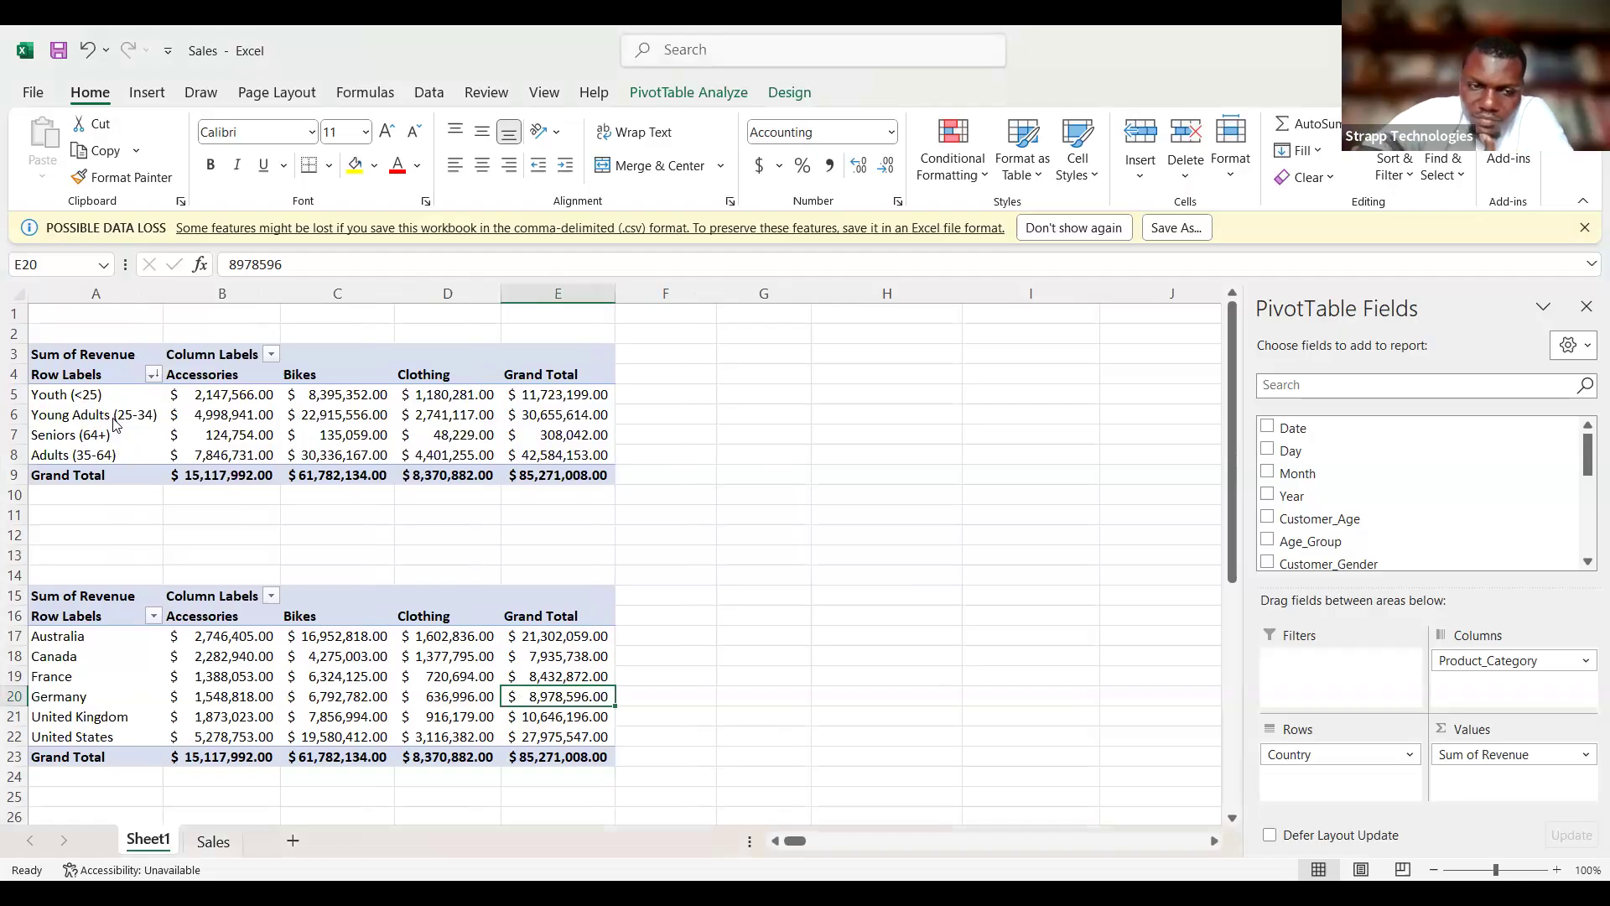
pyautogui.hotkey('alt', 'Down')
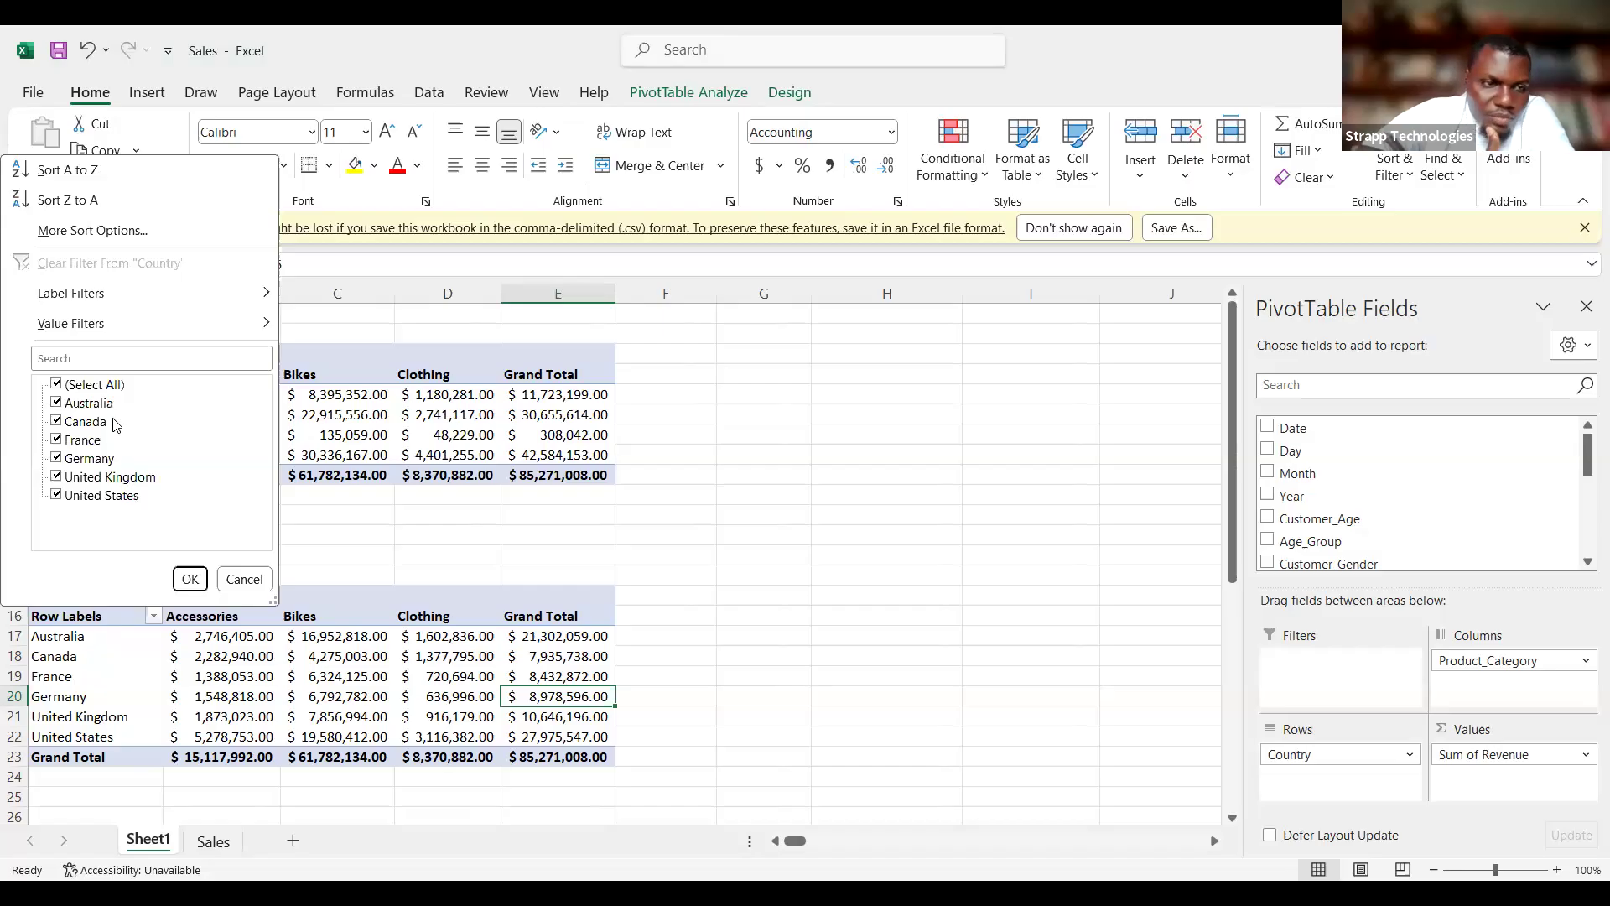
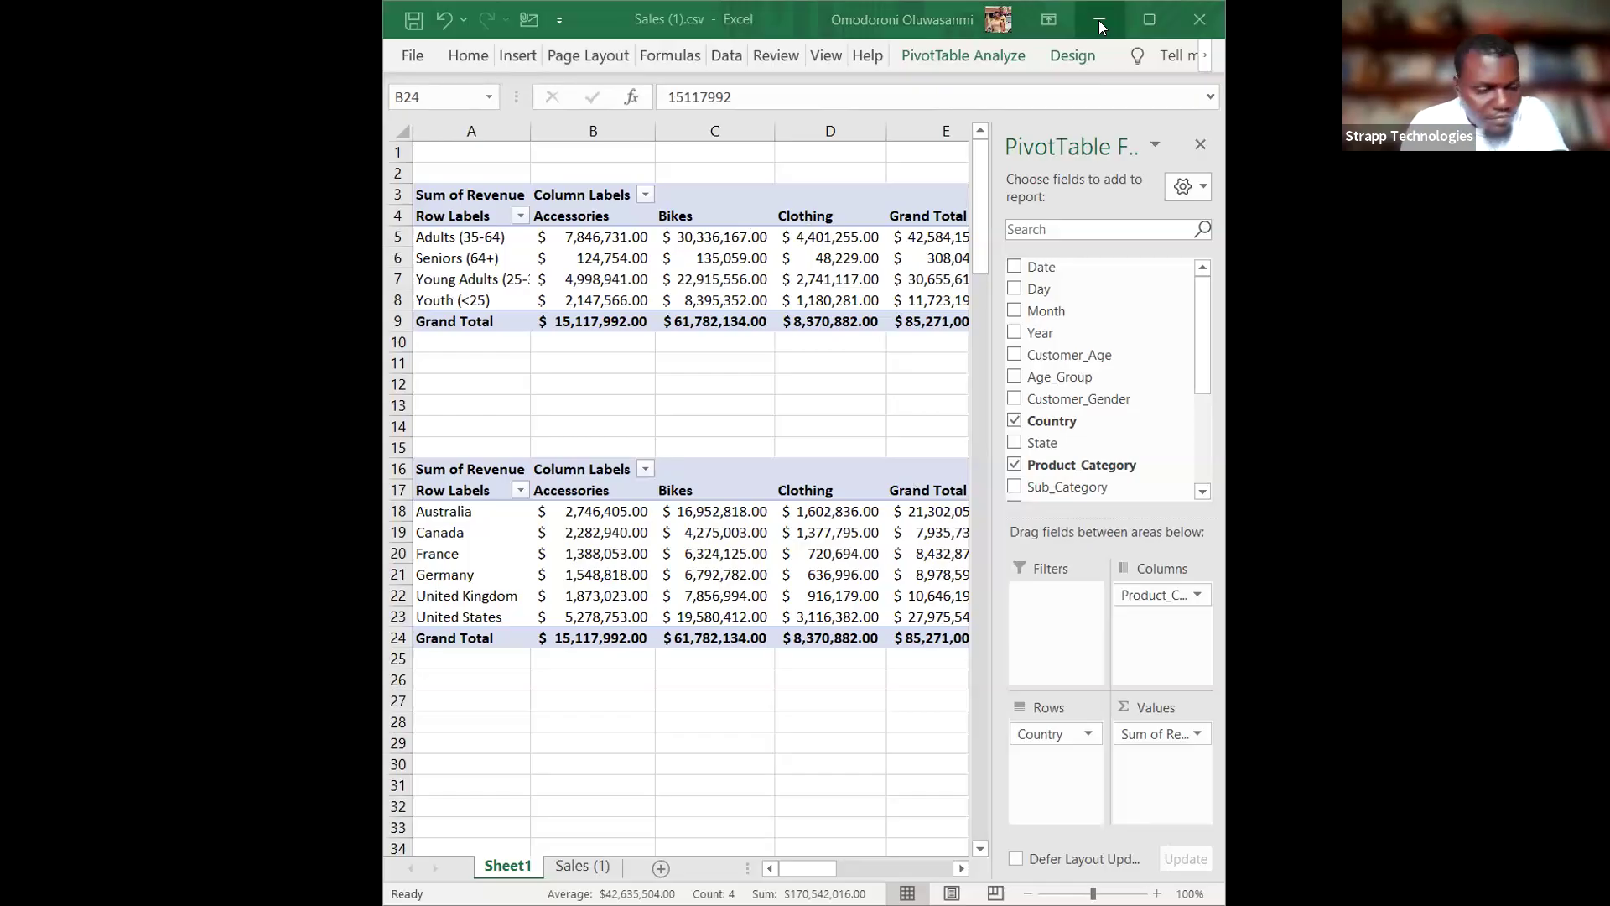
# Maximize the Sales (1).csv workbook and sort the country PivotTable's rows in descending order by Sum of Revenue.
pyautogui.hotkey('alt', 'Tab')
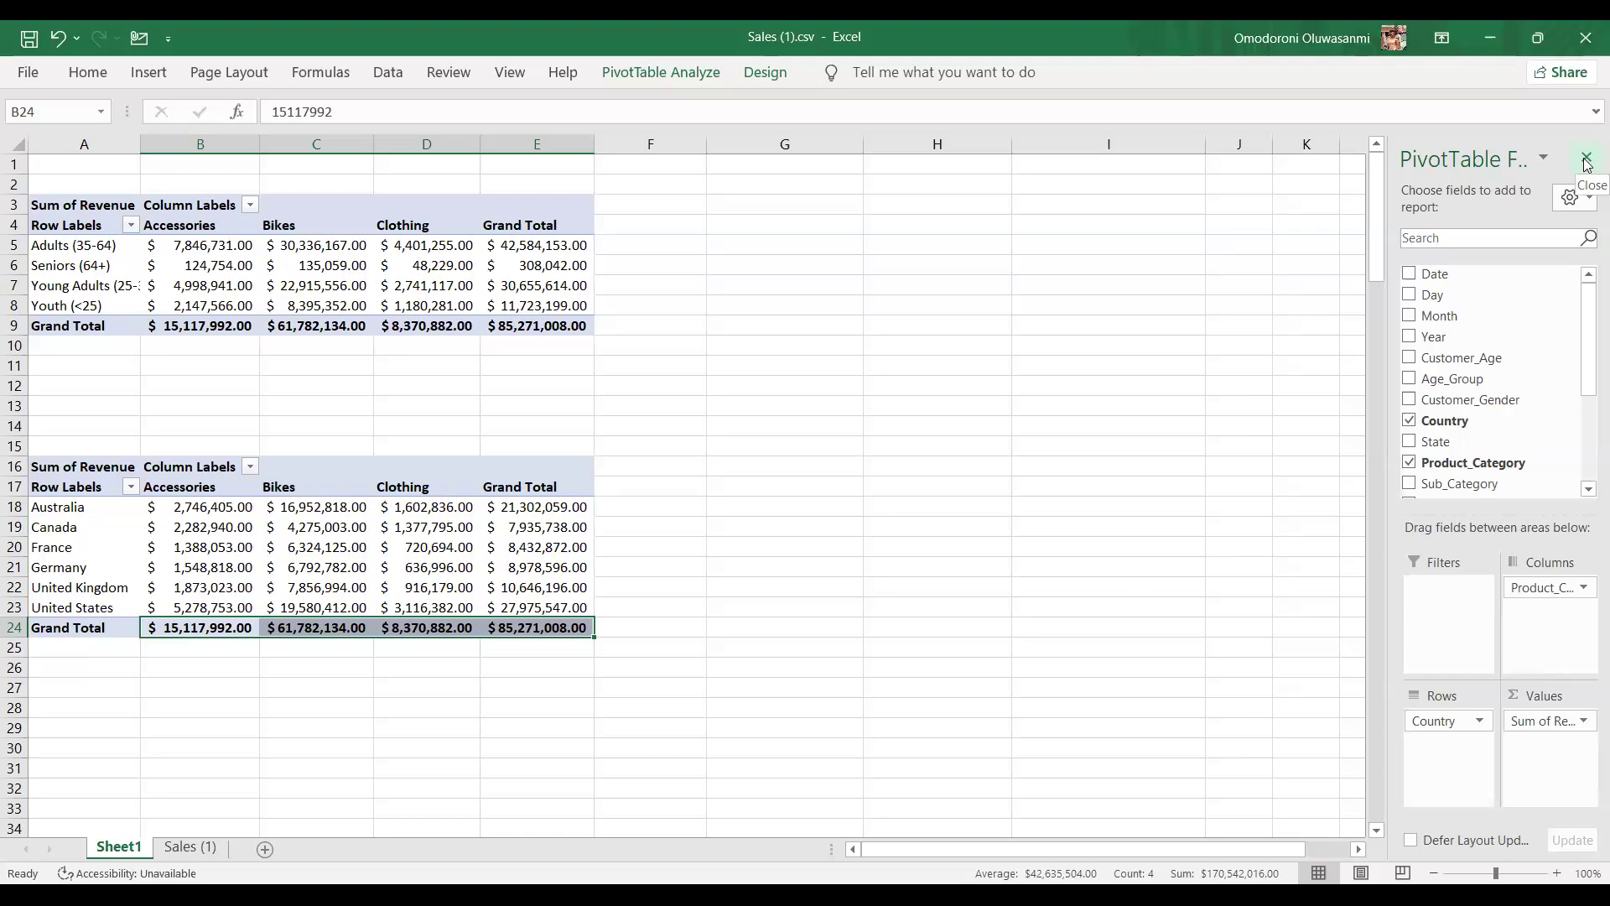
pyautogui.scroll(-3, 1514, 436)
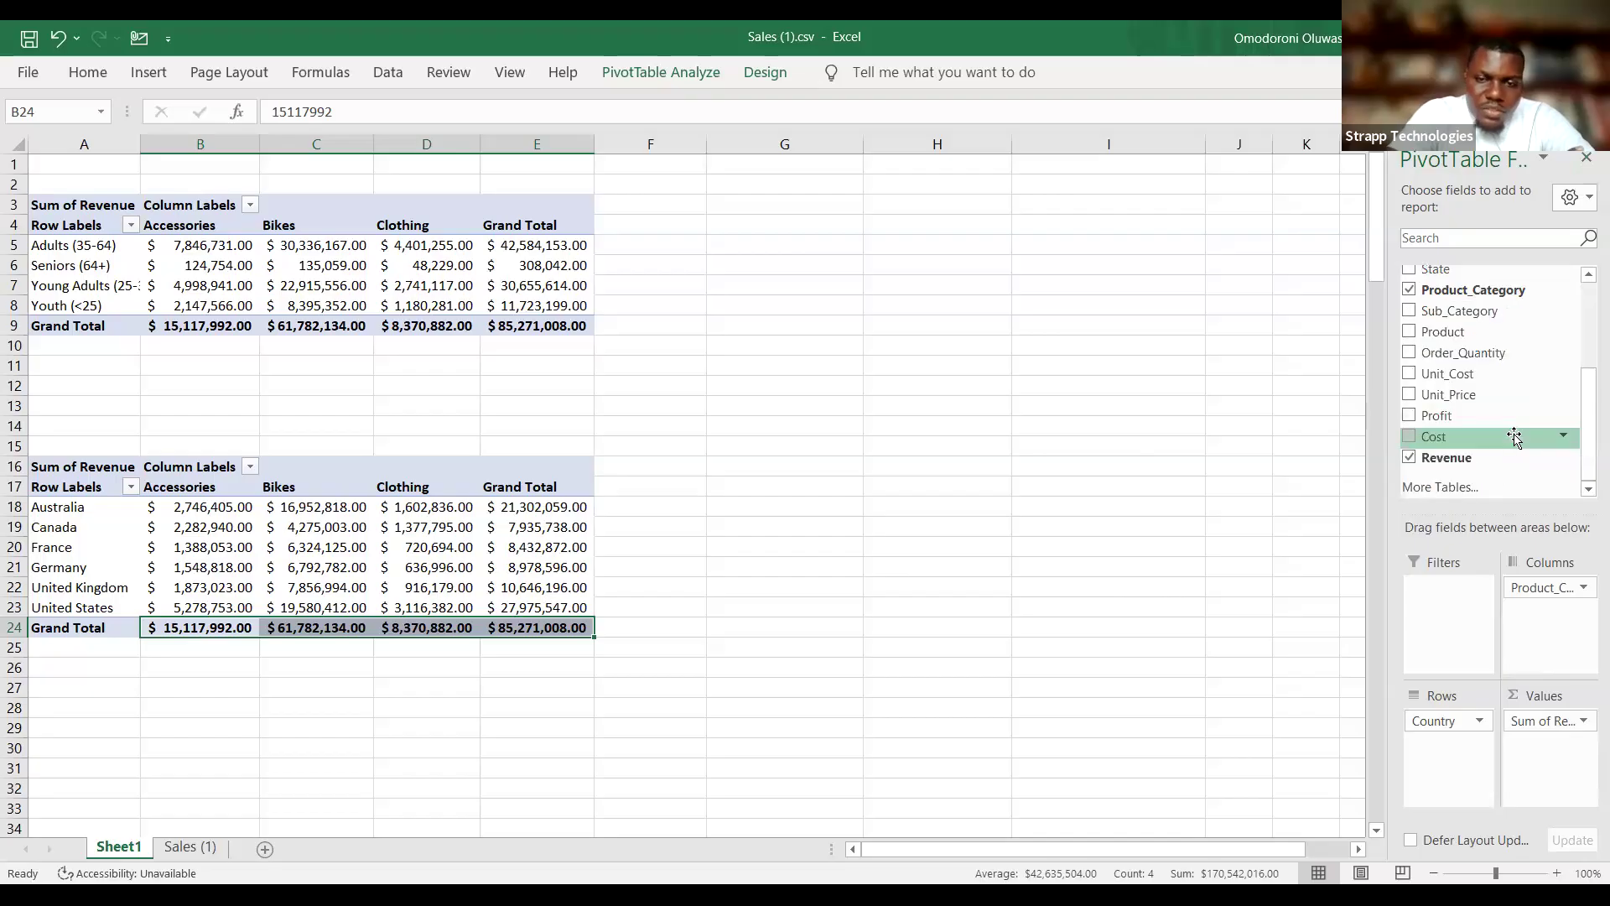
pyautogui.scroll(3, 1514, 437)
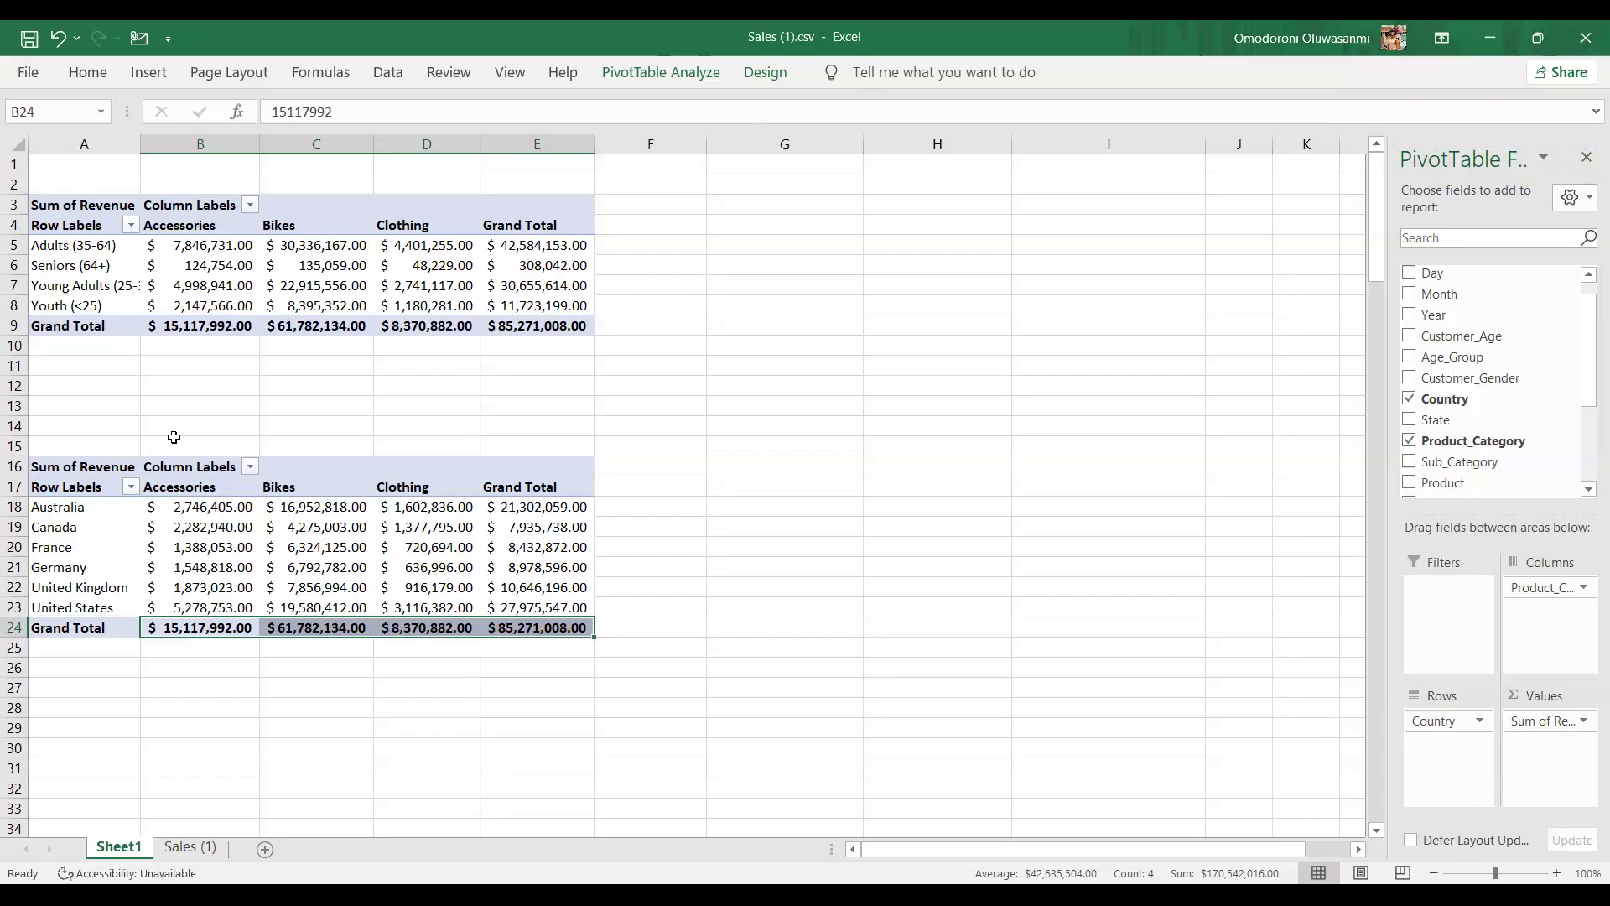
pyautogui.click(130, 488)
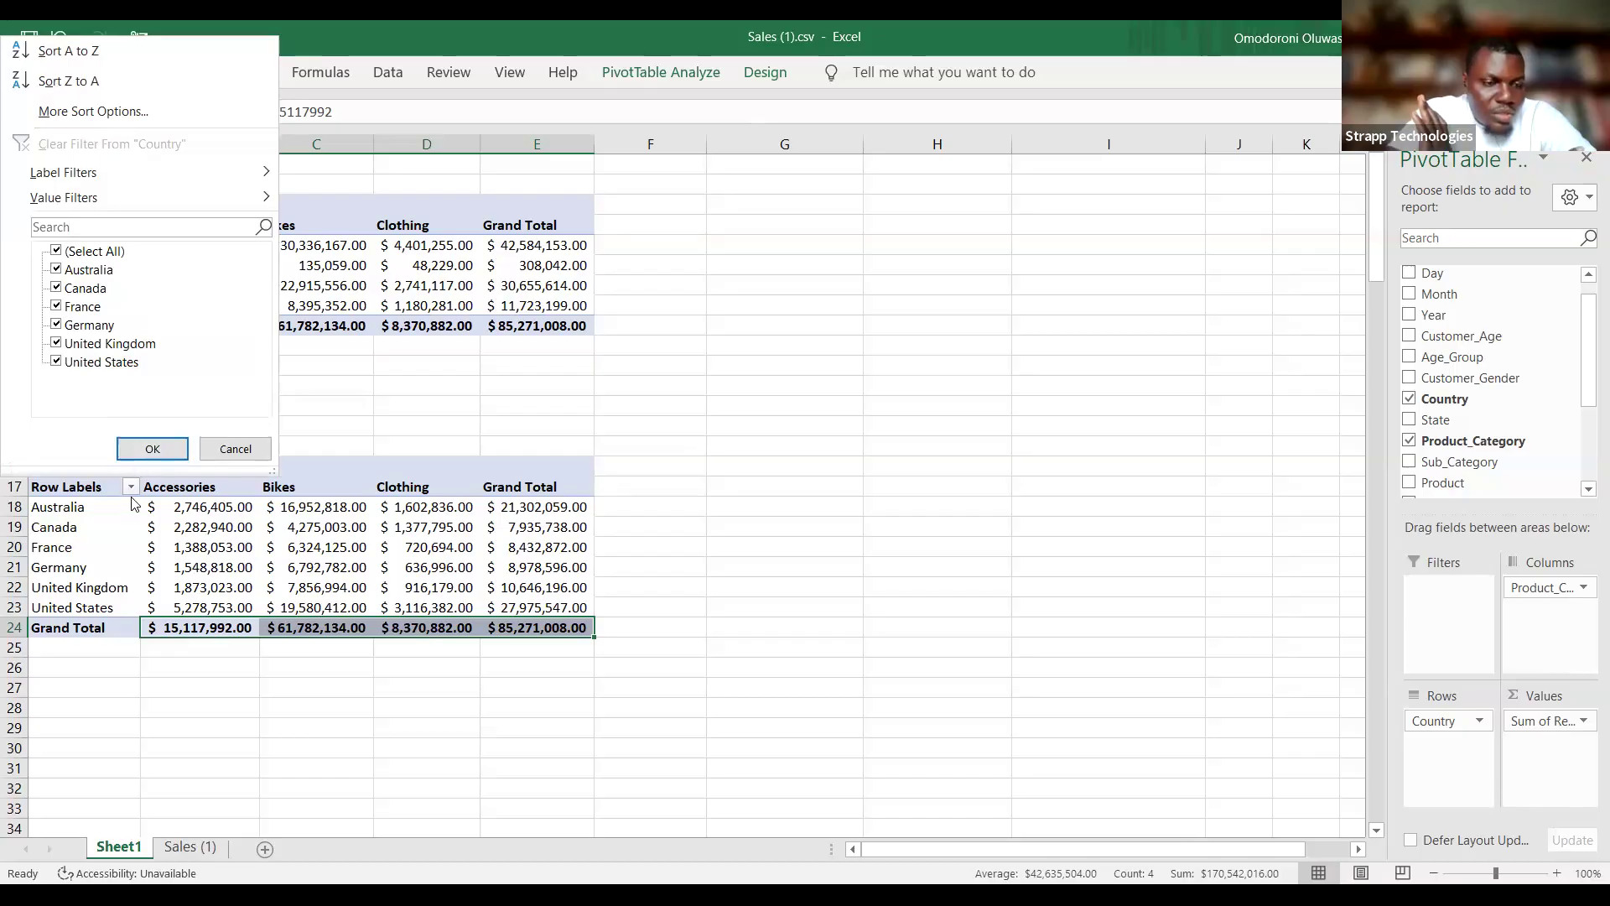
pyautogui.click(144, 111)
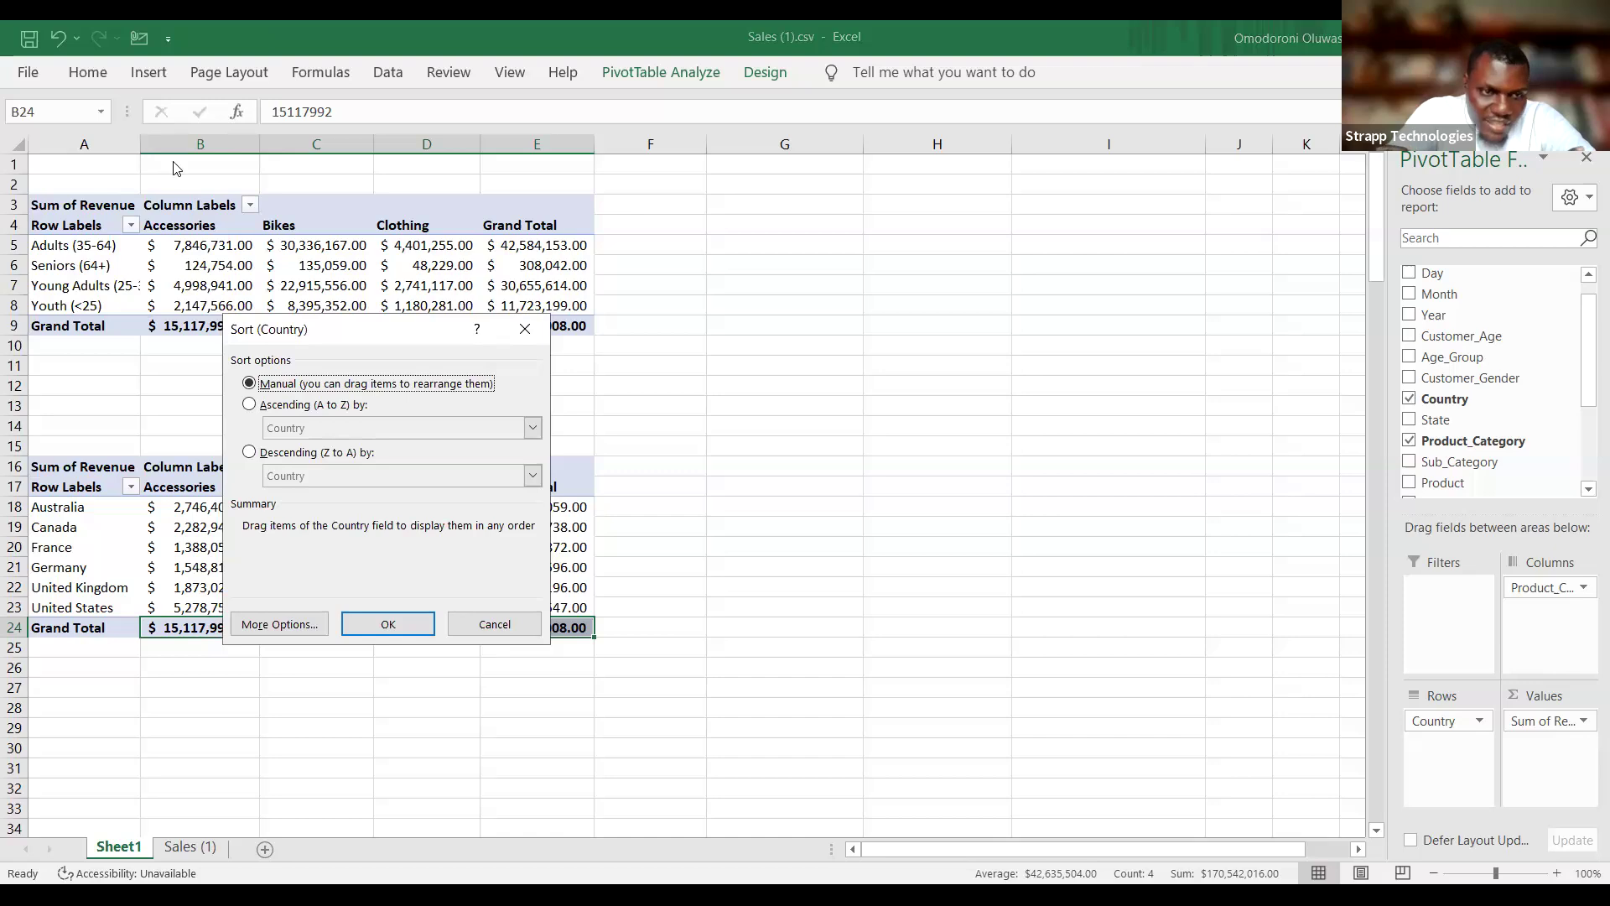
pyautogui.click(249, 452)
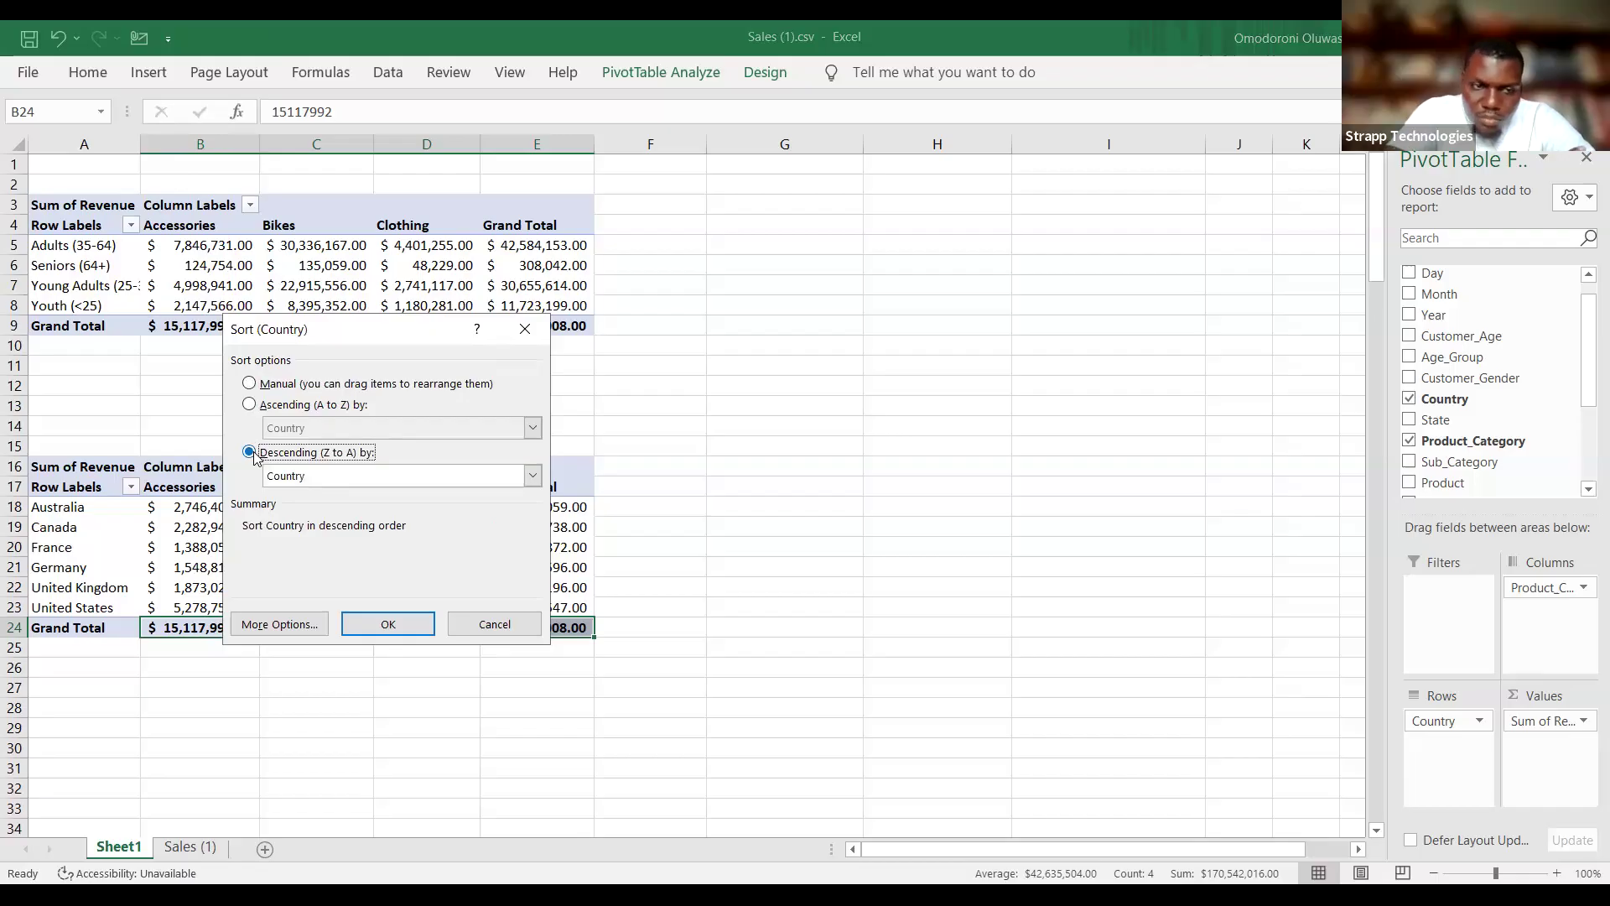
pyautogui.click(533, 477)
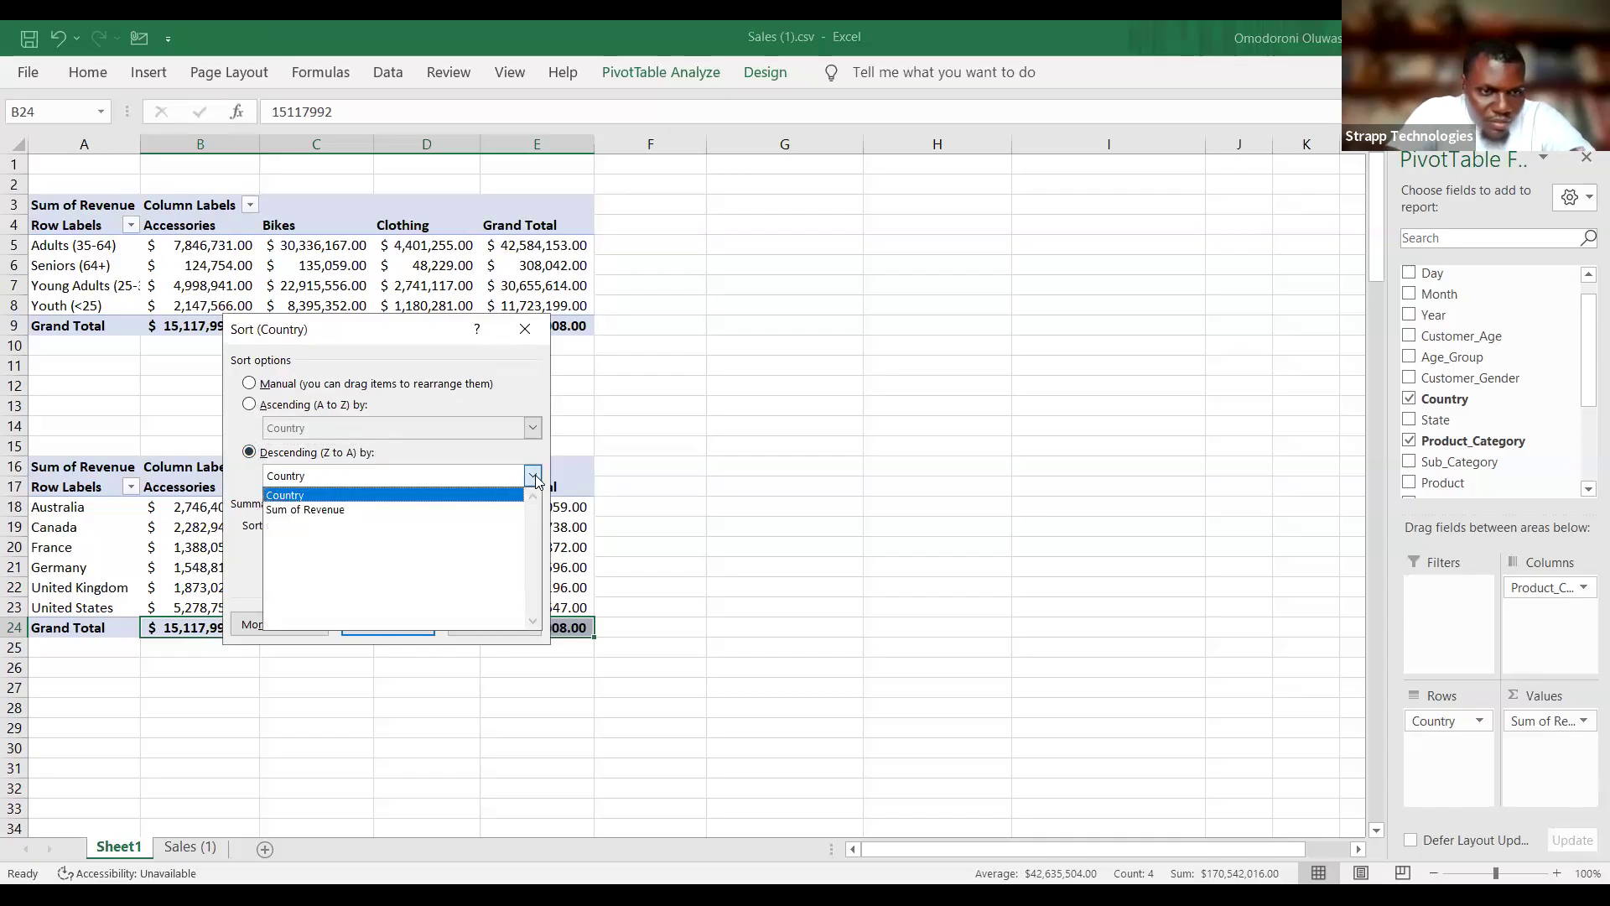
pyautogui.click(449, 510)
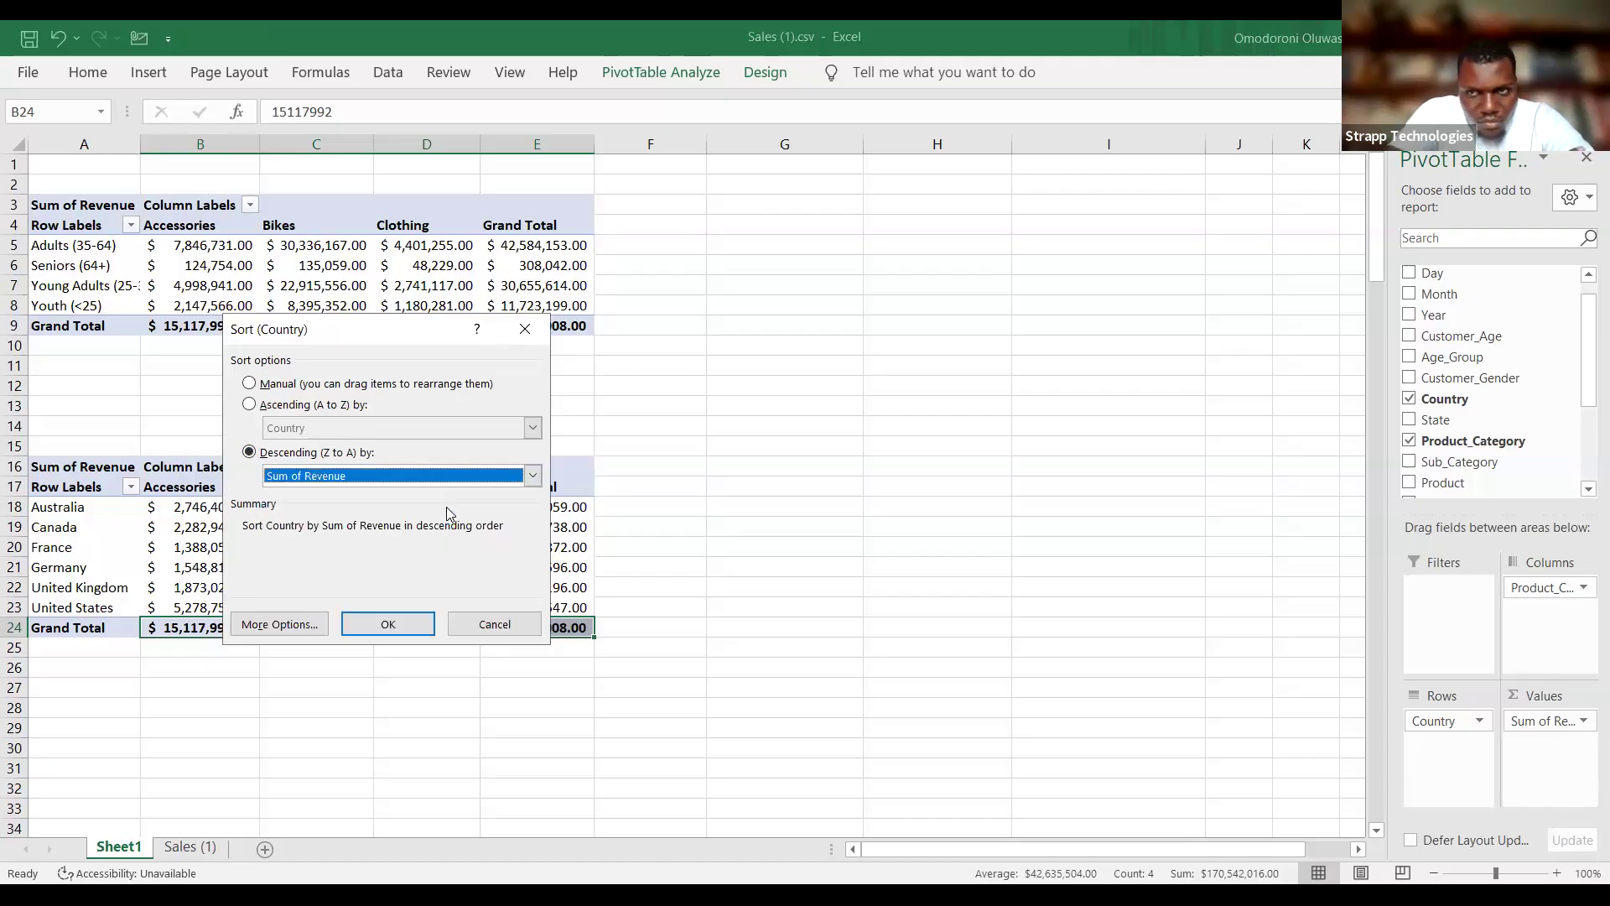
pyautogui.click(386, 624)
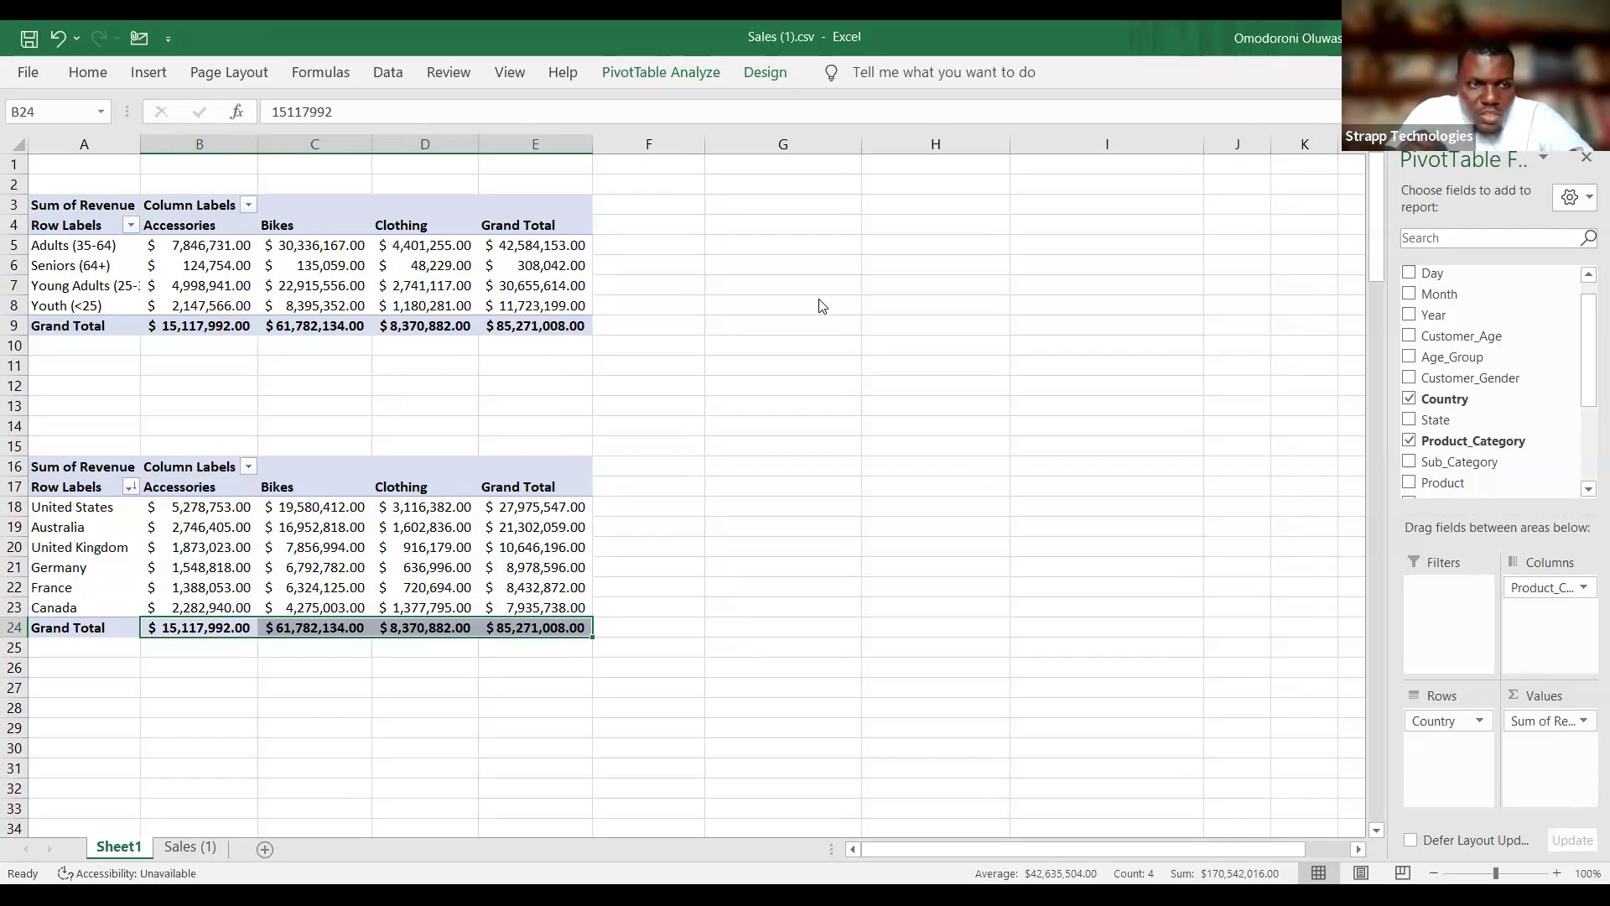
# Sort the age-group PivotTable's rows in descending order by Sum of Revenue.
pyautogui.click(943, 85)
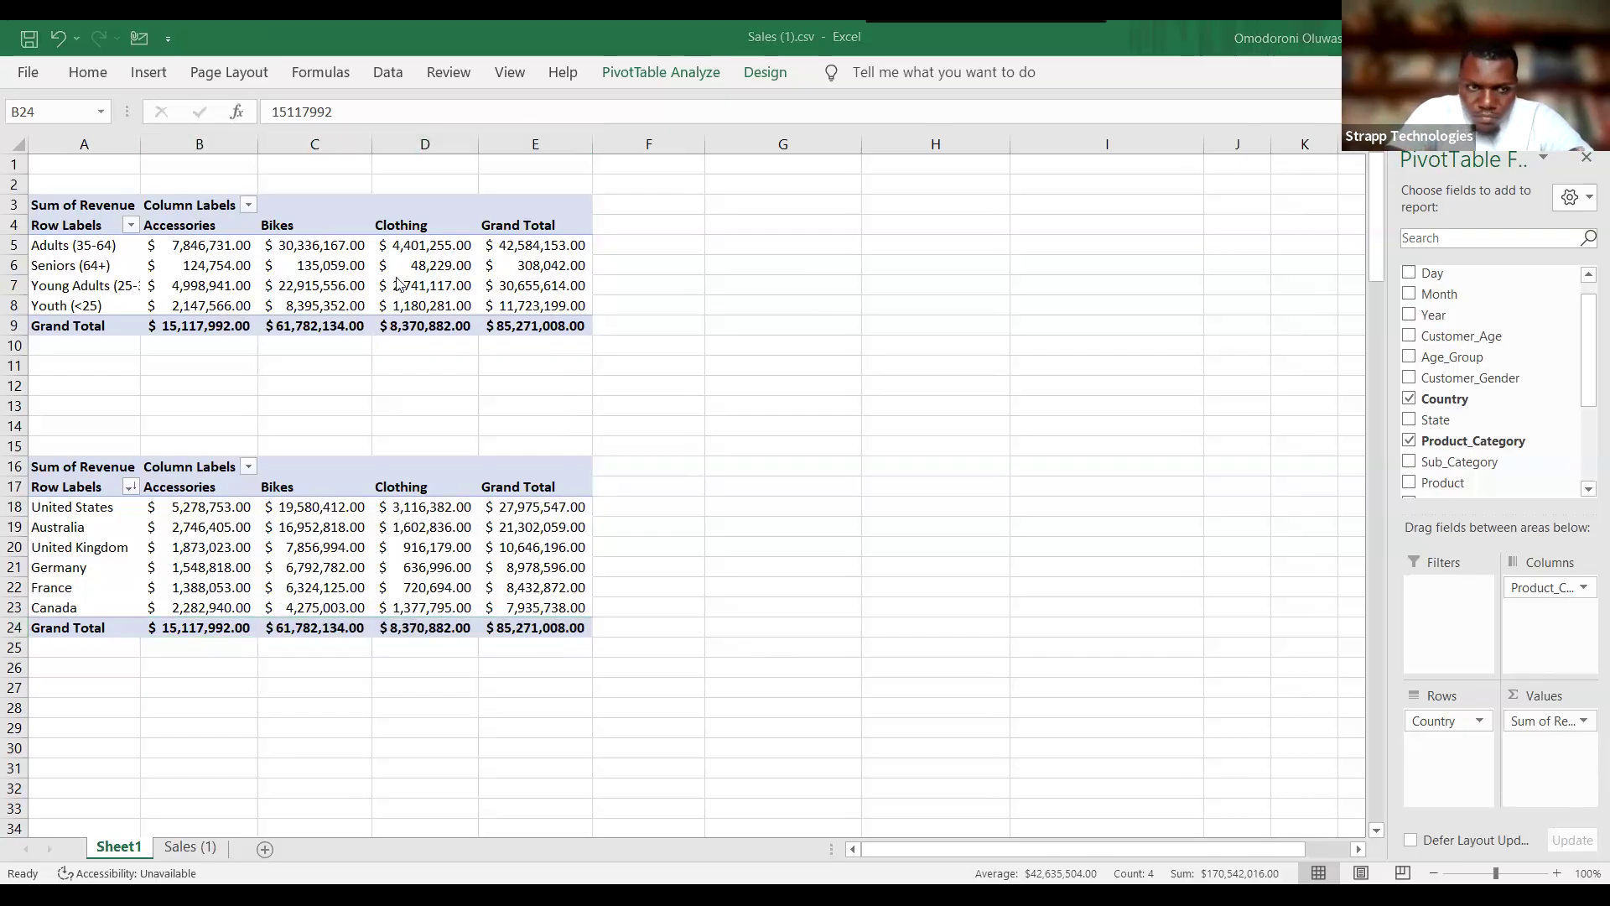
pyautogui.click(132, 227)
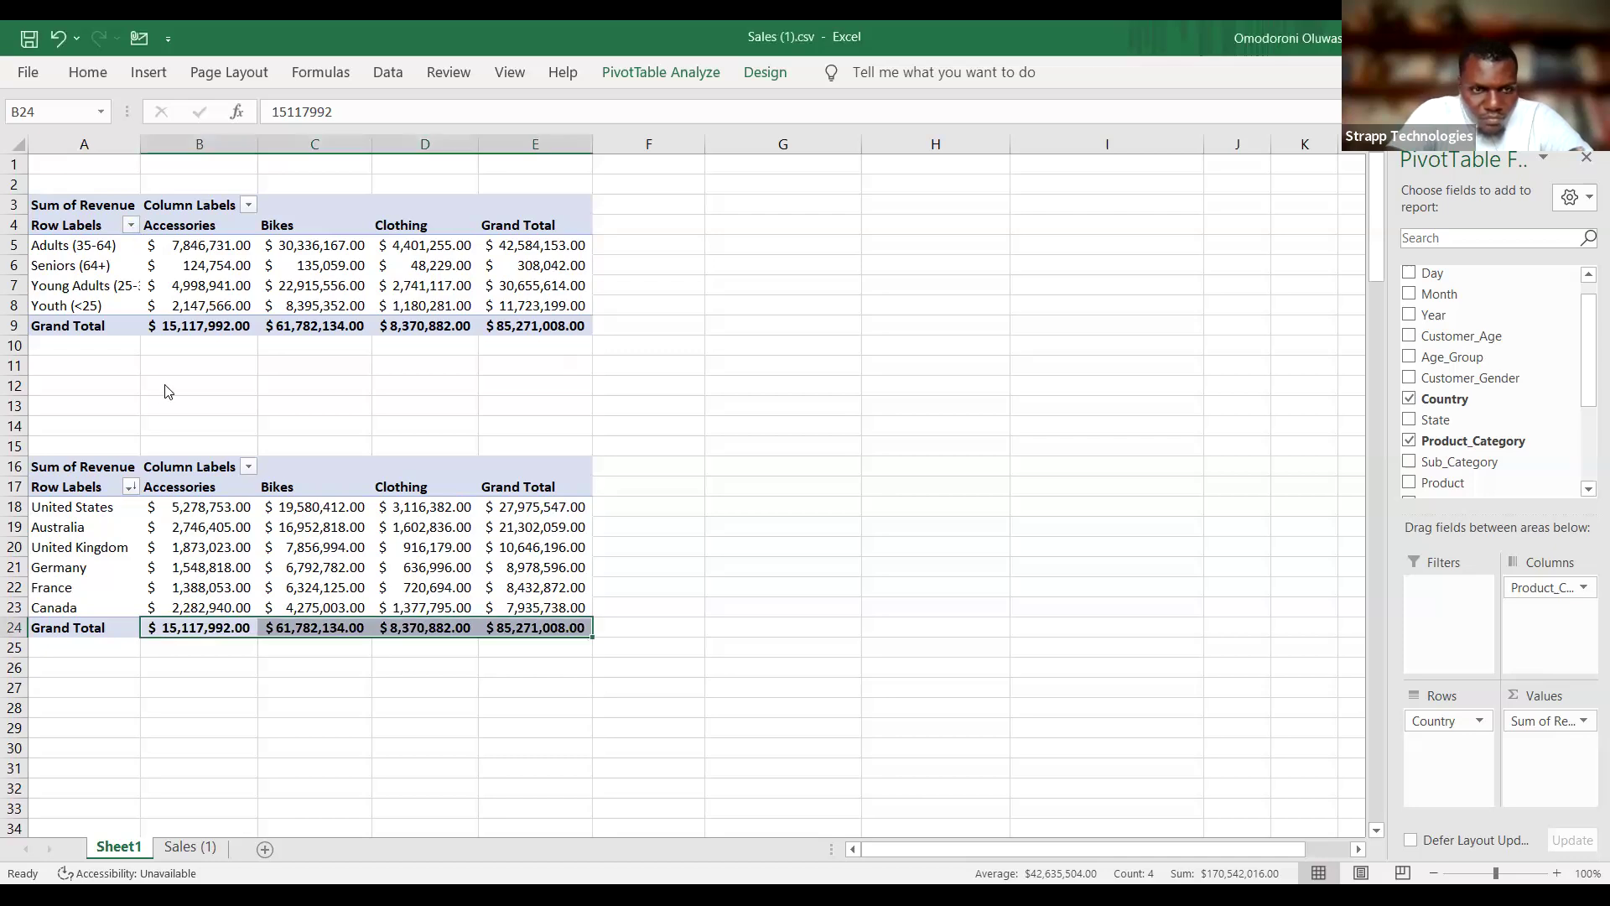
pyautogui.click(132, 227)
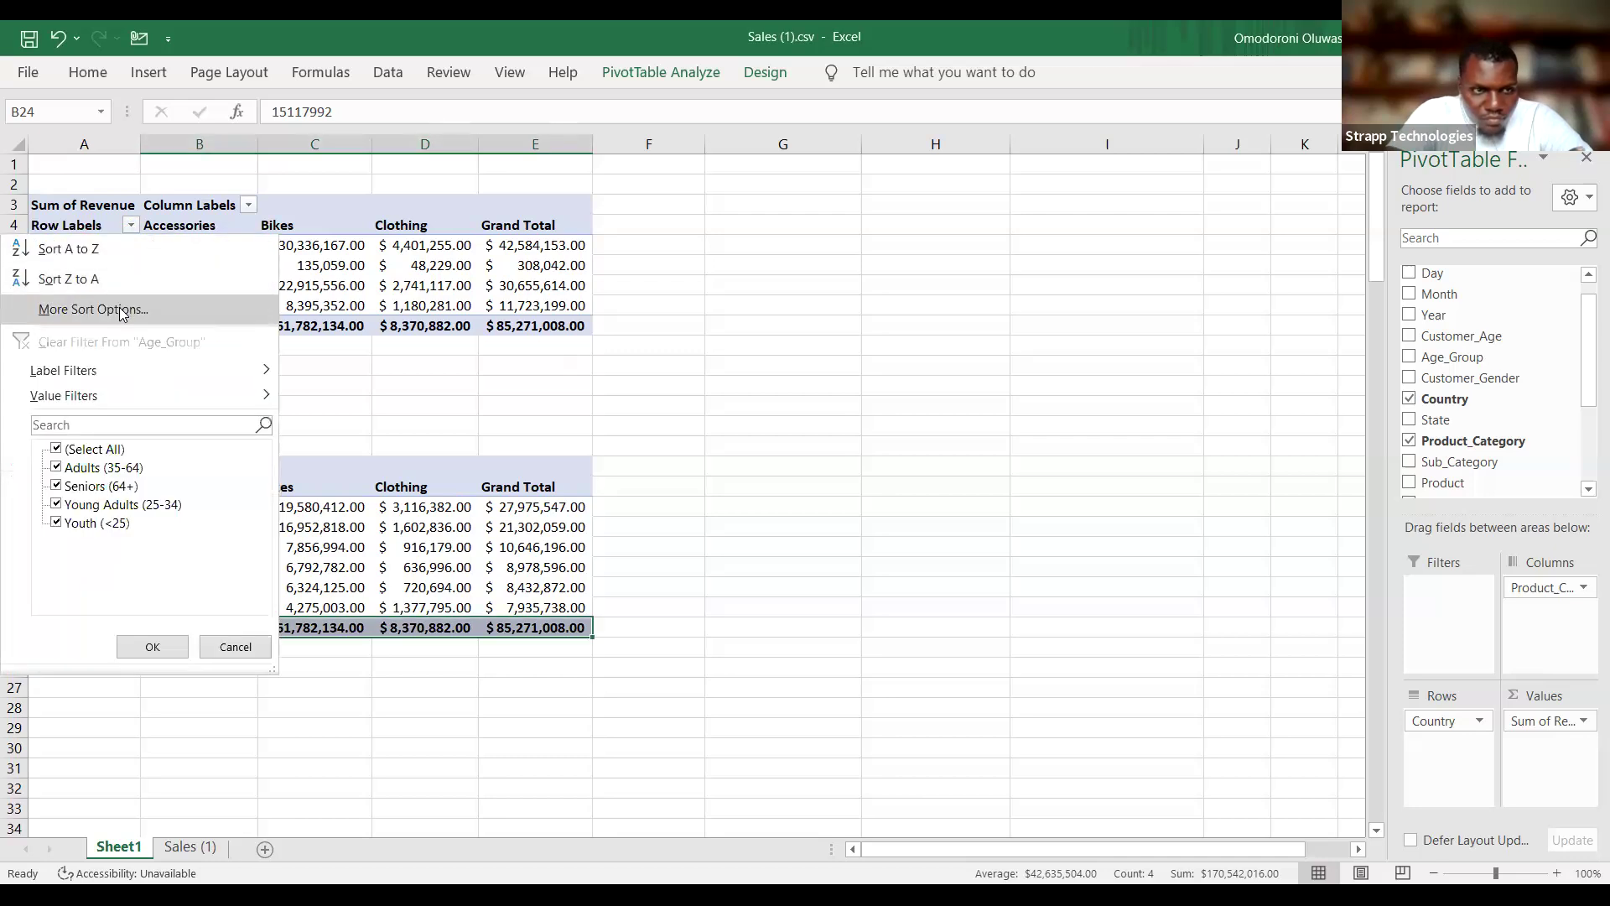
pyautogui.click(121, 309)
pyautogui.click(245, 406)
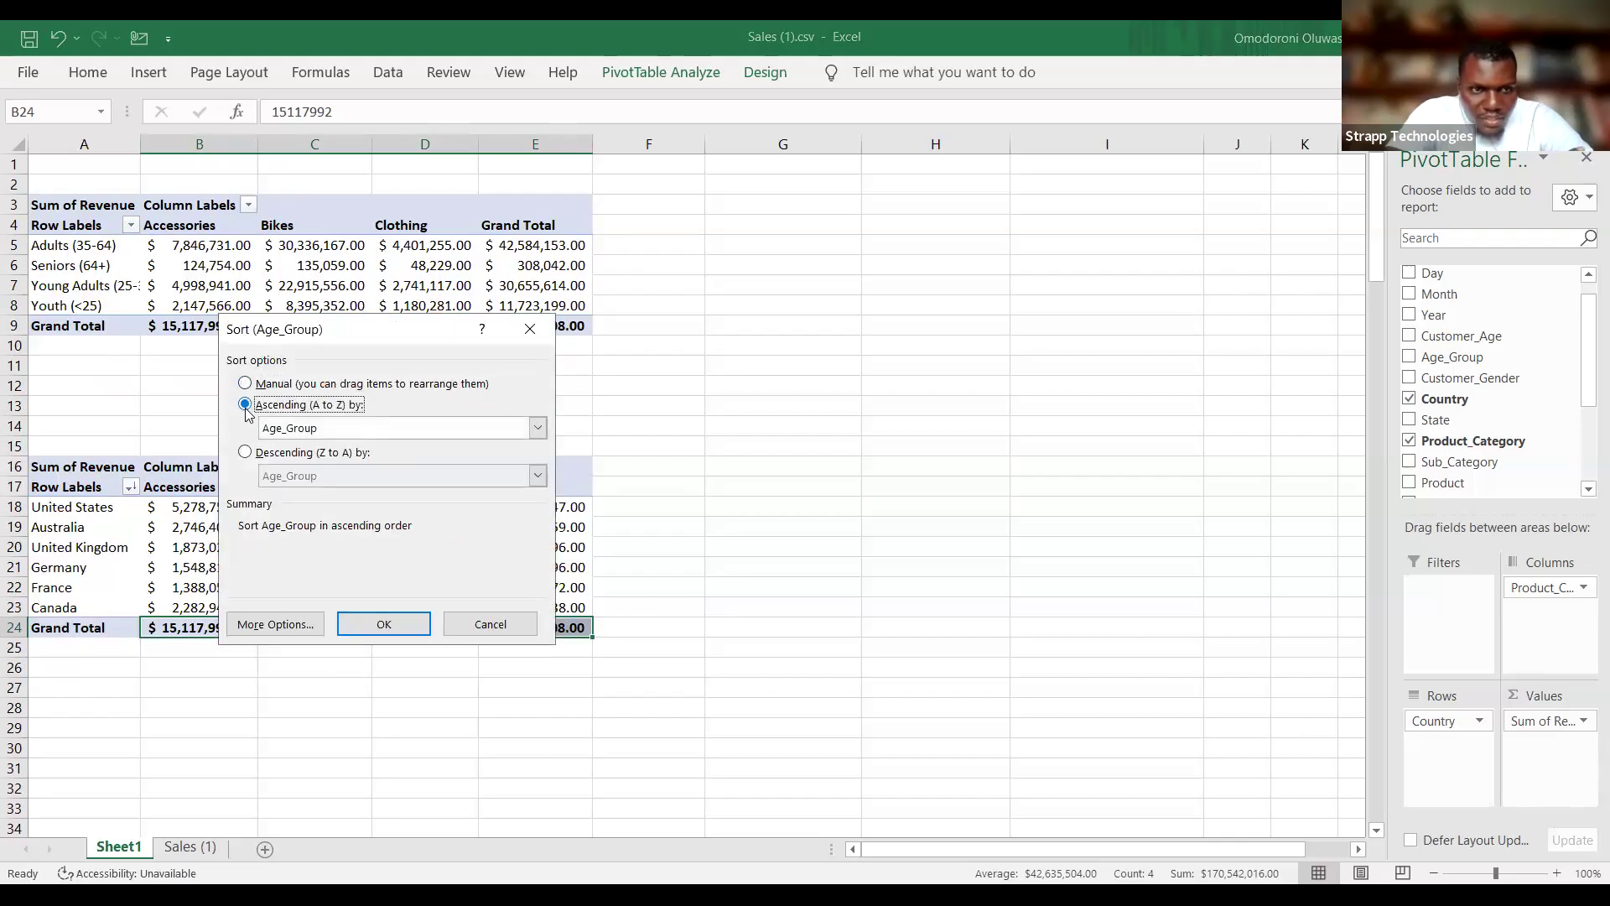
pyautogui.click(245, 453)
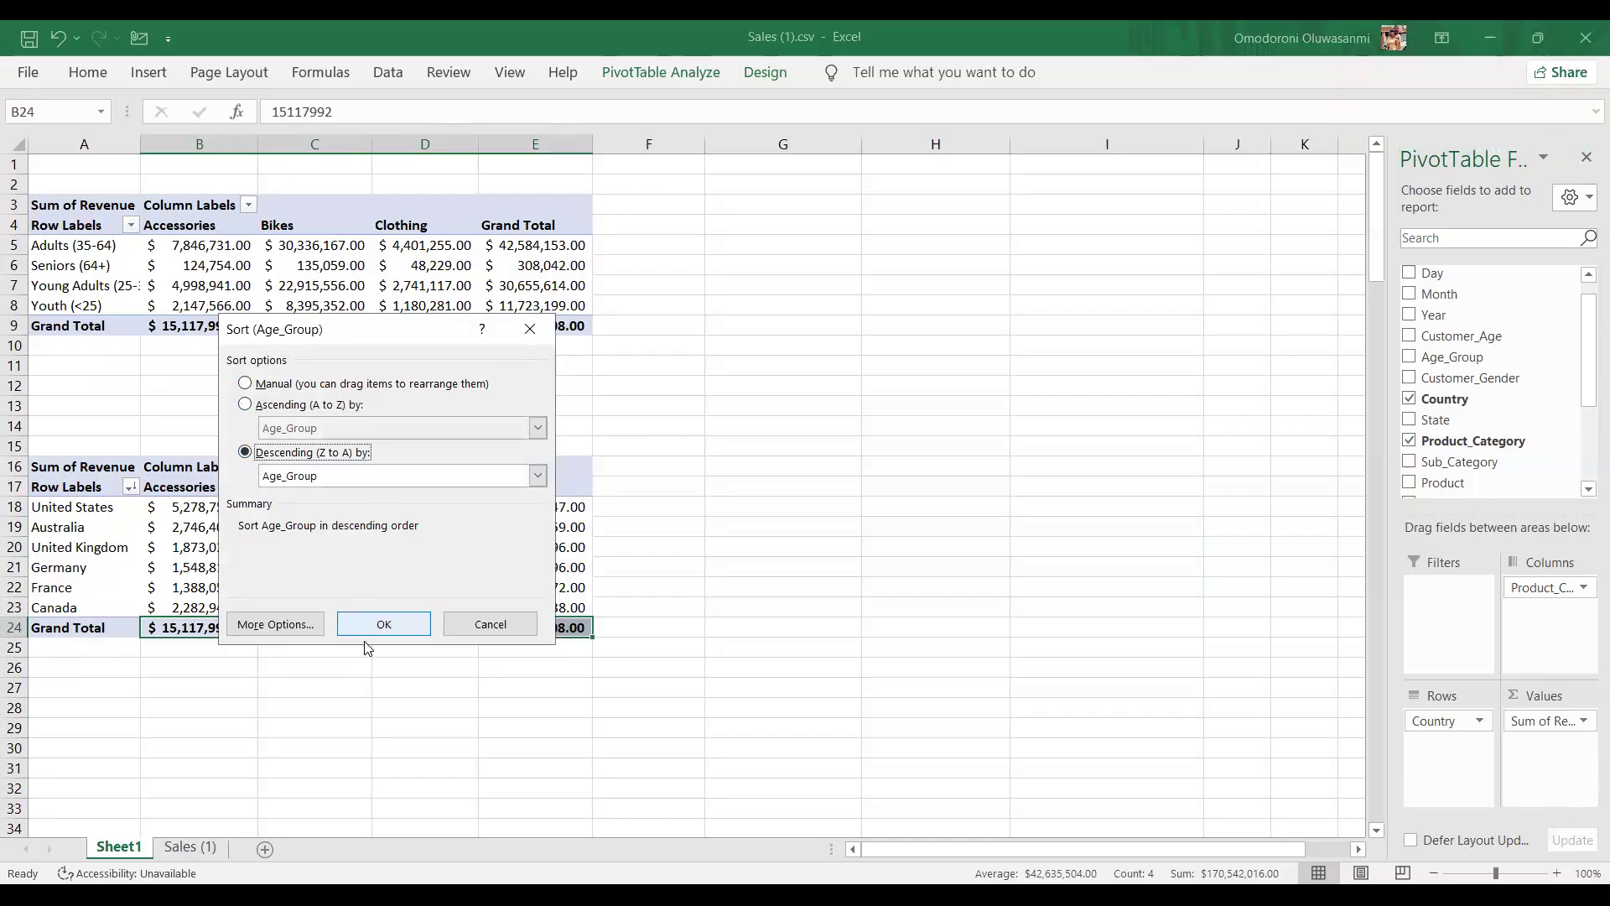
pyautogui.click(538, 476)
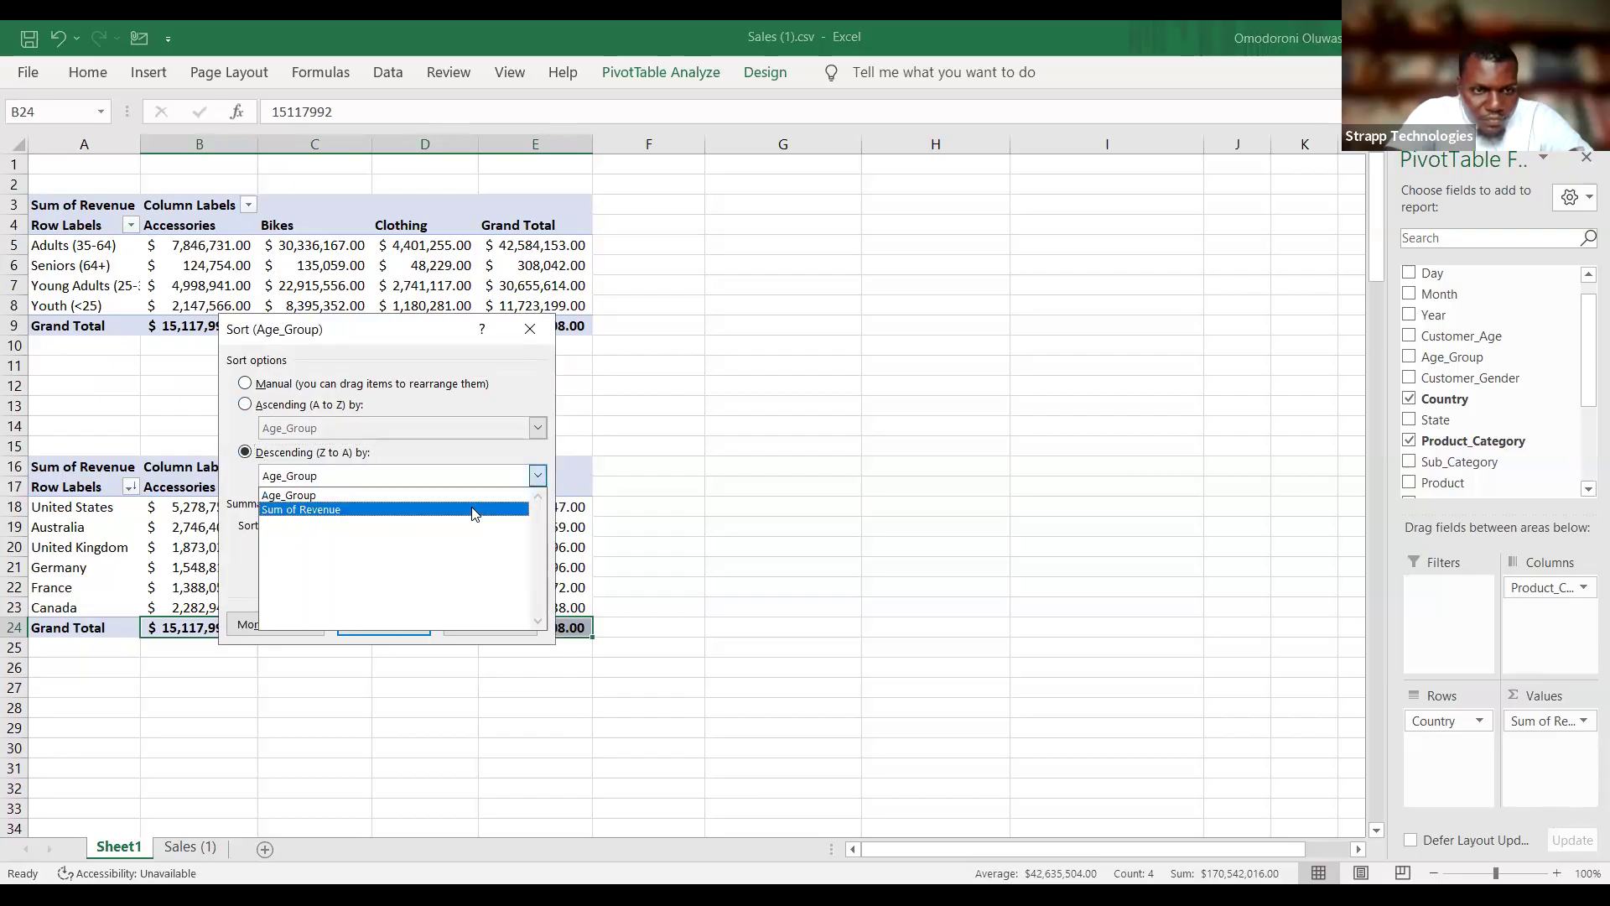
pyautogui.click(474, 510)
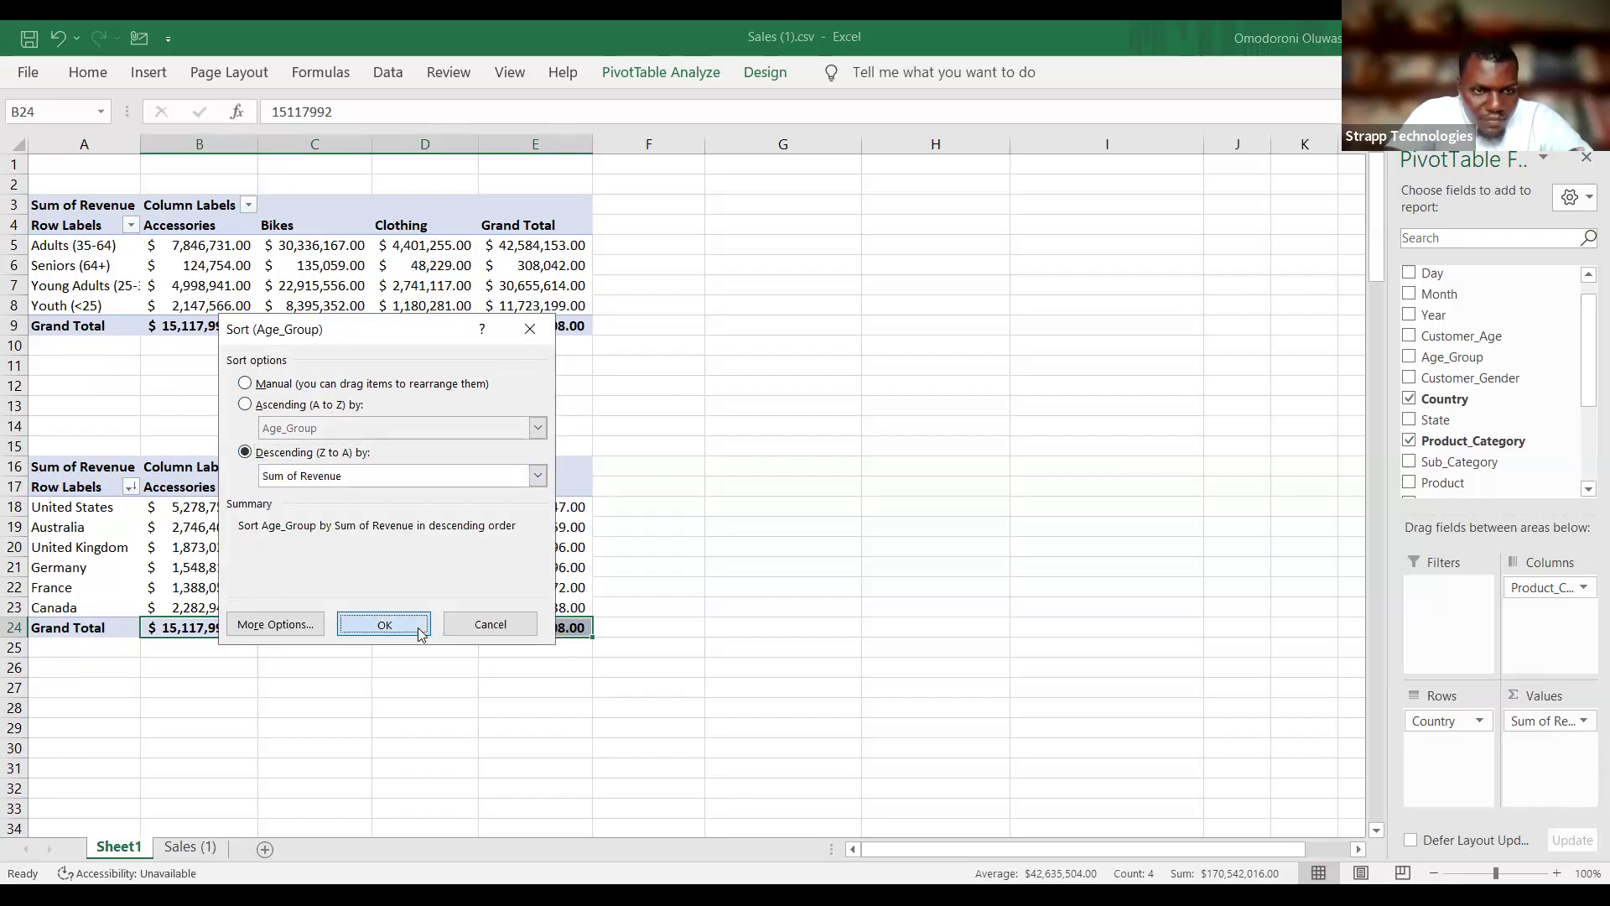
pyautogui.click(421, 633)
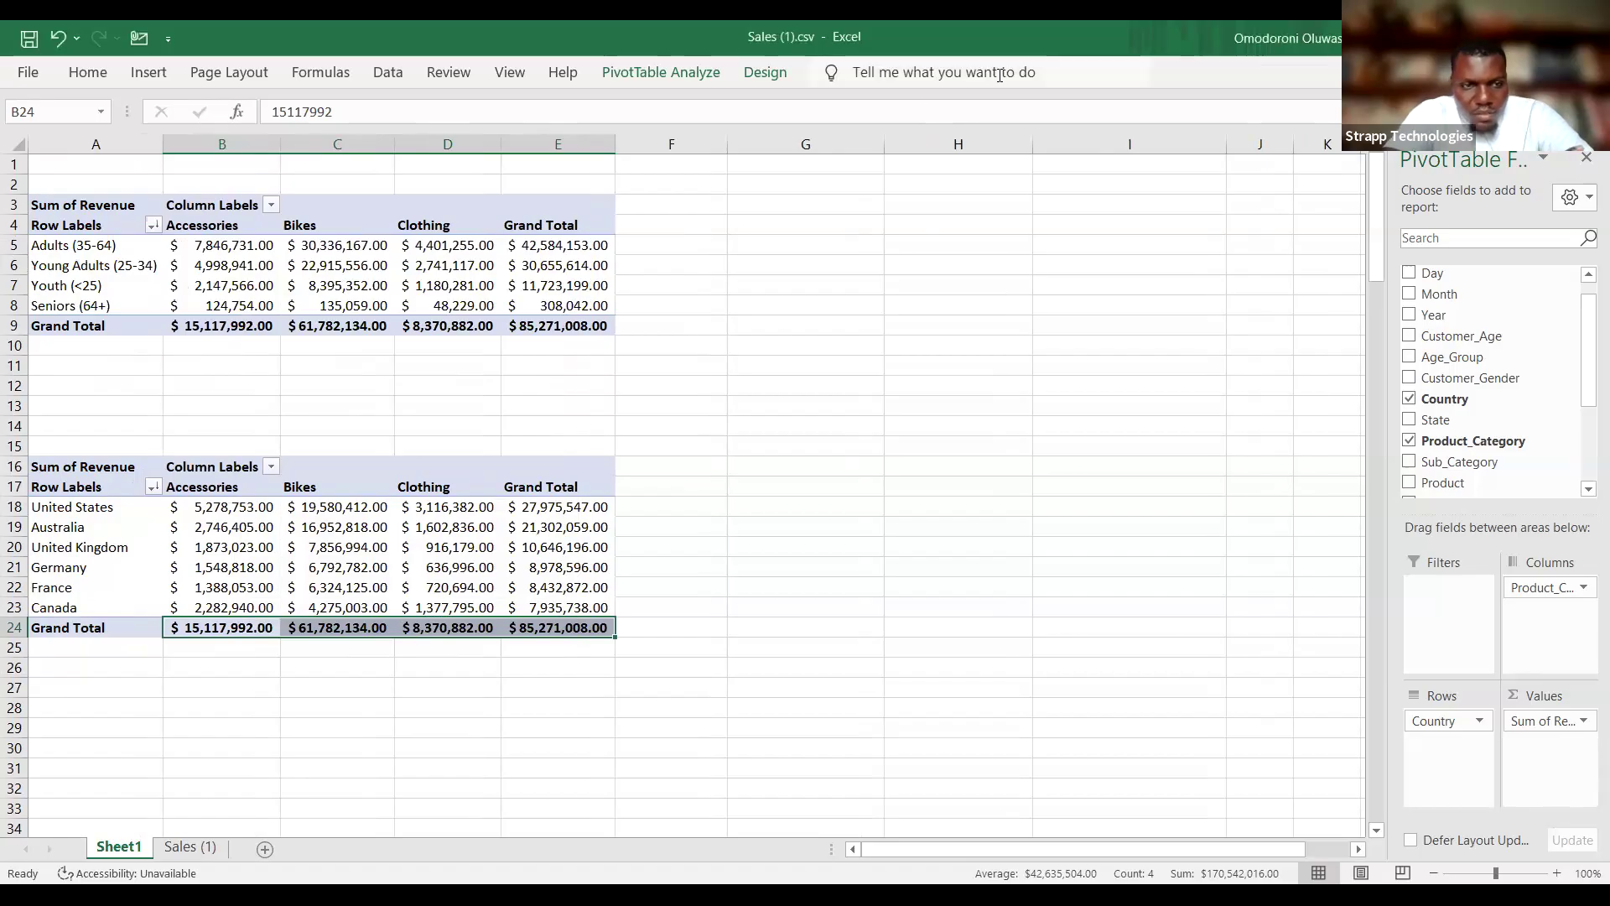
# Switch to the Sales workbook and replace Customer_Gender with Country as the row field of PivotTable B on Sheet1.
pyautogui.hotkey('alt', 'Tab')
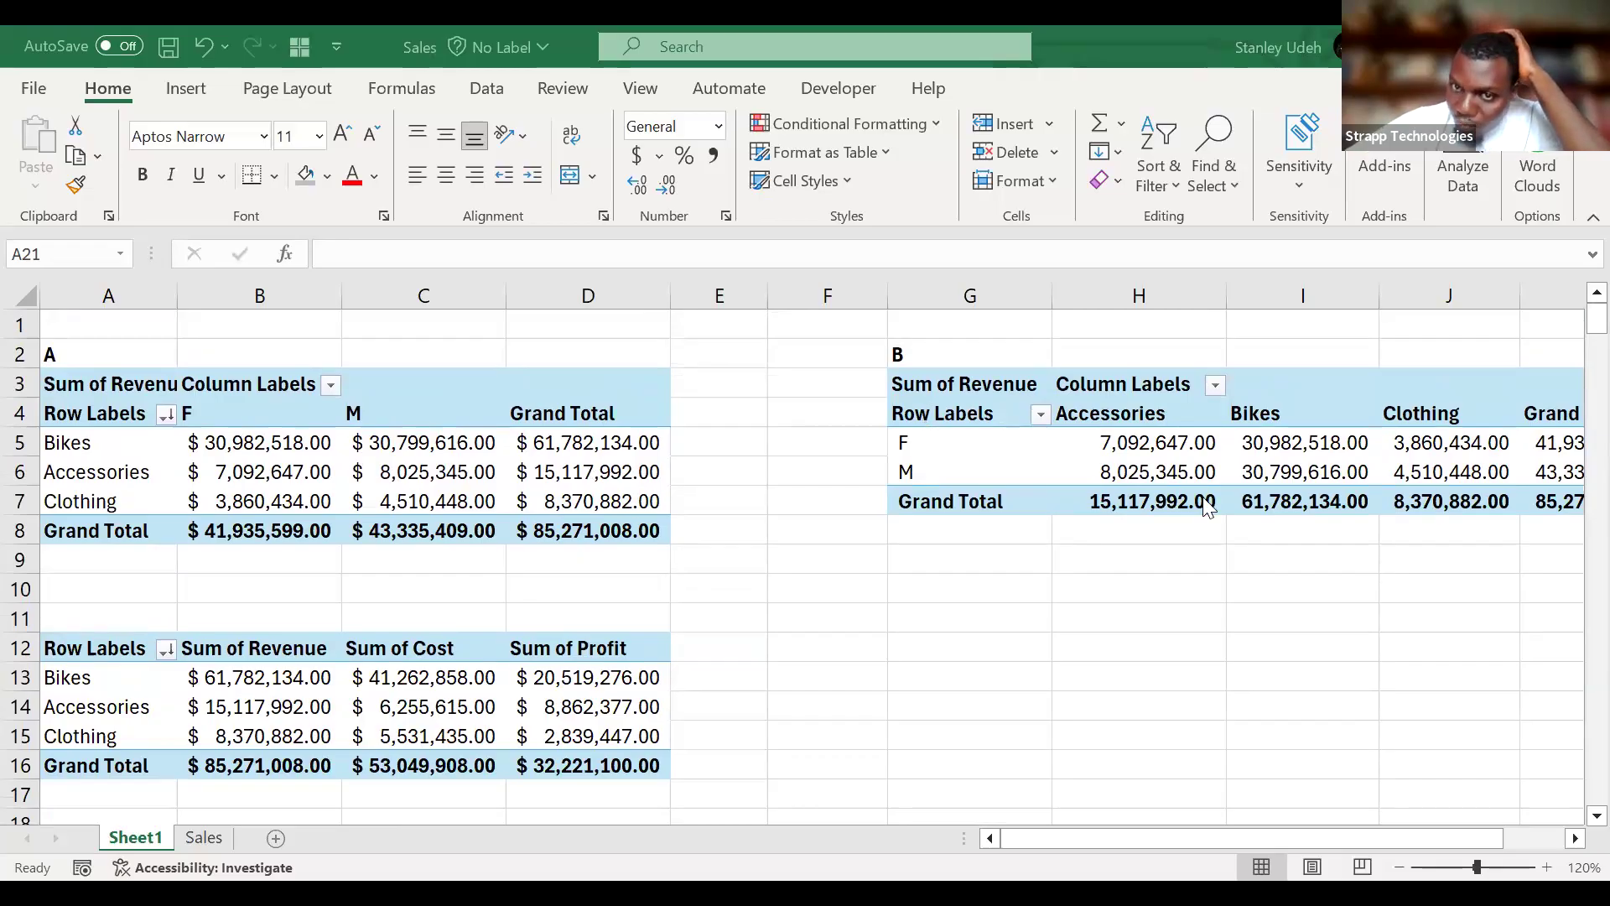
pyautogui.hscroll(5, 1207, 508)
pyautogui.hscroll(-5, 1208, 508)
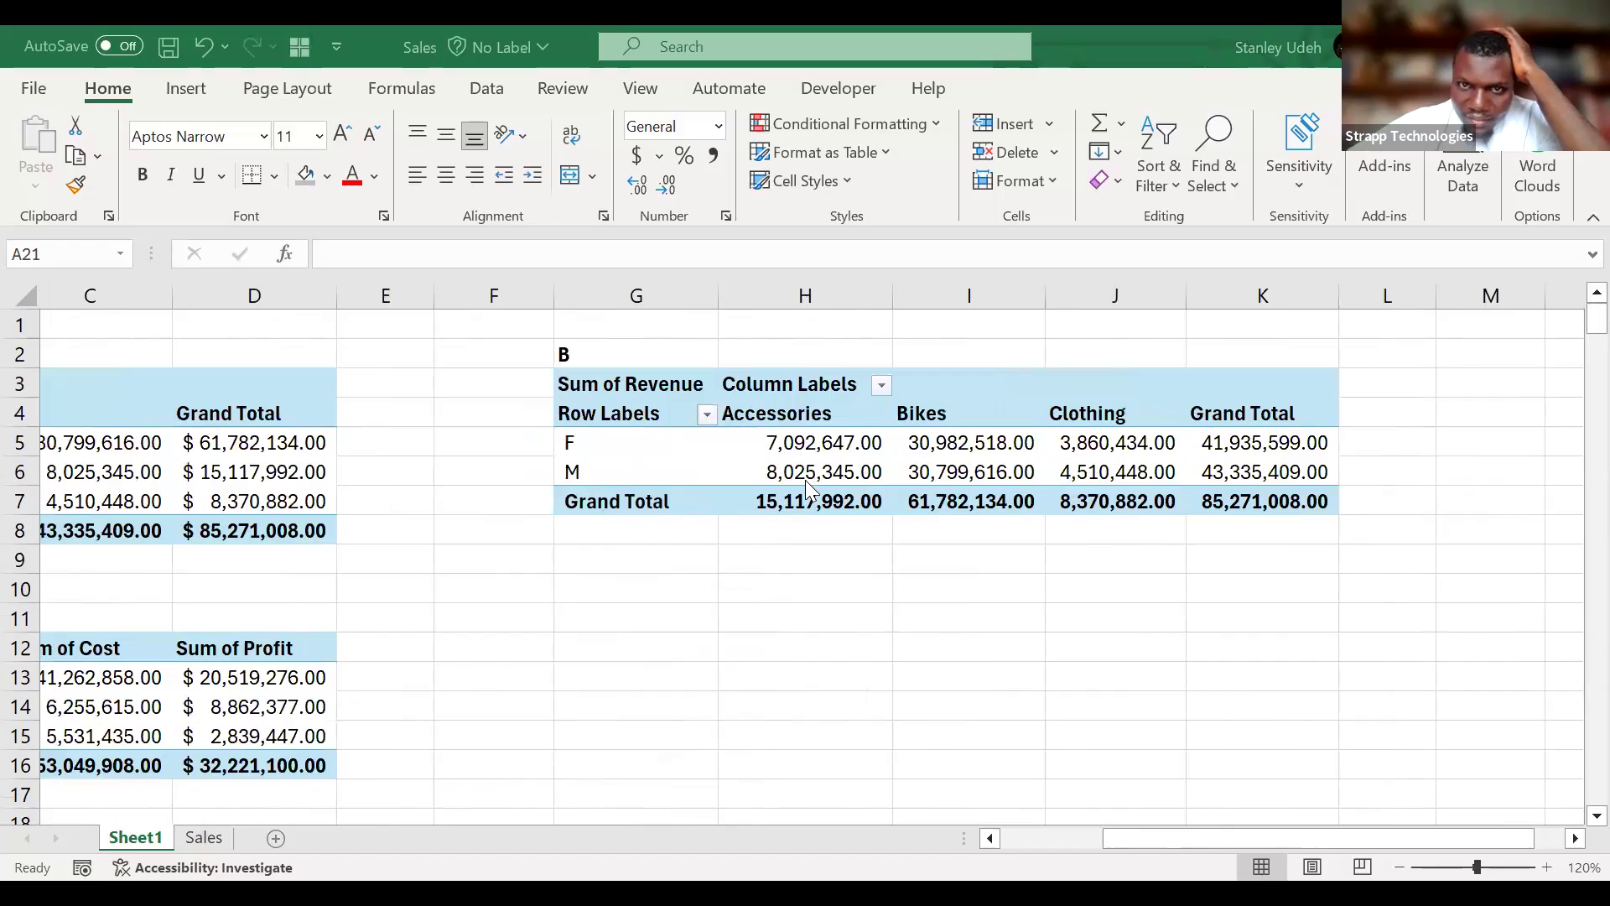
pyautogui.click(805, 480)
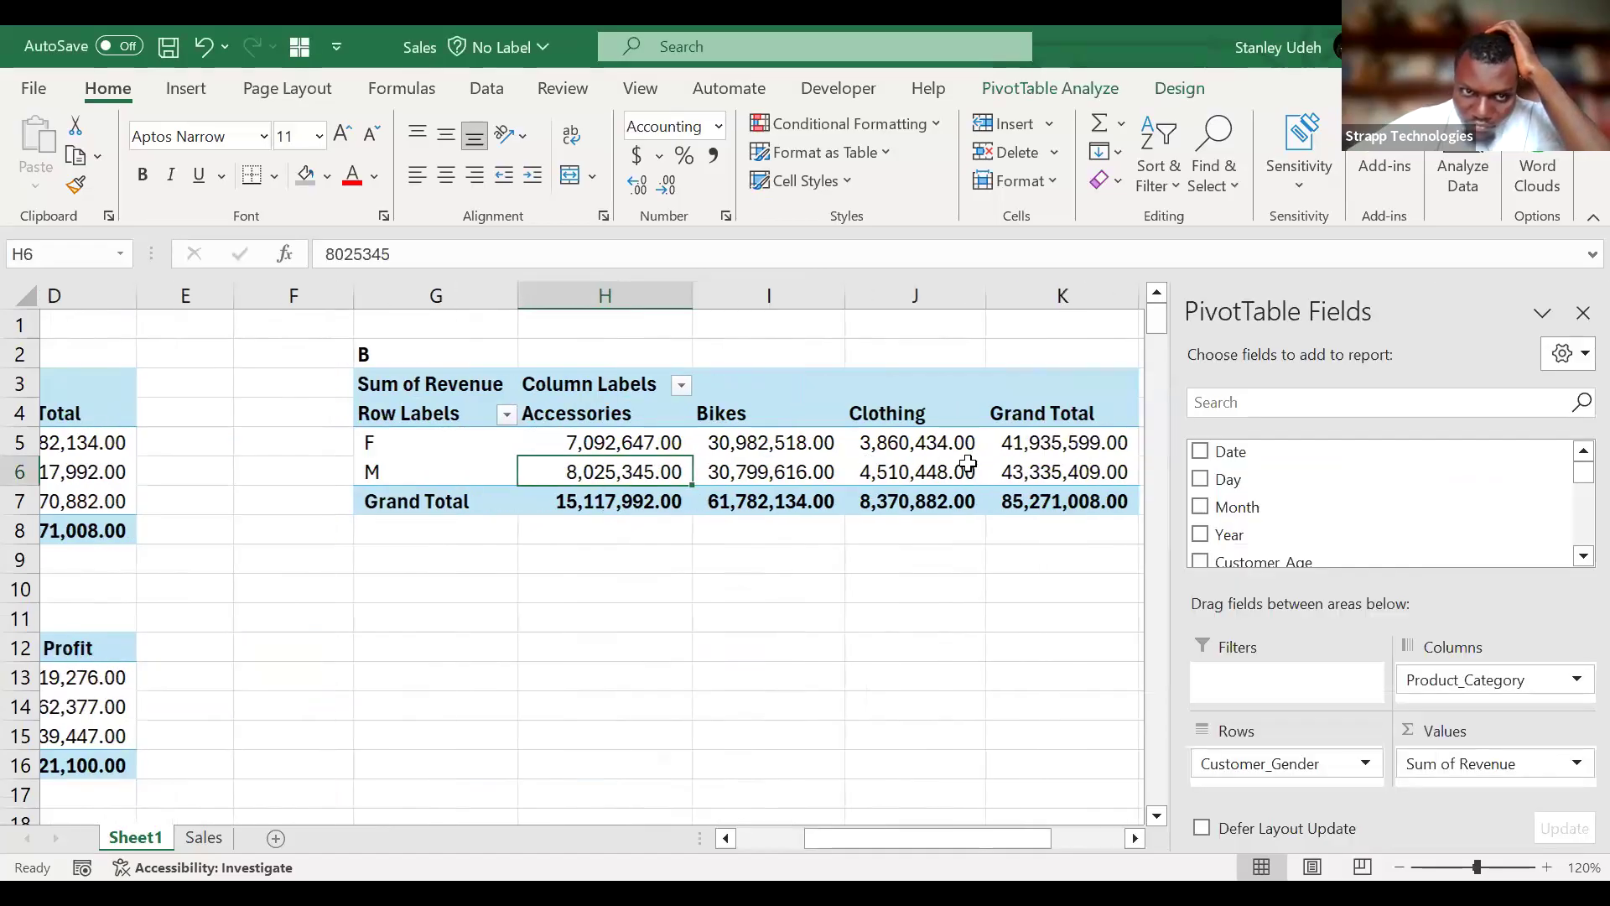
pyautogui.hscroll(3, 969, 463)
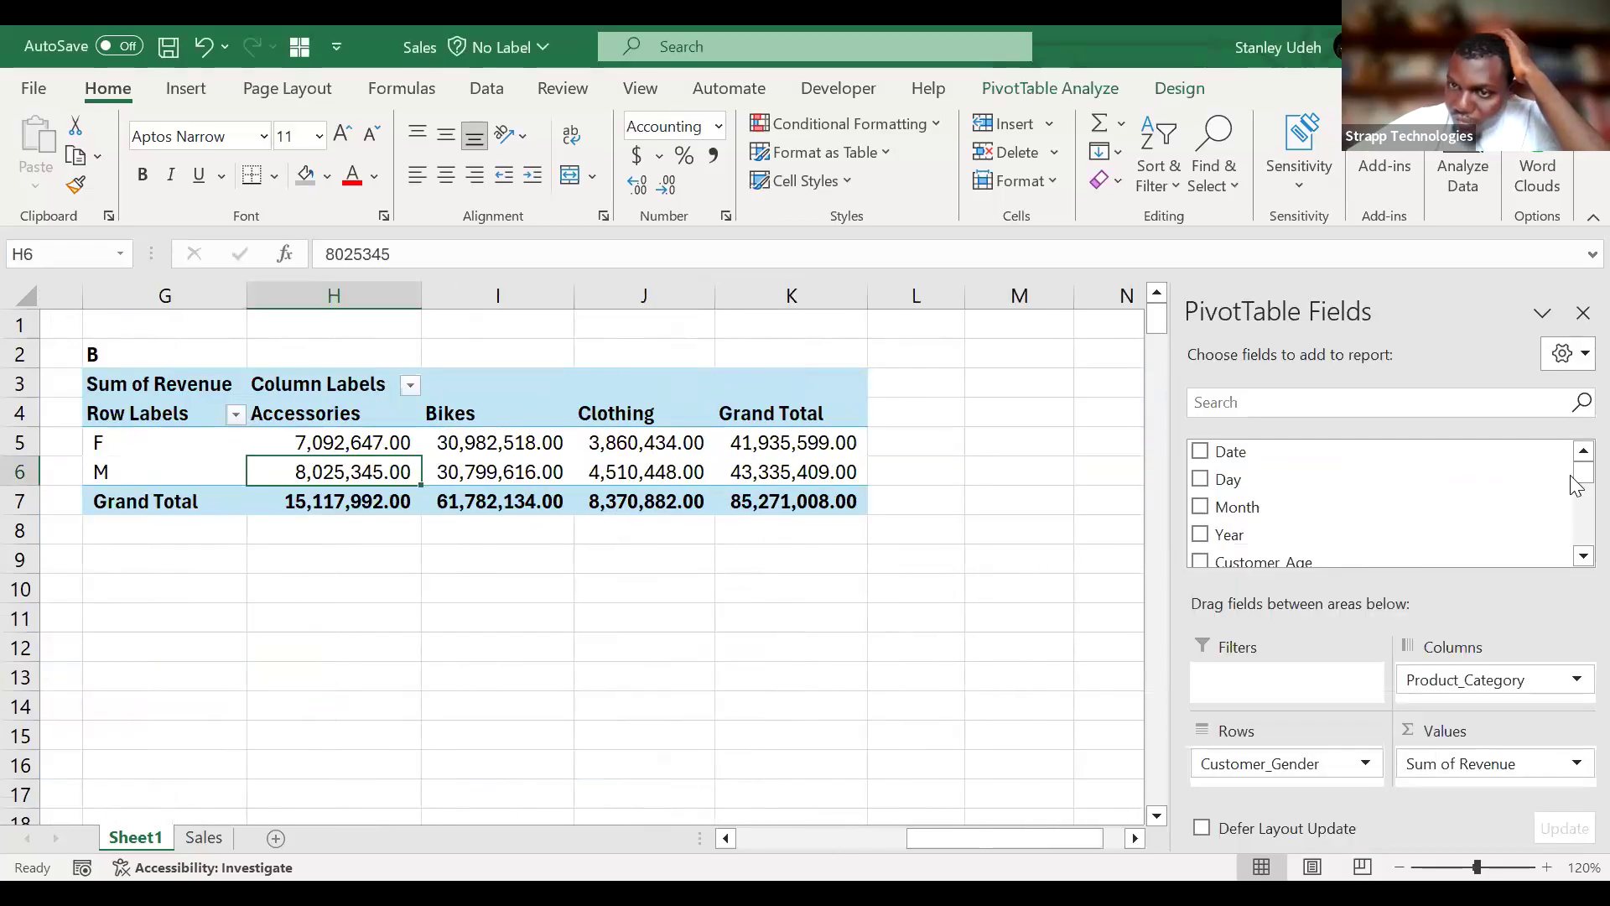
pyautogui.click(1575, 534)
pyautogui.click(1575, 534)
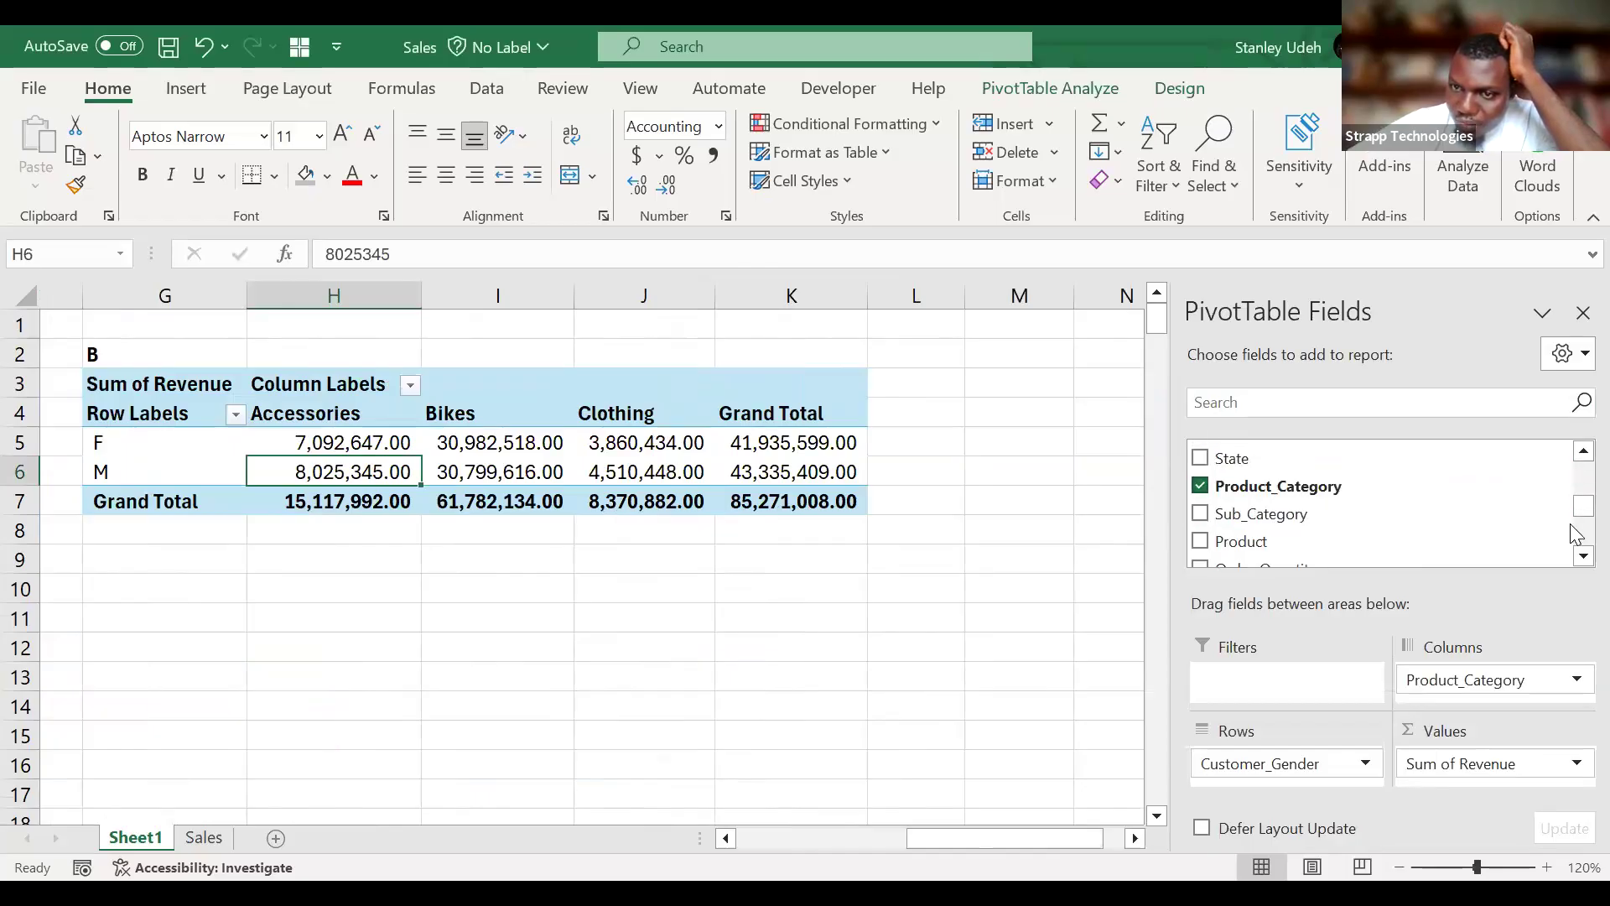
pyautogui.moveTo(1340, 755); pyautogui.dragTo(1401, 539)
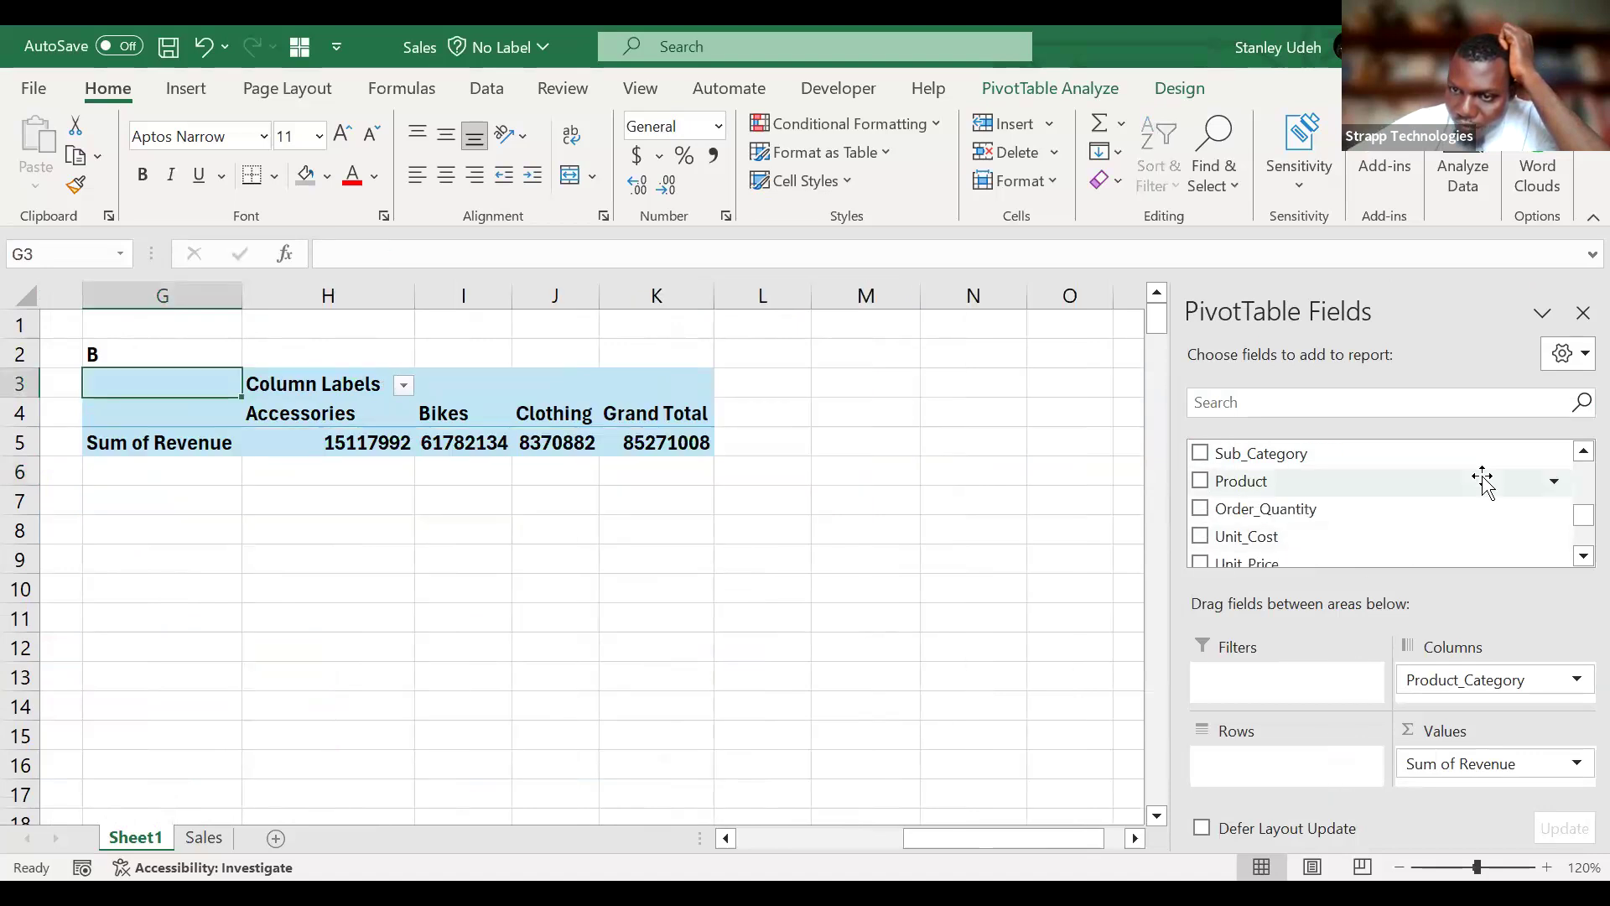
pyautogui.scroll(2, 1378, 515)
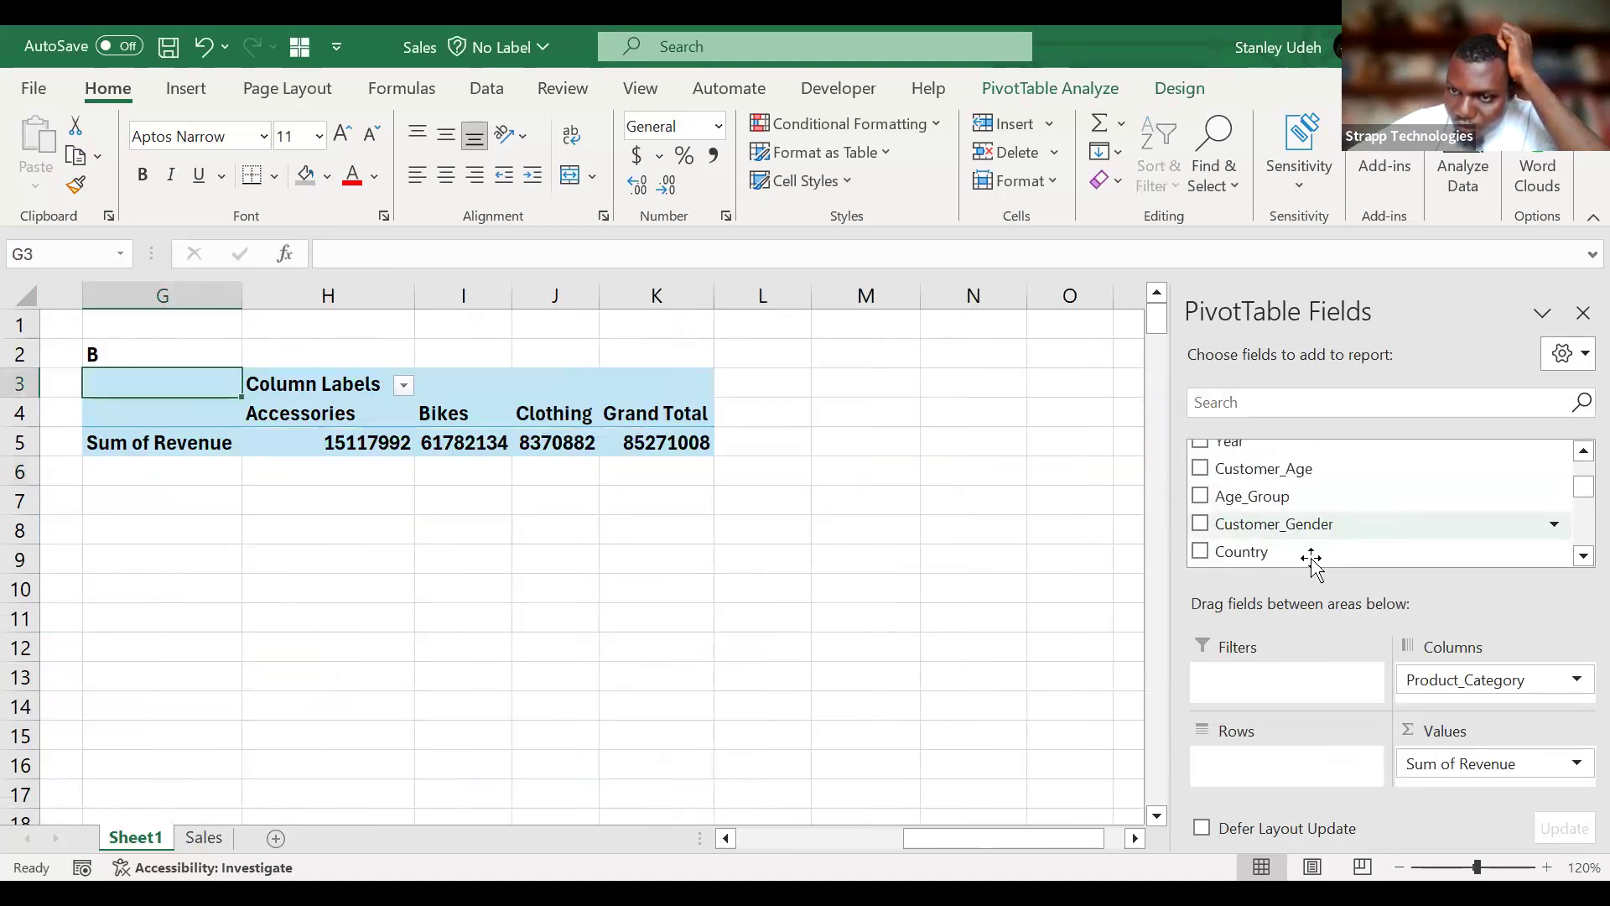
pyautogui.moveTo(1310, 558); pyautogui.dragTo(1294, 765)
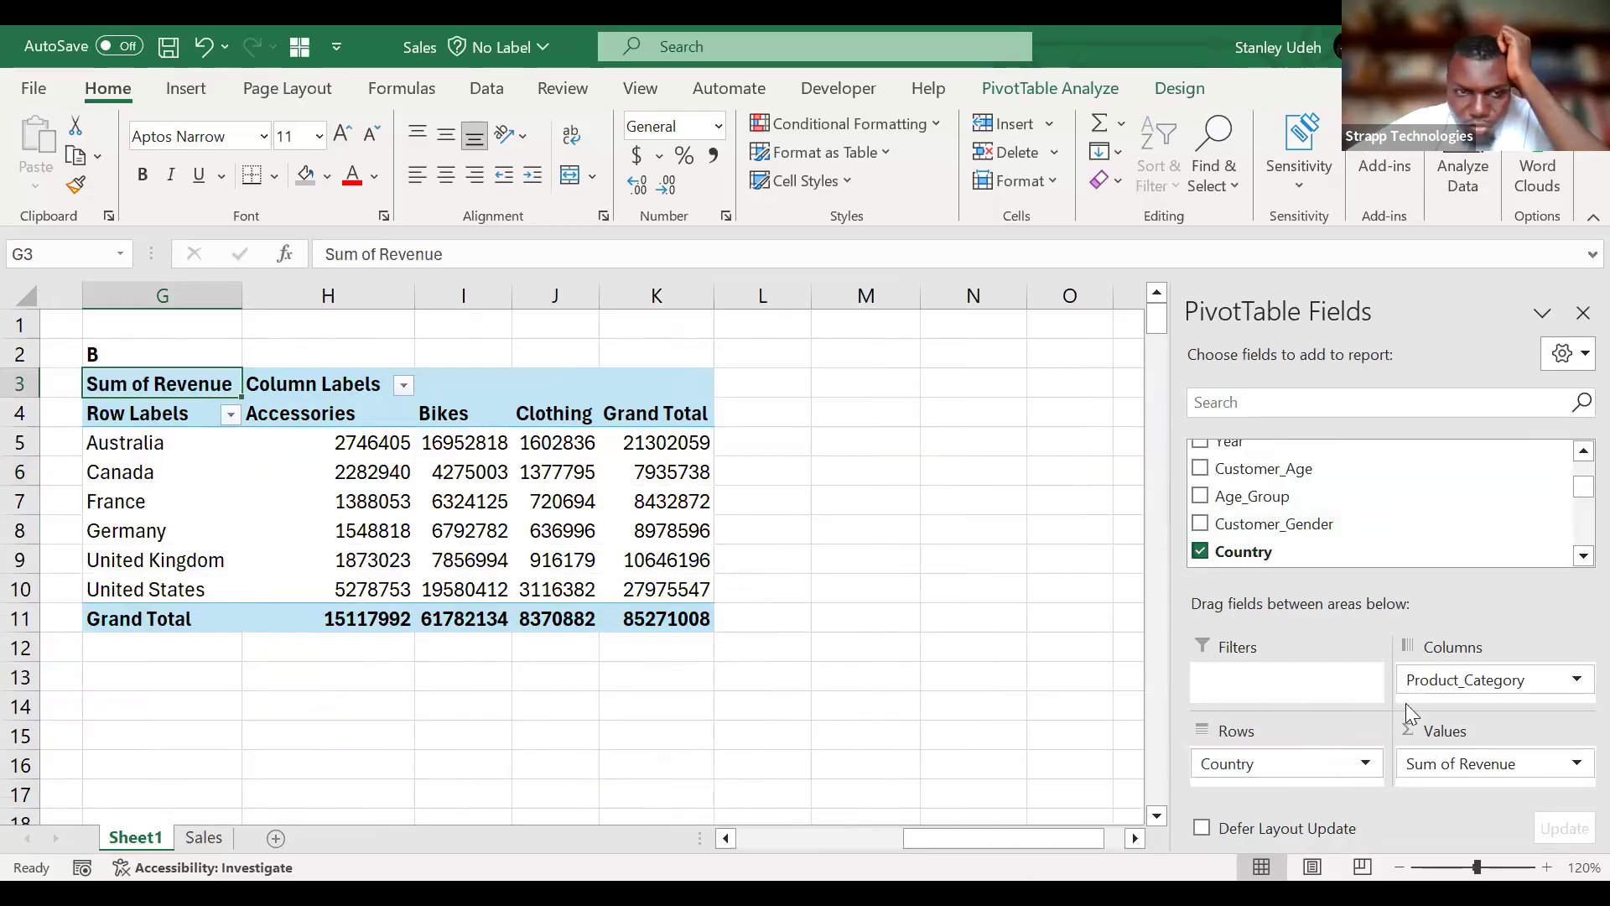
# Sort the countries in PivotTable B in descending order by Sum of Revenue.
pyautogui.click(342, 446)
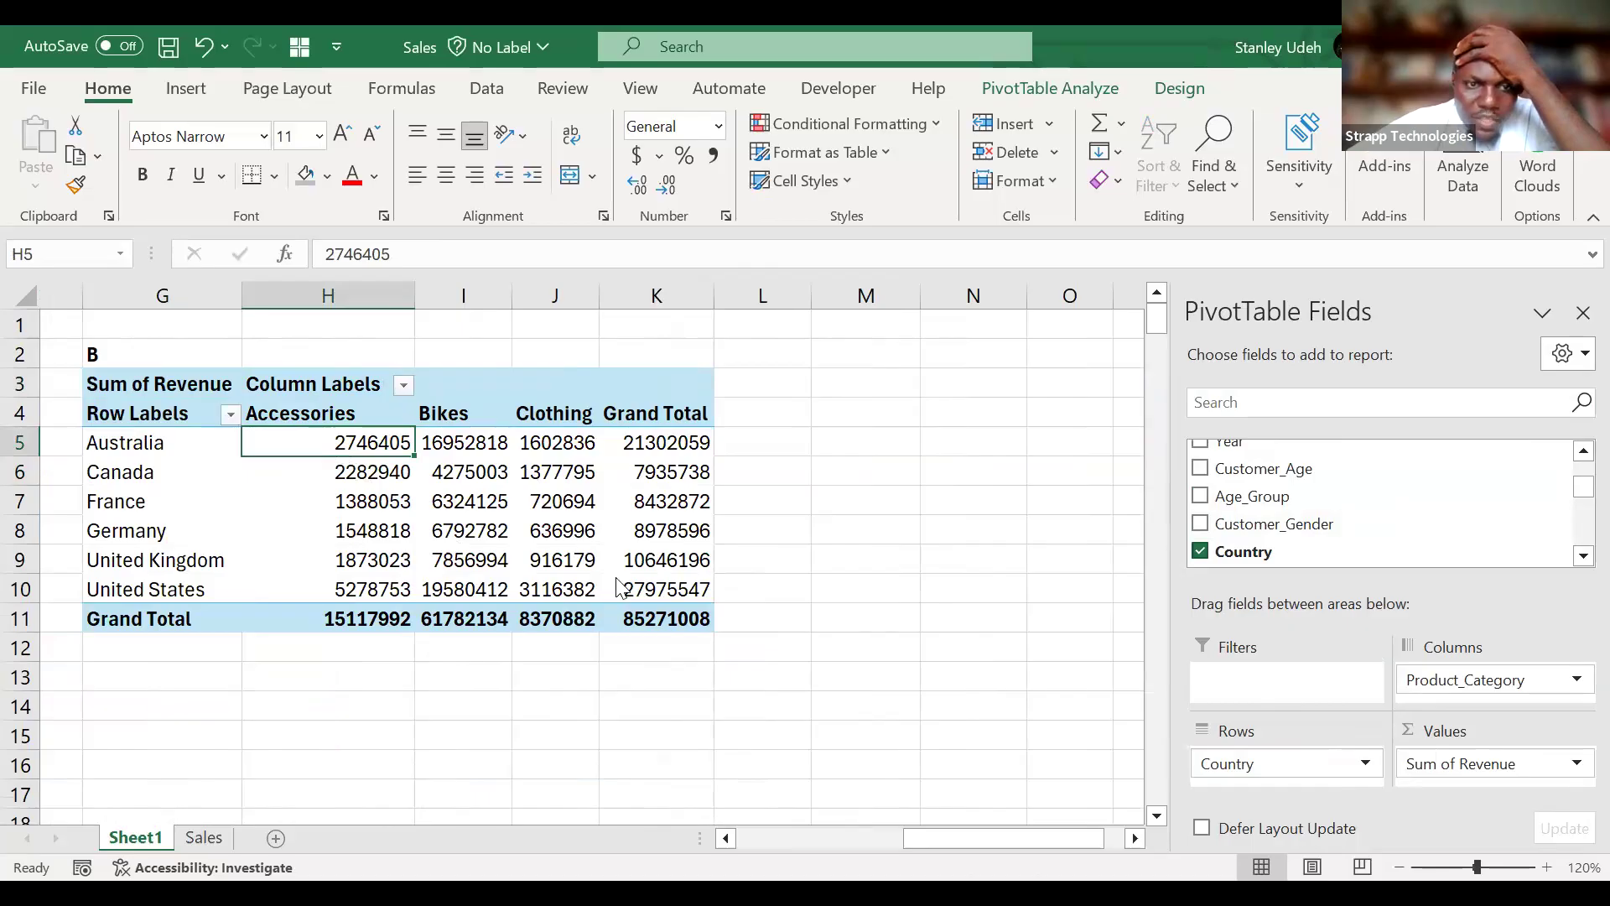
pyautogui.keyDown('shift'); pyautogui.click(653, 619); pyautogui.keyUp('shift')
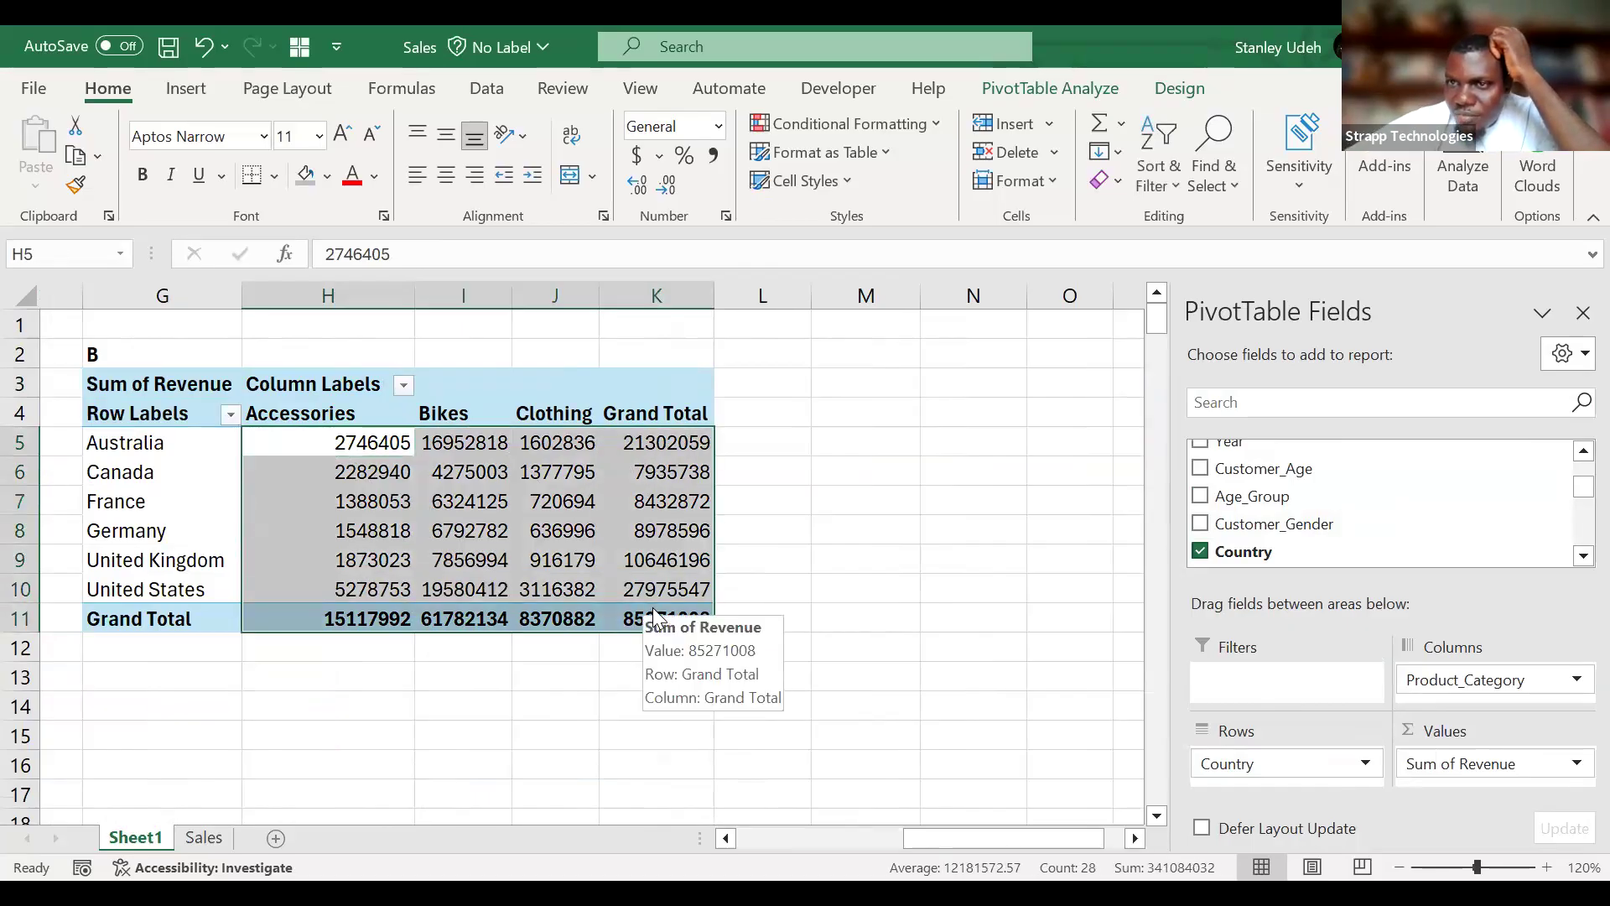
pyautogui.click(371, 451)
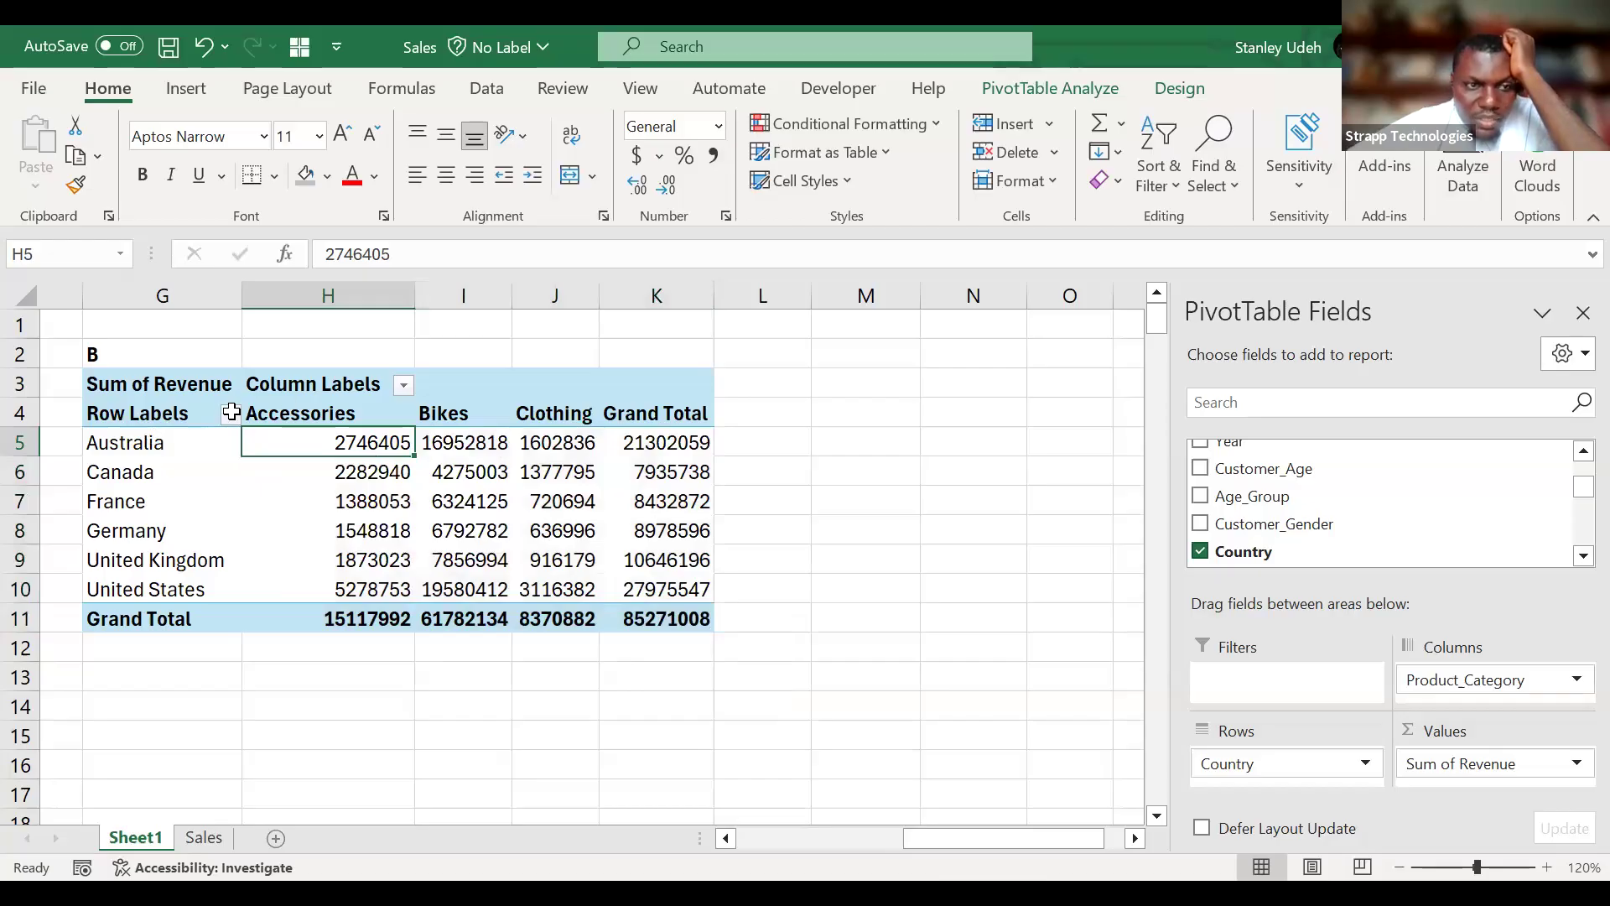
pyautogui.hotkey('alt', 'Down')
pyautogui.click(408, 431)
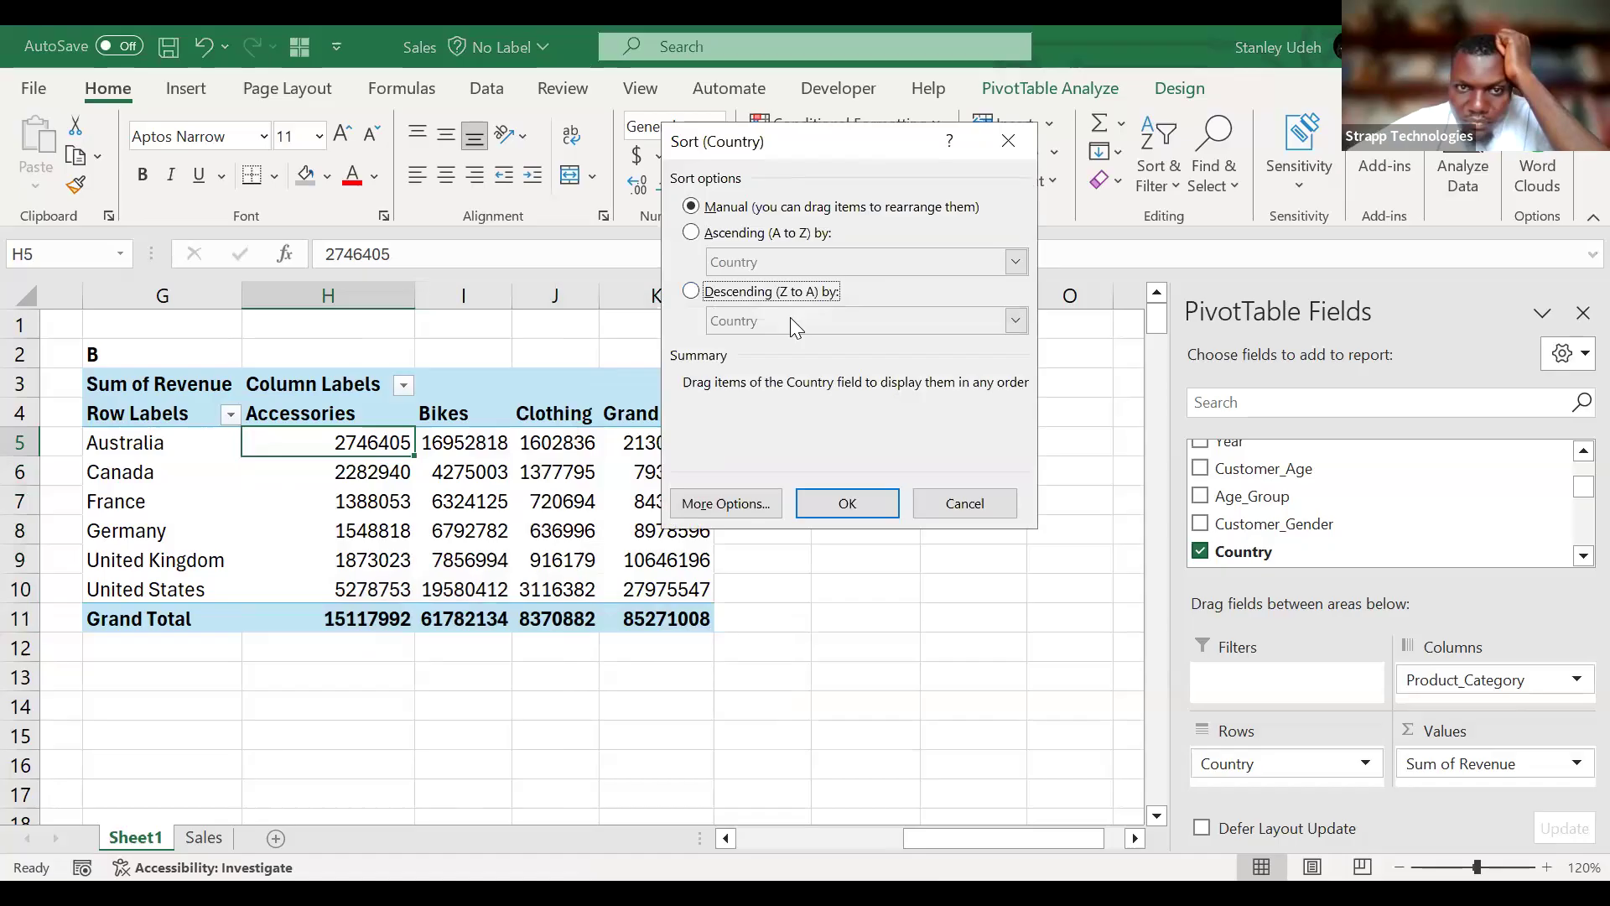
pyautogui.click(729, 294)
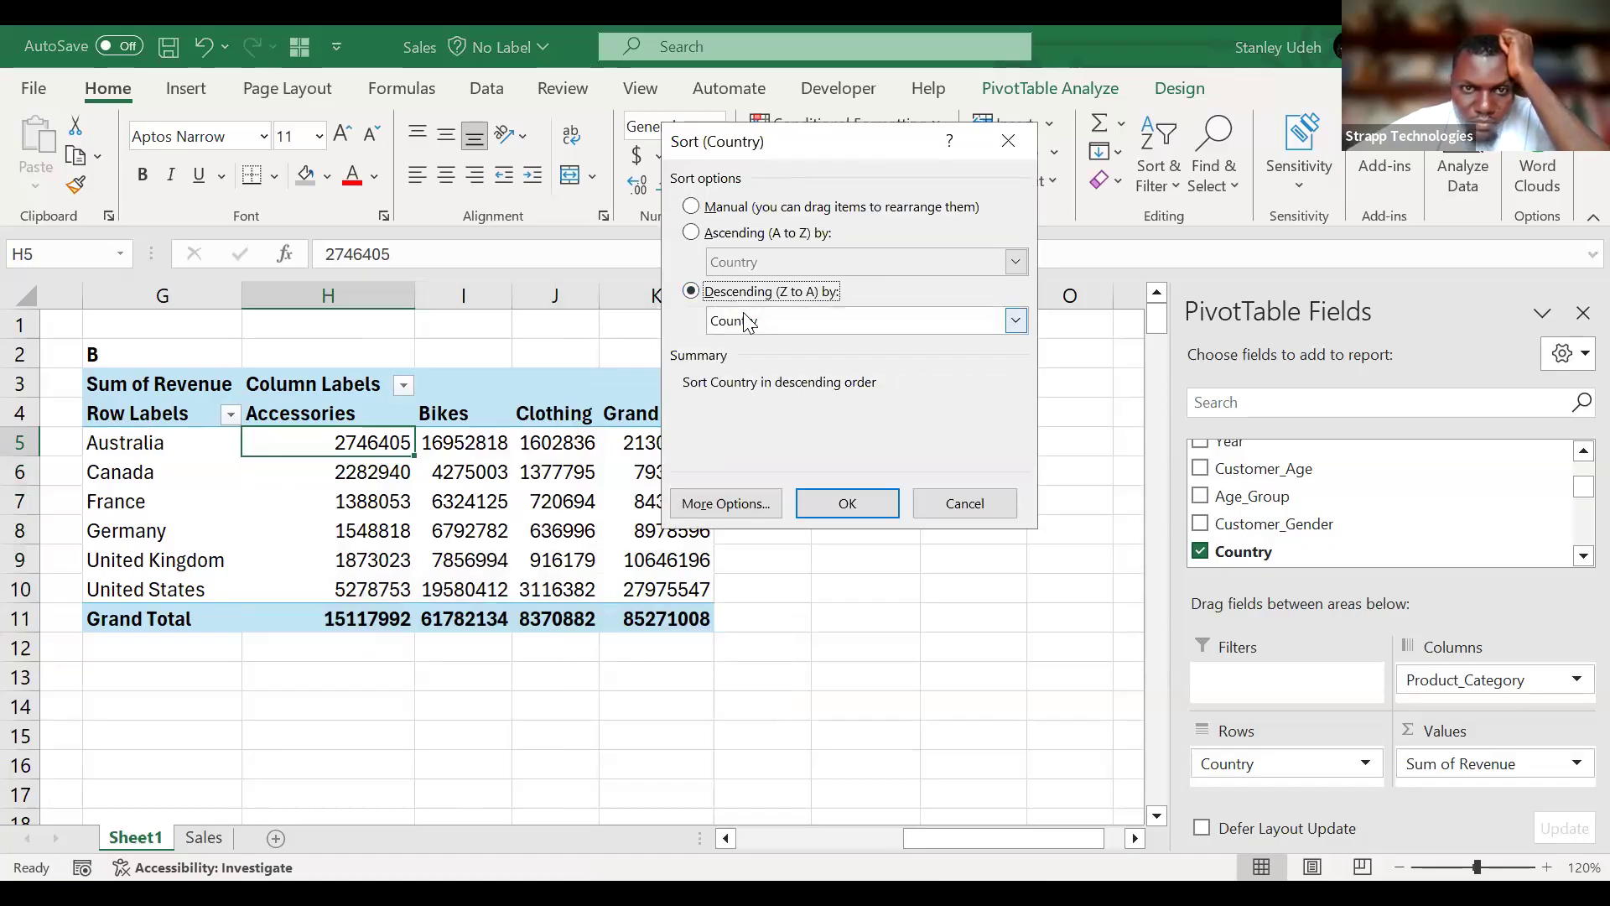
pyautogui.scroll(-1, 749, 323)
pyautogui.click(847, 503)
# Format PivotTable B's revenue values and grand totals in H5:K11 as dollar accounting amounts with two decimals.
pyautogui.moveTo(314, 451); pyautogui.dragTo(650, 616)
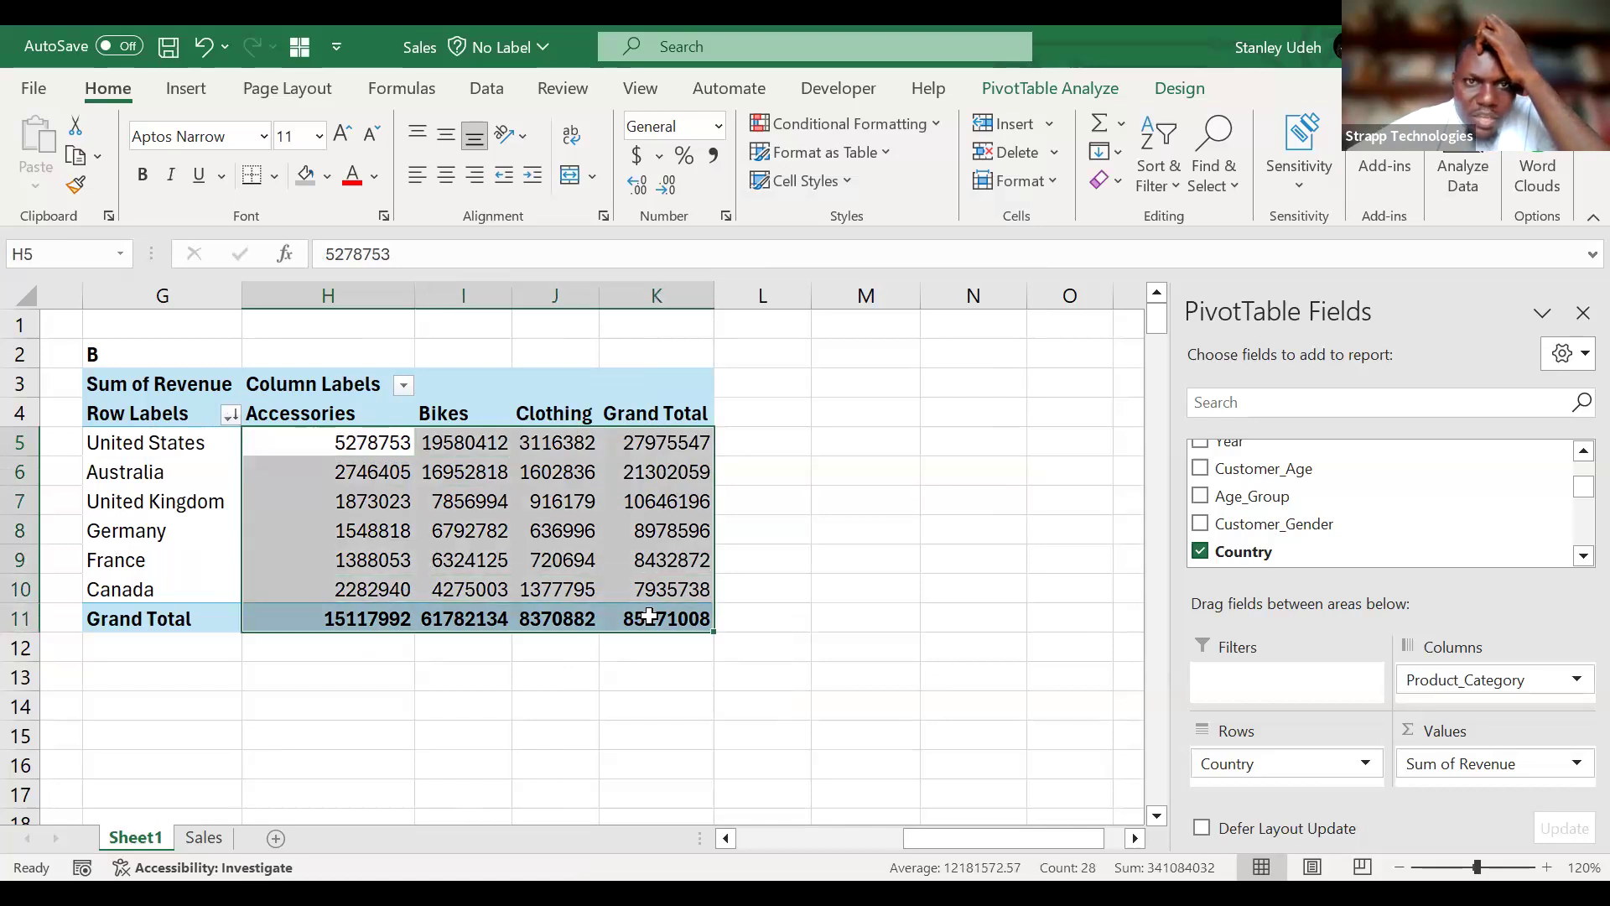
pyautogui.hotkey('ctrl', 'shift', '4')
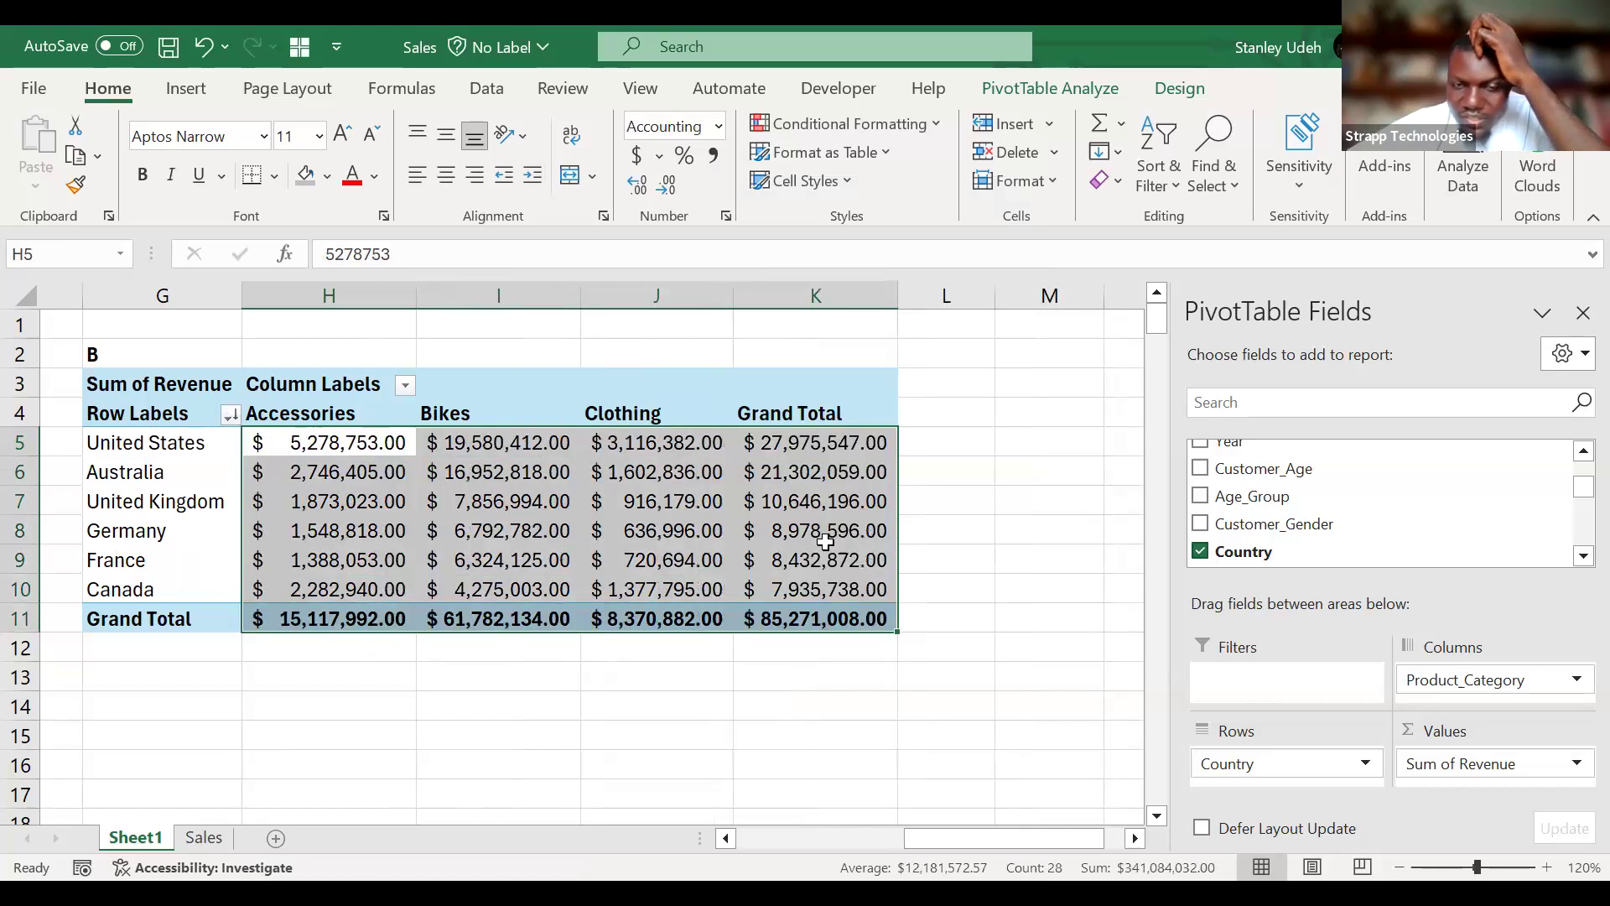
pyautogui.click(696, 557)
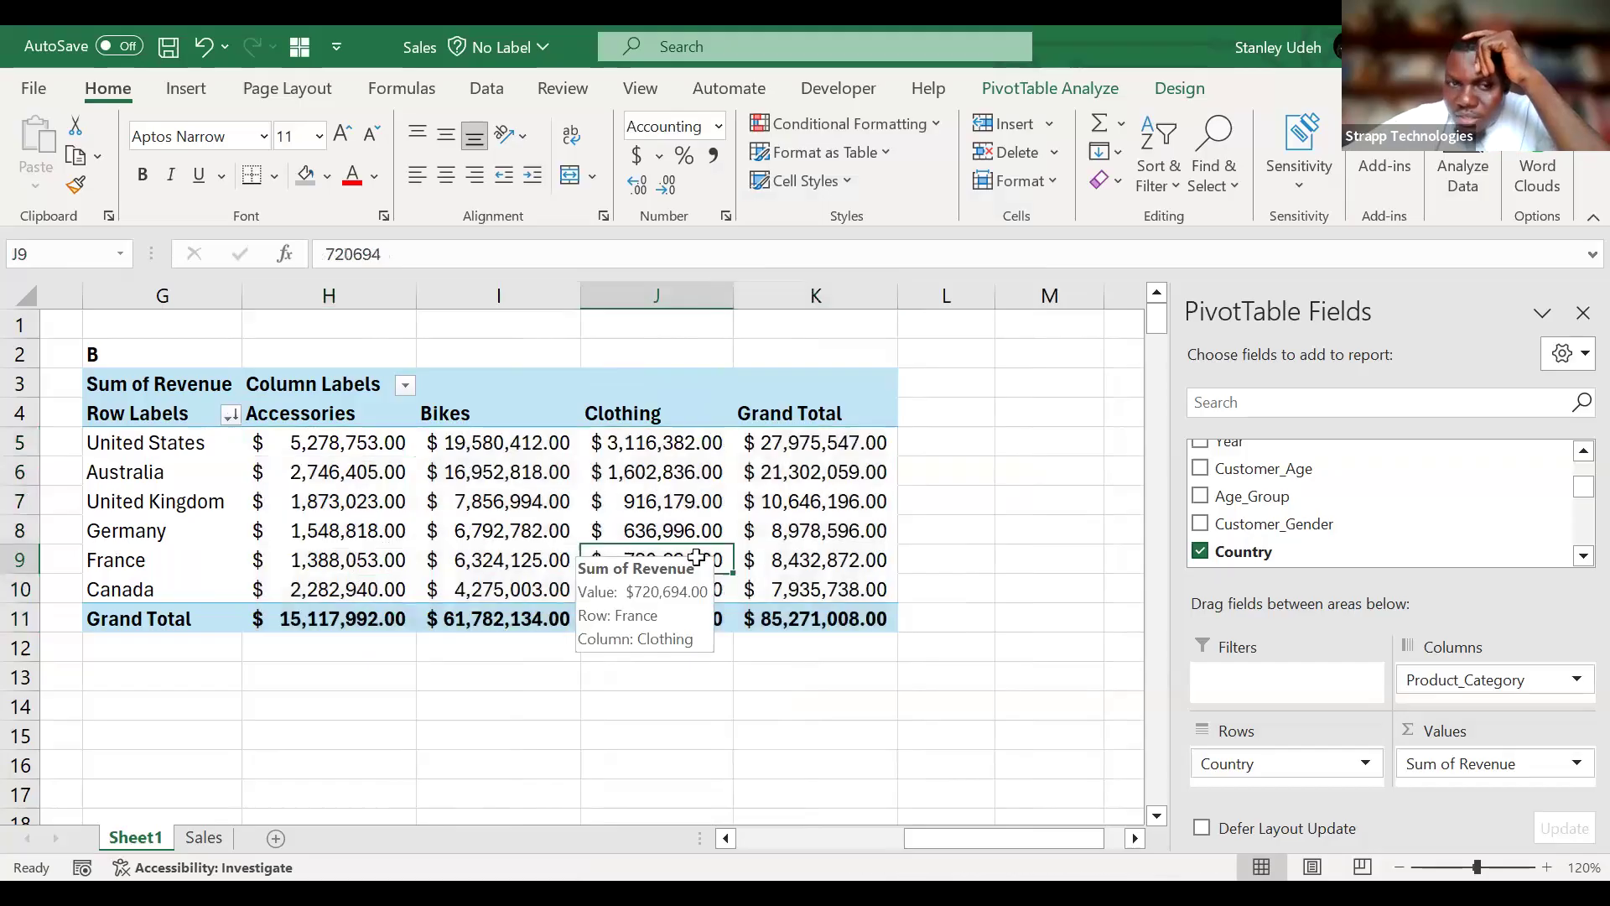
pyautogui.click(292, 437)
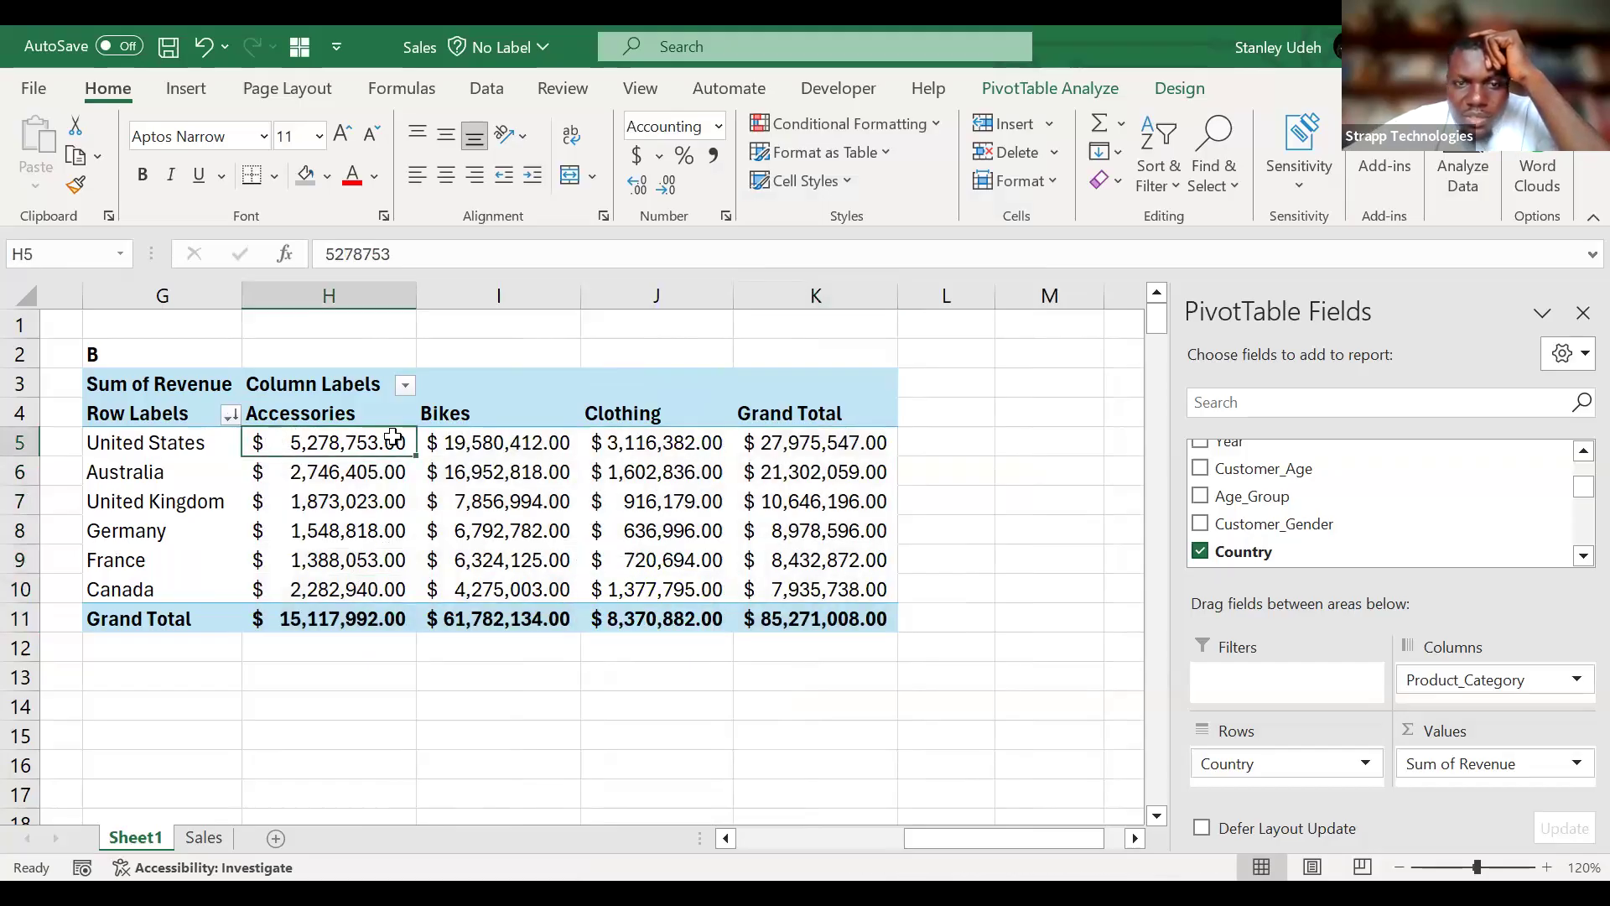
pyautogui.moveTo(394, 437); pyautogui.dragTo(325, 447)
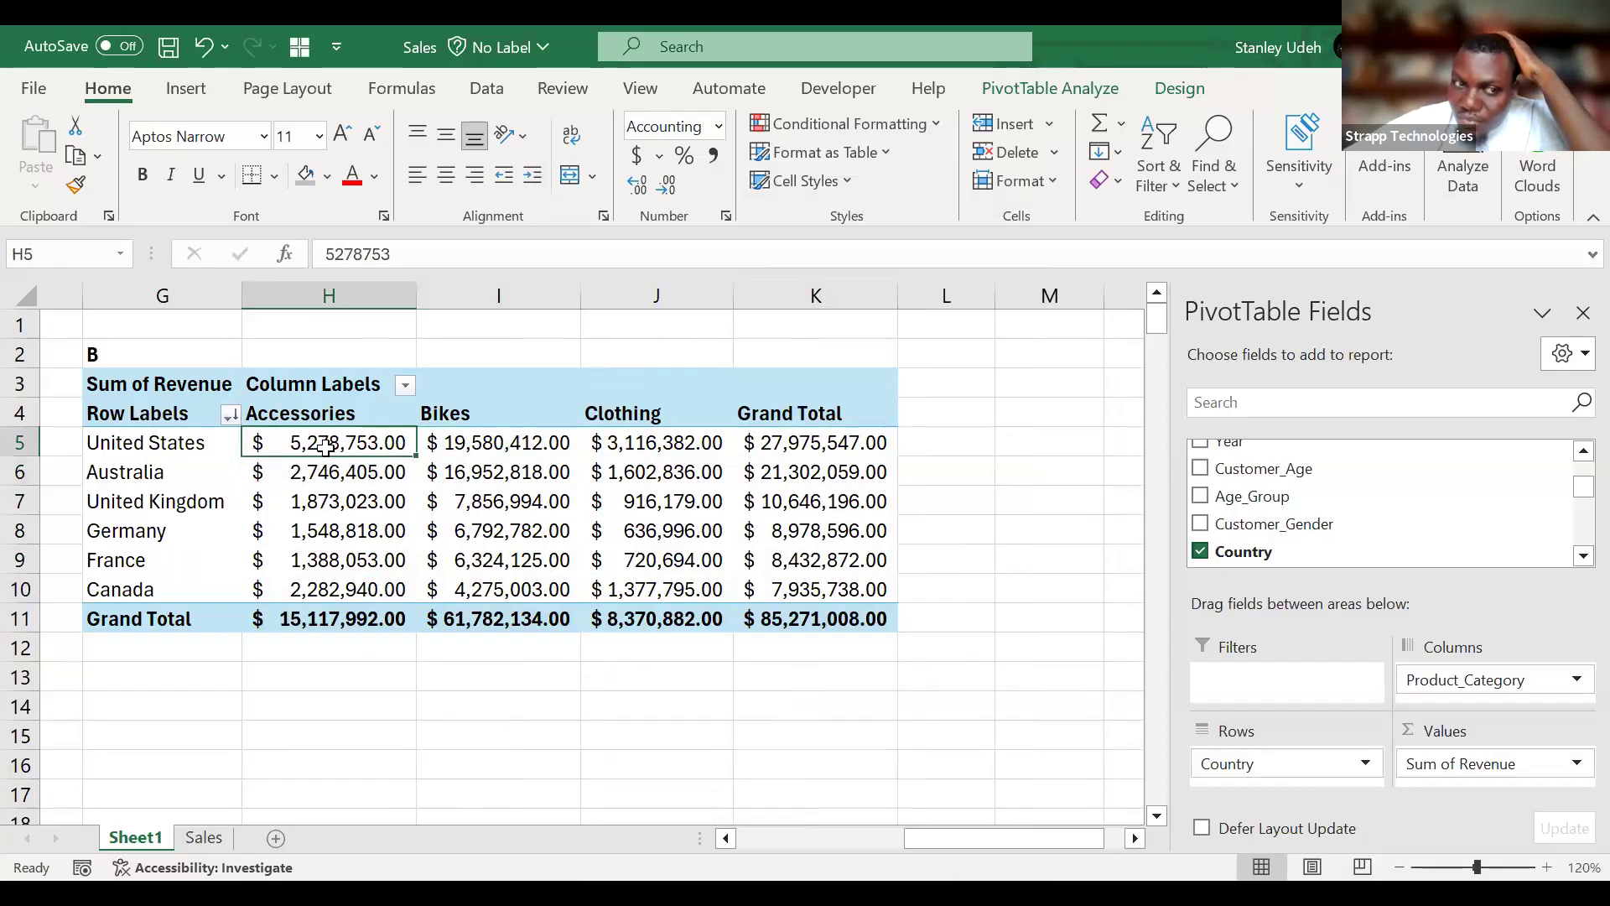
# Look through the summary functions available for PivotTable B's Sum of Revenue field, from Sum to Varp, ending on Sum.
pyautogui.click(344, 414)
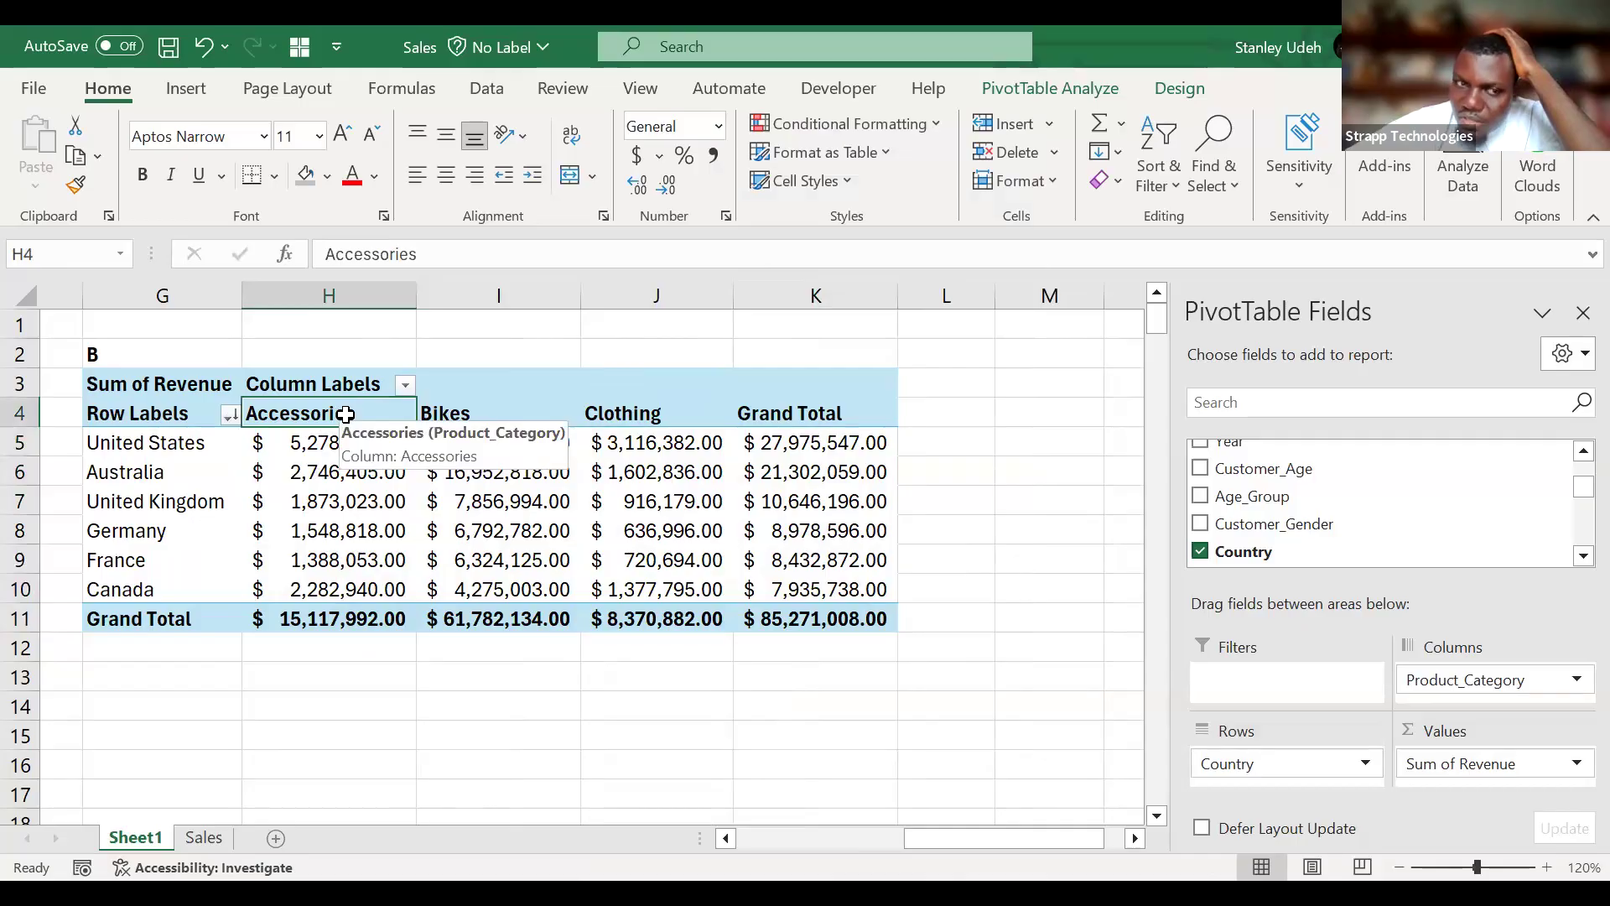
pyautogui.click(514, 416)
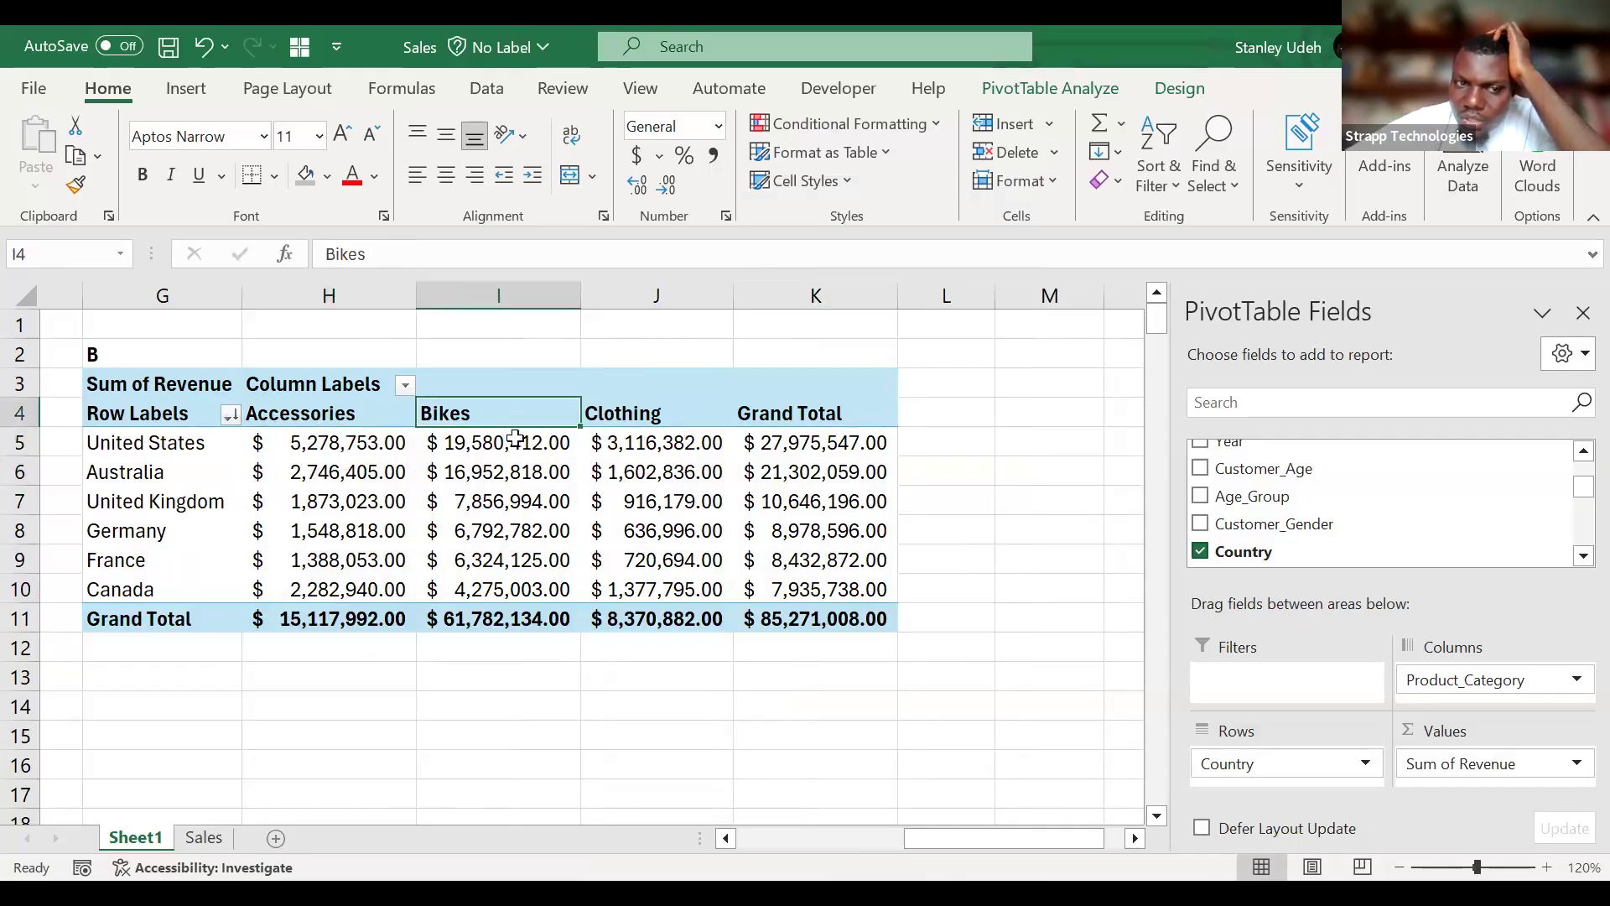
pyautogui.click(515, 440)
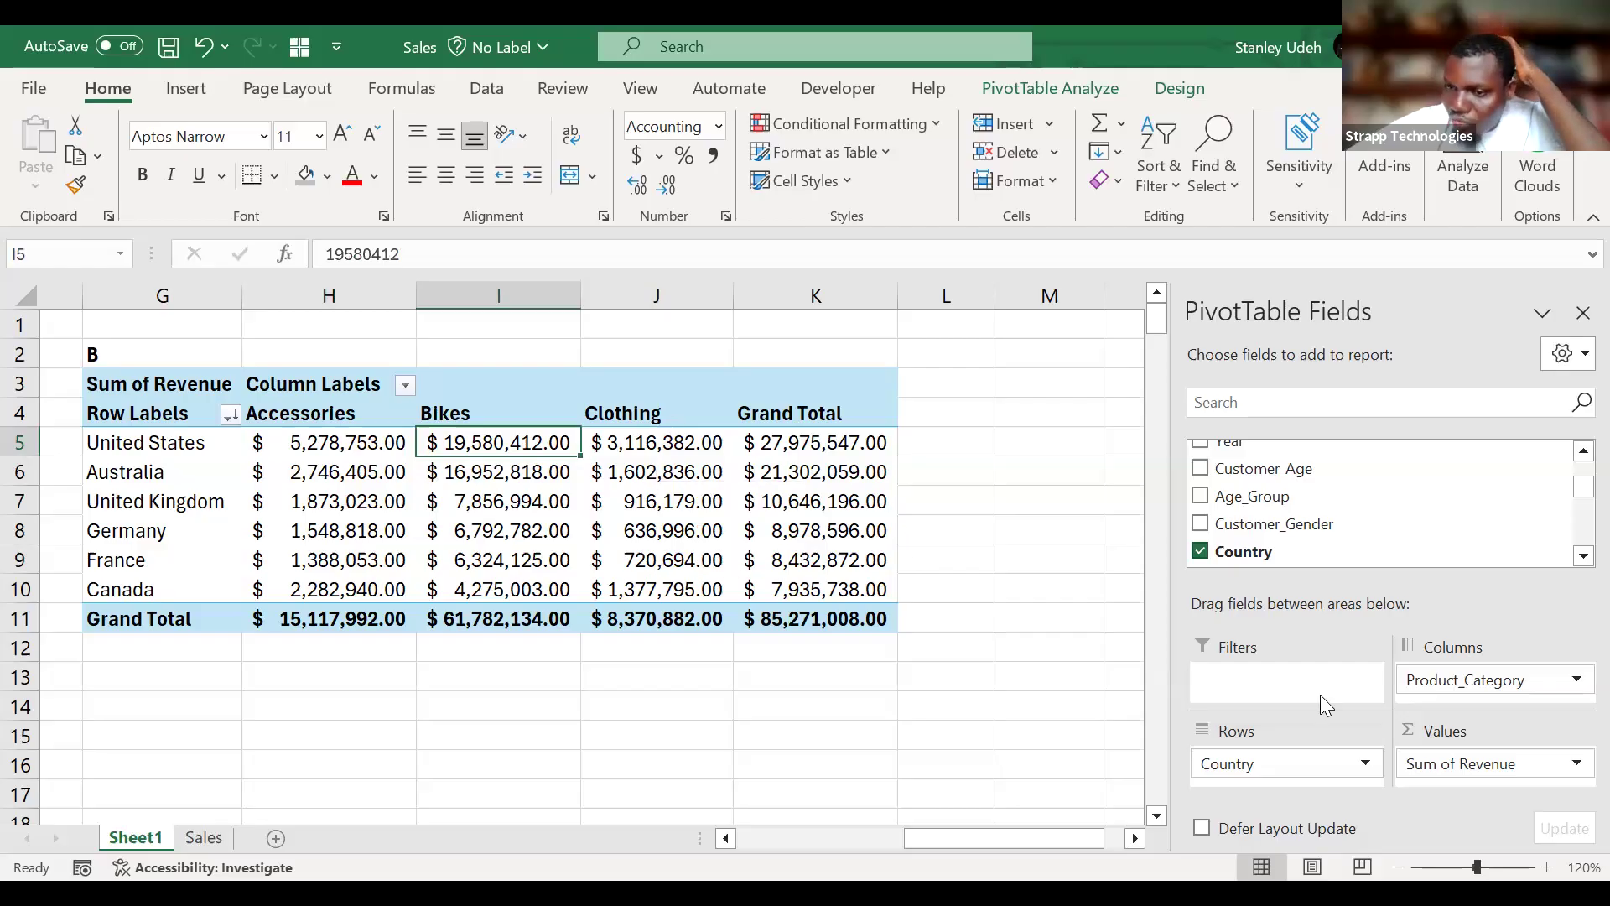
pyautogui.click(1573, 771)
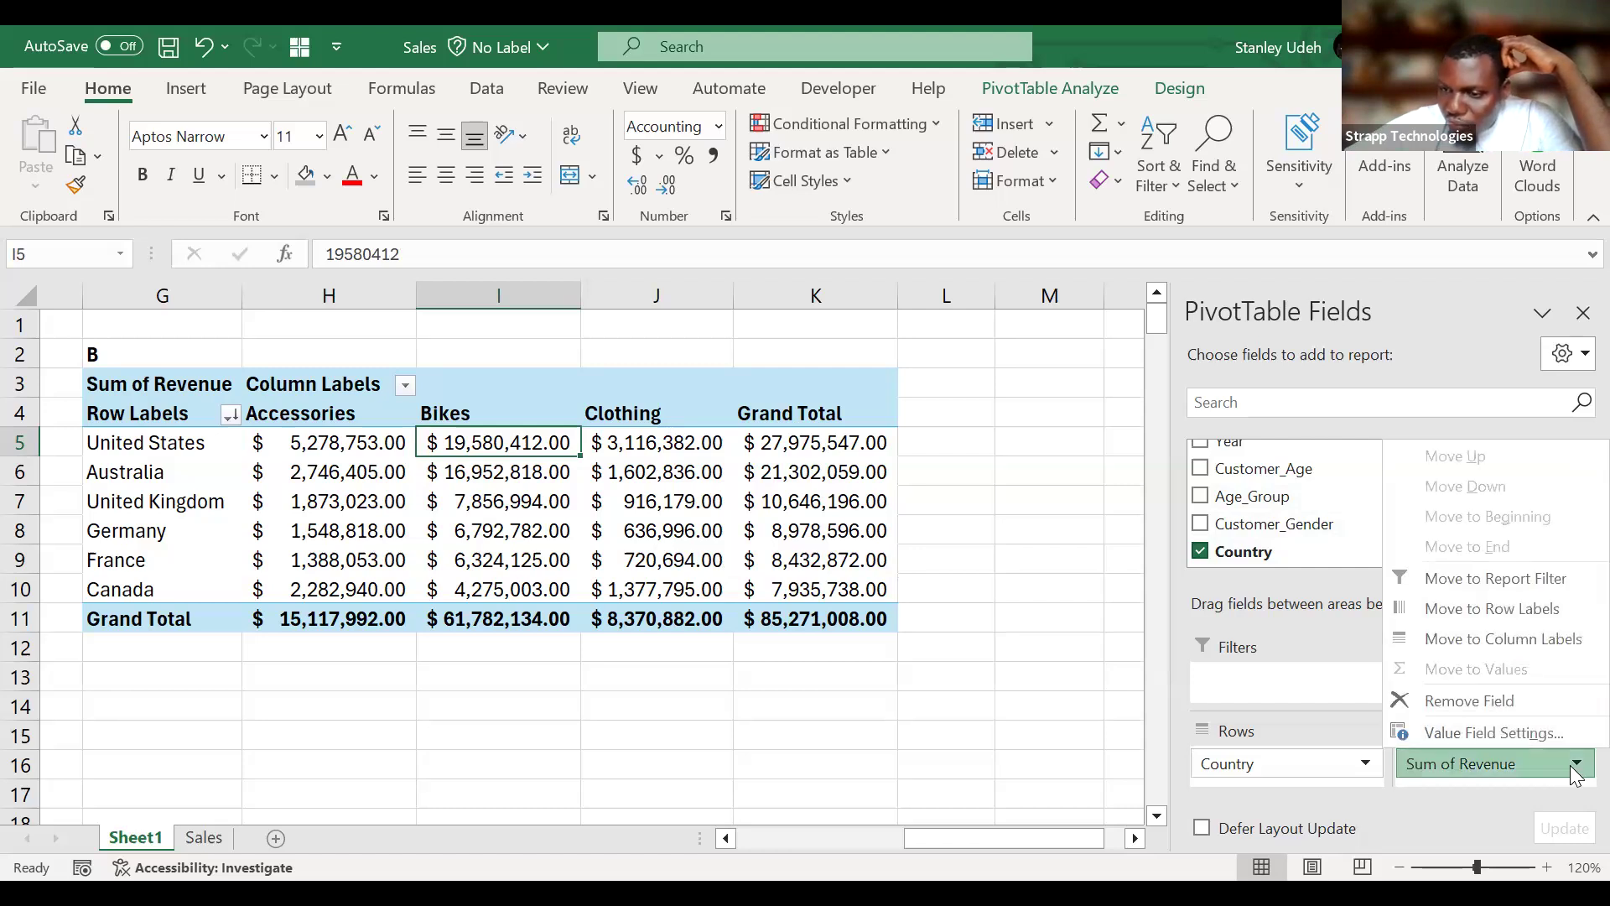
pyautogui.click(1530, 731)
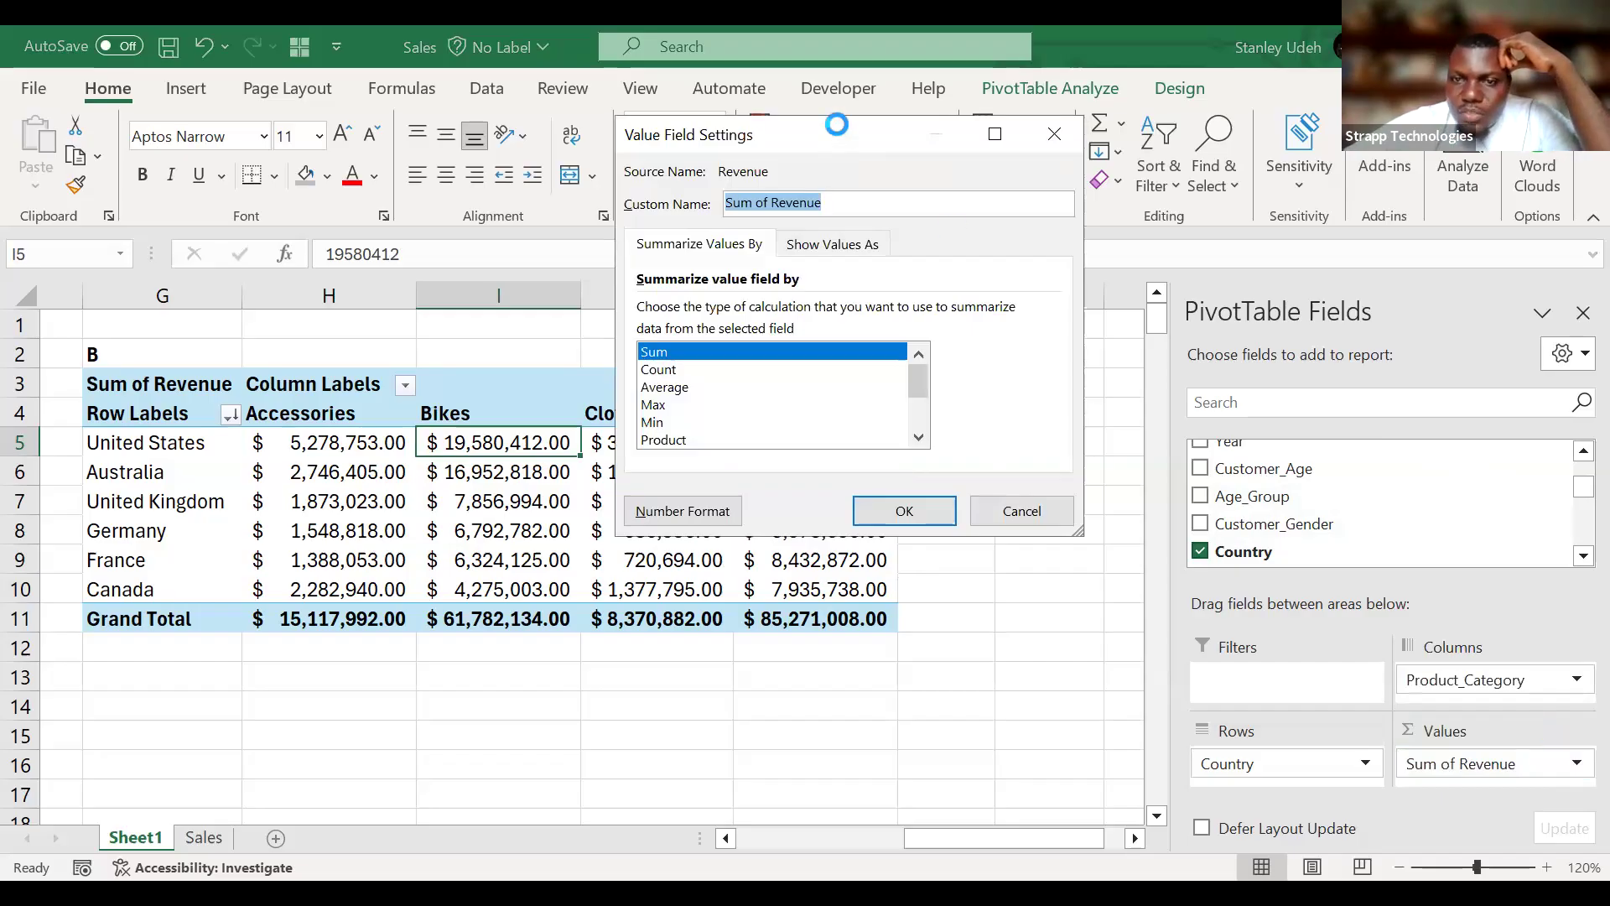
pyautogui.moveTo(836, 124); pyautogui.dragTo(1157, 287)
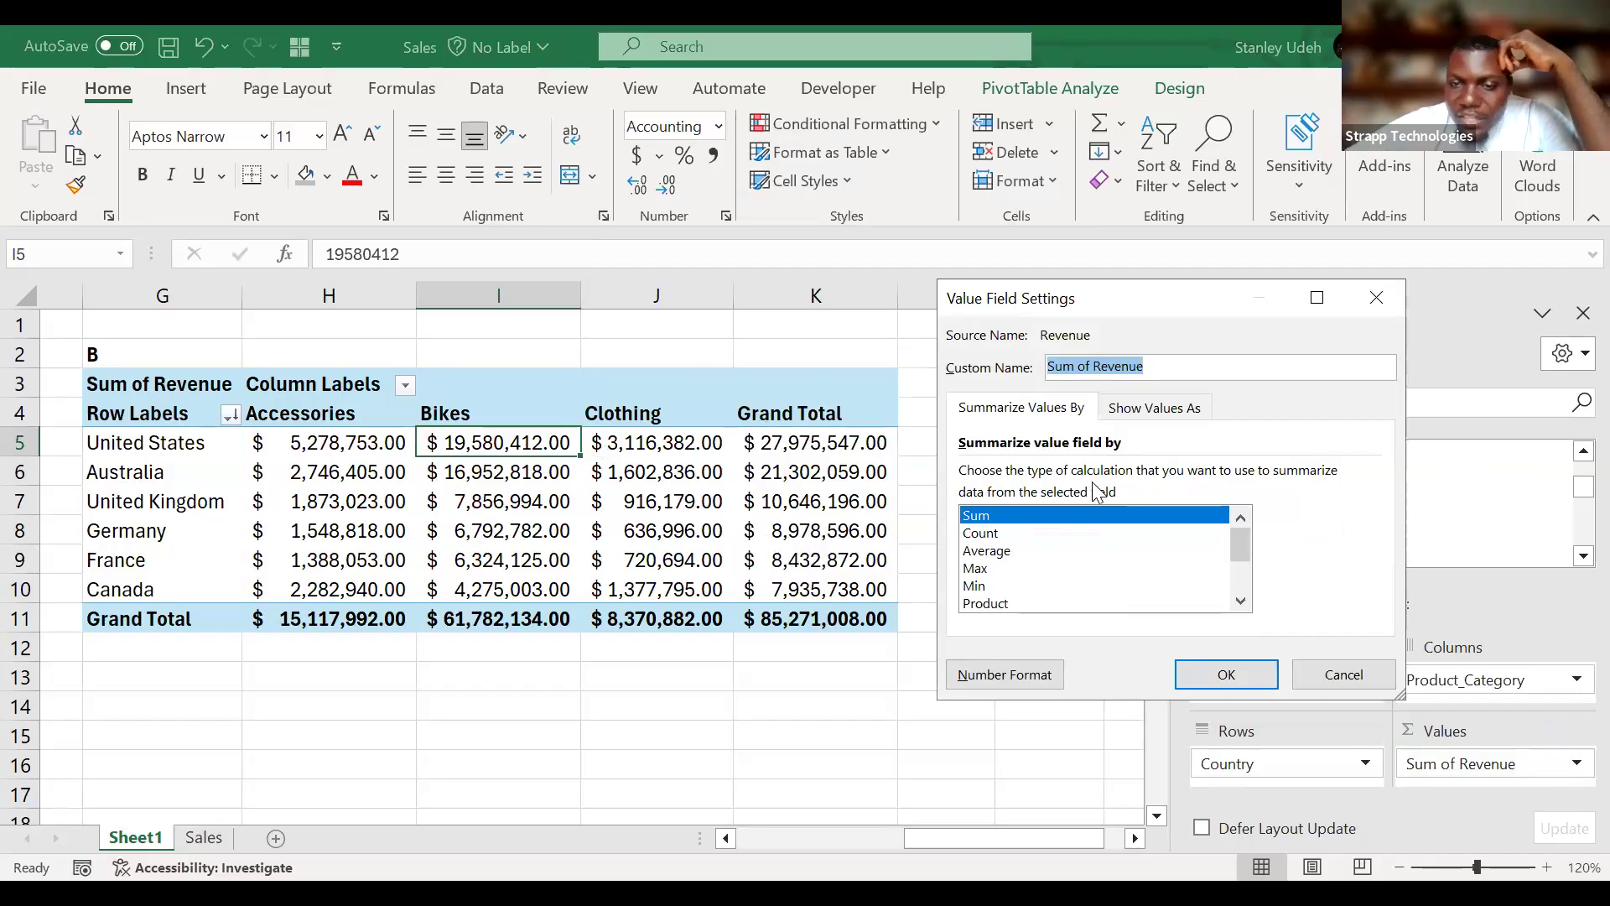
pyautogui.click(993, 538)
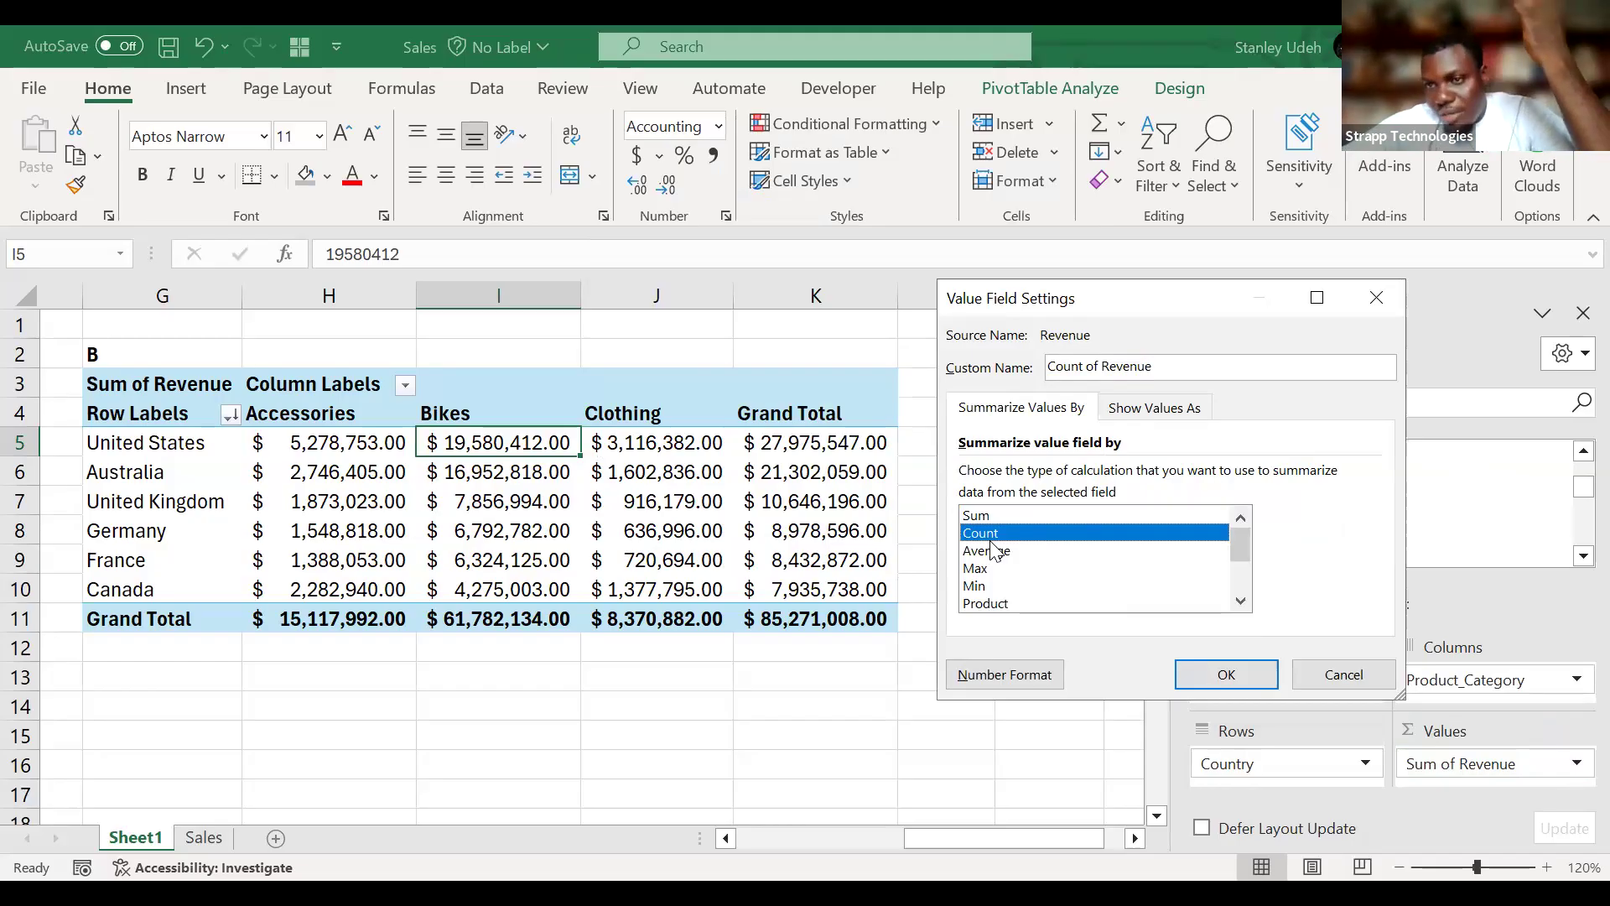
pyautogui.click(1000, 553)
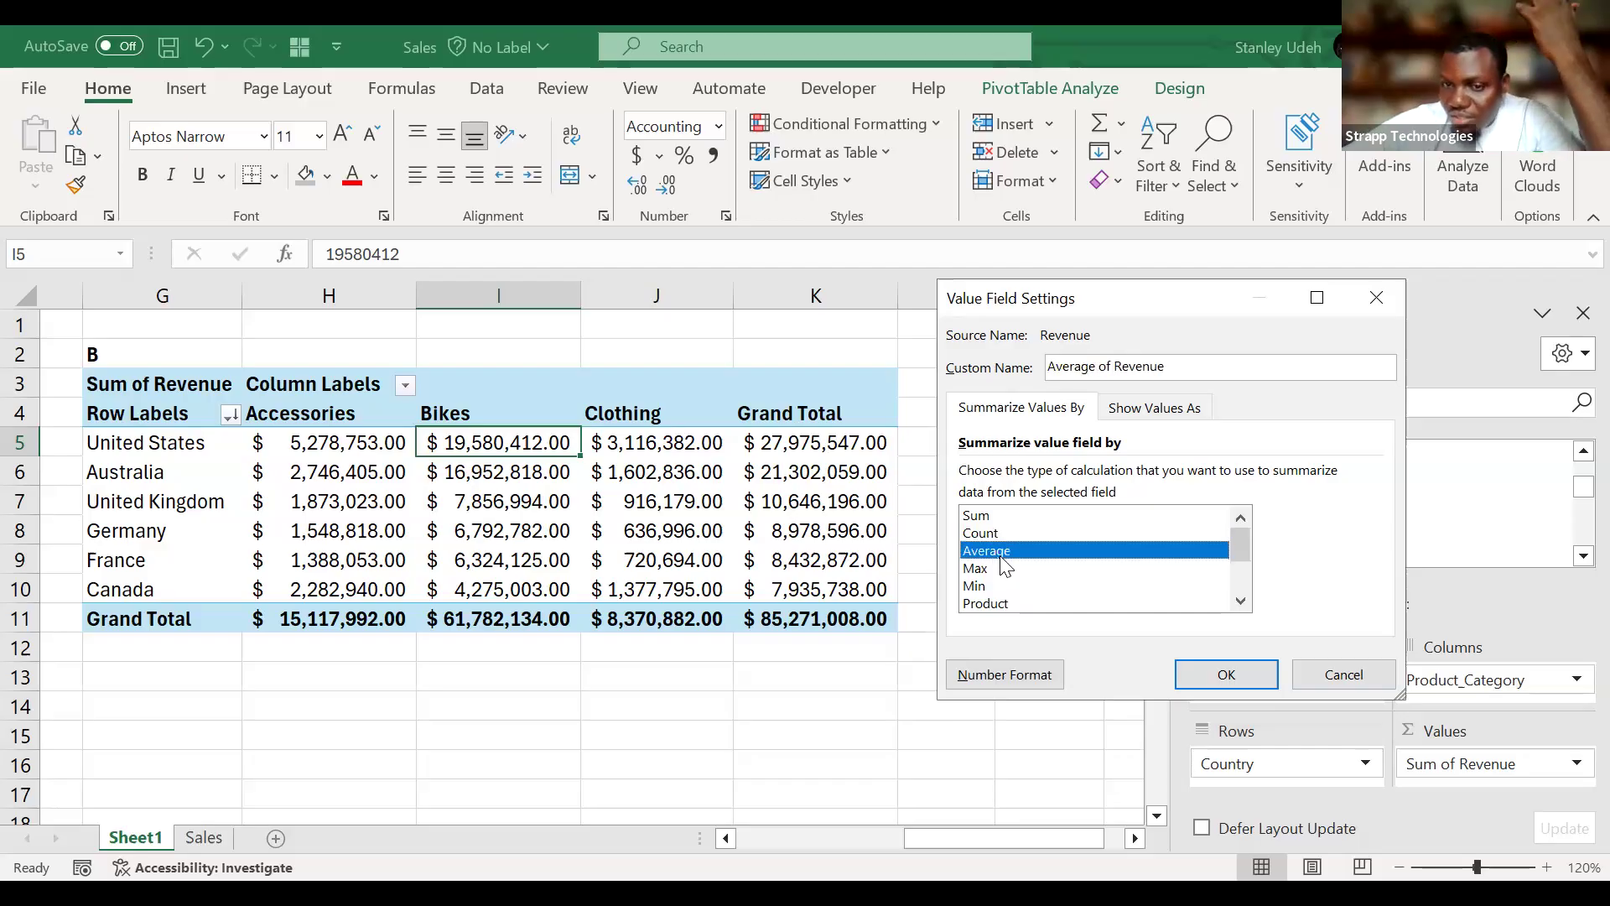
pyautogui.click(983, 571)
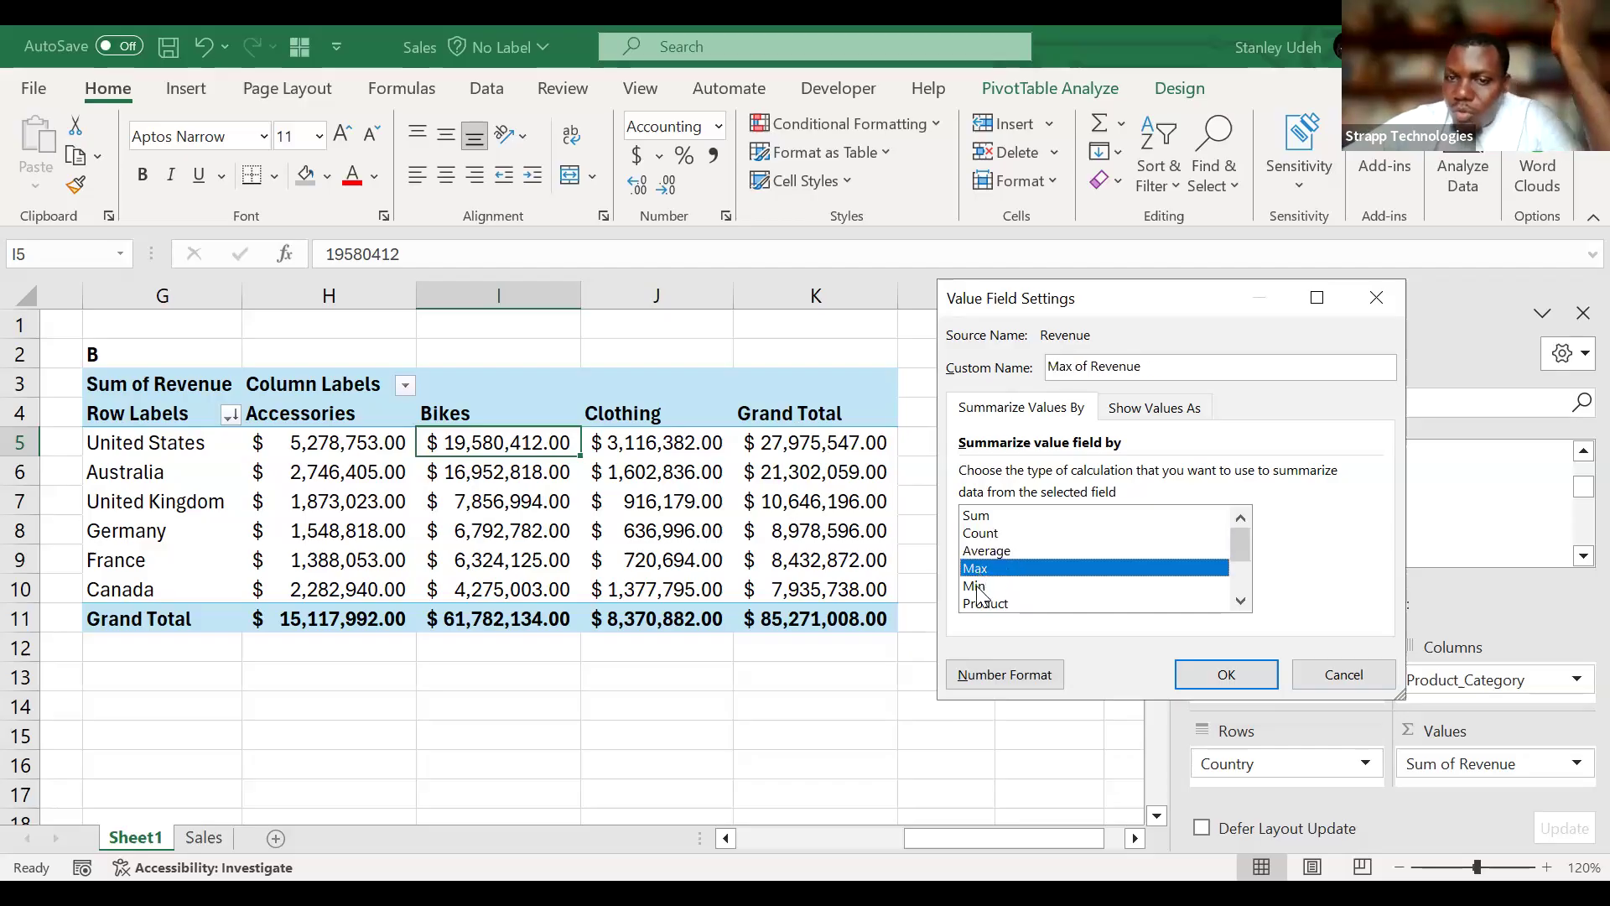
pyautogui.click(981, 587)
pyautogui.click(1245, 573)
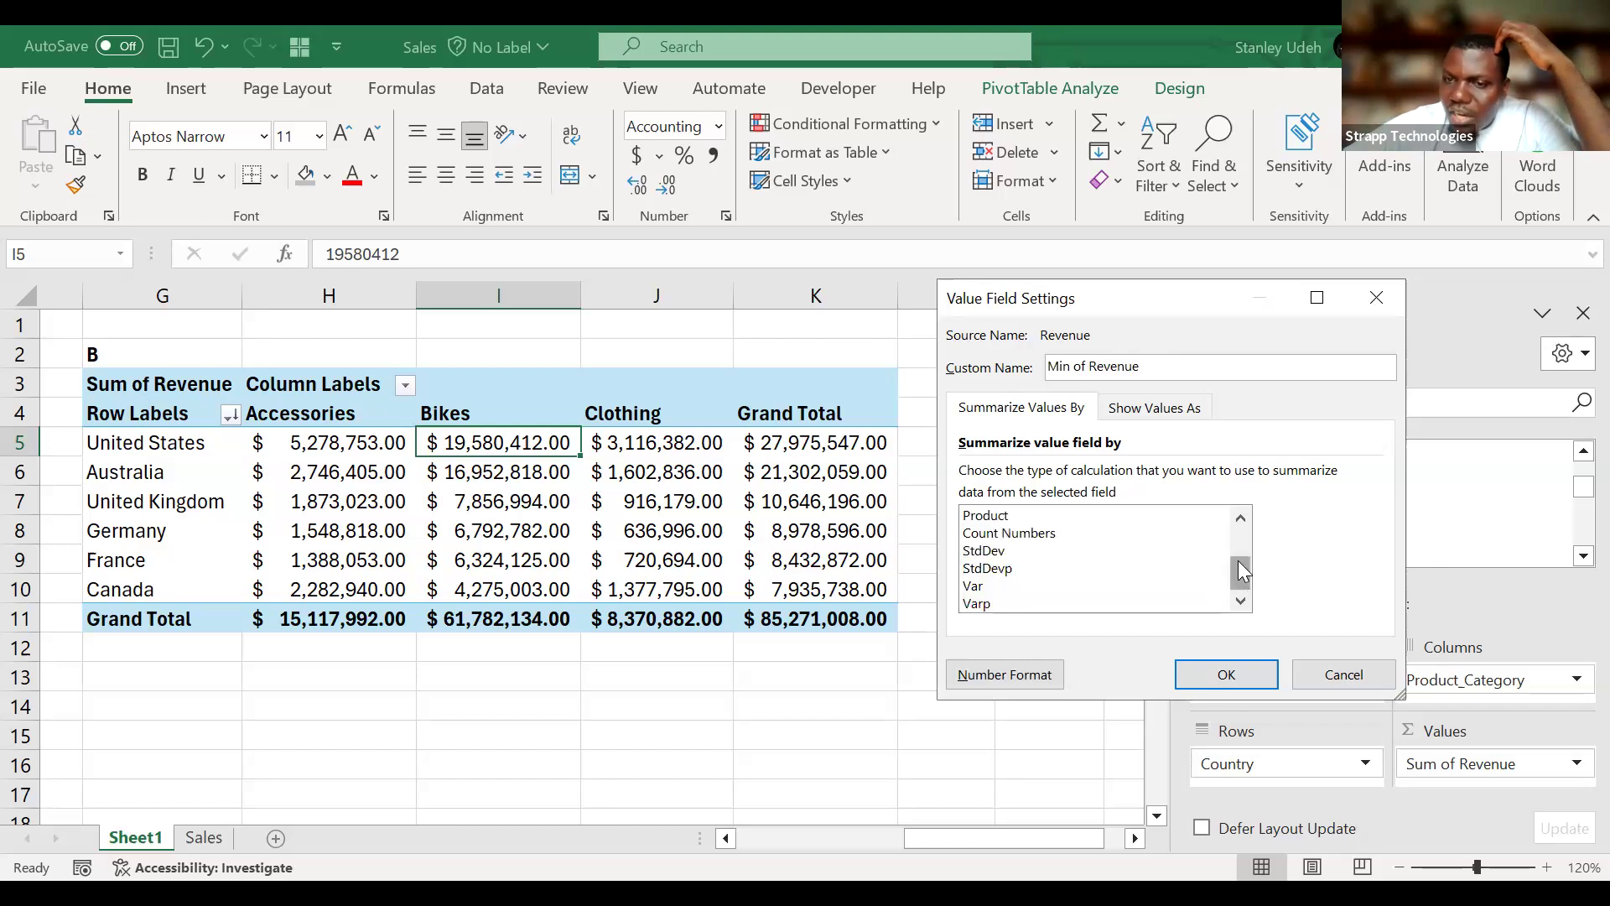
pyautogui.moveTo(1239, 575); pyautogui.dragTo(1240, 514)
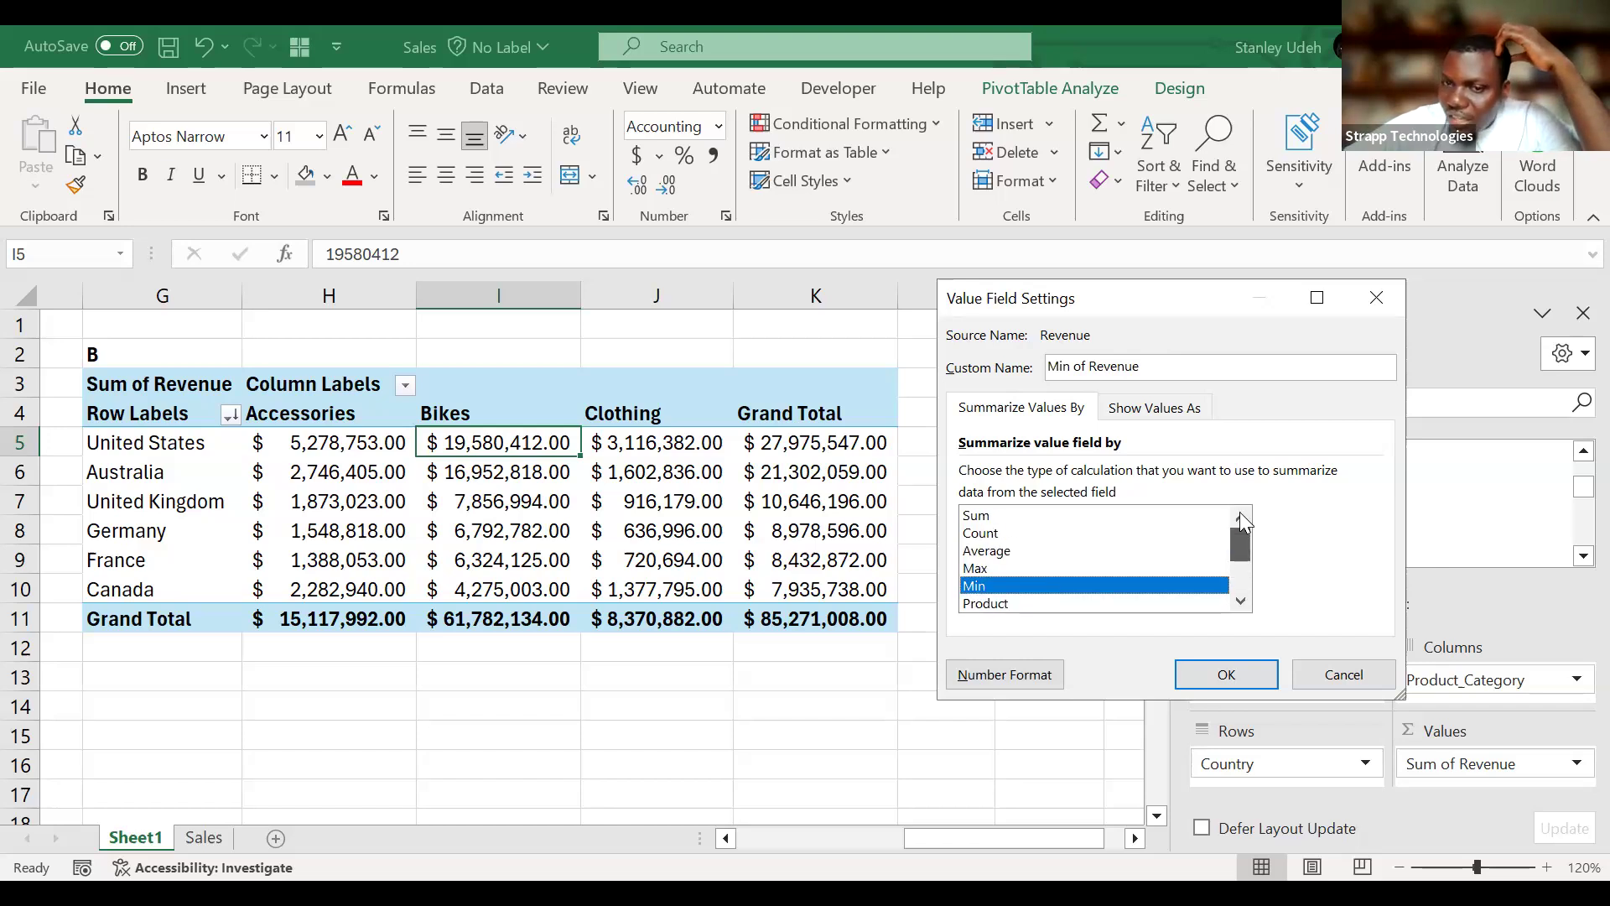
pyautogui.click(995, 524)
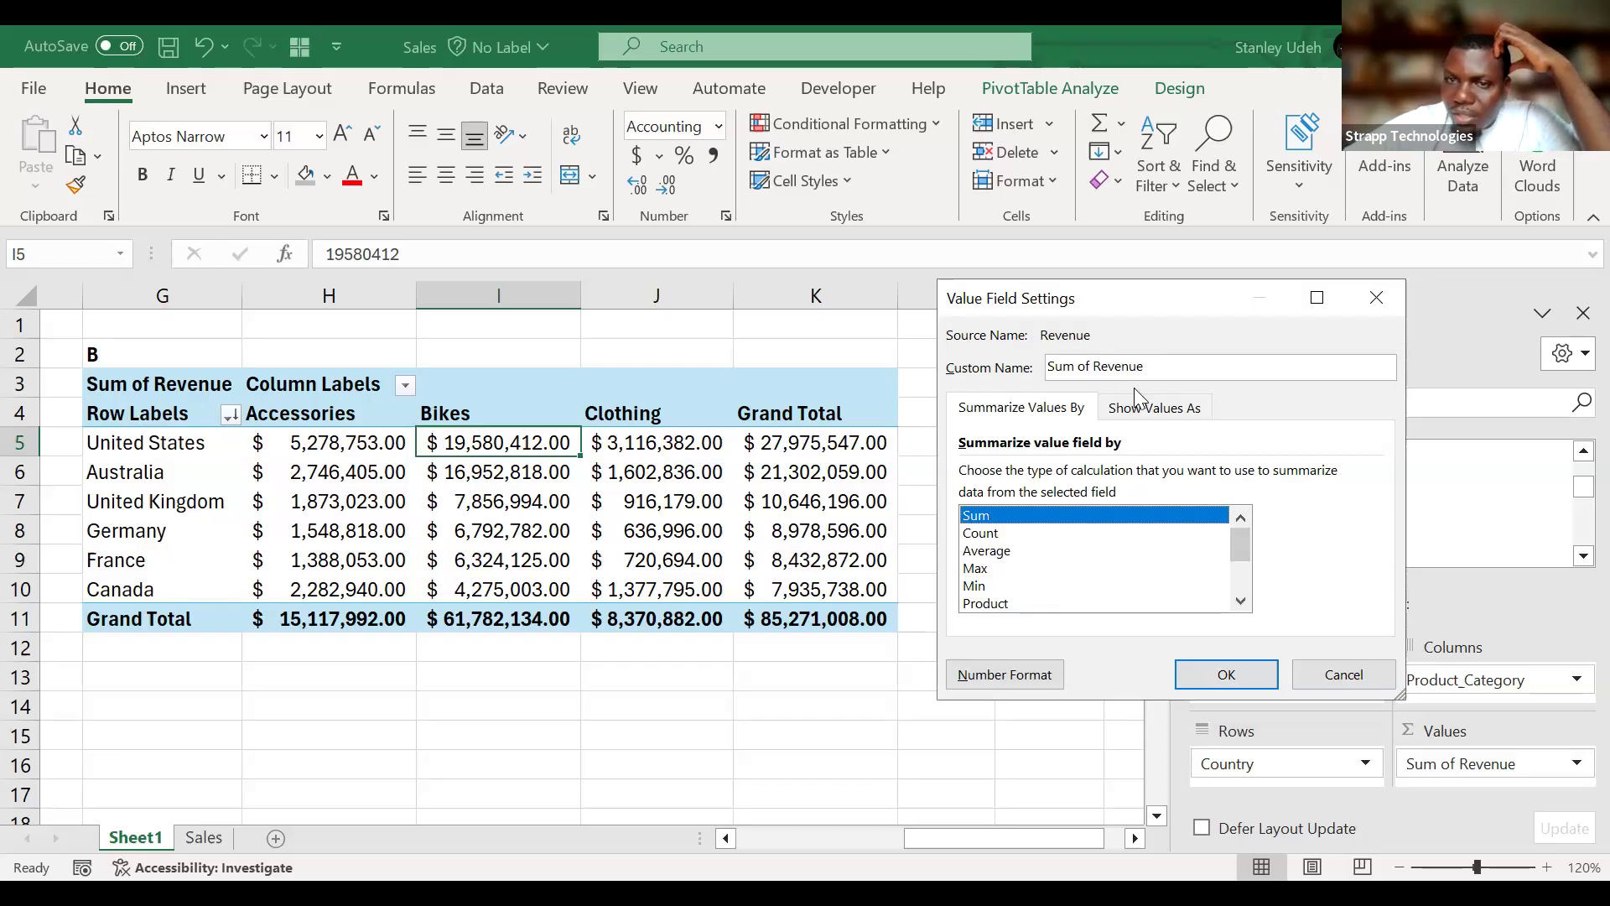
# Show PivotTable B's Sum of Revenue values as % of Grand Total.
pyautogui.click(1177, 411)
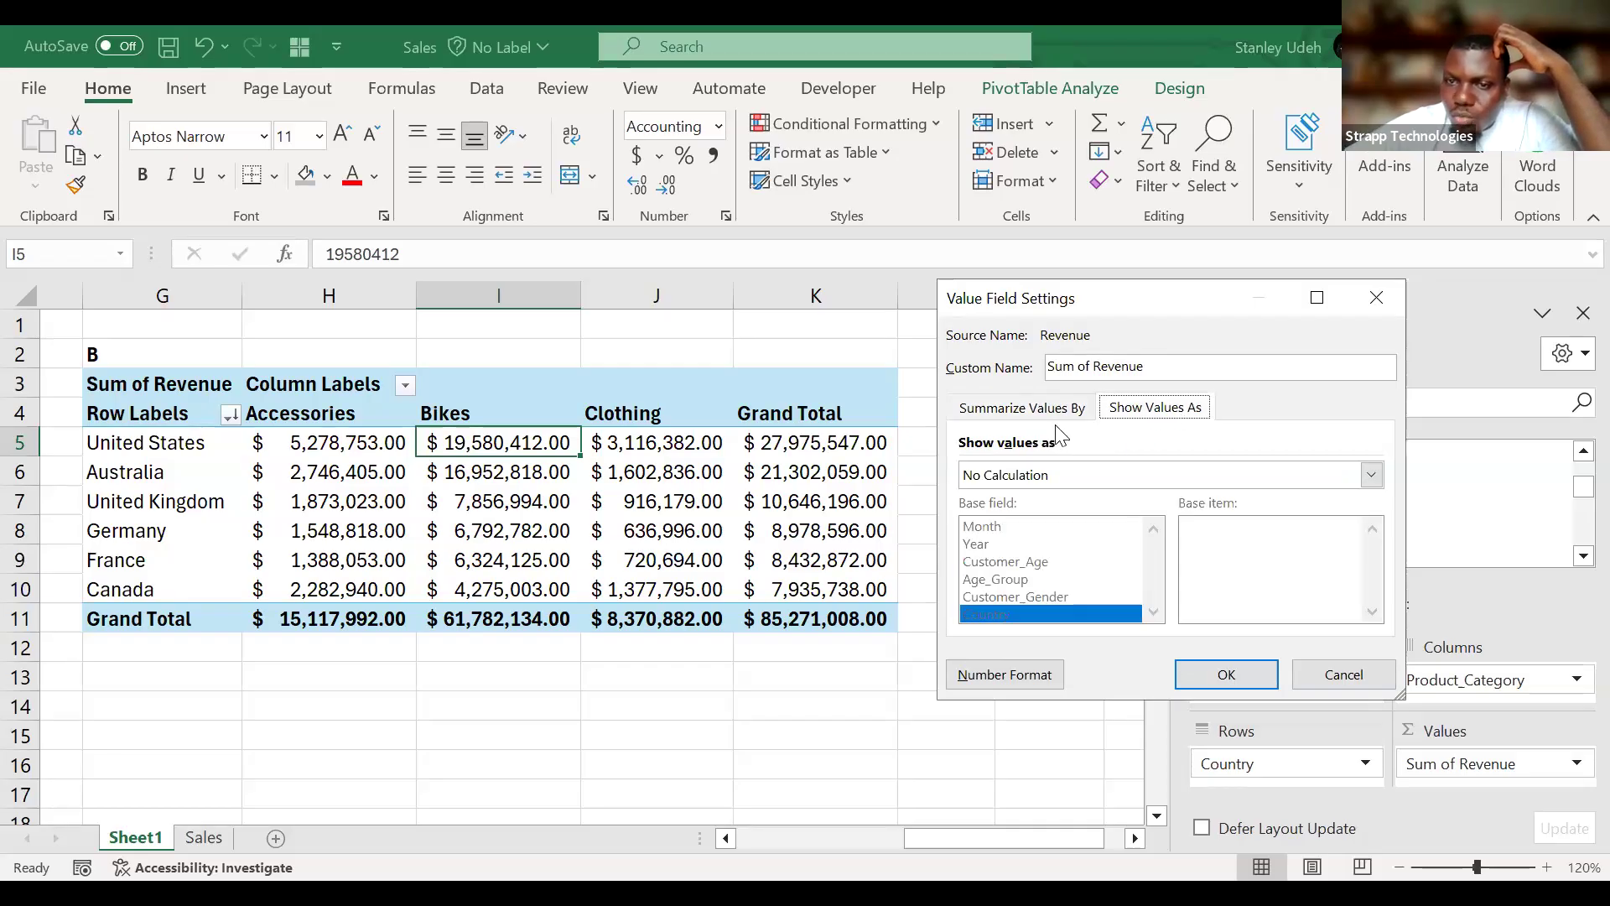
pyautogui.click(1079, 409)
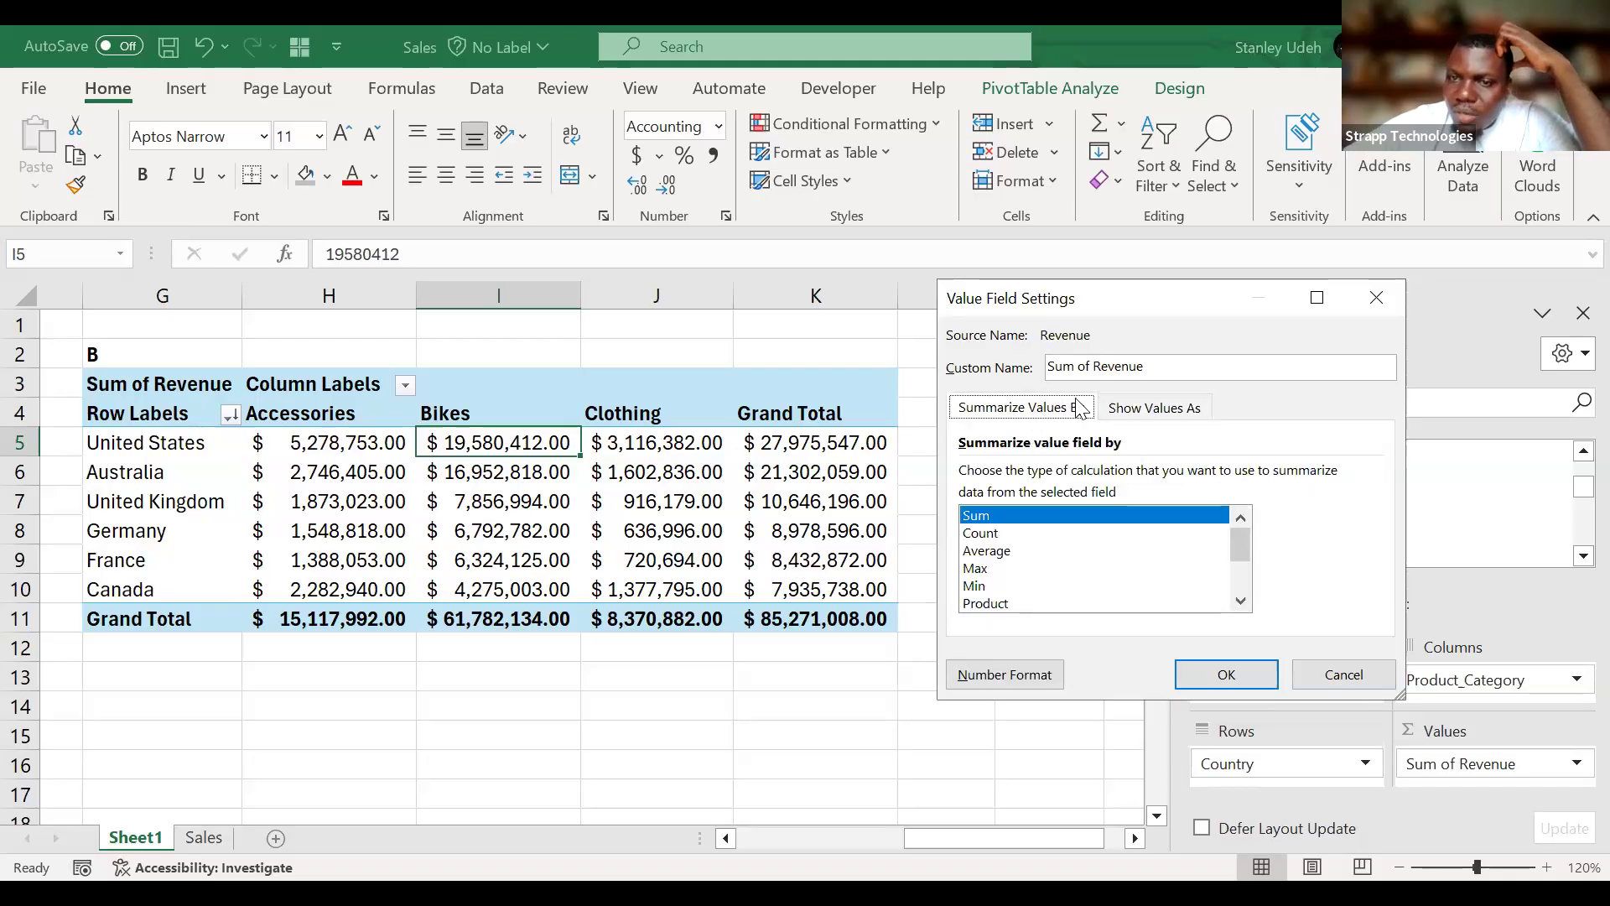
pyautogui.click(1134, 410)
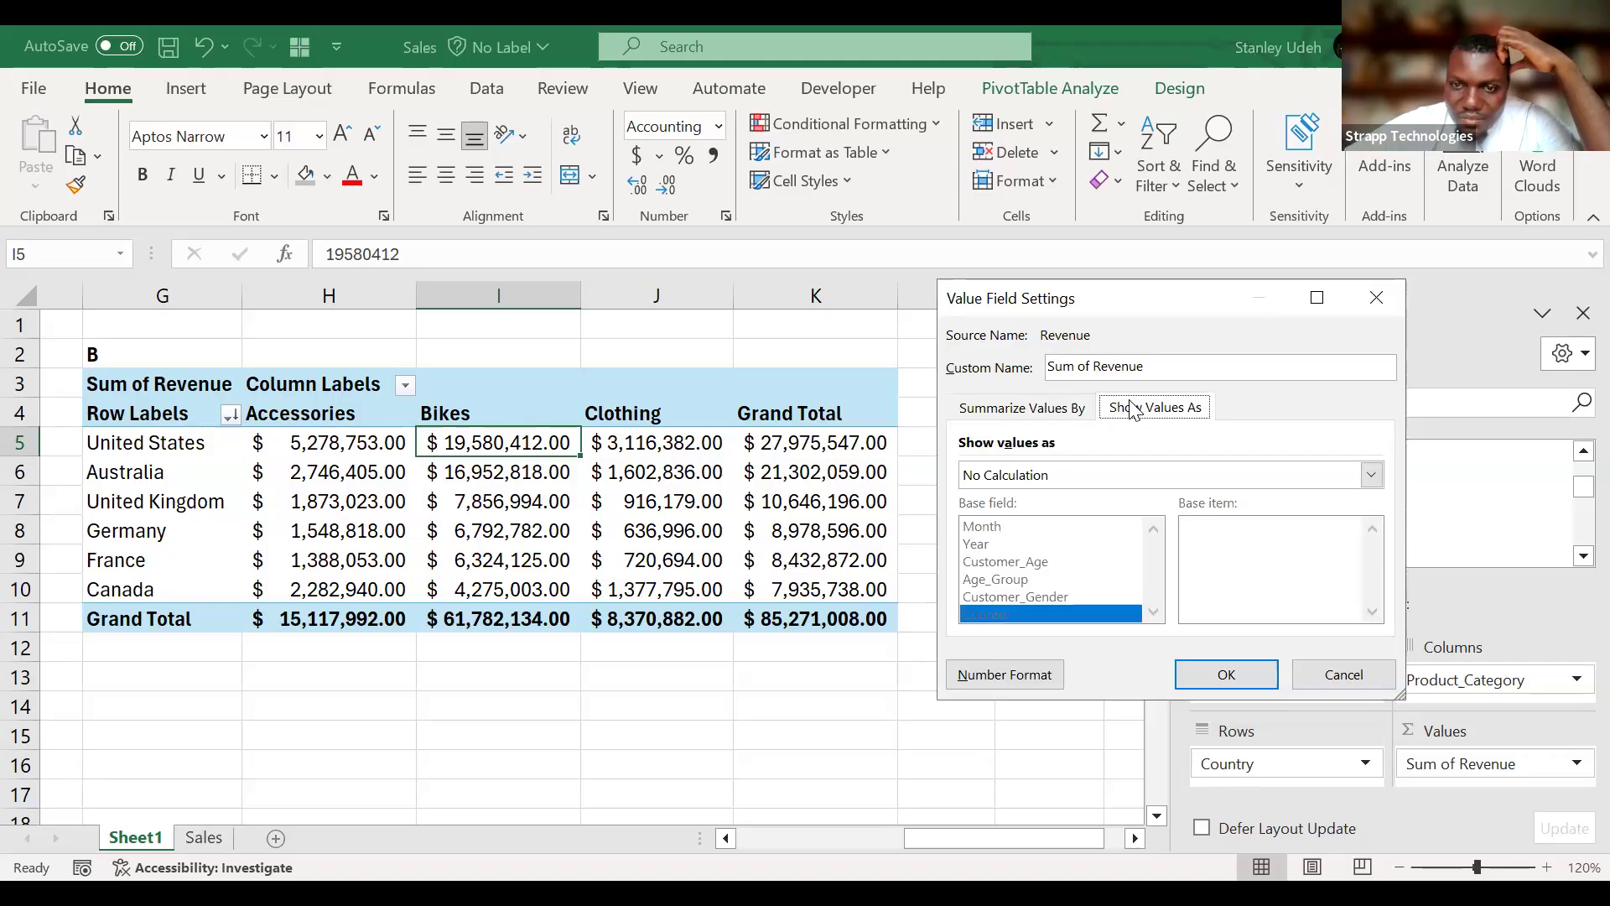
pyautogui.click(1094, 477)
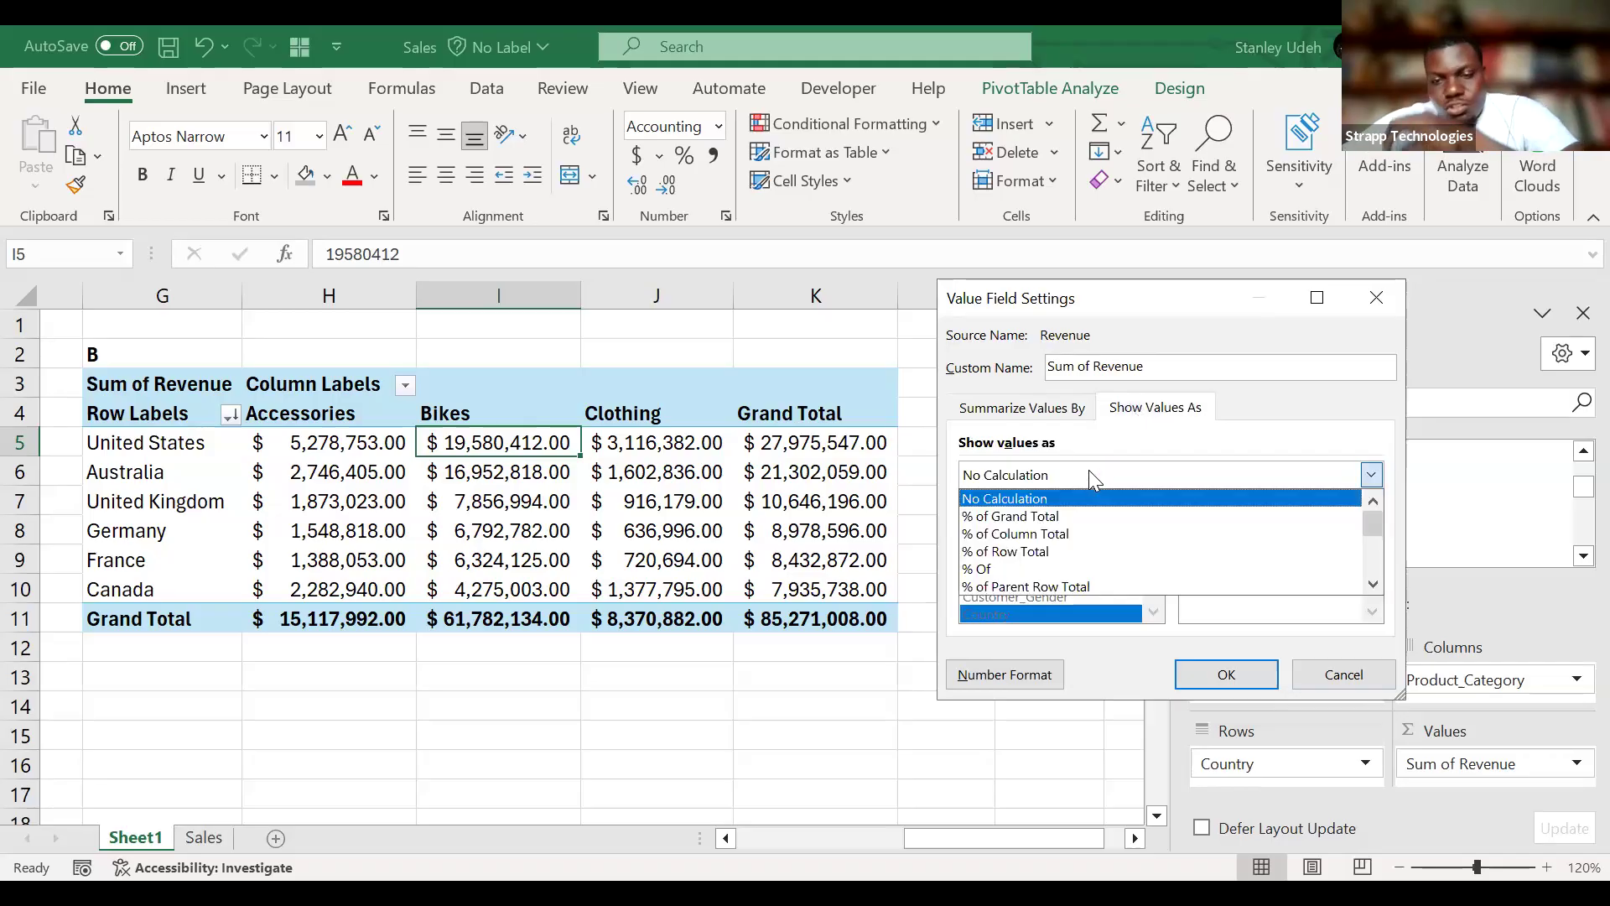
pyautogui.click(1065, 517)
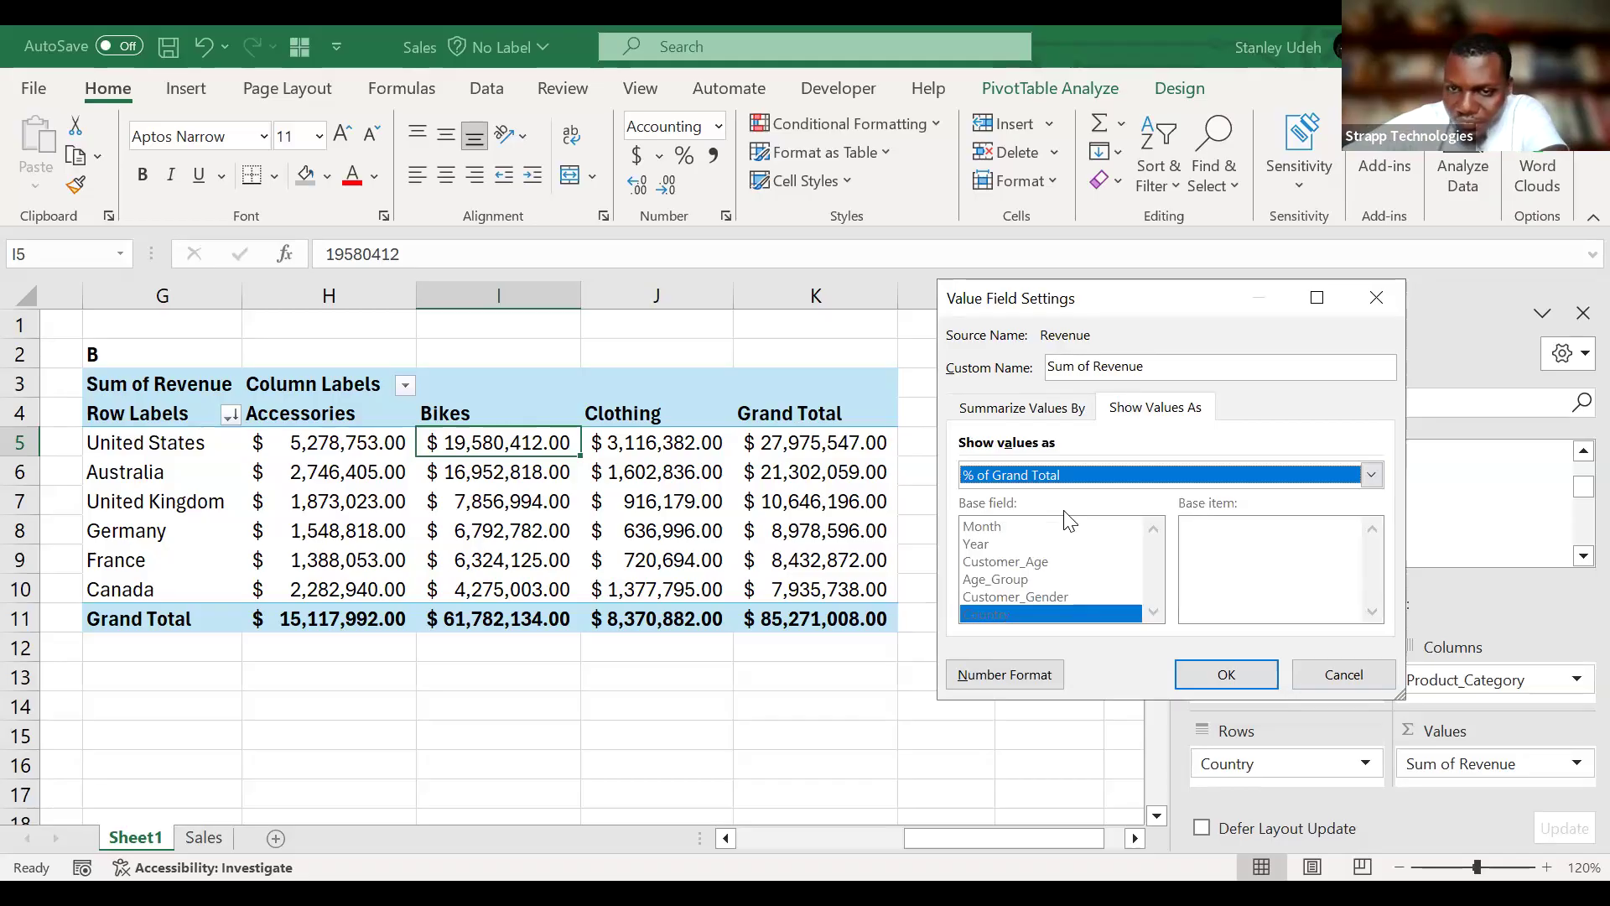
pyautogui.click(1224, 676)
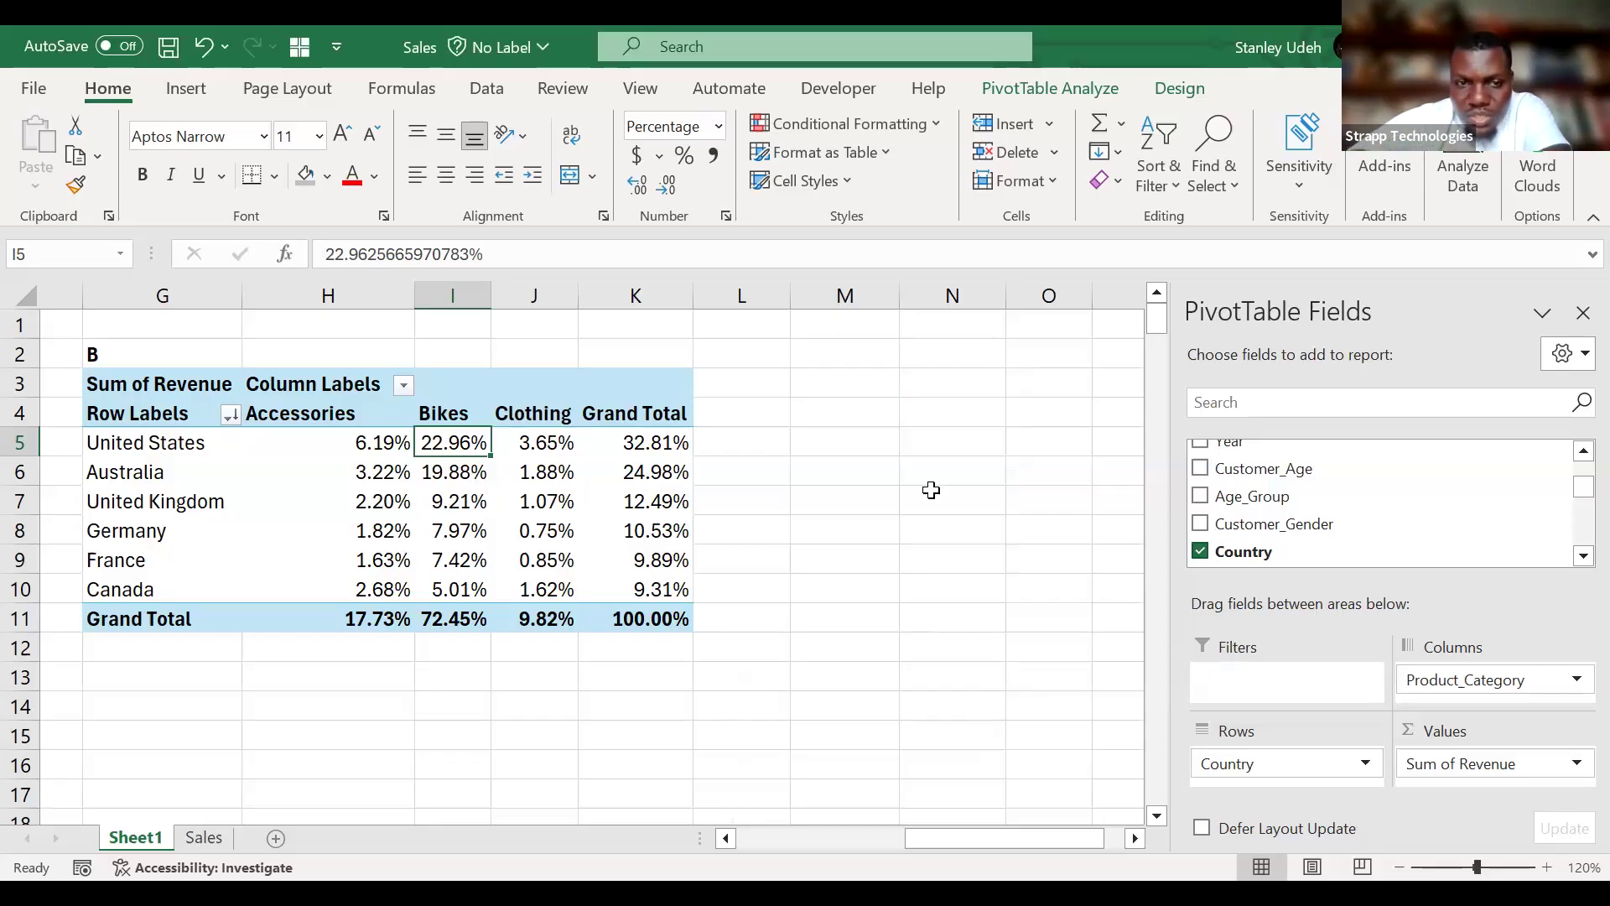
# Examine the United States category percentages in H5:J5 against the row's grand total in K5.
pyautogui.moveTo(307, 447)
pyautogui.moveTo(307, 446); pyautogui.dragTo(621, 446)
pyautogui.moveTo(282, 428); pyautogui.dragTo(521, 446)
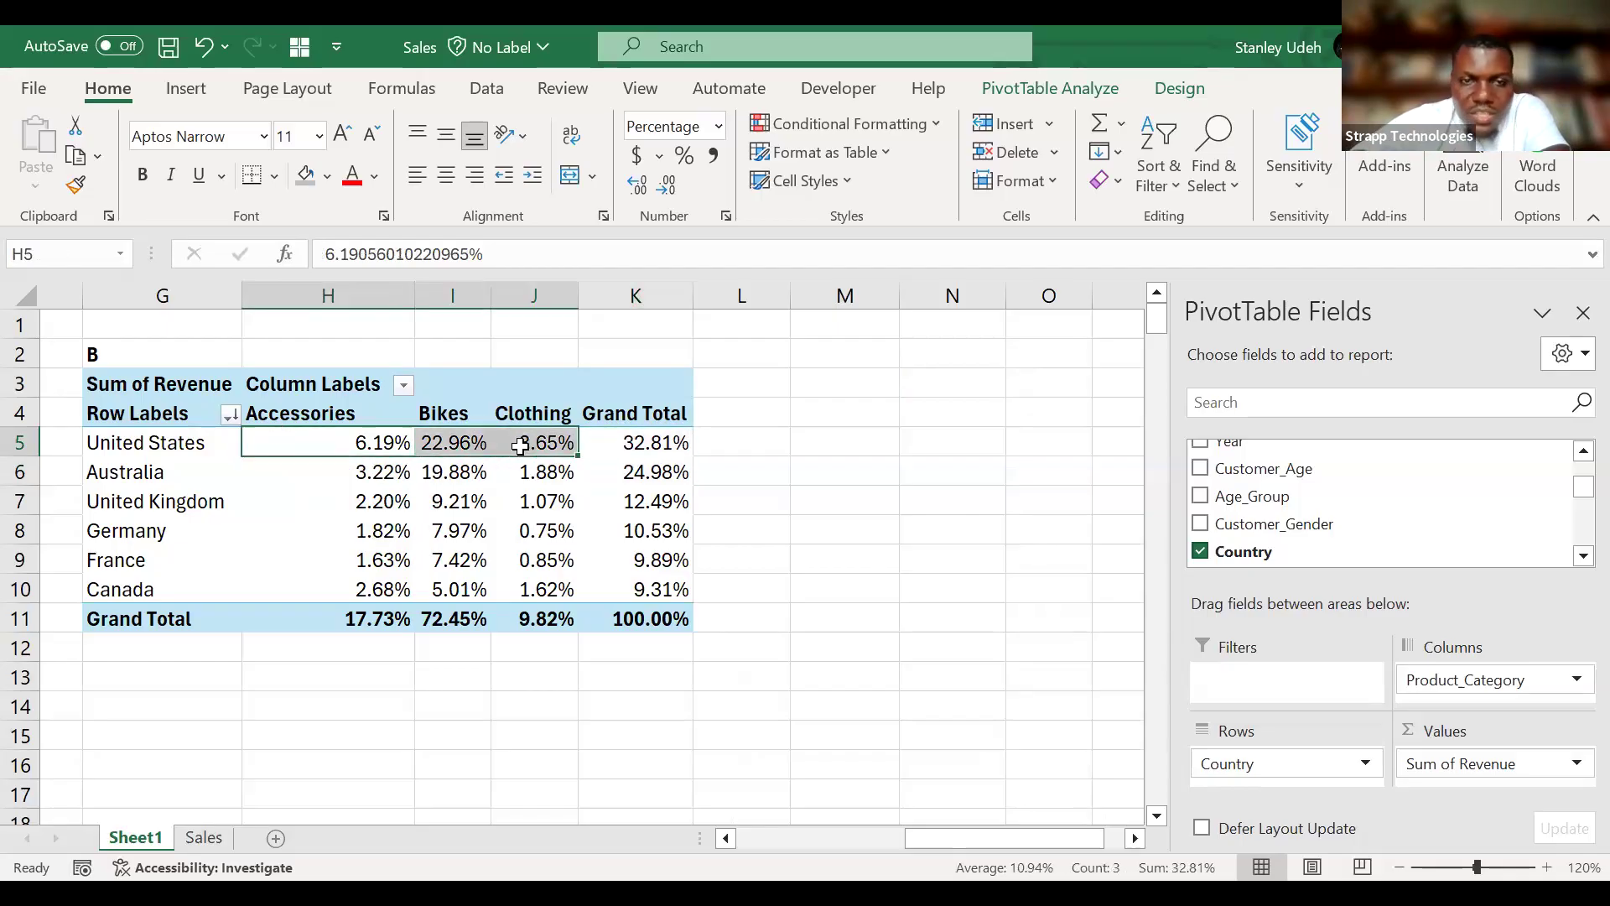
pyautogui.click(668, 440)
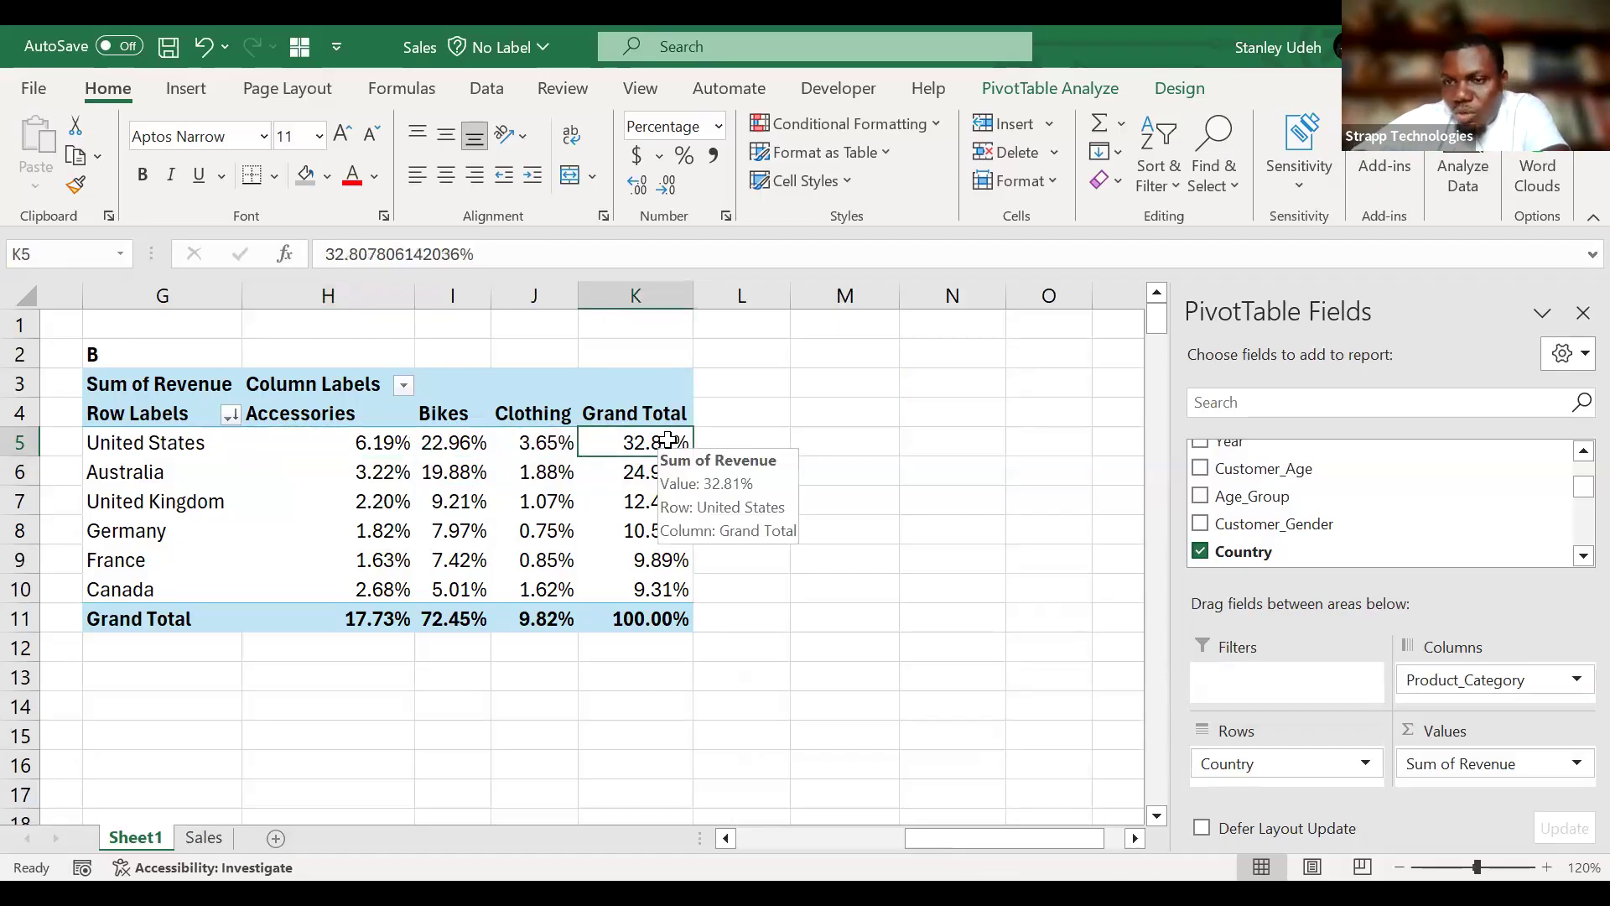
# Show PivotTable B's Sum of Revenue values as % of Row Total.
pyautogui.click(1575, 765)
pyautogui.click(1518, 733)
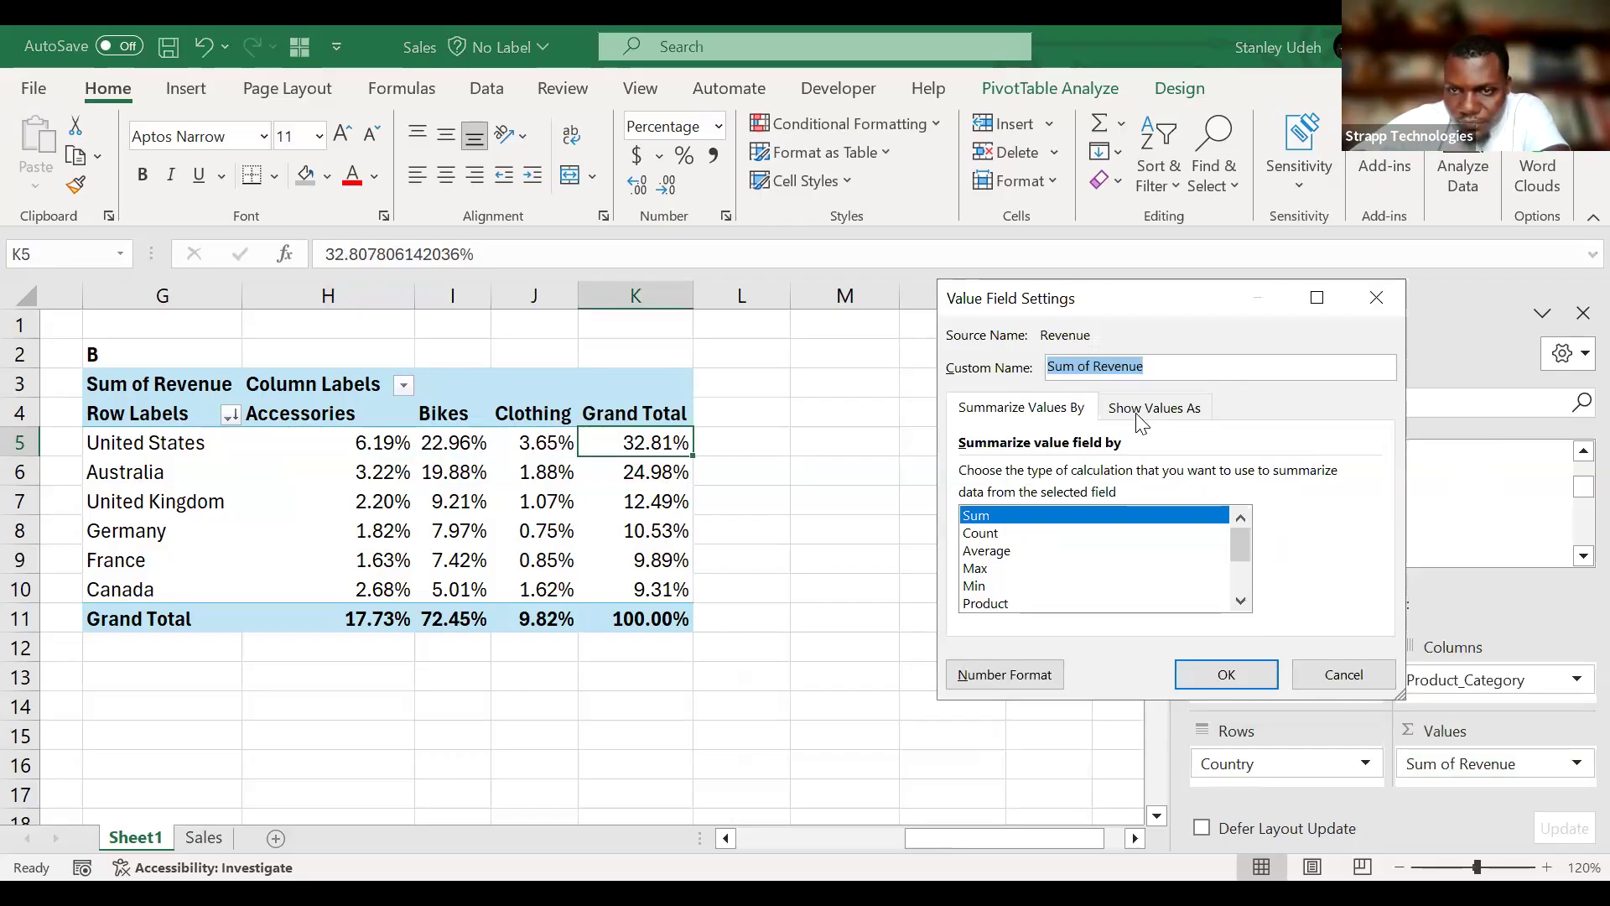
pyautogui.click(1142, 407)
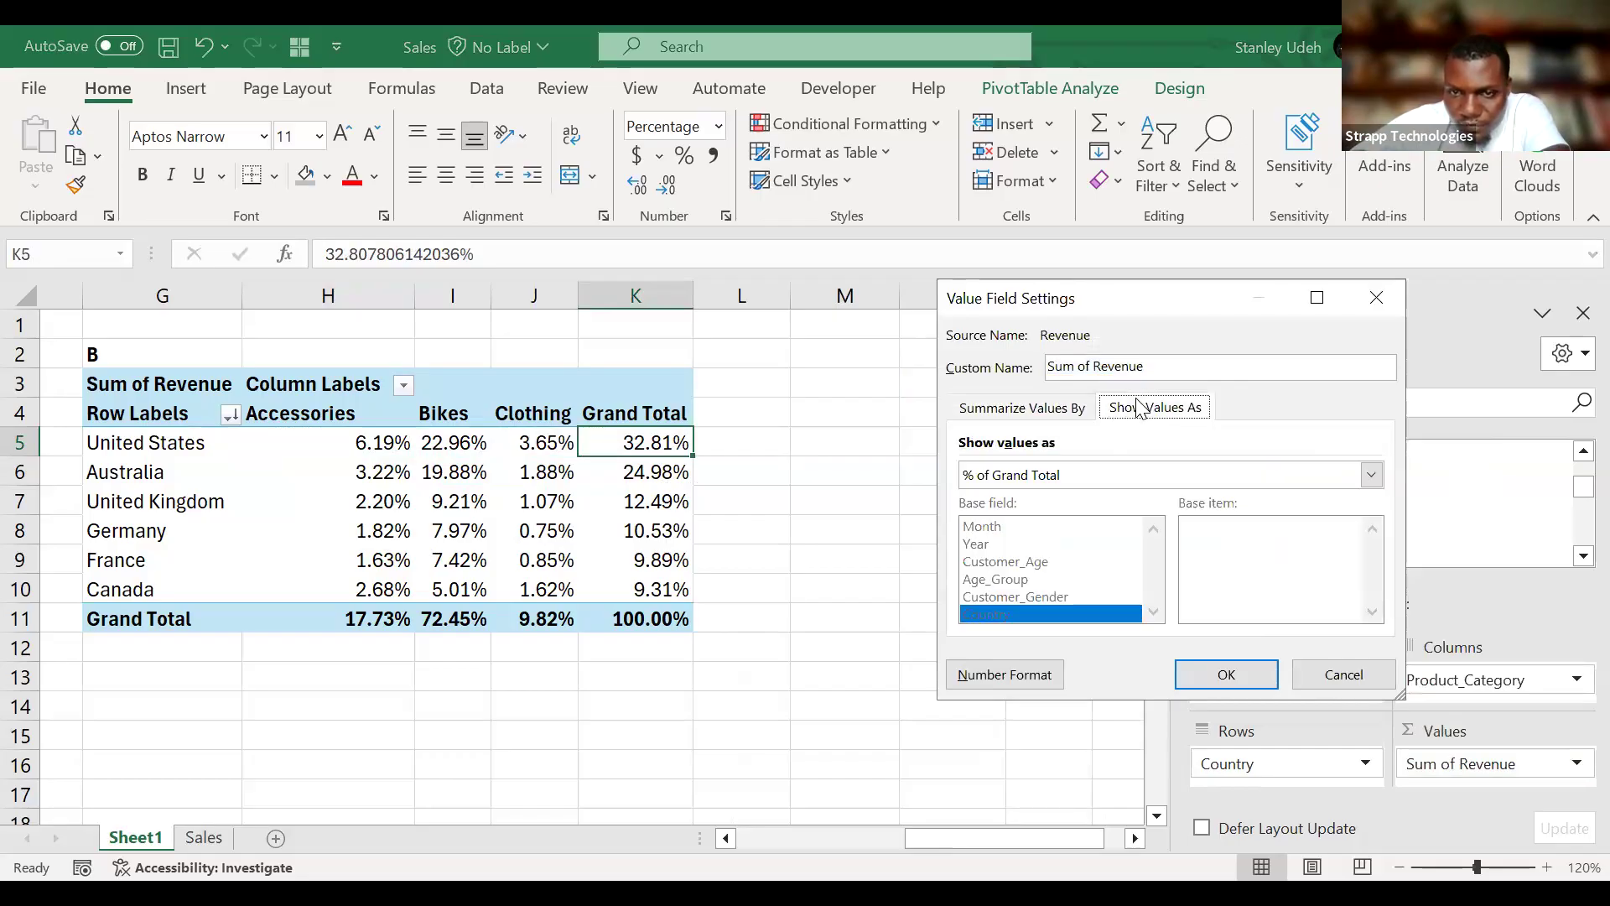
pyautogui.click(1190, 477)
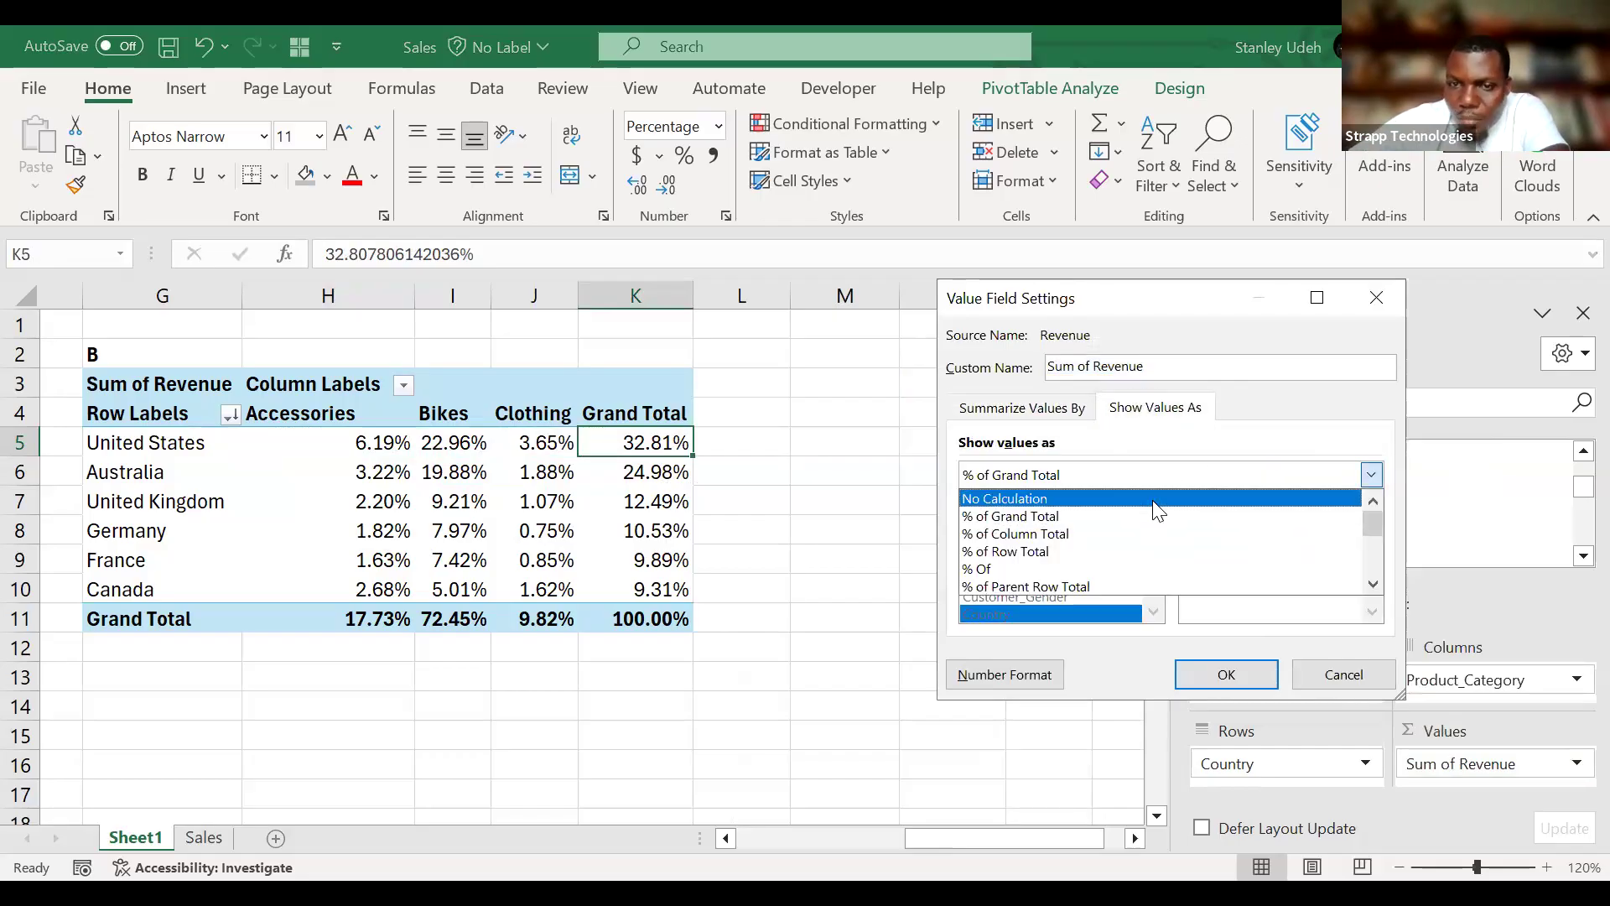
pyautogui.click(1071, 552)
pyautogui.click(1252, 674)
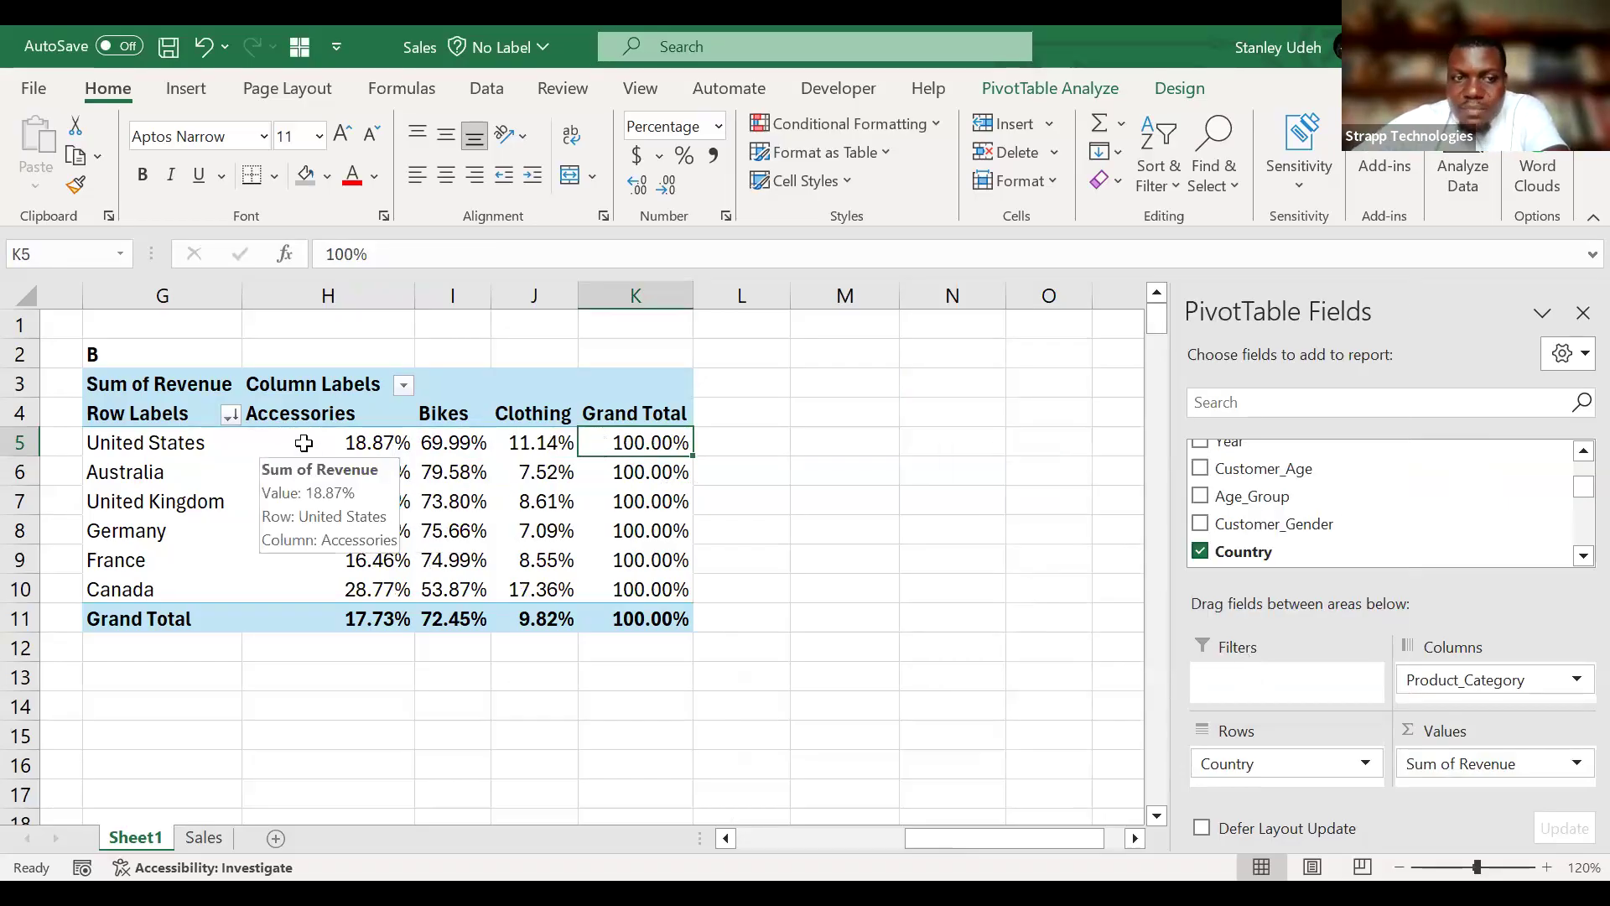
# Examine each category's share for the United States, and the shares of the other countries in H6:J10.
pyautogui.click(361, 437)
pyautogui.moveTo(361, 437); pyautogui.dragTo(364, 413)
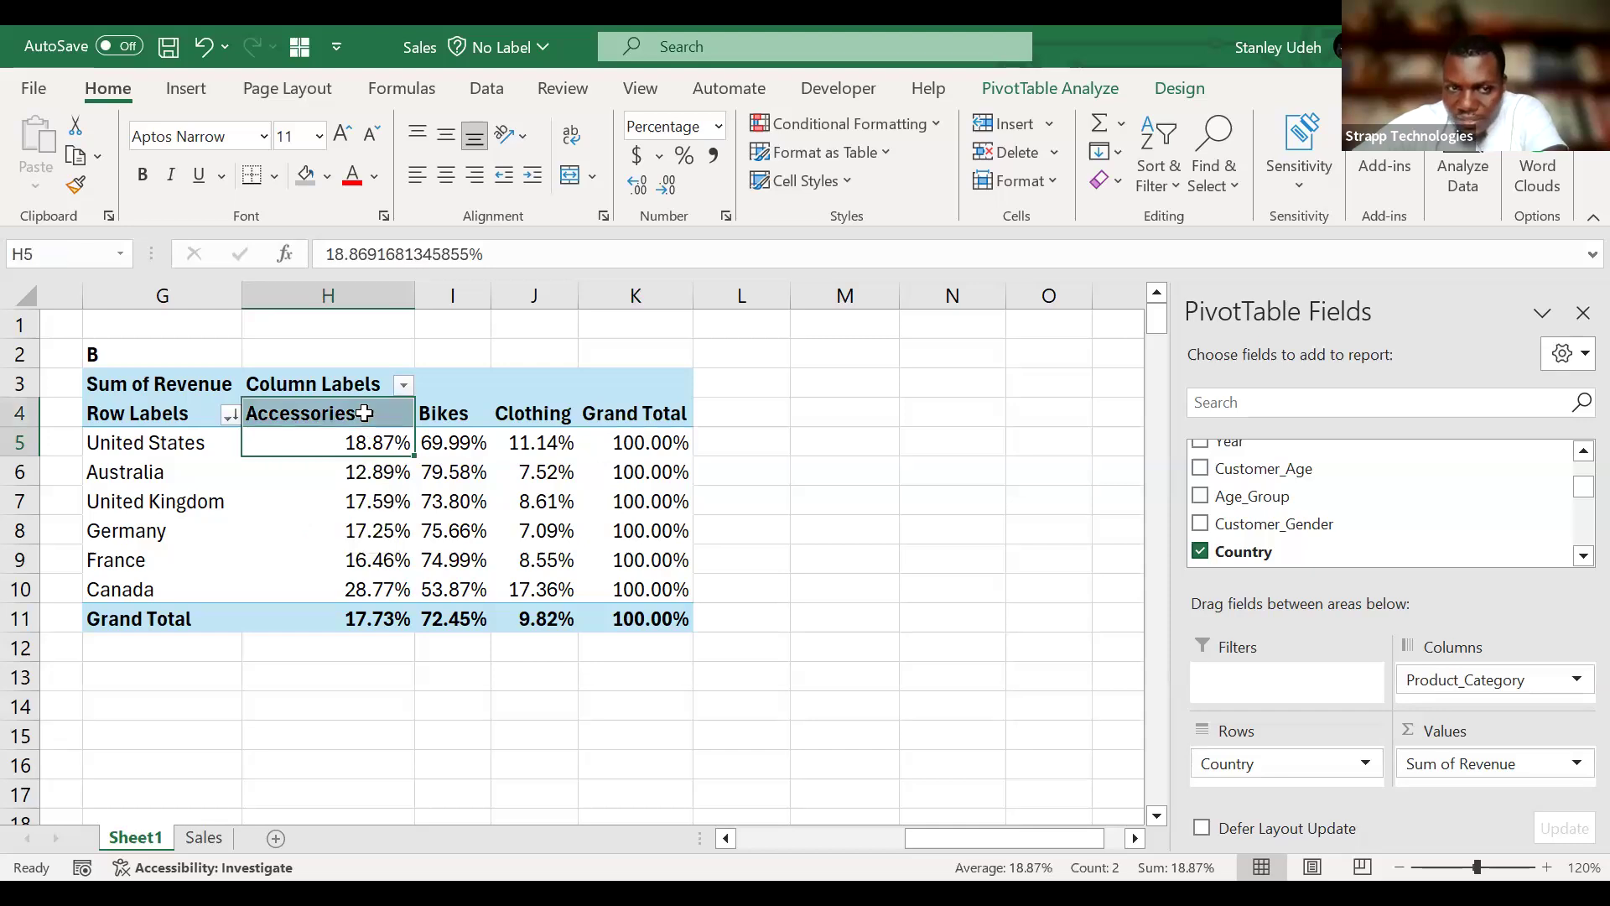
pyautogui.moveTo(453, 442); pyautogui.dragTo(543, 415)
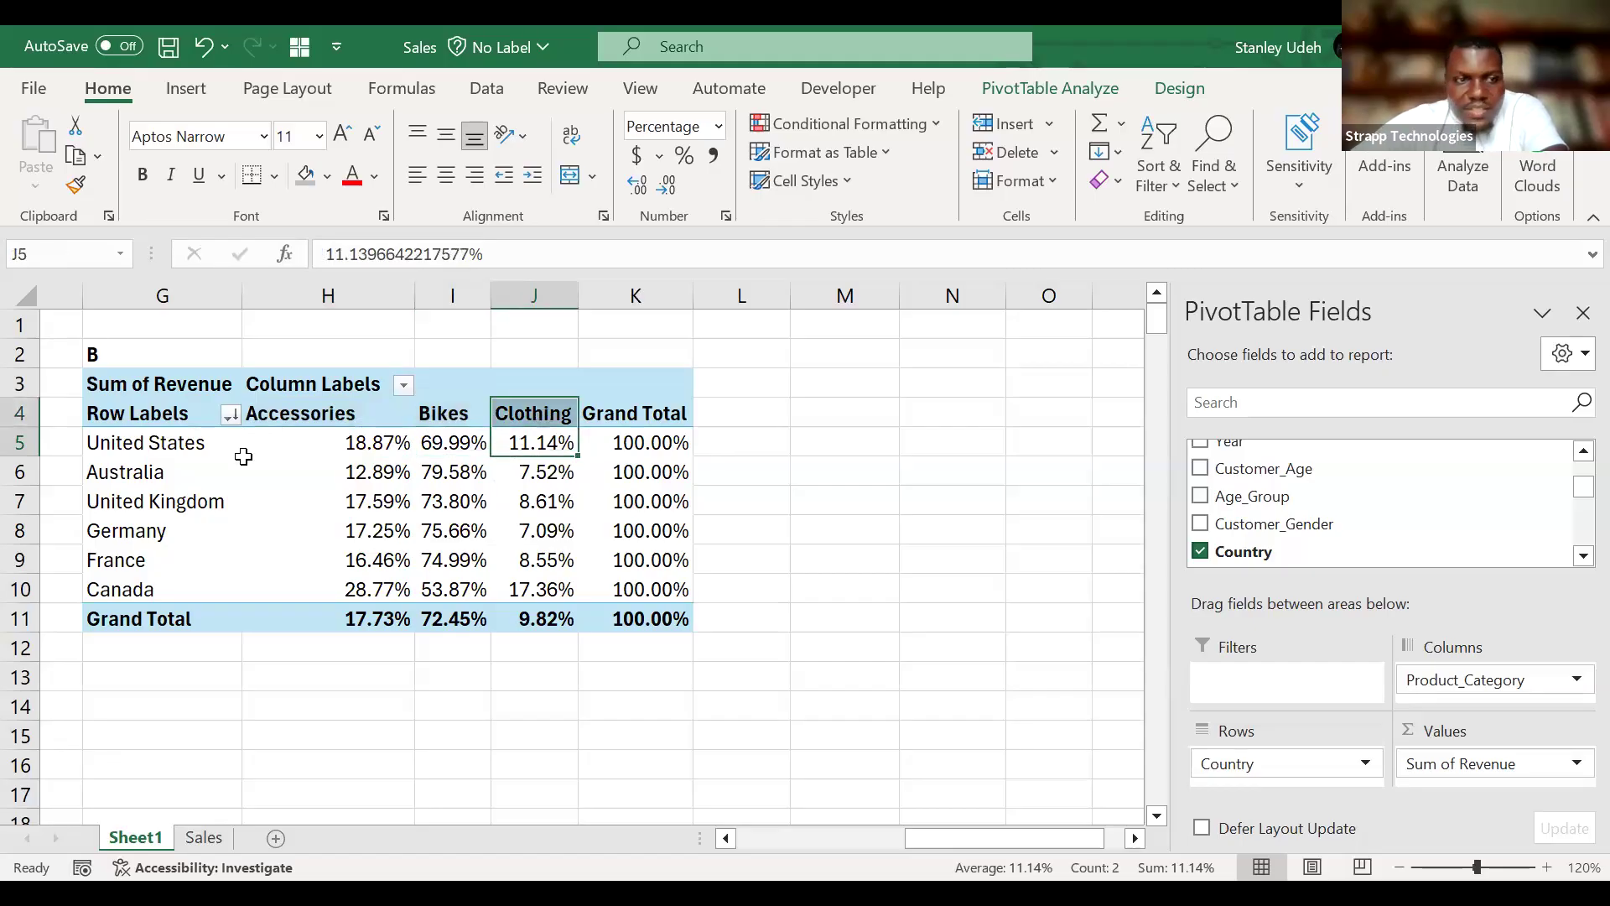
pyautogui.moveTo(329, 468)
pyautogui.moveTo(329, 468); pyautogui.dragTo(565, 562)
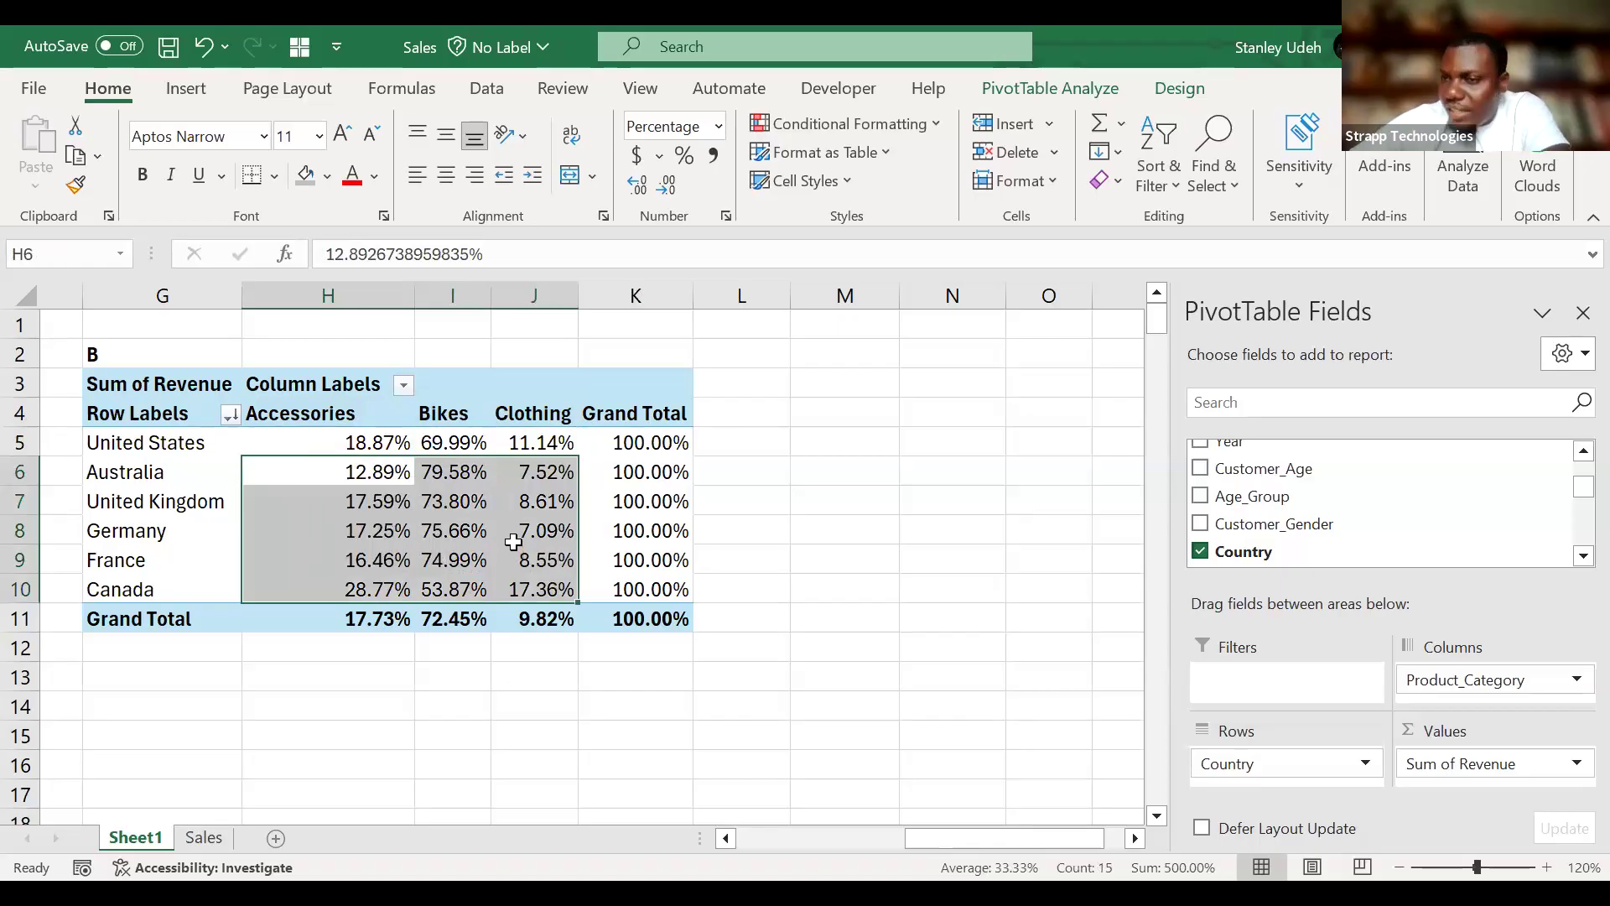
pyautogui.click(457, 552)
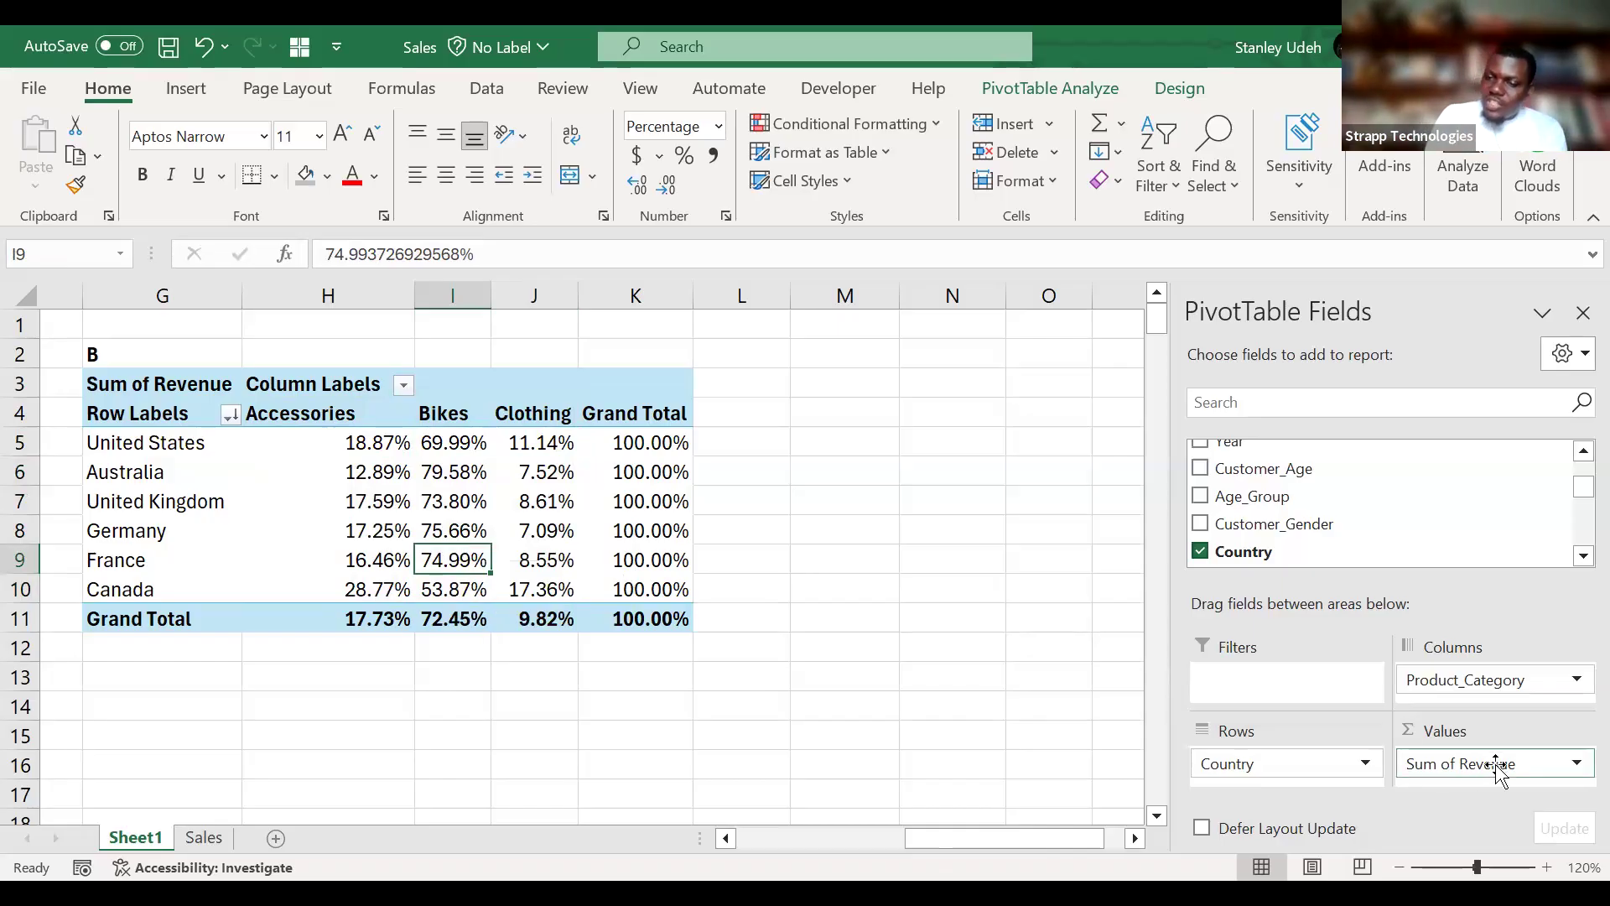
# Review the Sum of Revenue field's list of summary functions again and leave its settings without changes.
pyautogui.click(1575, 764)
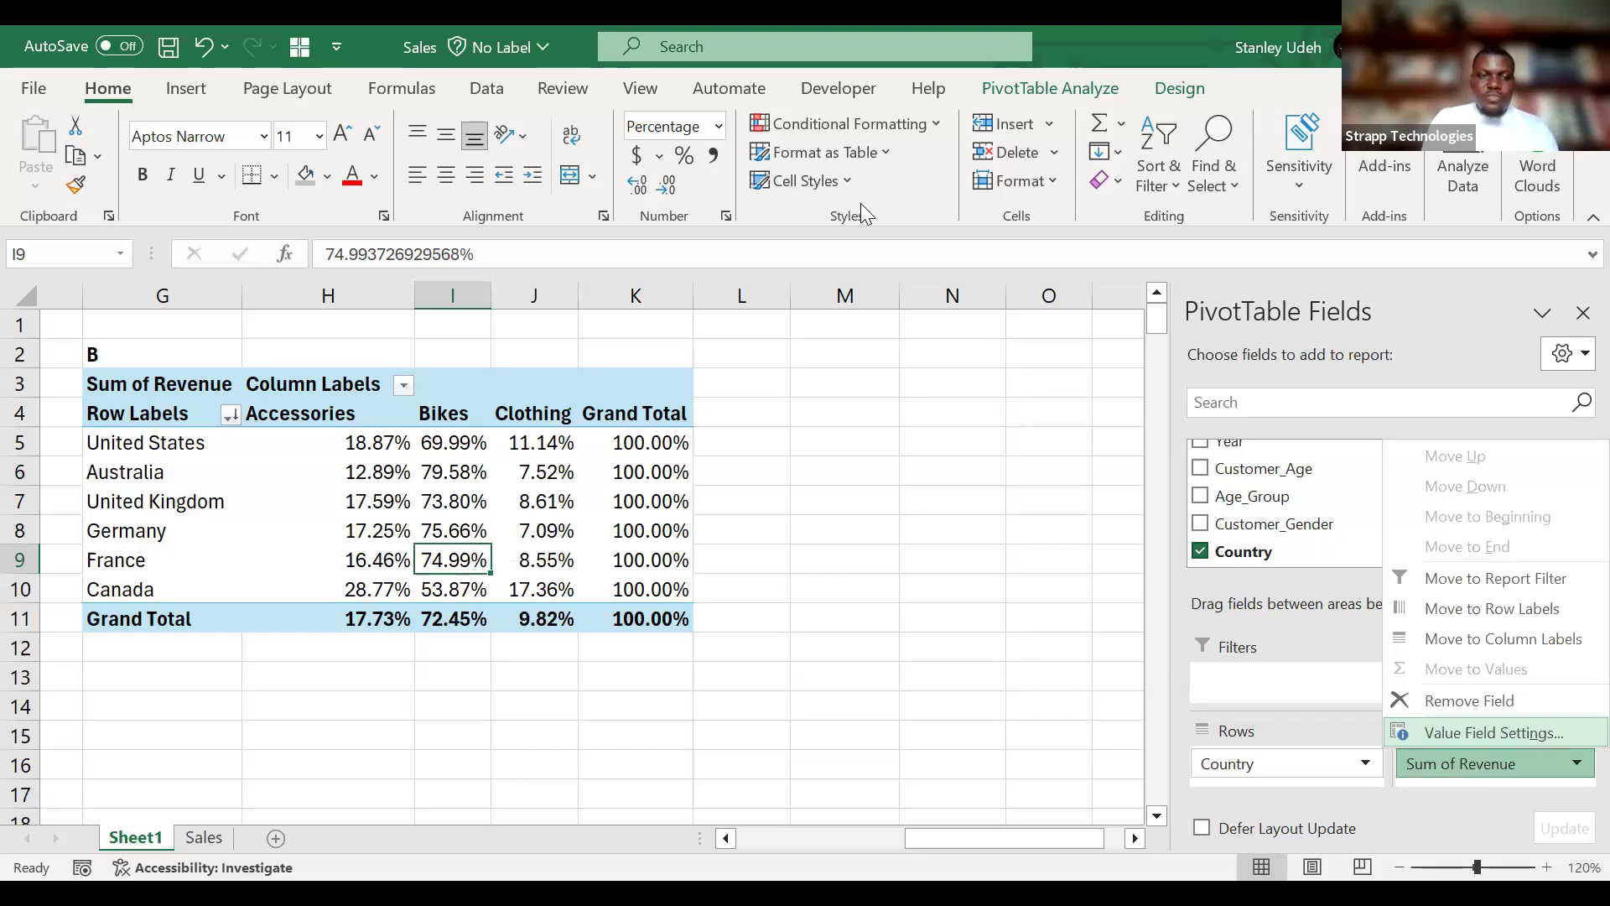
pyautogui.press('Return')
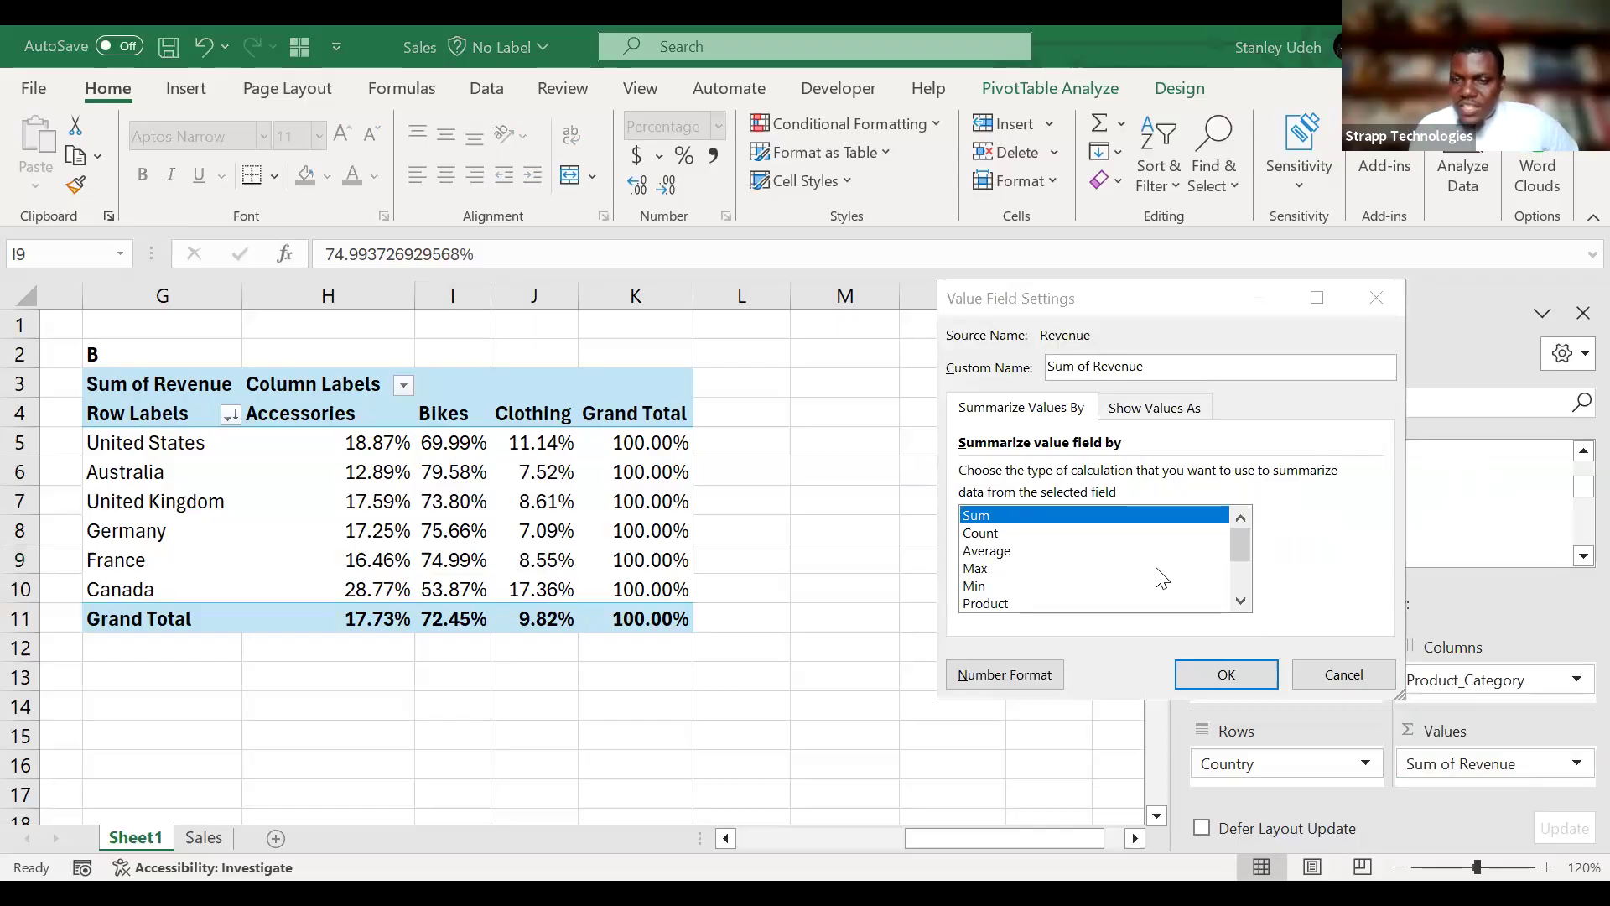
pyautogui.scroll(-1, 1161, 578)
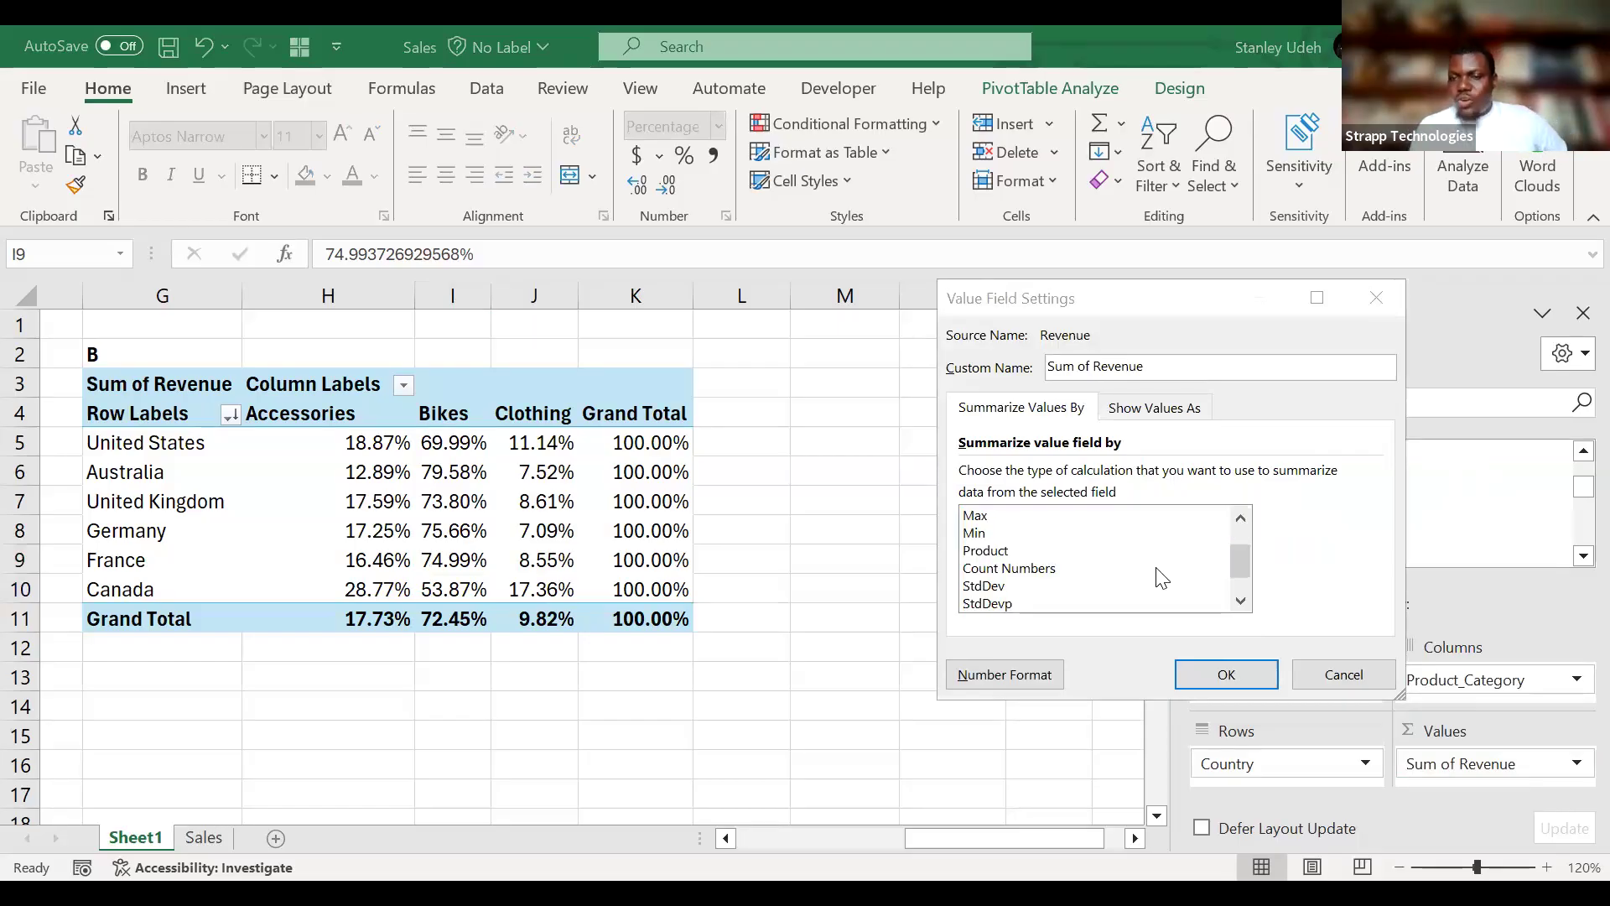
pyautogui.moveTo(1244, 571); pyautogui.dragTo(1255, 537)
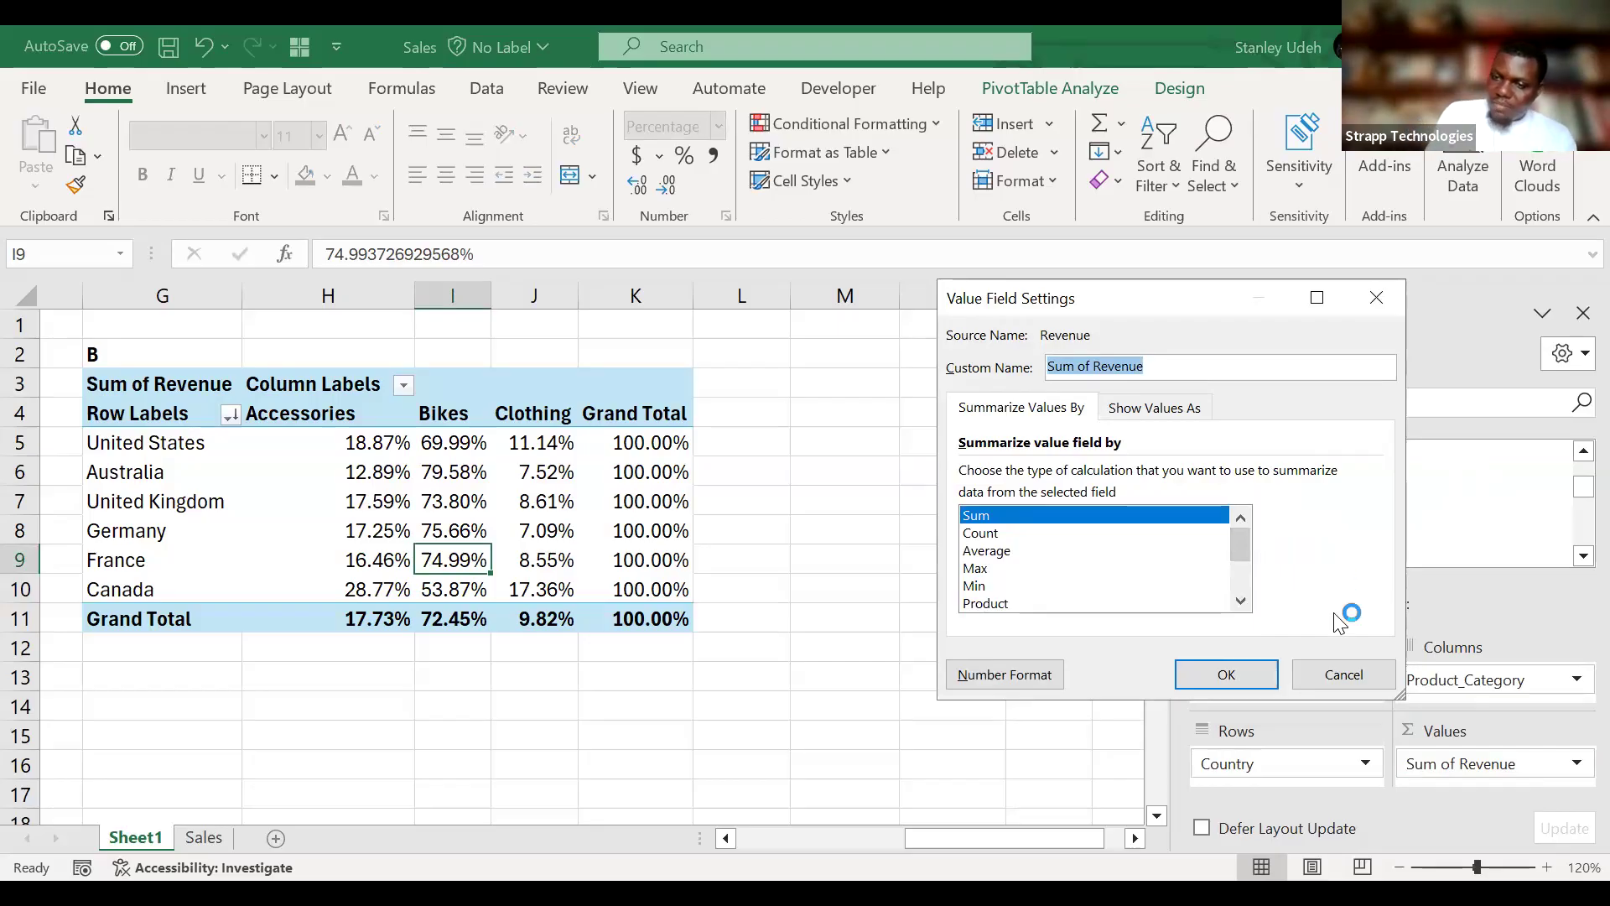
pyautogui.click(1344, 673)
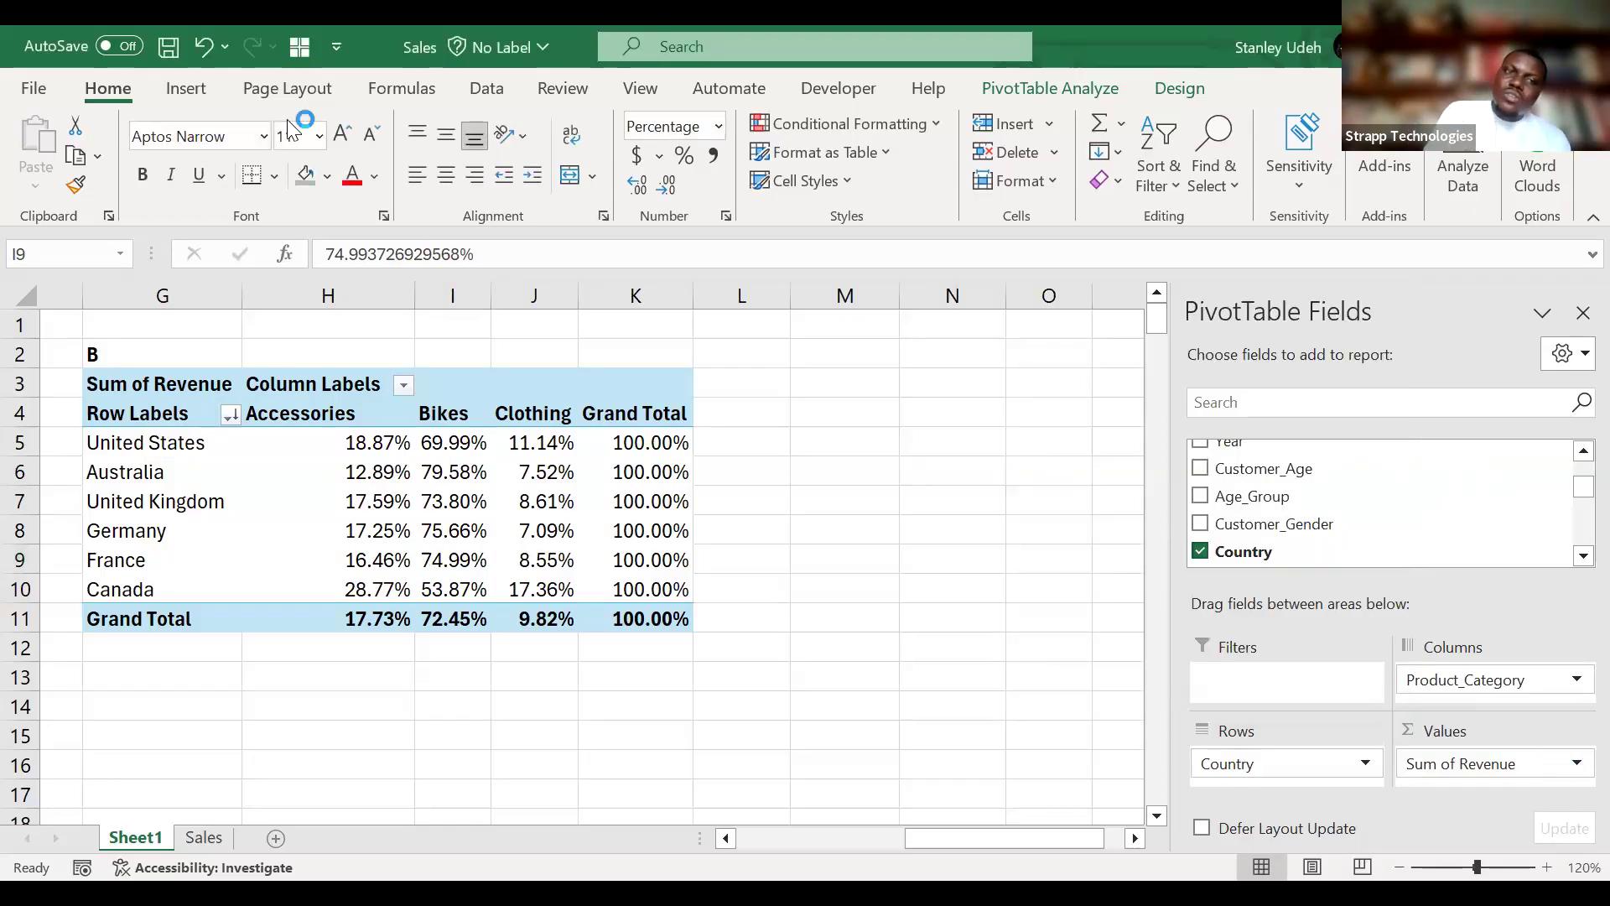
# Undo the percentage displays in PivotTable B to restore the dollar revenue amounts.
pyautogui.hotkey('ctrl', 'z')
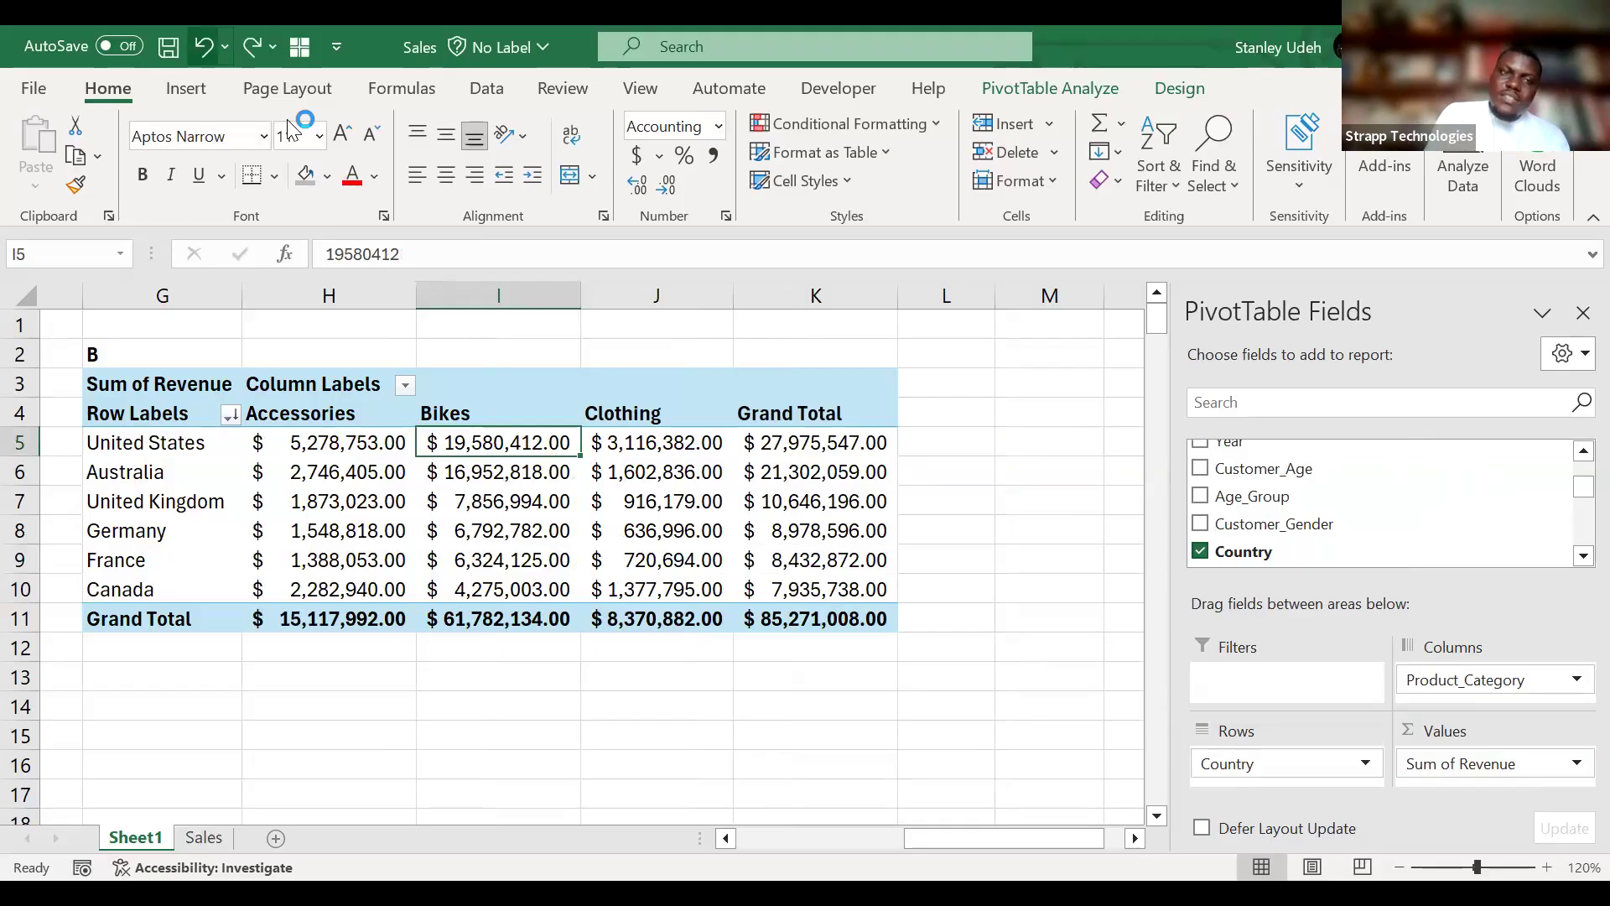
pyautogui.hotkey('ctrl', 'y')
pyautogui.hotkey('ctrl', 'z')
pyautogui.click(638, 559)
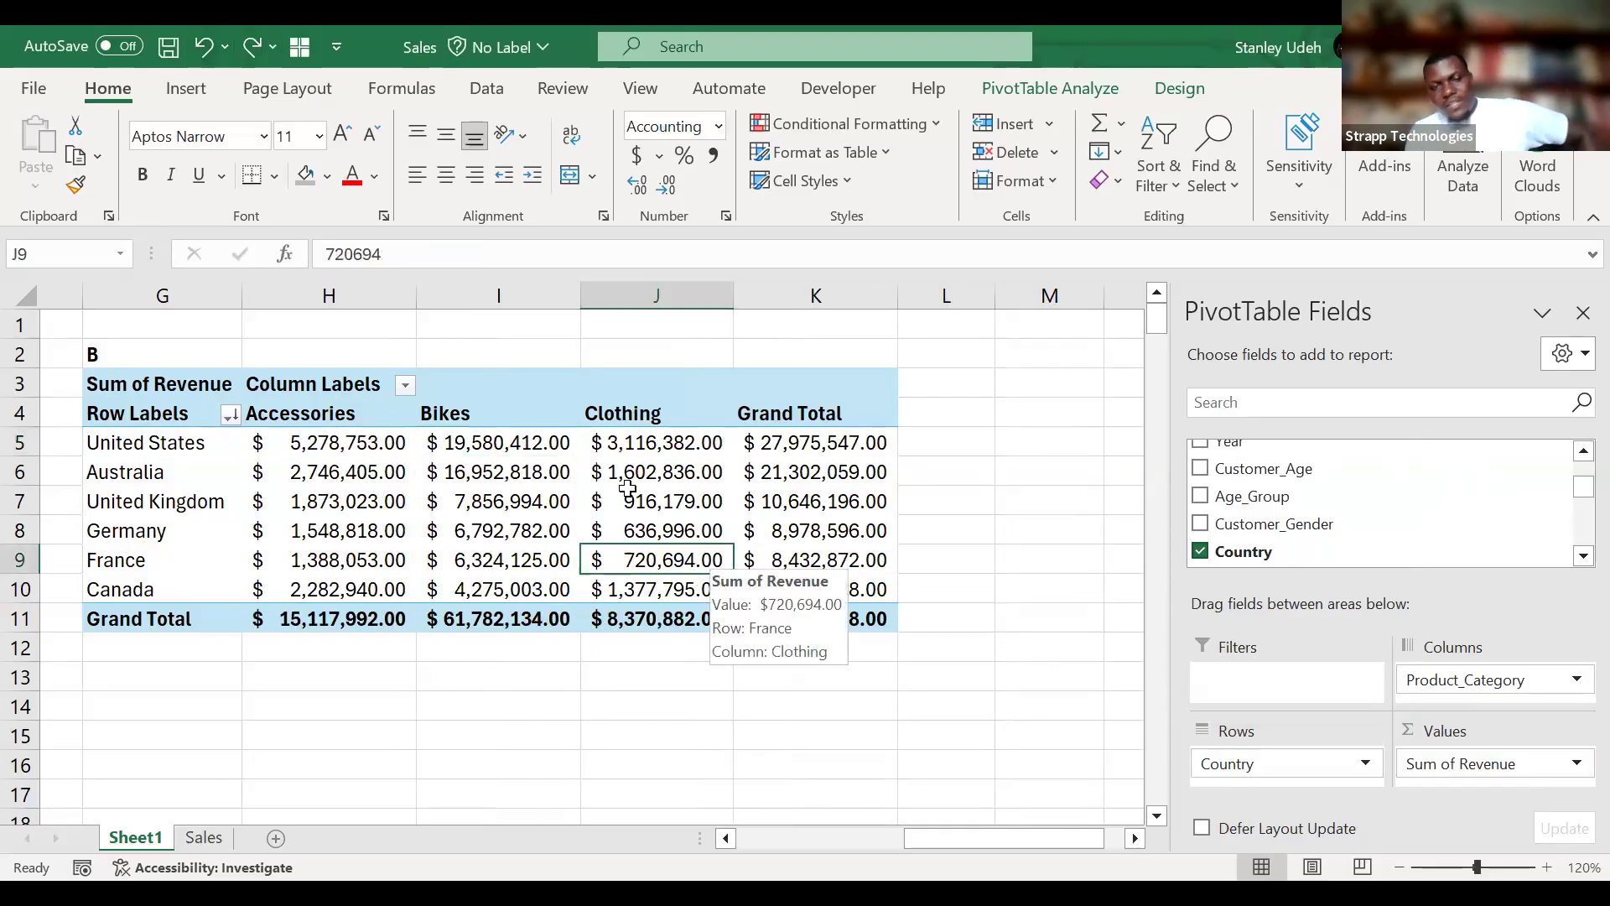
# Review the Sum, Count, Average, Max, Min and other summary functions in PivotTable B's Sum of Revenue value field settings, keeping Sum selected.
pyautogui.click(1576, 764)
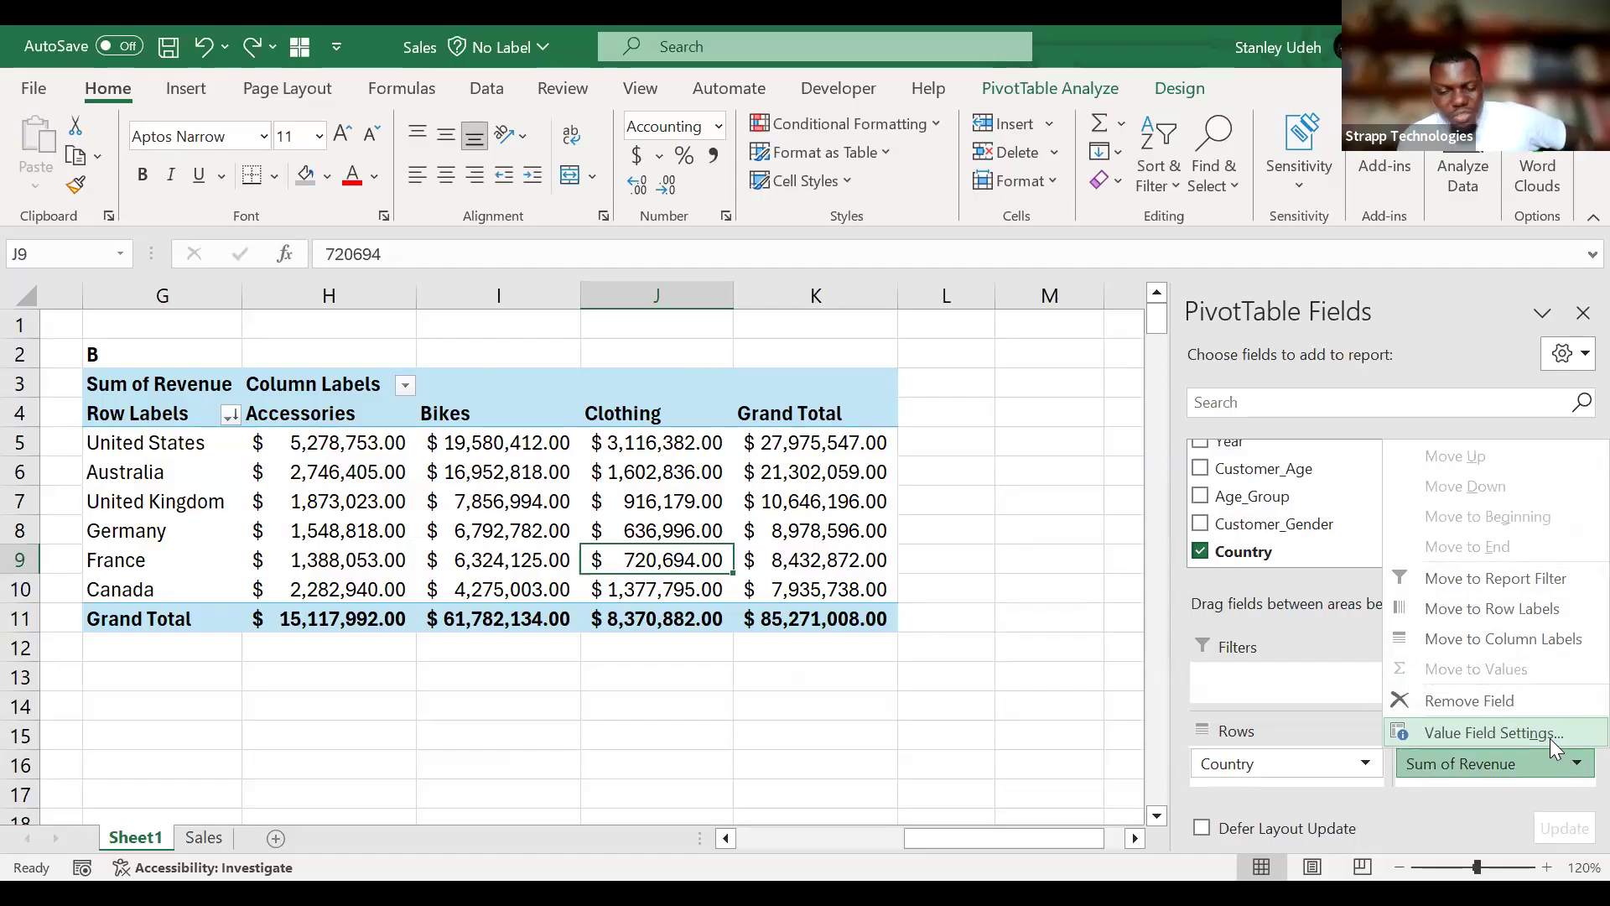
pyautogui.click(1550, 733)
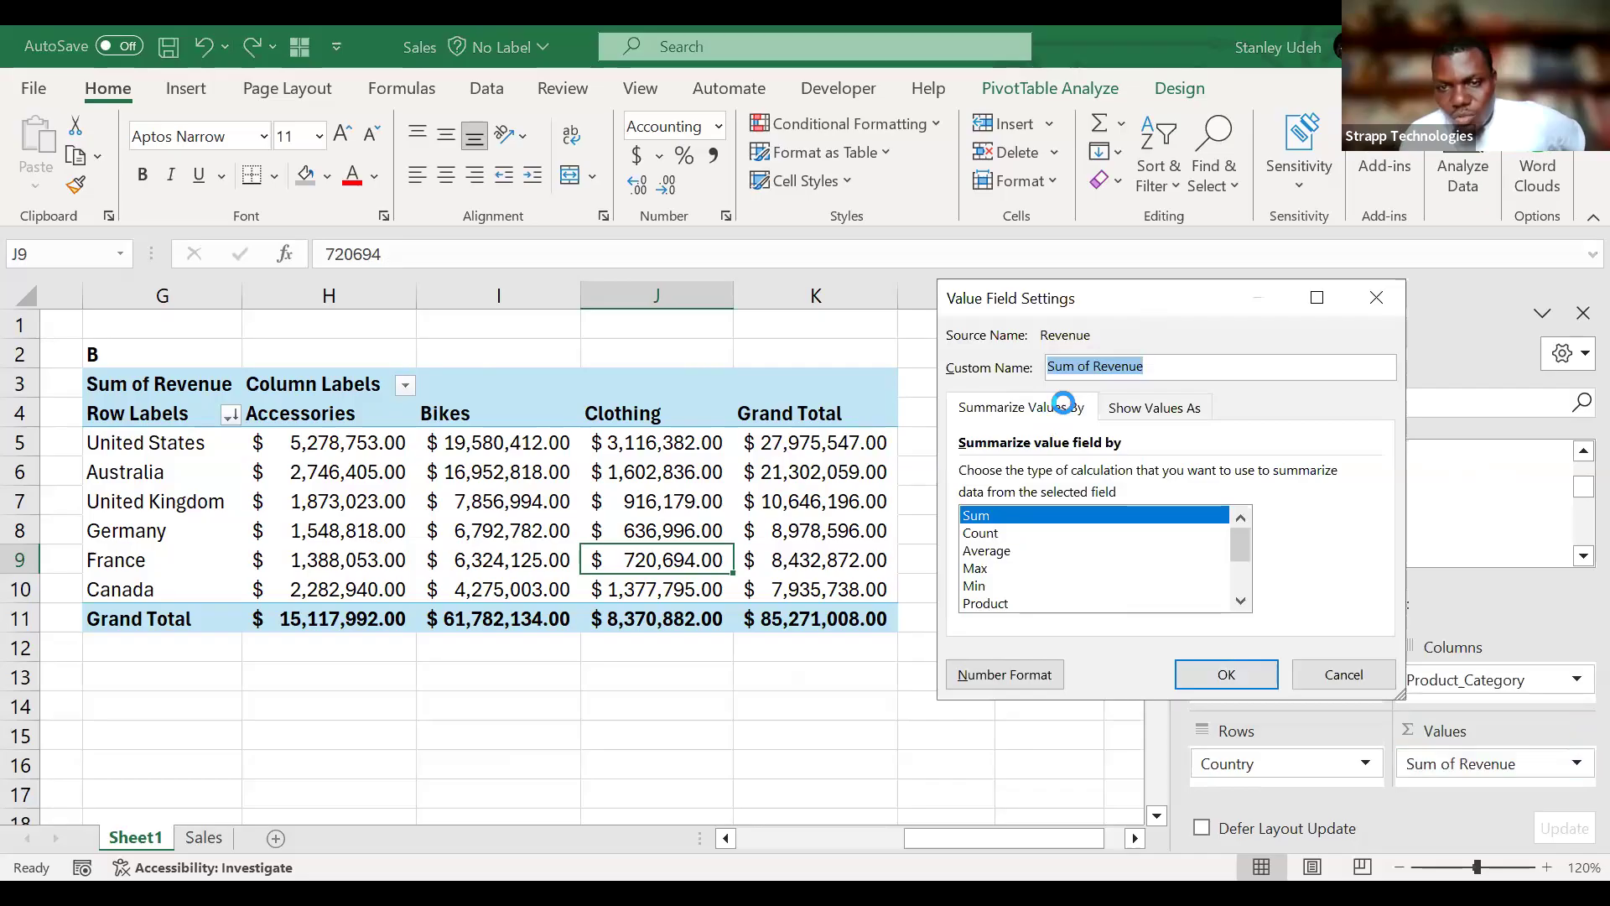
pyautogui.click(1050, 402)
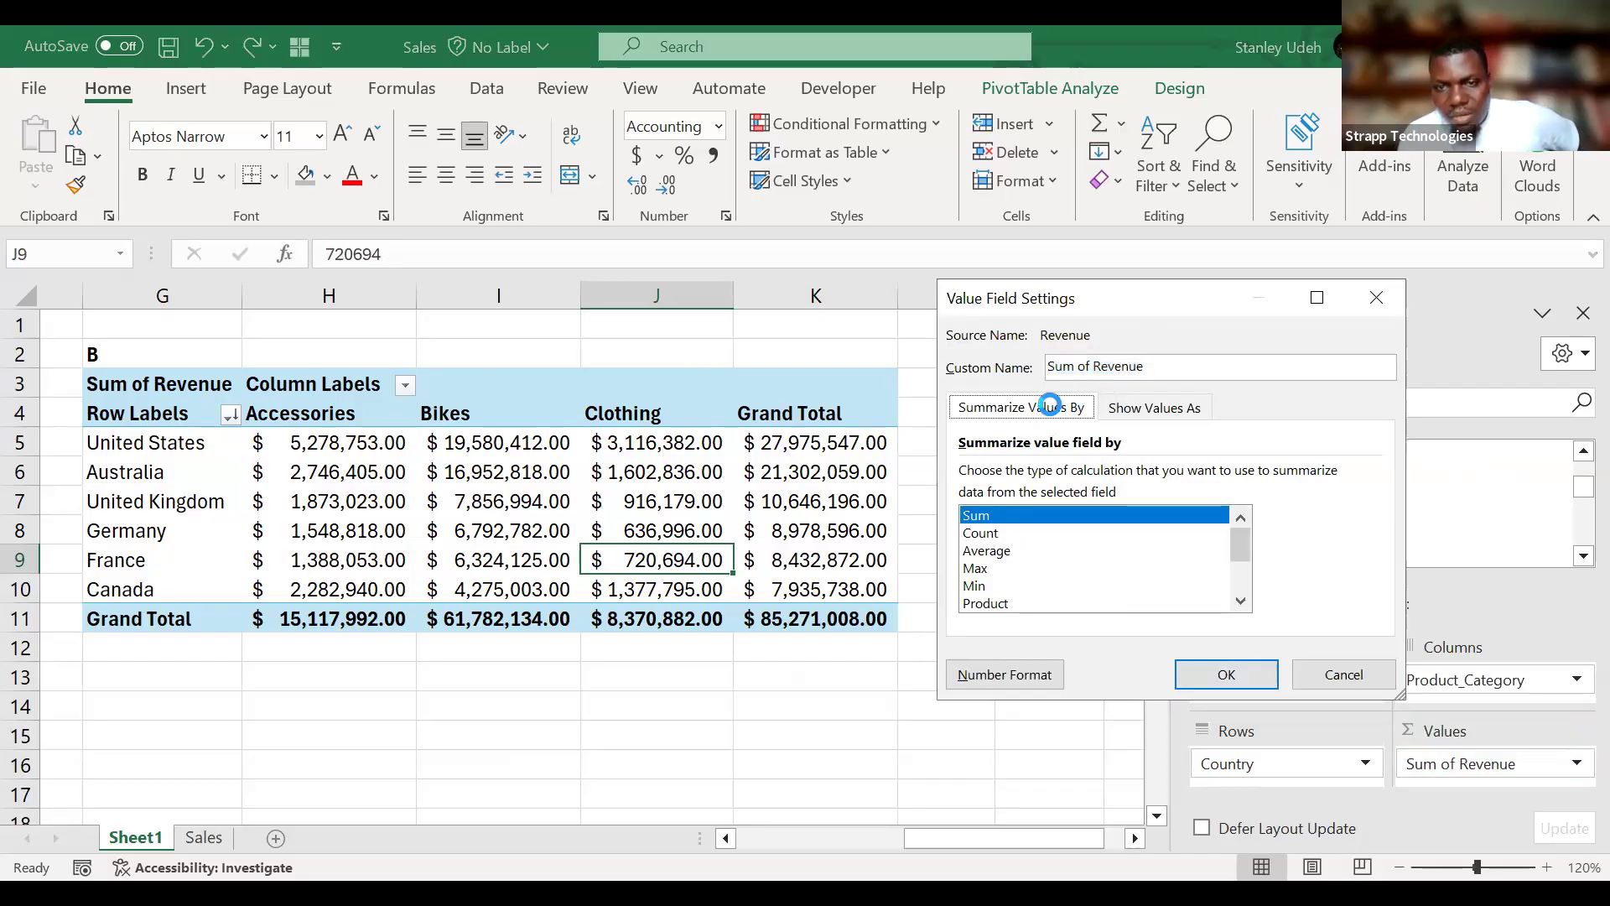
pyautogui.click(1128, 410)
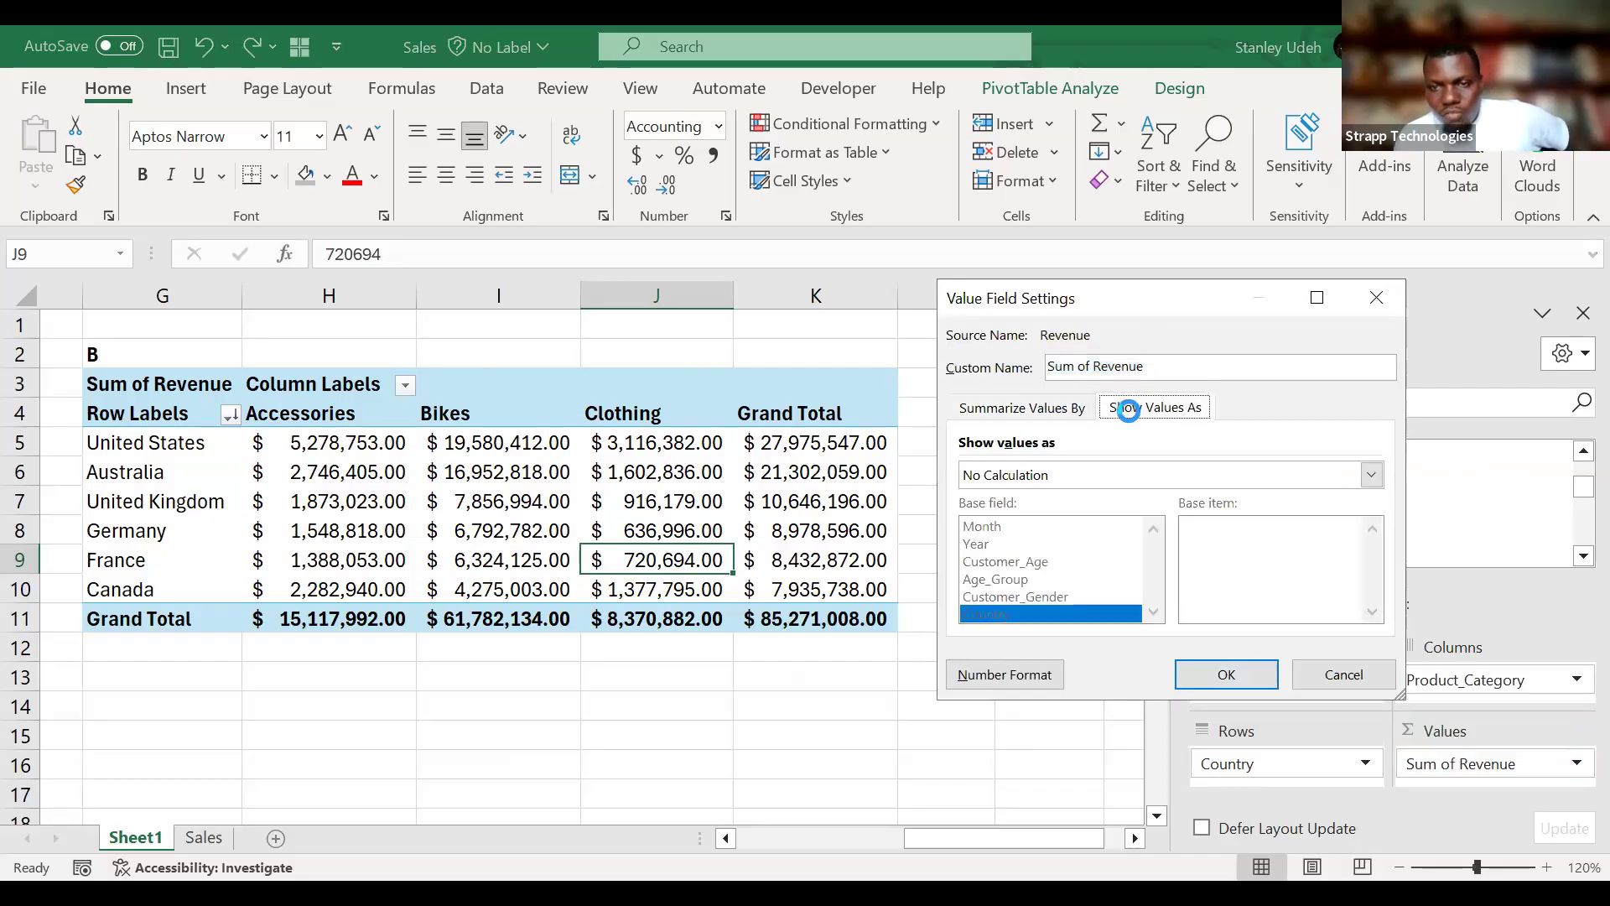
pyautogui.click(1069, 409)
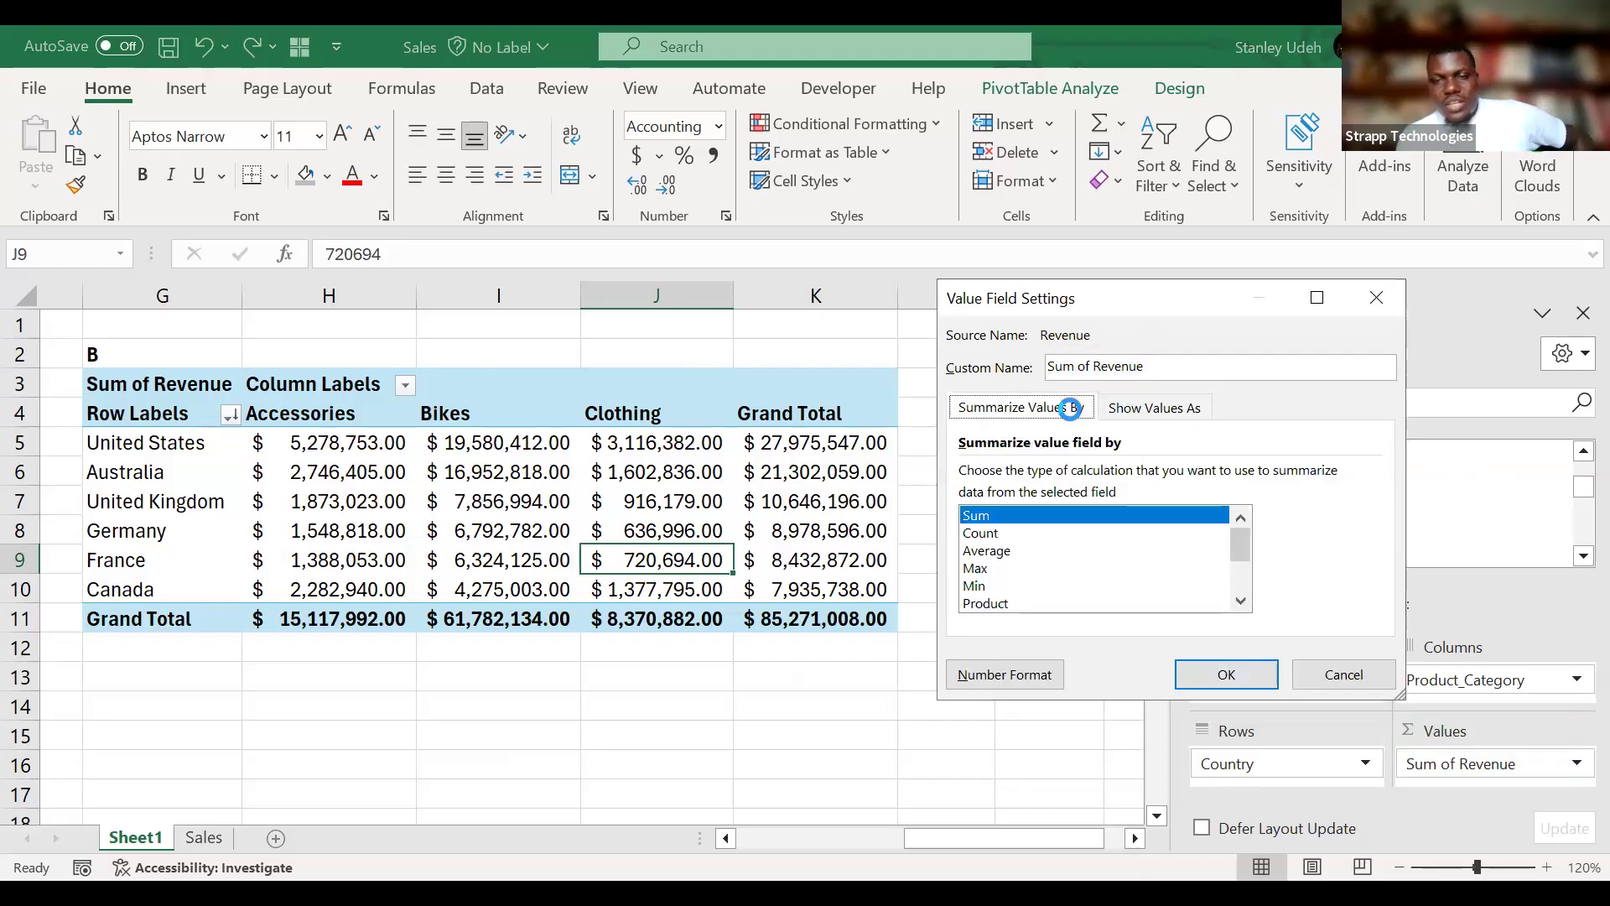
pyautogui.click(990, 534)
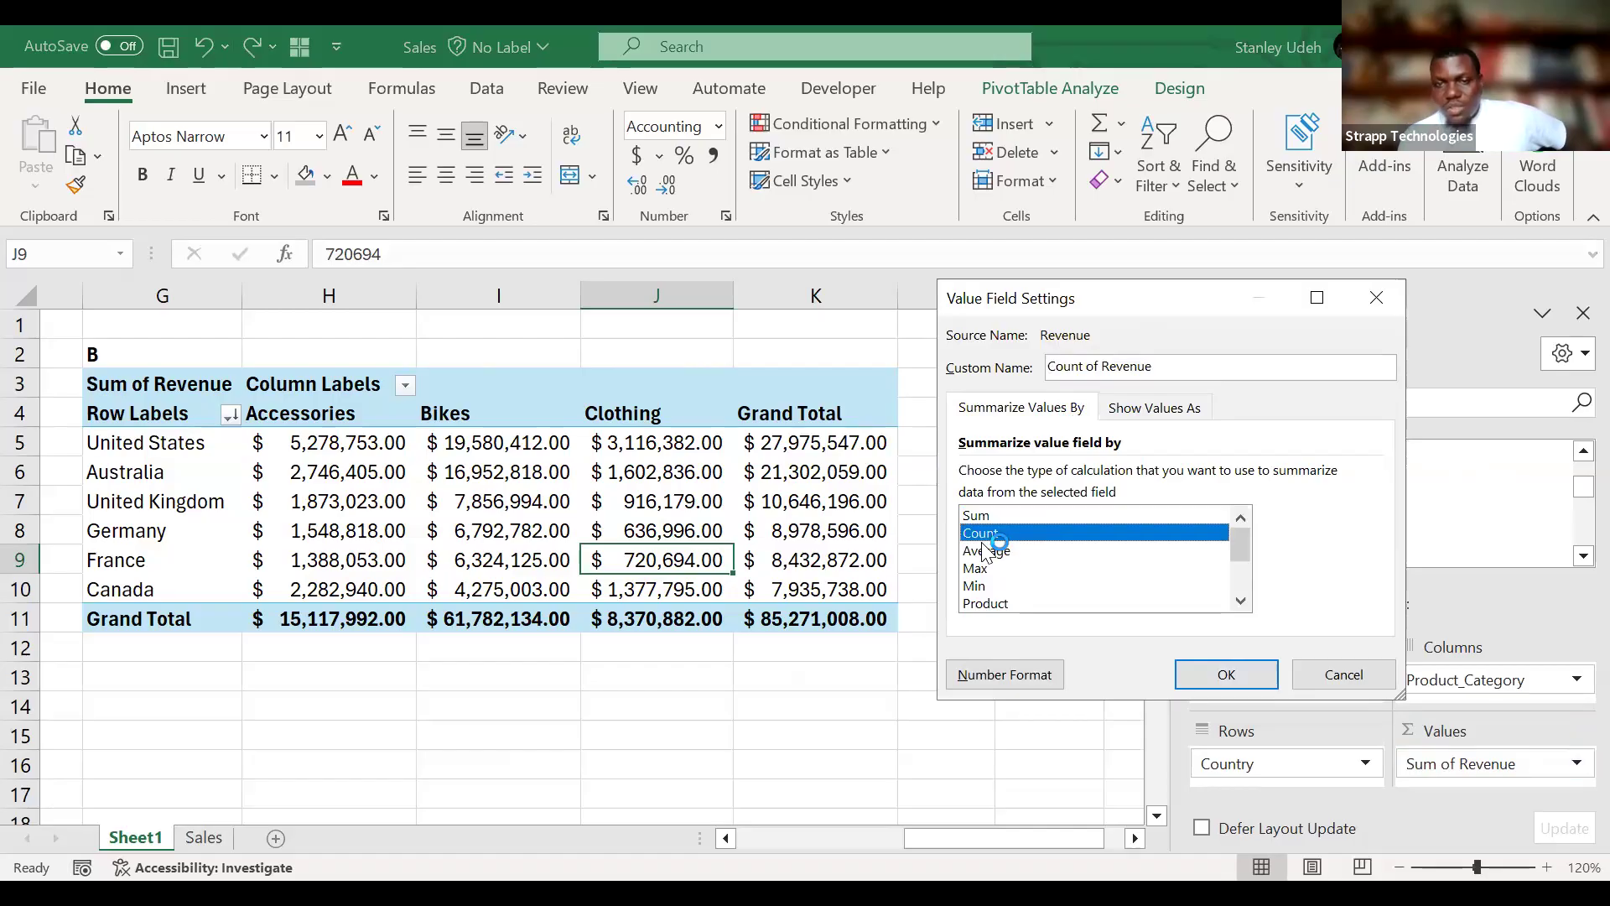
pyautogui.click(990, 551)
pyautogui.click(980, 585)
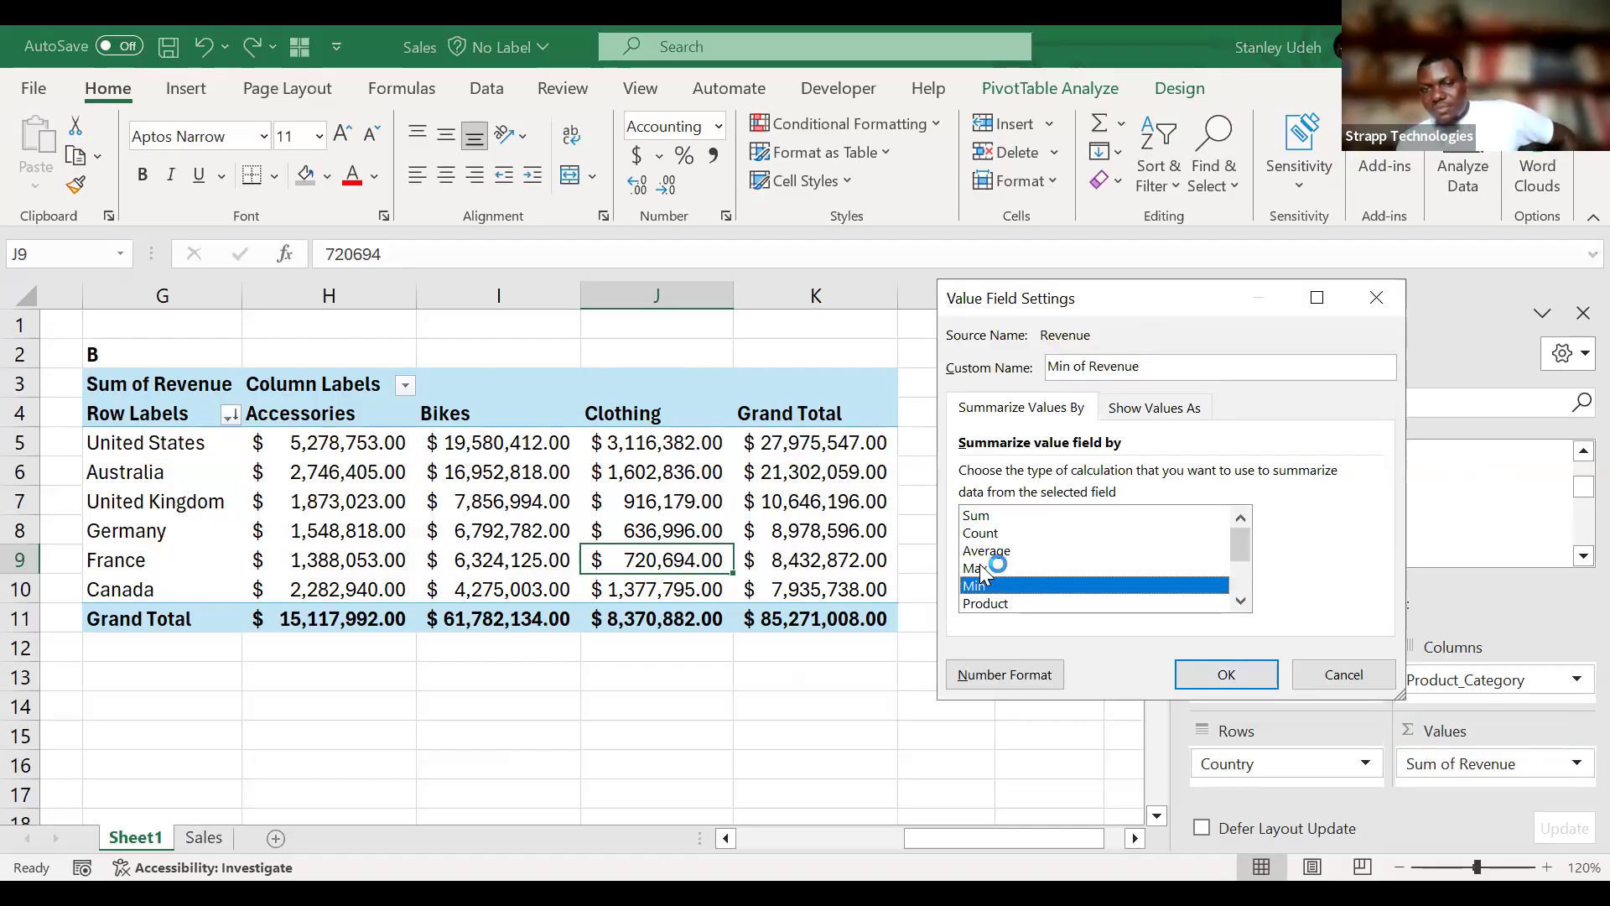
pyautogui.click(983, 569)
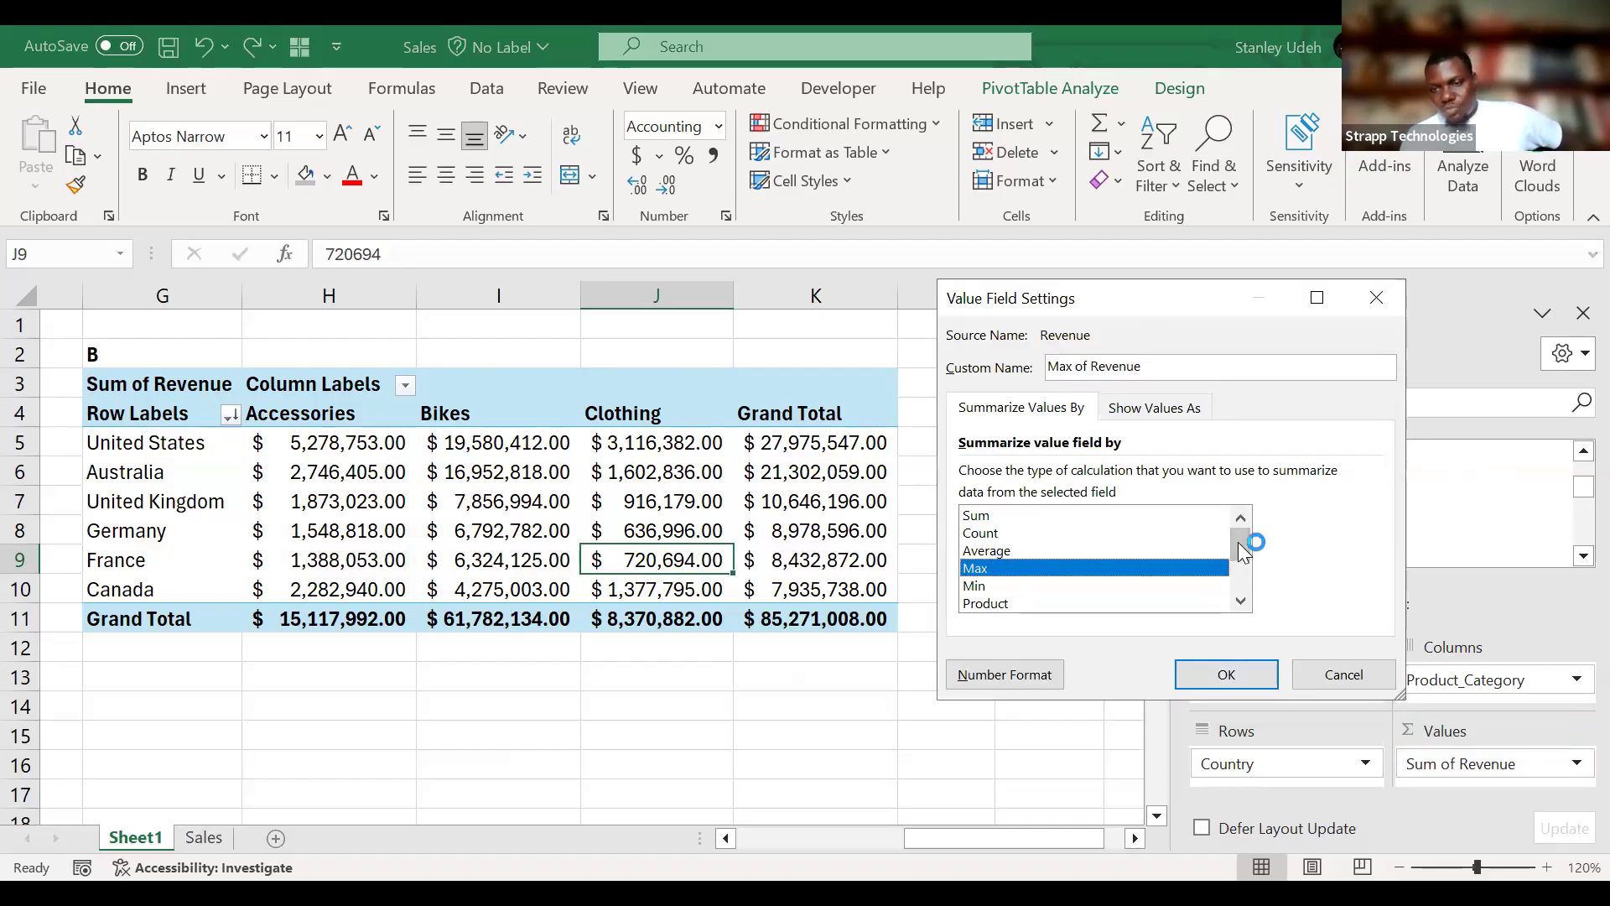
pyautogui.scroll(-2, 1238, 576)
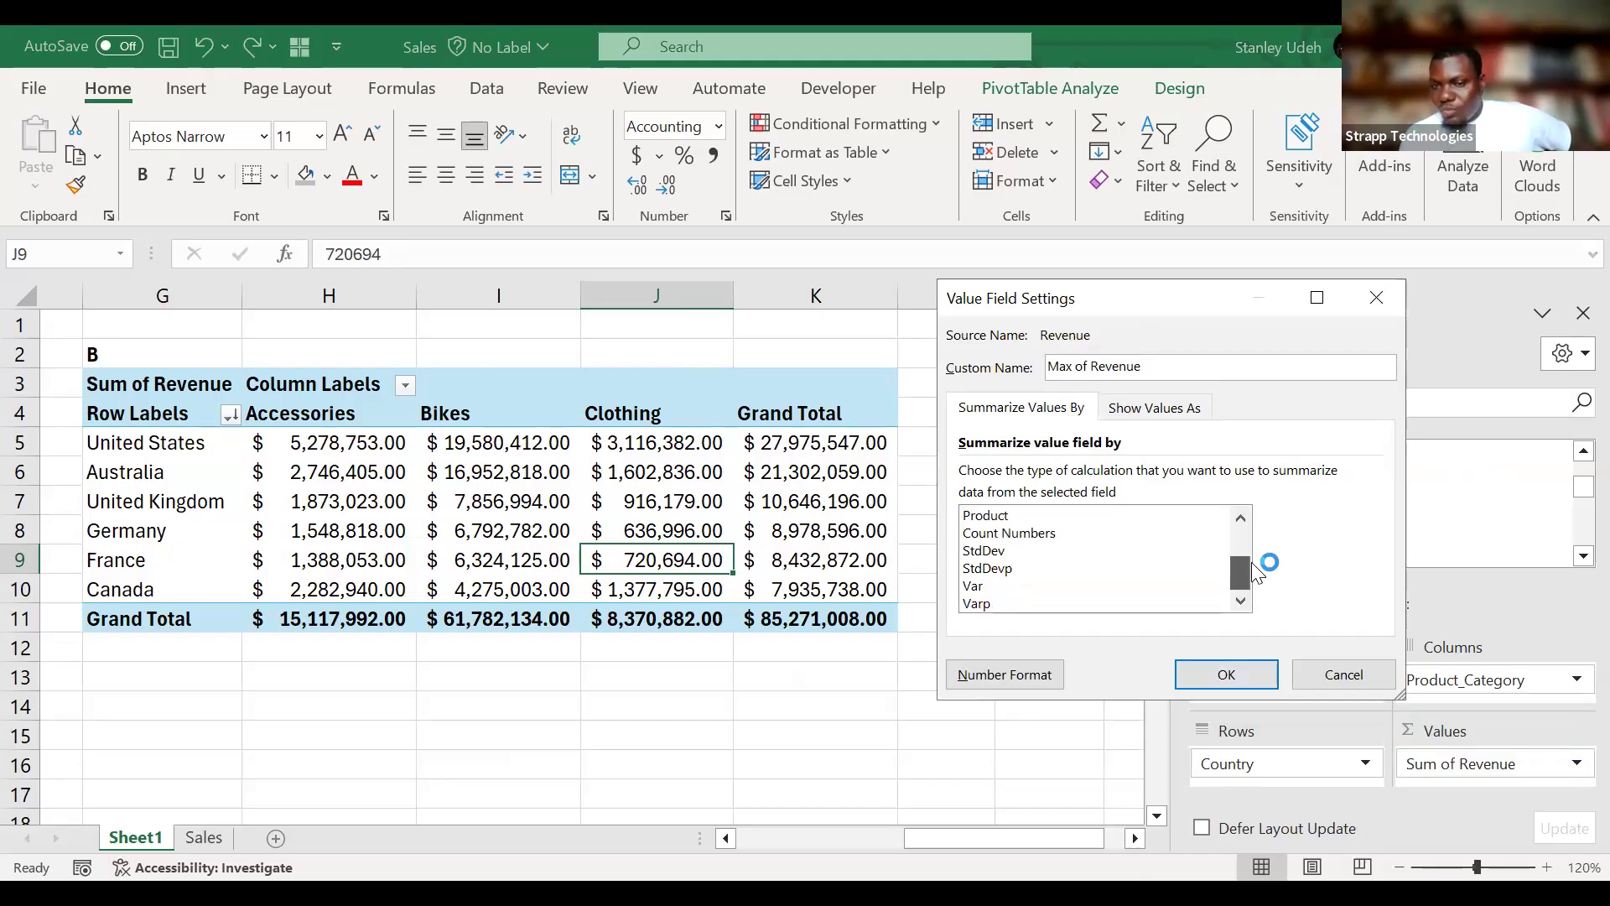
pyautogui.scroll(2, 1248, 558)
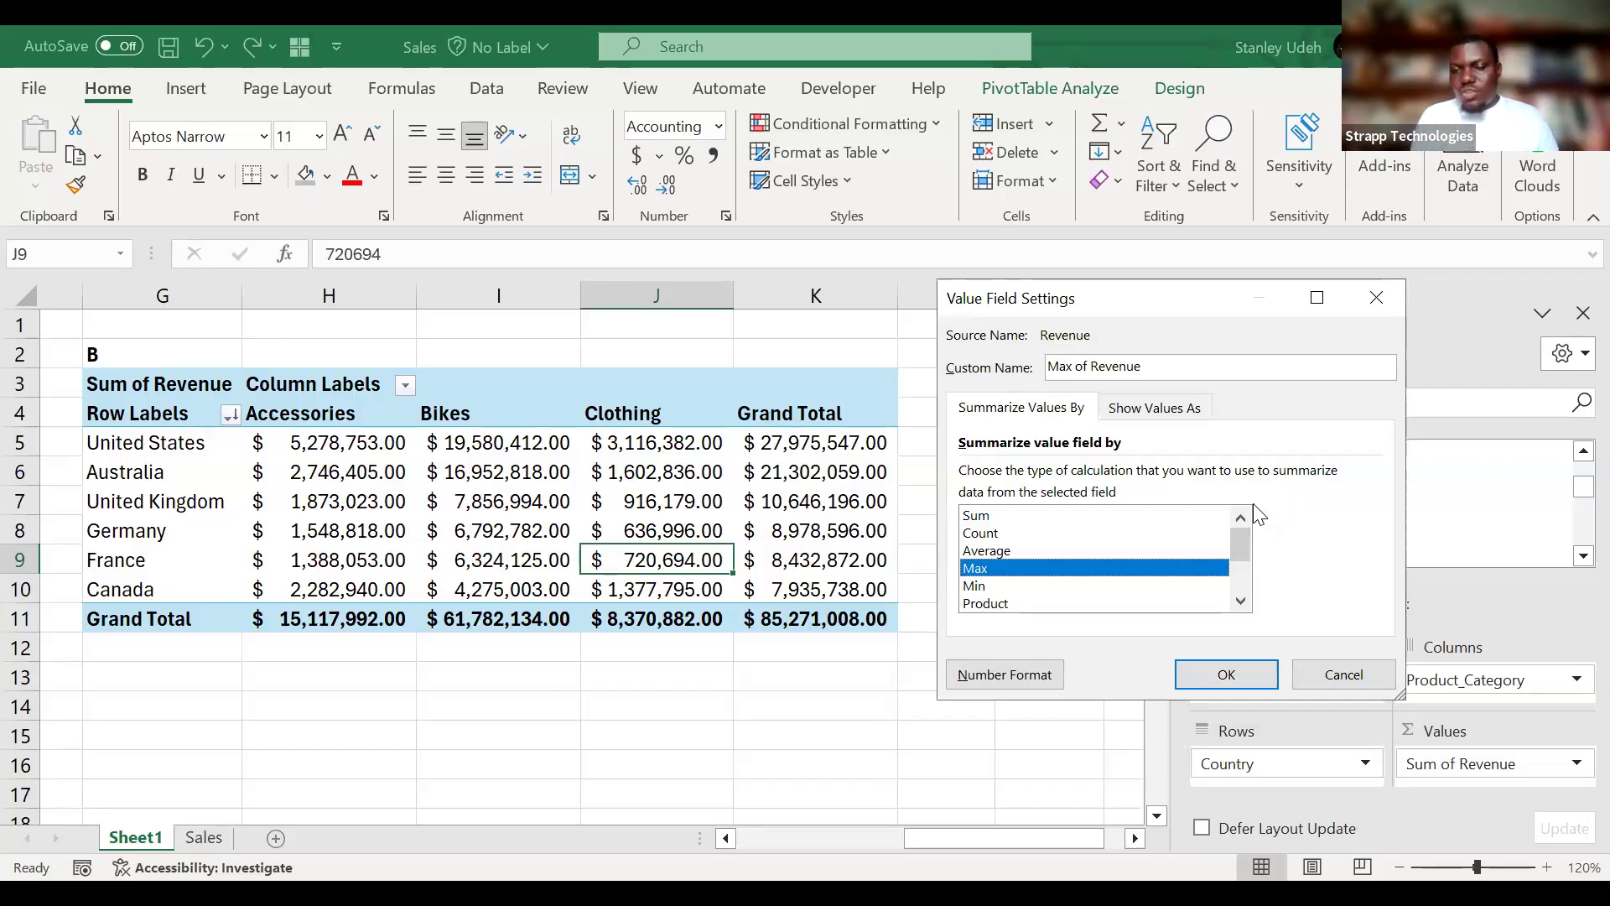
pyautogui.click(1018, 520)
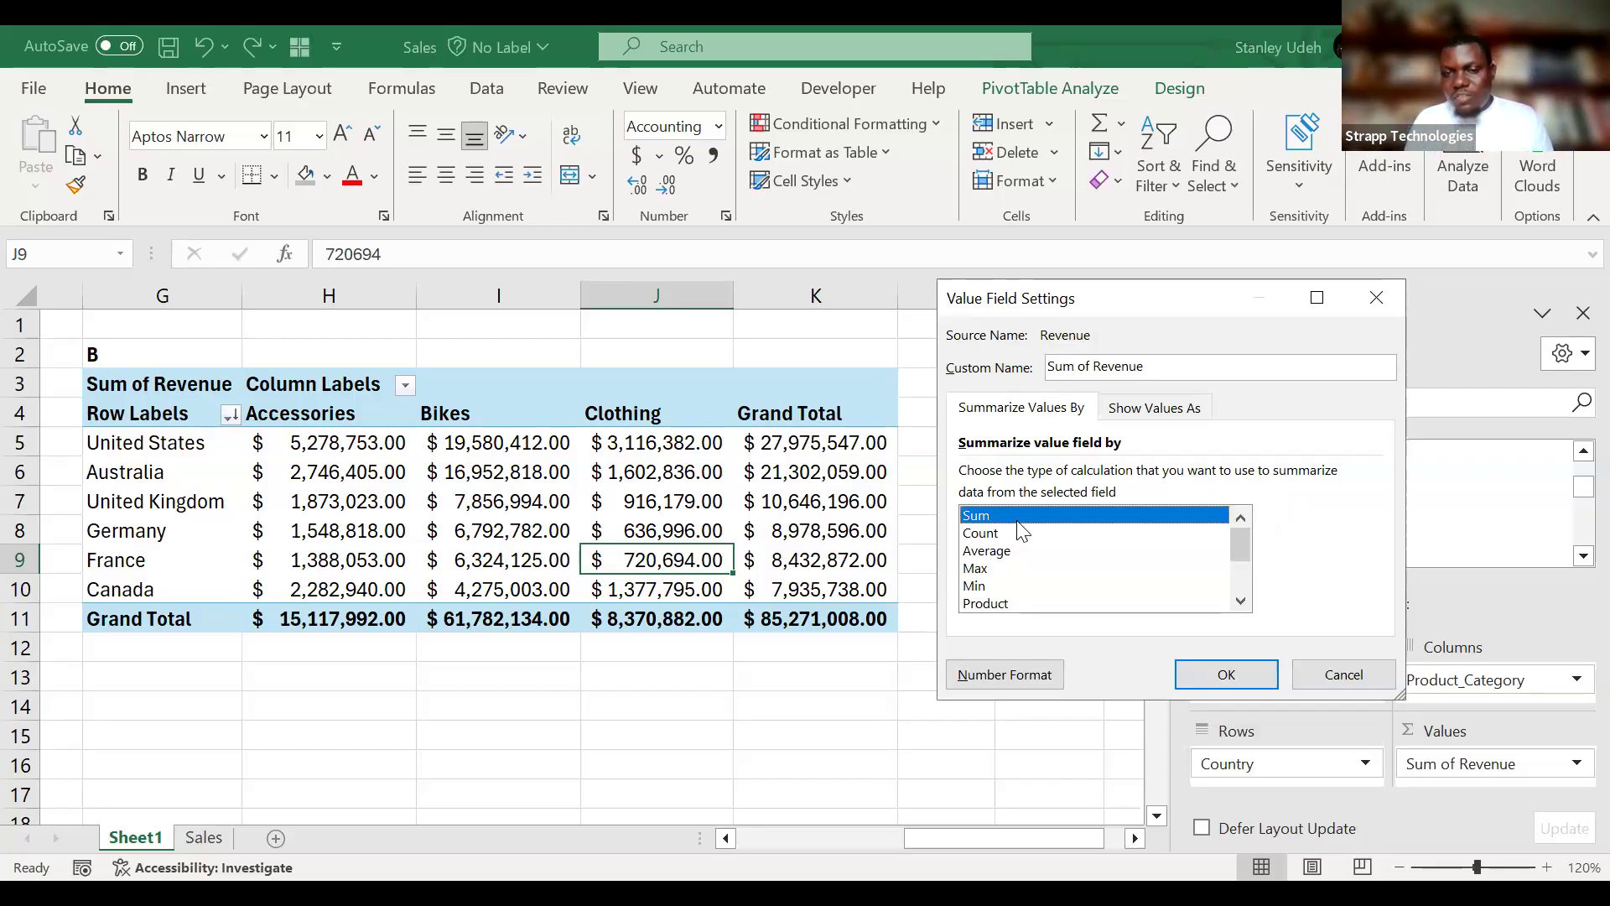
# Compare the Show Values As options for Sum of Revenue and apply % of Row Total to PivotTable B.
pyautogui.click(1136, 422)
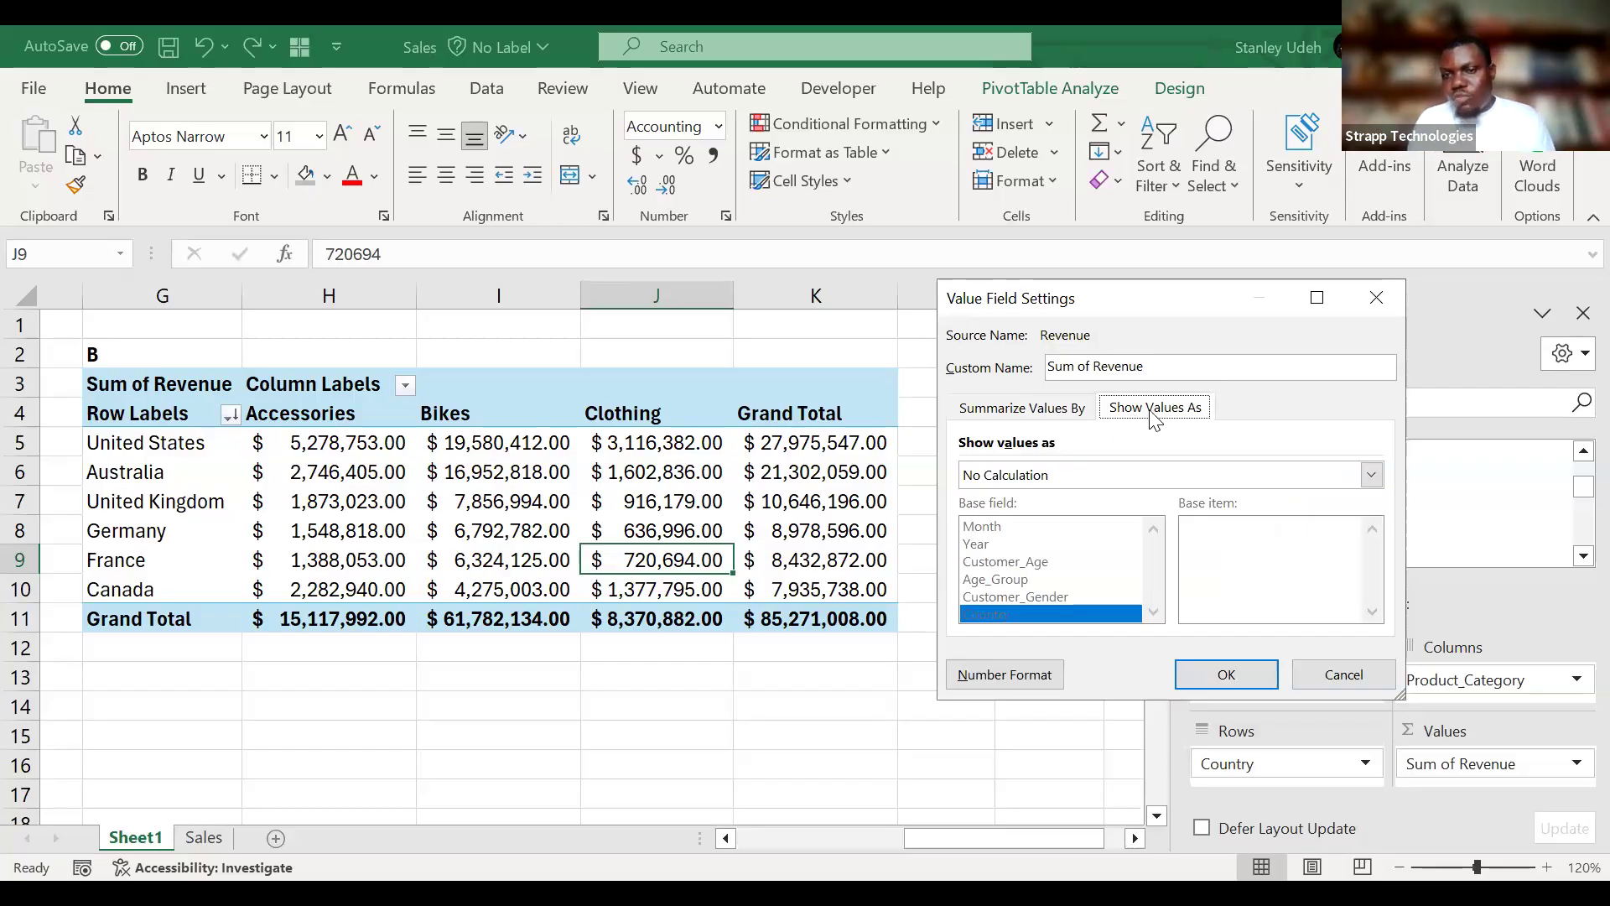
pyautogui.click(1033, 421)
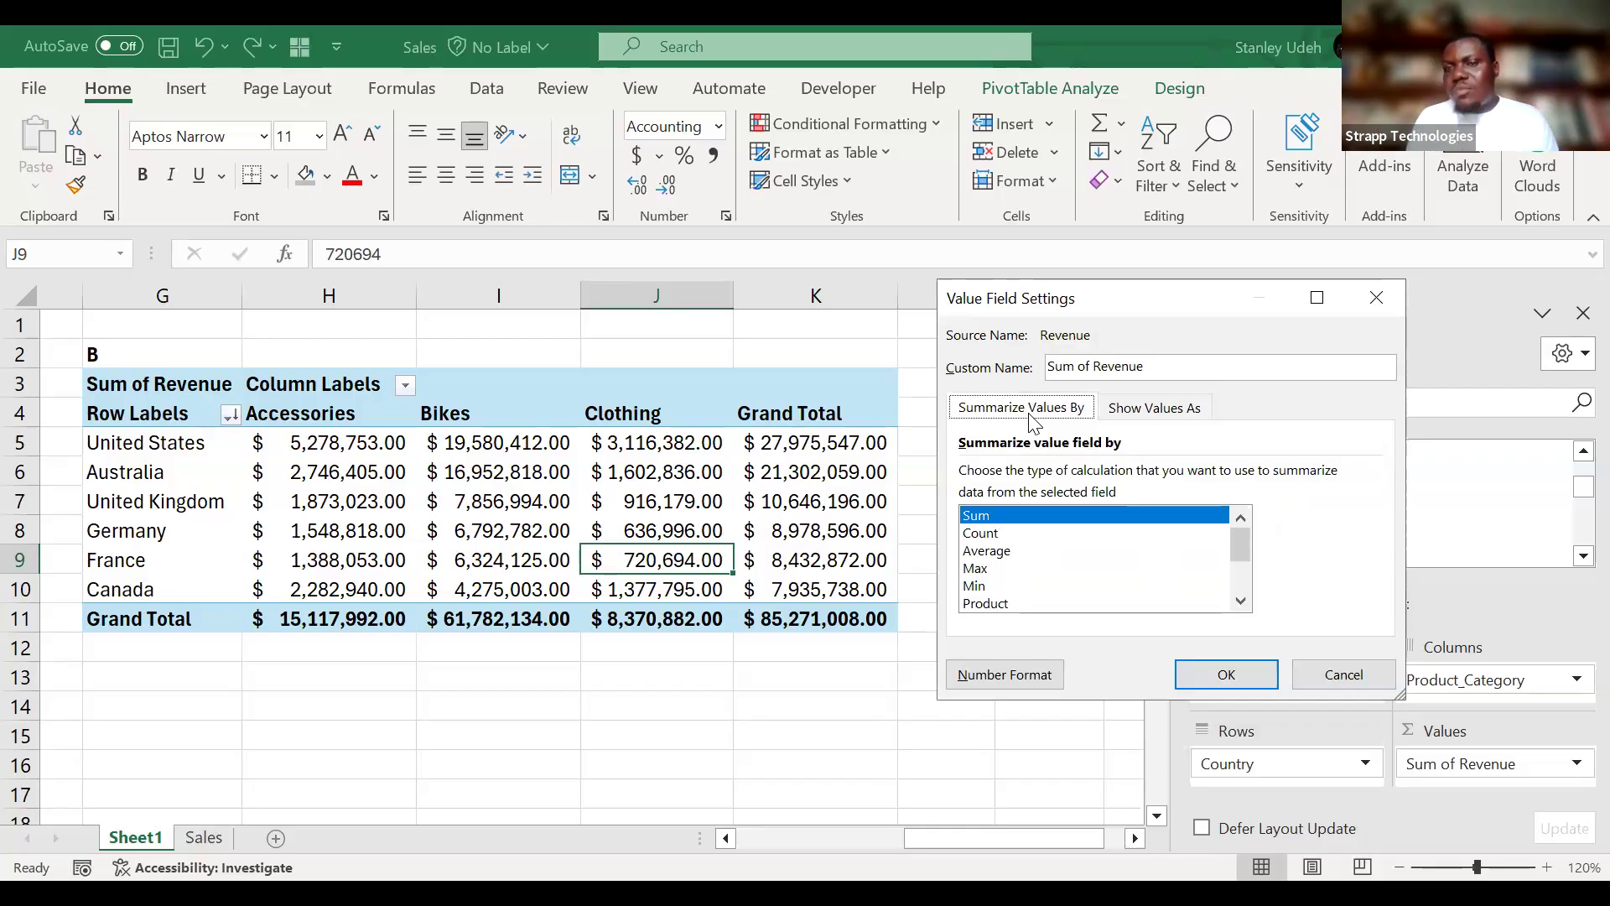
pyautogui.click(1197, 412)
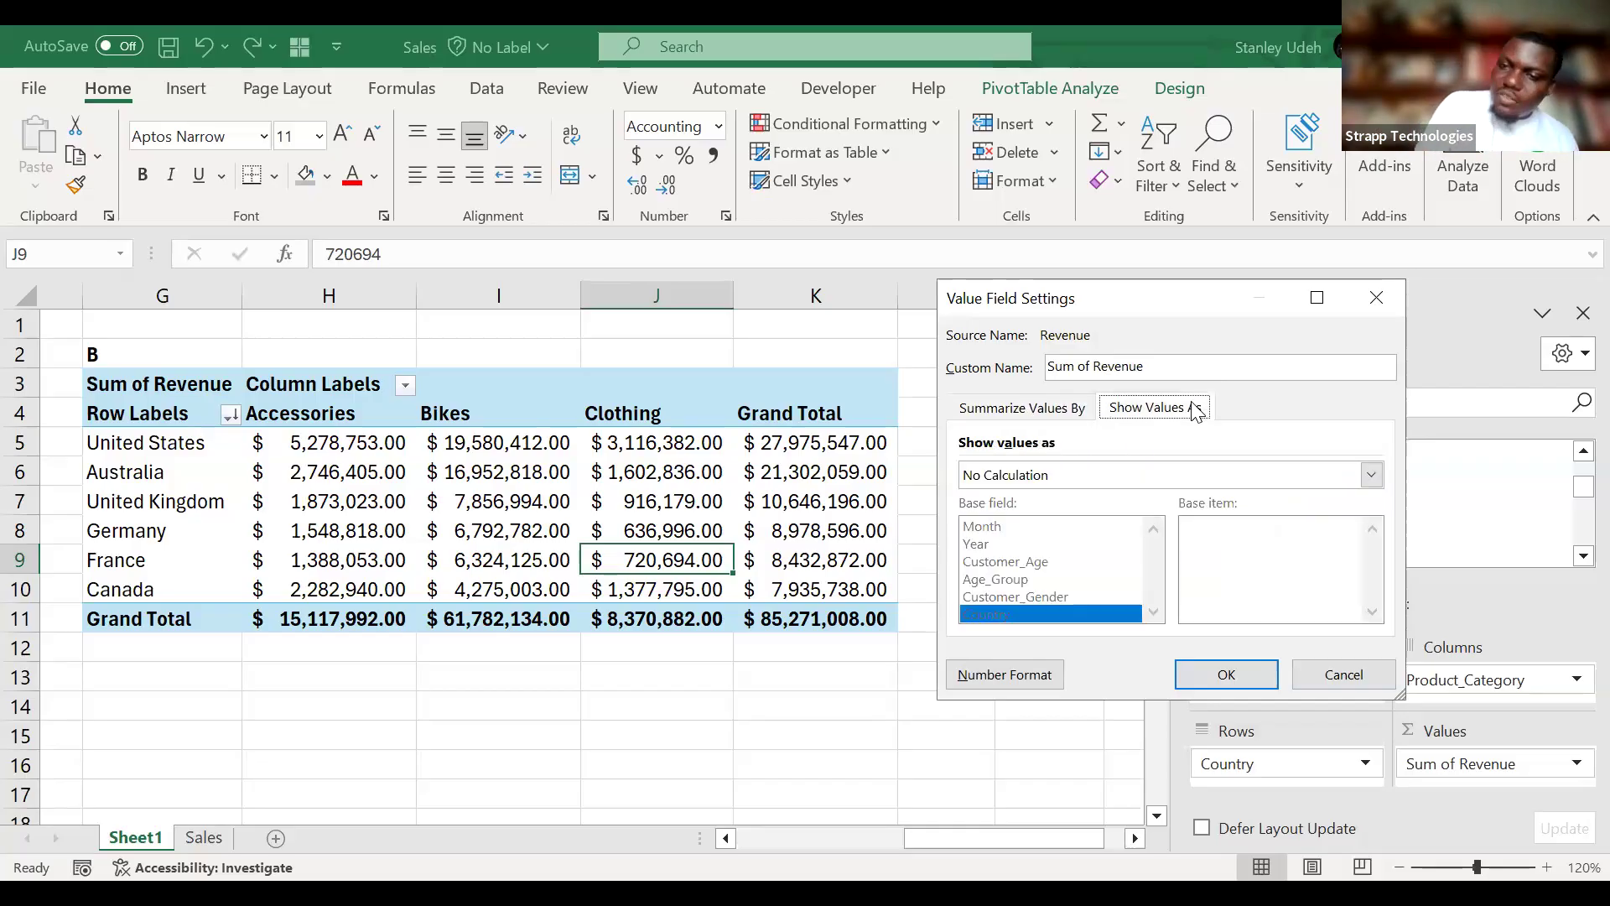
pyautogui.click(1144, 467)
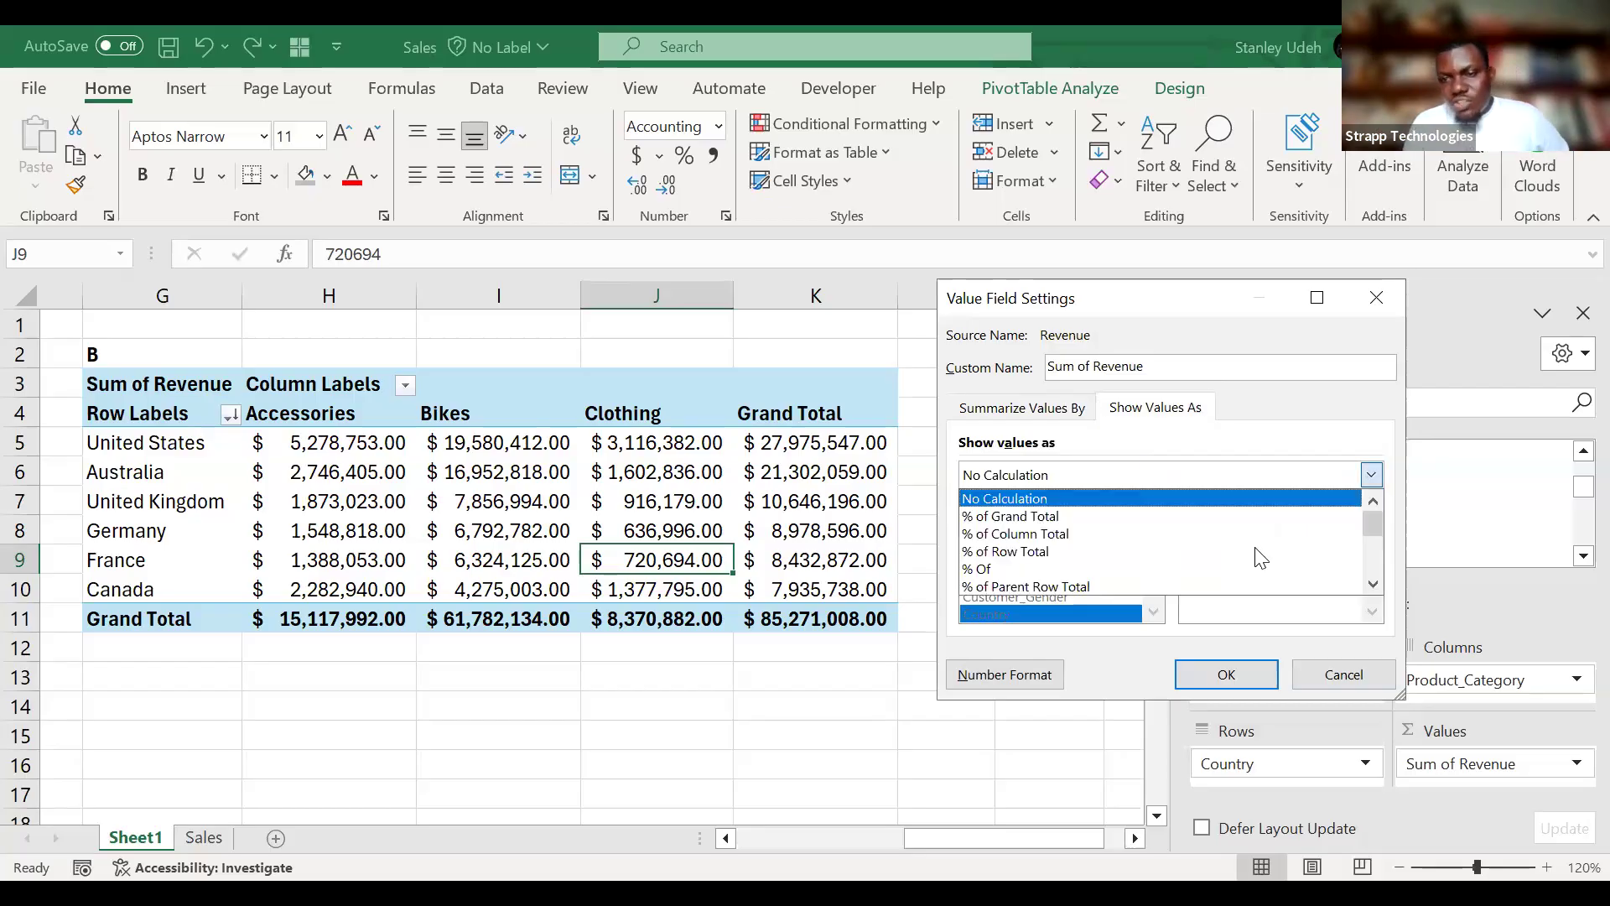
pyautogui.click(1094, 475)
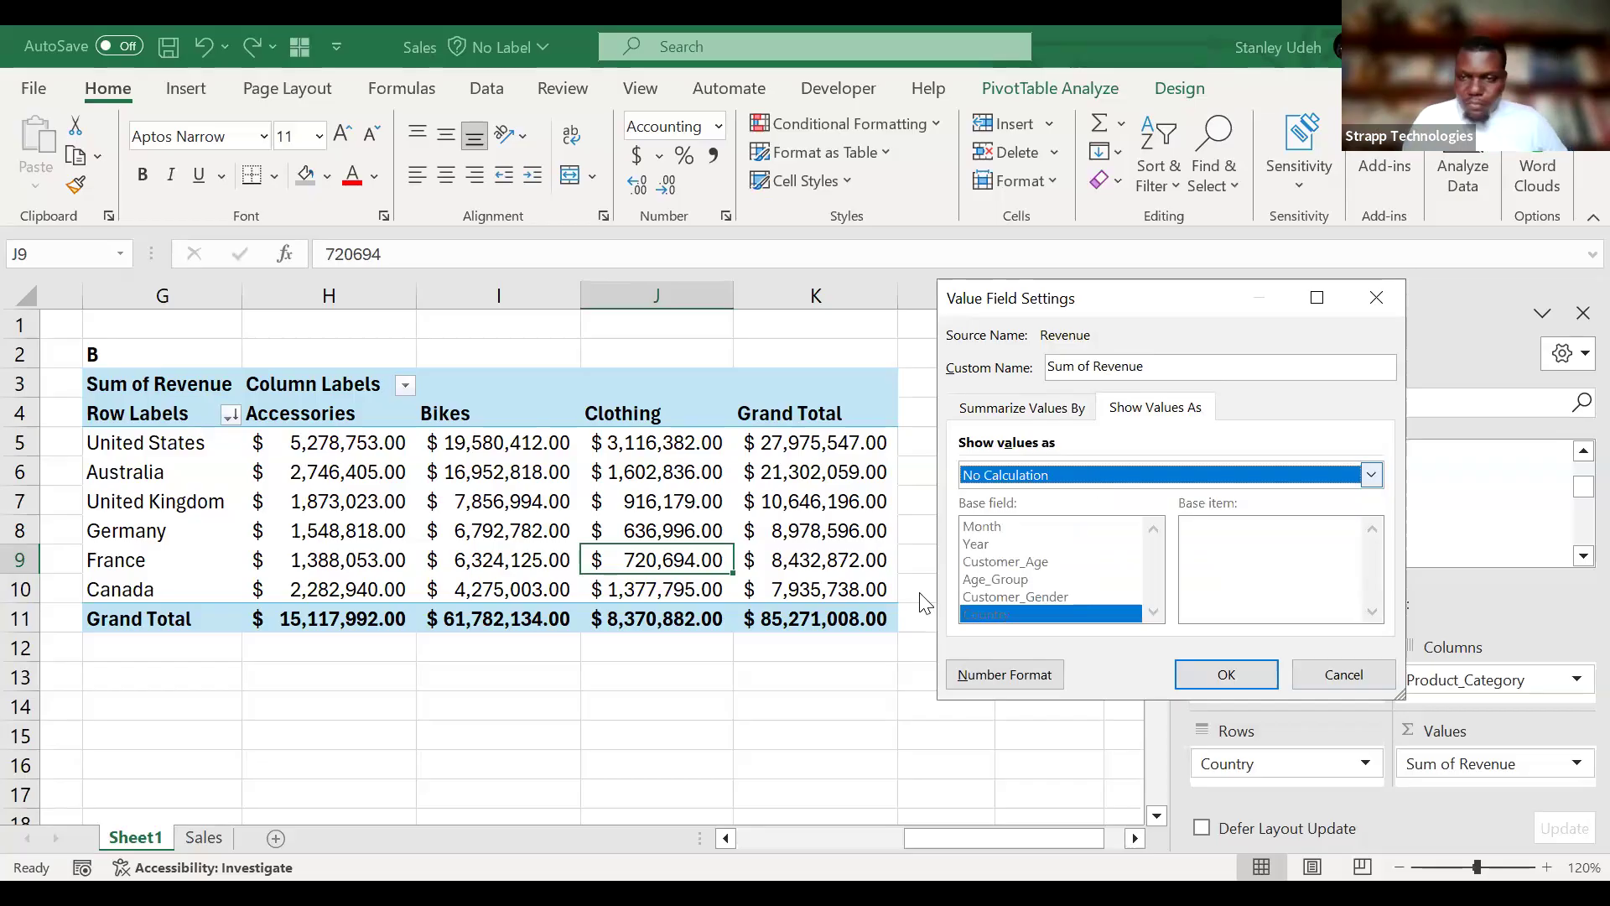
pyautogui.click(1208, 494)
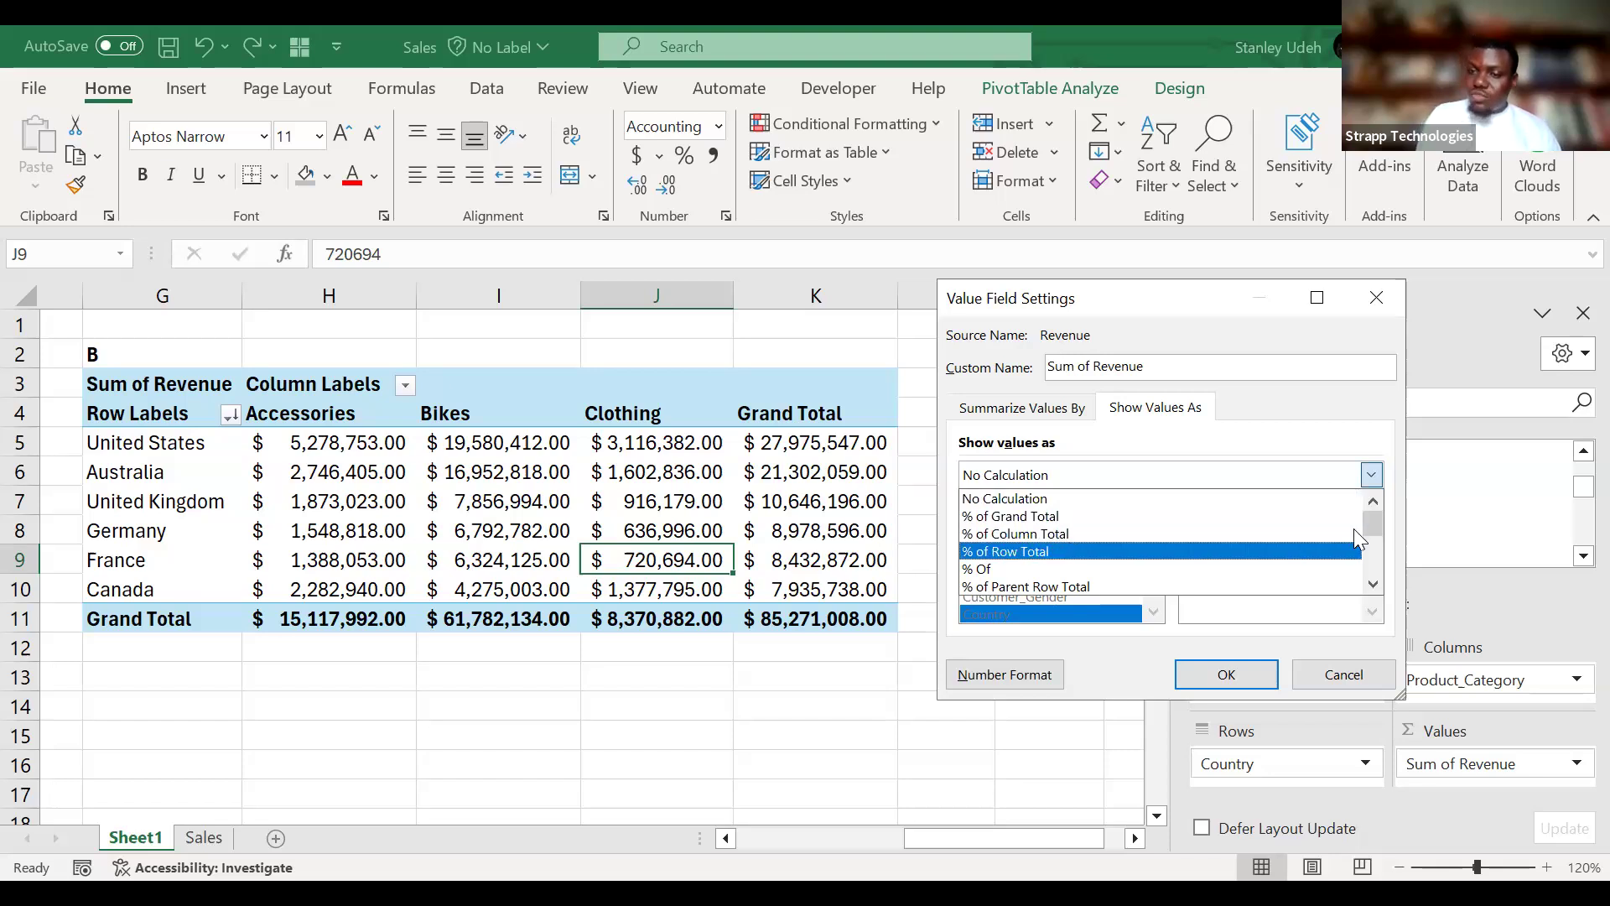
pyautogui.moveTo(1378, 523)
pyautogui.mouseDown()
pyautogui.moveTo(1372, 587)
pyautogui.moveTo(1388, 510)
pyautogui.mouseUp()
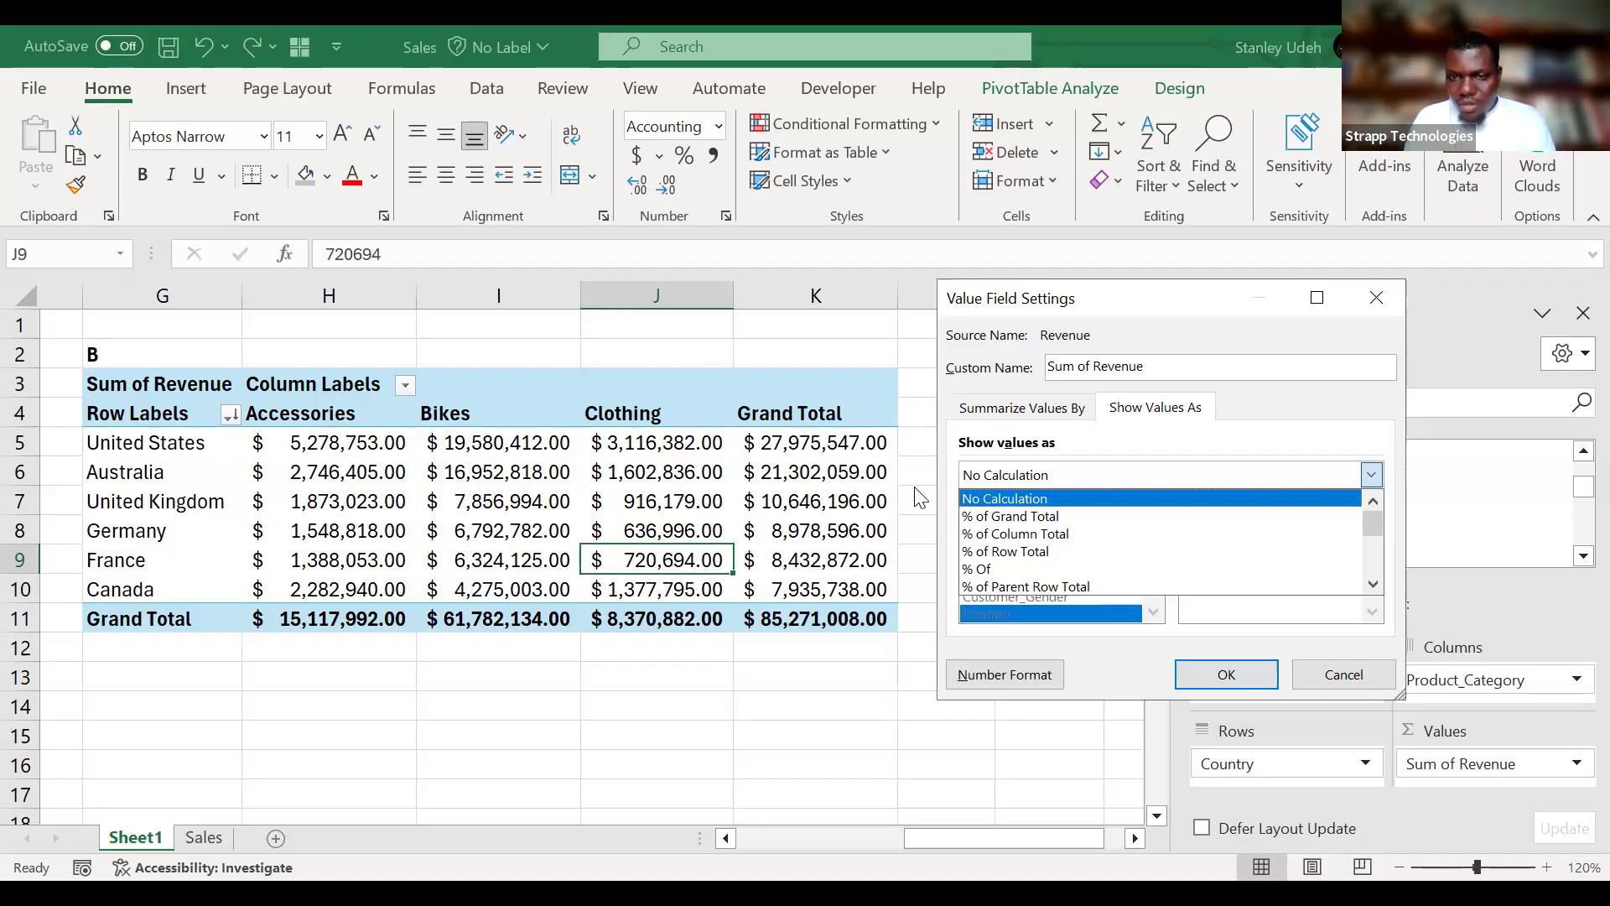
pyautogui.click(1037, 552)
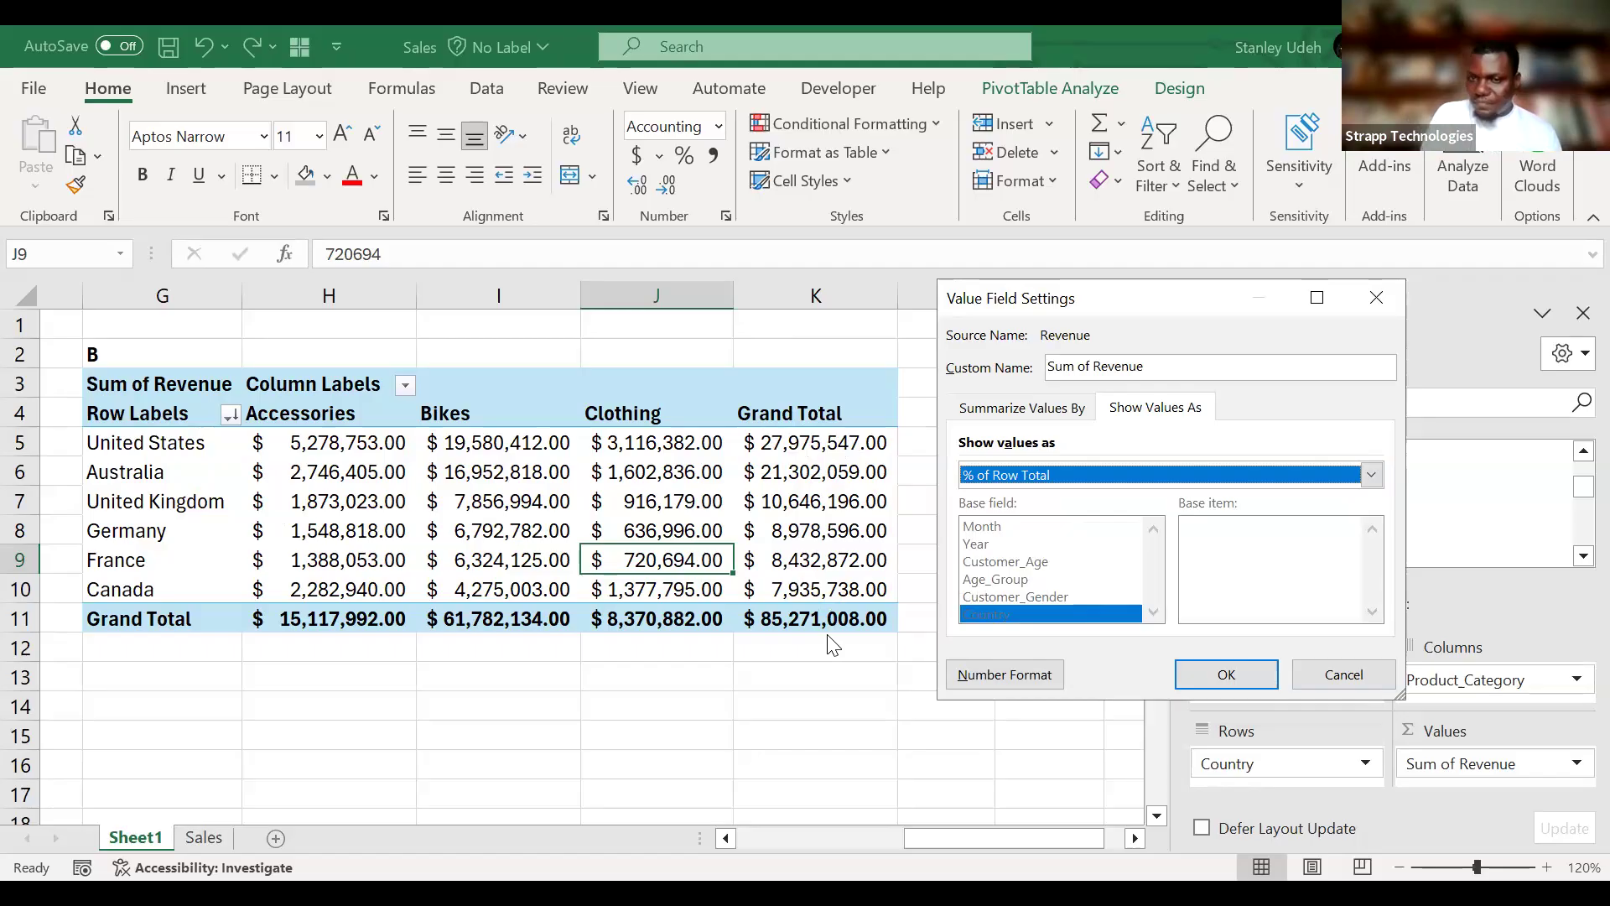
pyautogui.click(1256, 673)
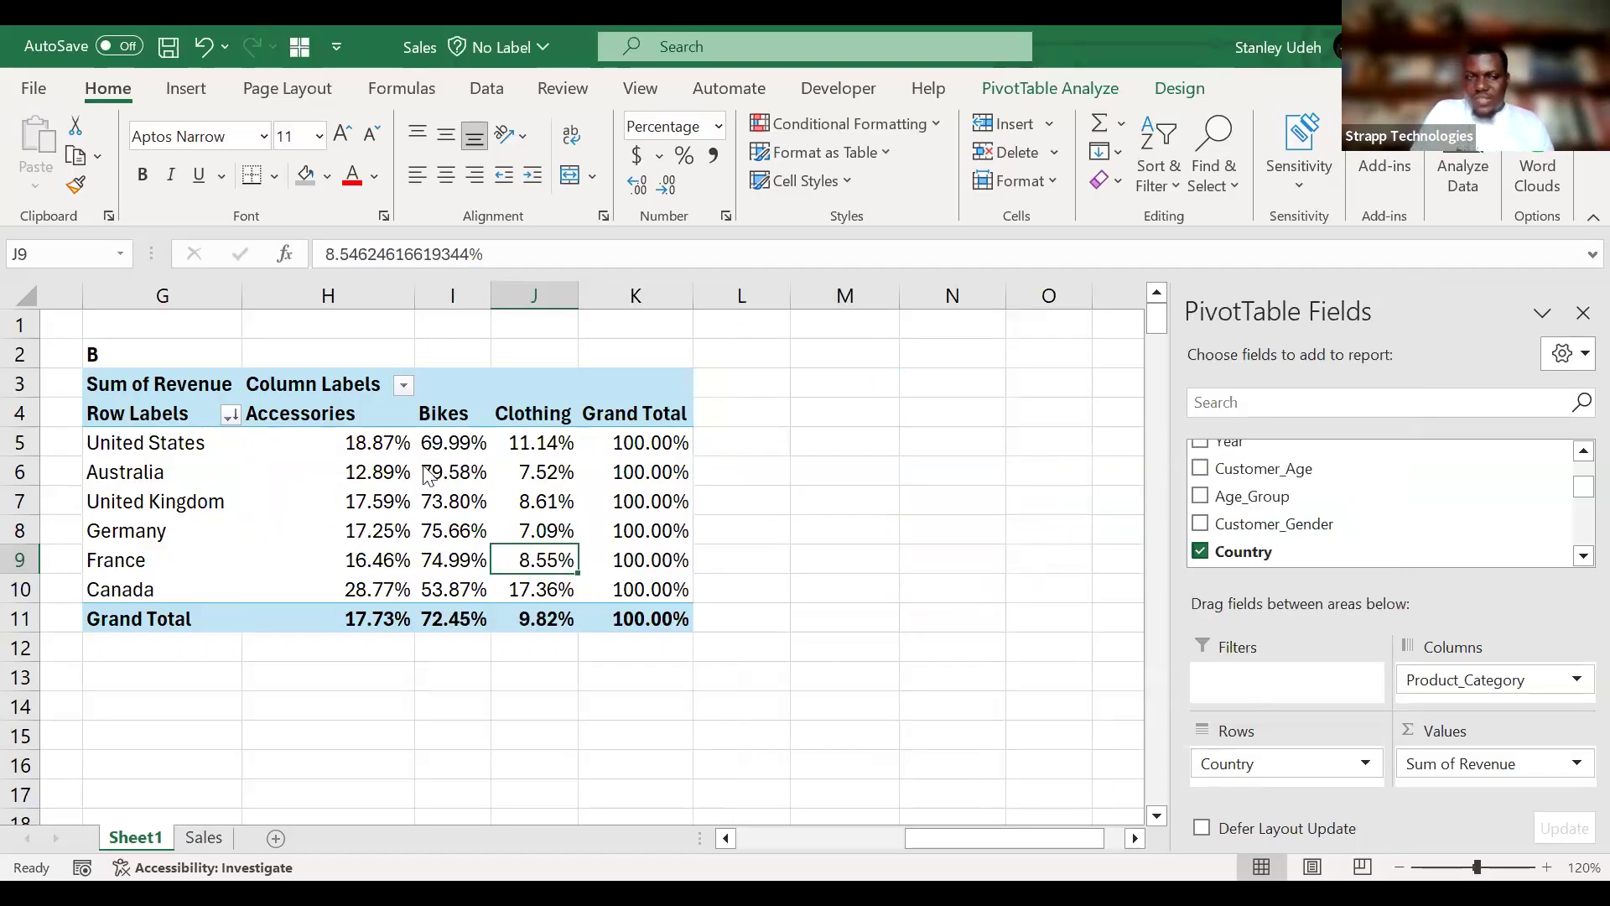
# Examine the Grand Total percentages in K5:K11 and the United States' share for each product category in H5:J5.
pyautogui.moveTo(639, 442); pyautogui.dragTo(629, 630)
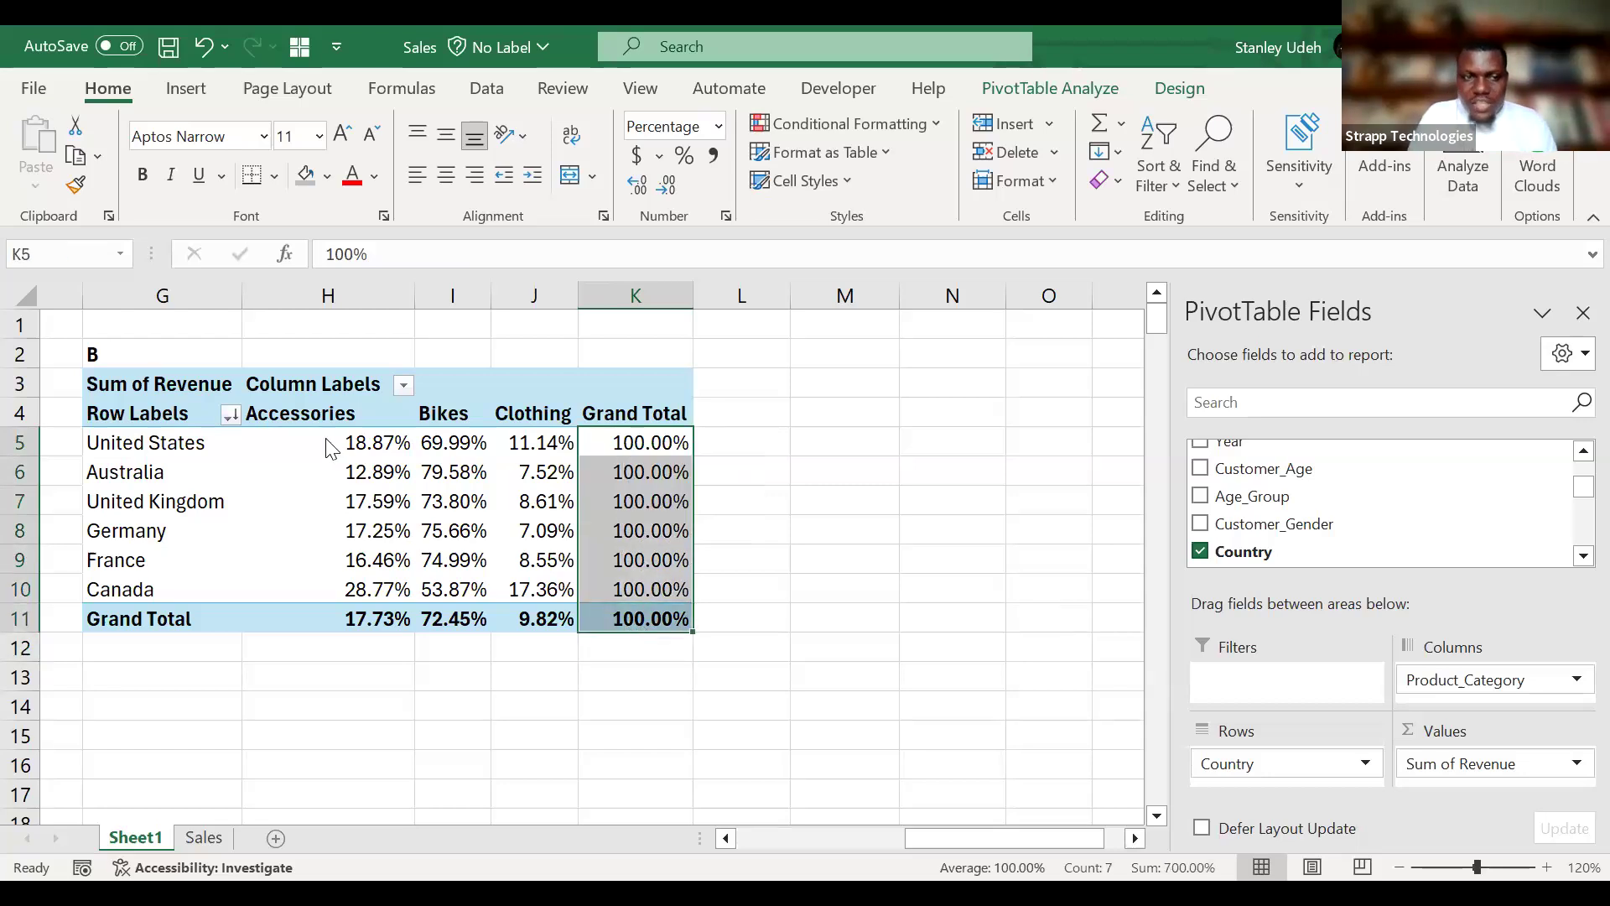
pyautogui.click(666, 438)
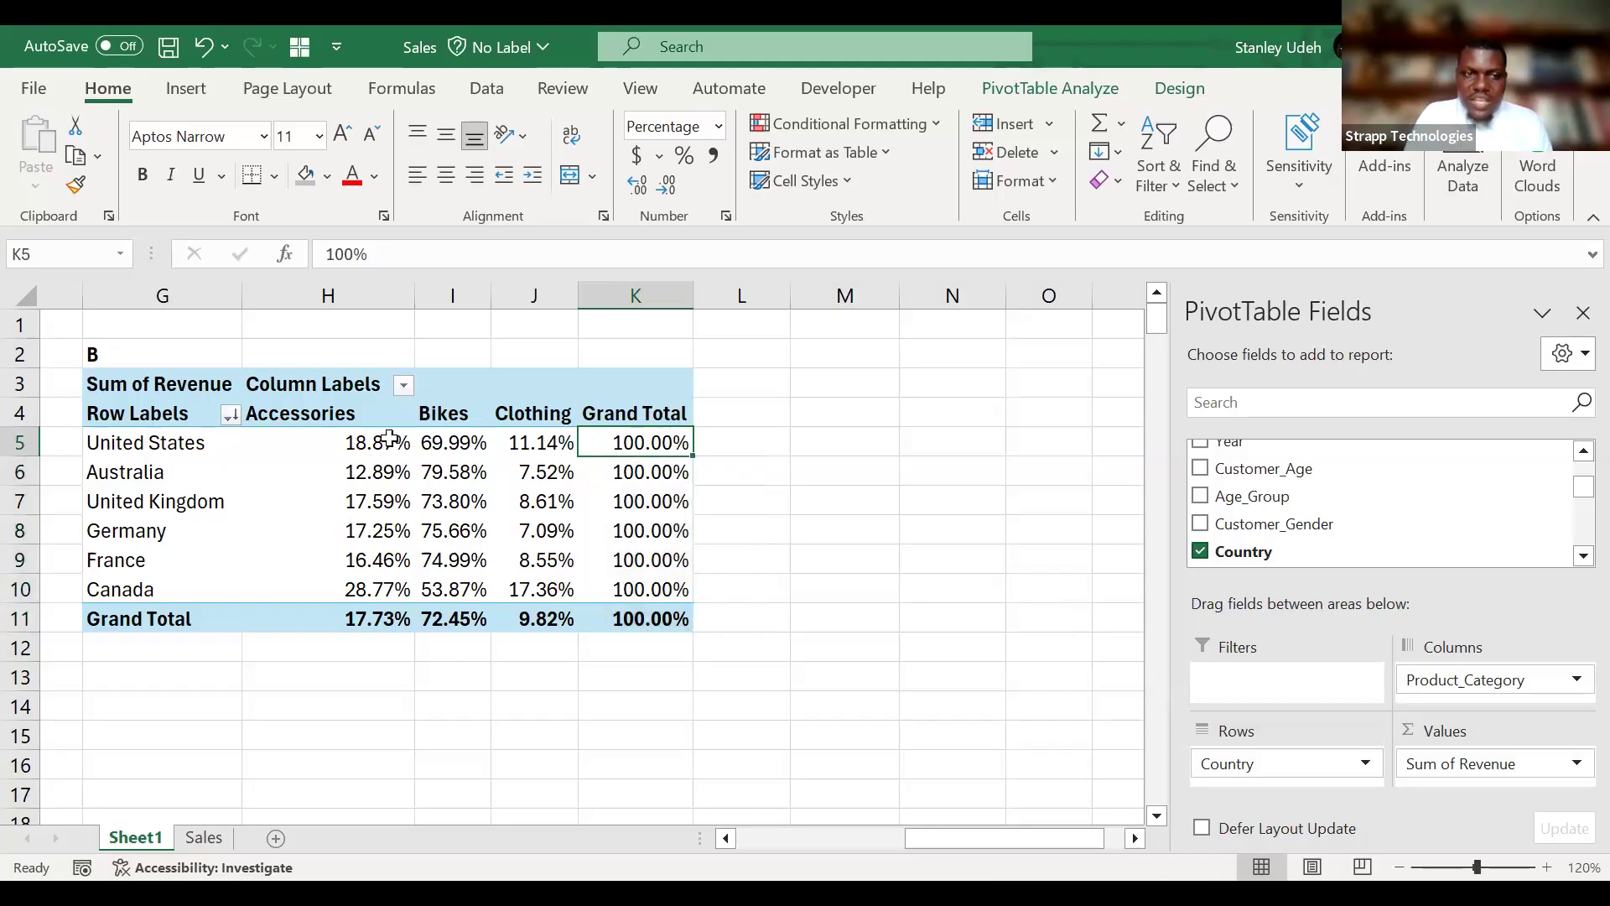
pyautogui.click(361, 438)
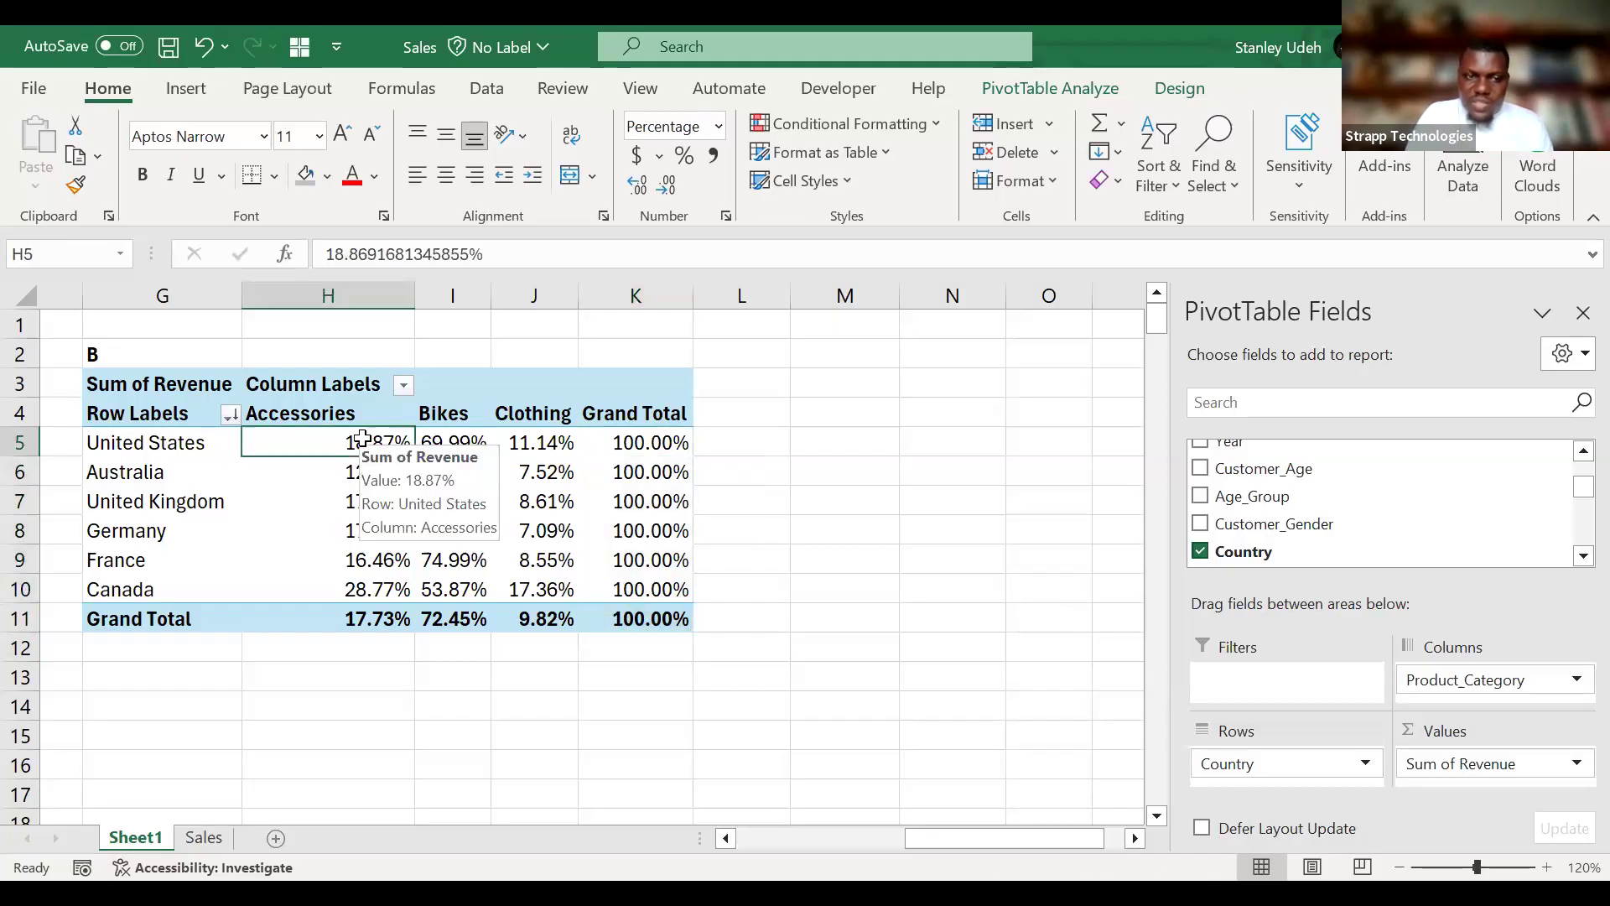
pyautogui.click(476, 443)
pyautogui.click(537, 444)
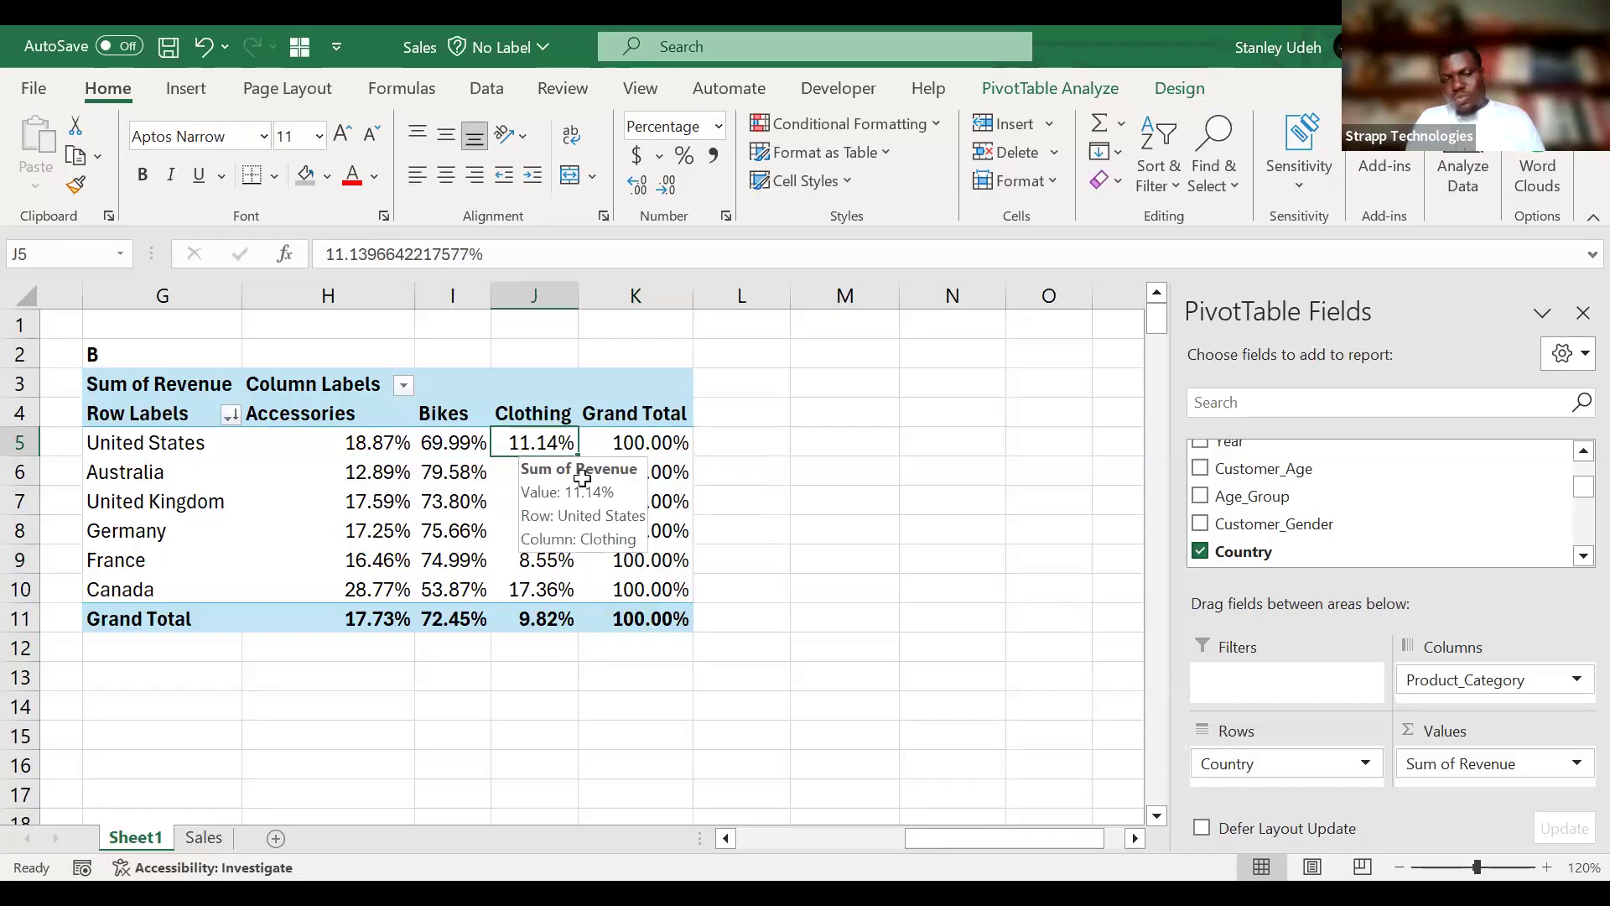
pyautogui.moveTo(377, 439); pyautogui.dragTo(509, 435)
pyautogui.moveTo(664, 447)
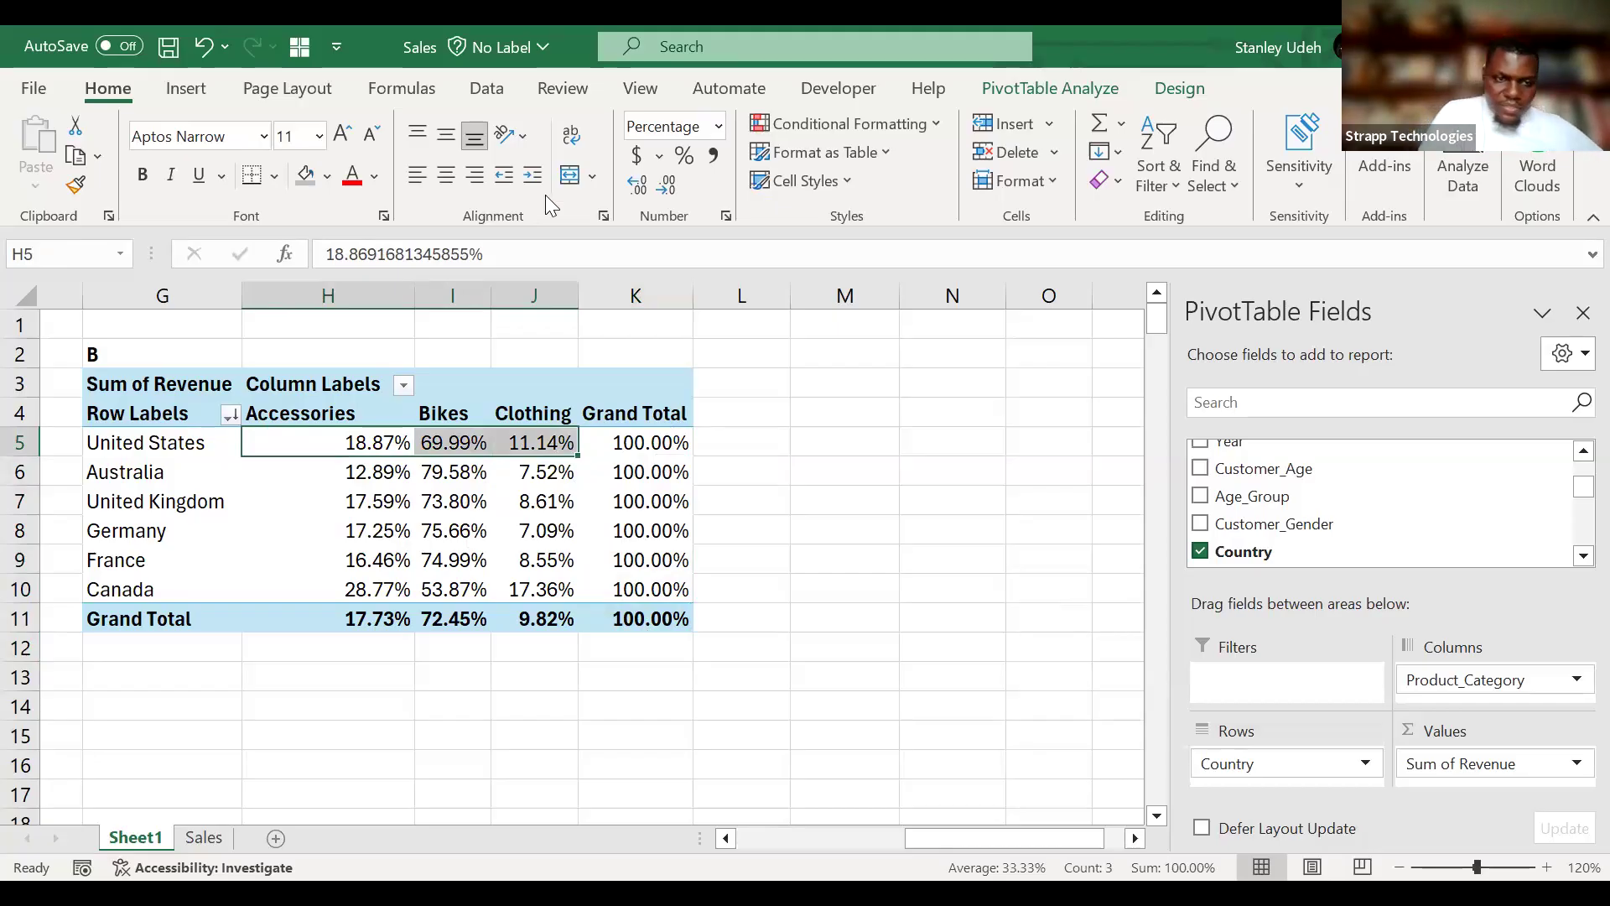
pyautogui.hotkey('alt', 'Tab')
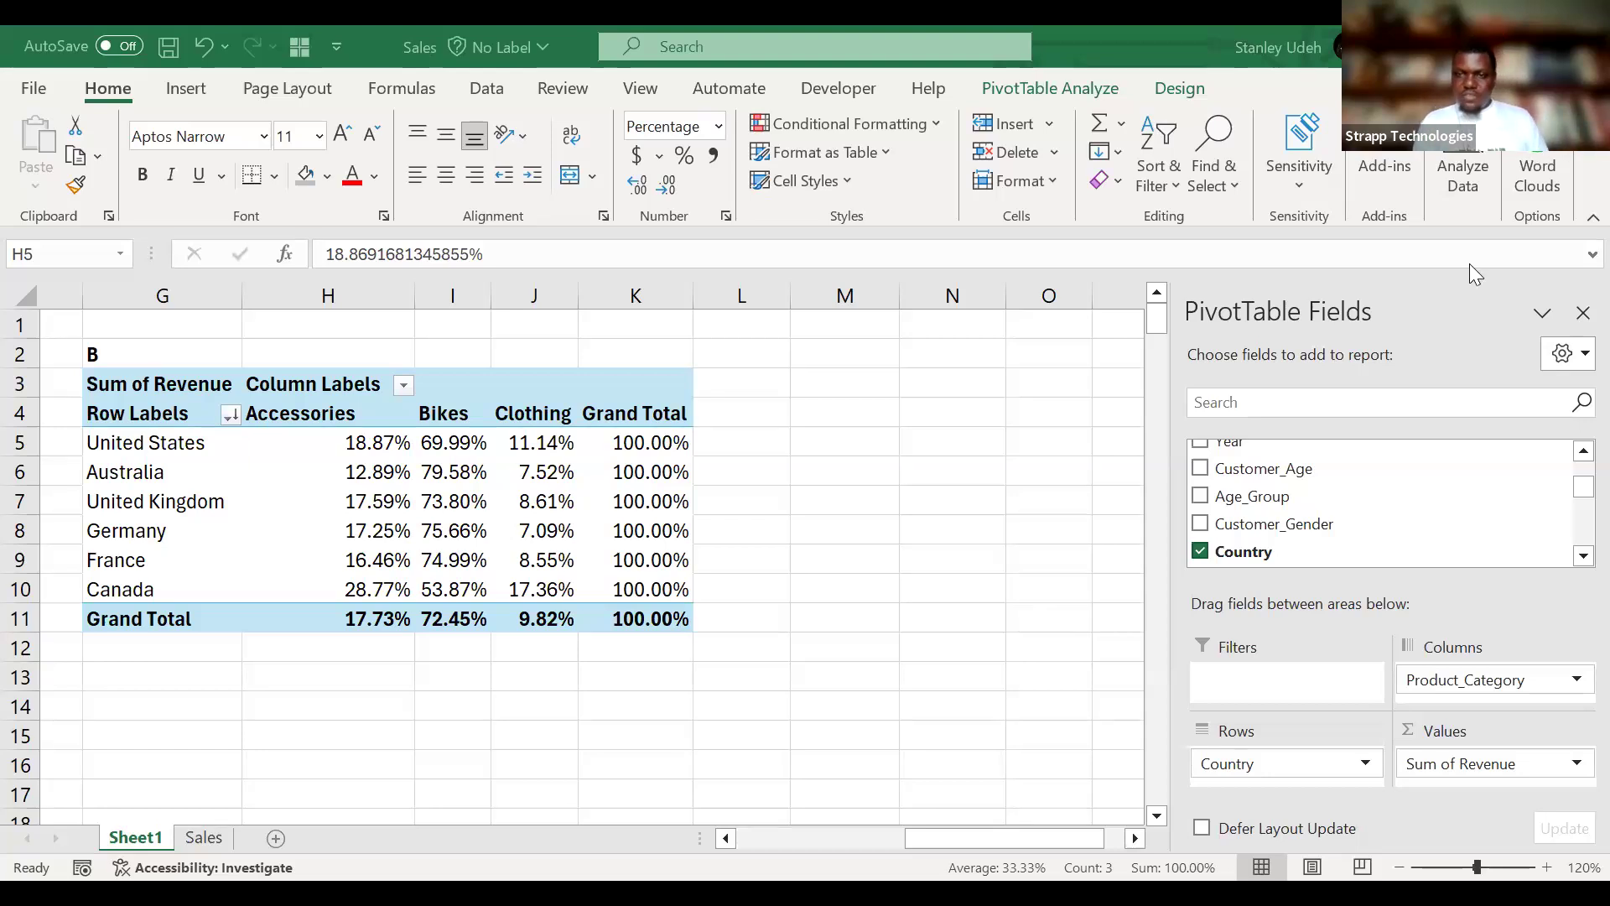
pyautogui.click(1279, 674)
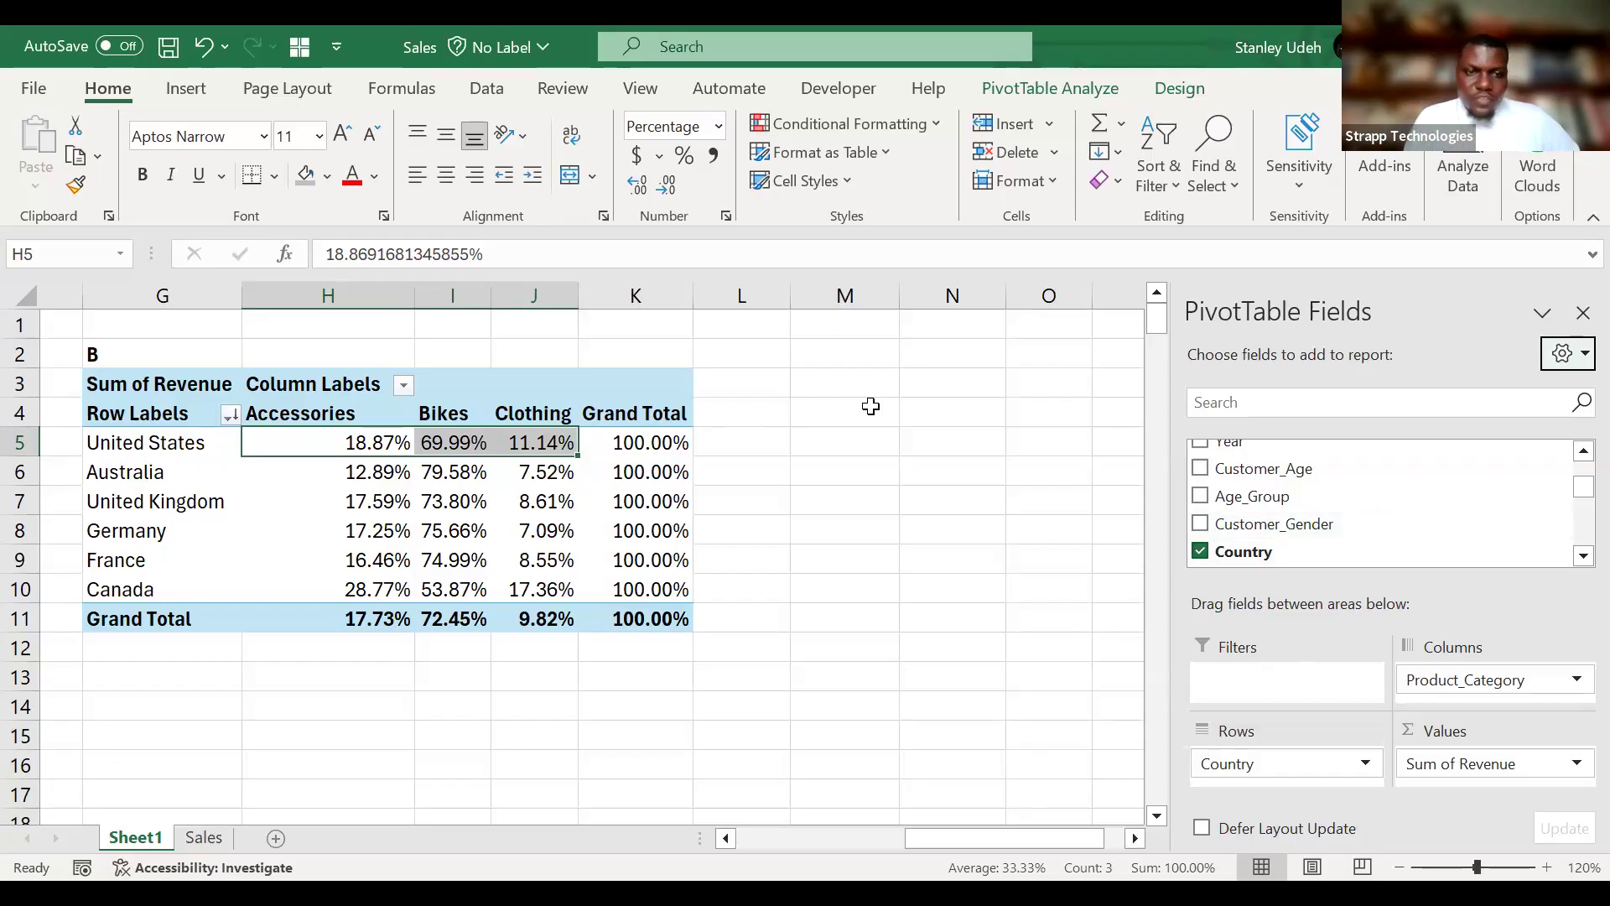
# Copy the revenue, cost and profit PivotTable in A12:D16 and paste it at A19, over the task notes.
pyautogui.hscroll(-3, 871, 406)
pyautogui.hscroll(-3, 870, 406)
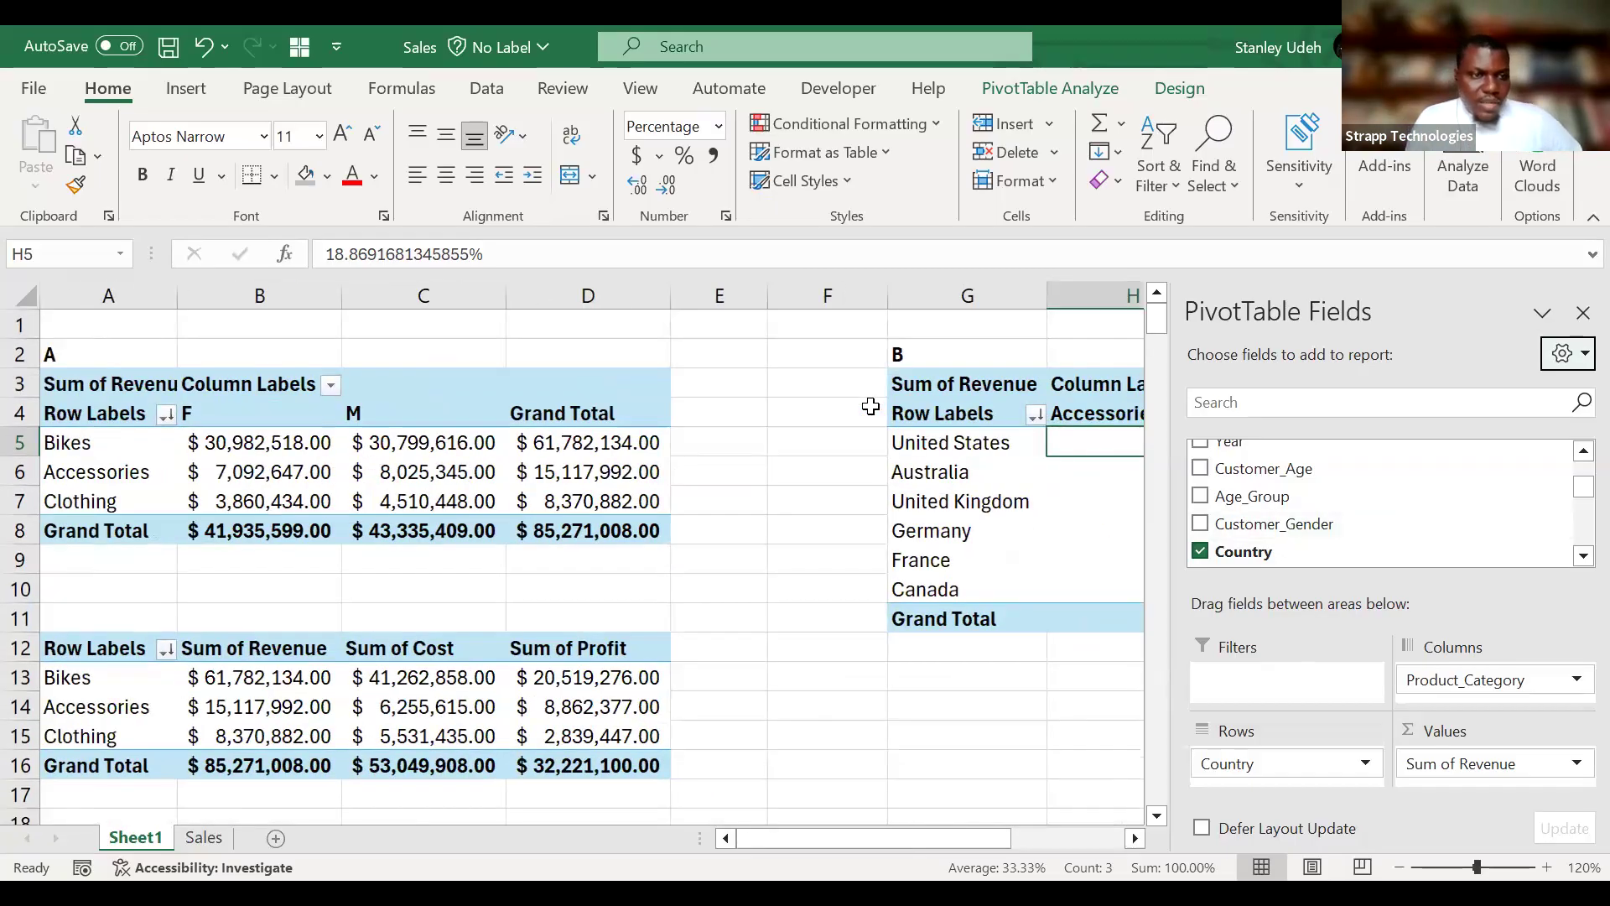
pyautogui.click(106, 470)
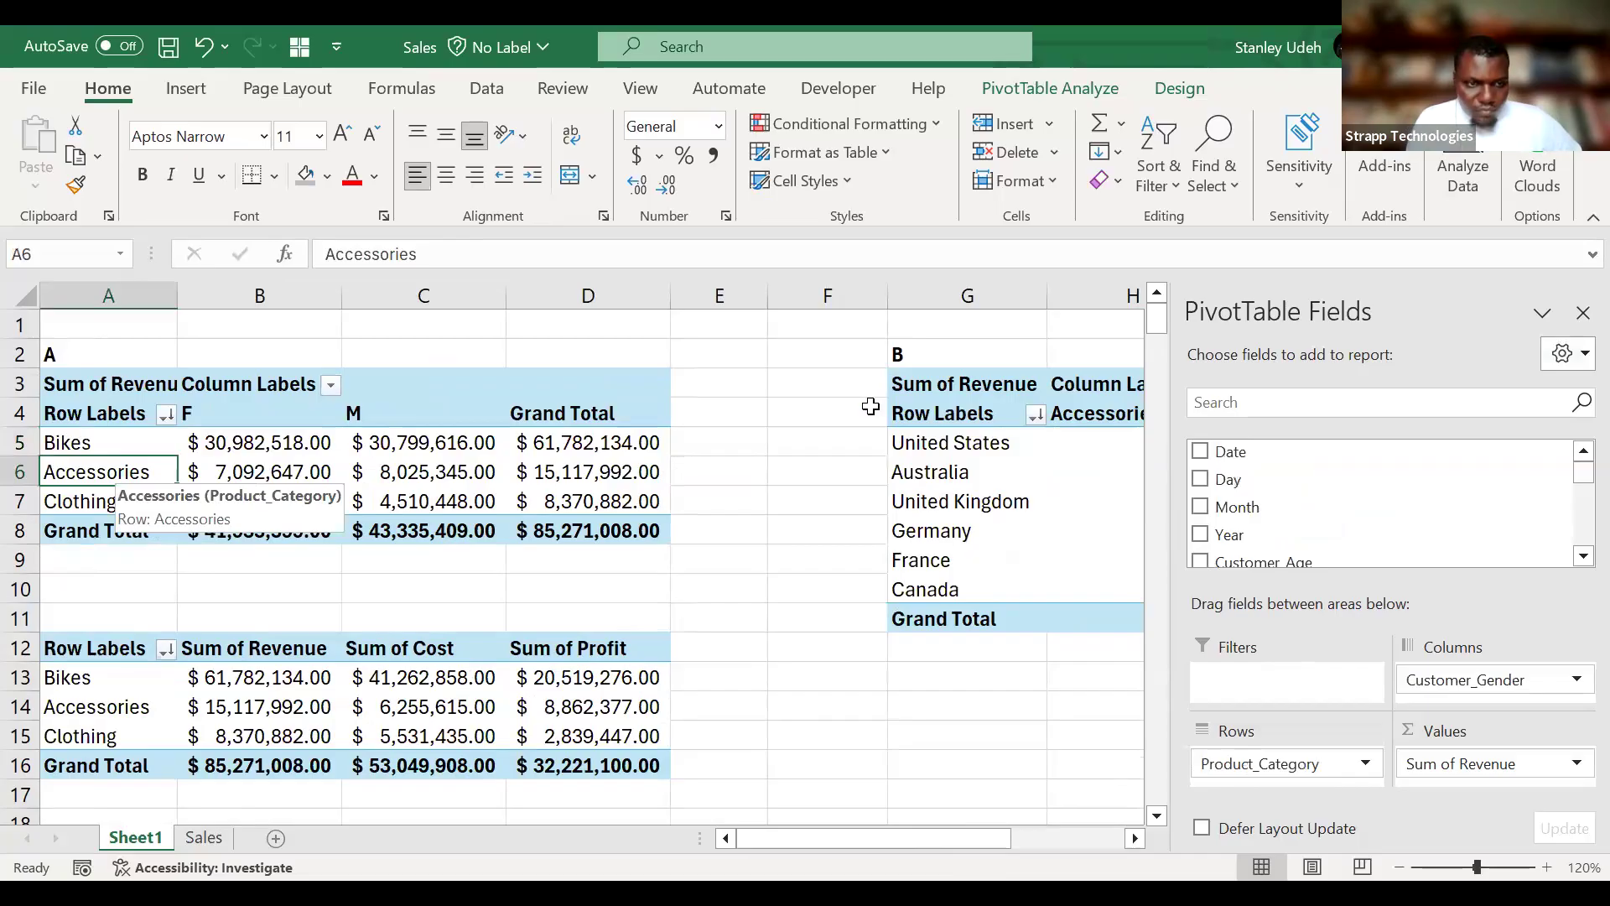
pyautogui.scroll(-3, 871, 406)
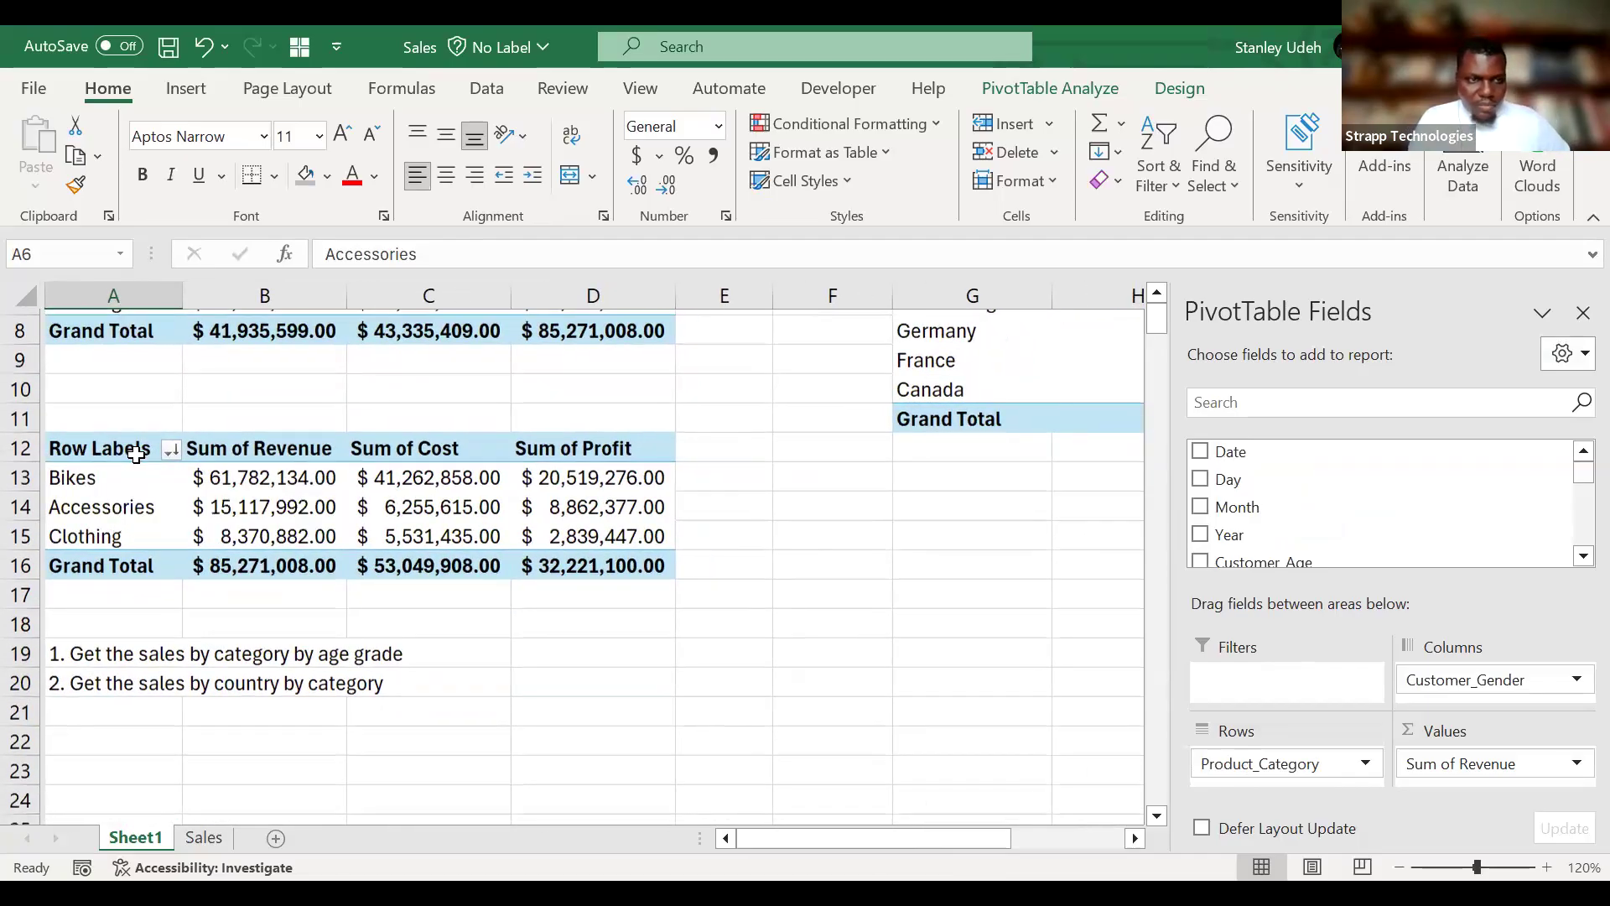
pyautogui.moveTo(128, 443); pyautogui.dragTo(618, 573)
pyautogui.hotkey('ctrl', 'c')
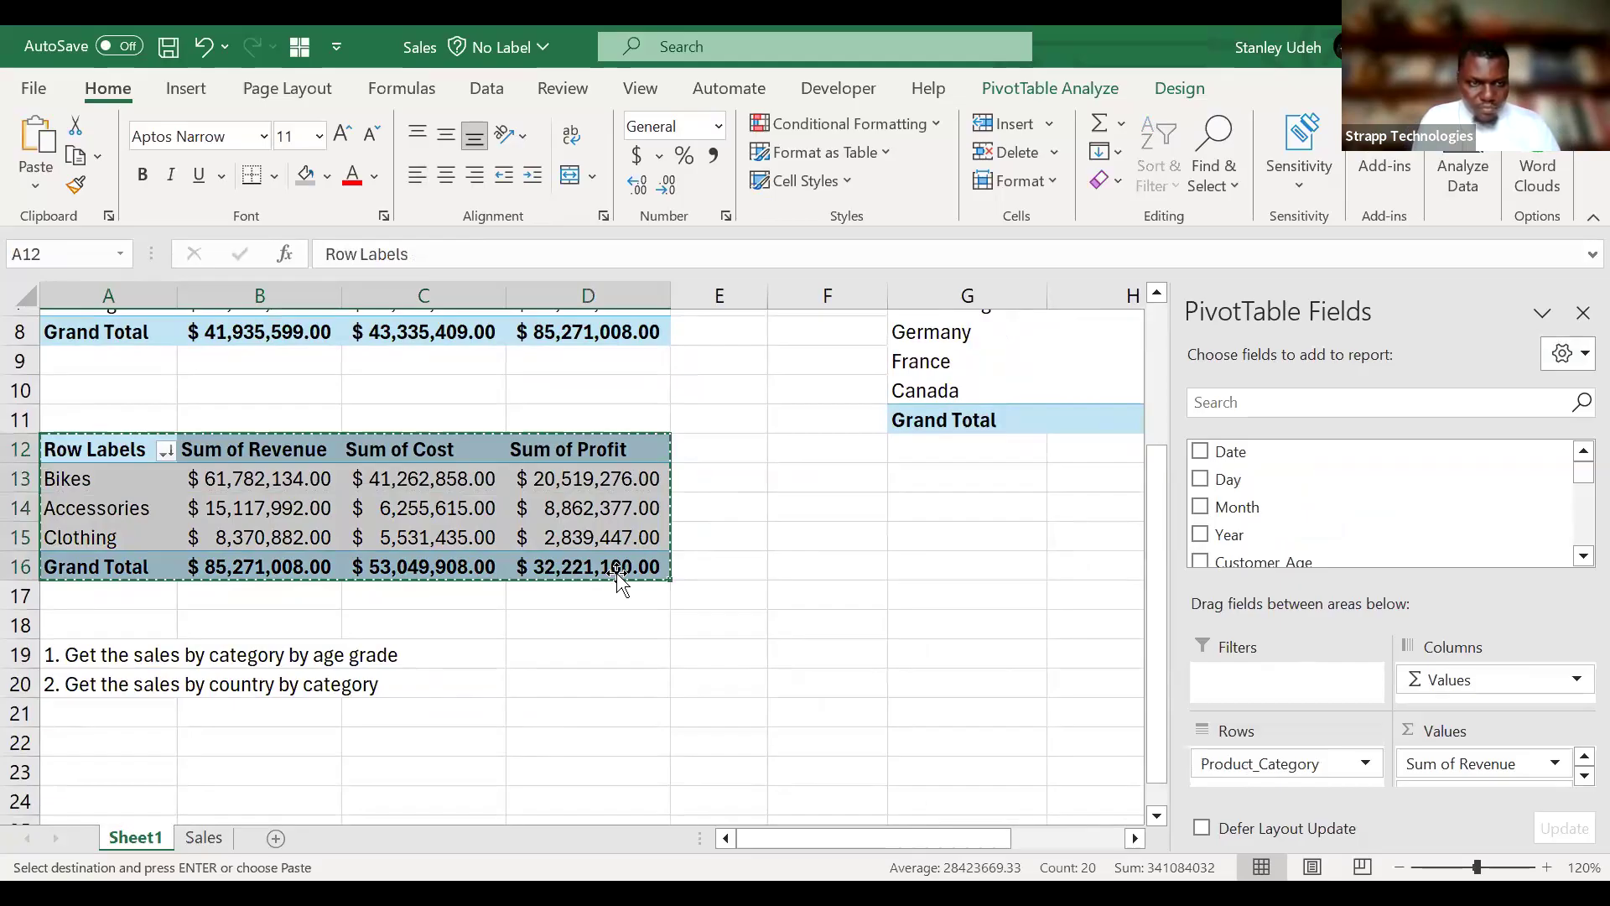
pyautogui.click(149, 664)
pyautogui.hotkey('ctrl', 'v')
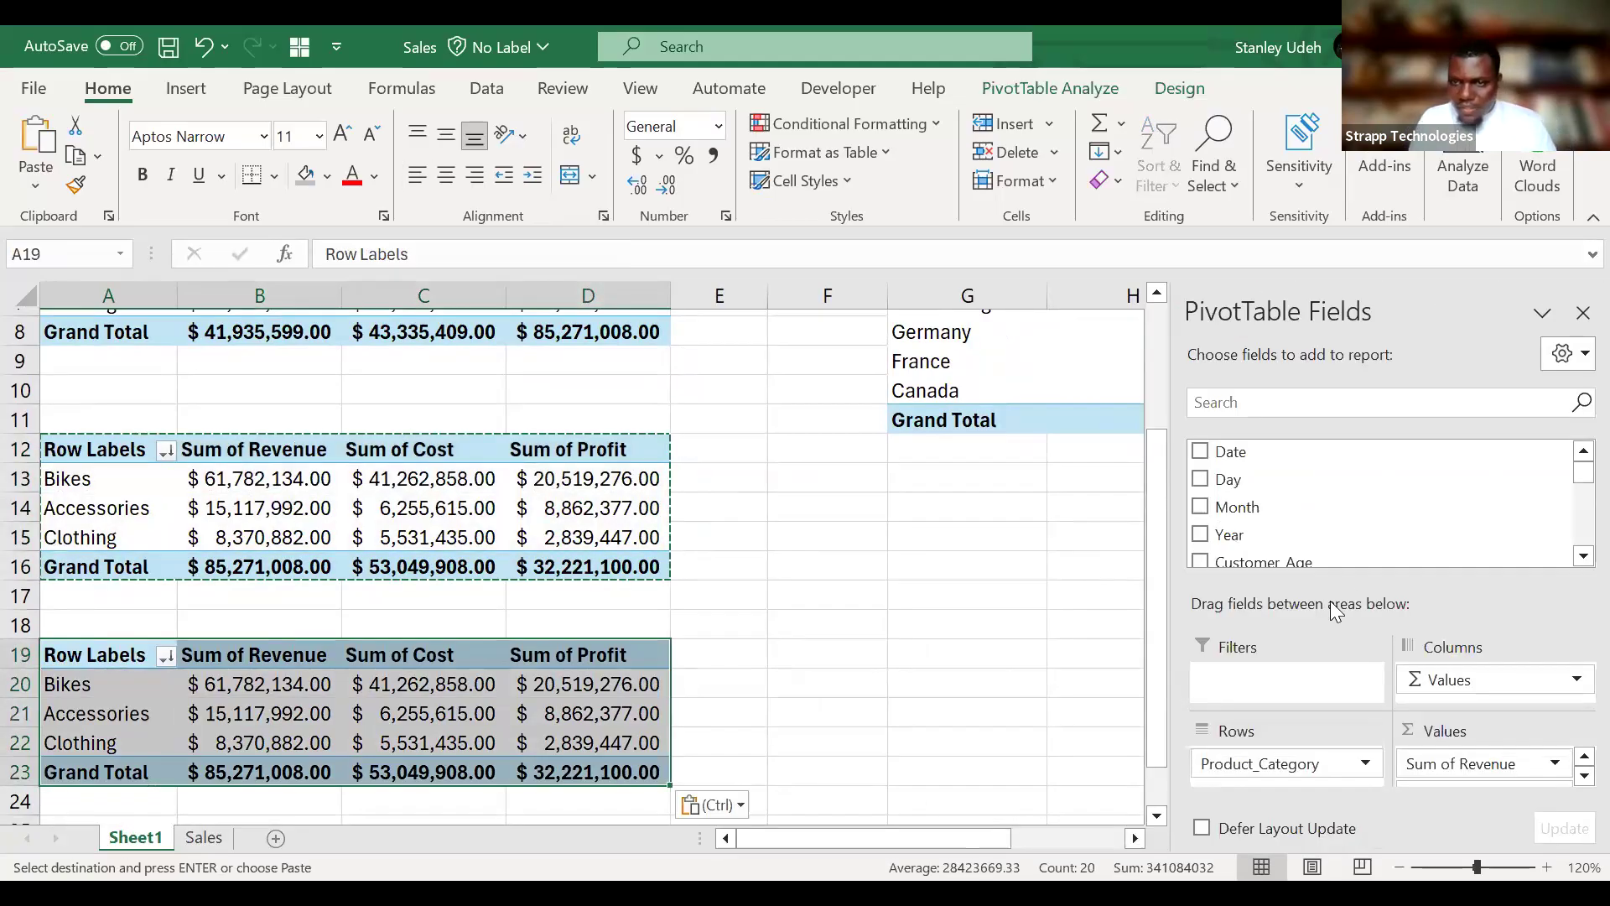
# Move Product_Category from rows to columns in the copied PivotTable, and remove Sum of Cost and Sum of Profit from its values.
pyautogui.moveTo(1325, 765); pyautogui.dragTo(1478, 678)
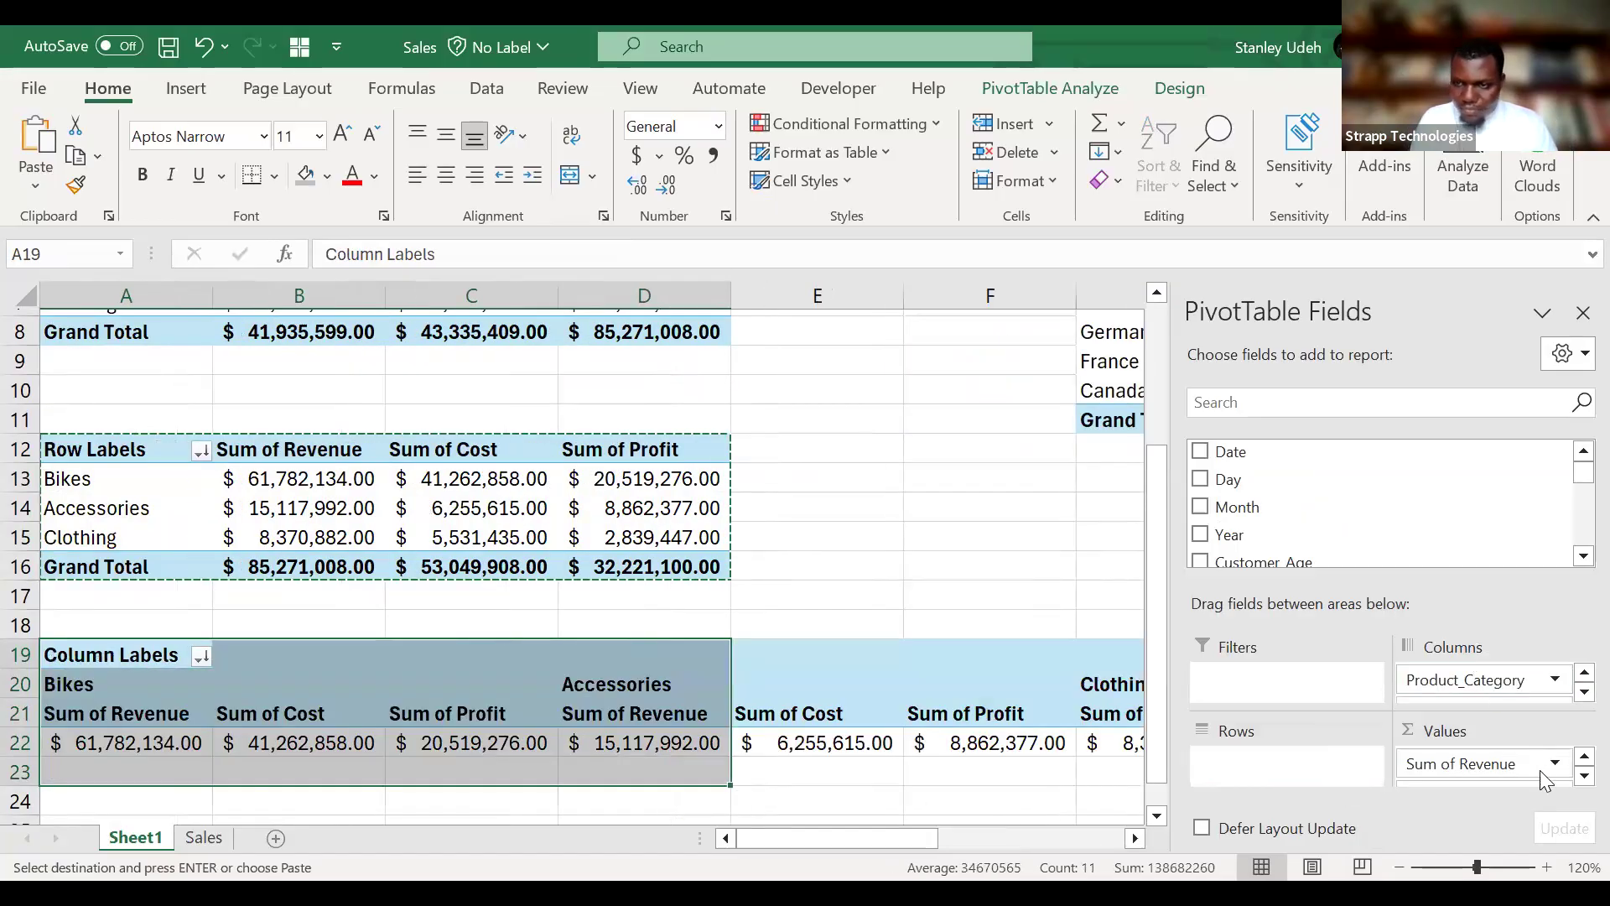
pyautogui.click(1582, 777)
pyautogui.moveTo(1501, 757); pyautogui.dragTo(1510, 558)
pyautogui.moveTo(1517, 772); pyautogui.dragTo(1463, 523)
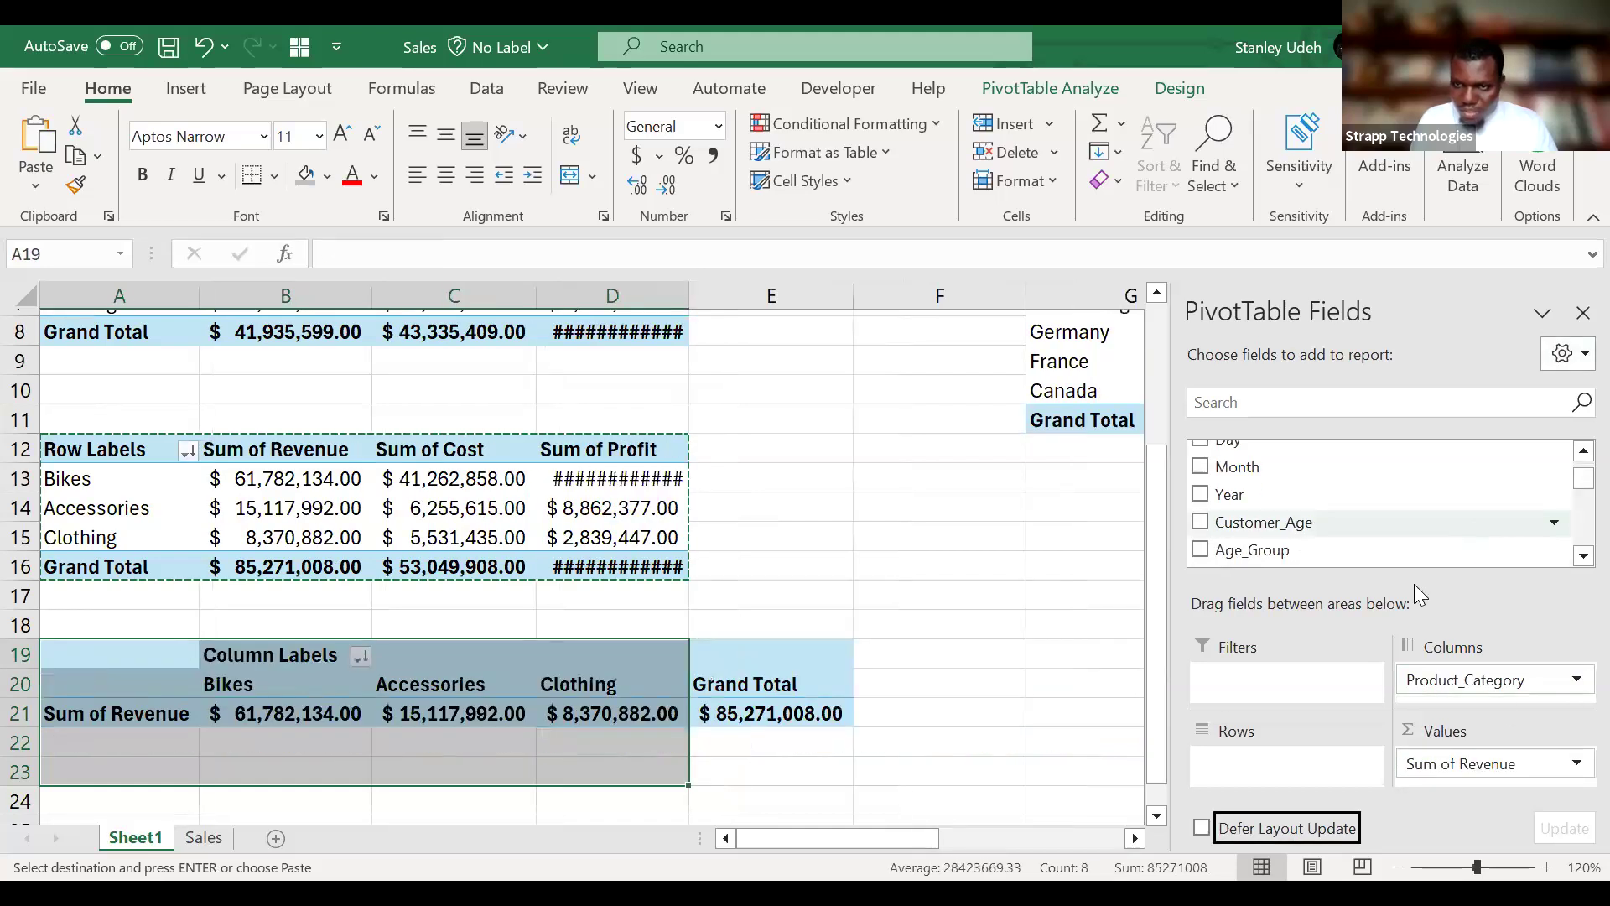
# Add Country to the rows and Age_Group to the report filters of the copied PivotTable.
pyautogui.scroll(1, 1330, 513)
pyautogui.scroll(-3, 1330, 513)
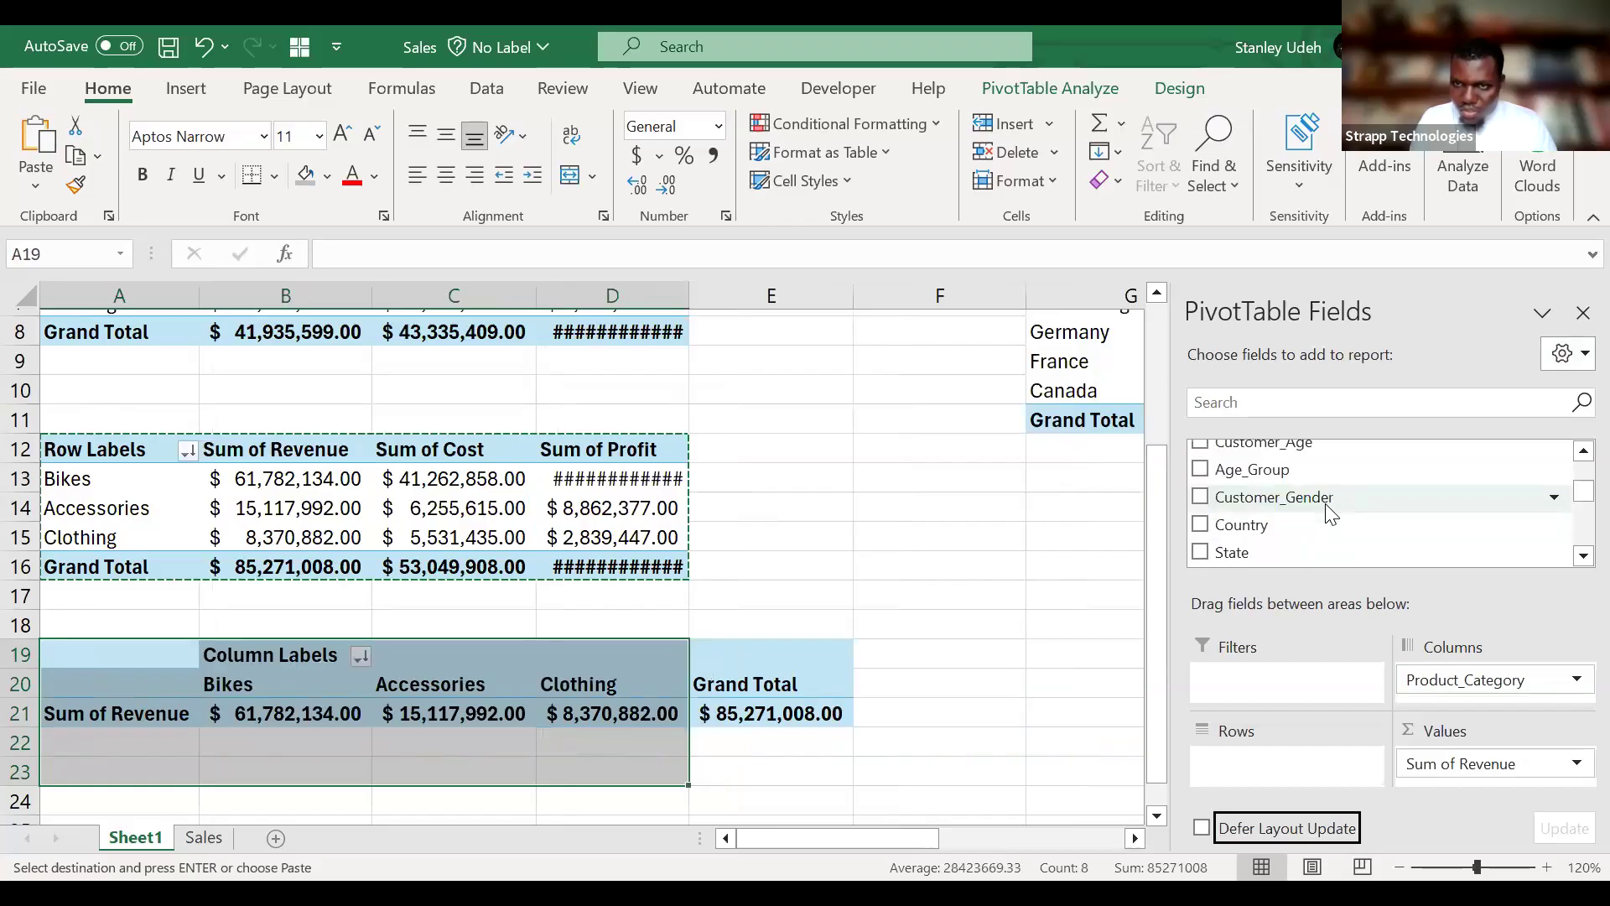
pyautogui.click(1200, 524)
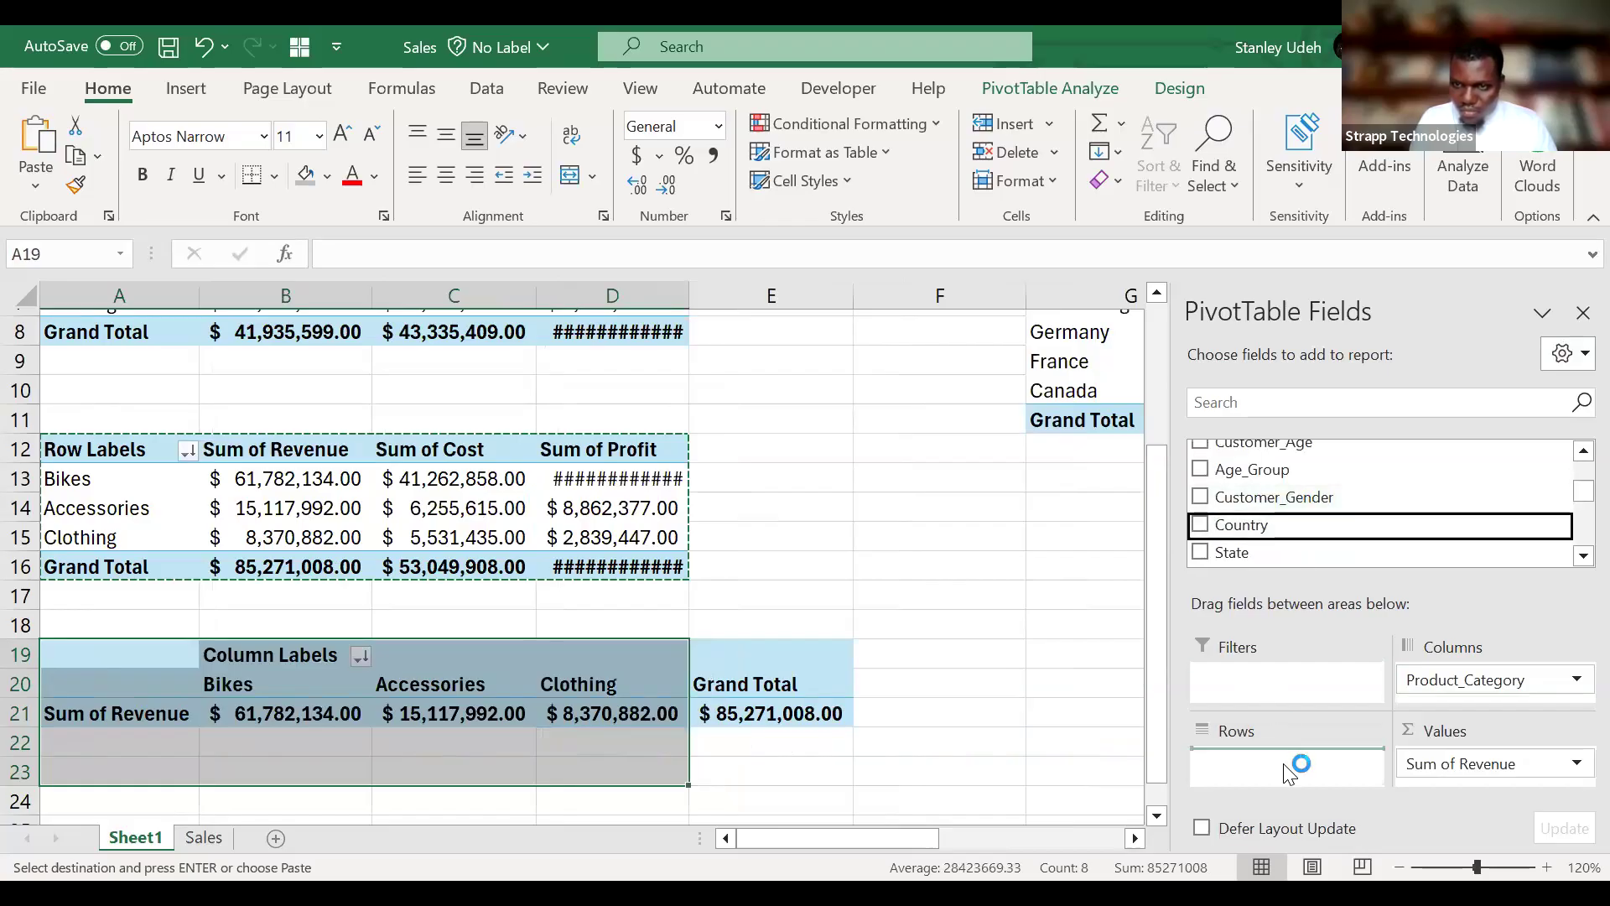
pyautogui.click(620, 713)
pyautogui.scroll(-2, 625, 705)
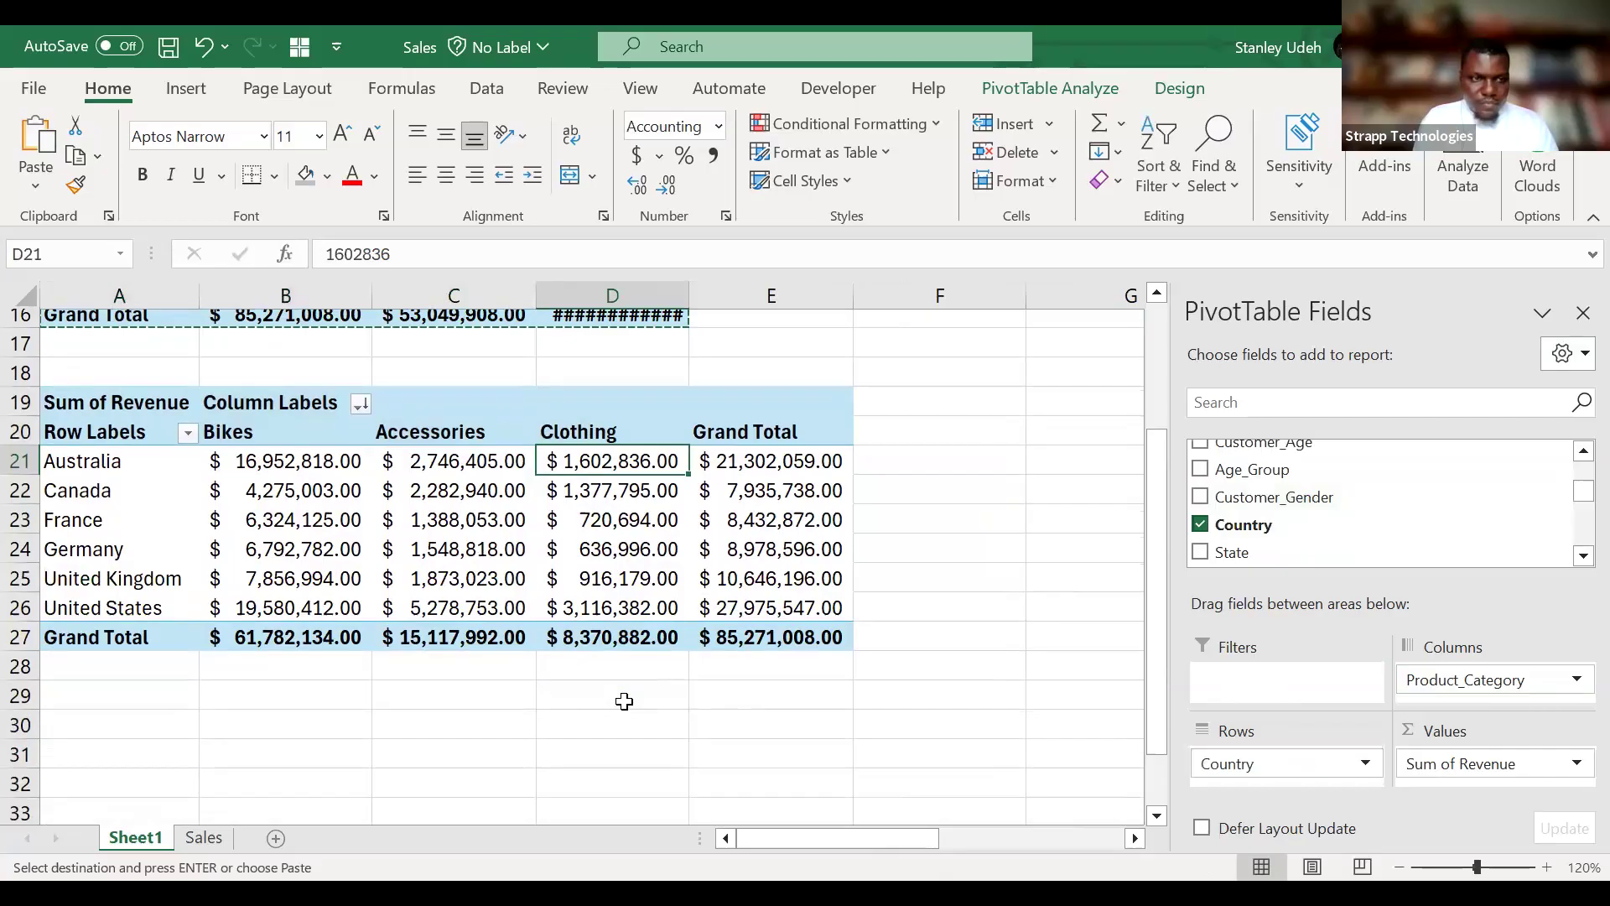
pyautogui.scroll(1, 624, 701)
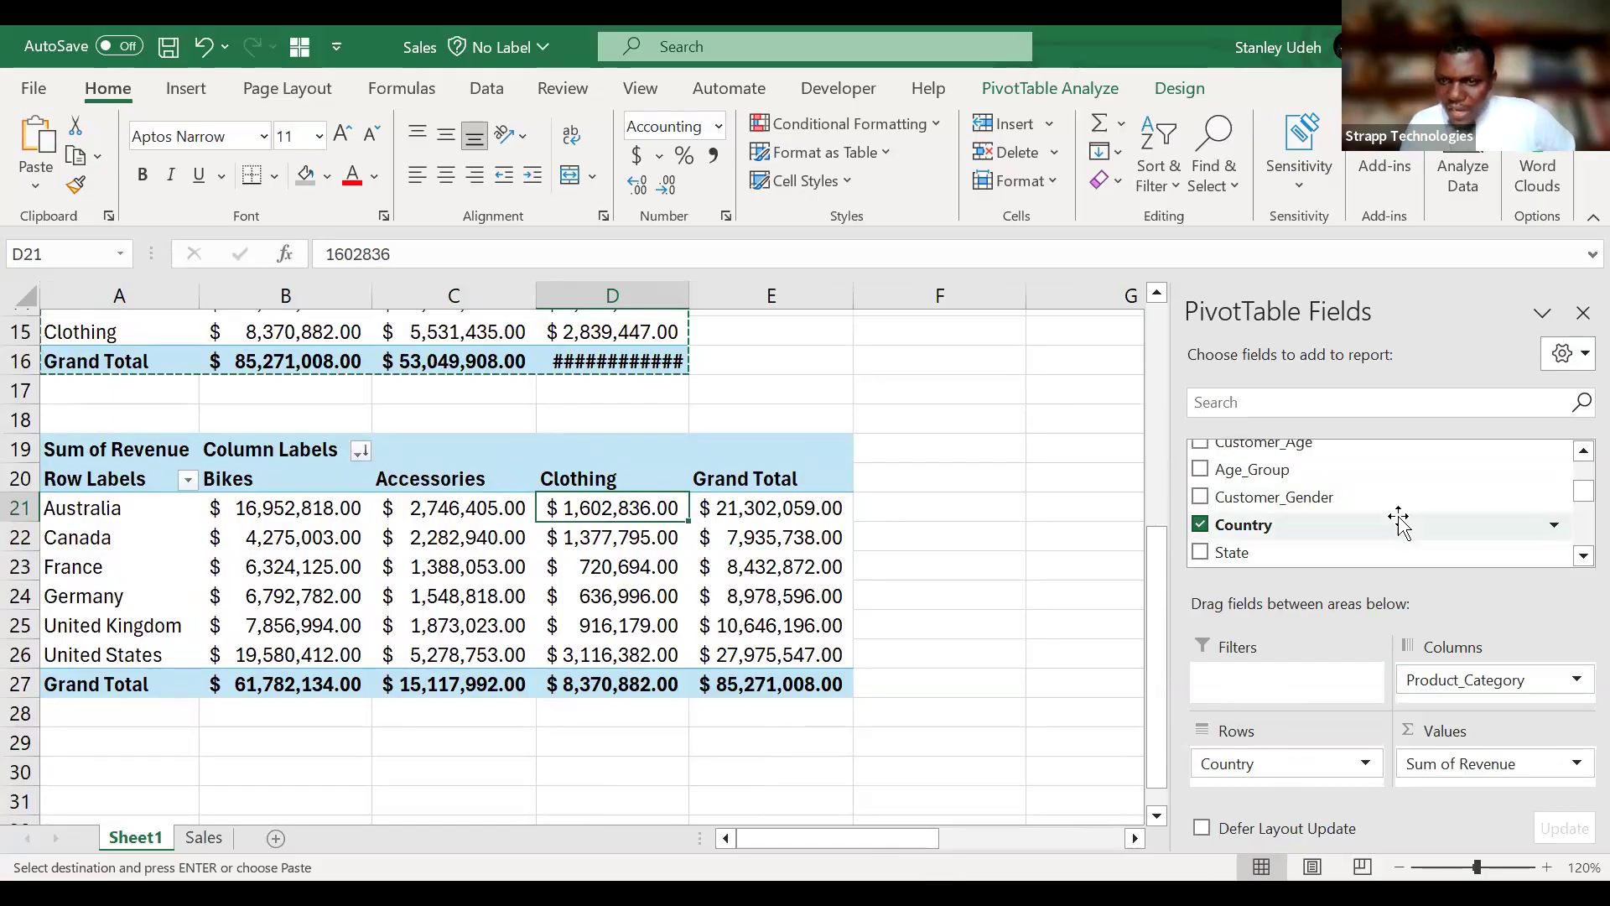
pyautogui.scroll(1, 1399, 520)
pyautogui.moveTo(1296, 530); pyautogui.dragTo(1291, 681)
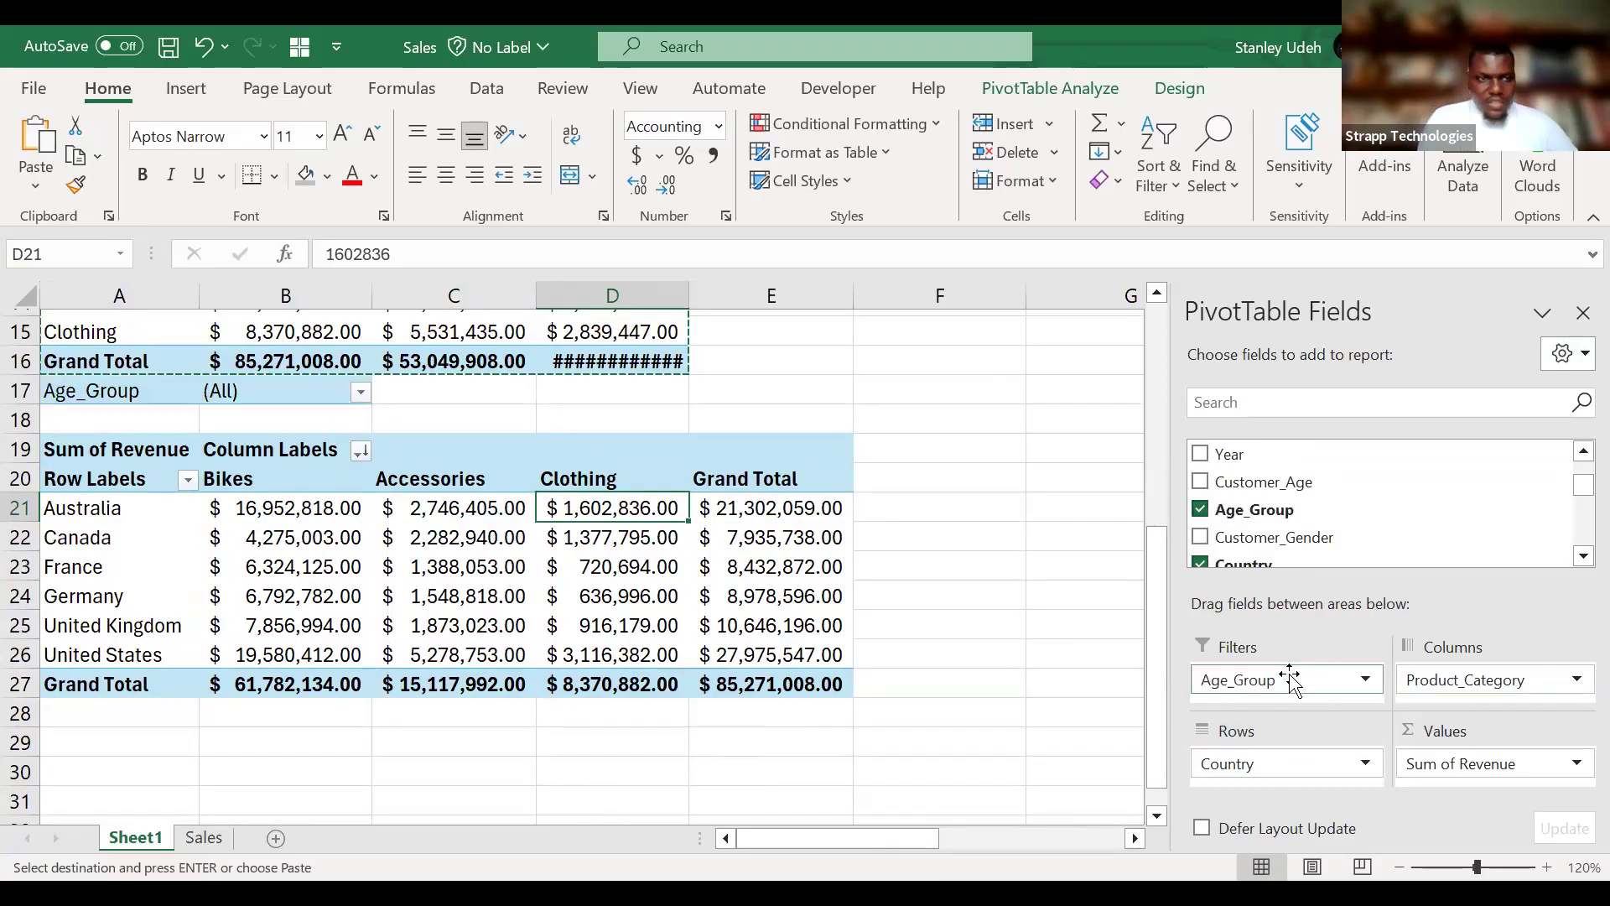
# Insert two blank rows above the Age_Group filter row to separate it from the PivotTable ending in row 16.
pyautogui.click(17, 391)
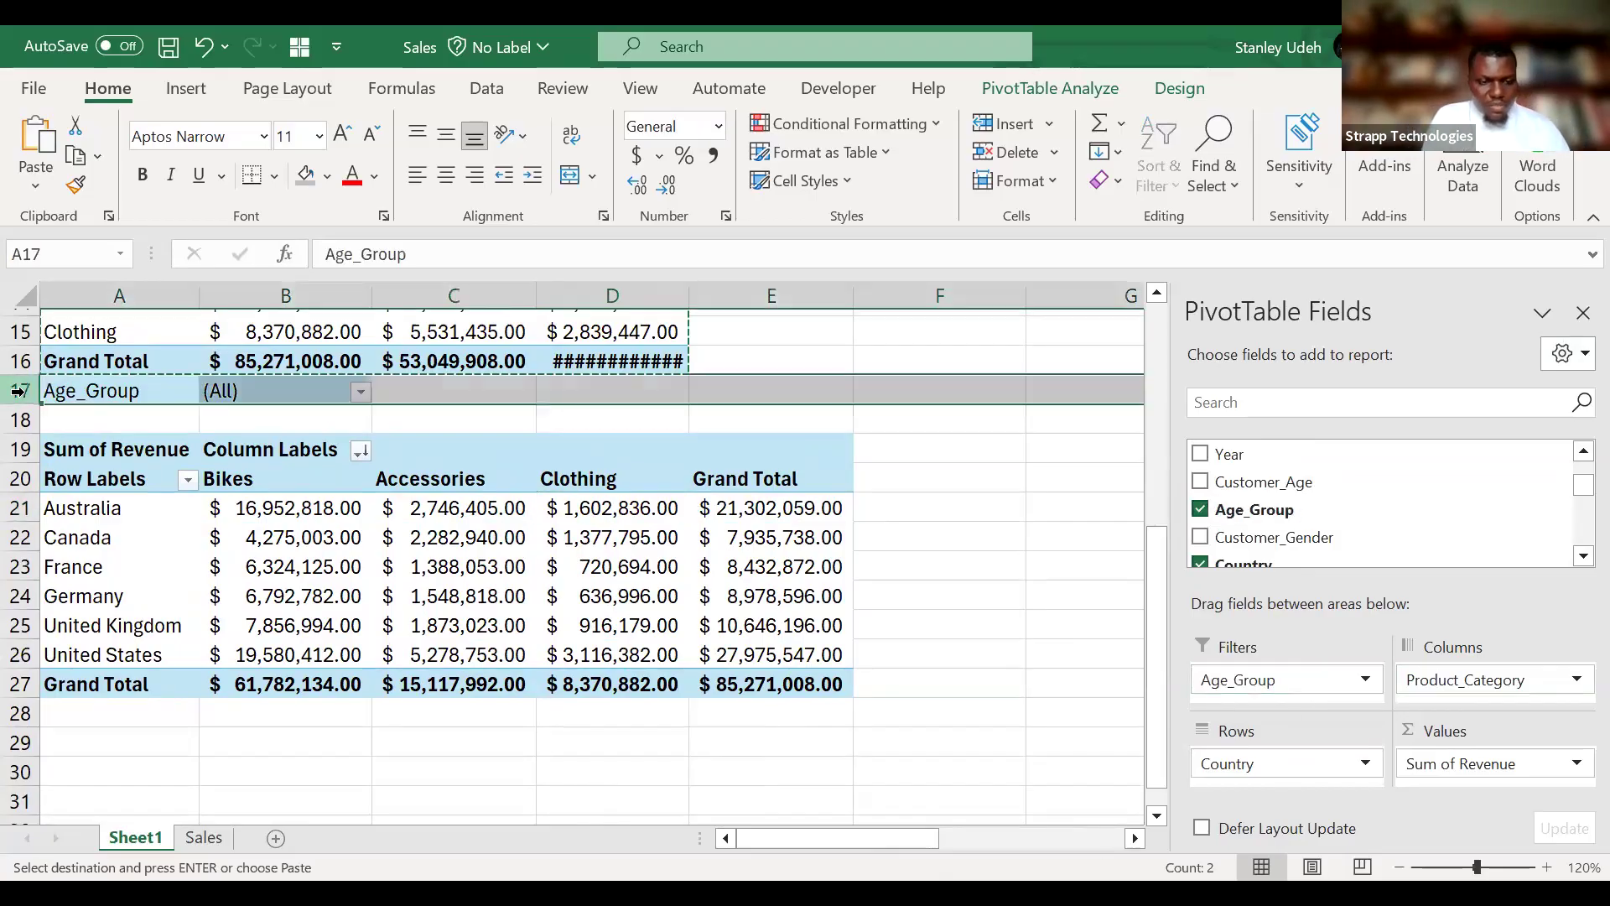
pyautogui.rightClick(17, 392)
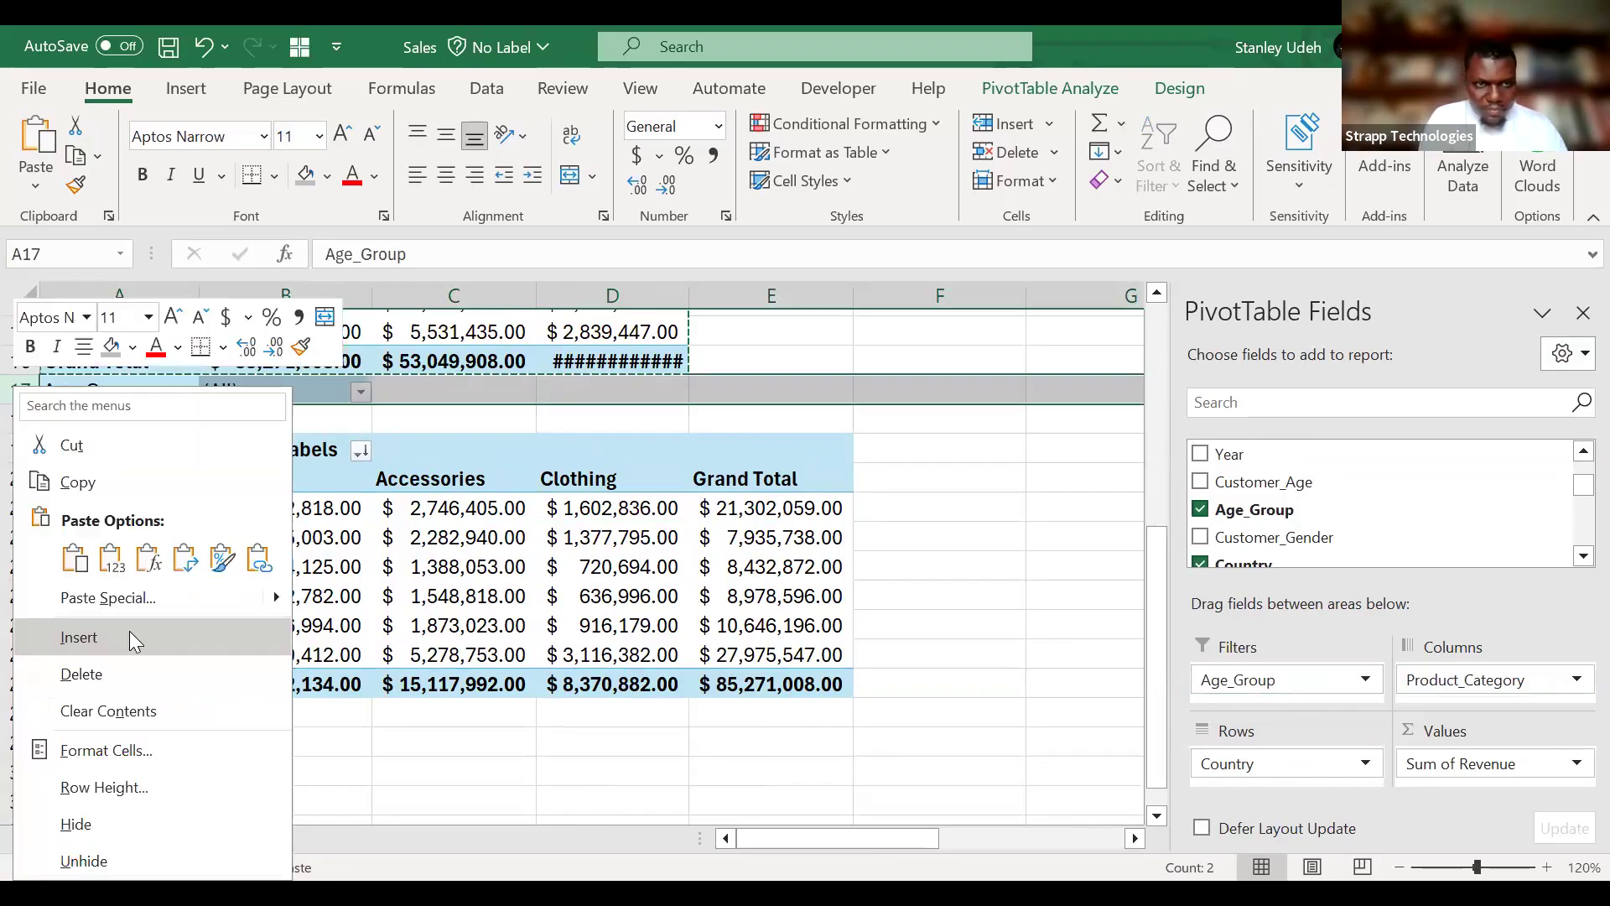
pyautogui.click(135, 641)
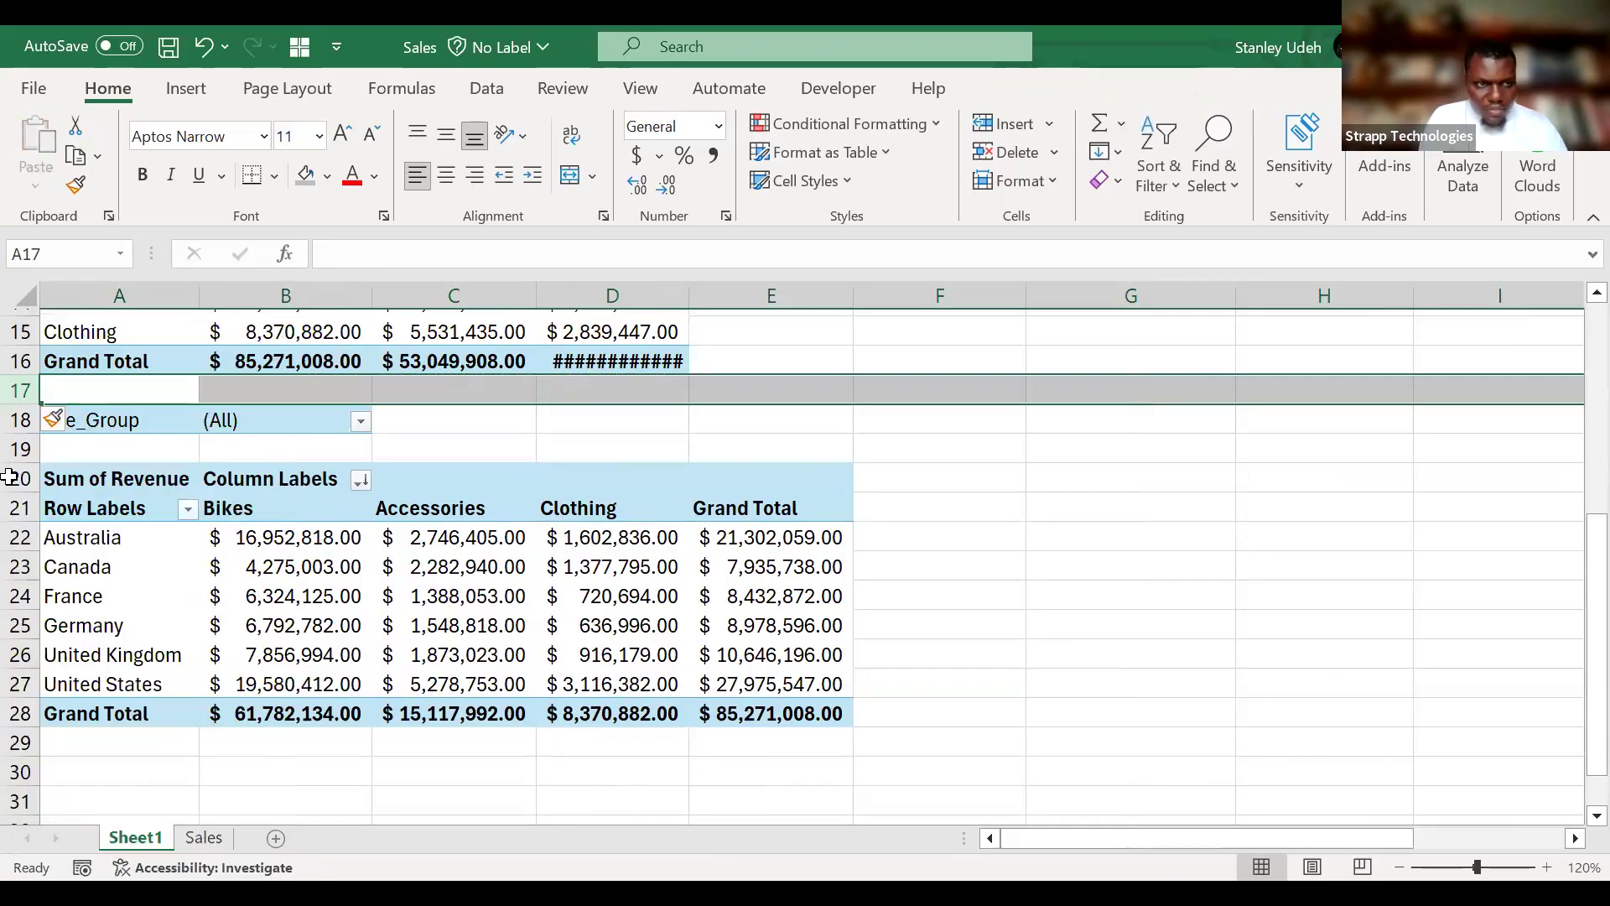
pyautogui.click(24, 420)
pyautogui.rightClick(24, 419)
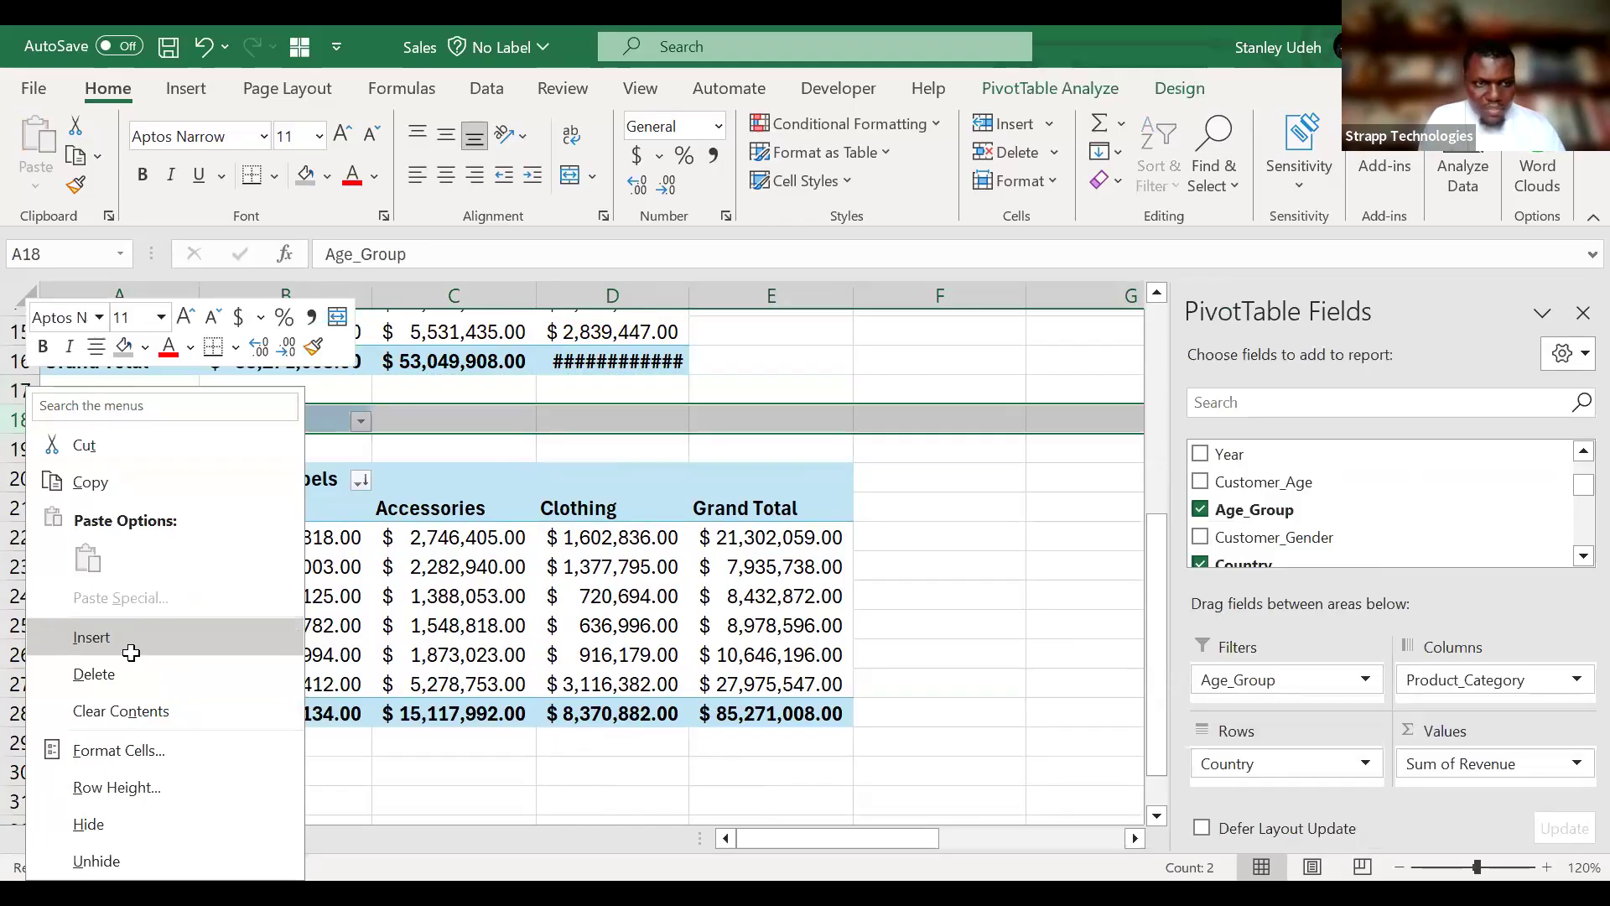
pyautogui.click(131, 650)
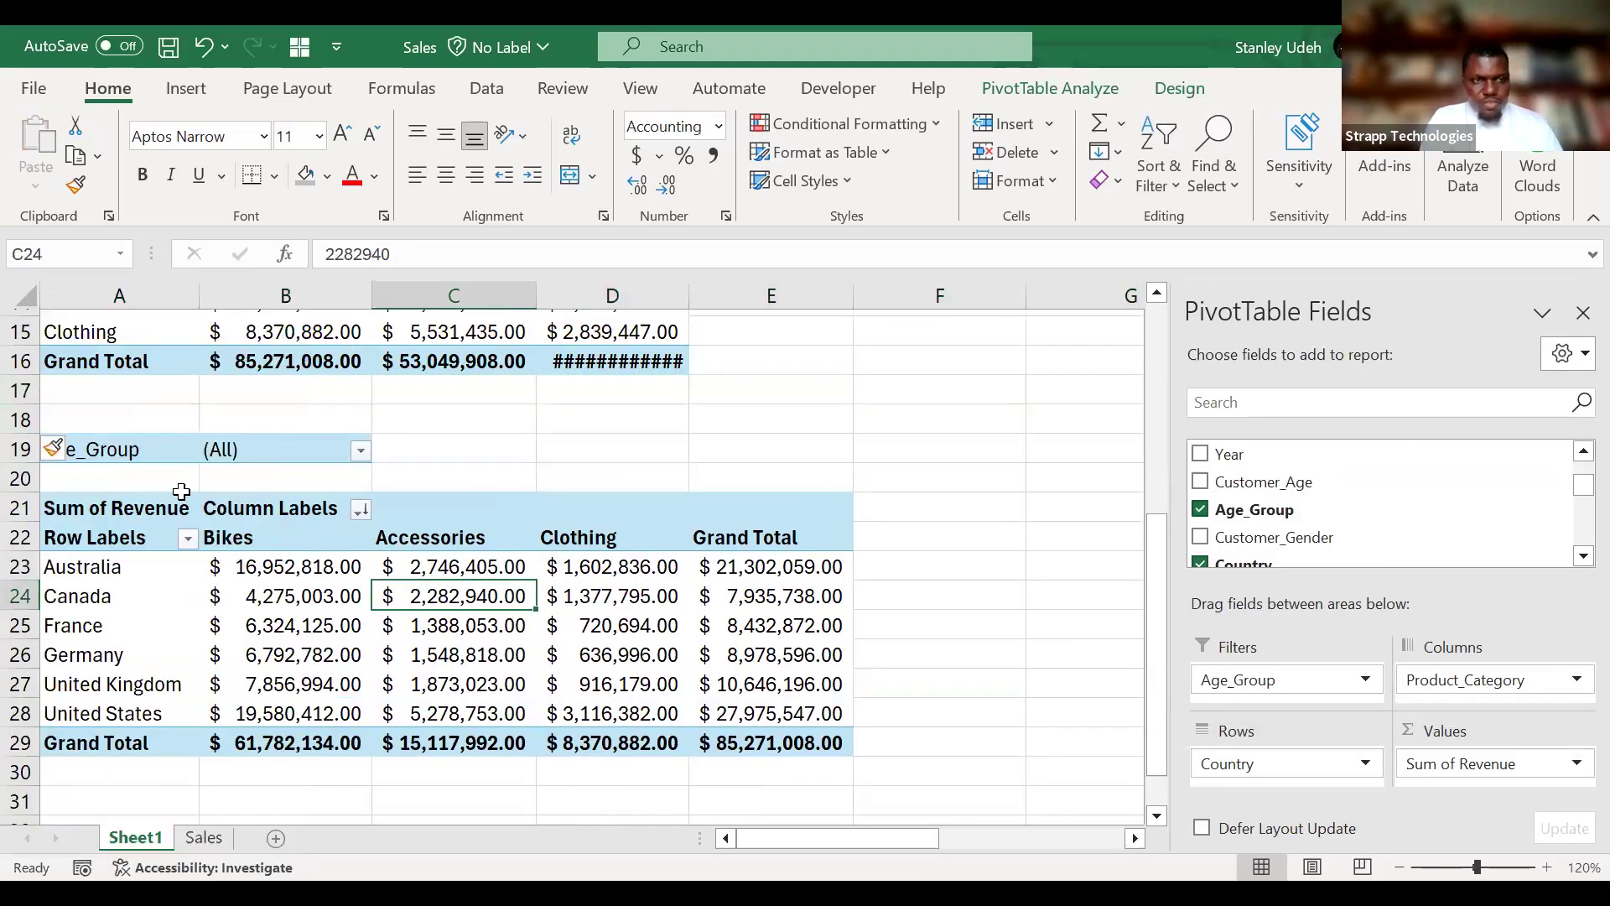
pyautogui.scroll(-1, 181, 492)
pyautogui.click(171, 431)
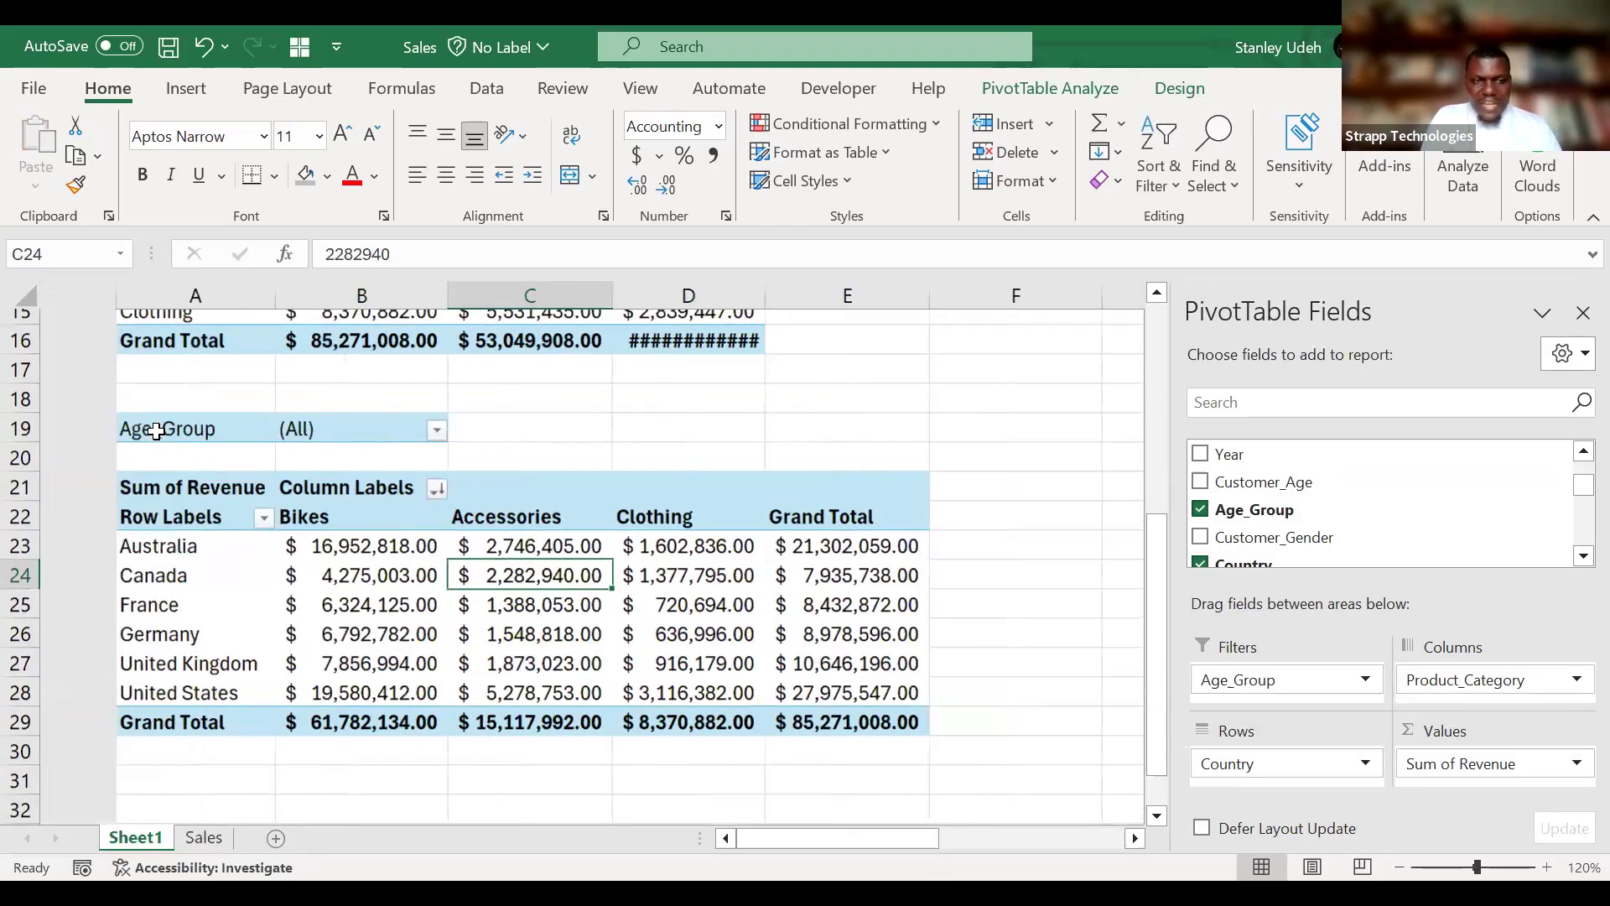
pyautogui.click(167, 541)
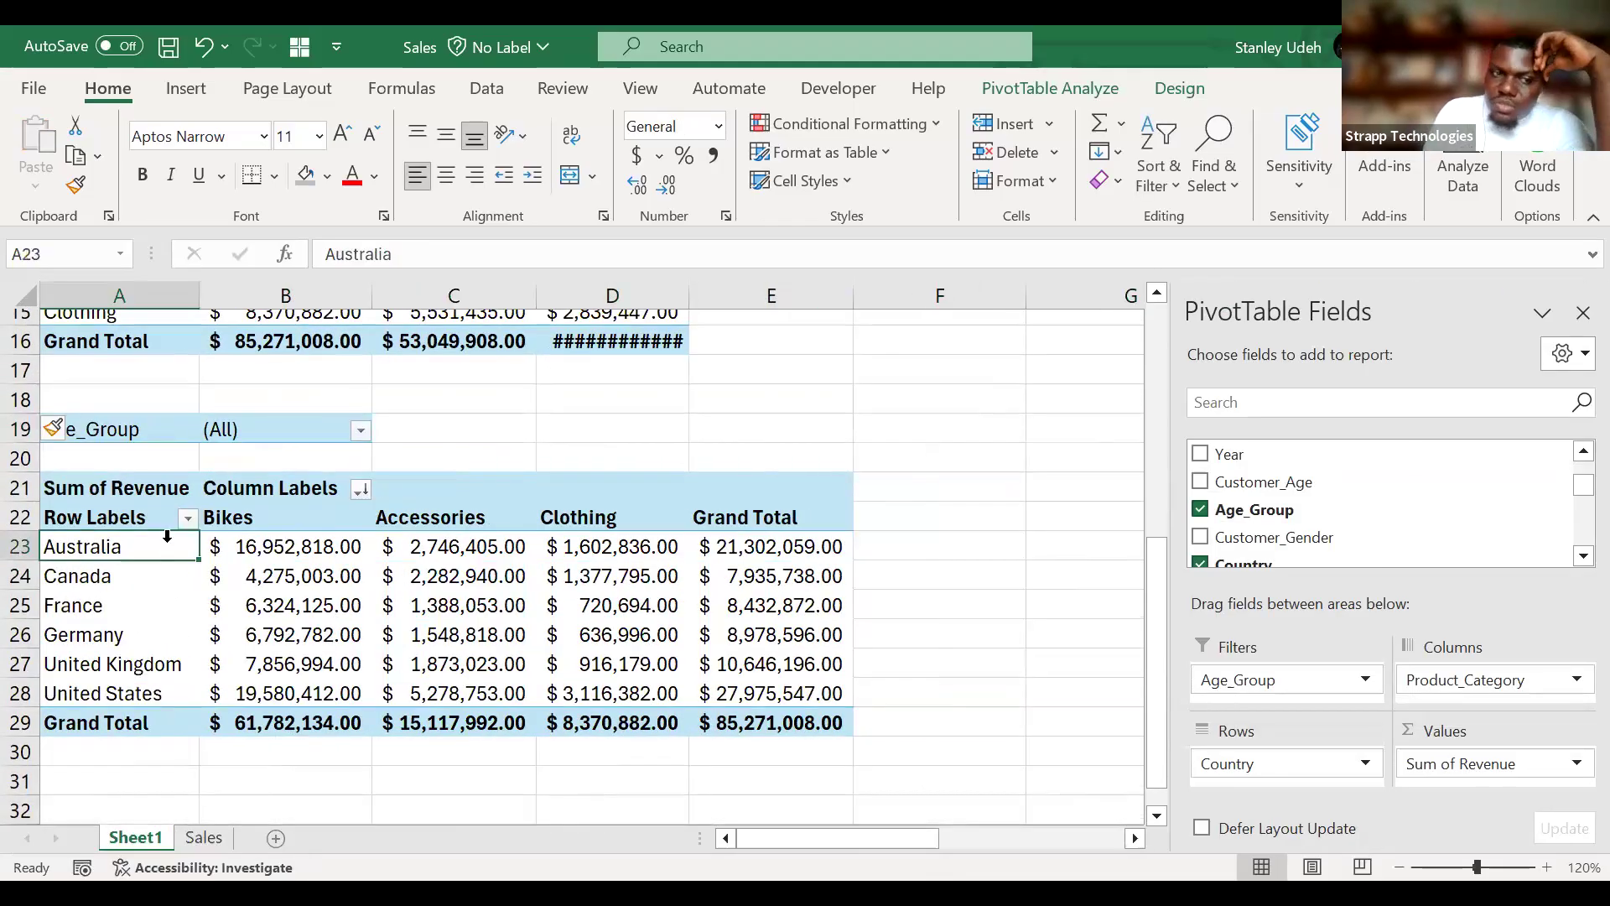
# Filter the copied PivotTable's Age_Group to Young Adults (25-34).
pyautogui.click(360, 431)
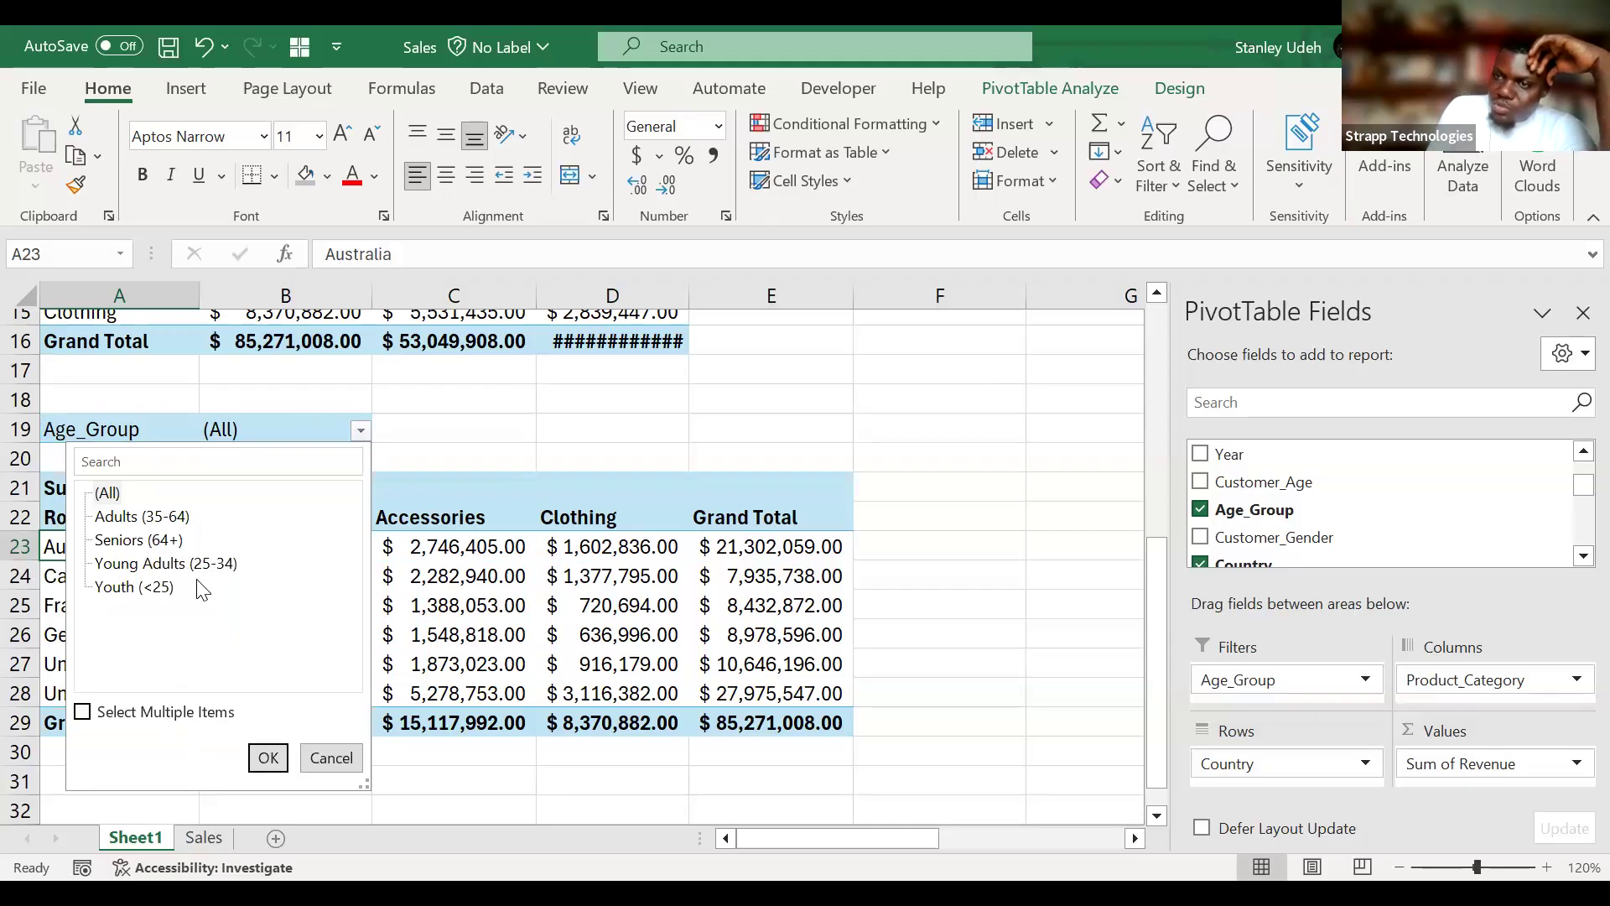
pyautogui.click(359, 430)
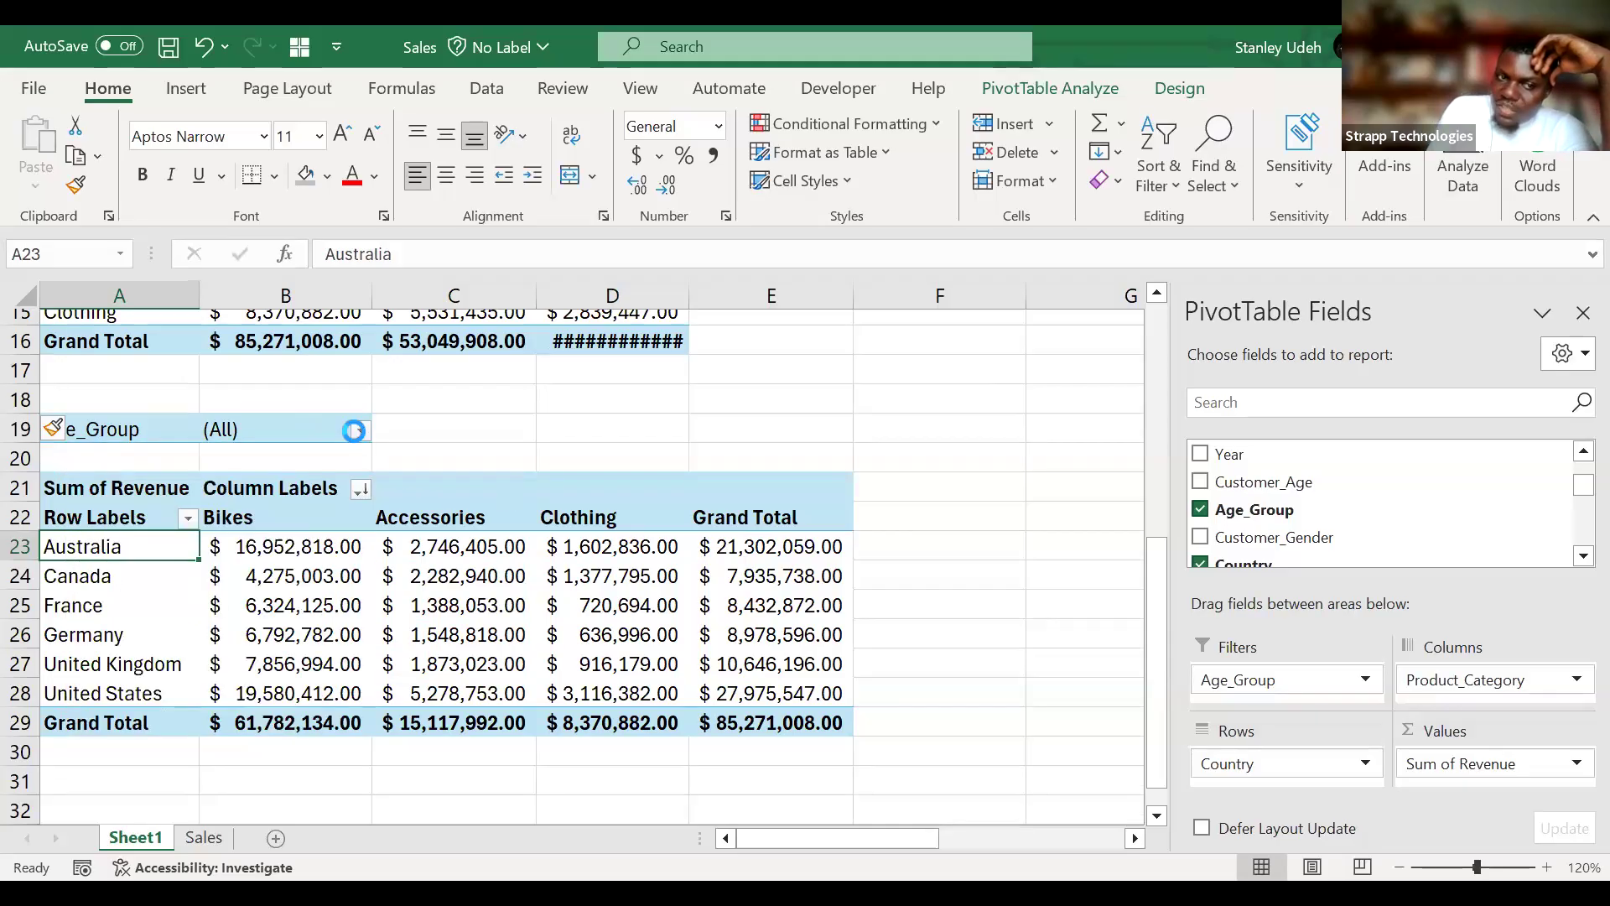
pyautogui.click(359, 430)
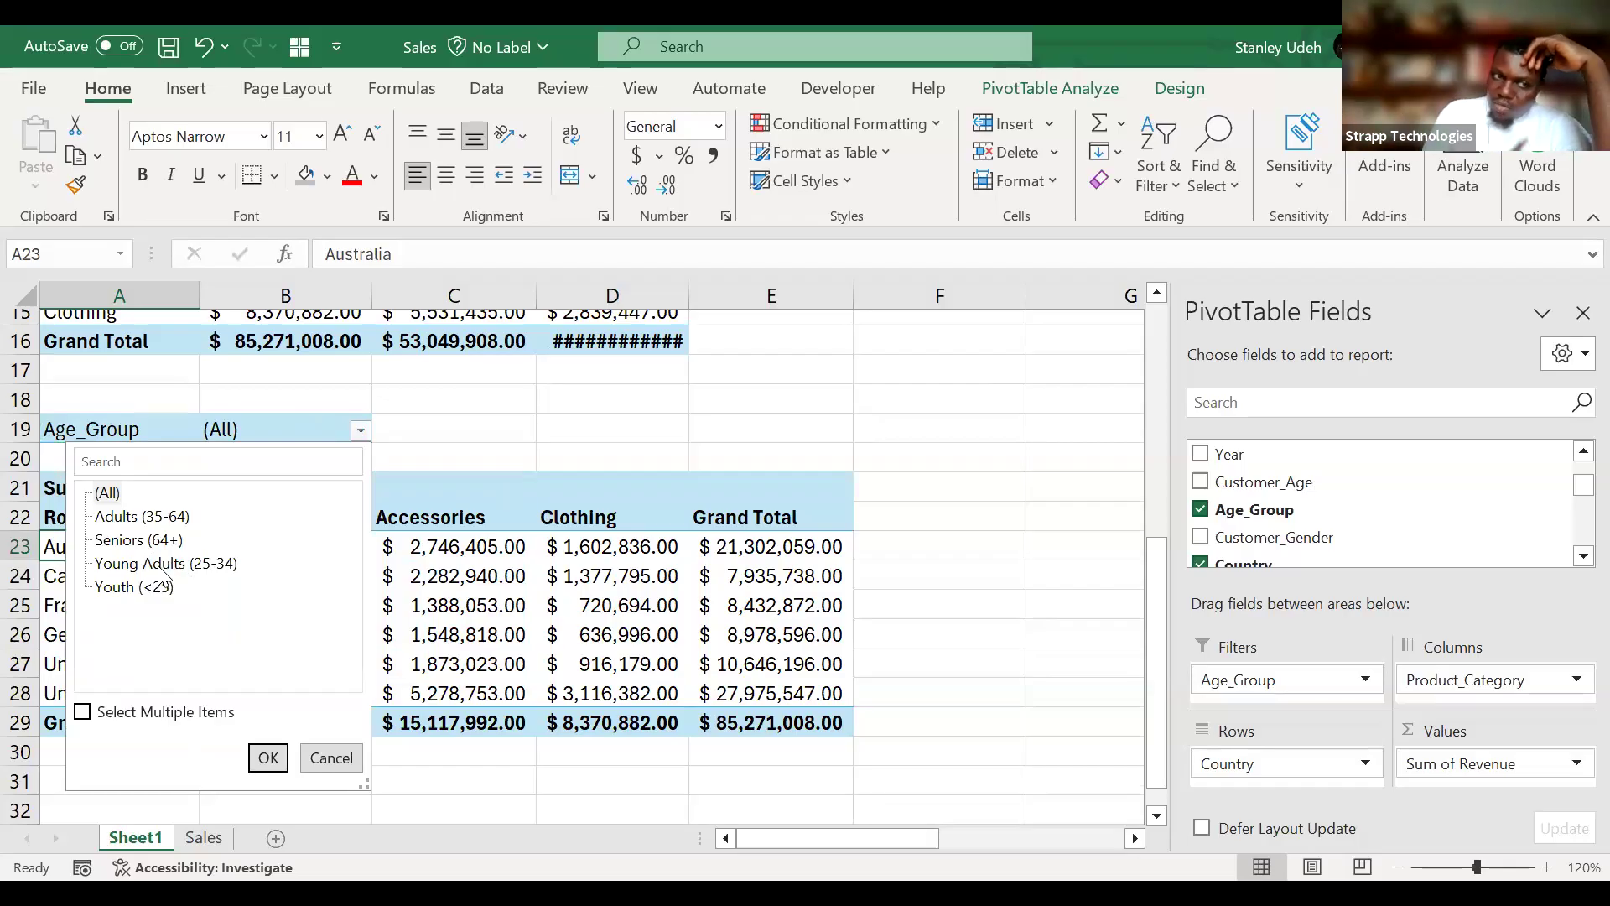
pyautogui.click(162, 563)
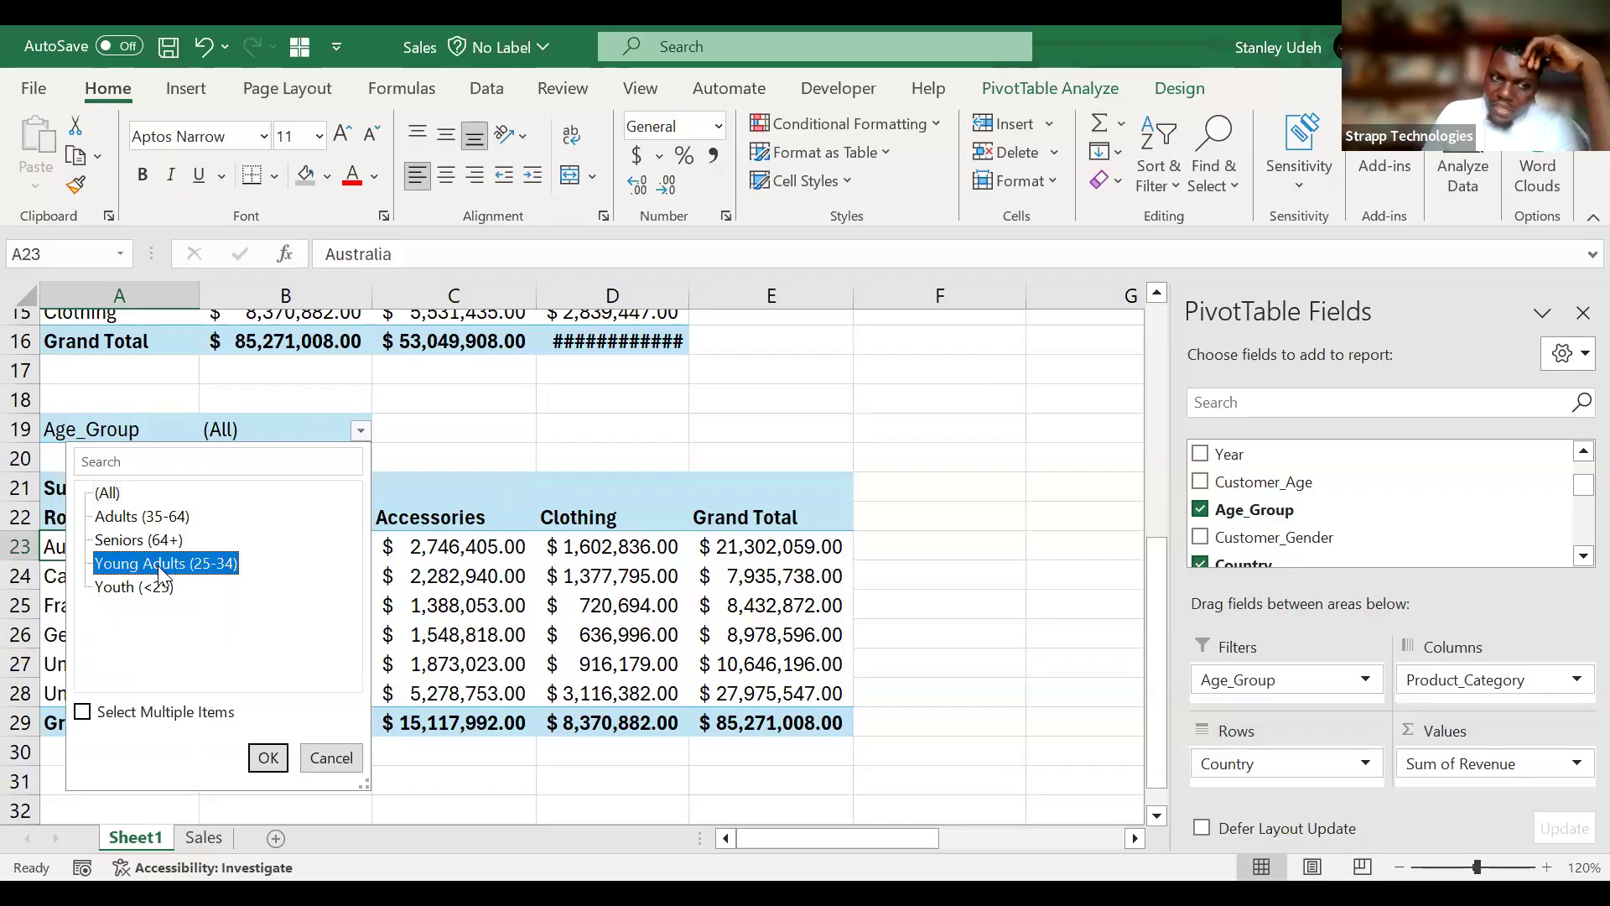
pyautogui.click(268, 757)
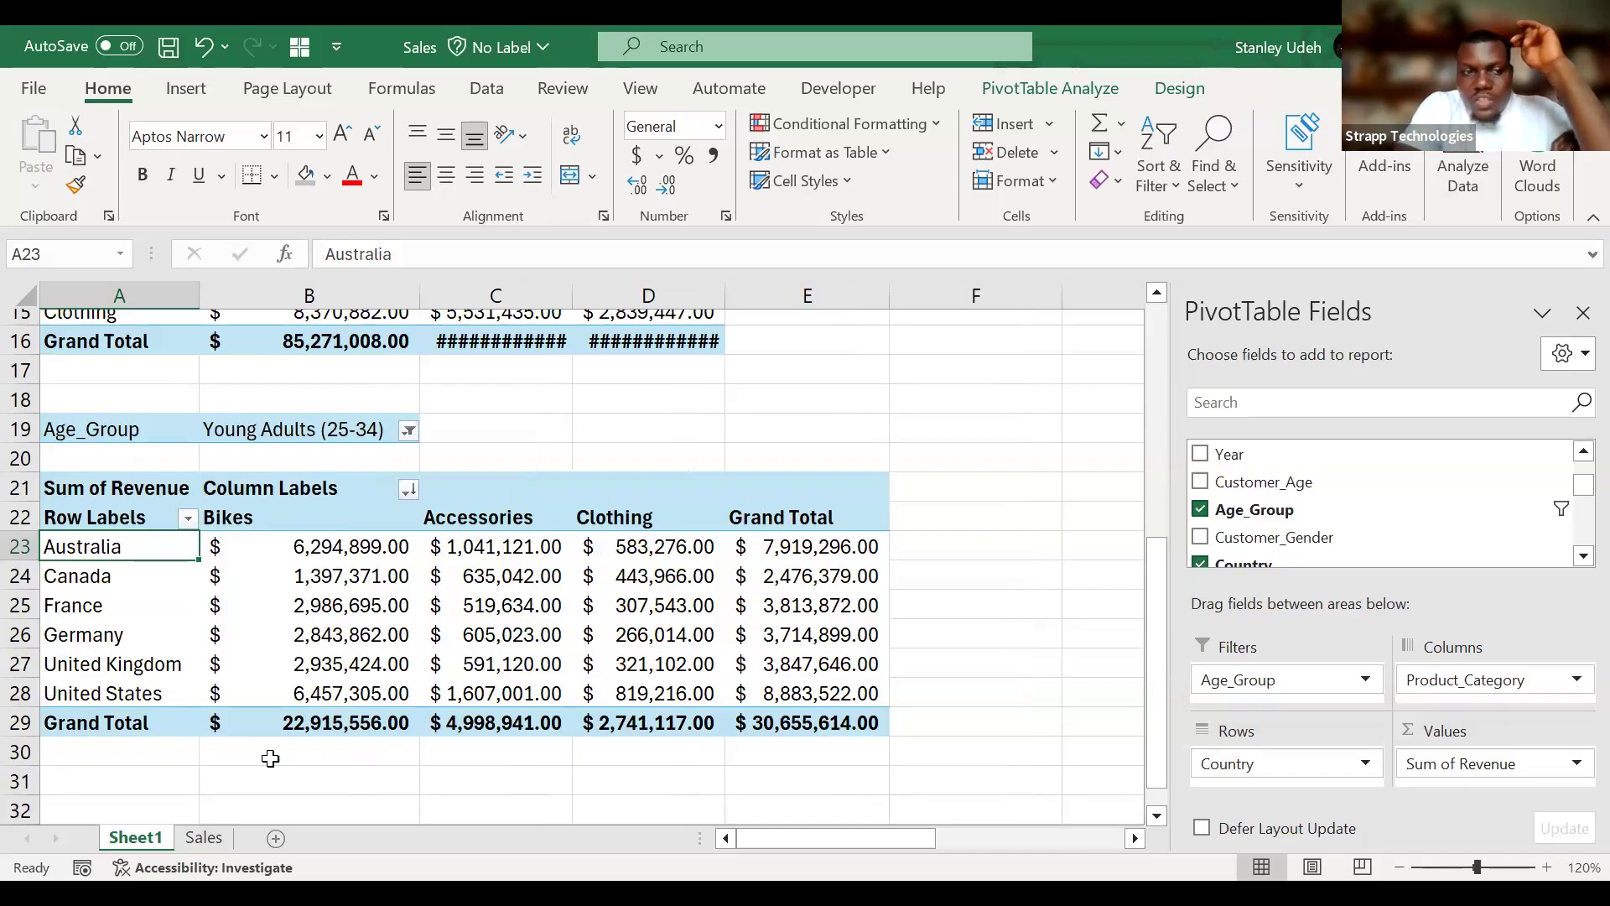
# Sort the countries in the filtered PivotTable in descending order by Sum of Revenue.
pyautogui.click(188, 519)
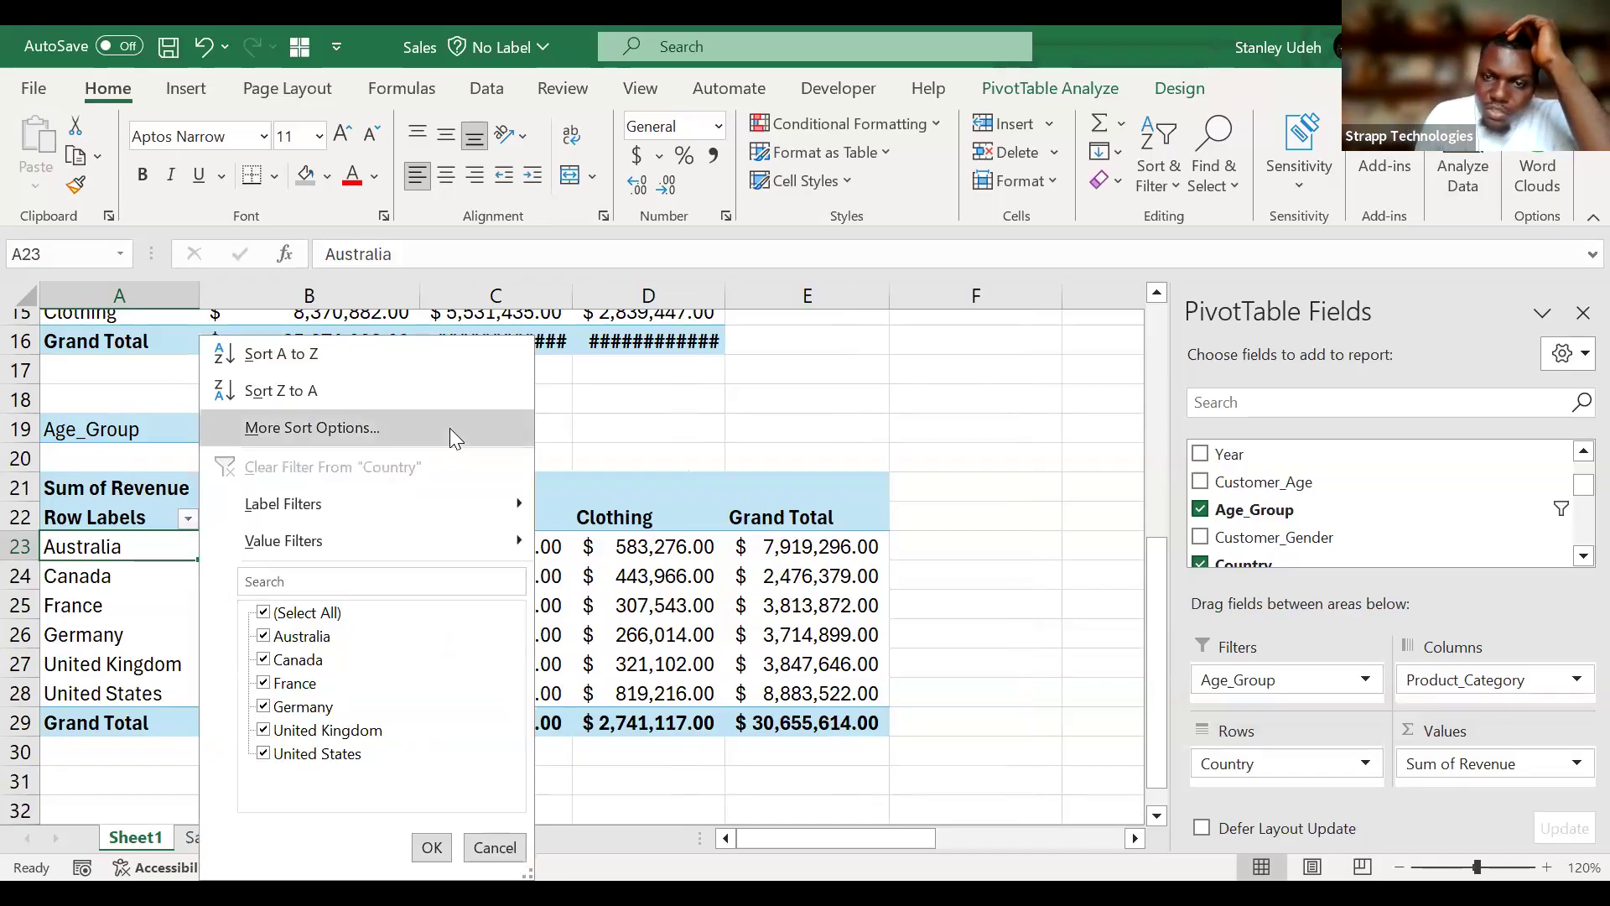
pyautogui.click(449, 428)
pyautogui.click(1090, 455)
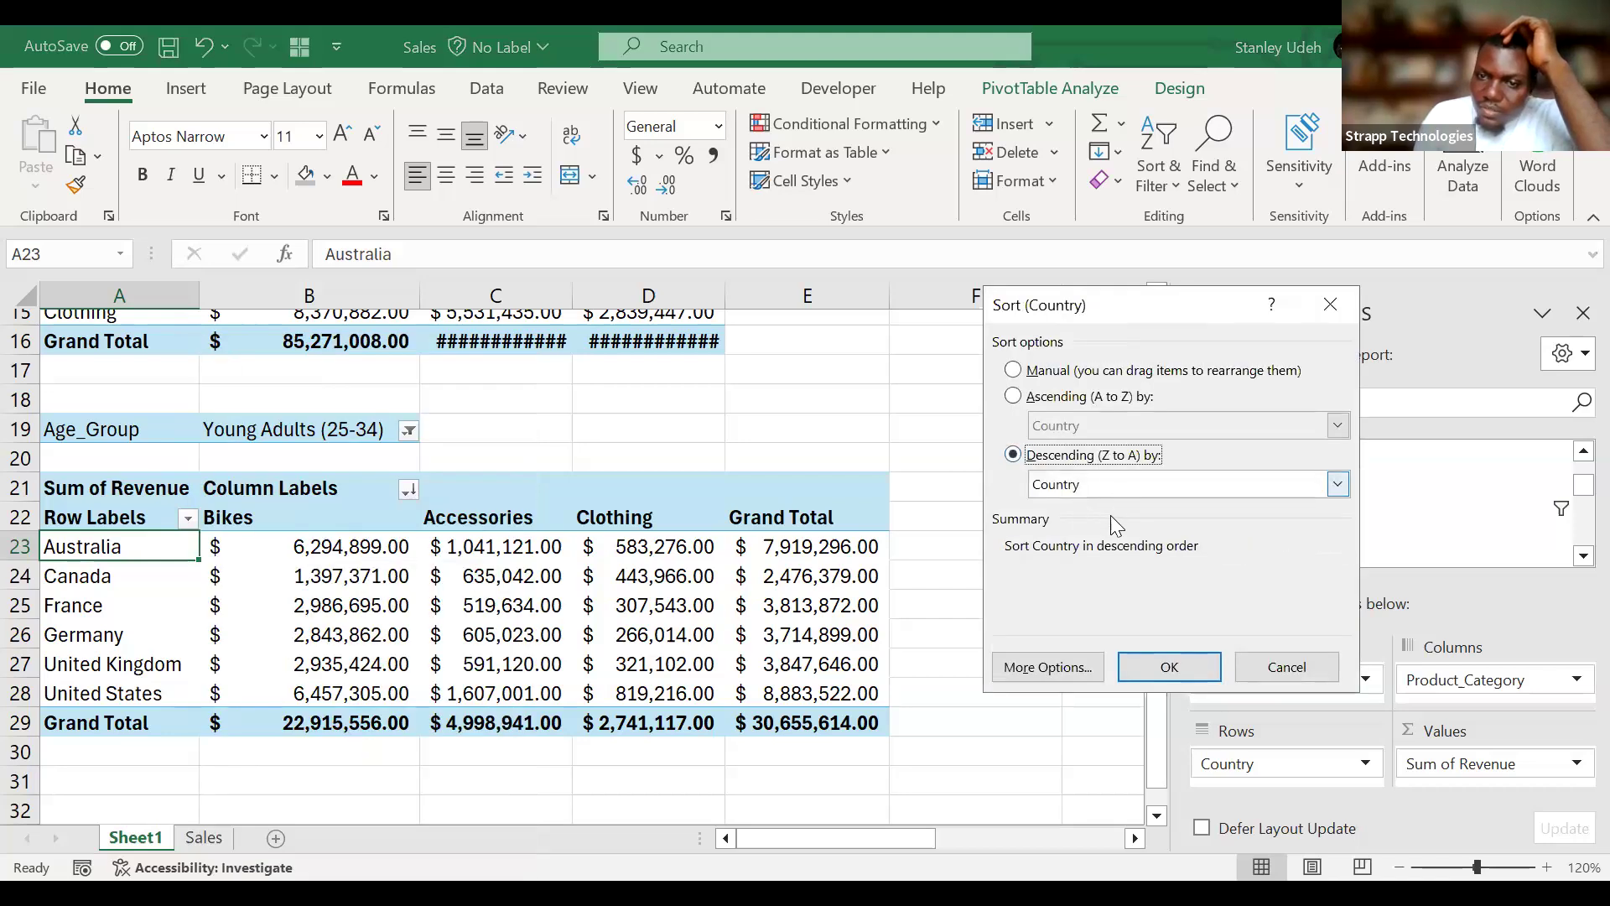
pyautogui.click(1115, 490)
pyautogui.click(1114, 525)
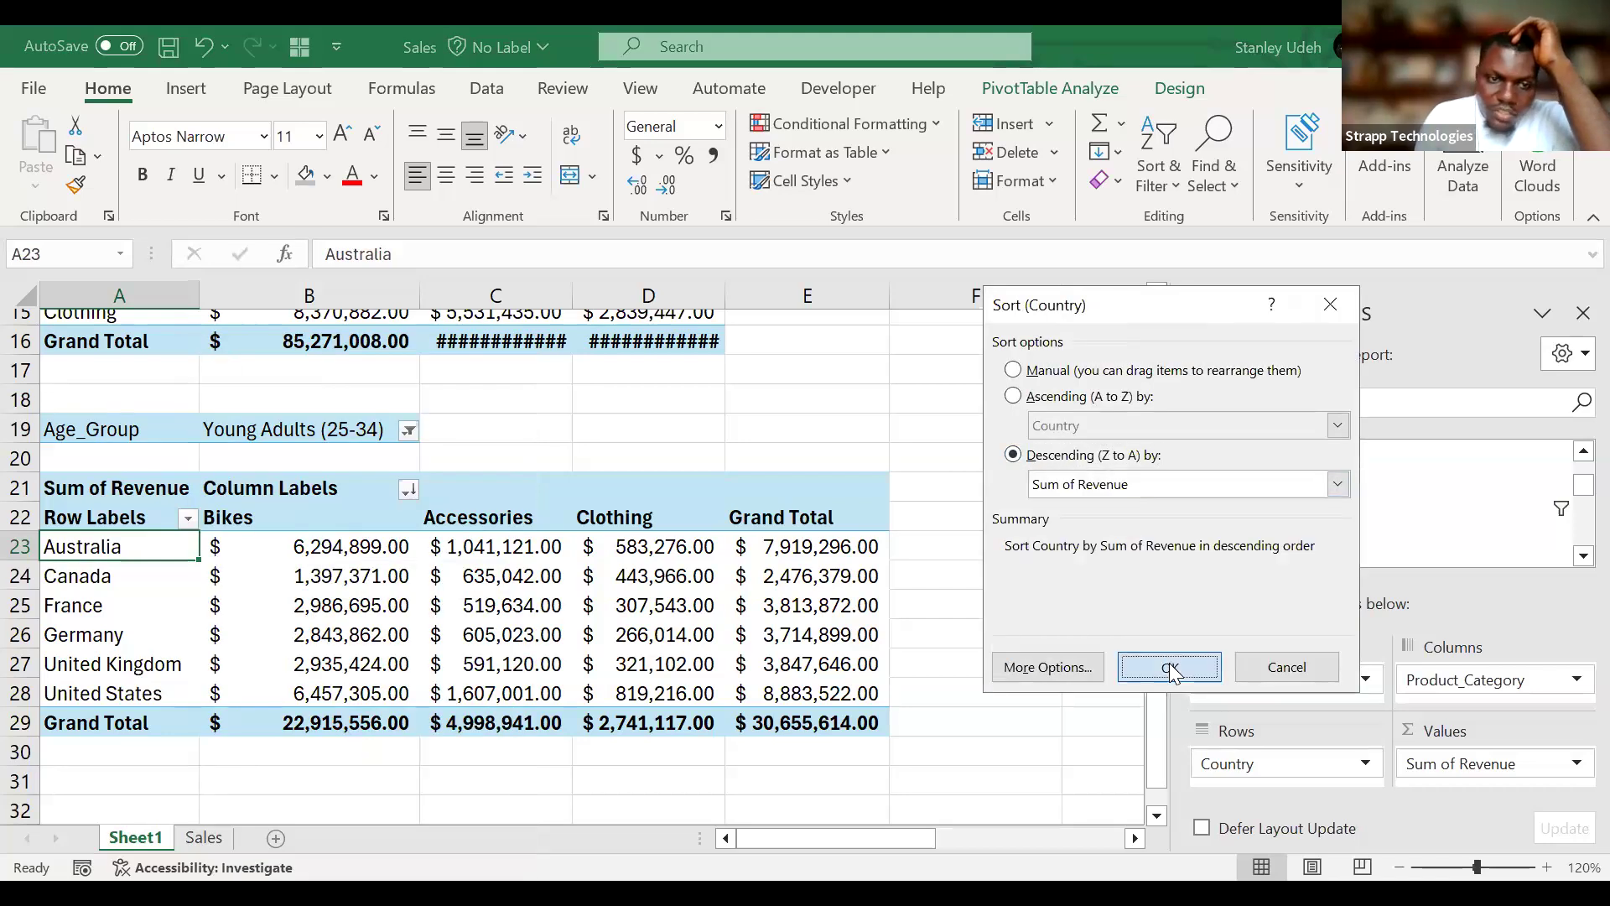
pyautogui.click(1170, 668)
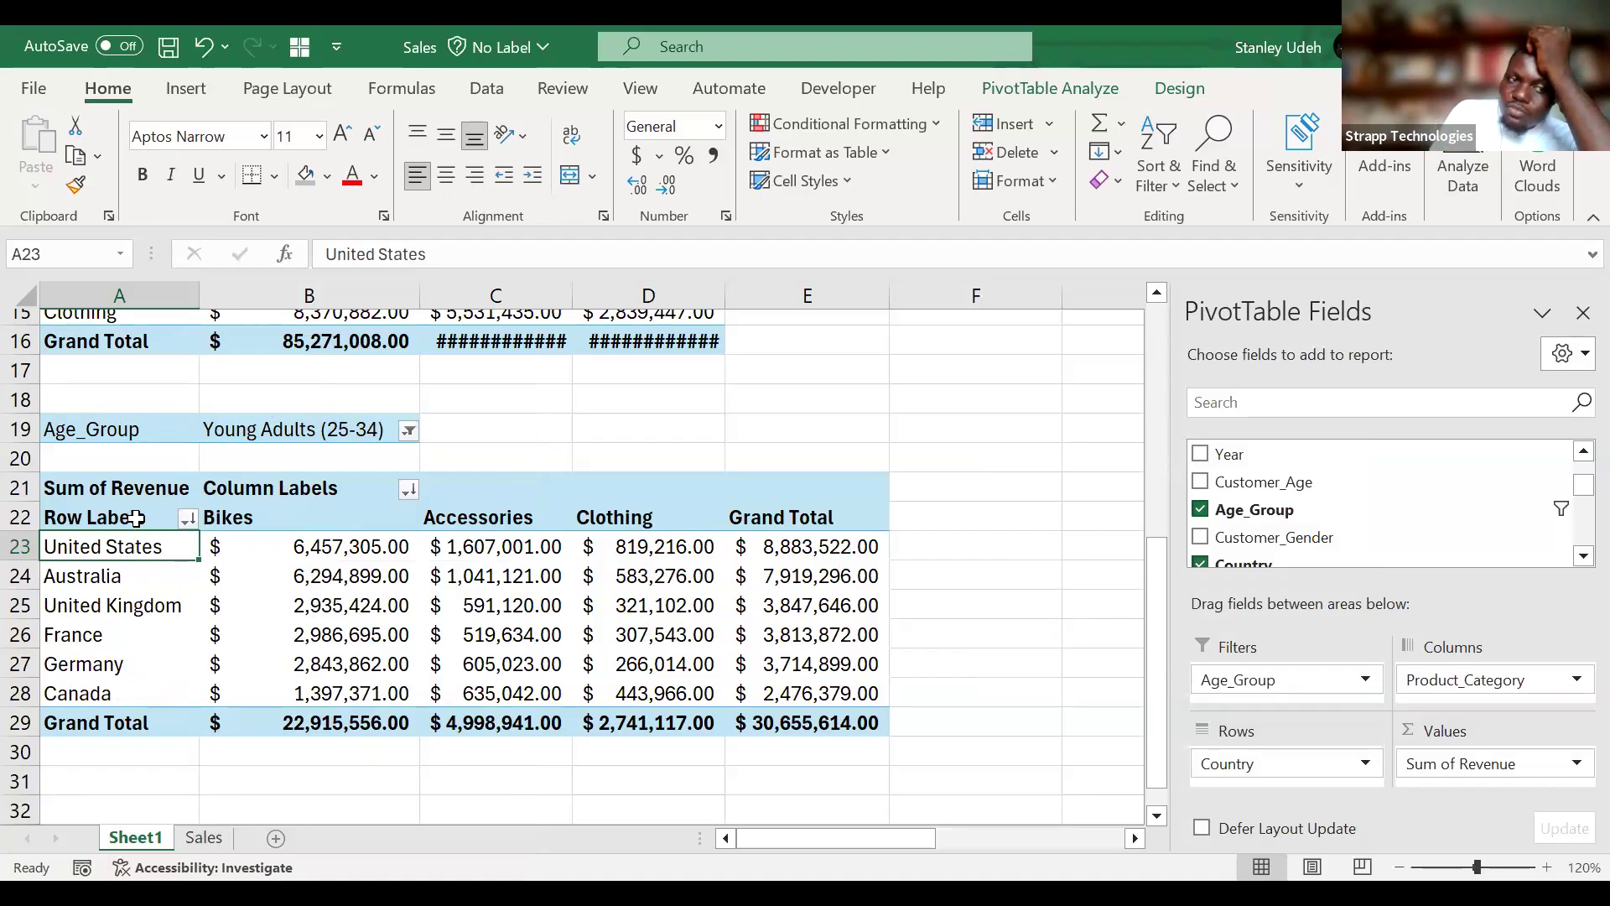
pyautogui.moveTo(136, 518); pyautogui.dragTo(760, 726)
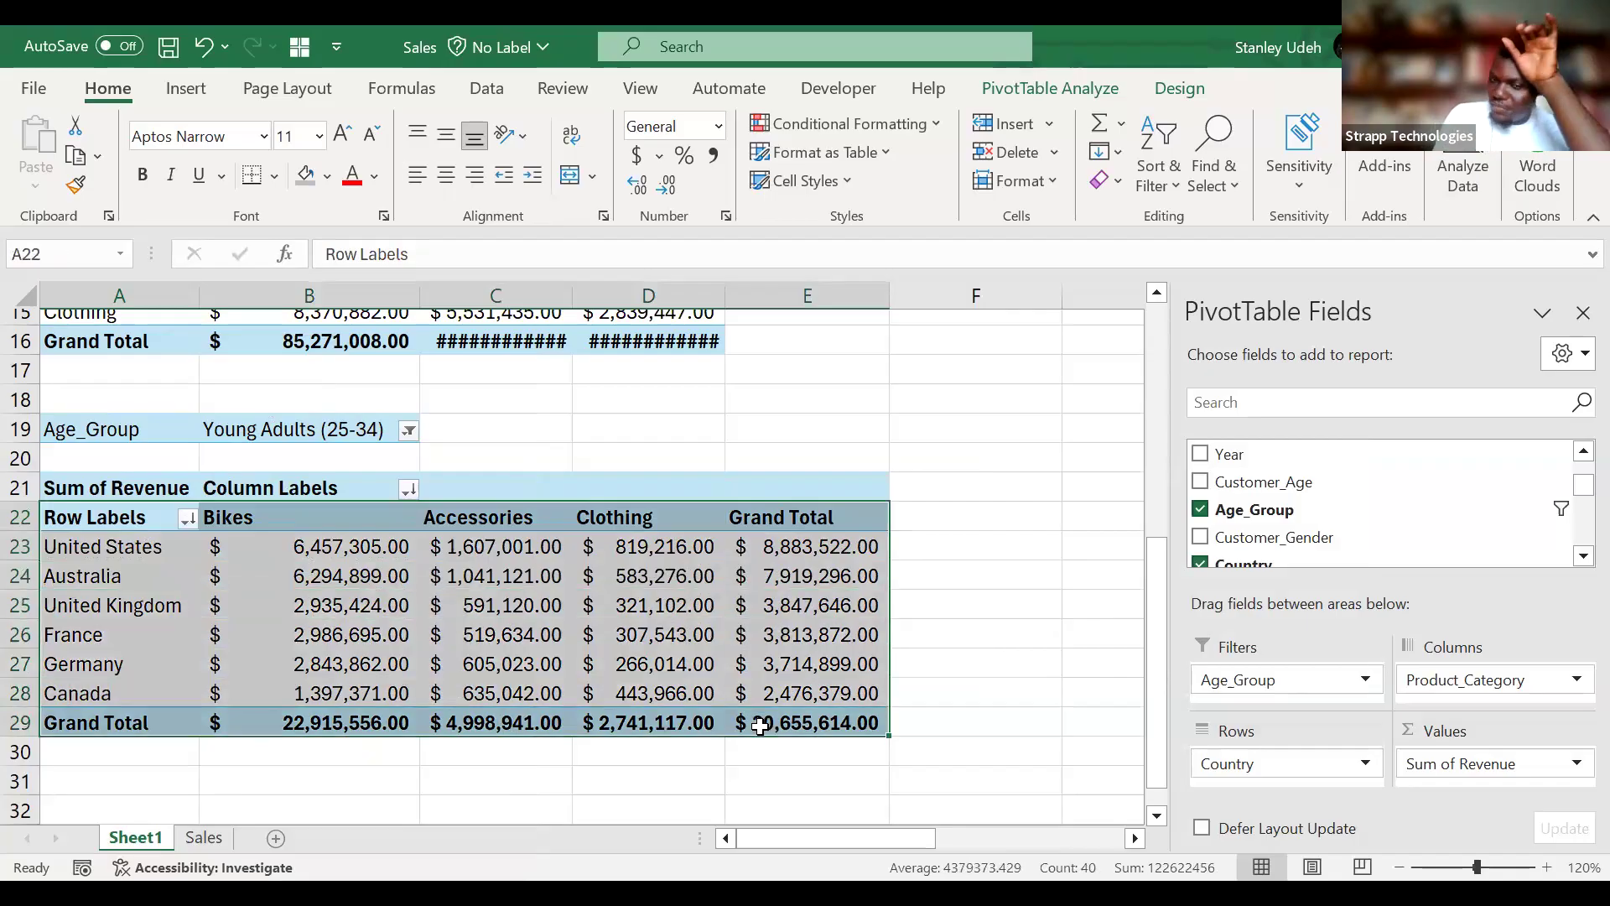
# Allow multiple items in the Age_Group filter, include Adults (35-64) with Young Adults (25-34), and review the revenue by country and category.
pyautogui.click(408, 430)
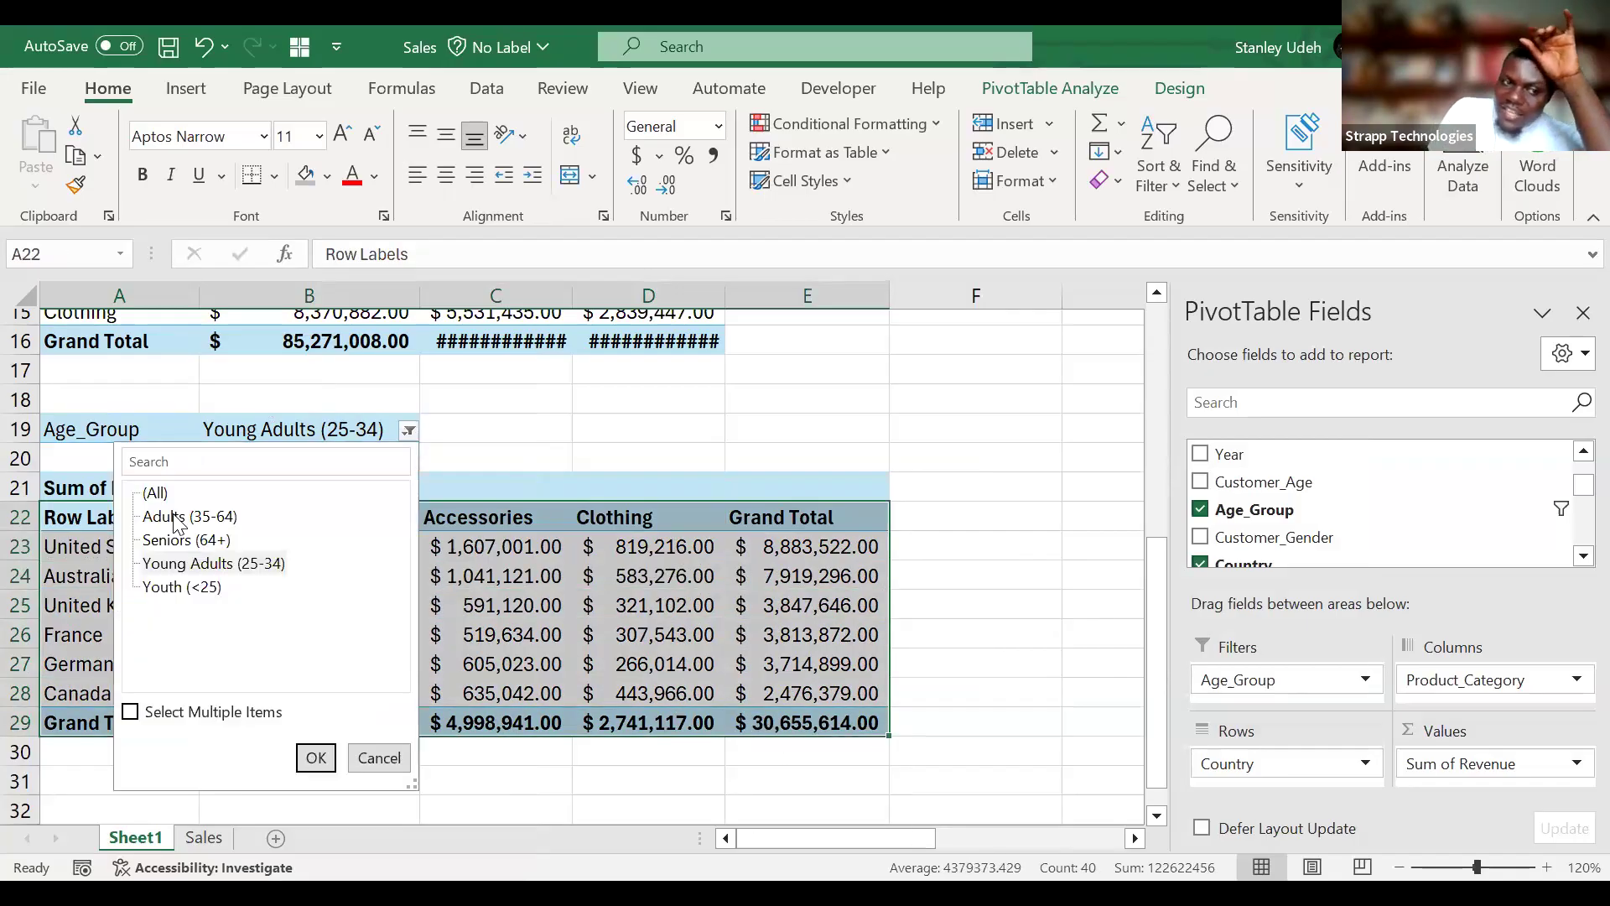
pyautogui.click(128, 713)
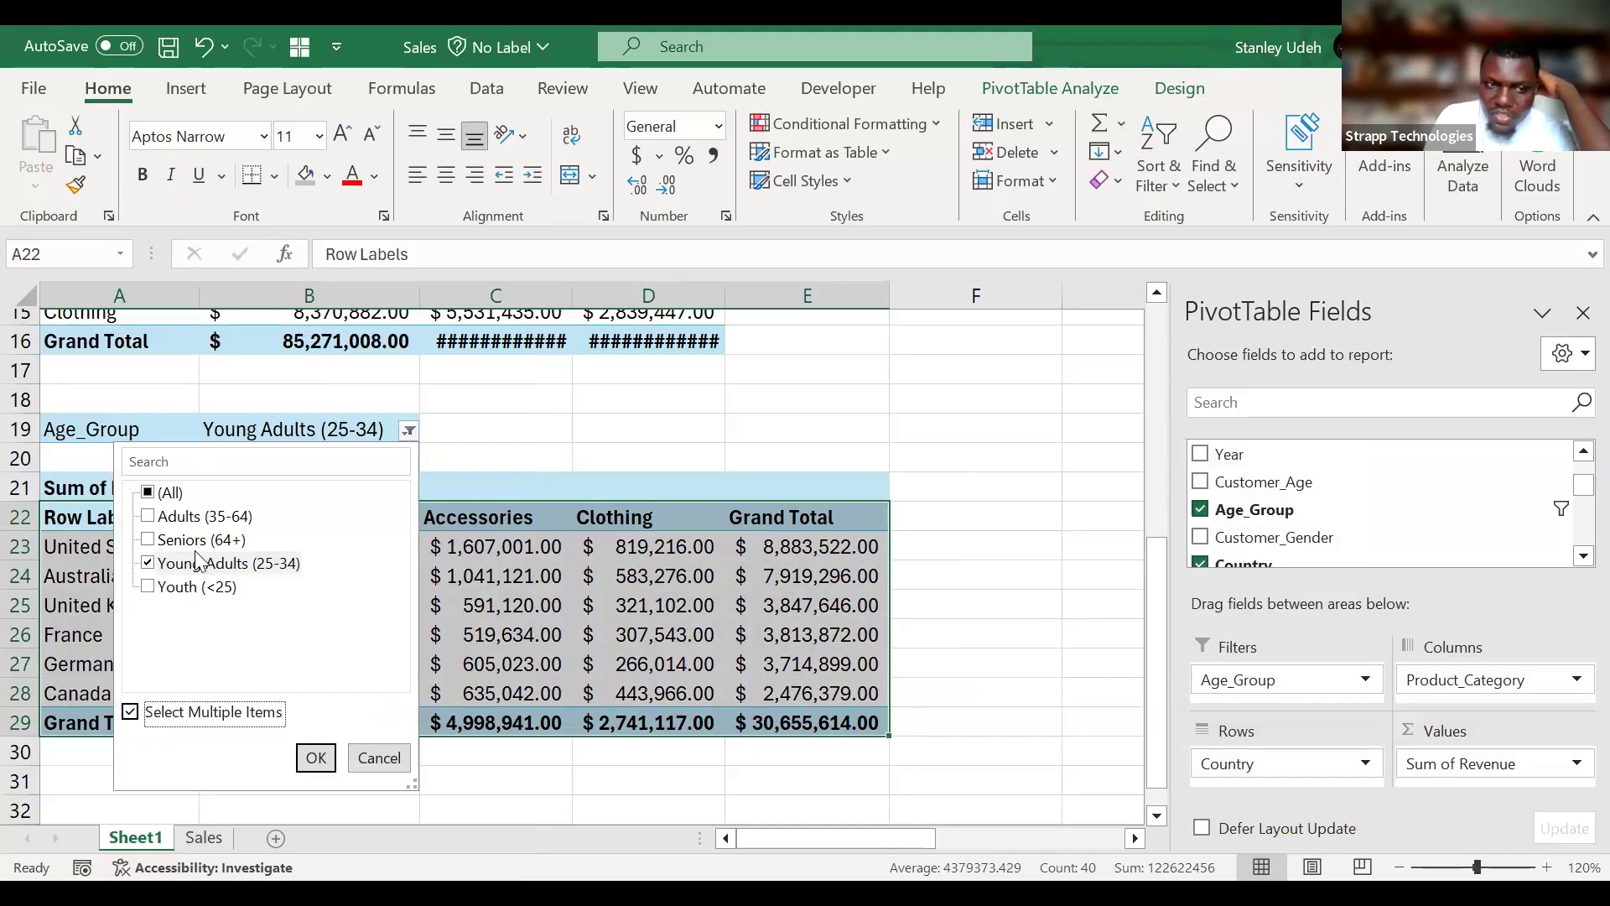
pyautogui.click(157, 521)
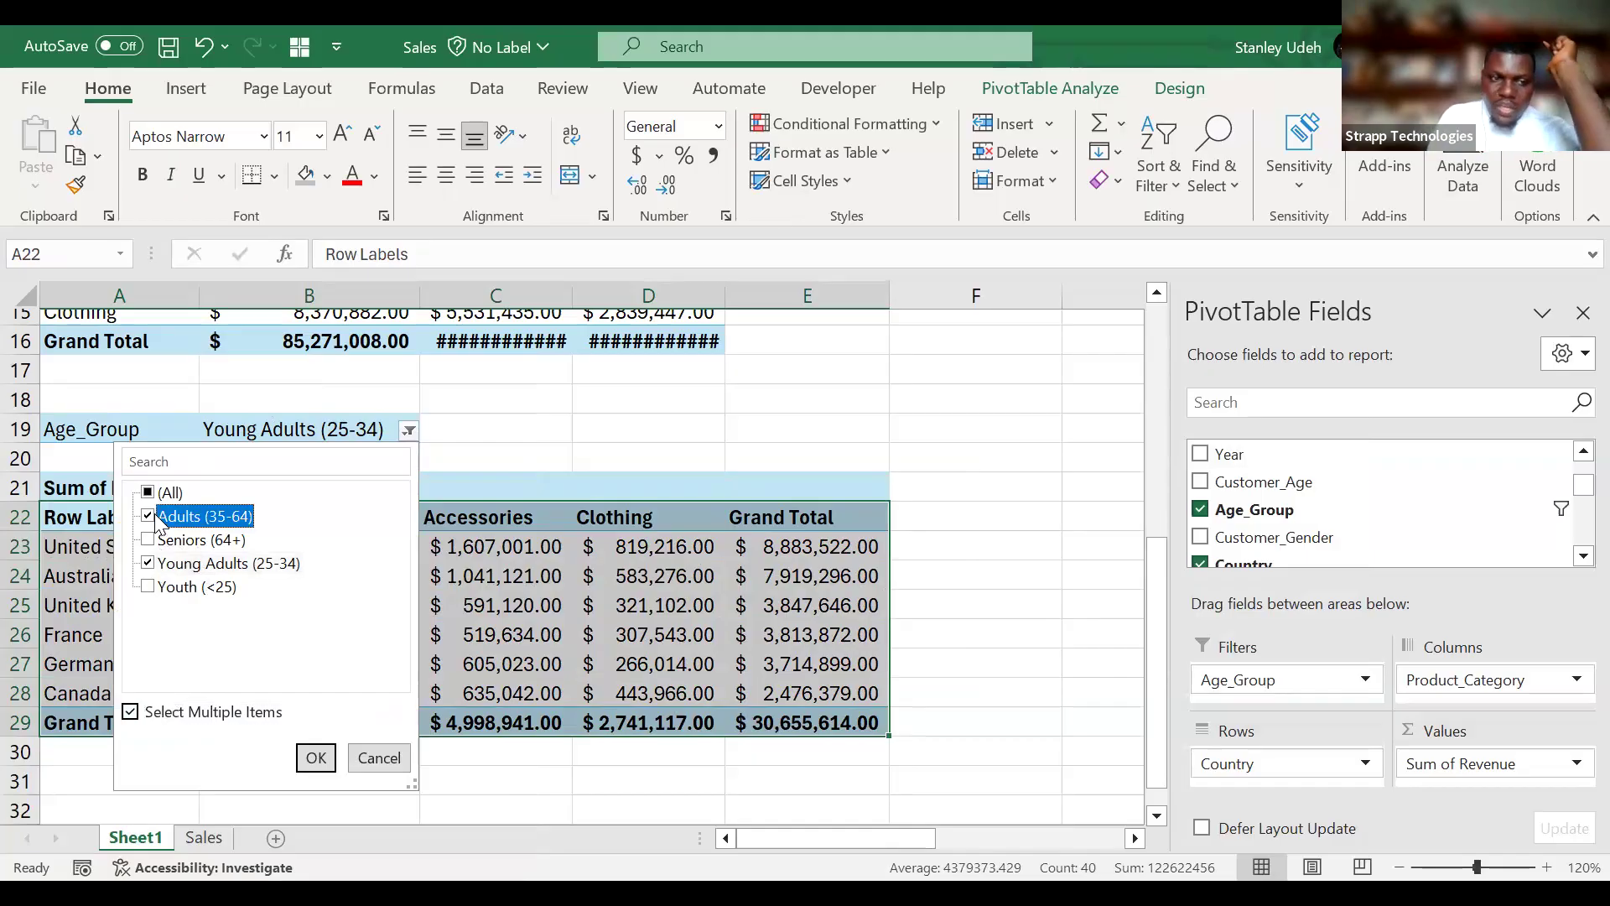
pyautogui.click(315, 760)
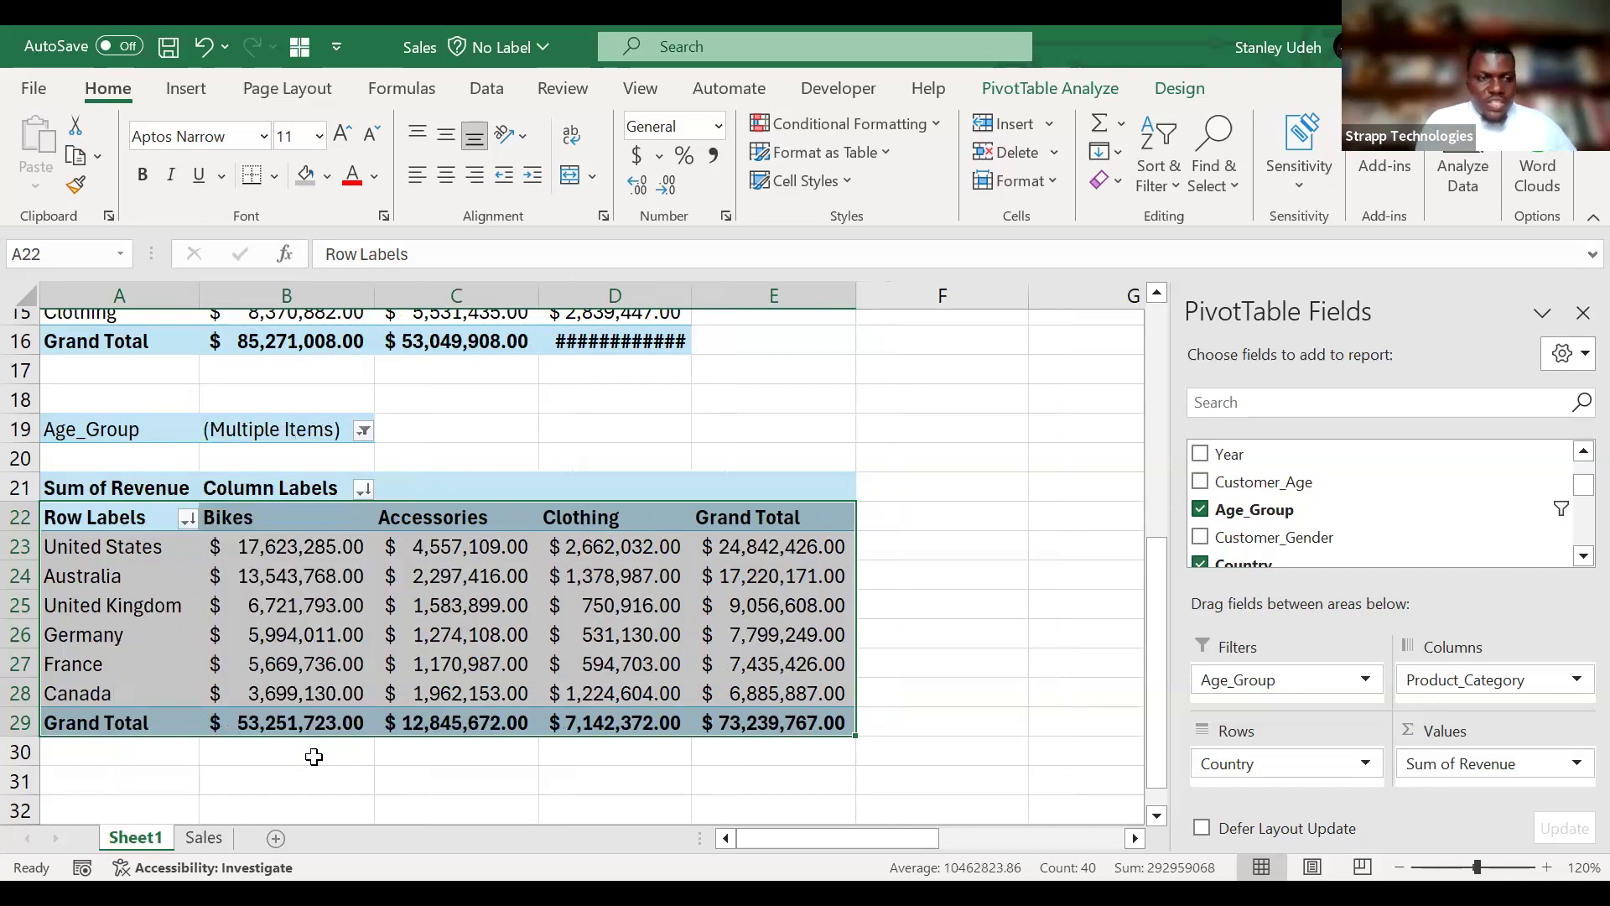
pyautogui.click(223, 557)
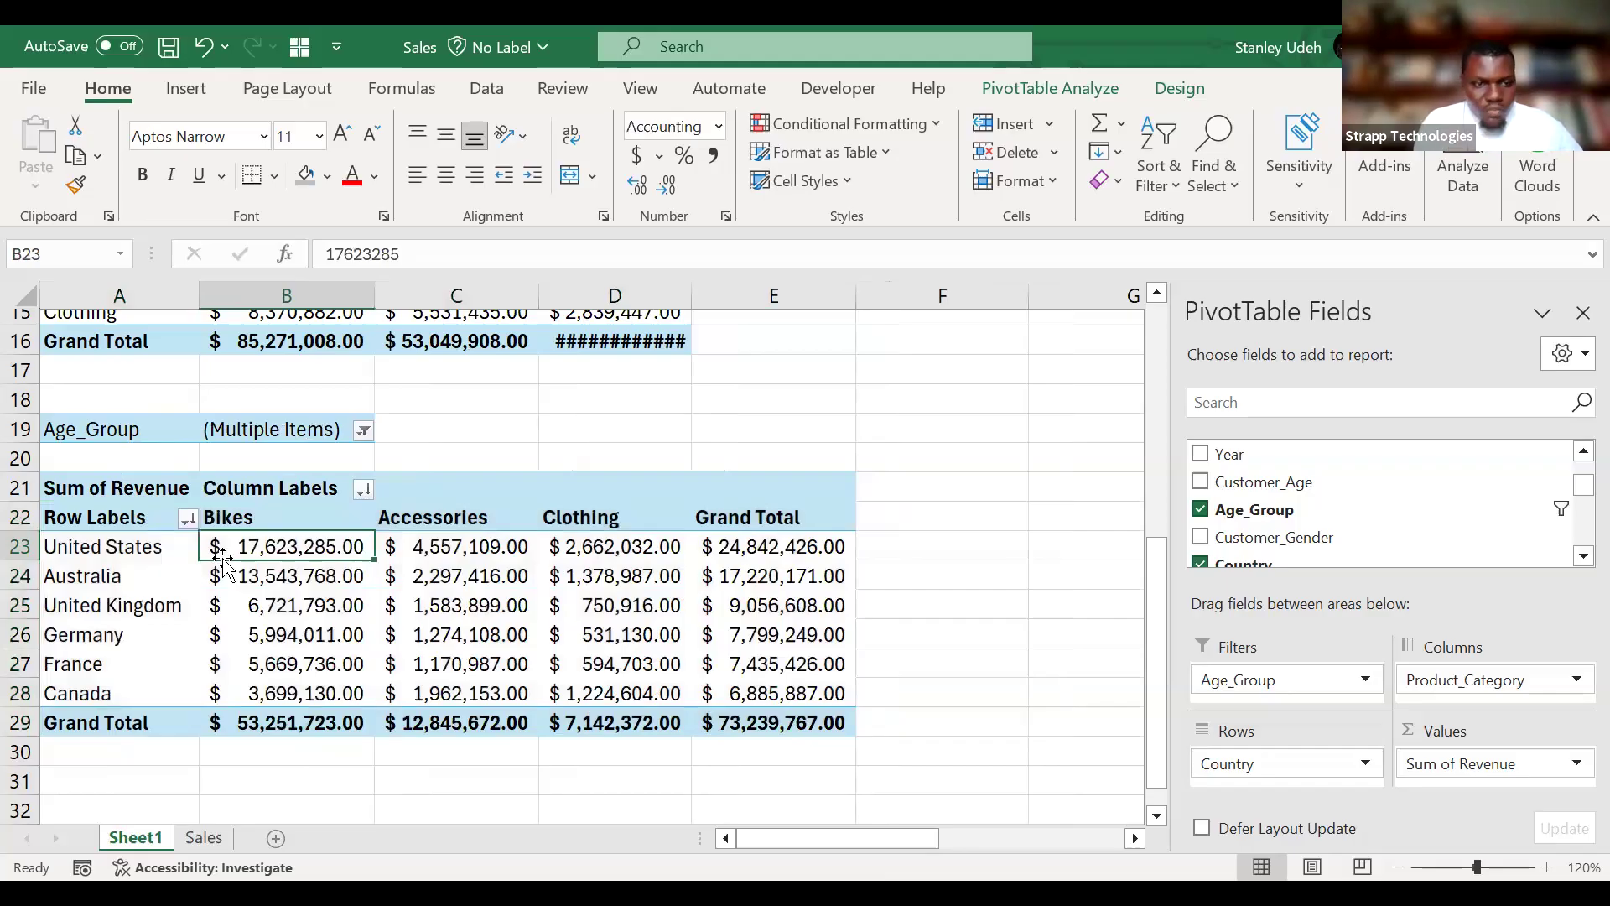
pyautogui.click(293, 725)
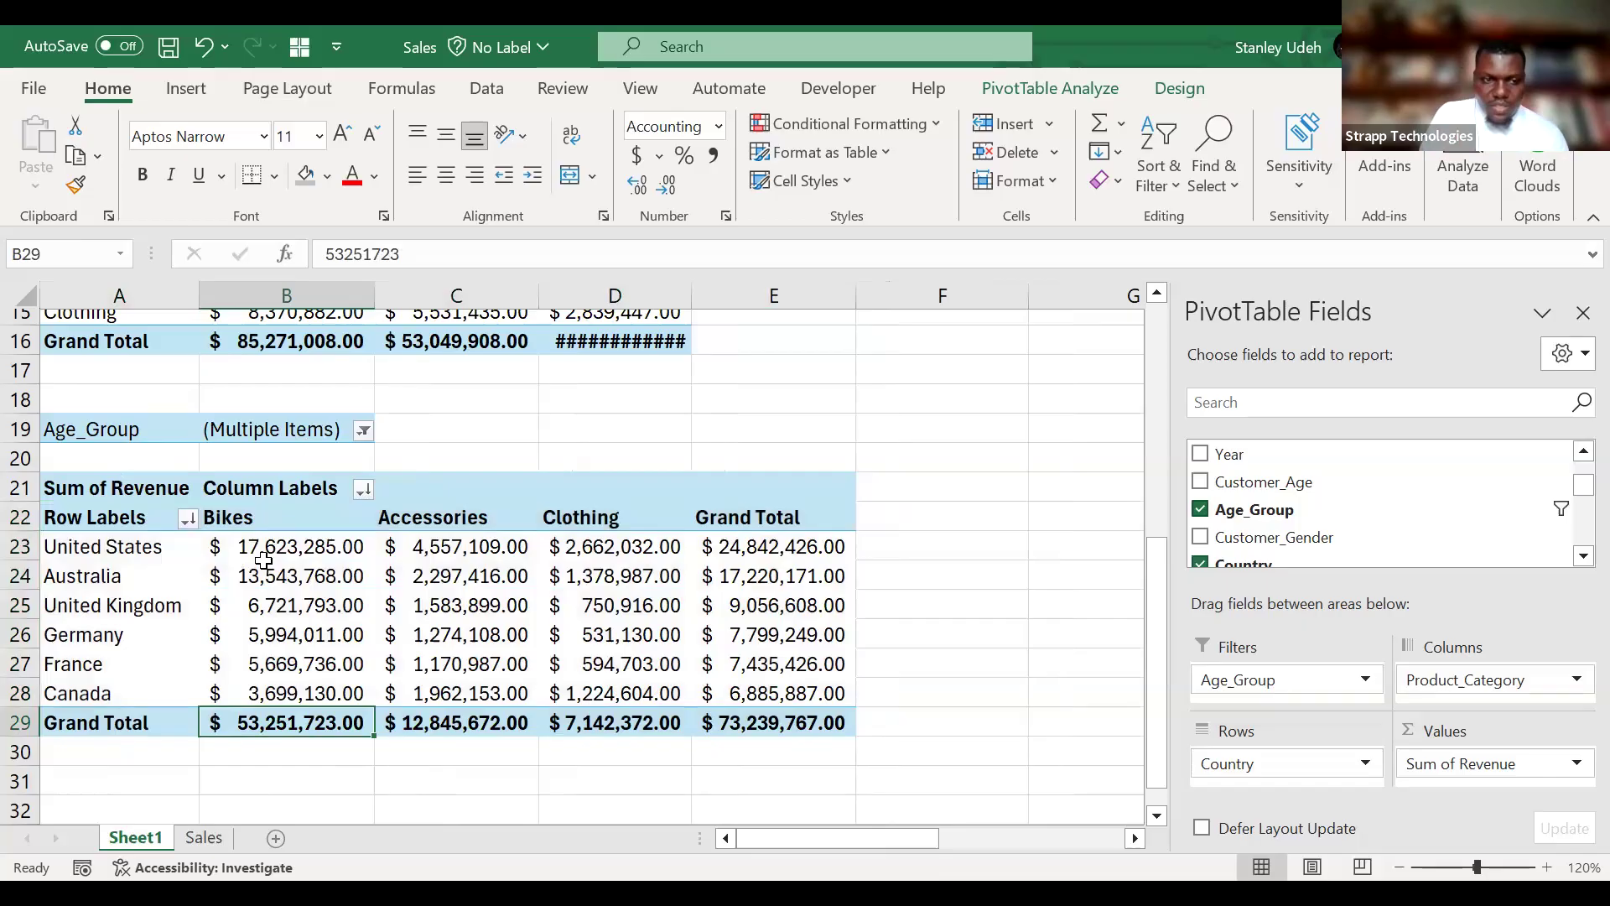
pyautogui.moveTo(244, 545)
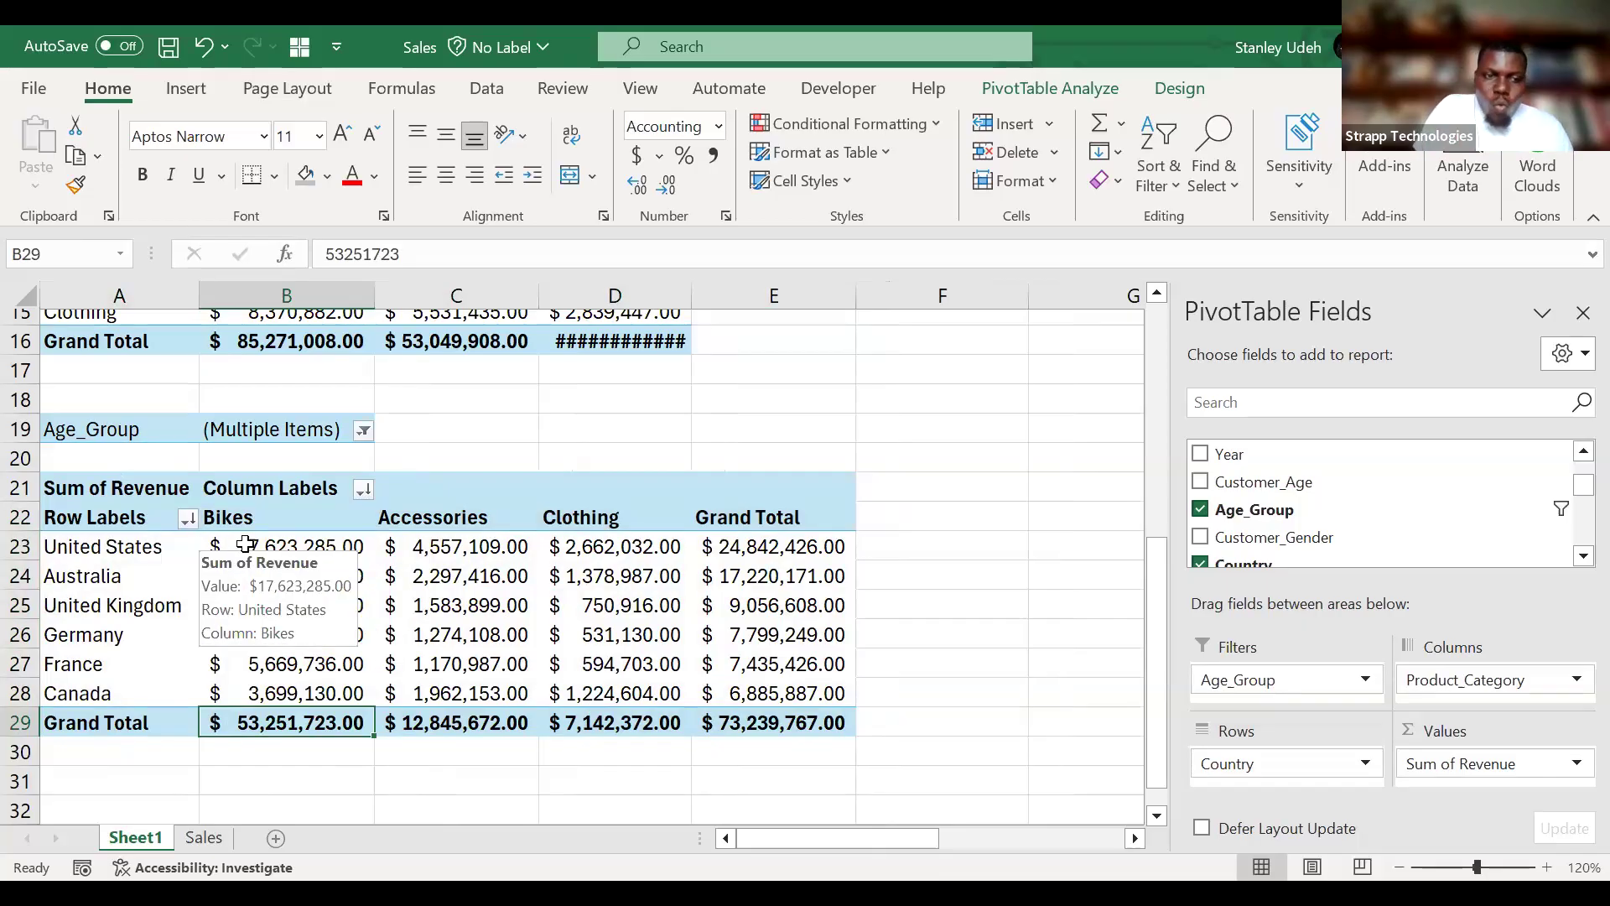
pyautogui.moveTo(244, 544); pyautogui.dragTo(709, 746)
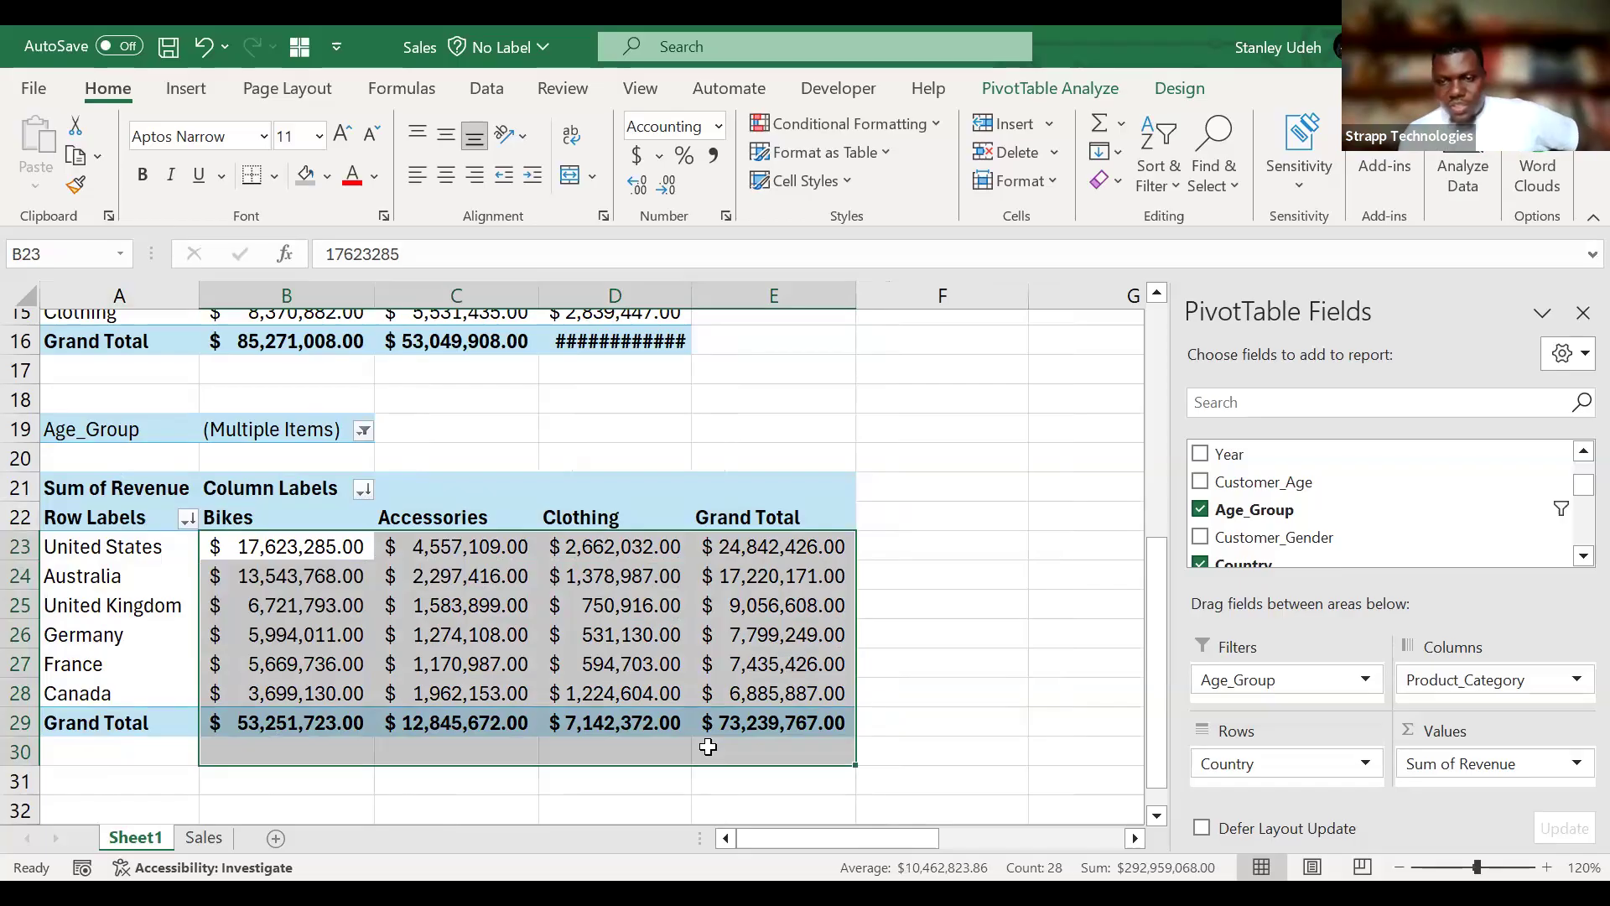
# Add Customer_Gender as a second report filter above Age_Group.
pyautogui.click(1582, 555)
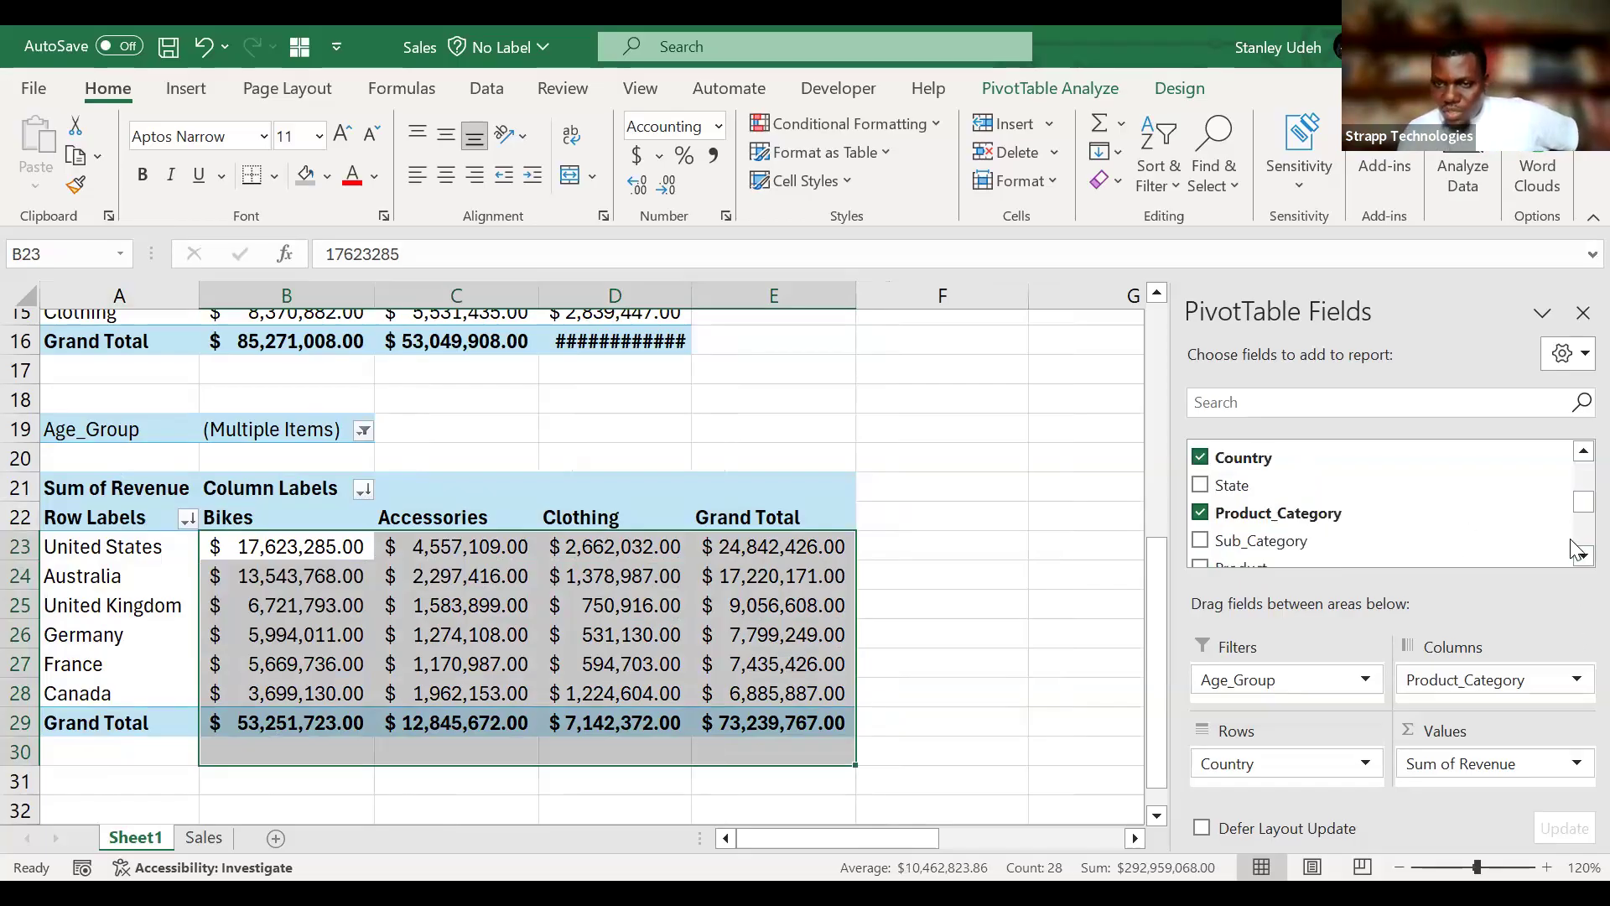
pyautogui.click(1575, 542)
pyautogui.click(1575, 542)
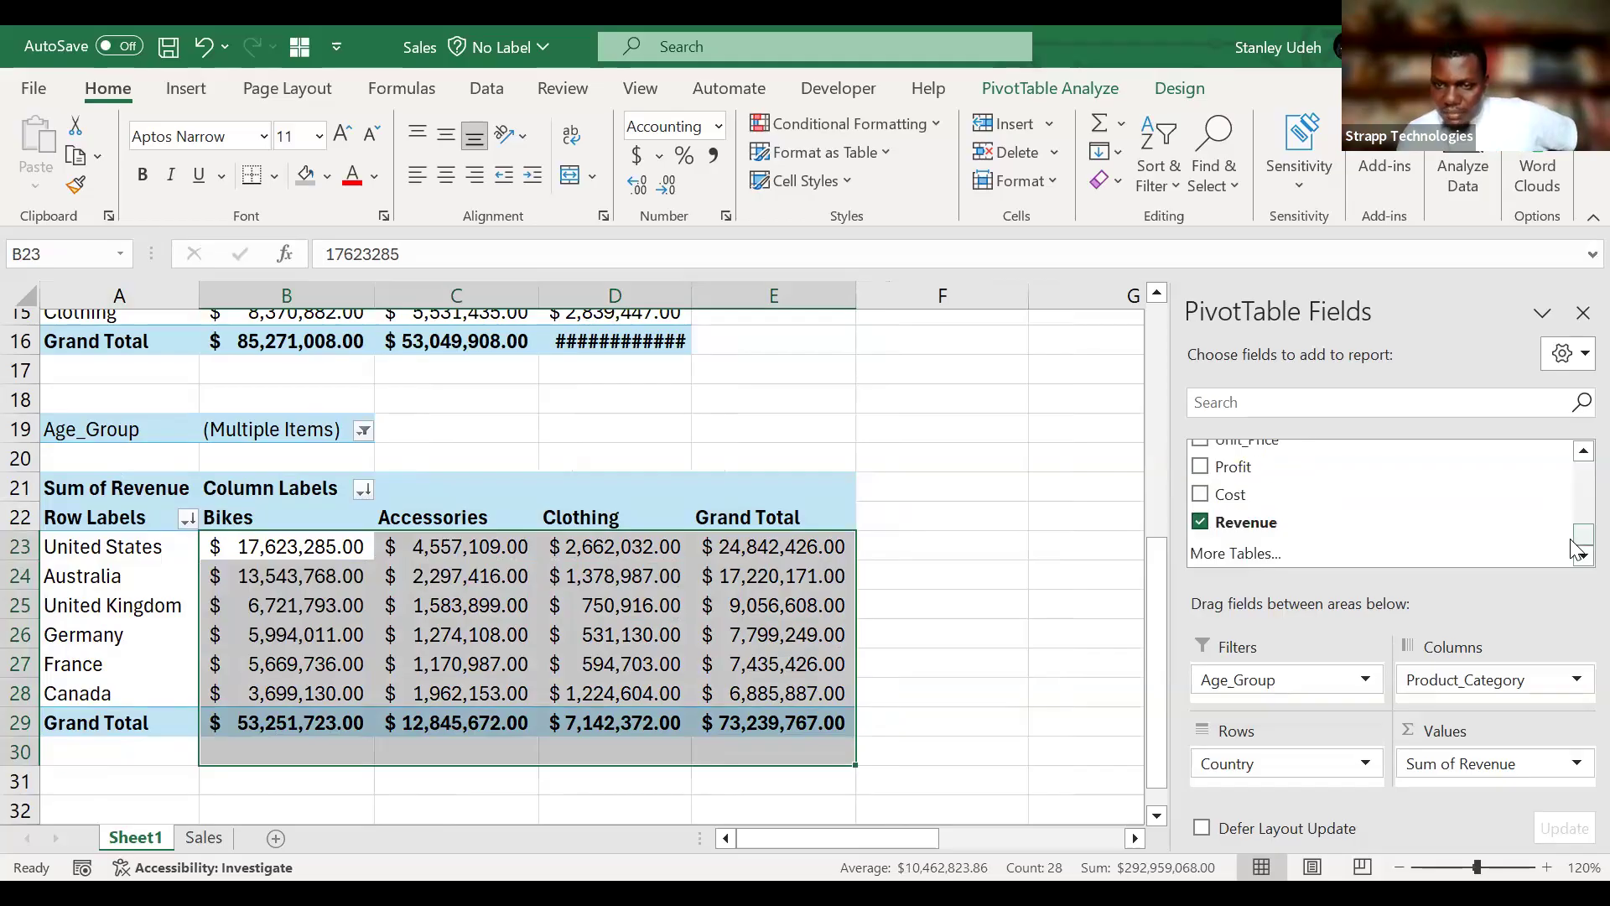
pyautogui.click(1582, 453)
pyautogui.click(1582, 453)
pyautogui.click(1582, 453)
pyautogui.click(1577, 456)
pyautogui.click(1576, 456)
pyautogui.click(1577, 455)
pyautogui.click(1576, 455)
pyautogui.click(1577, 456)
pyautogui.click(1577, 456)
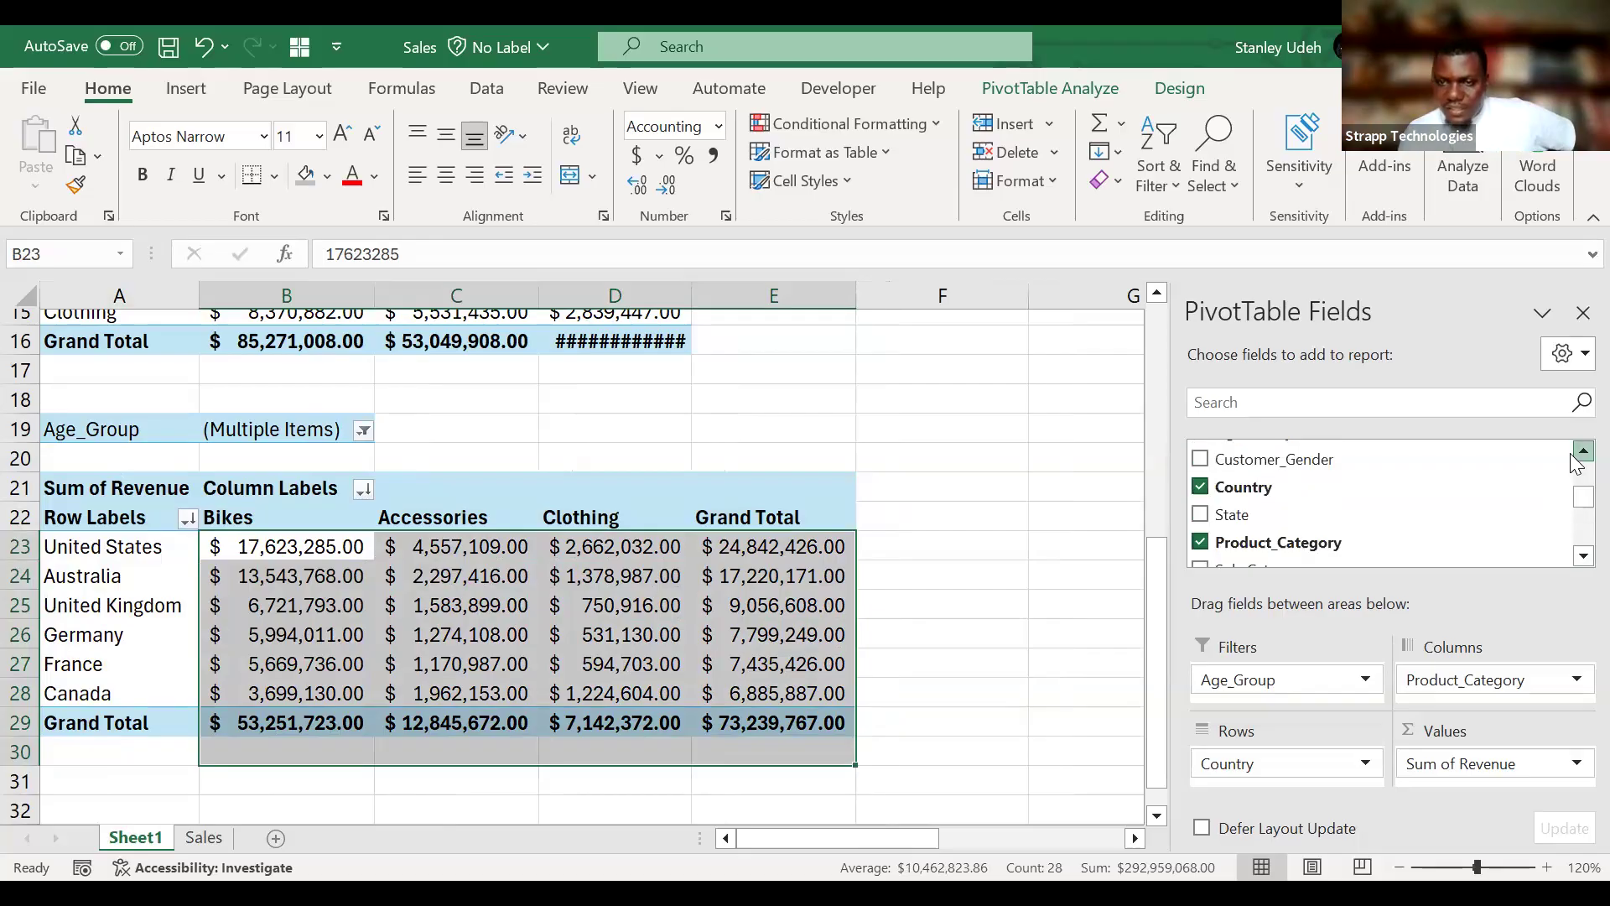
pyautogui.click(1577, 457)
pyautogui.moveTo(1356, 483); pyautogui.dragTo(1302, 673)
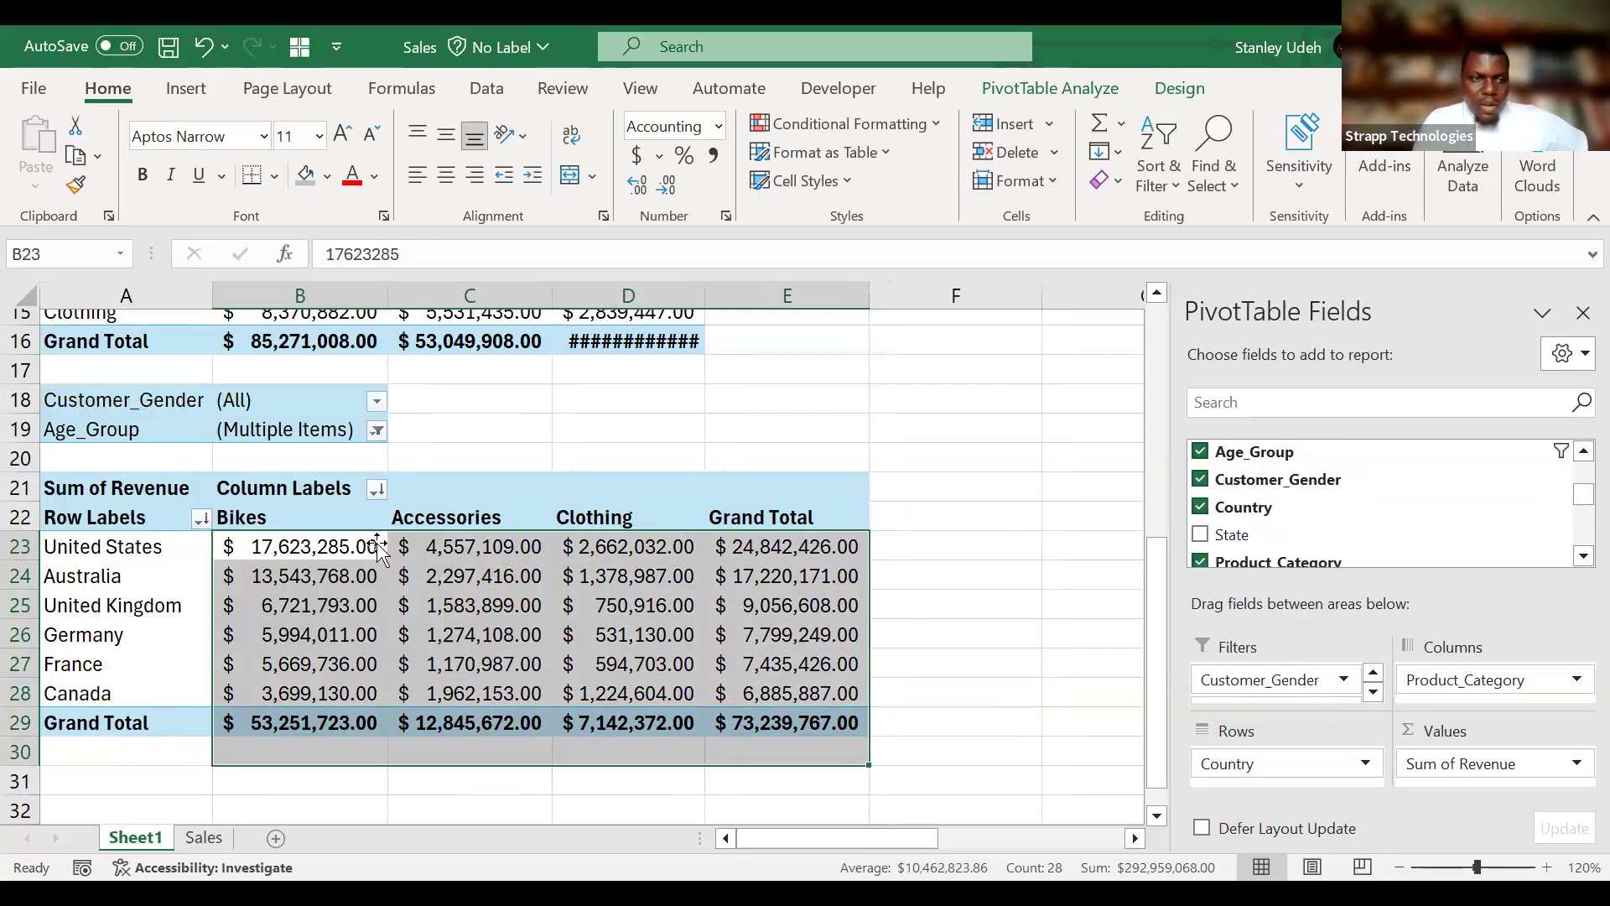
# Turn off multiple-item selection in the Age_Group filter and filter the PivotTable to Adults (35-64) only.
pyautogui.click(377, 430)
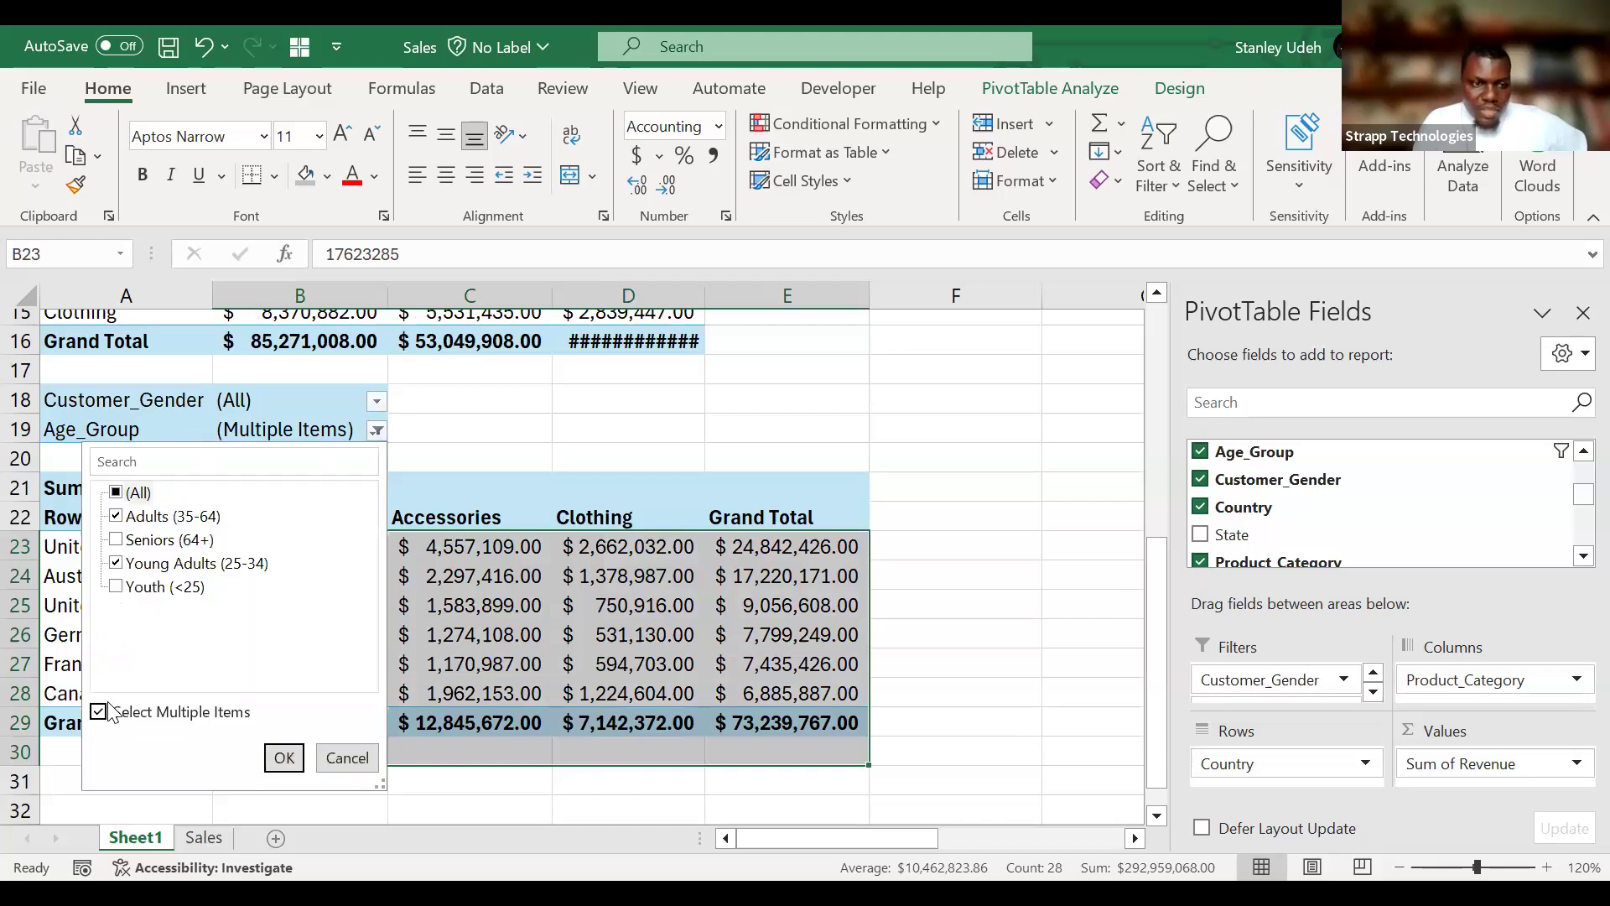
pyautogui.click(108, 711)
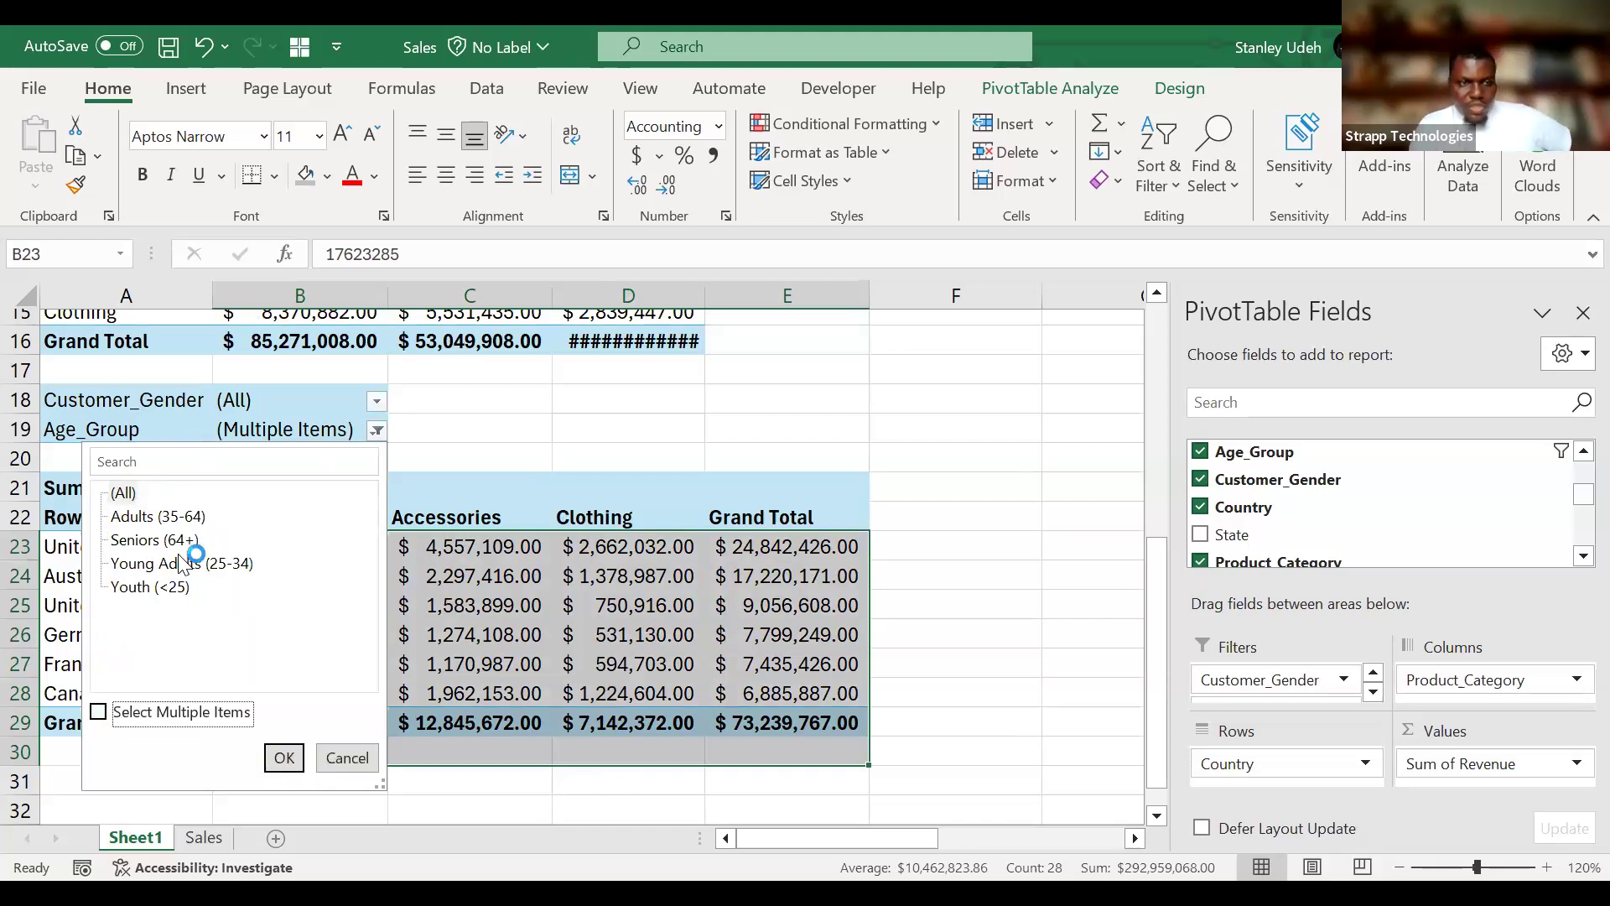
pyautogui.click(189, 517)
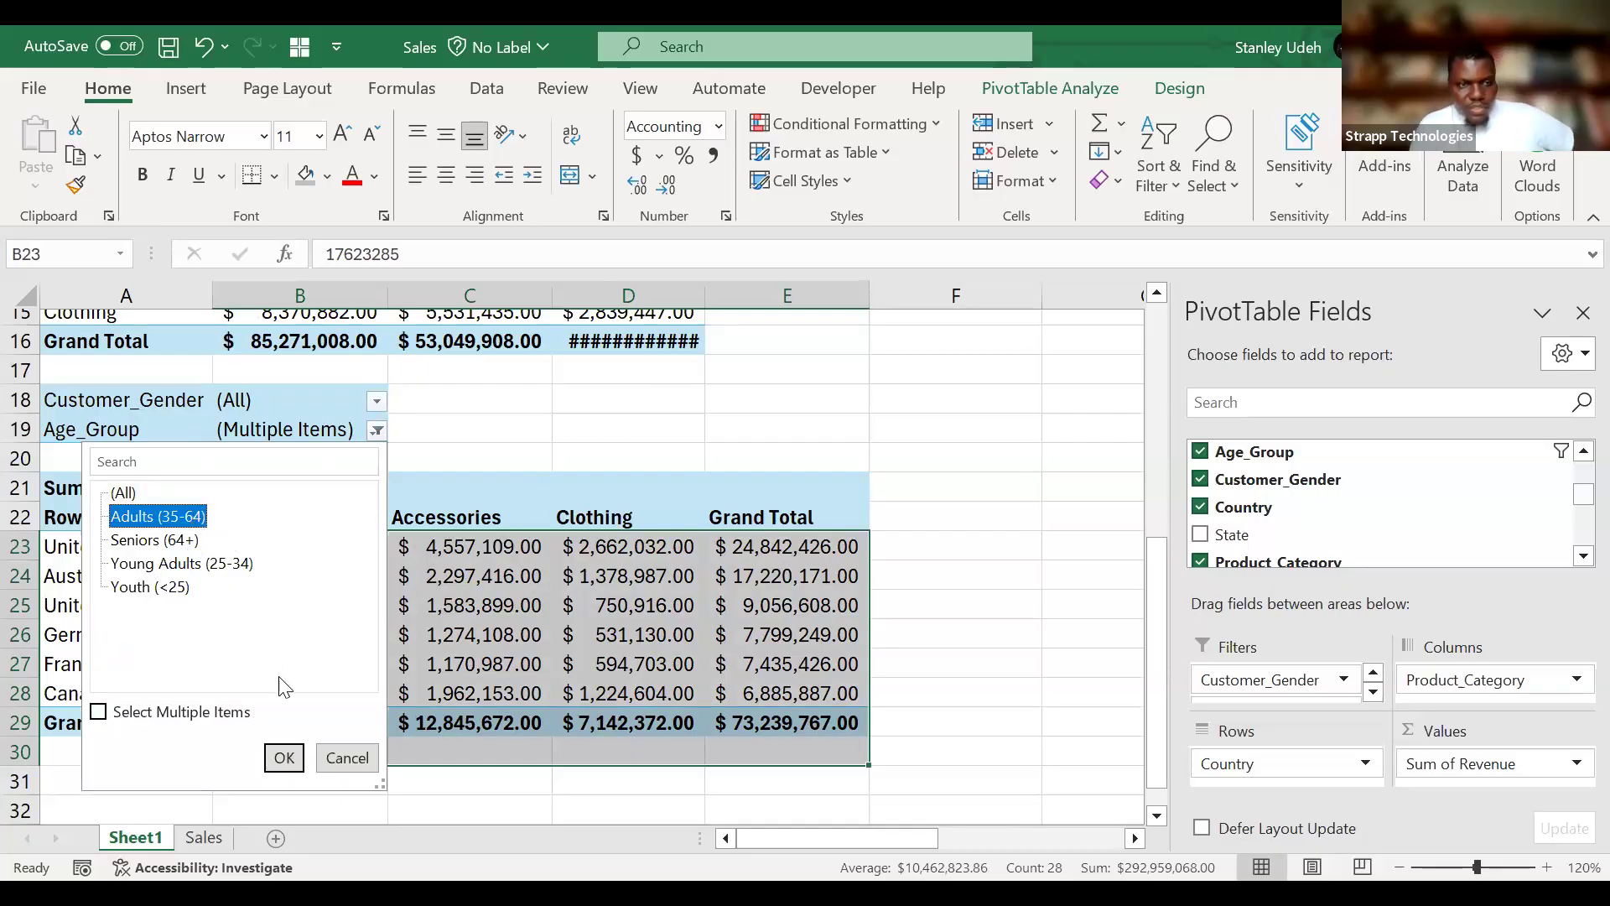
pyautogui.click(285, 759)
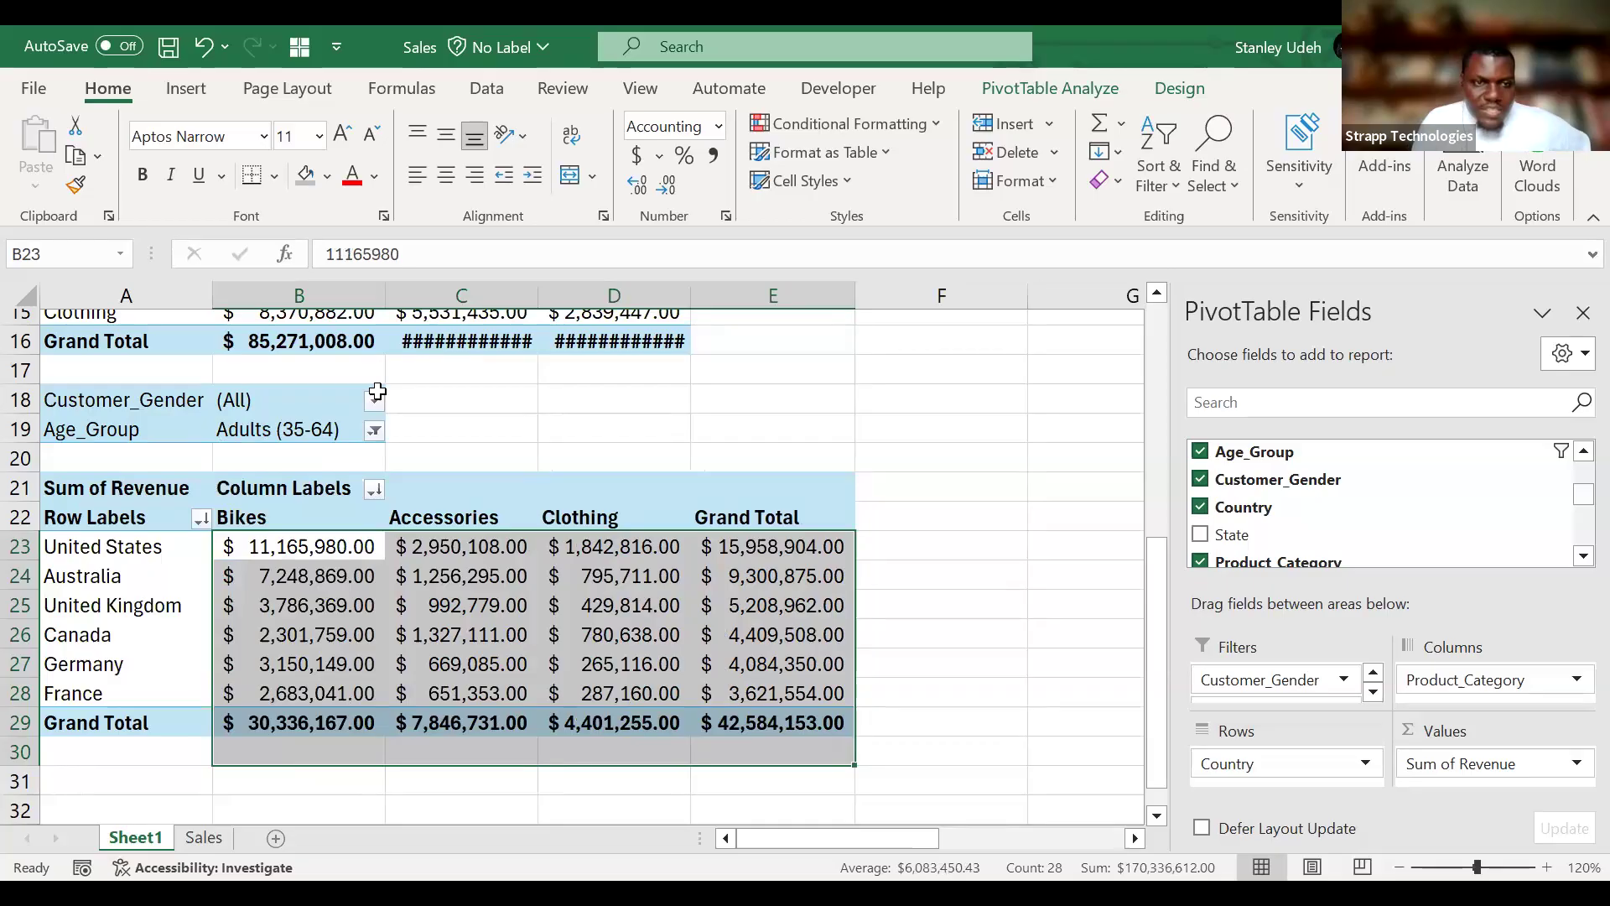
# Filter the country revenue PivotTable's Customer_Gender to F.
pyautogui.click(377, 396)
pyautogui.click(374, 402)
pyautogui.click(113, 488)
pyautogui.click(279, 729)
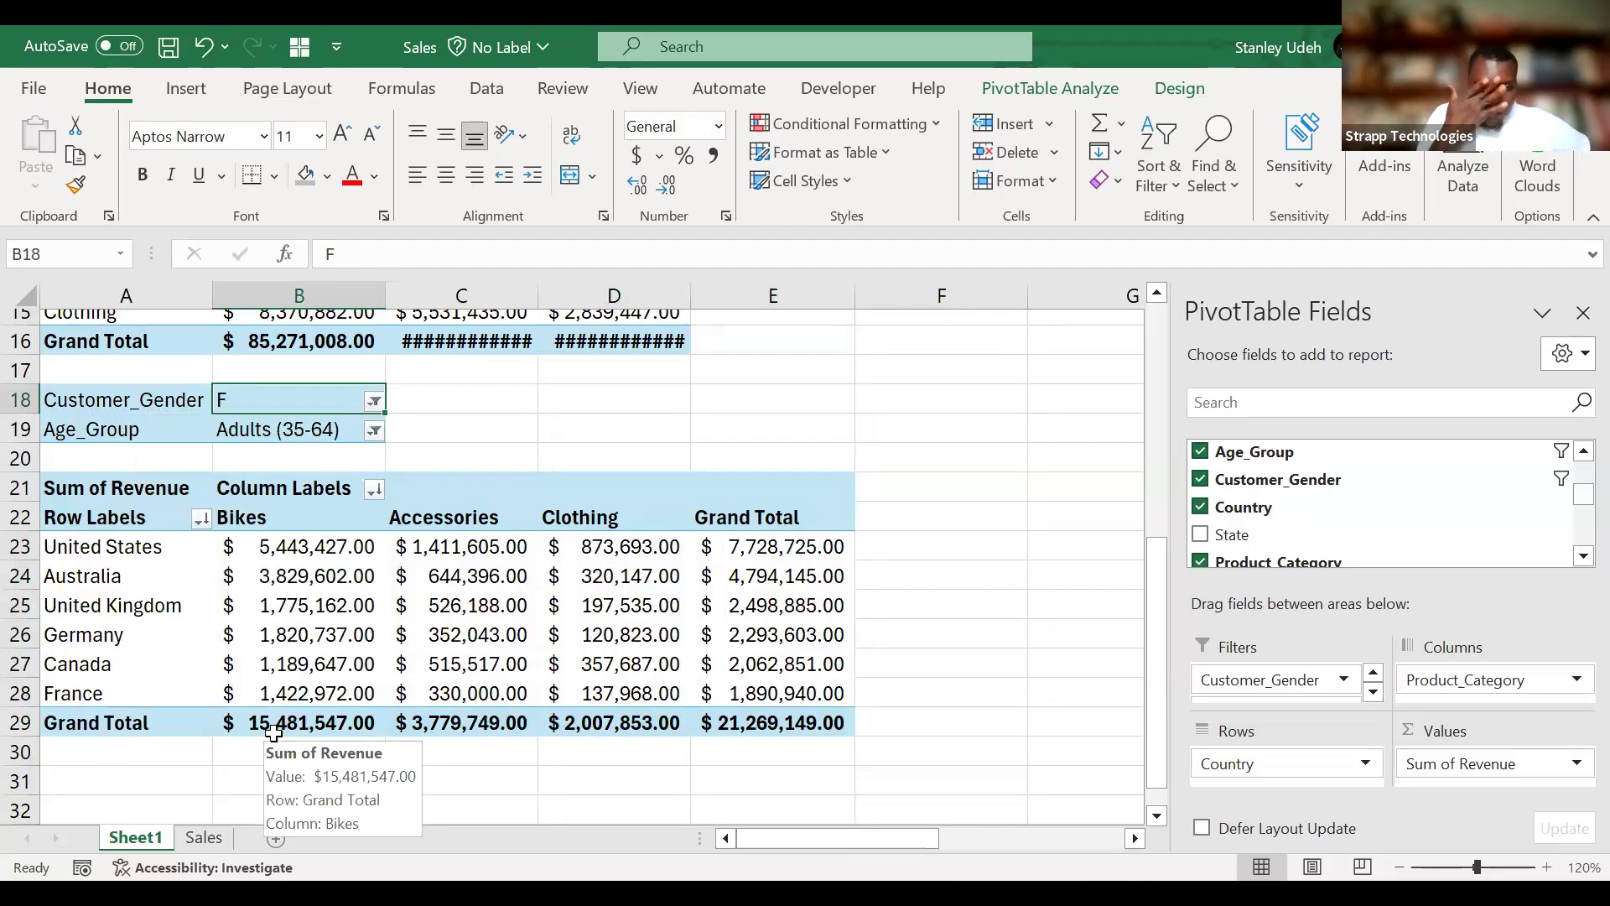
pyautogui.click(163, 554)
pyautogui.doubleClick(164, 554)
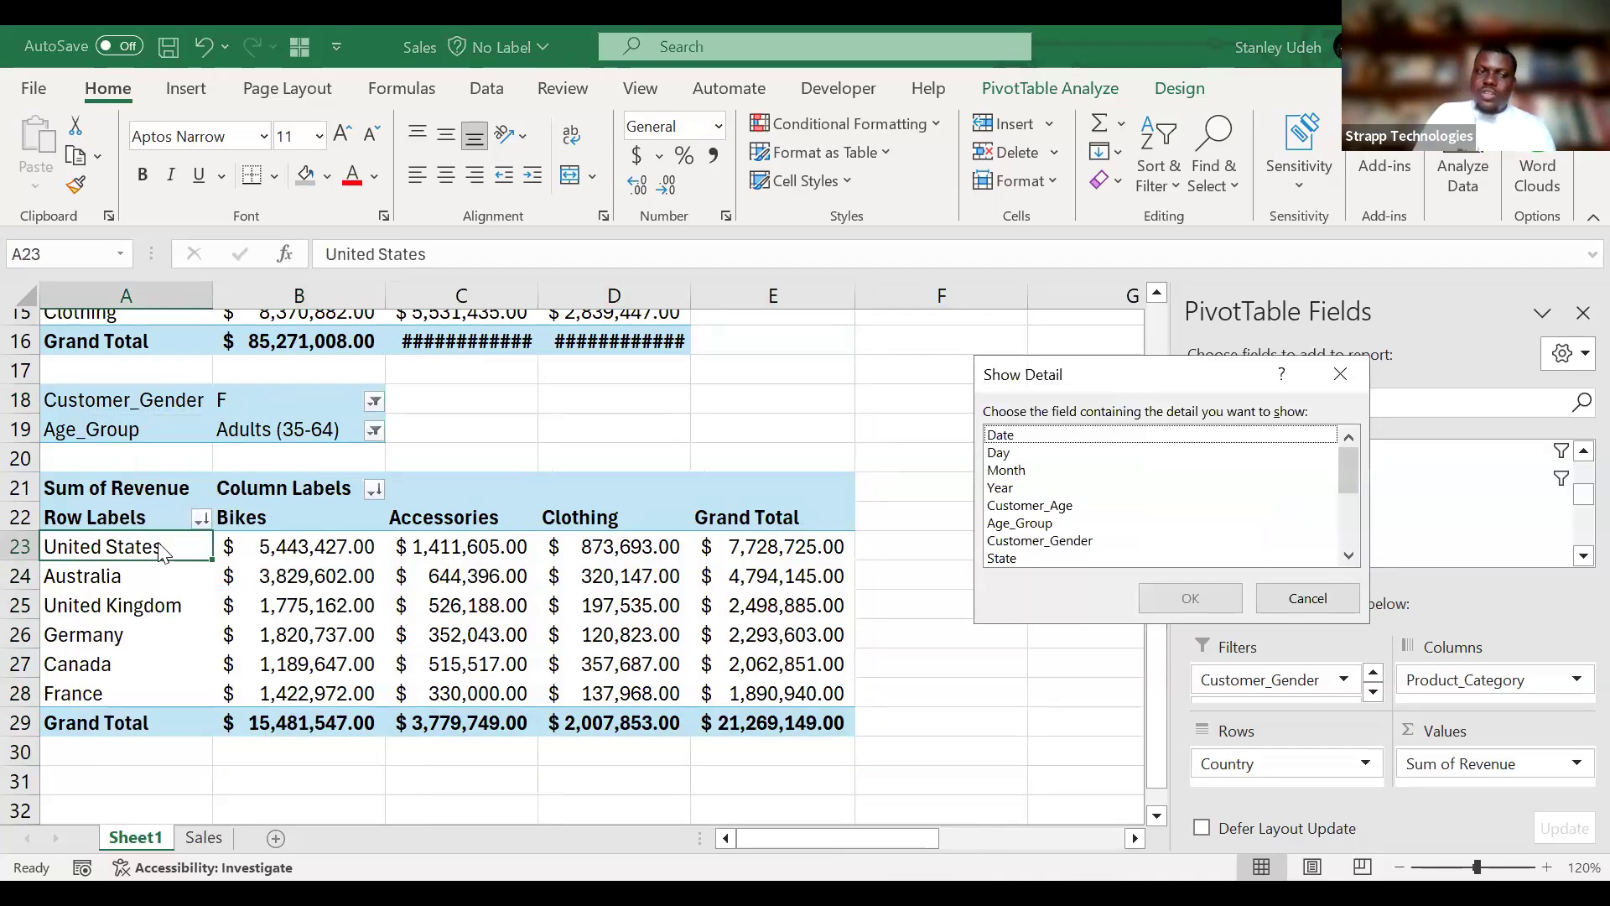
pyautogui.click(1339, 605)
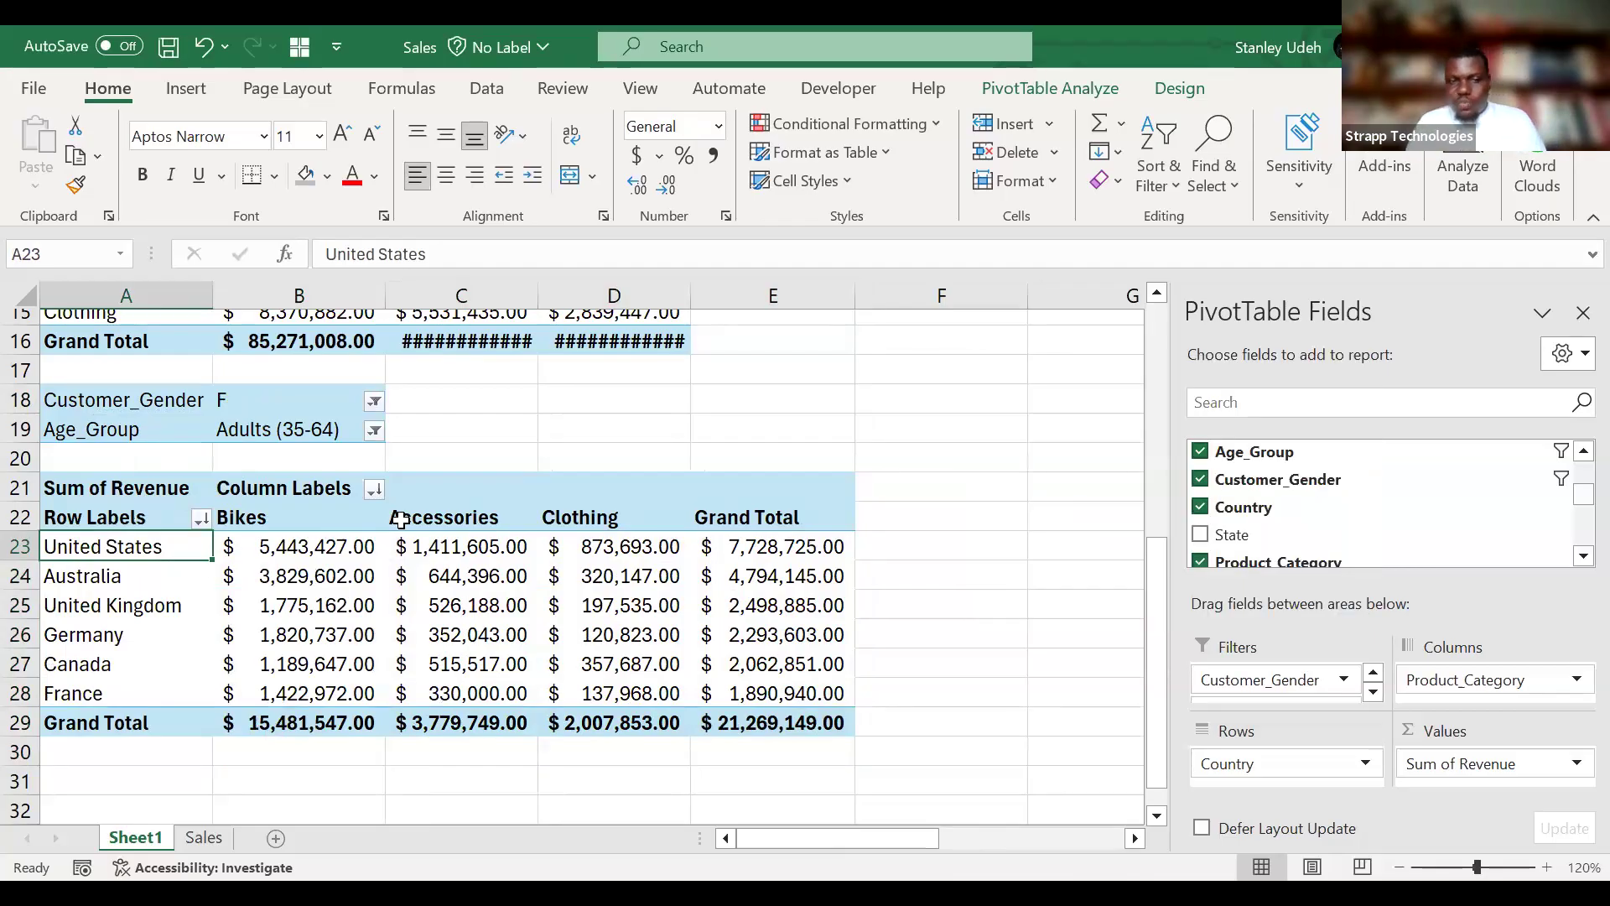
# Add Year as a report filter above Customer_Gender and filter the PivotTable to 2016.
pyautogui.moveTo(312, 598)
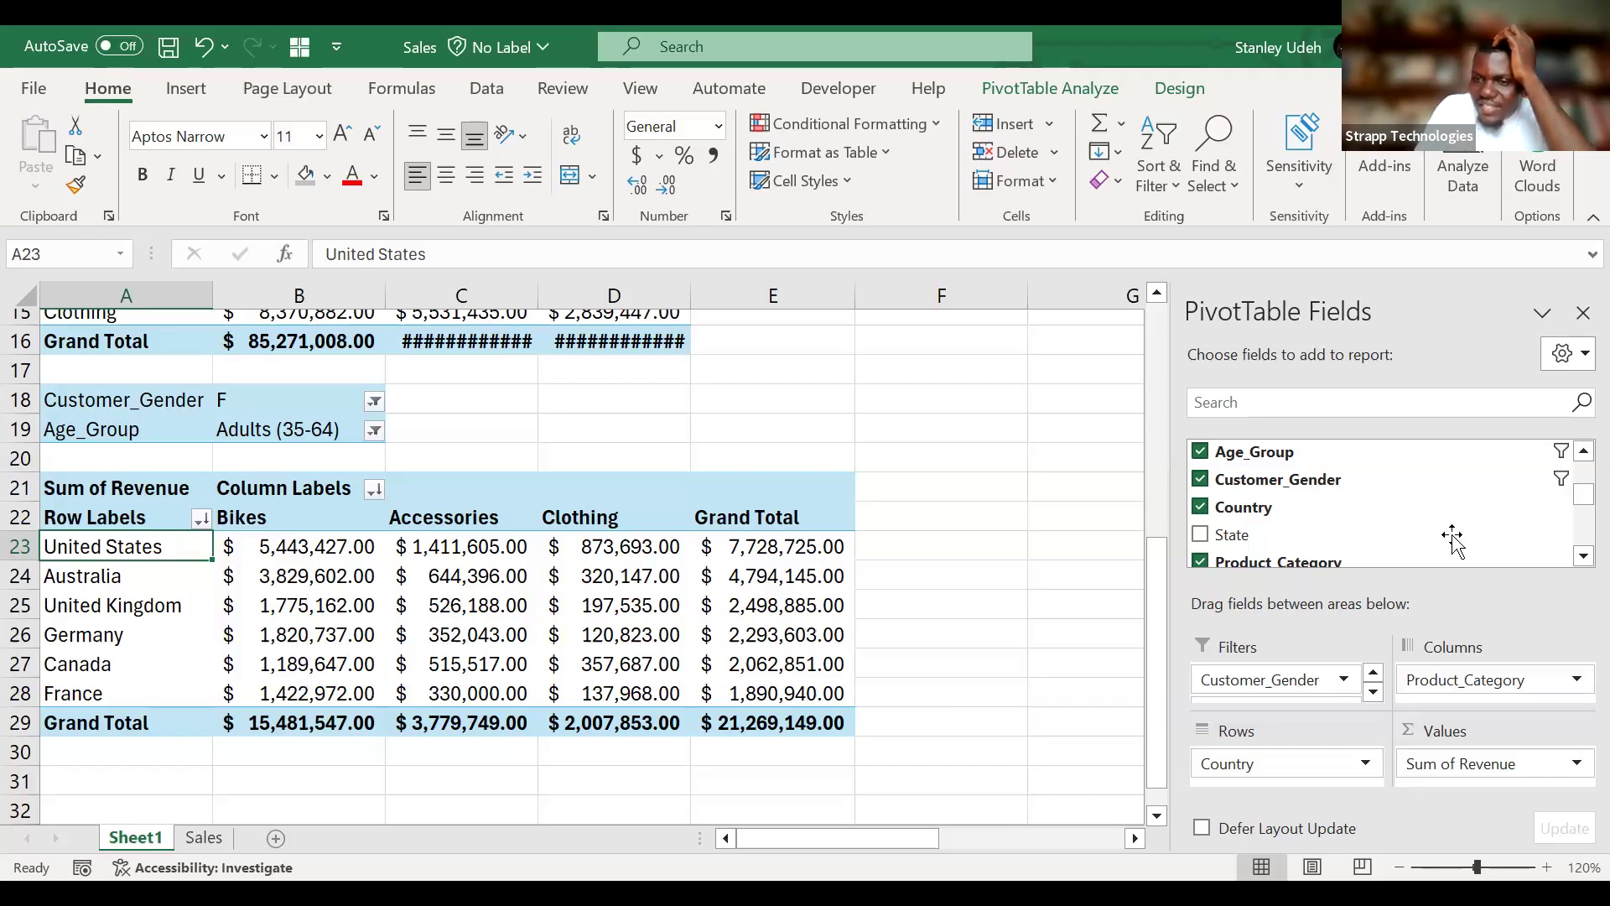
pyautogui.scroll(-3, 1468, 527)
pyautogui.scroll(-1, 1468, 526)
pyautogui.scroll(5, 1468, 527)
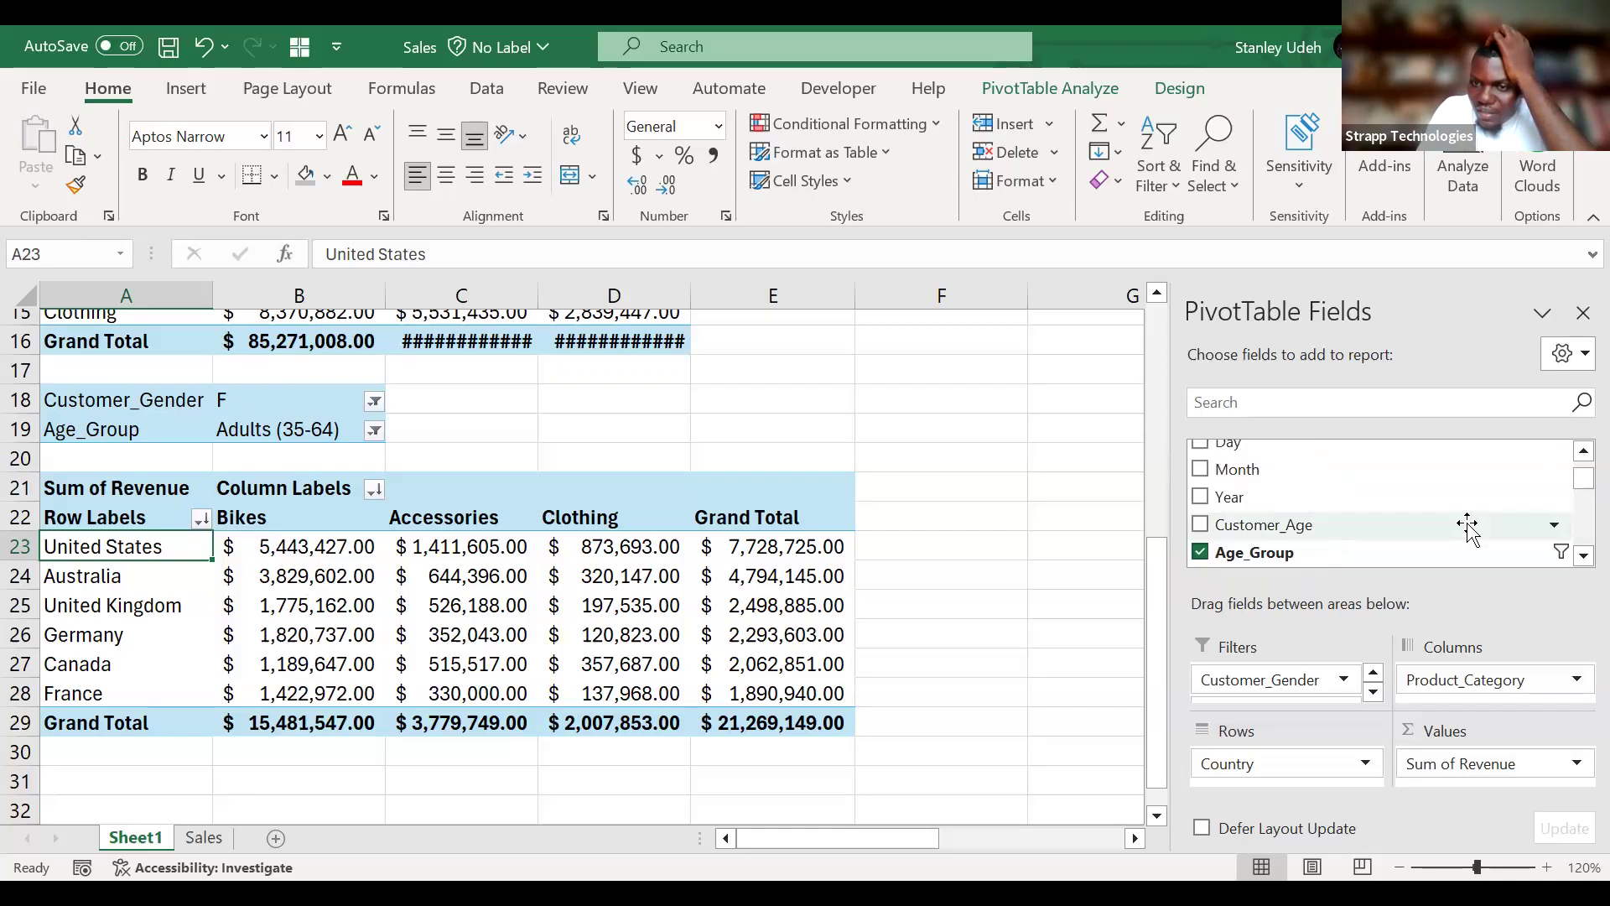
pyautogui.moveTo(1313, 499); pyautogui.dragTo(1303, 676)
pyautogui.click(374, 373)
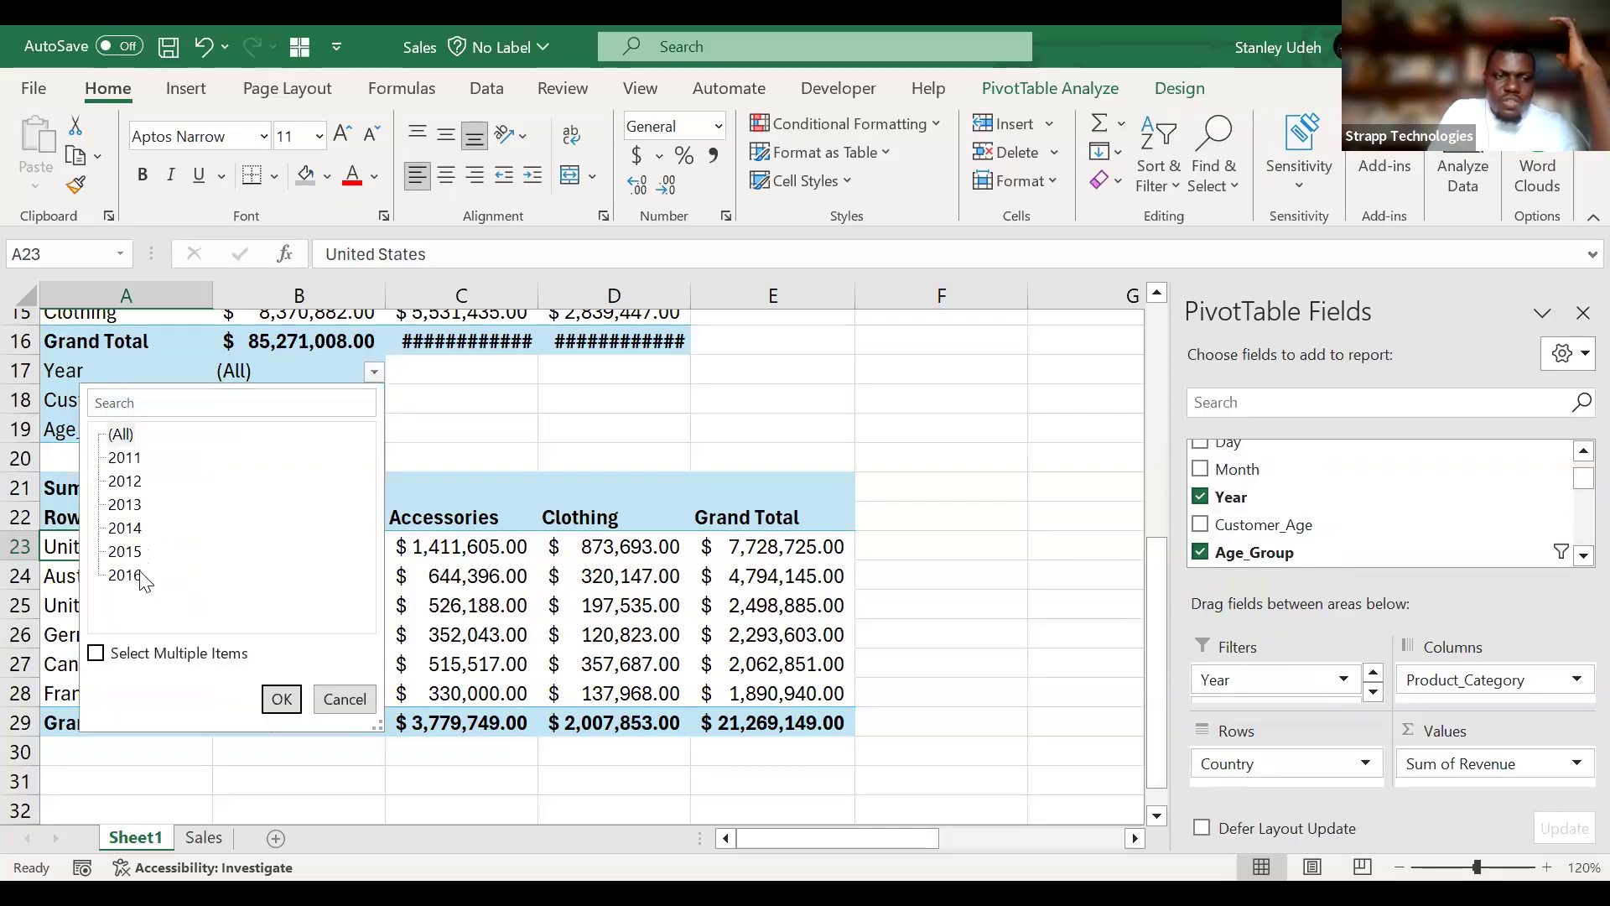
pyautogui.click(281, 698)
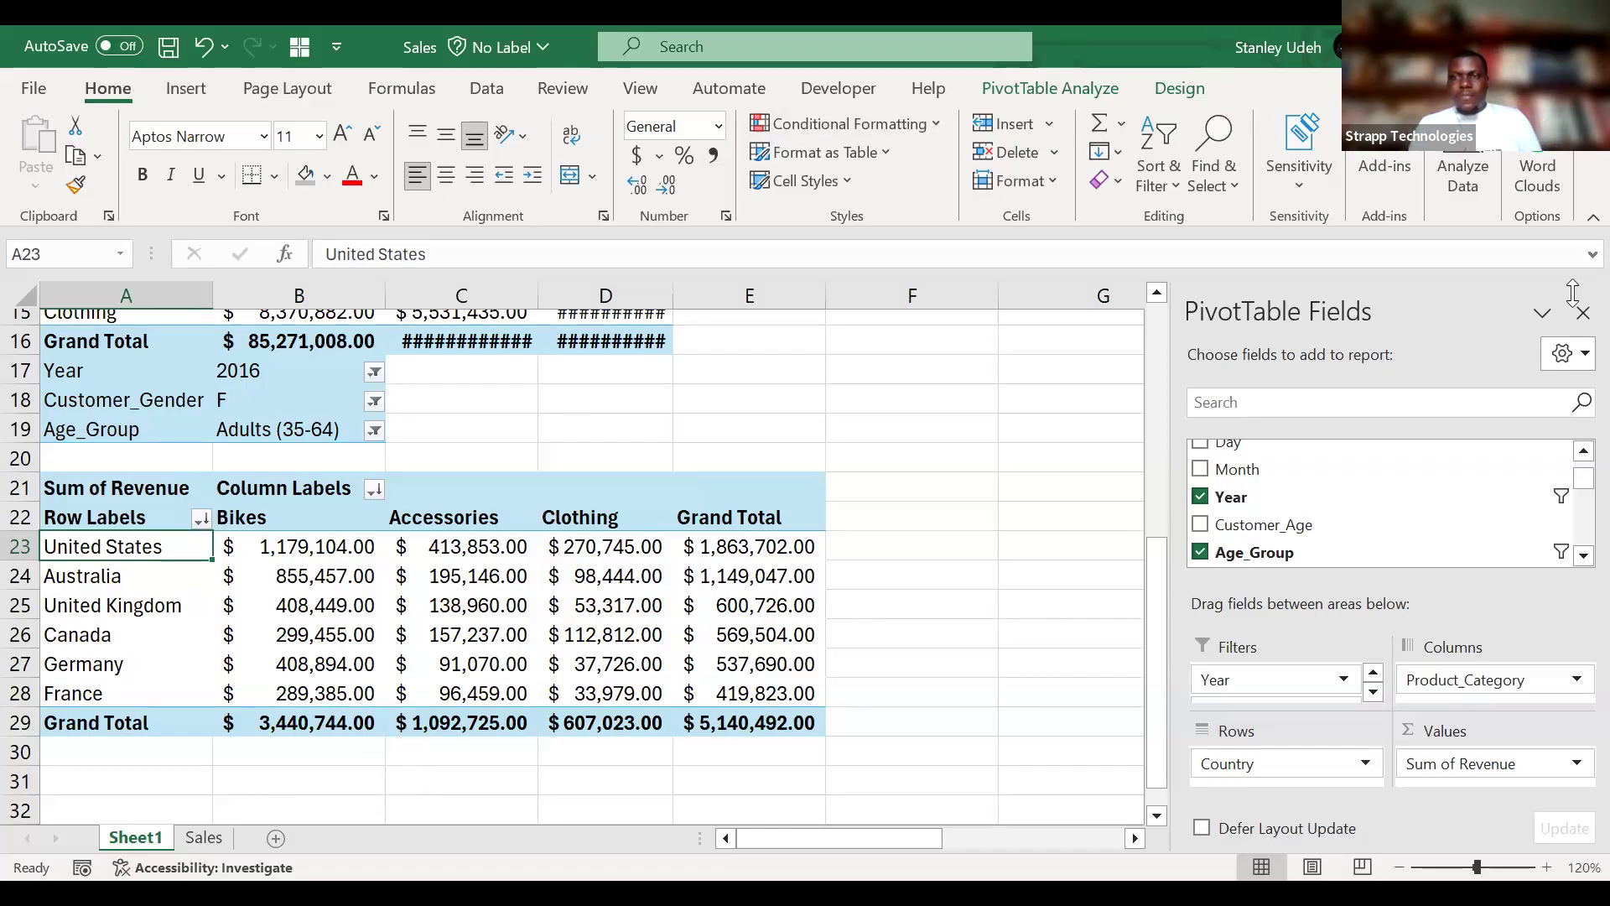
pyautogui.click(1593, 218)
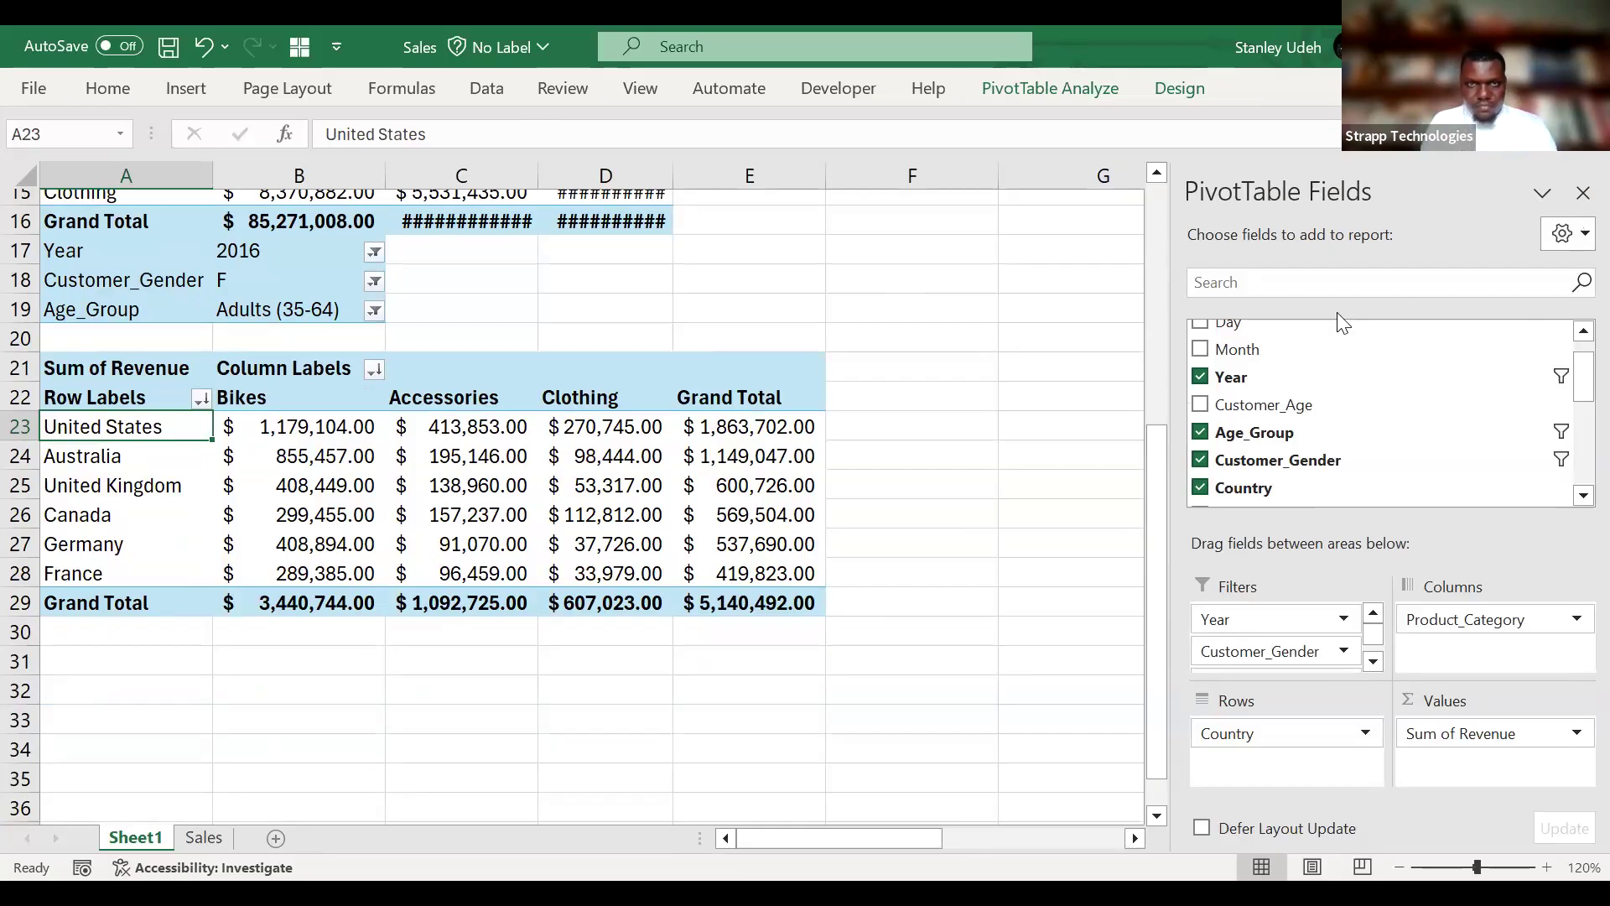
pyautogui.moveTo(451, 553)
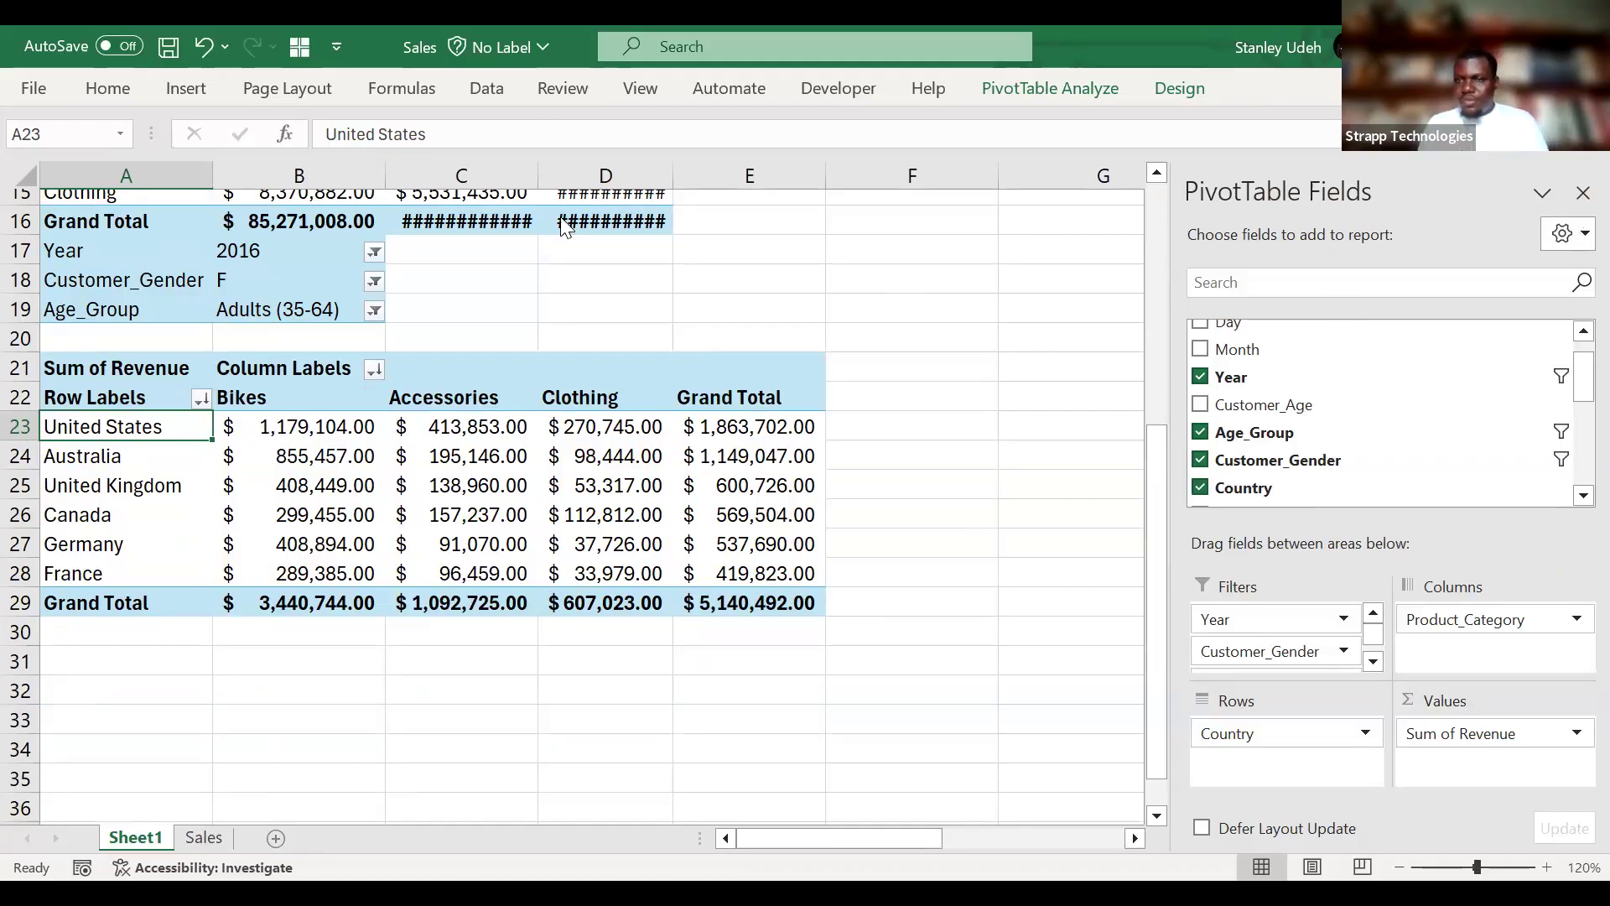
pyautogui.click(998, 500)
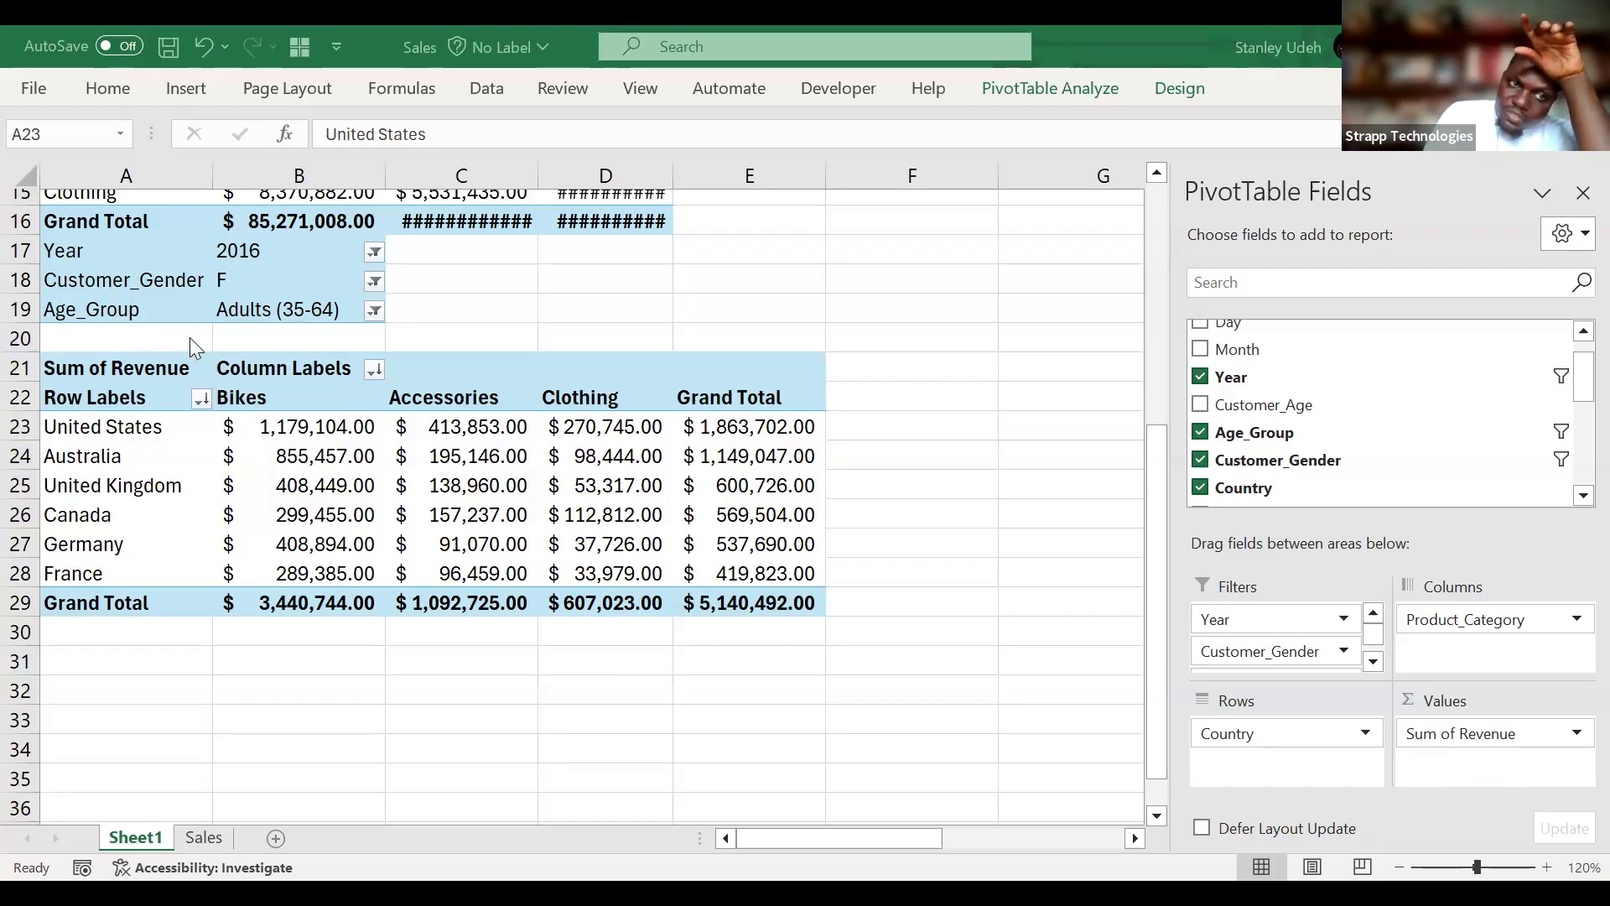
pyautogui.click(77, 266)
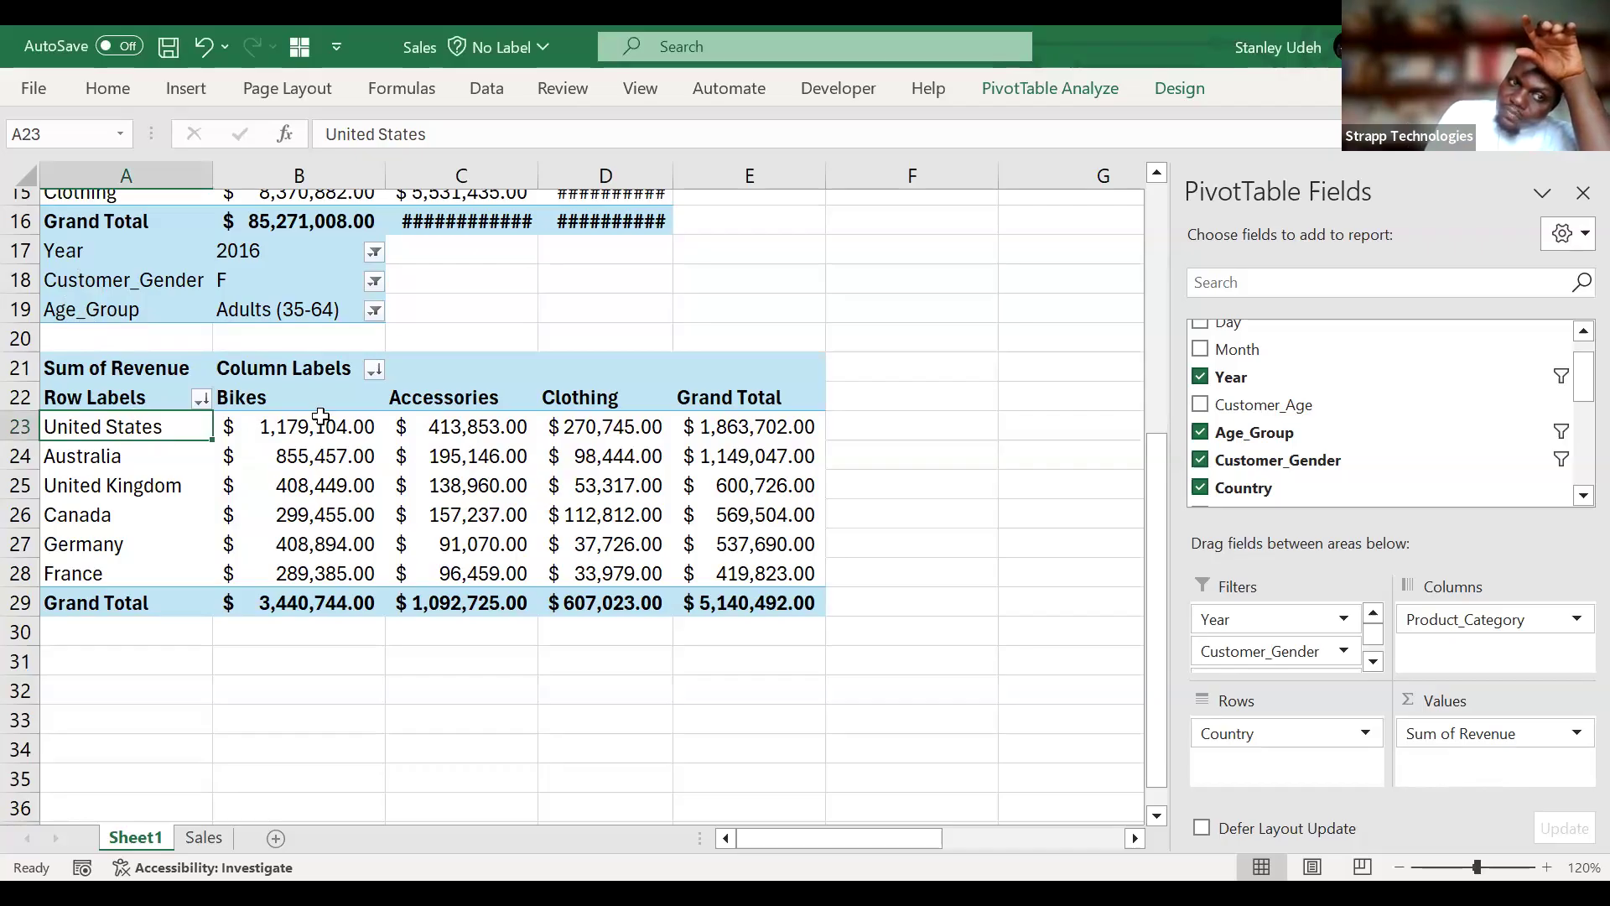
pyautogui.moveTo(285, 420); pyautogui.dragTo(655, 596)
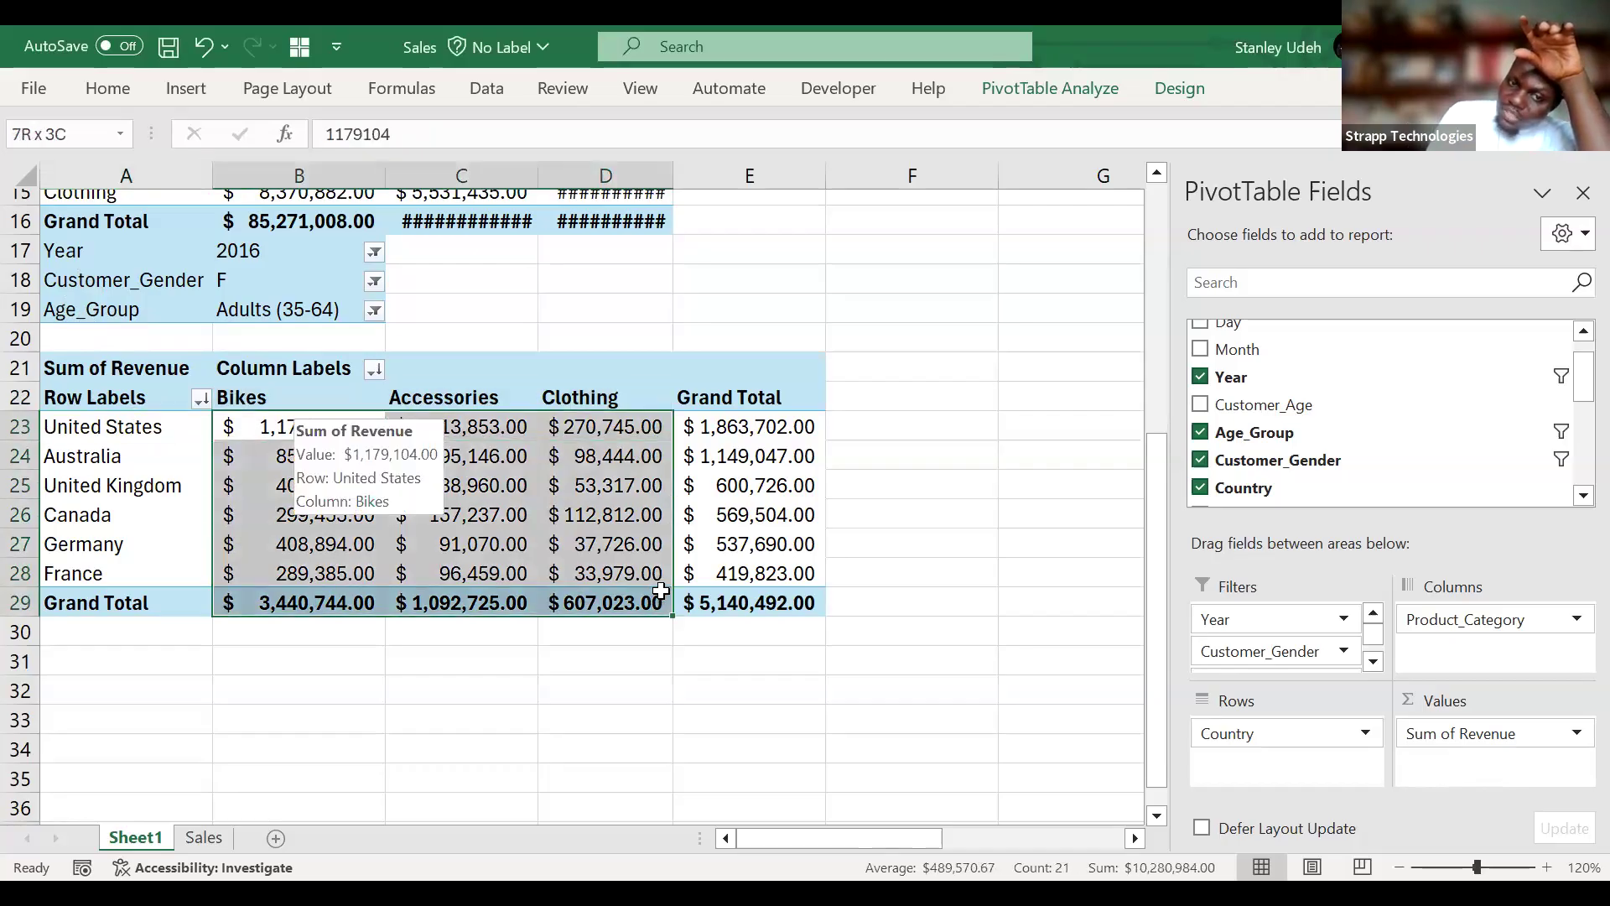
pyautogui.click(793, 567)
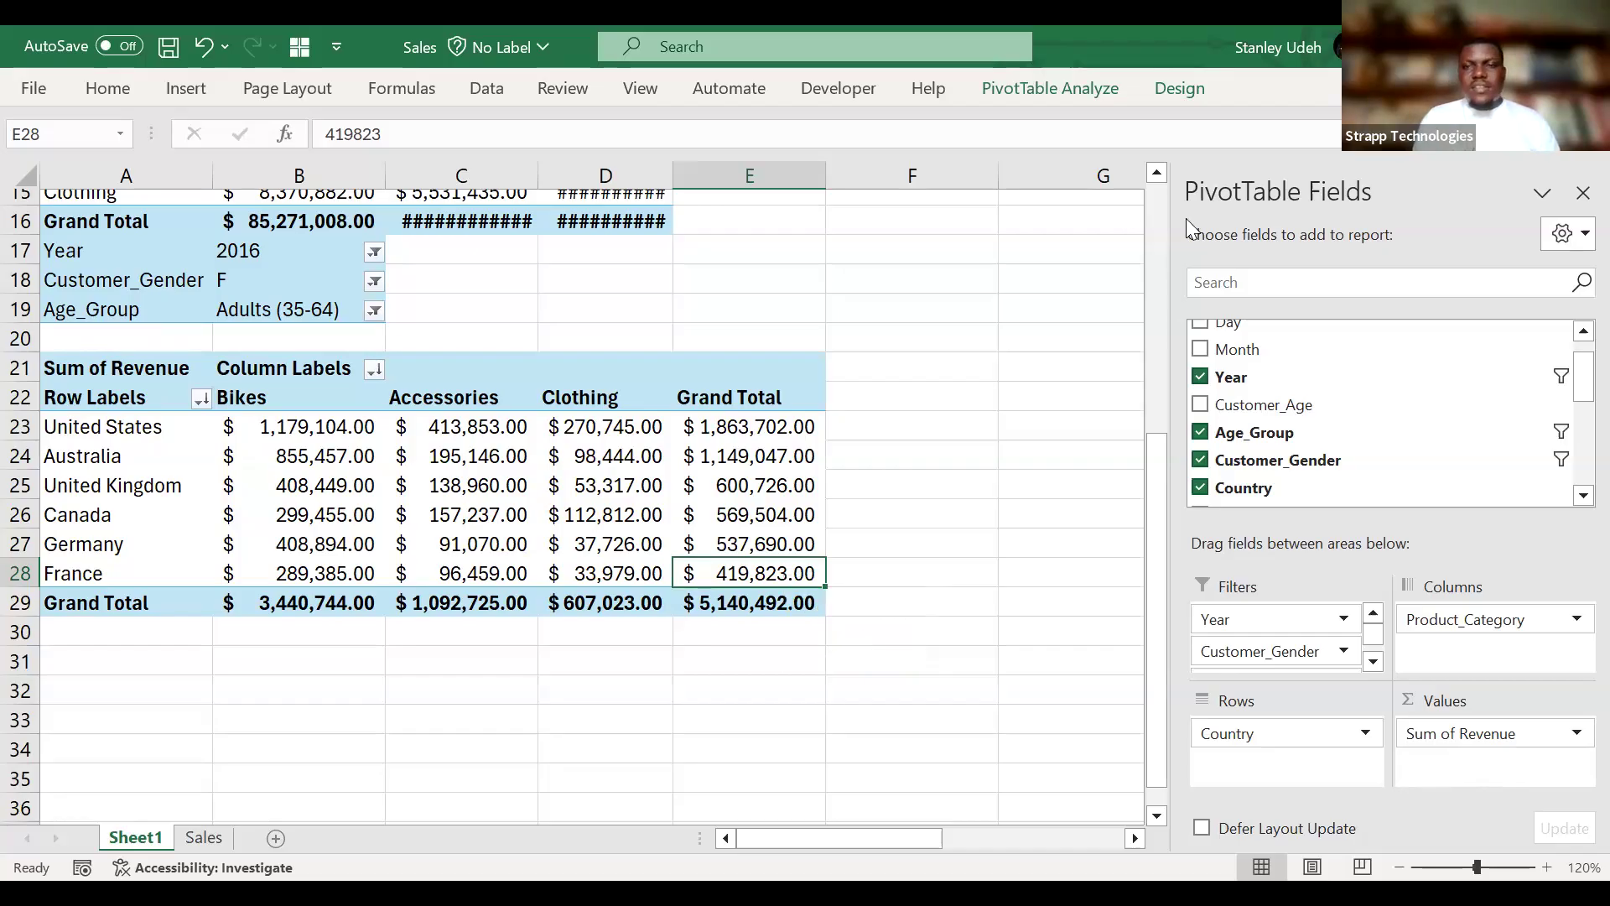
pyautogui.doubleClick(1065, 78)
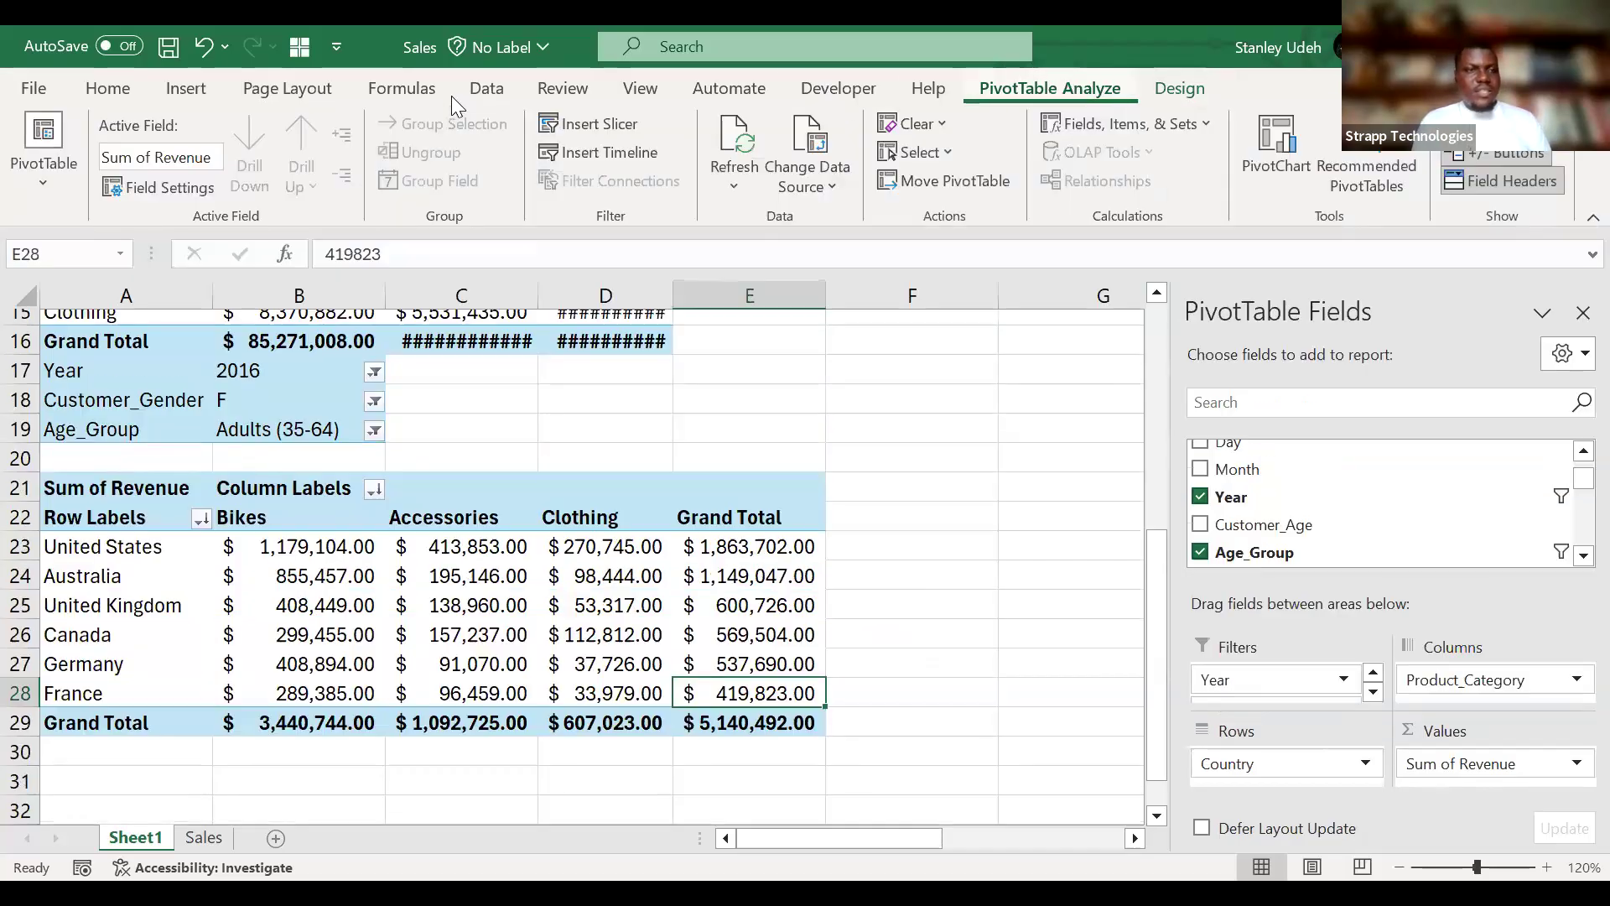
pyautogui.click(126, 95)
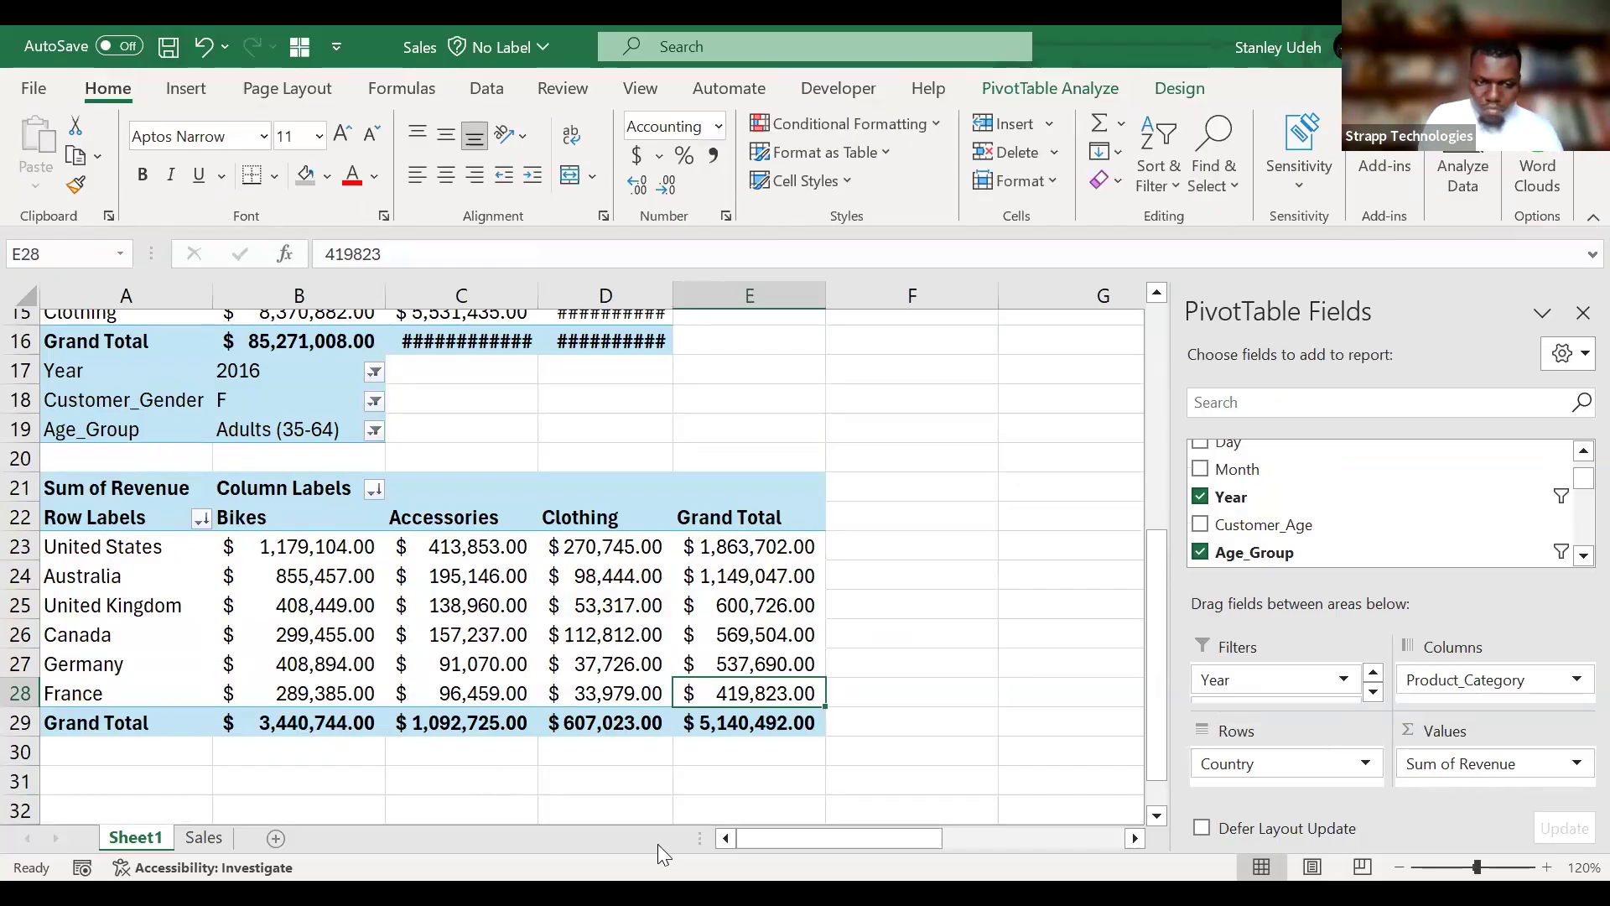
pyautogui.click(203, 837)
pyautogui.hscroll(-6, 678, 488)
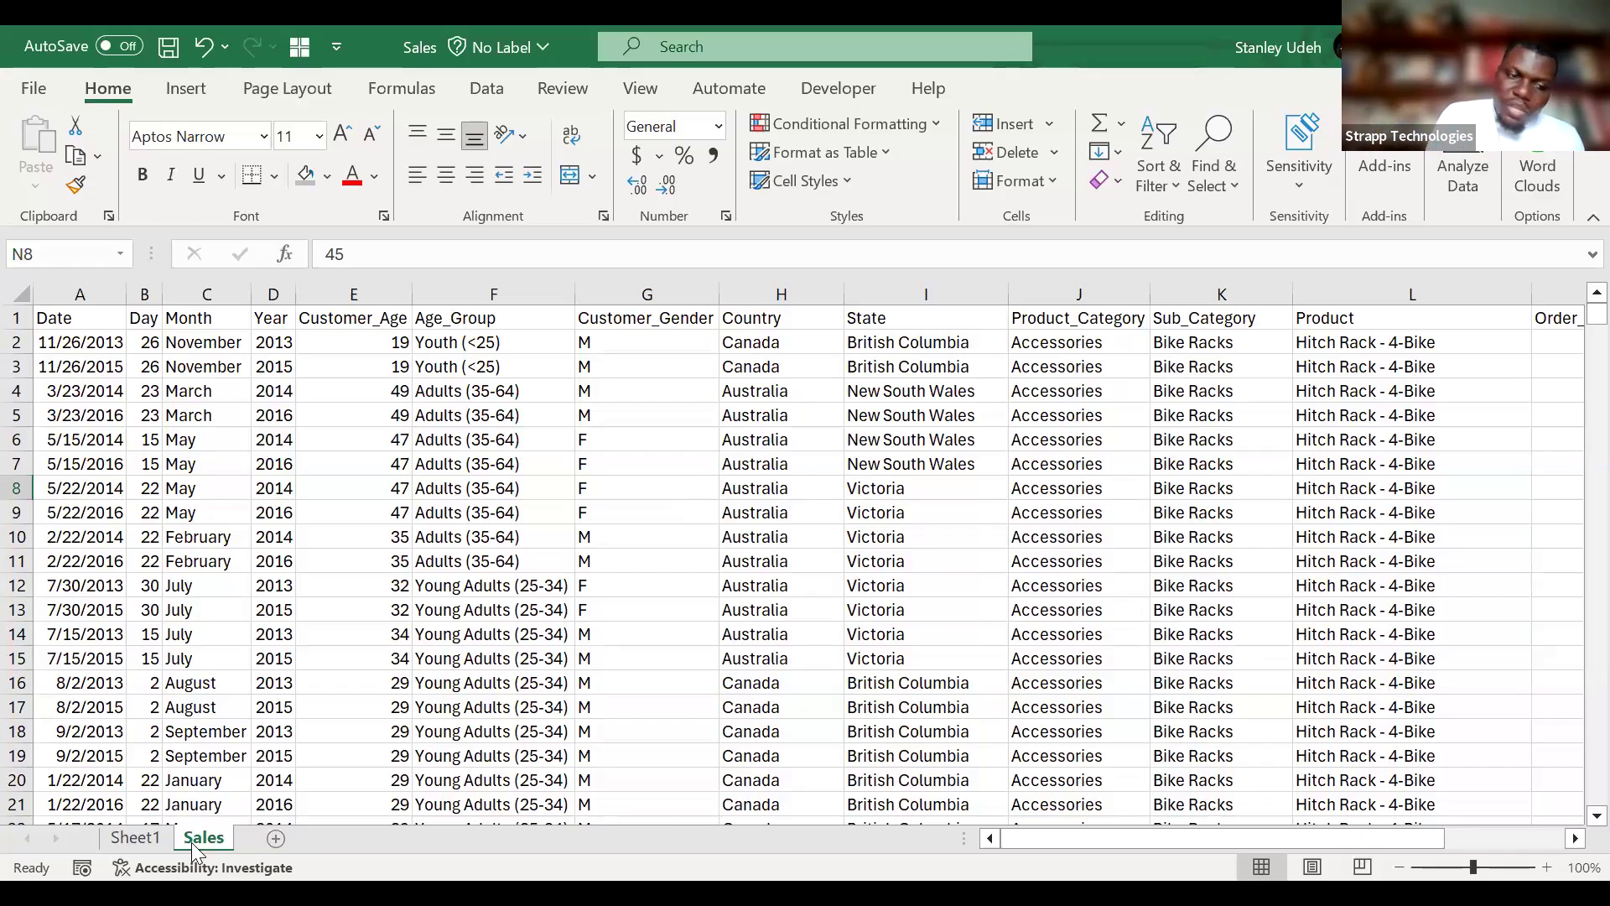
pyautogui.click(134, 837)
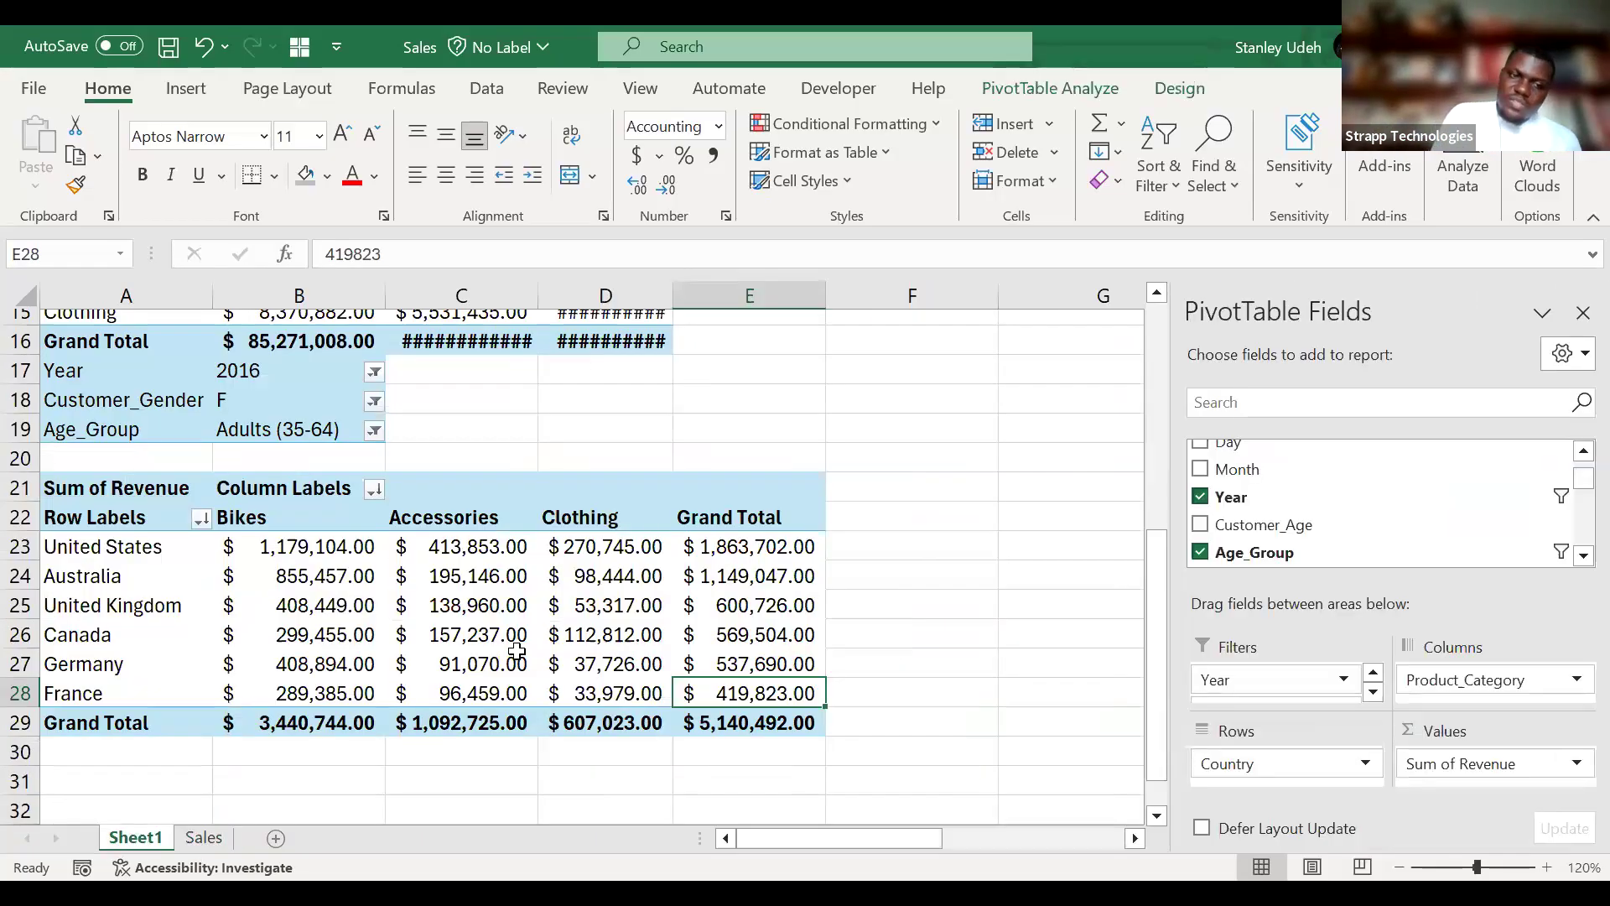
# Autofit the width of all columns on Sheet1 to their contents.
pyautogui.scroll(5, 517, 651)
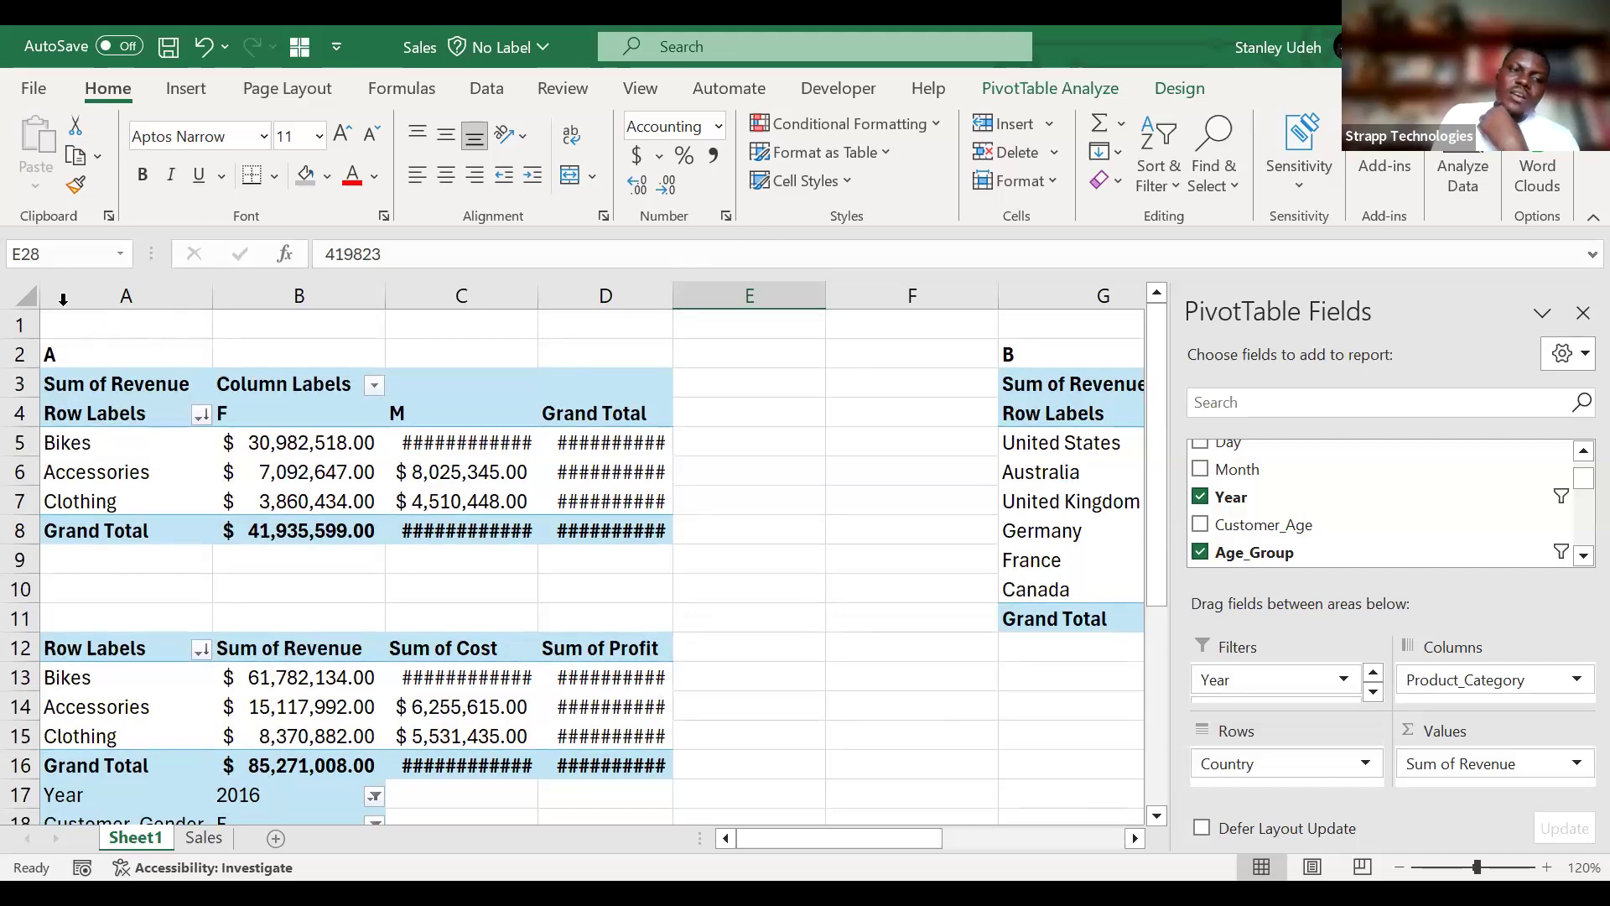
pyautogui.click(26, 295)
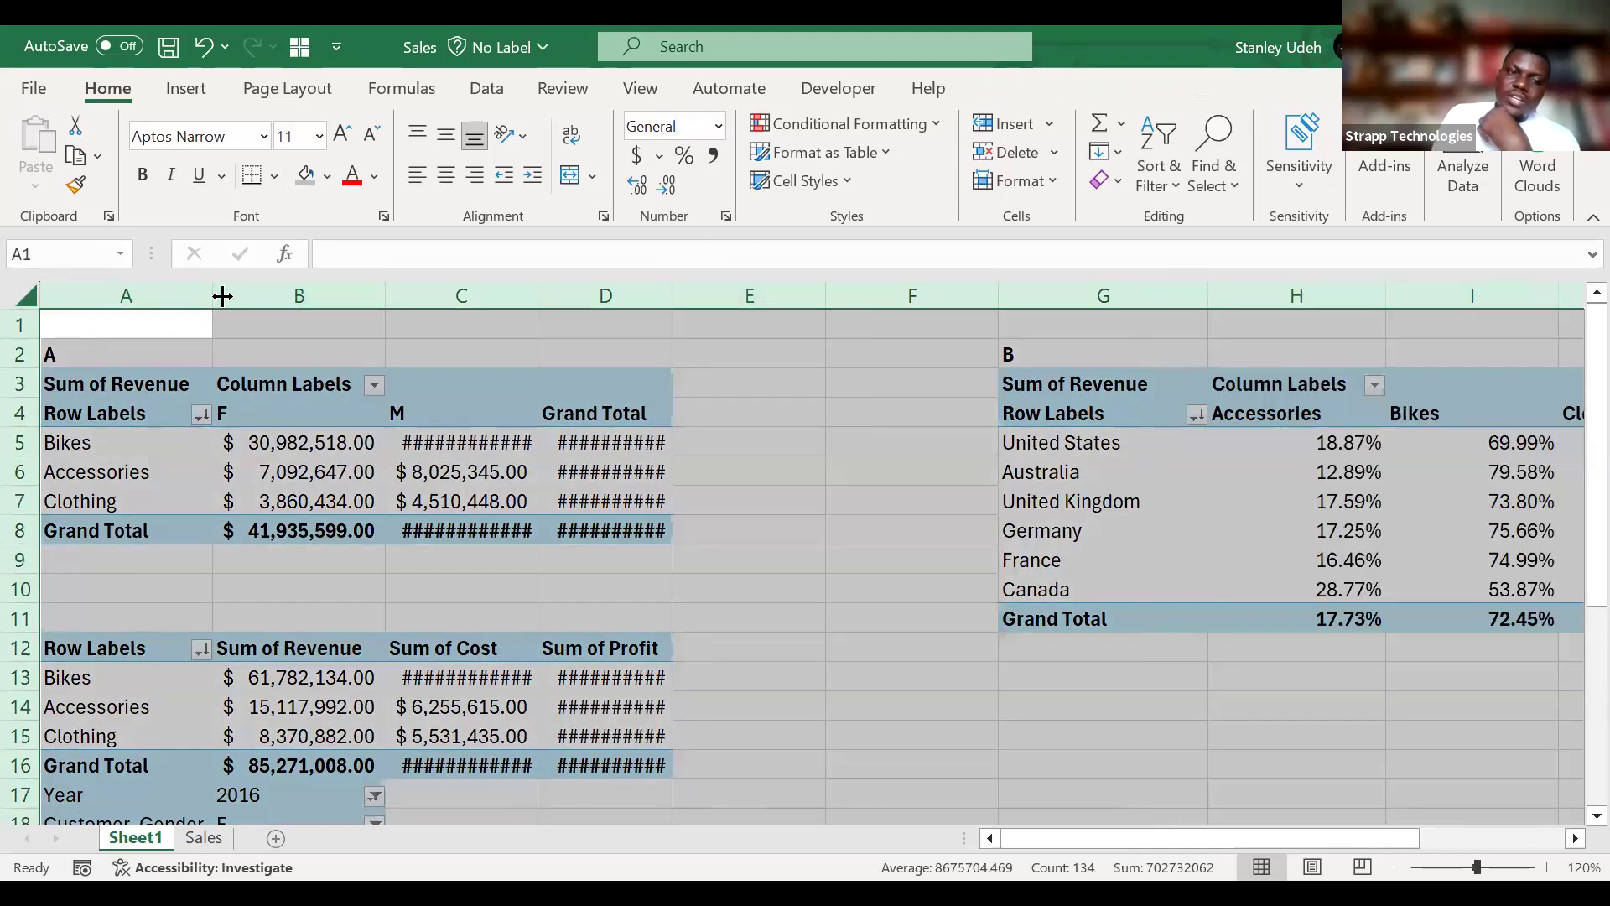
pyautogui.doubleClick(222, 295)
pyautogui.click(679, 616)
# Copy the filtered country revenue PivotTable from its Row Labels header through Grand Total and paste it as values at A33.
pyautogui.scroll(-1, 679, 617)
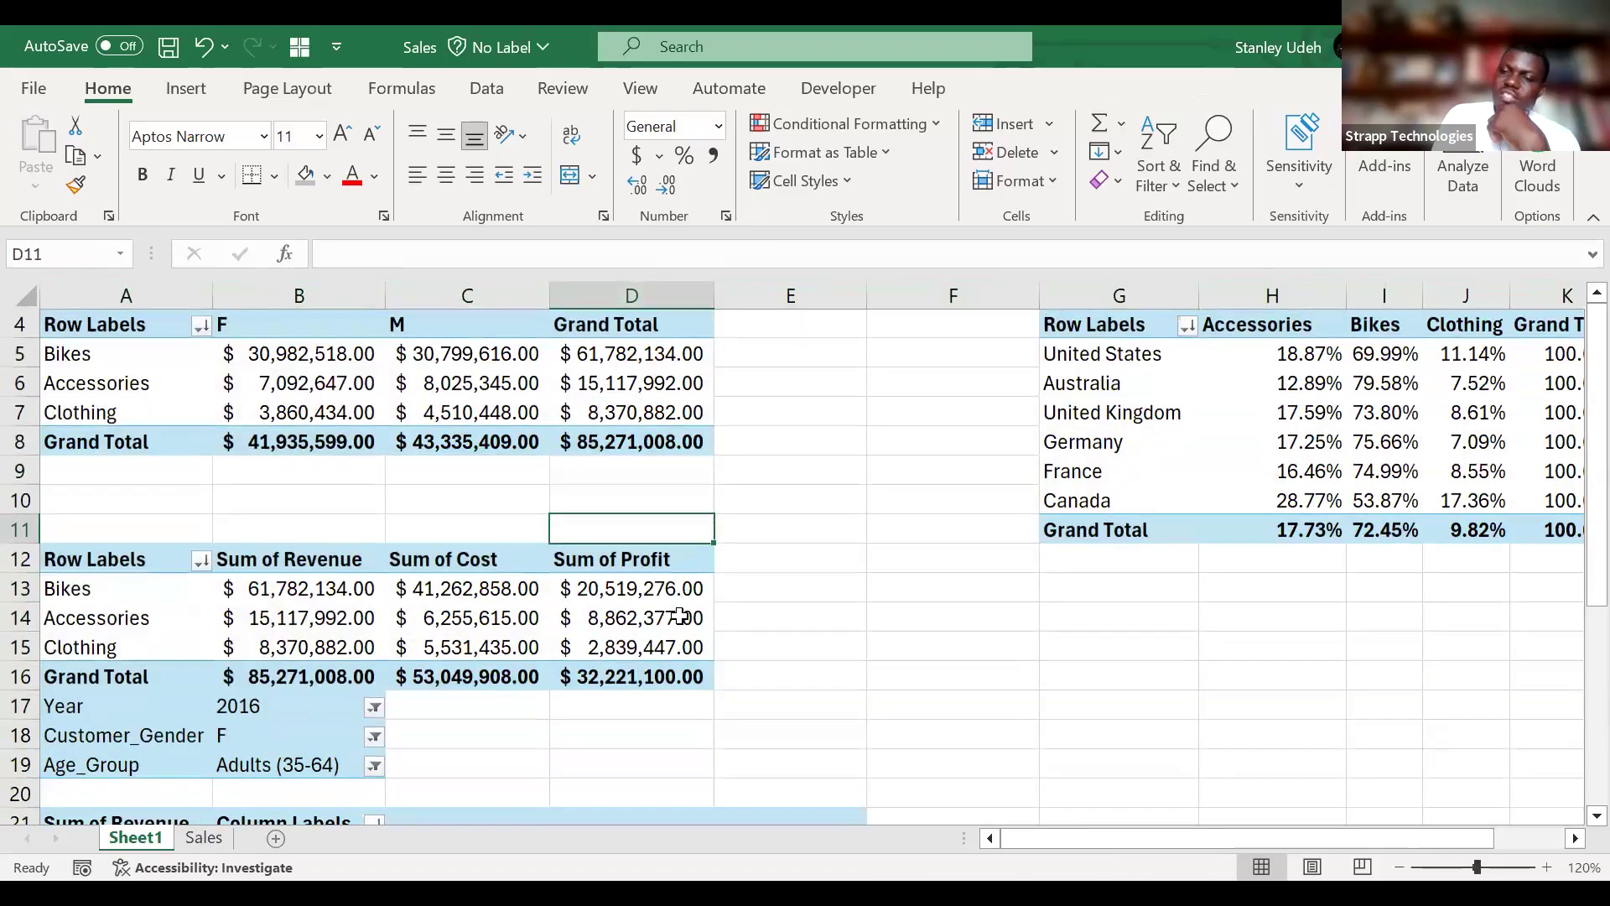
pyautogui.scroll(-5, 679, 616)
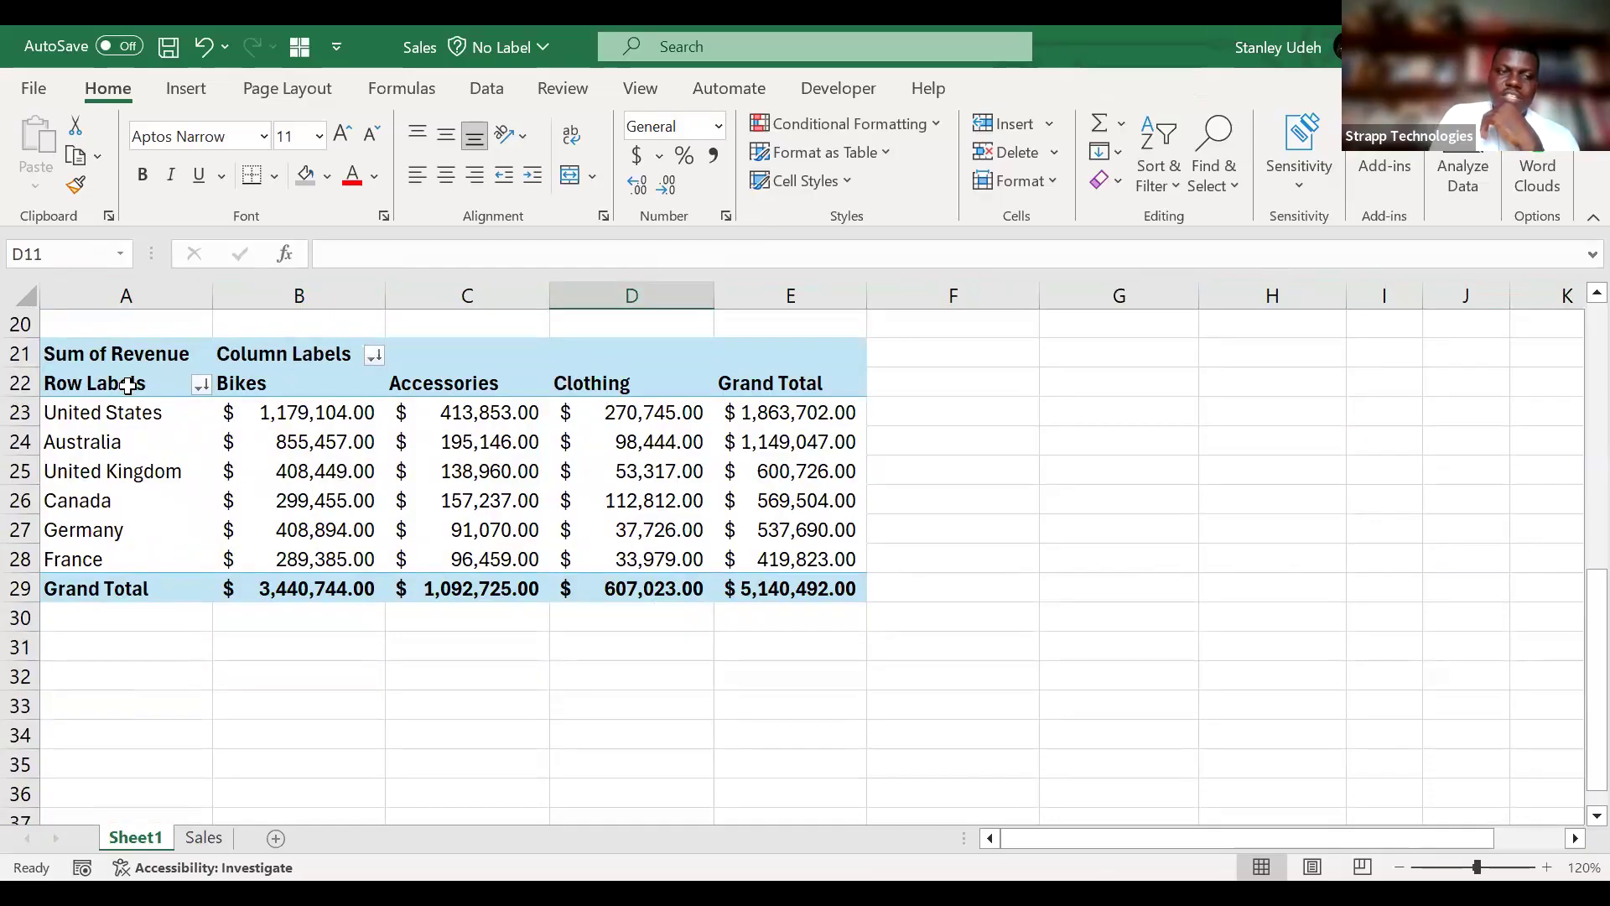
pyautogui.moveTo(128, 385)
pyautogui.mouseDown()
pyautogui.moveTo(827, 593)
pyautogui.moveTo(783, 626)
pyautogui.moveTo(807, 592)
pyautogui.mouseUp()
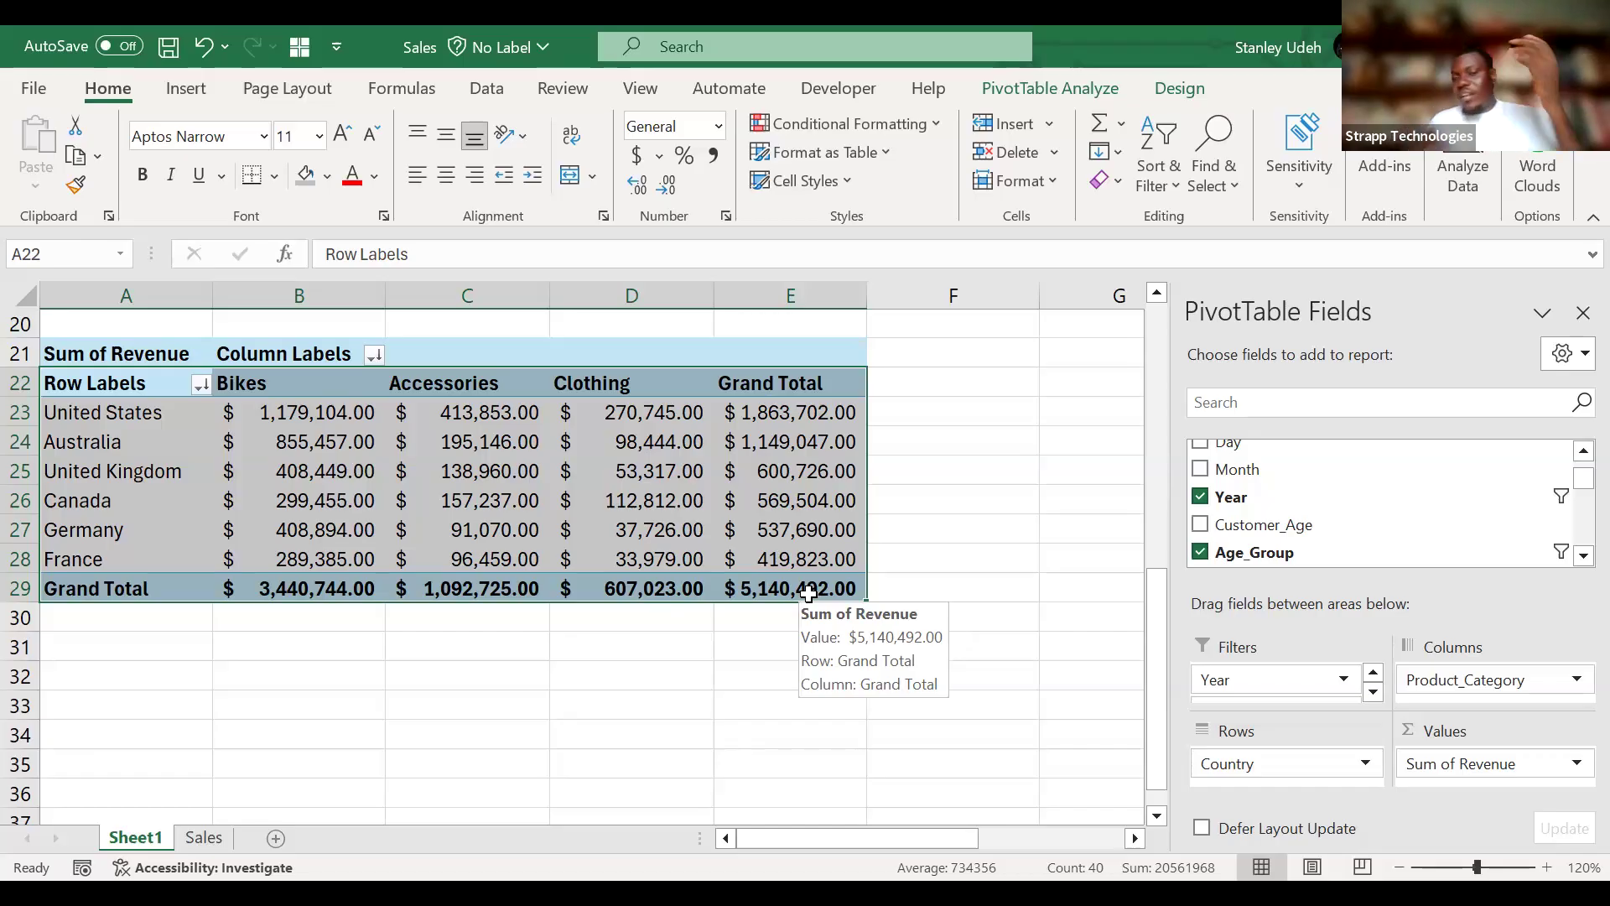
pyautogui.click(1052, 74)
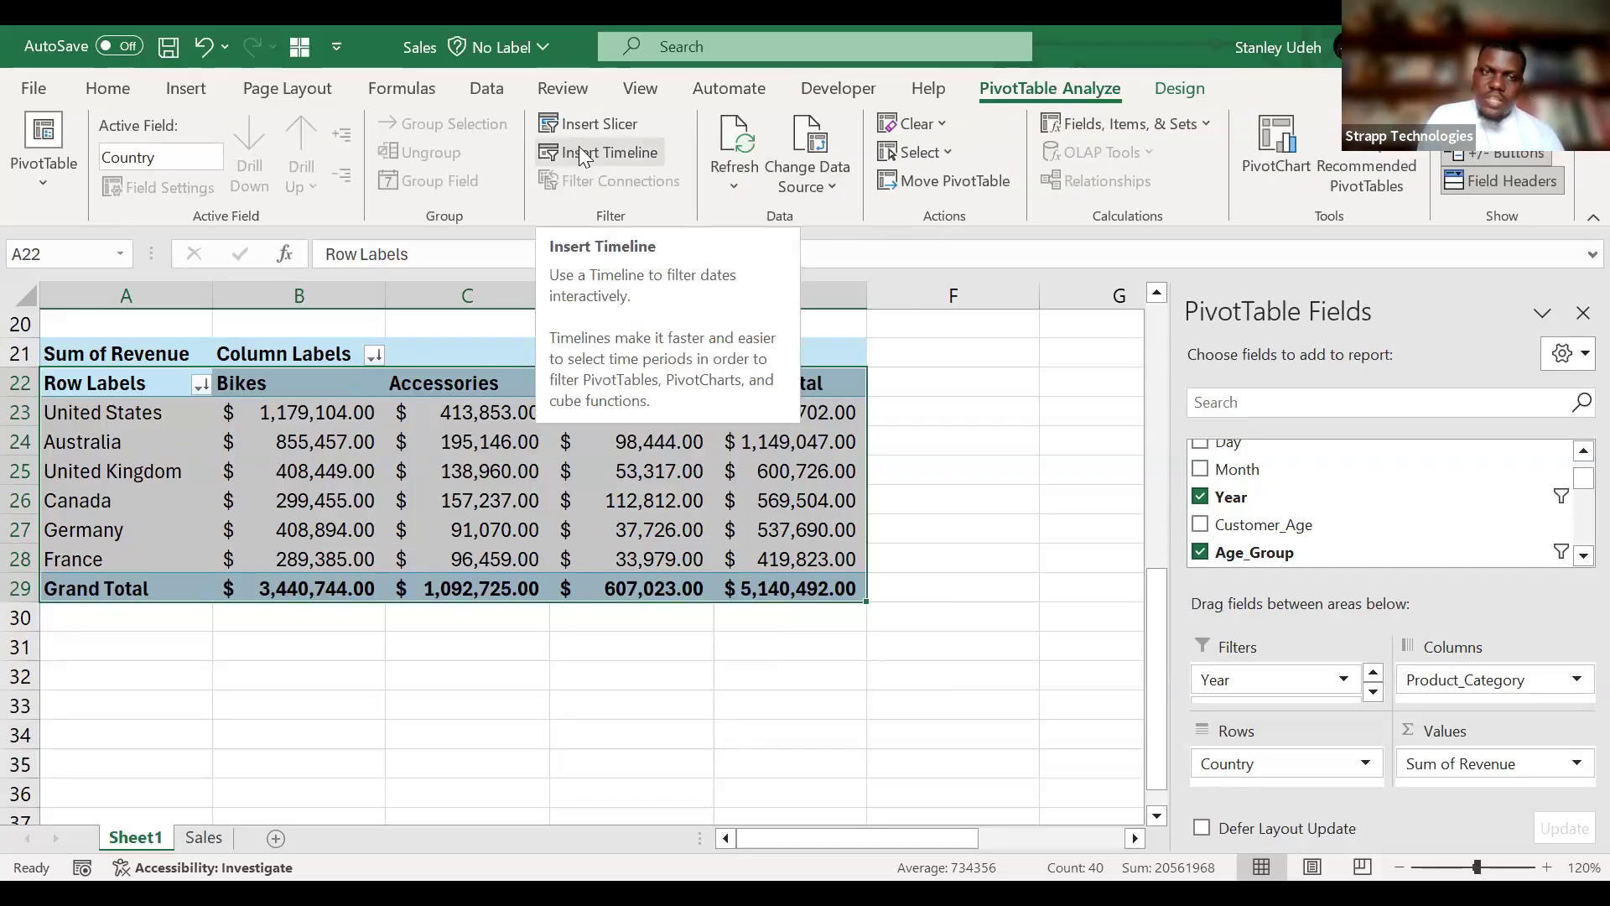
pyautogui.click(198, 92)
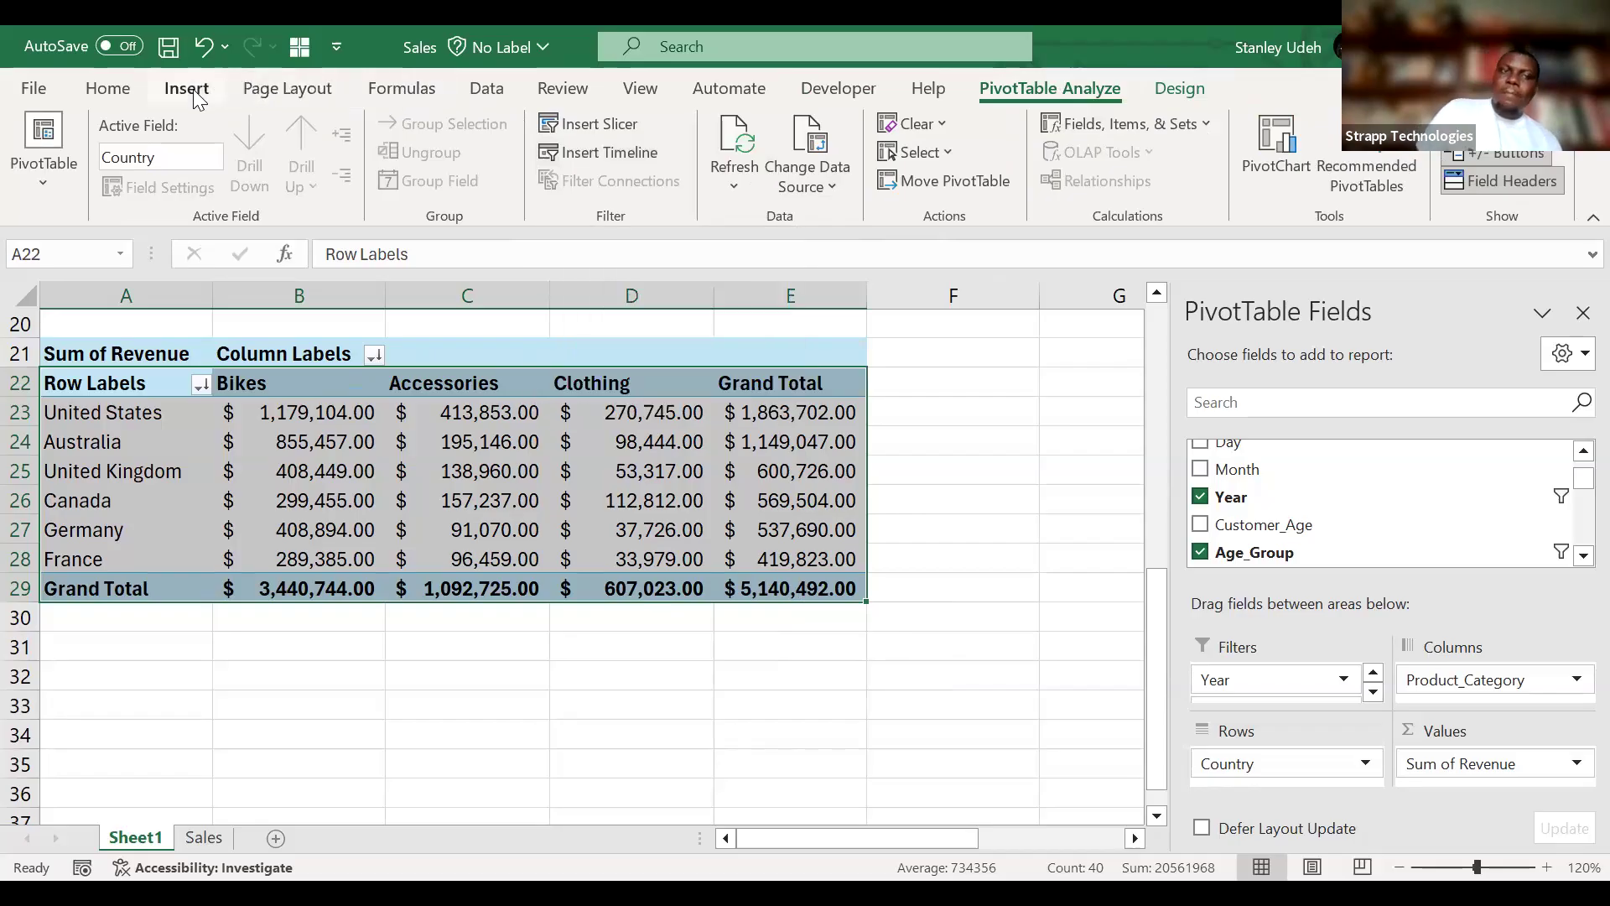
pyautogui.hotkey('ctrl', 'c')
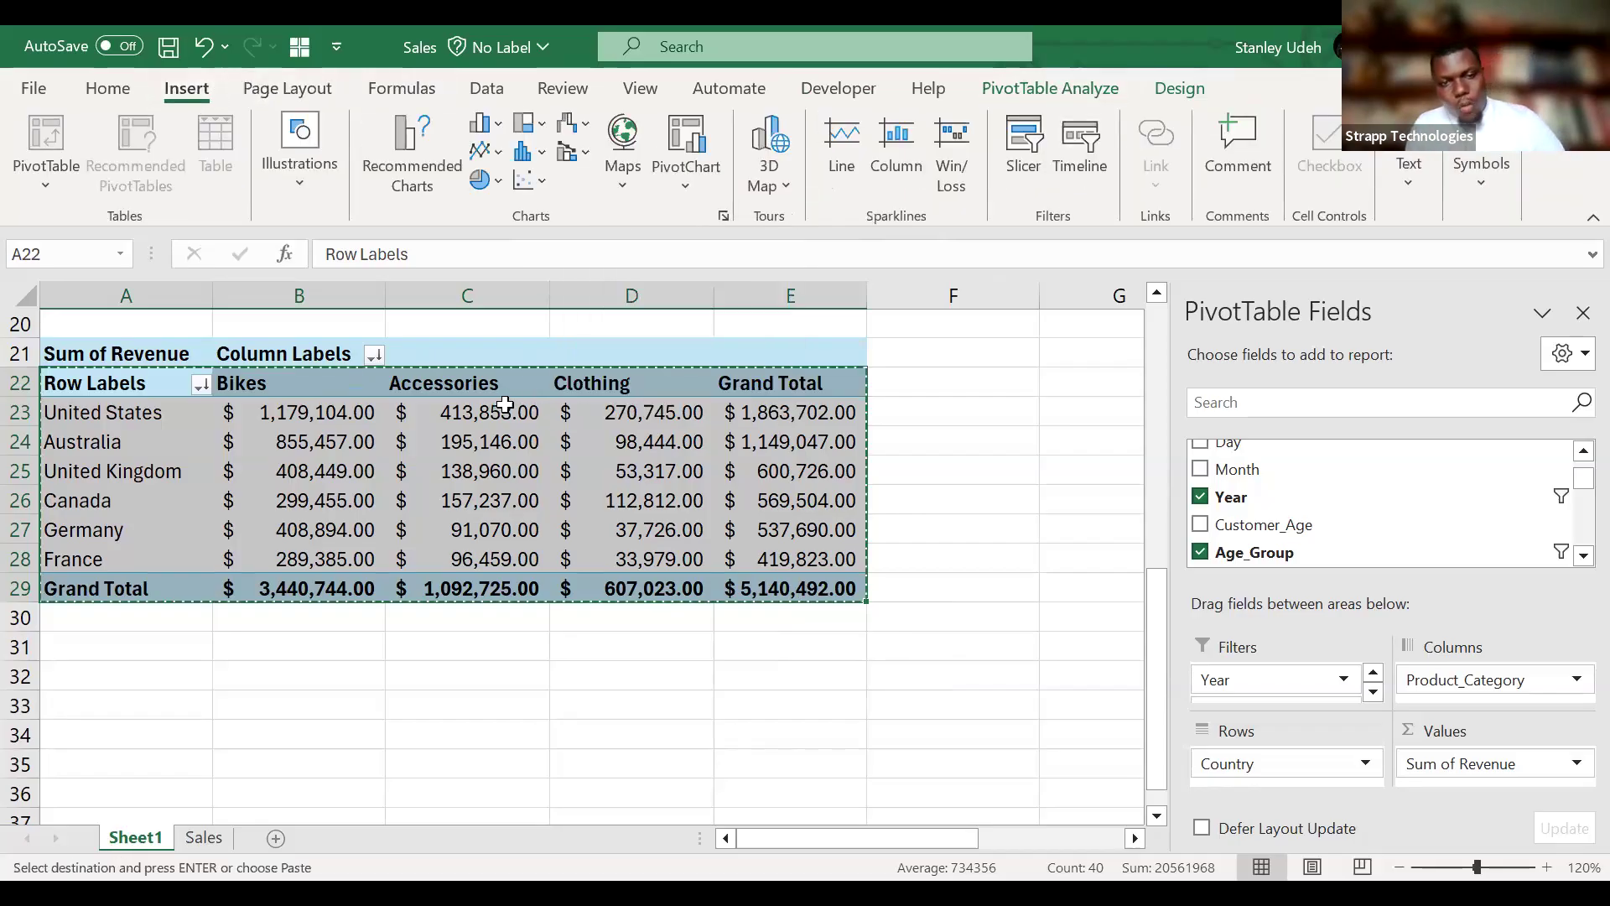
pyautogui.click(174, 713)
pyautogui.rightClick(172, 714)
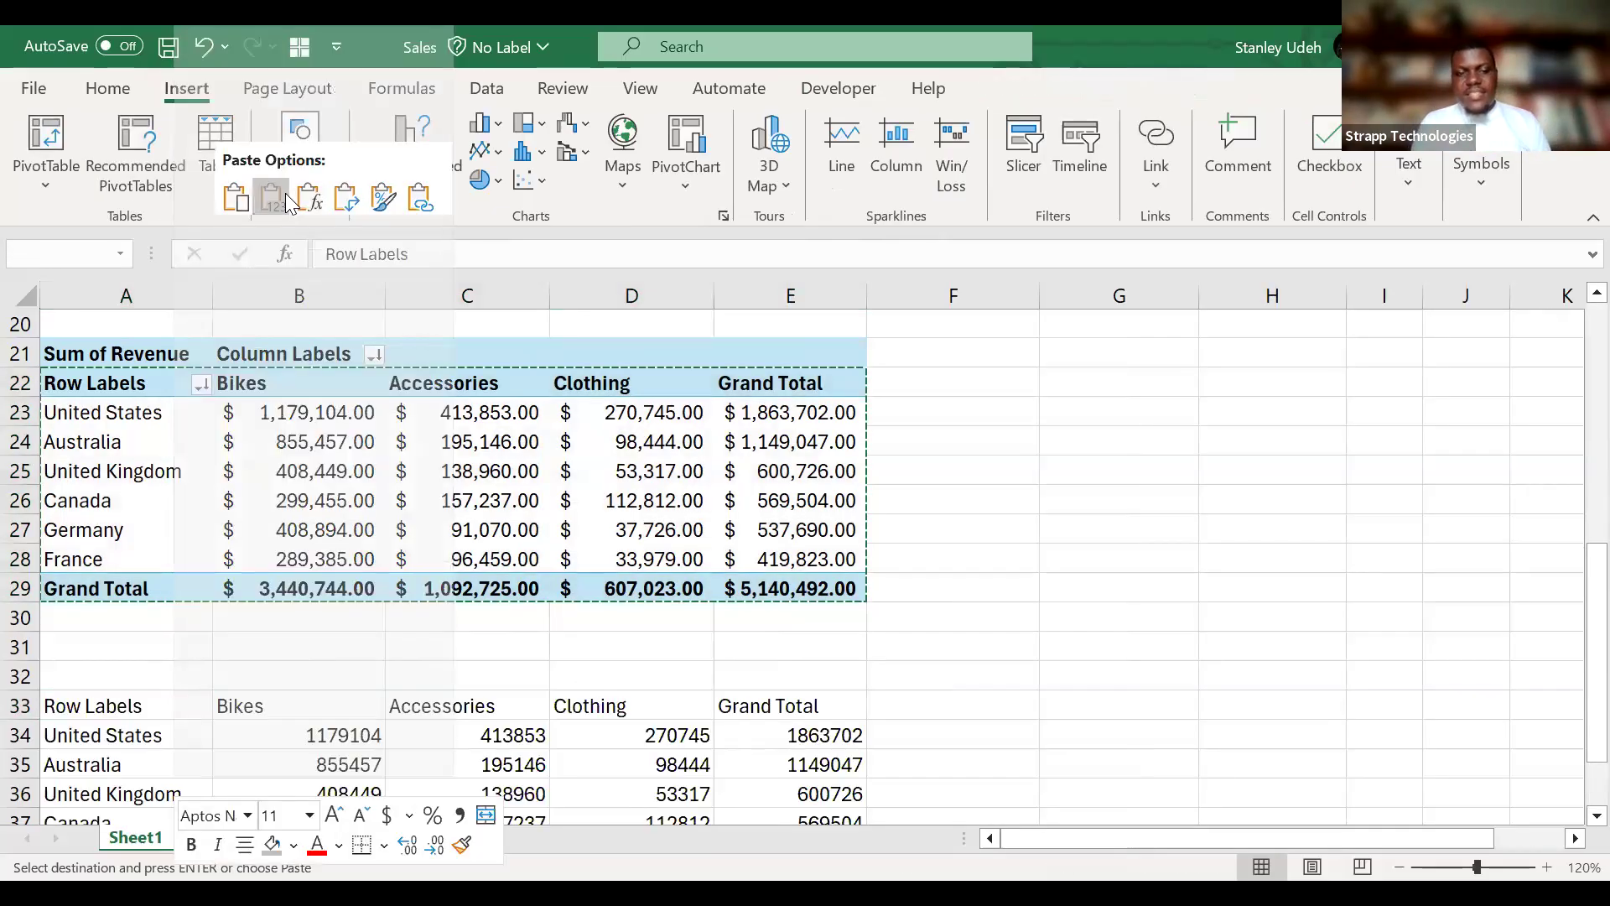
pyautogui.click(286, 201)
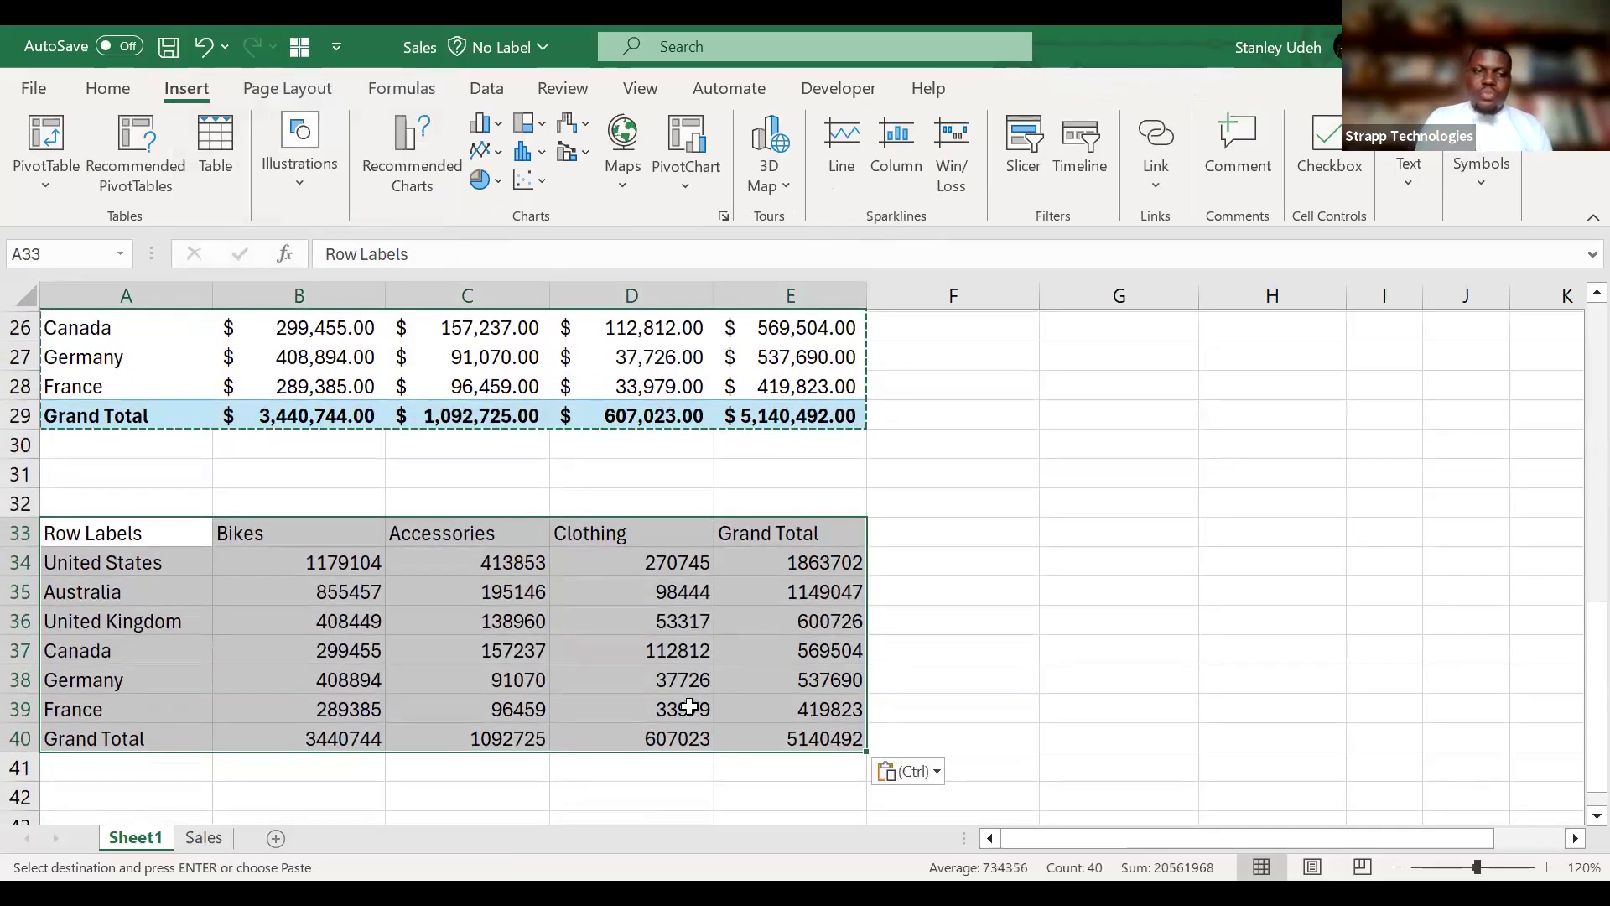
# Apply the dollar Accounting number format to the pasted revenue figures in B34:E40.
pyautogui.click(304, 568)
pyautogui.moveTo(529, 562); pyautogui.dragTo(810, 745)
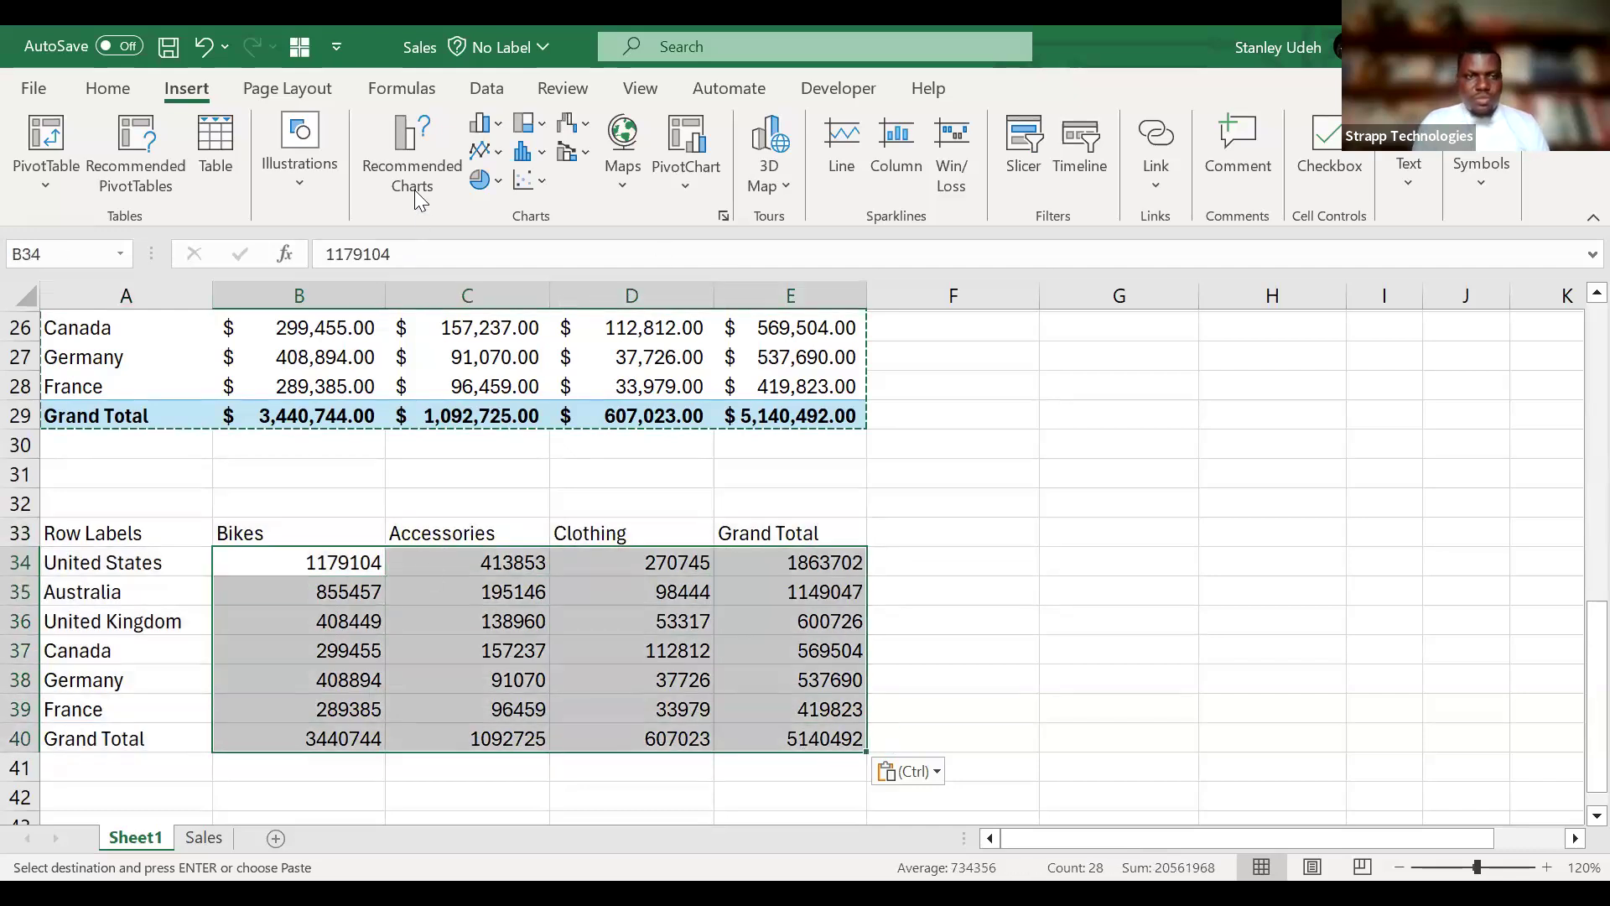
pyautogui.click(107, 88)
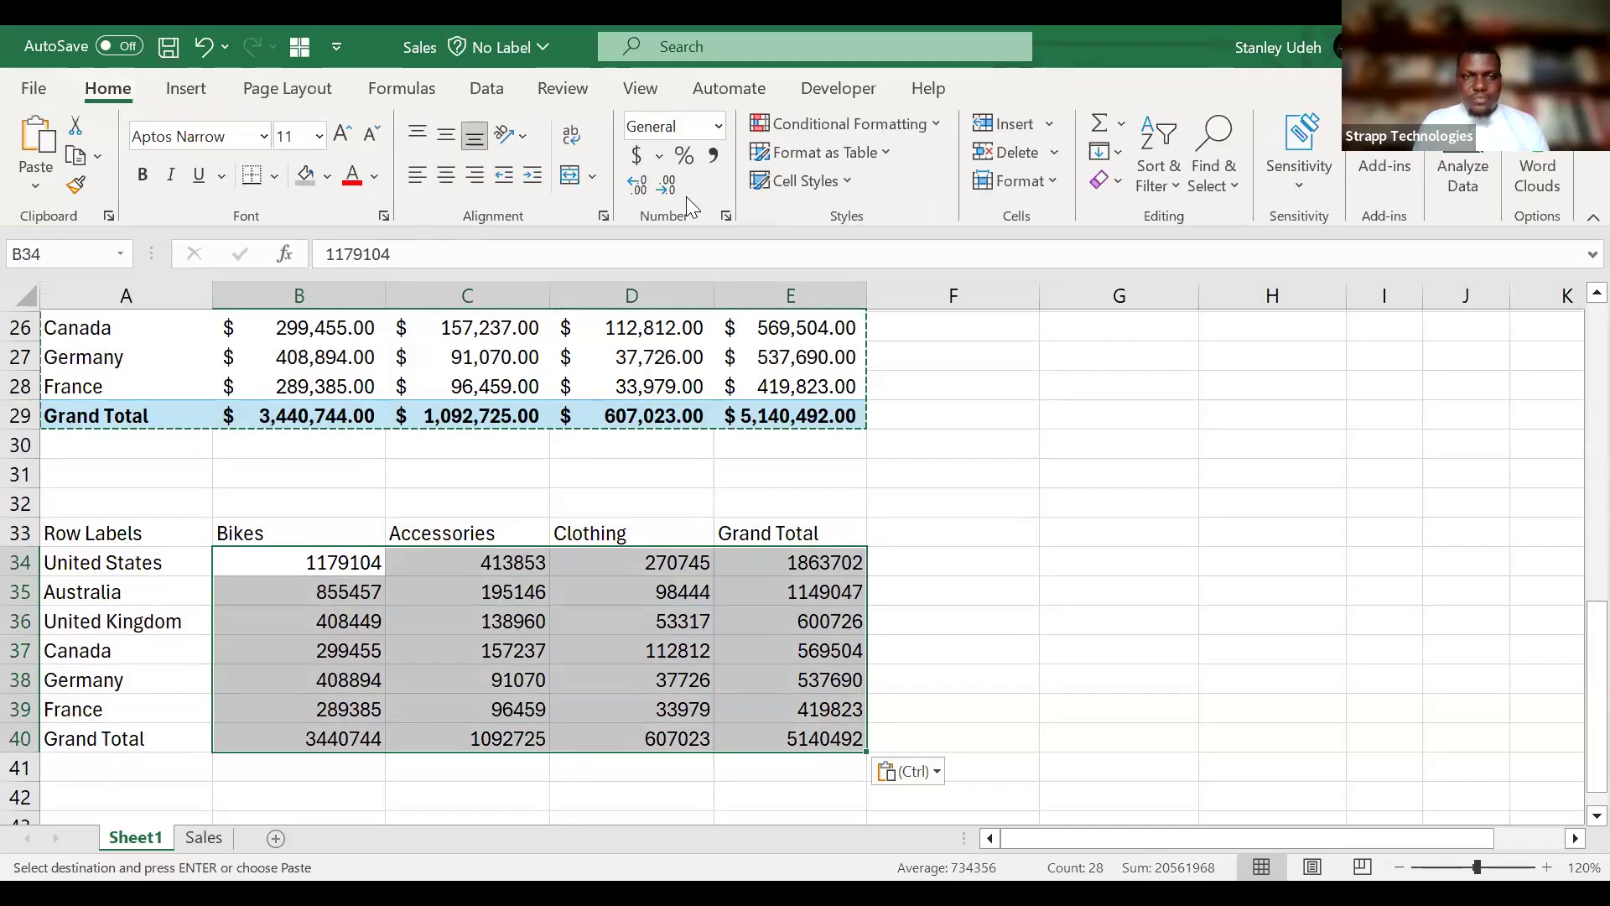
pyautogui.click(637, 156)
pyautogui.click(701, 649)
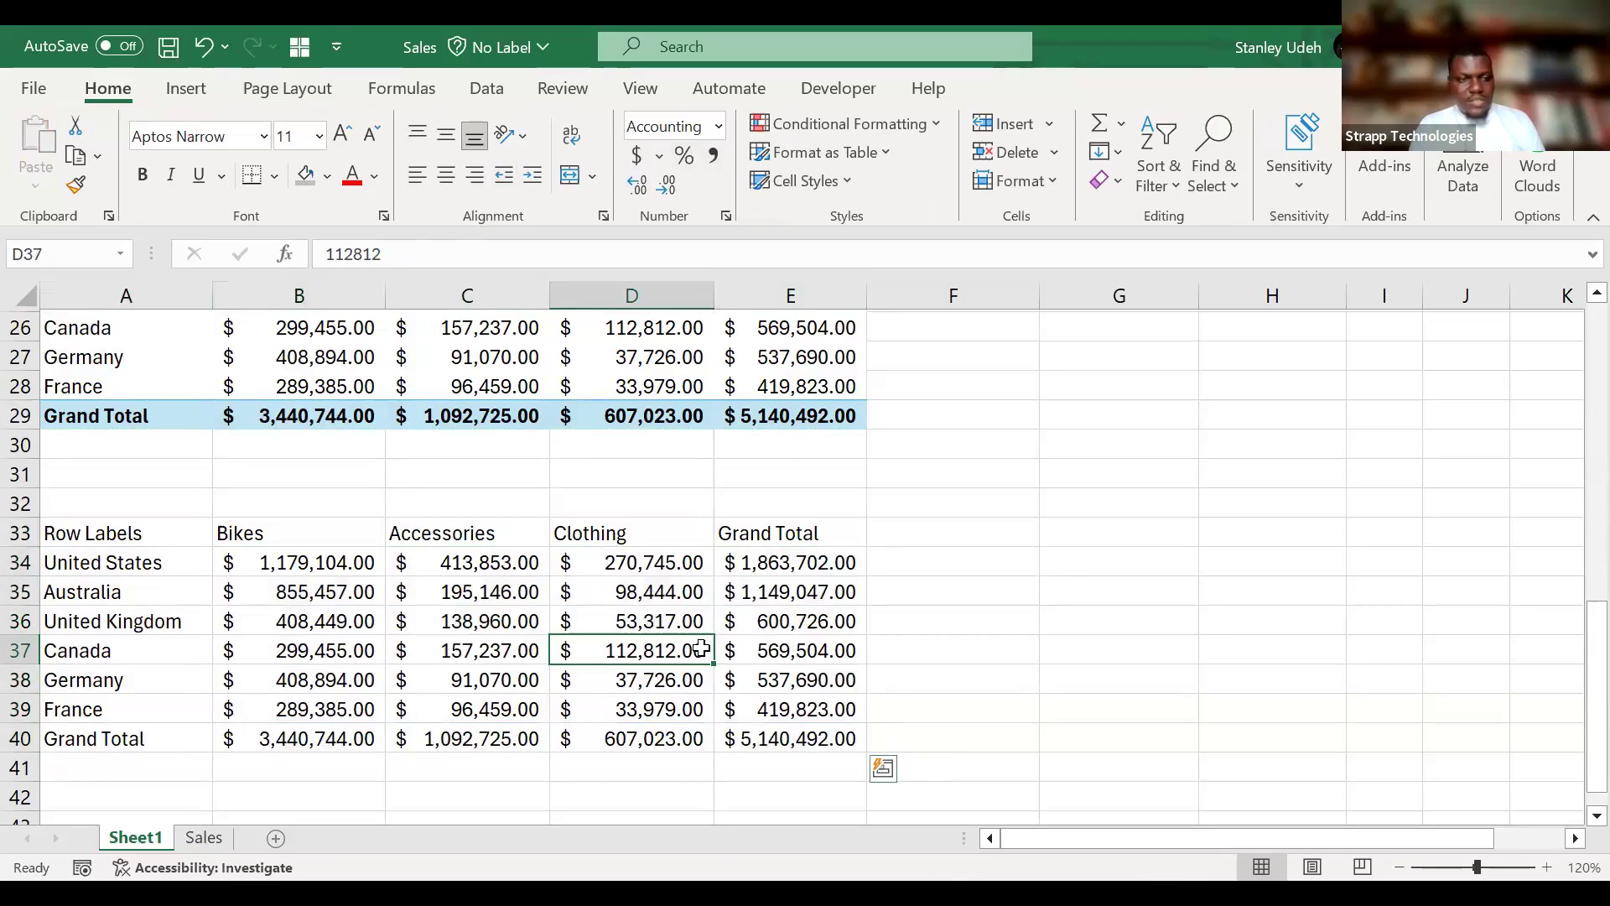
# Bold the pasted table's header row, country labels, Grand Total row and Grand Total column.
pyautogui.moveTo(116, 532); pyautogui.dragTo(742, 528)
pyautogui.hotkey('ctrl', 'b')
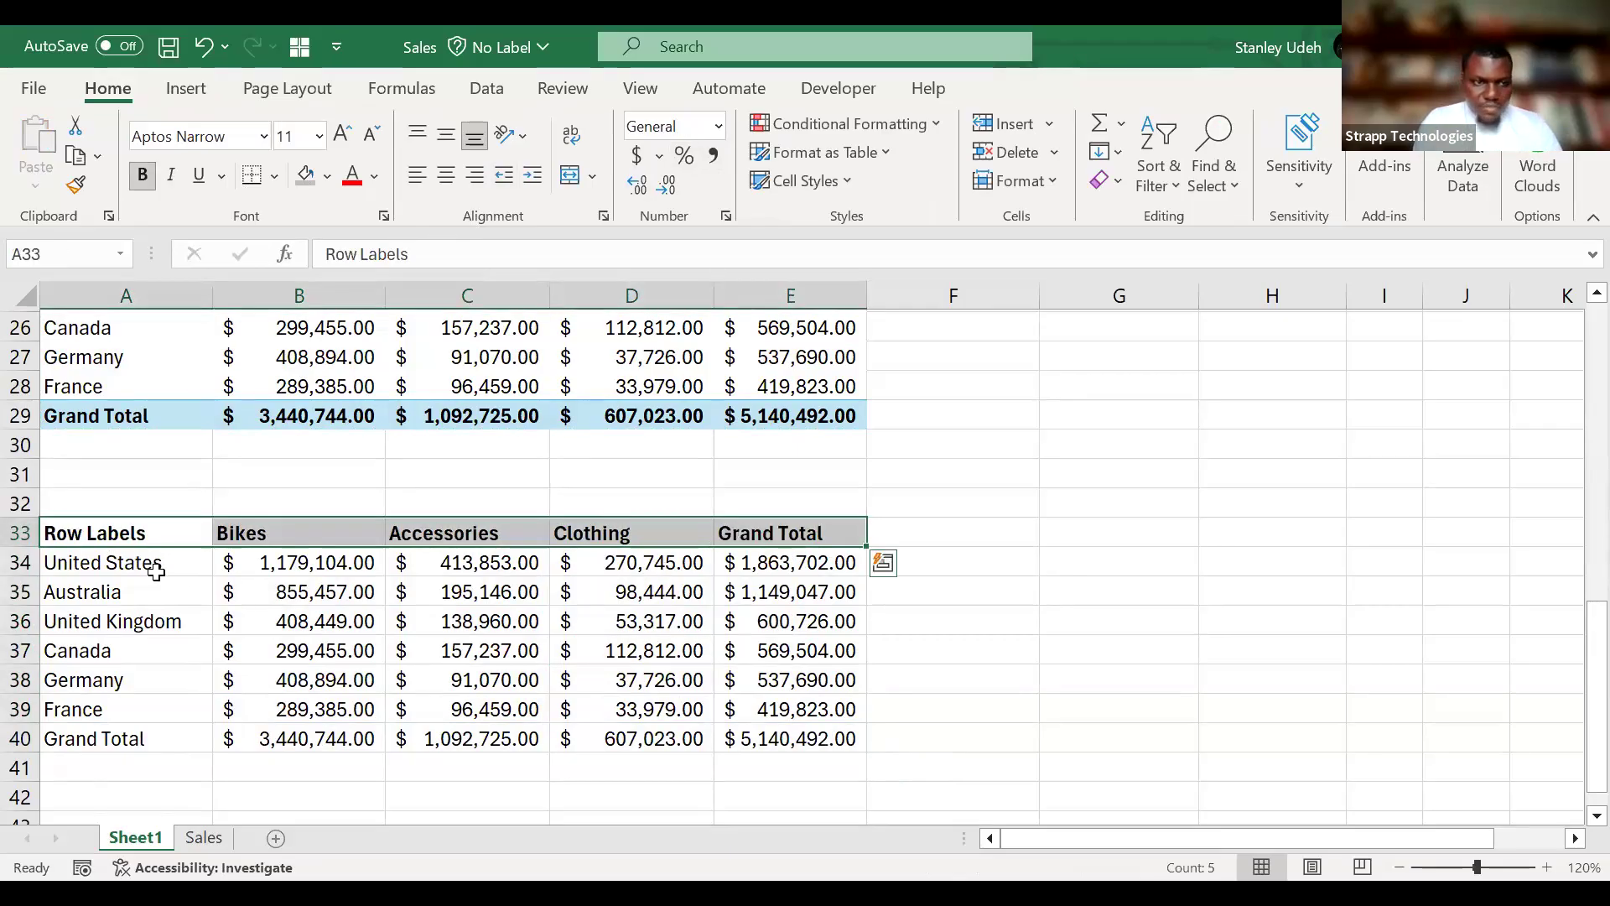
pyautogui.moveTo(157, 563); pyautogui.dragTo(749, 740)
pyautogui.hotkey('ctrl', 'b')
pyautogui.hotkey('ctrl', 'b')
pyautogui.moveTo(827, 561); pyautogui.dragTo(839, 728)
pyautogui.hotkey('ctrl', 'b')
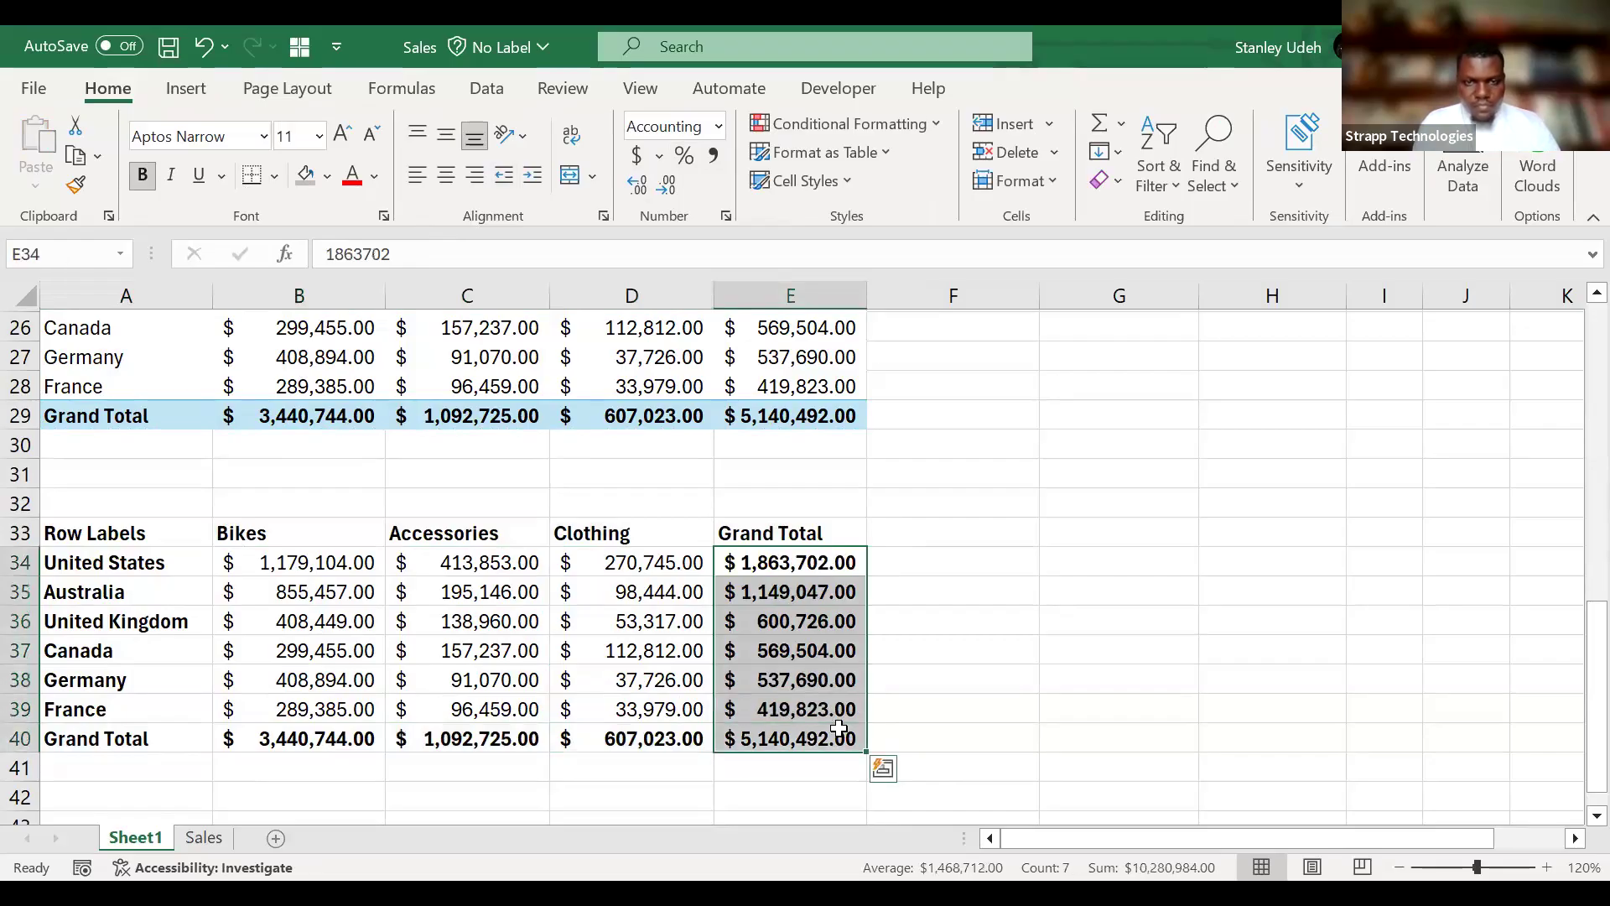
pyautogui.click(965, 652)
# Replace the pasted table's Row Labels header in A33 with Countries.
pyautogui.scroll(-2, 966, 653)
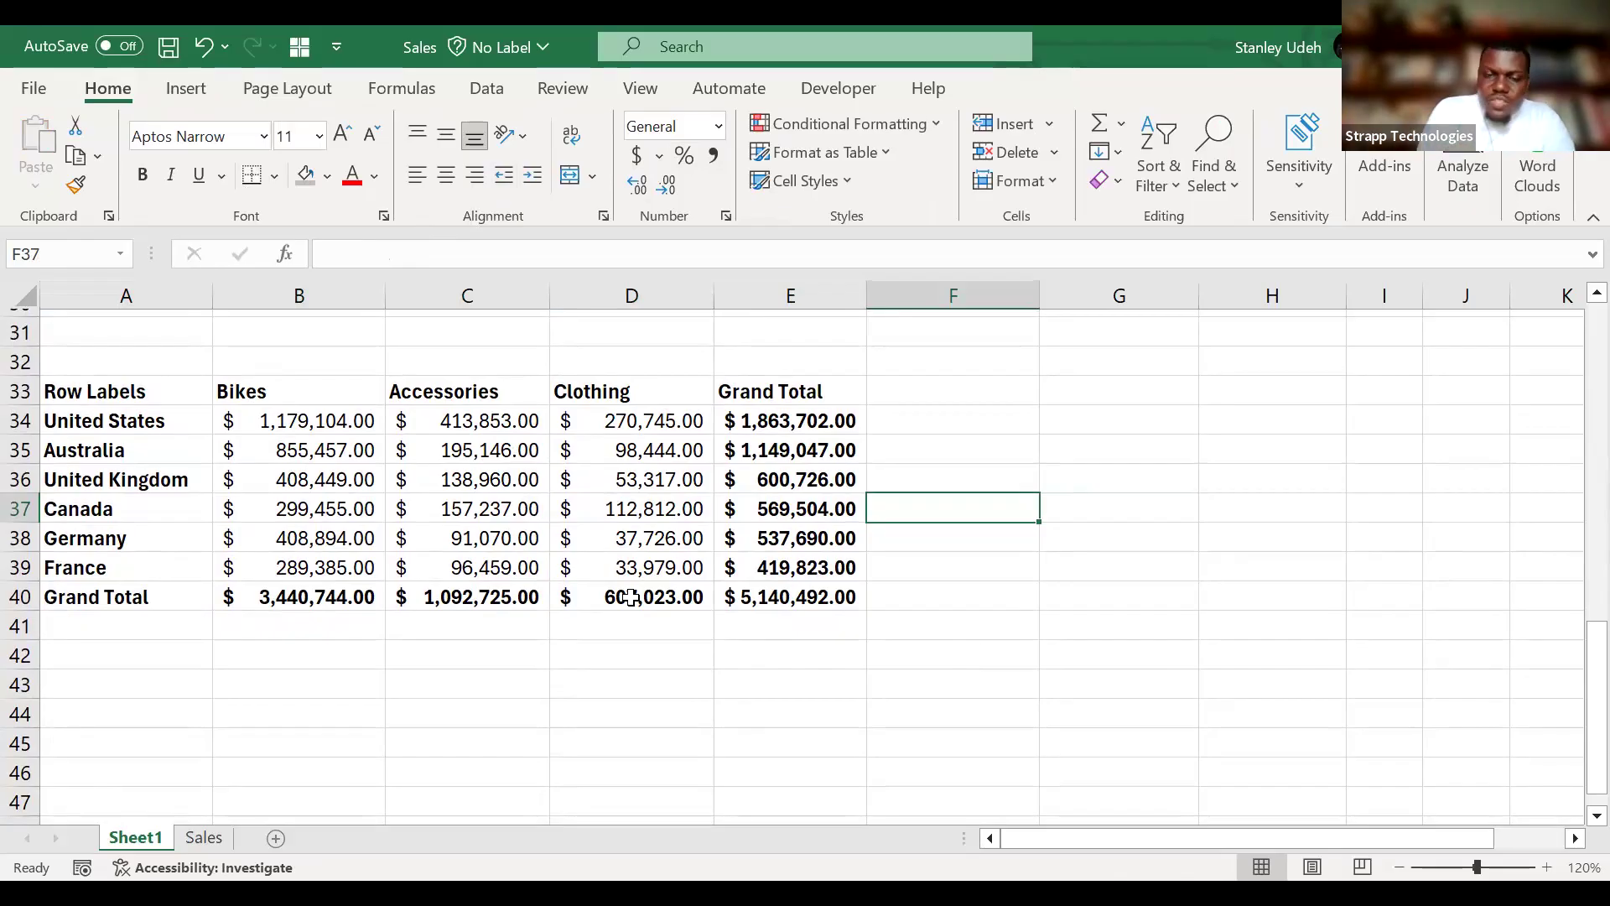
pyautogui.click(147, 393)
pyautogui.write('Country')
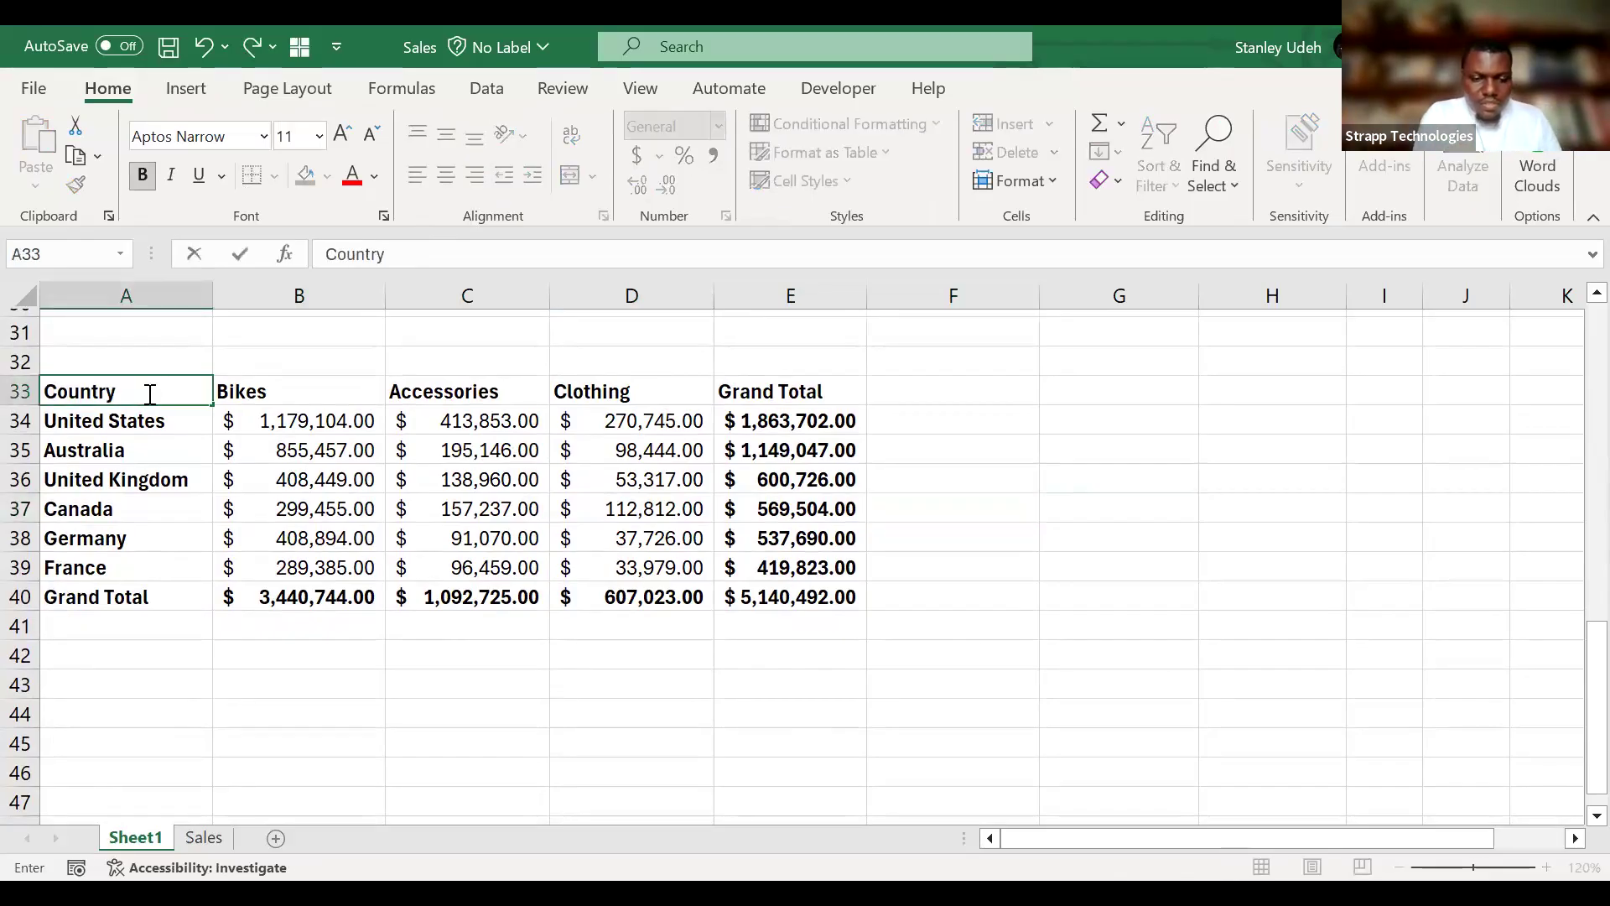
pyautogui.press('BackSpace')
pyautogui.write('ies')
pyautogui.press('Return')
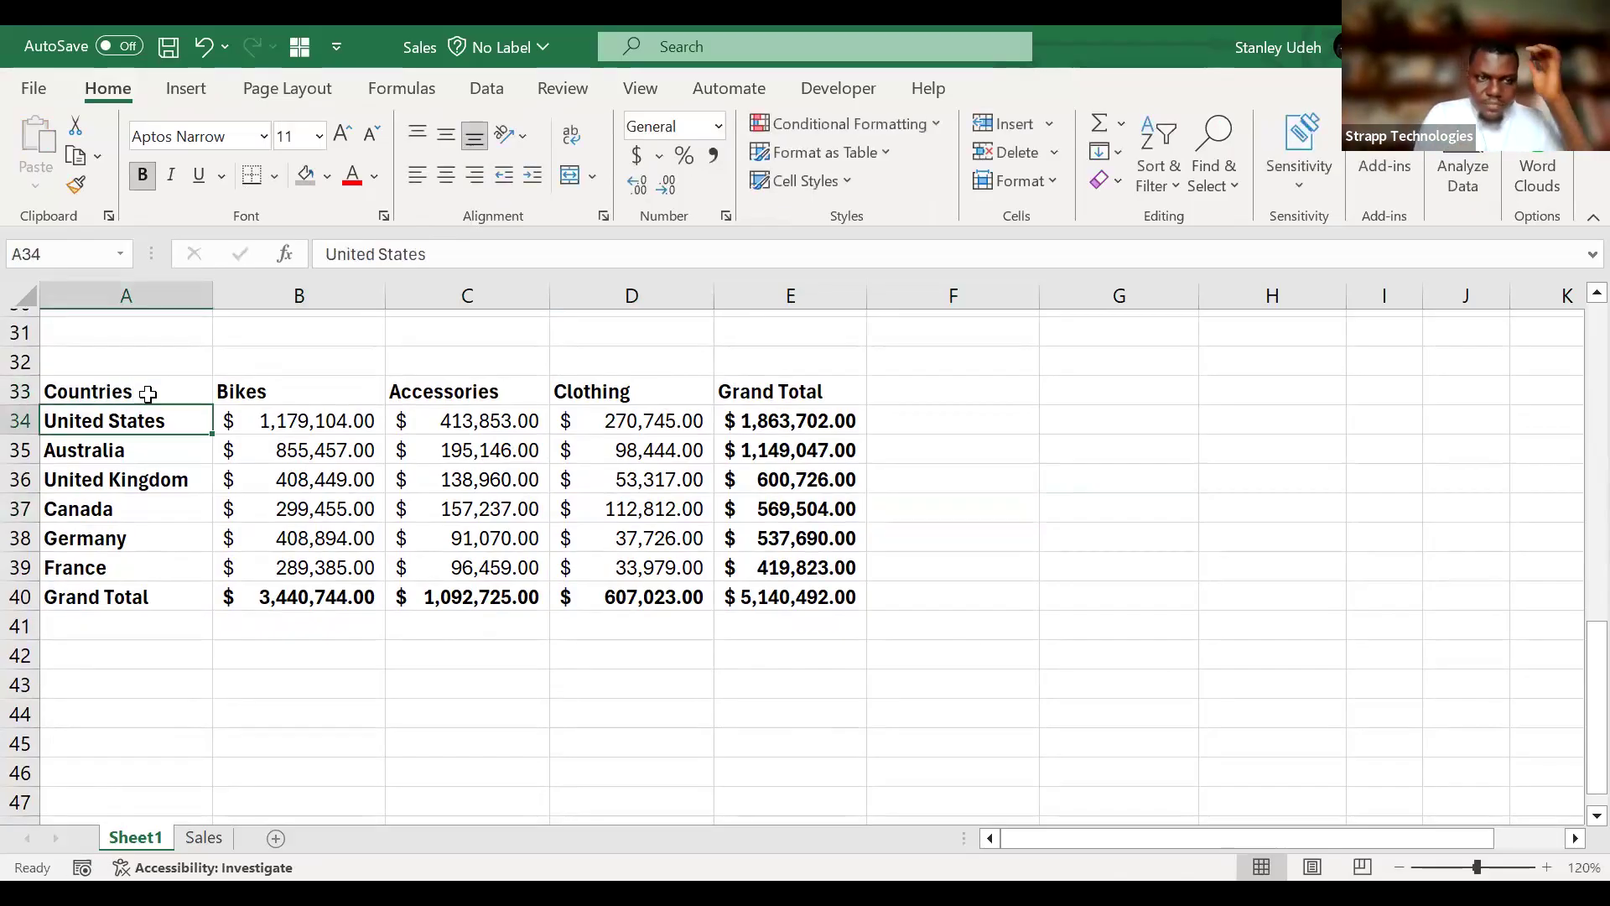
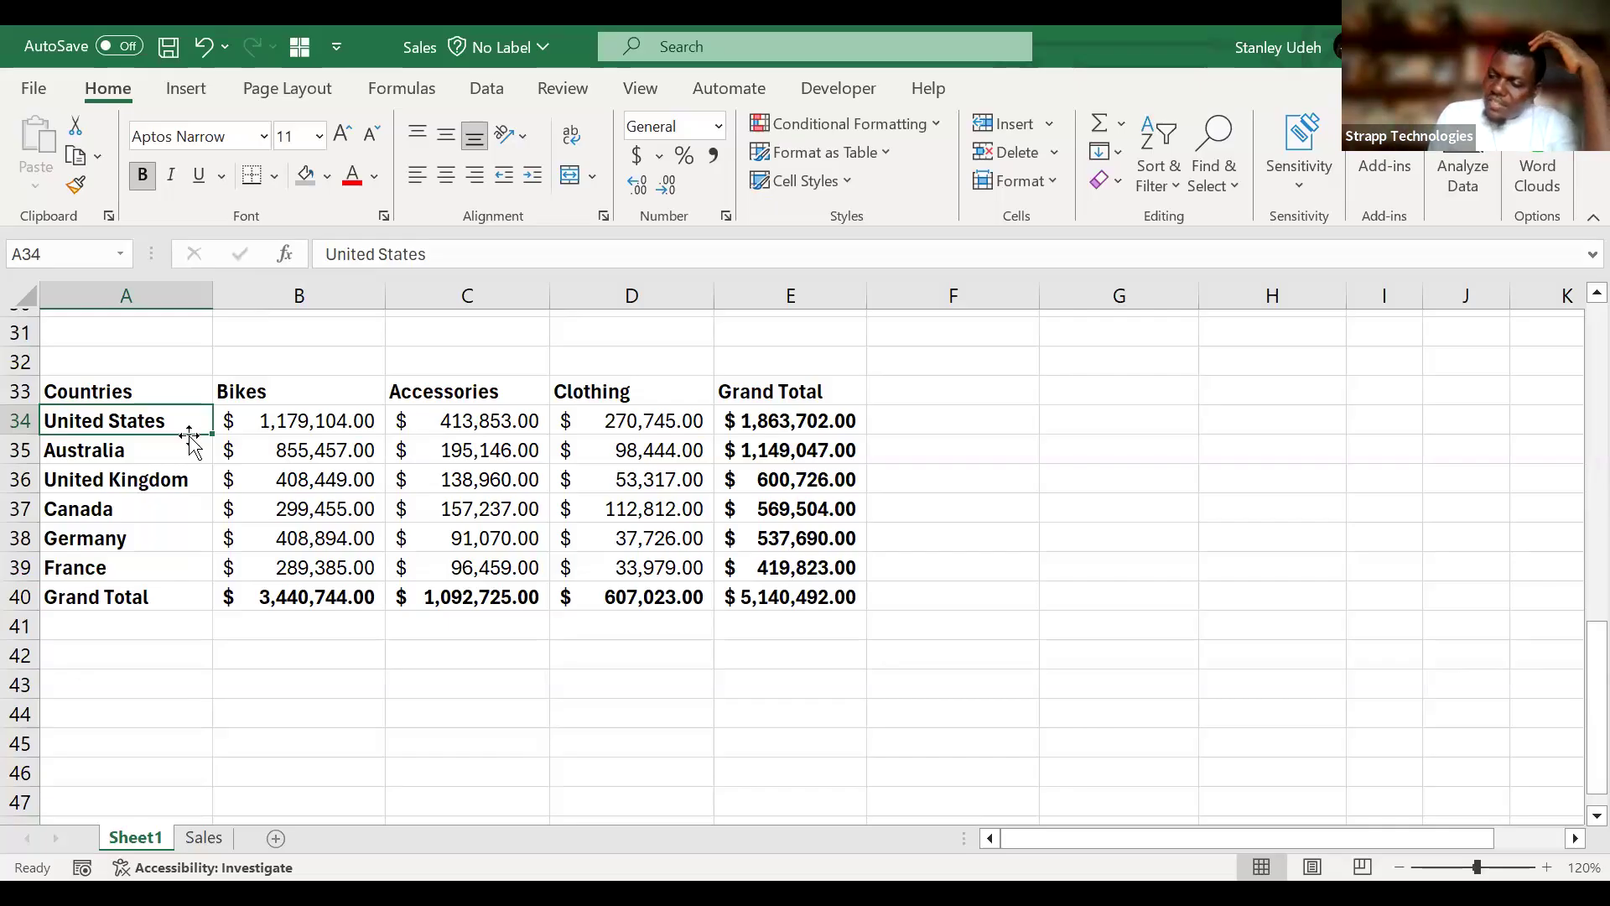
pyautogui.click(640, 392)
pyautogui.moveTo(640, 392); pyautogui.dragTo(325, 604)
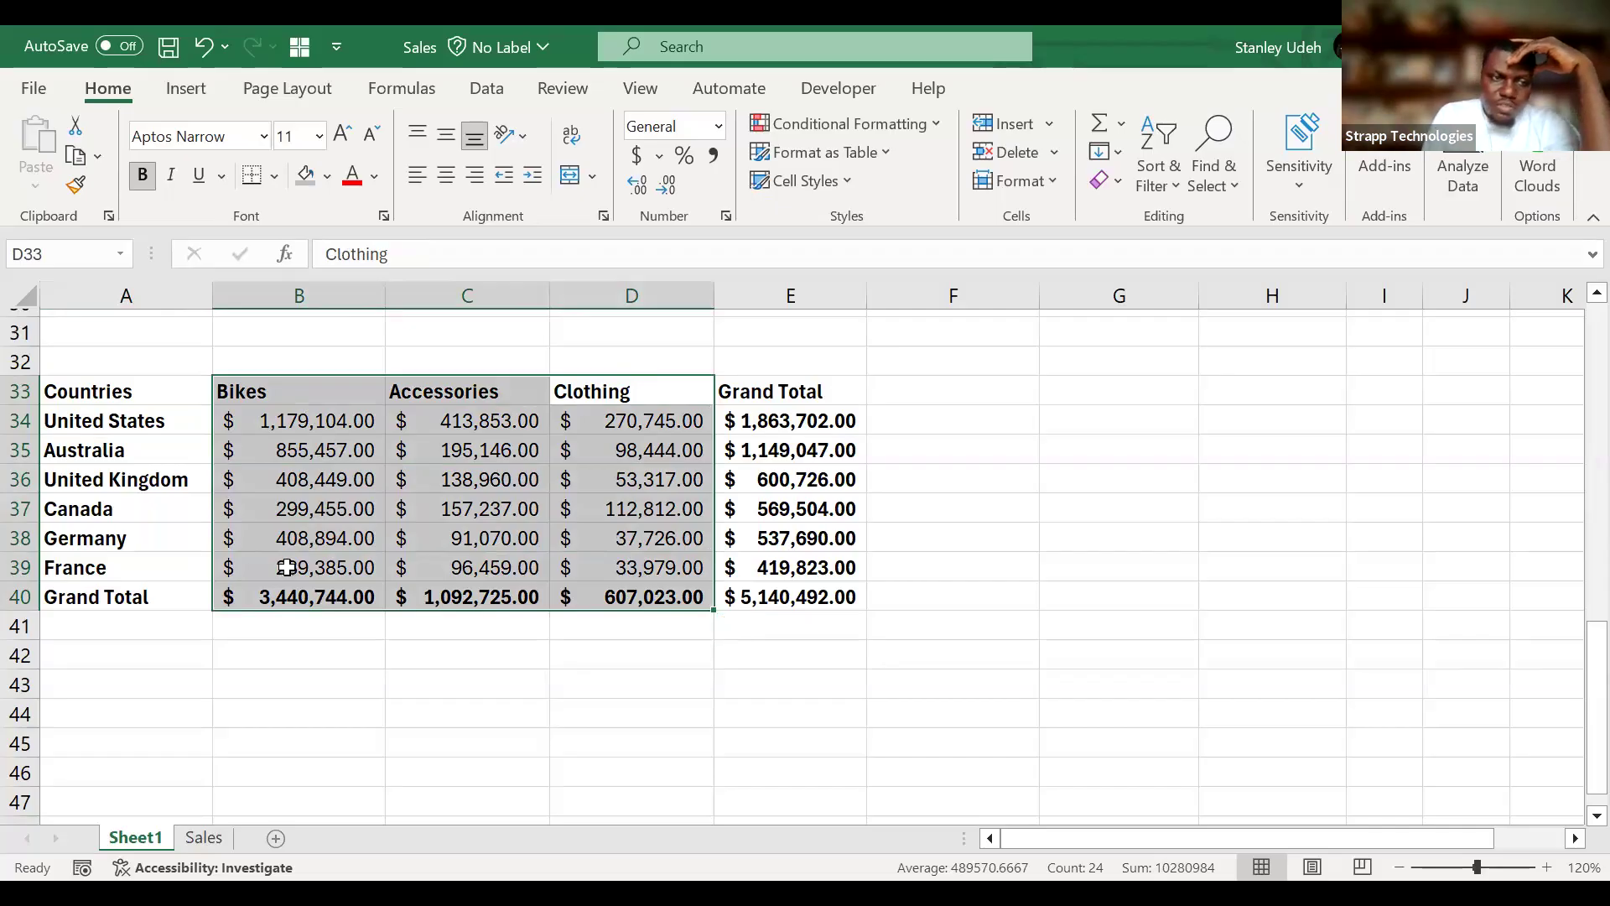
pyautogui.moveTo(143, 394); pyautogui.dragTo(661, 563)
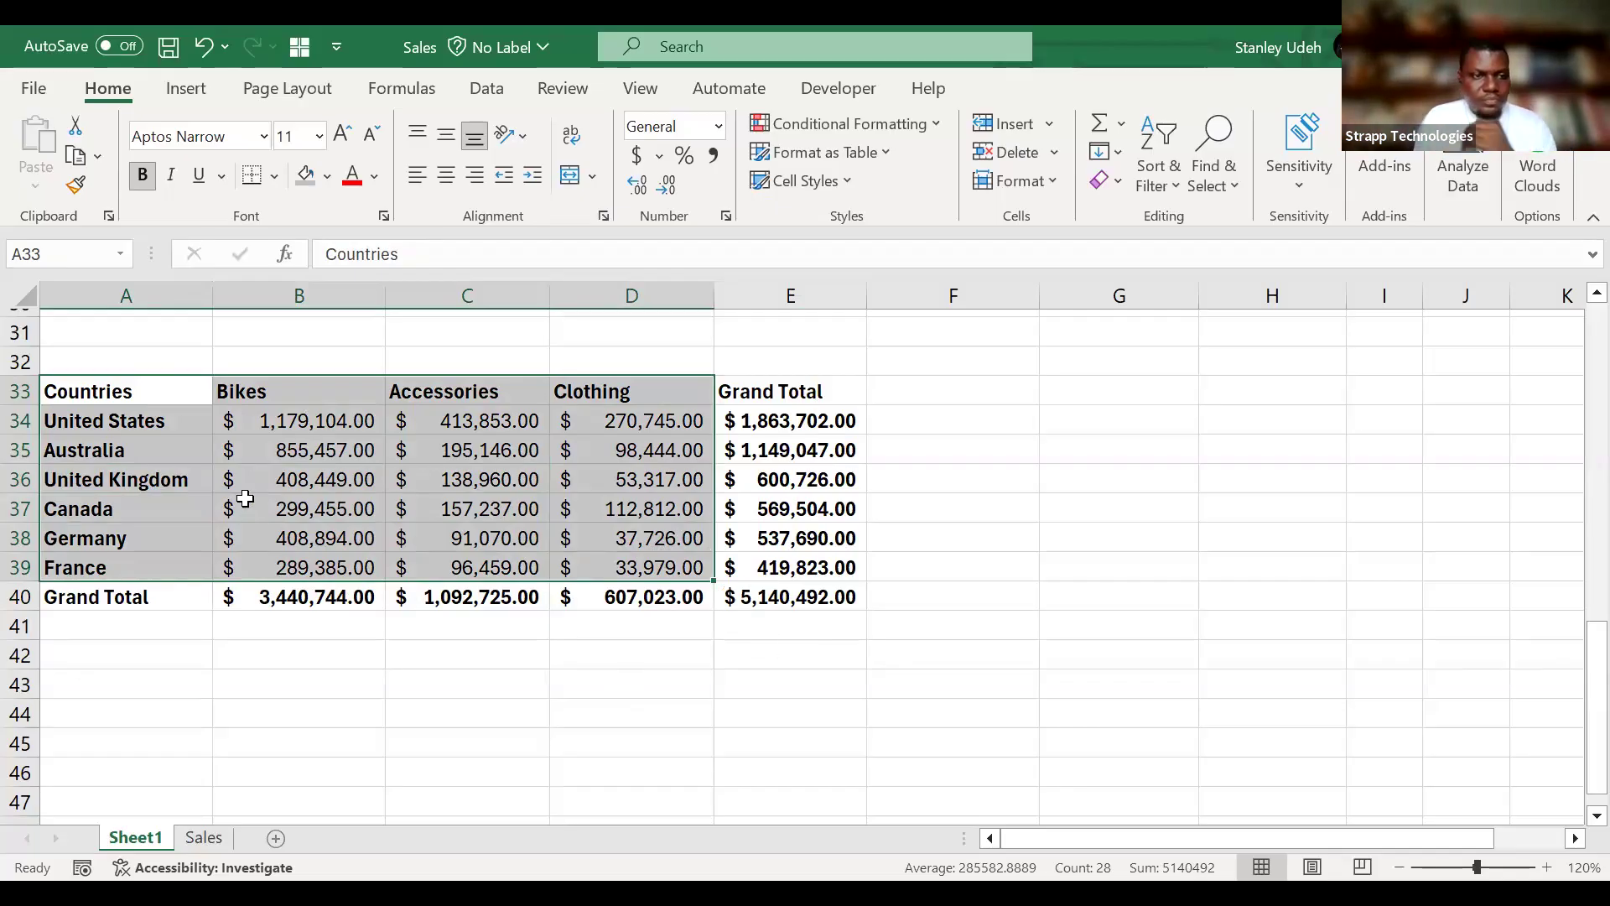
# Select the Countries and Grand Total columns without the total row (A33:A39 and E33:E39) and open the recommended charts for them.
pyautogui.click(168, 392)
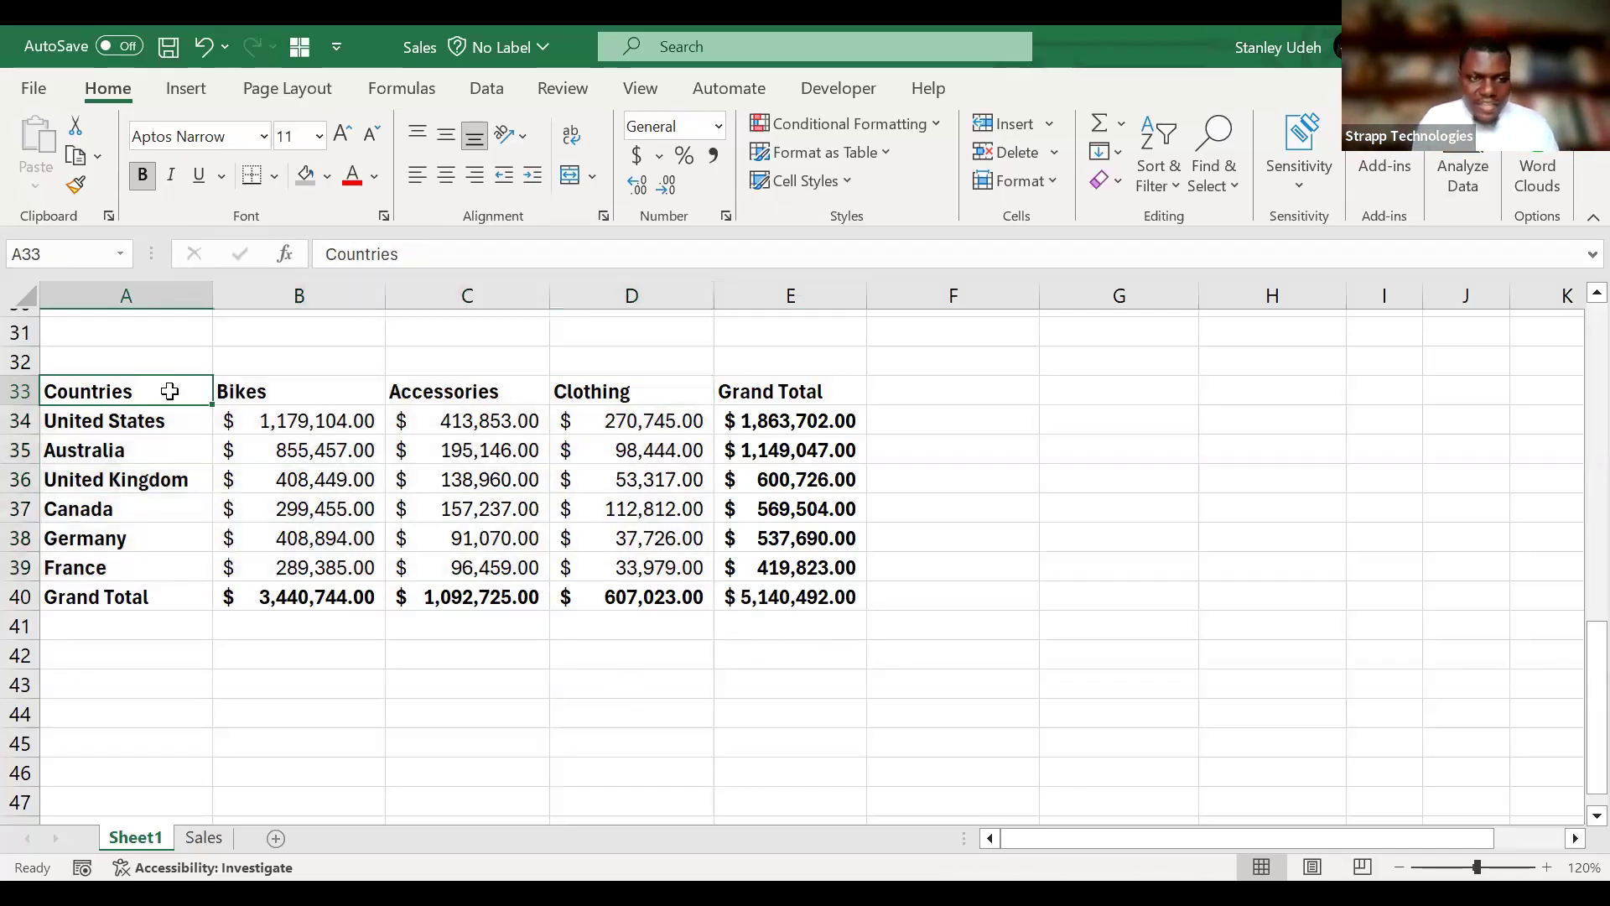
pyautogui.moveTo(170, 391); pyautogui.dragTo(176, 575)
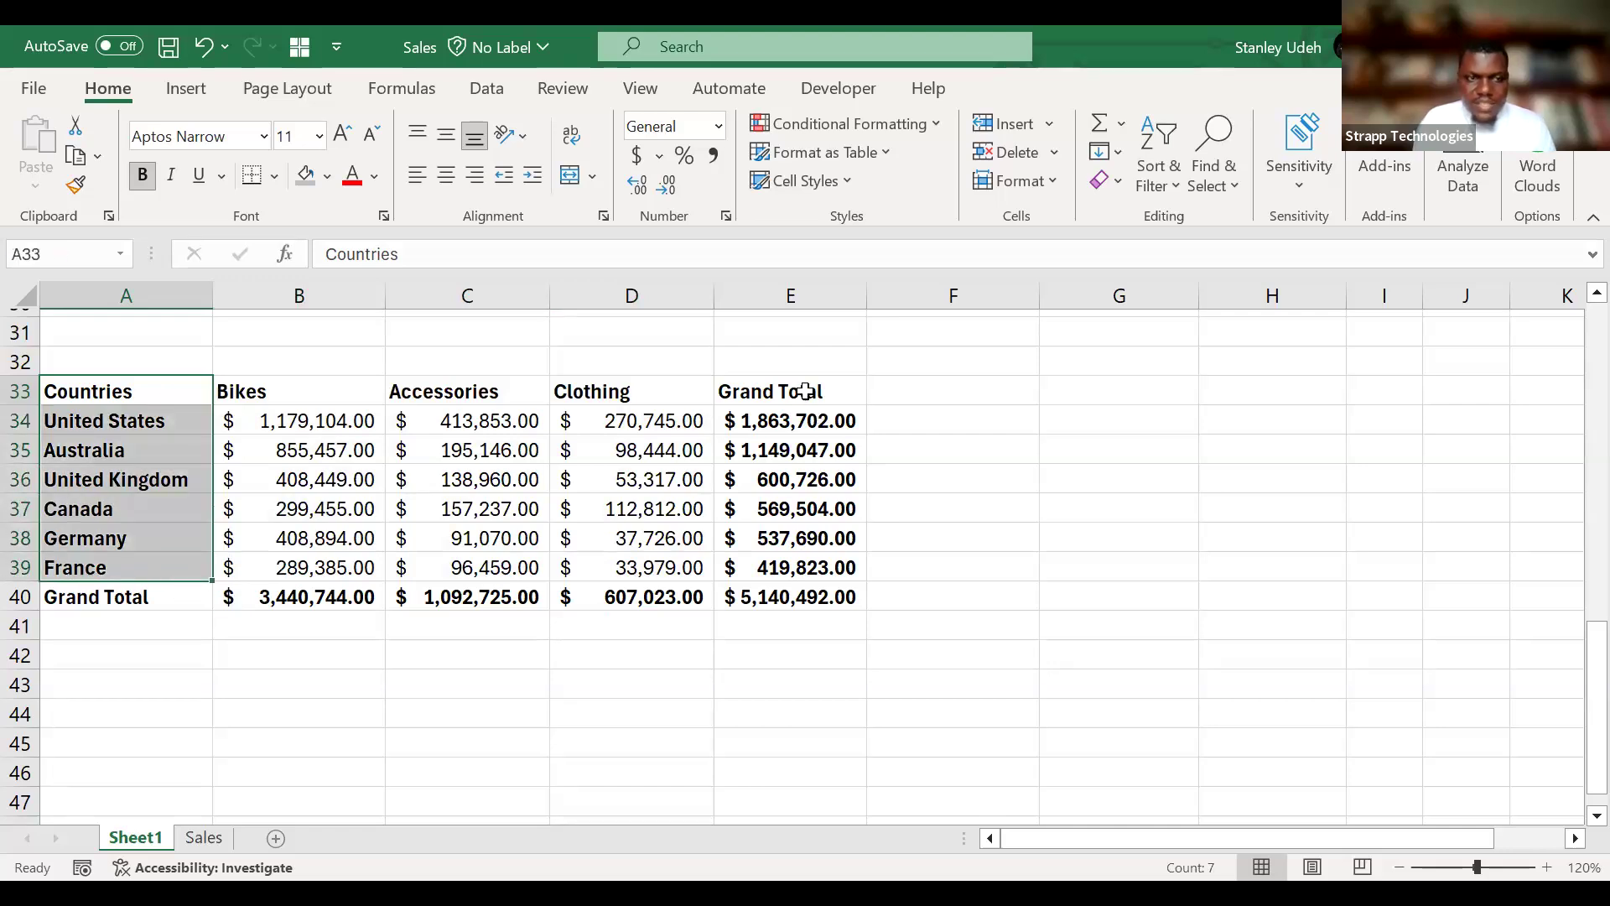
pyautogui.moveTo(805, 392); pyautogui.dragTo(820, 569)
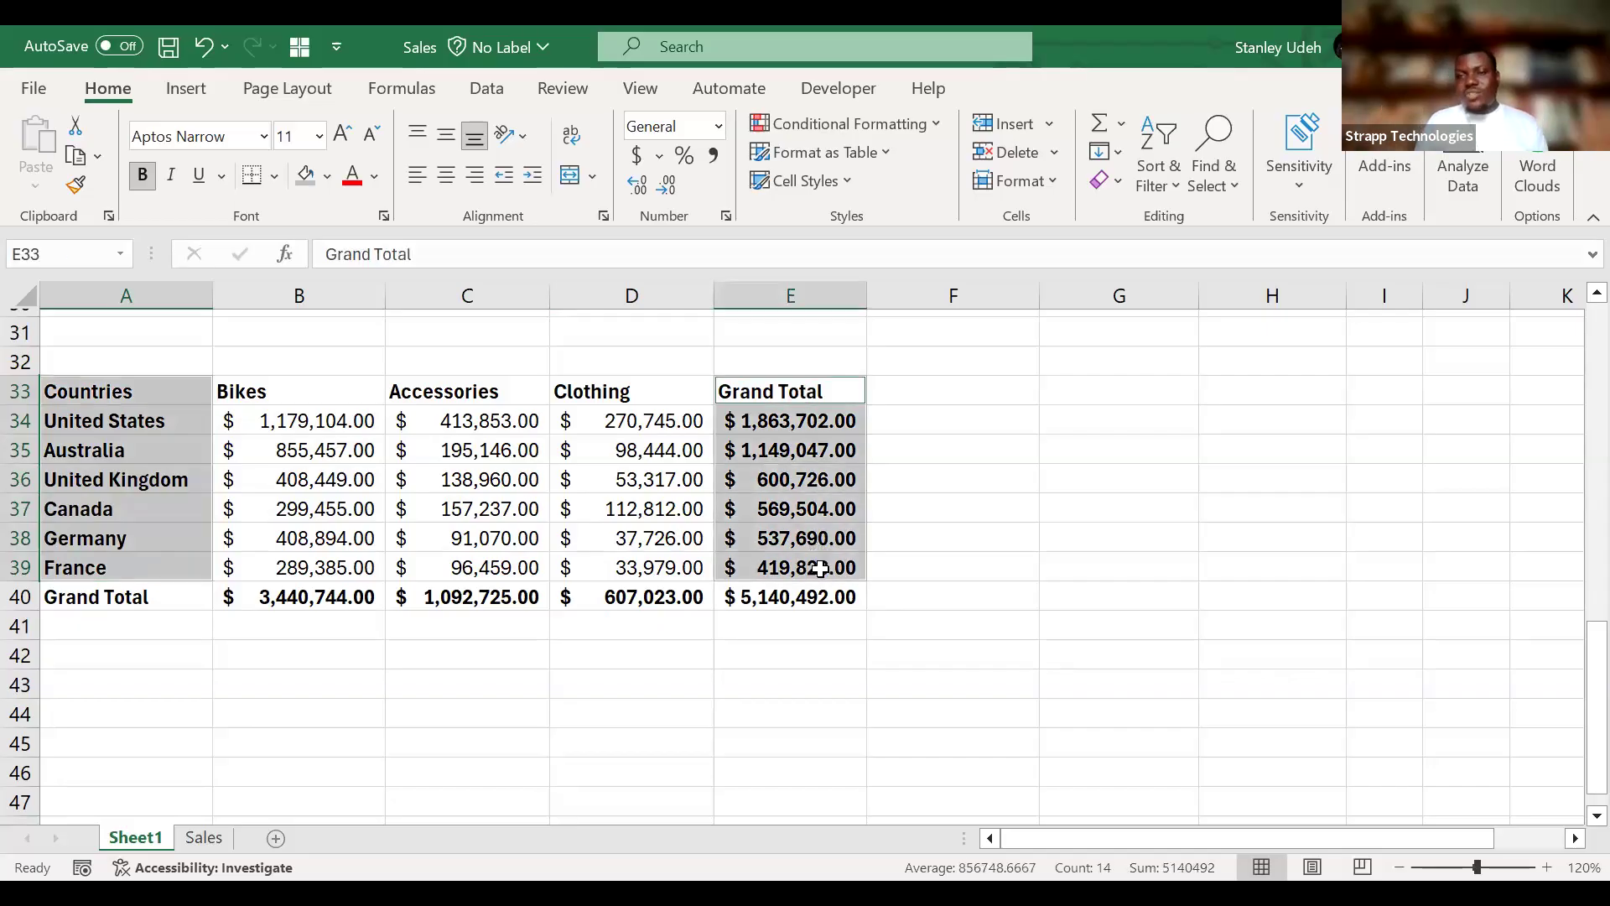
pyautogui.click(191, 90)
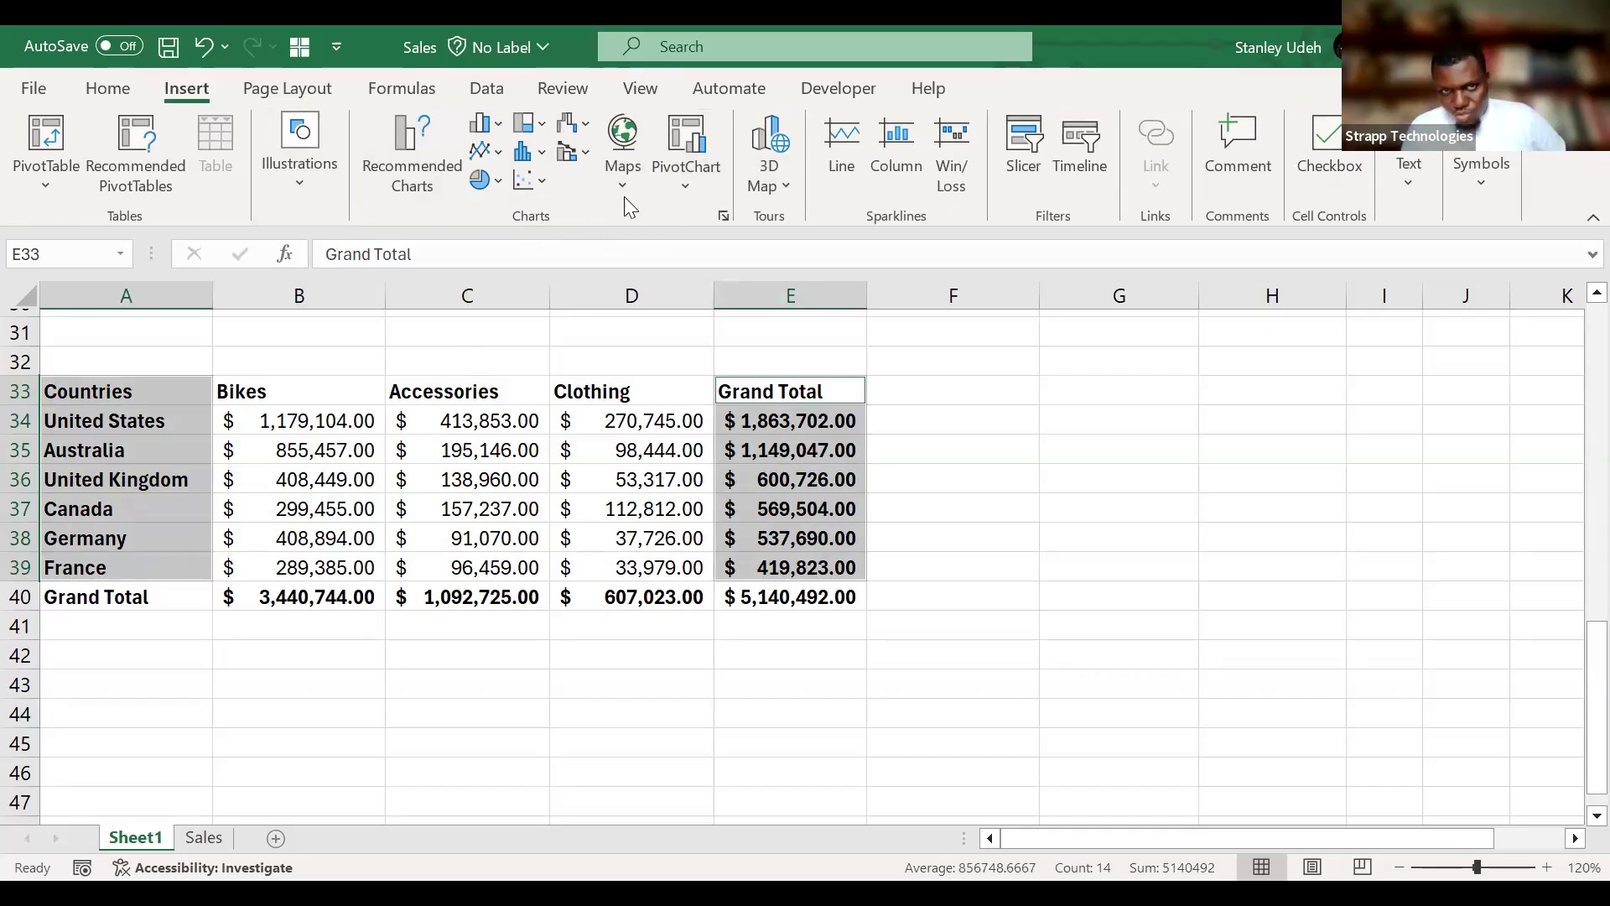
pyautogui.click(687, 180)
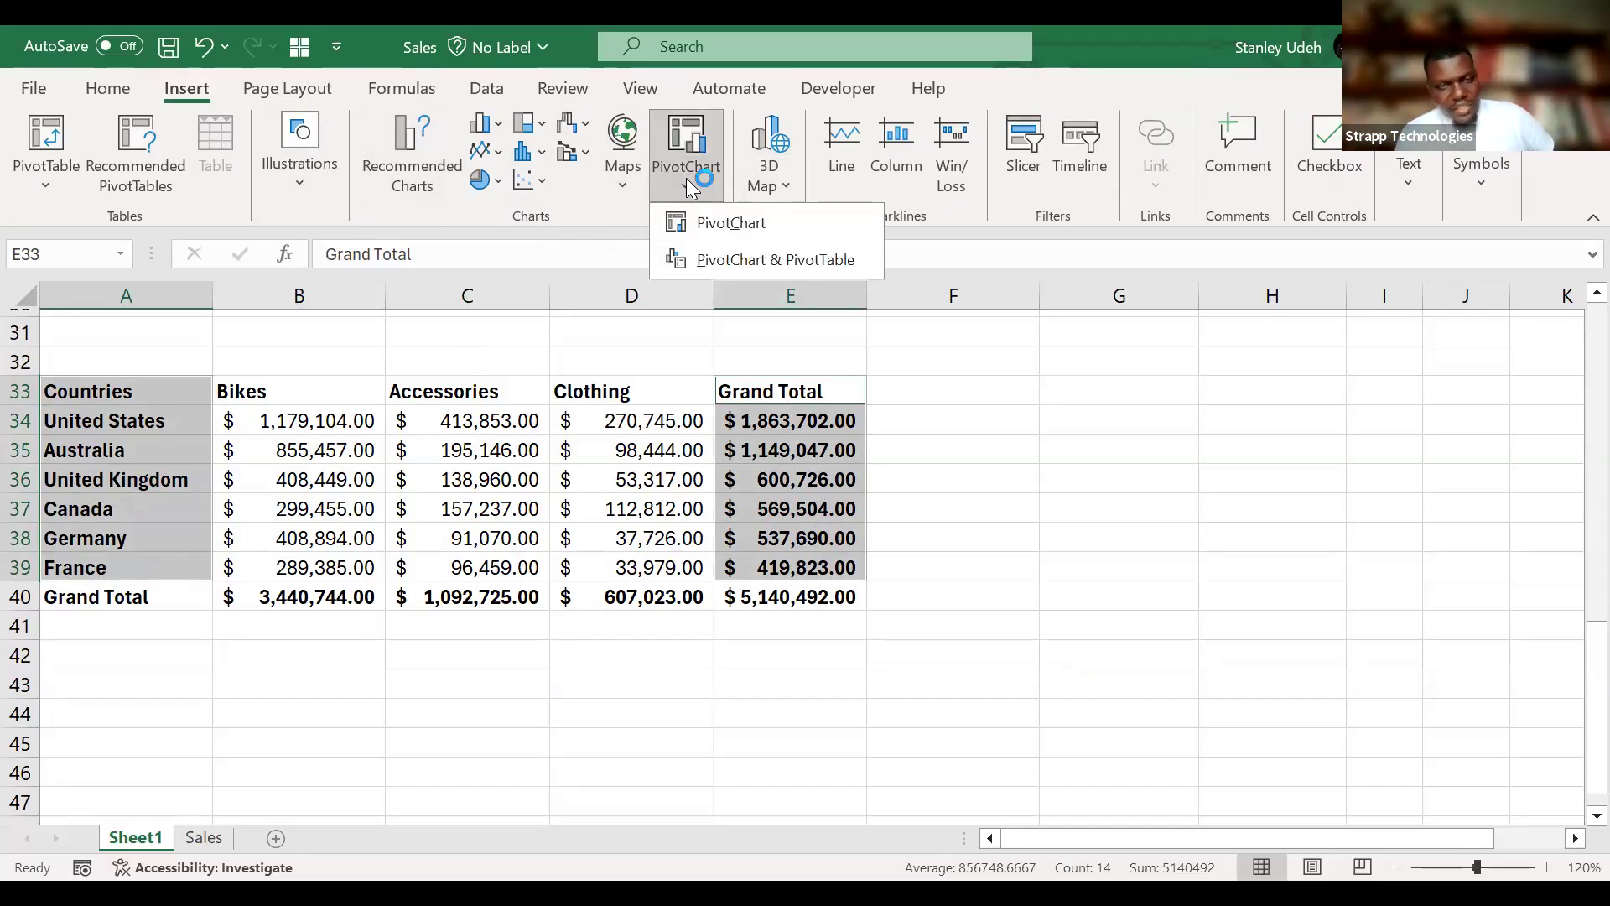
pyautogui.click(551, 195)
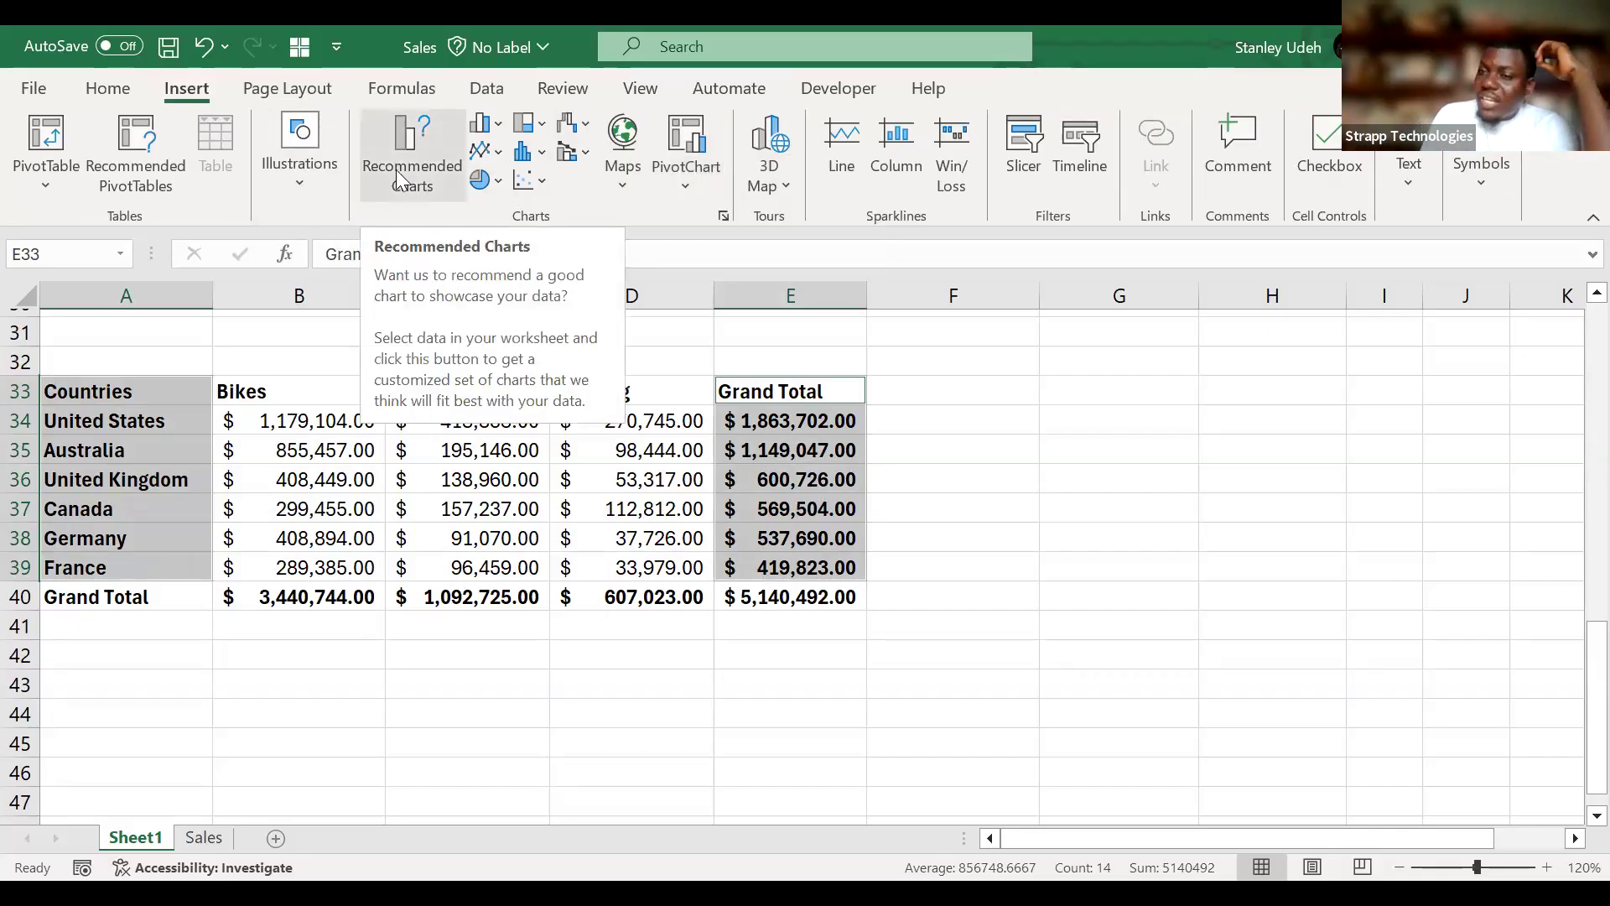
pyautogui.click(396, 170)
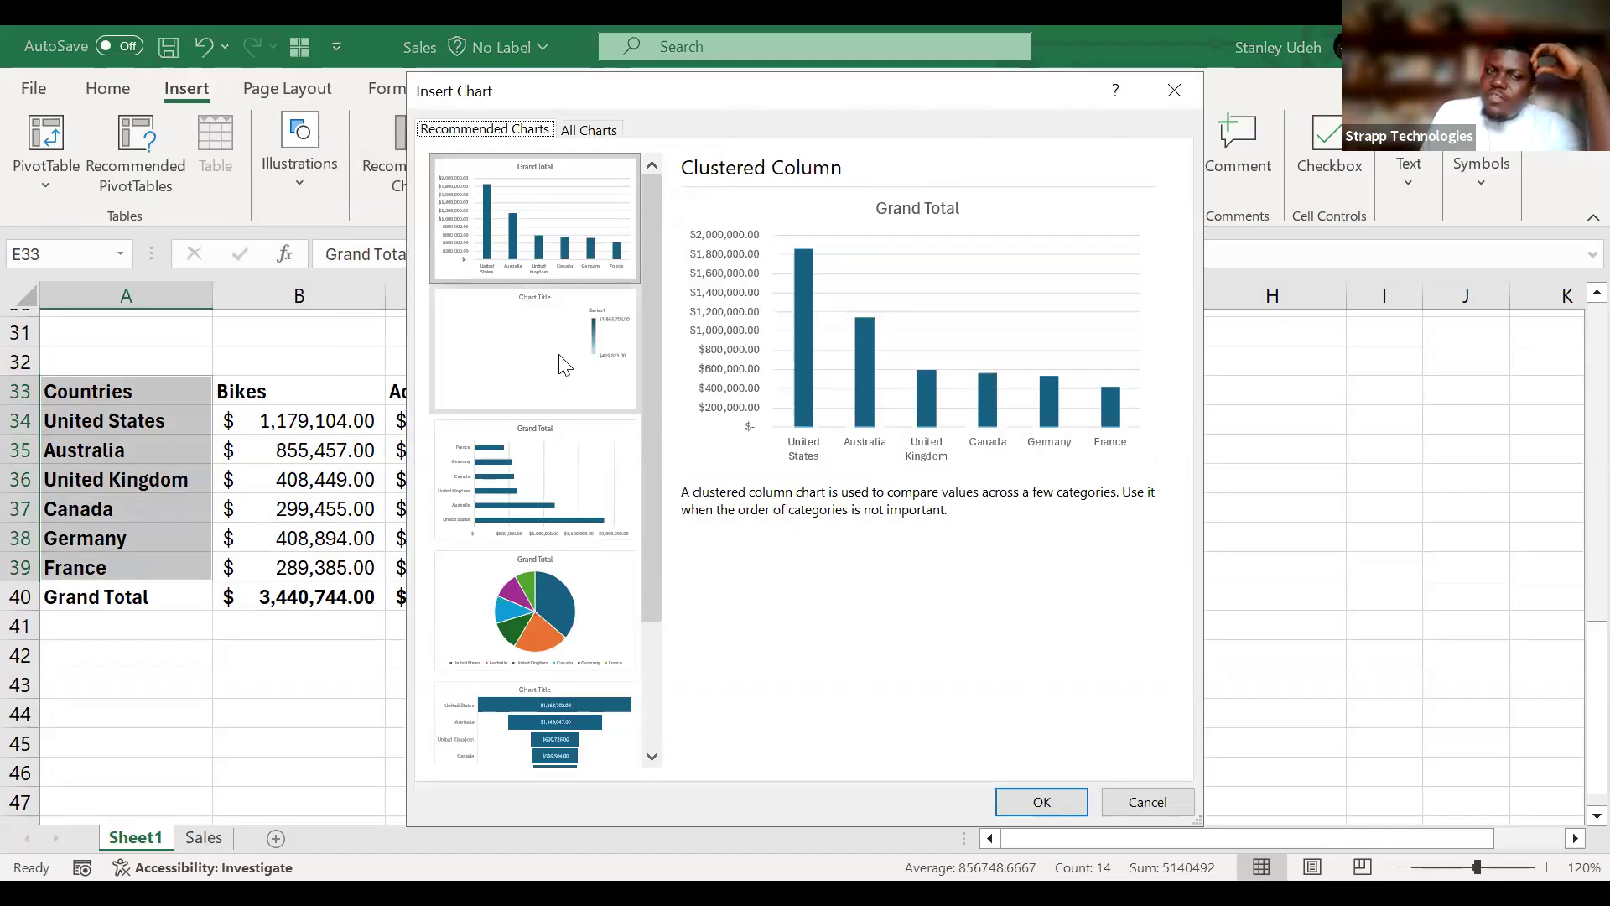
# Insert a Clustered Column chart of Grand Total by country and move it over columns B to F.
pyautogui.scroll(-2, 542, 454)
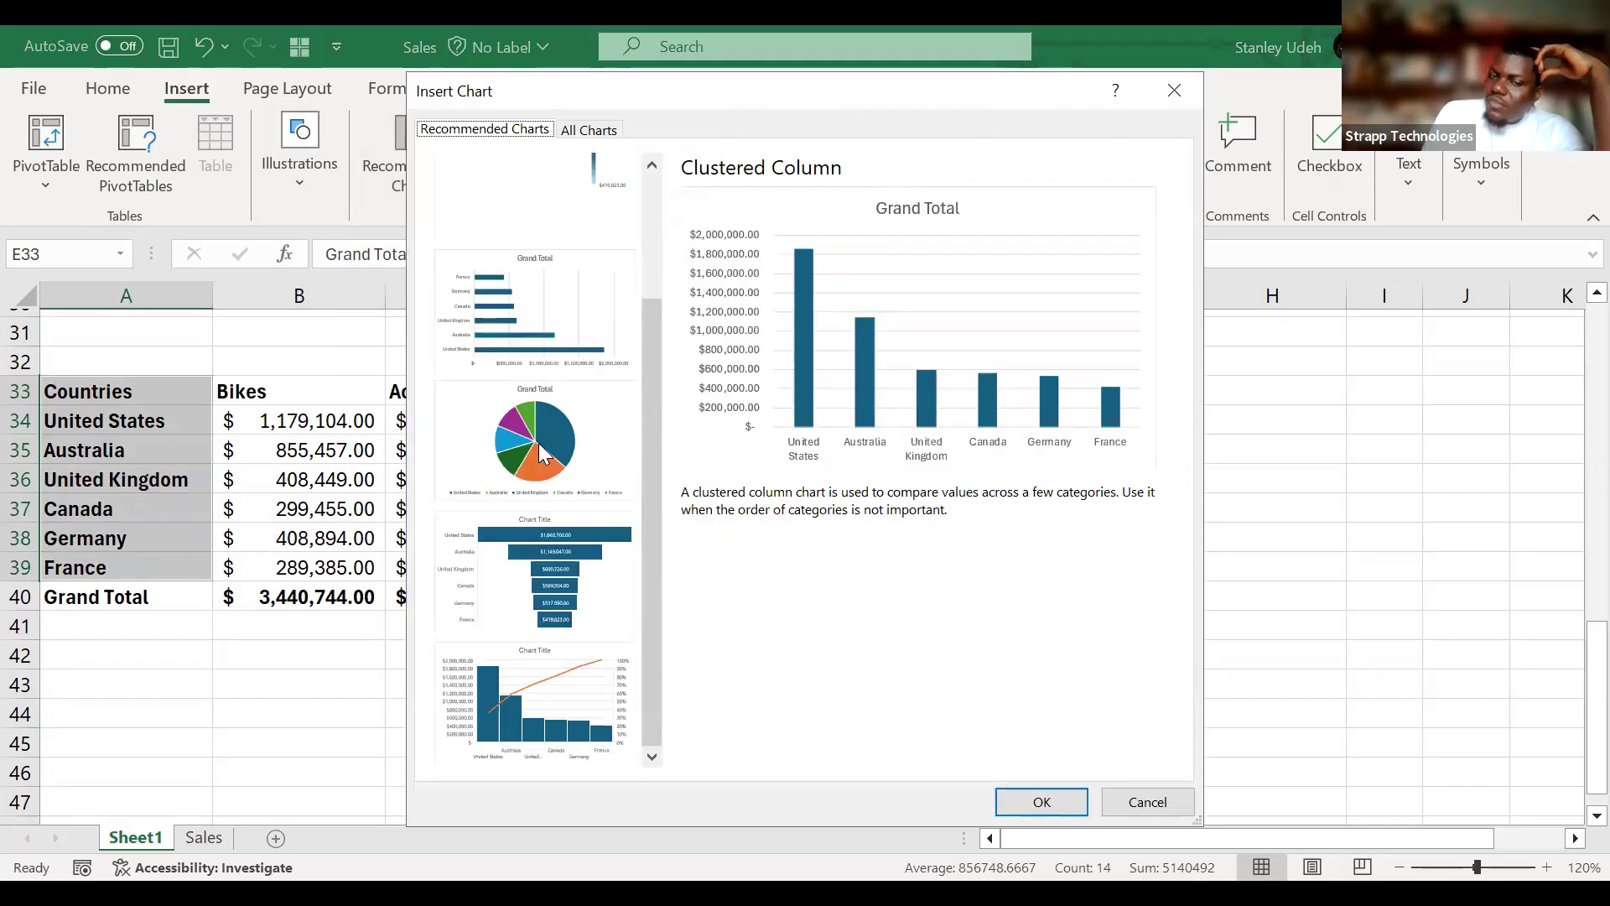
pyautogui.scroll(2, 542, 454)
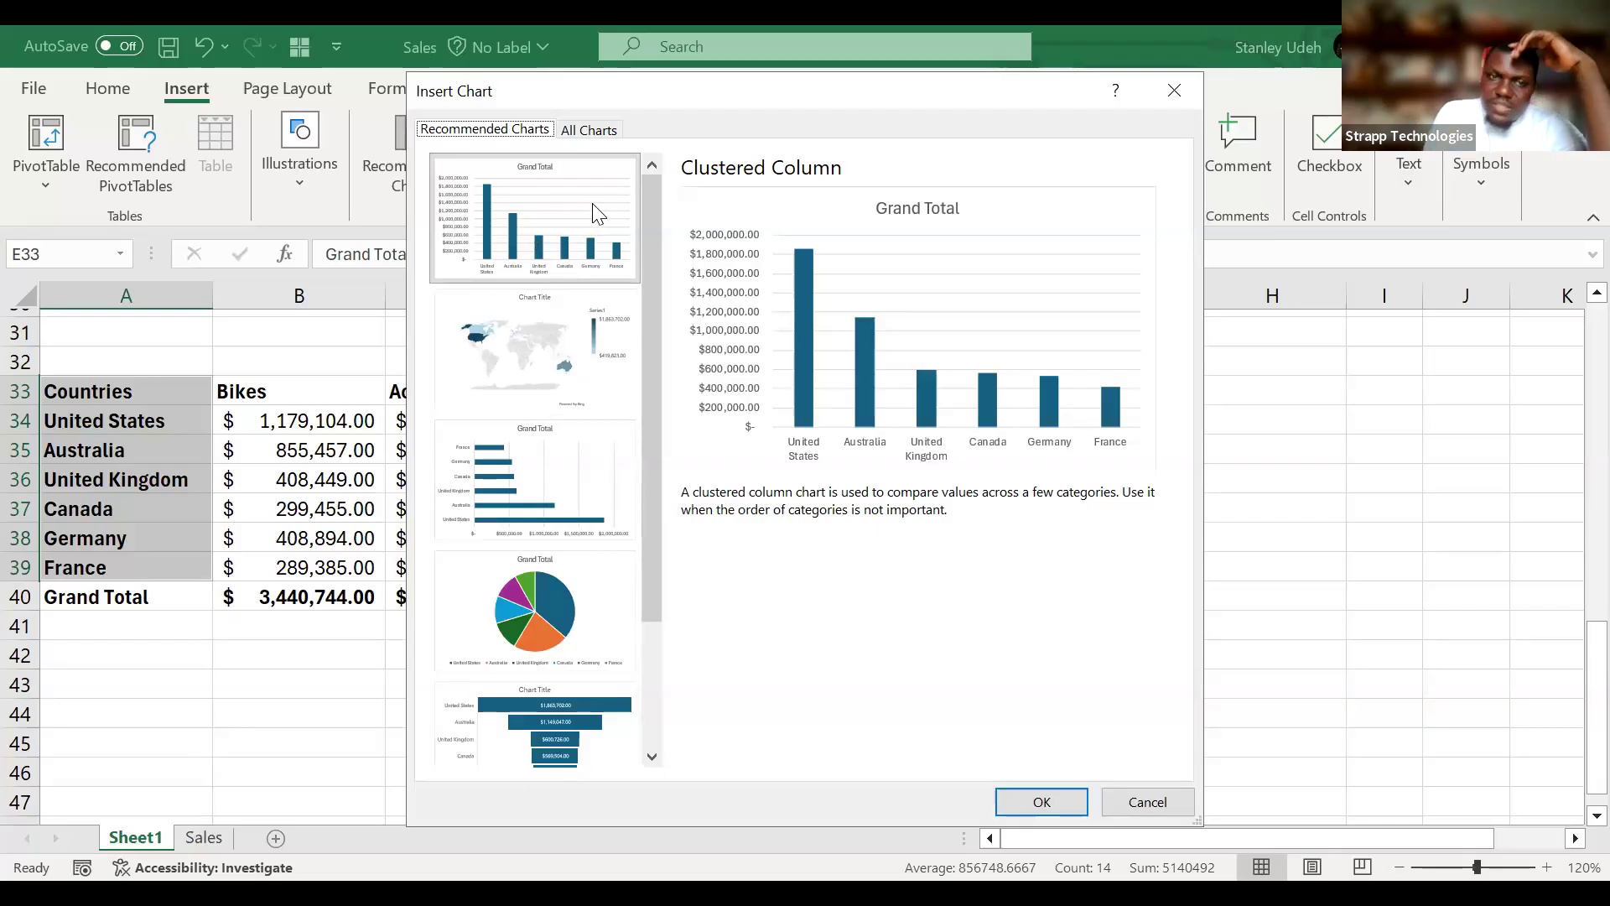
pyautogui.click(567, 328)
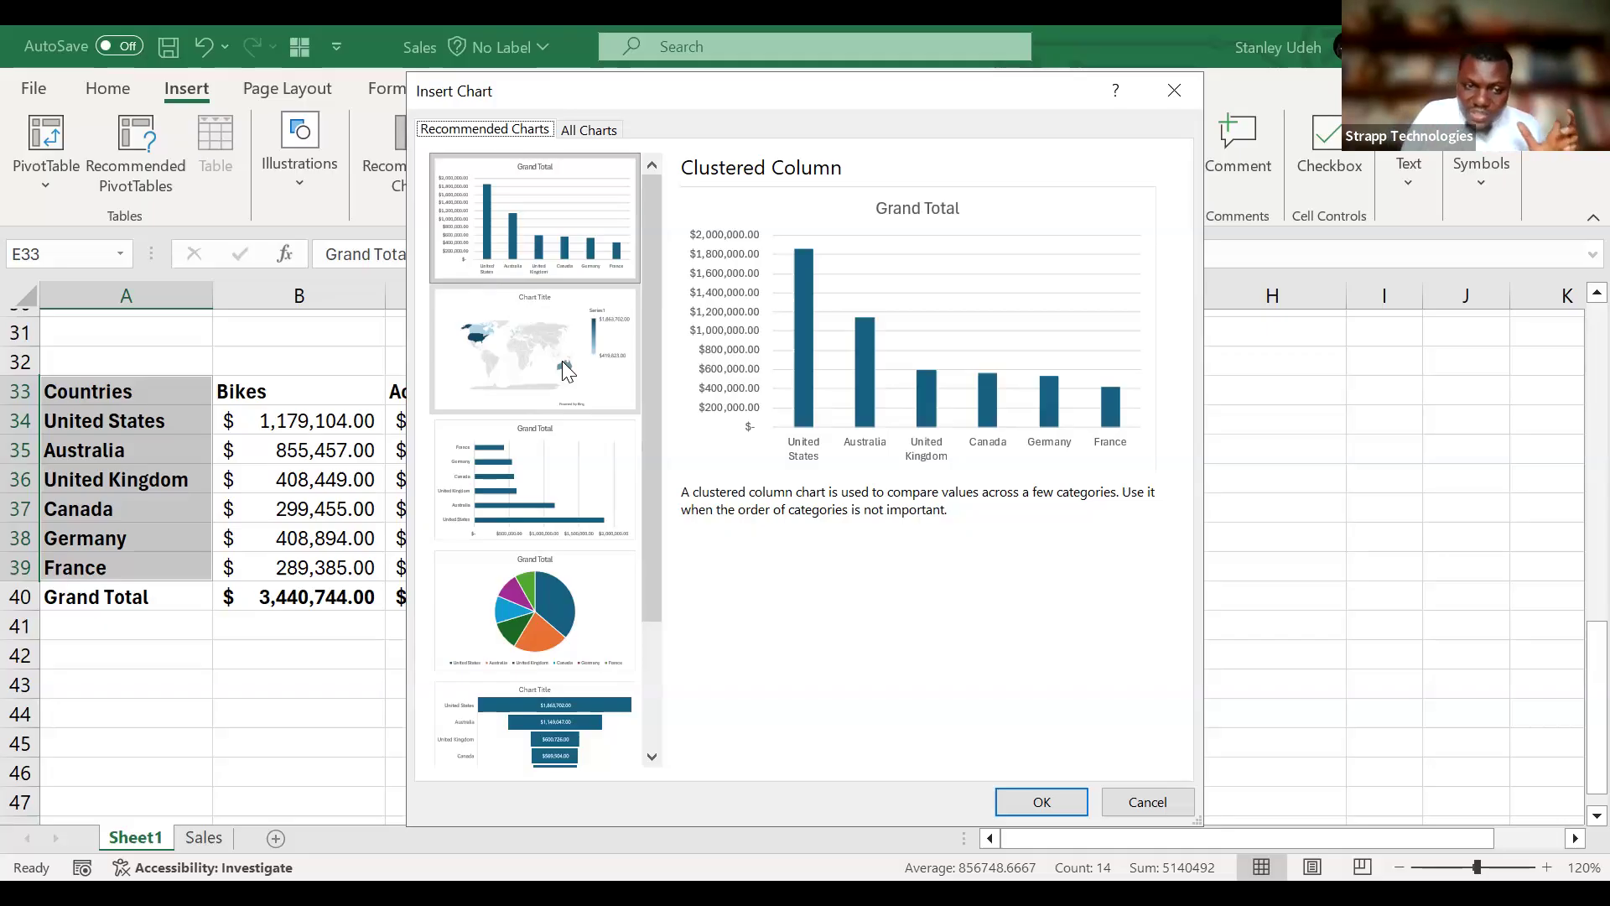
pyautogui.scroll(-3, 562, 360)
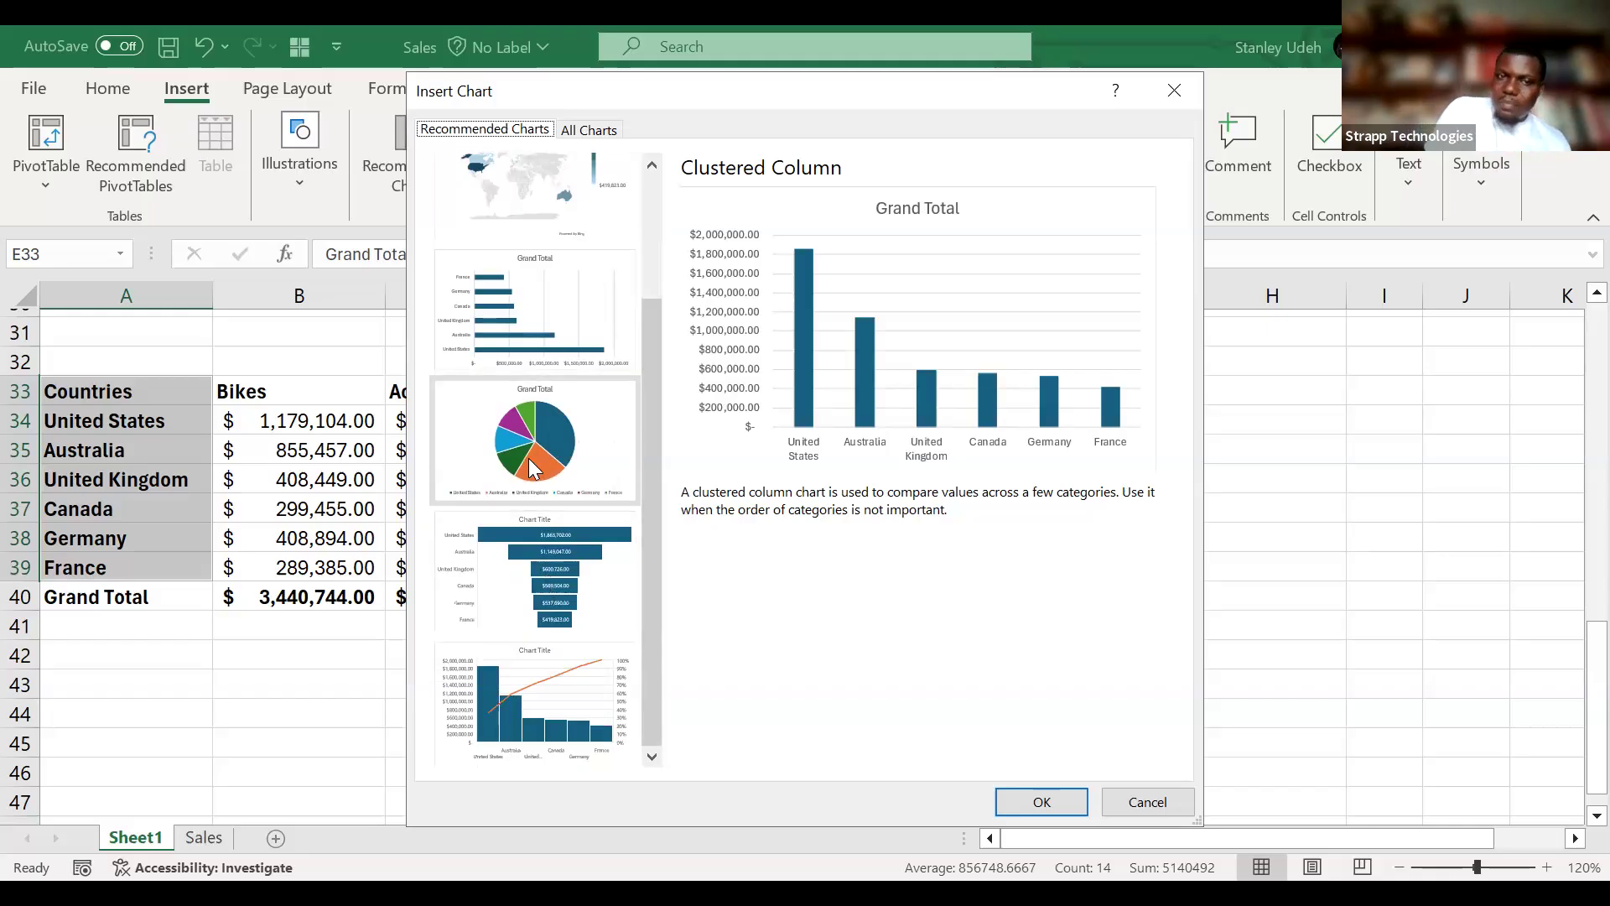
pyautogui.scroll(3, 533, 470)
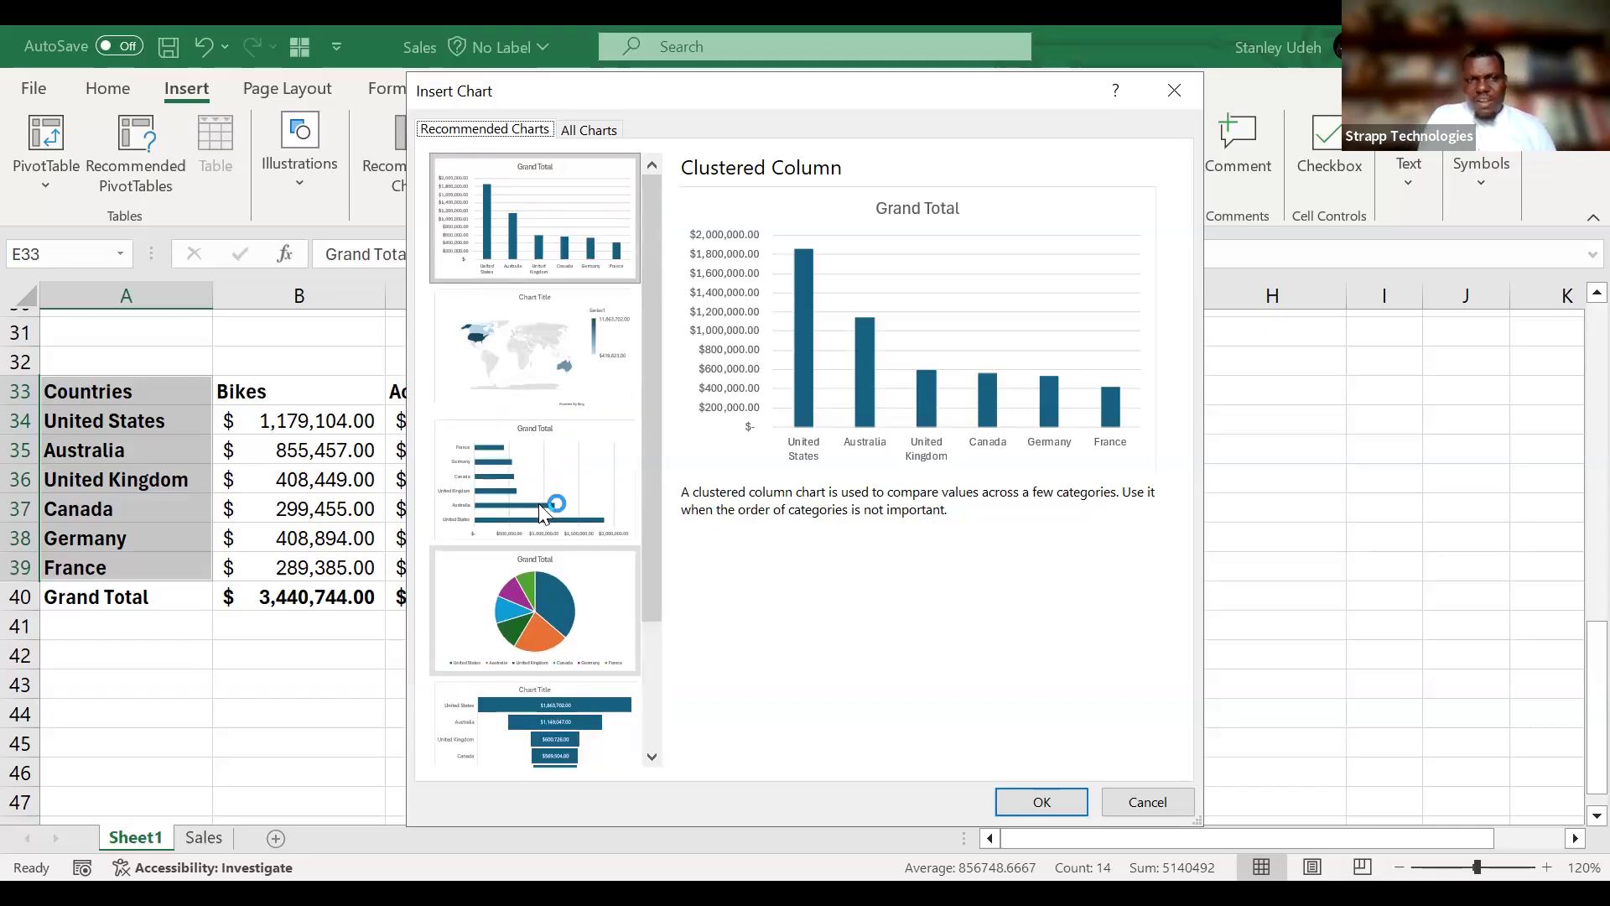
pyautogui.click(589, 129)
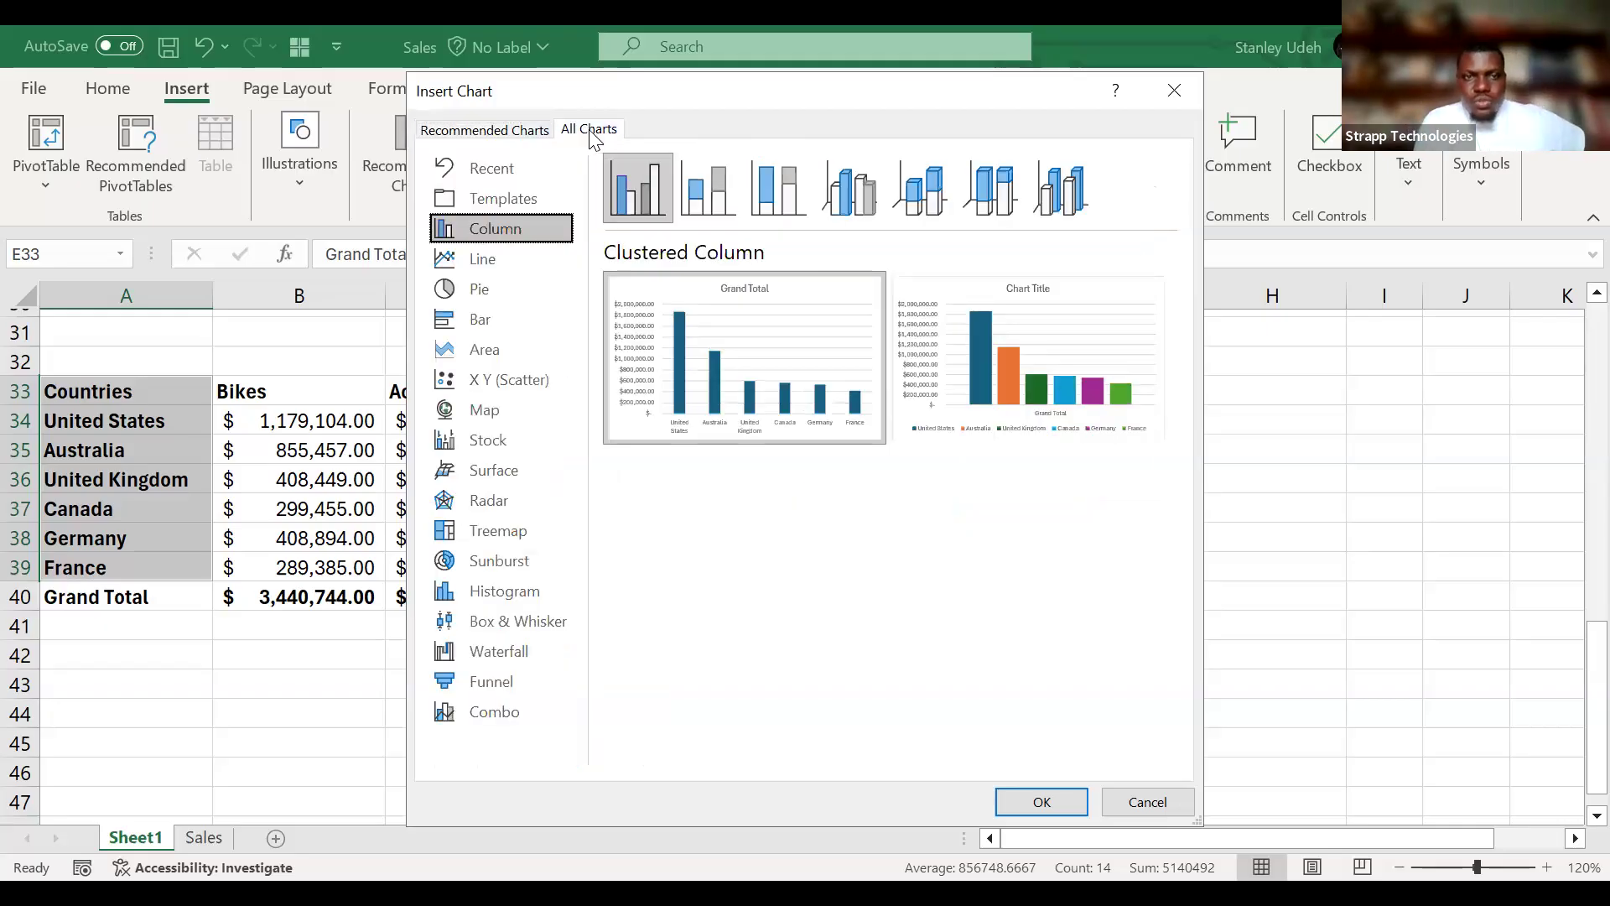
pyautogui.click(623, 157)
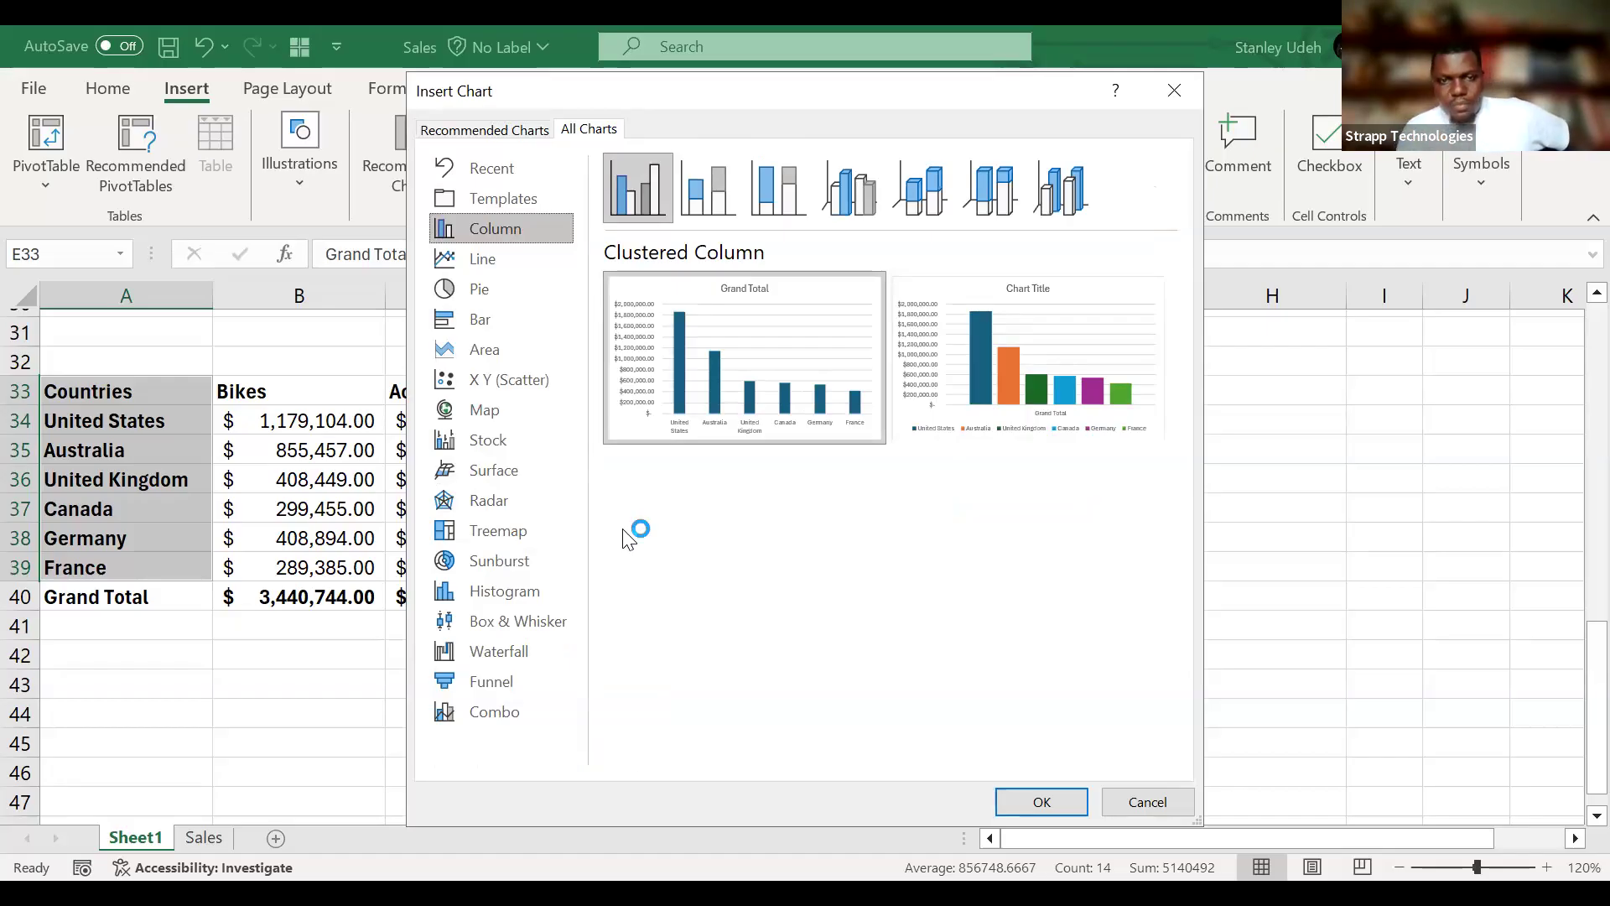
pyautogui.moveTo(753, 384)
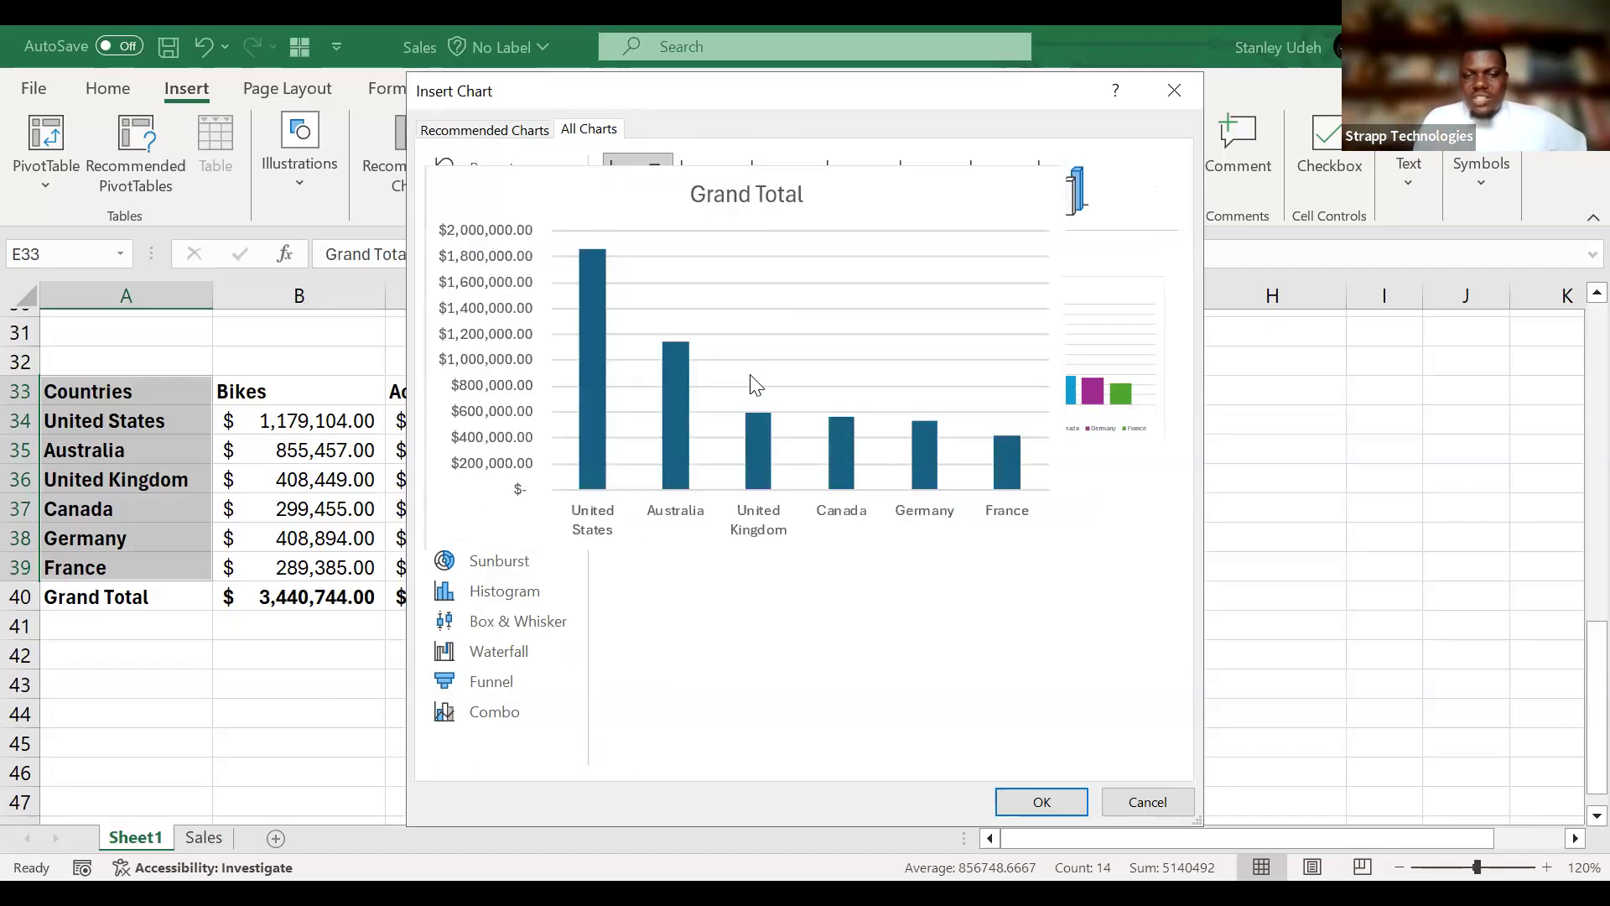
pyautogui.click(1043, 802)
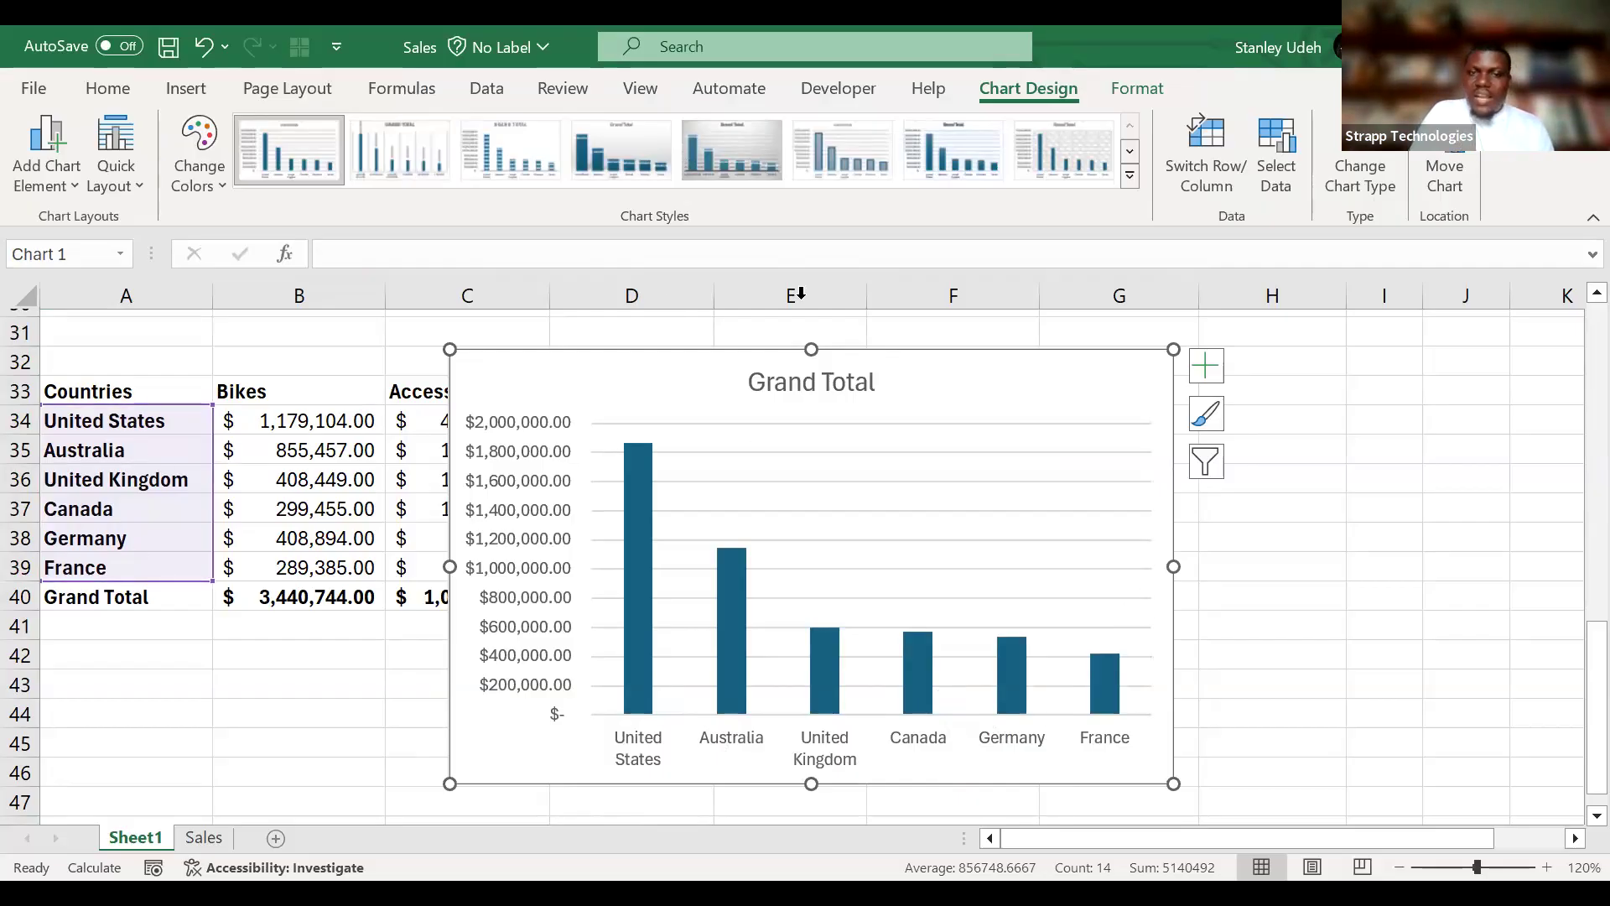
pyautogui.moveTo(996, 370); pyautogui.dragTo(843, 339)
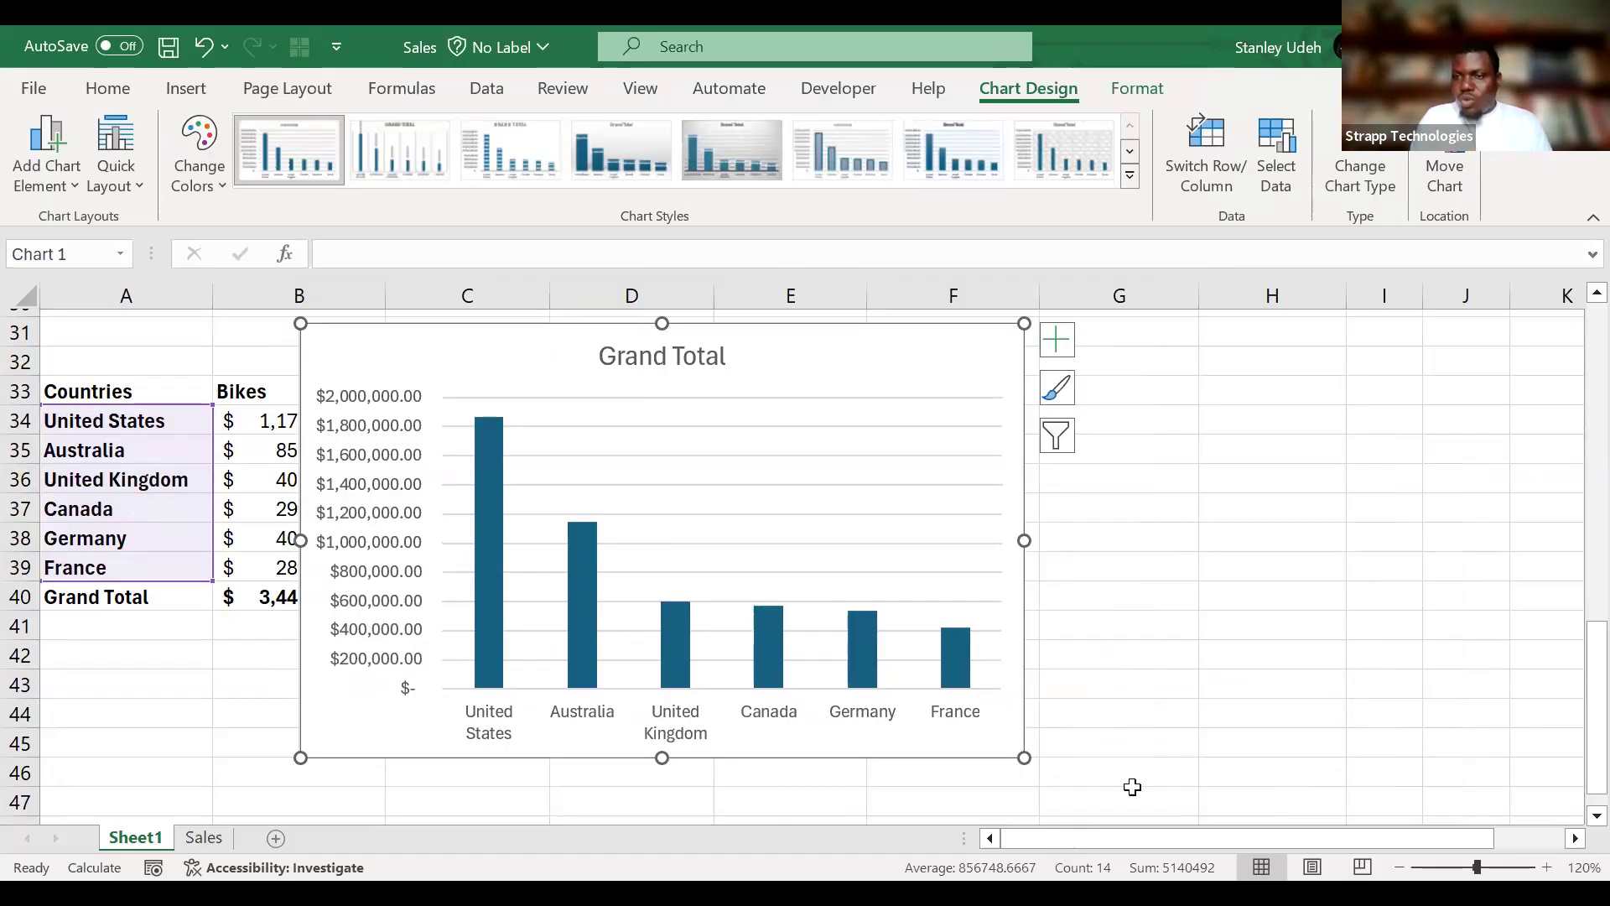
# Delete the horizontal gridlines and the vertical value axis from the Grand Total chart.
pyautogui.click(759, 533)
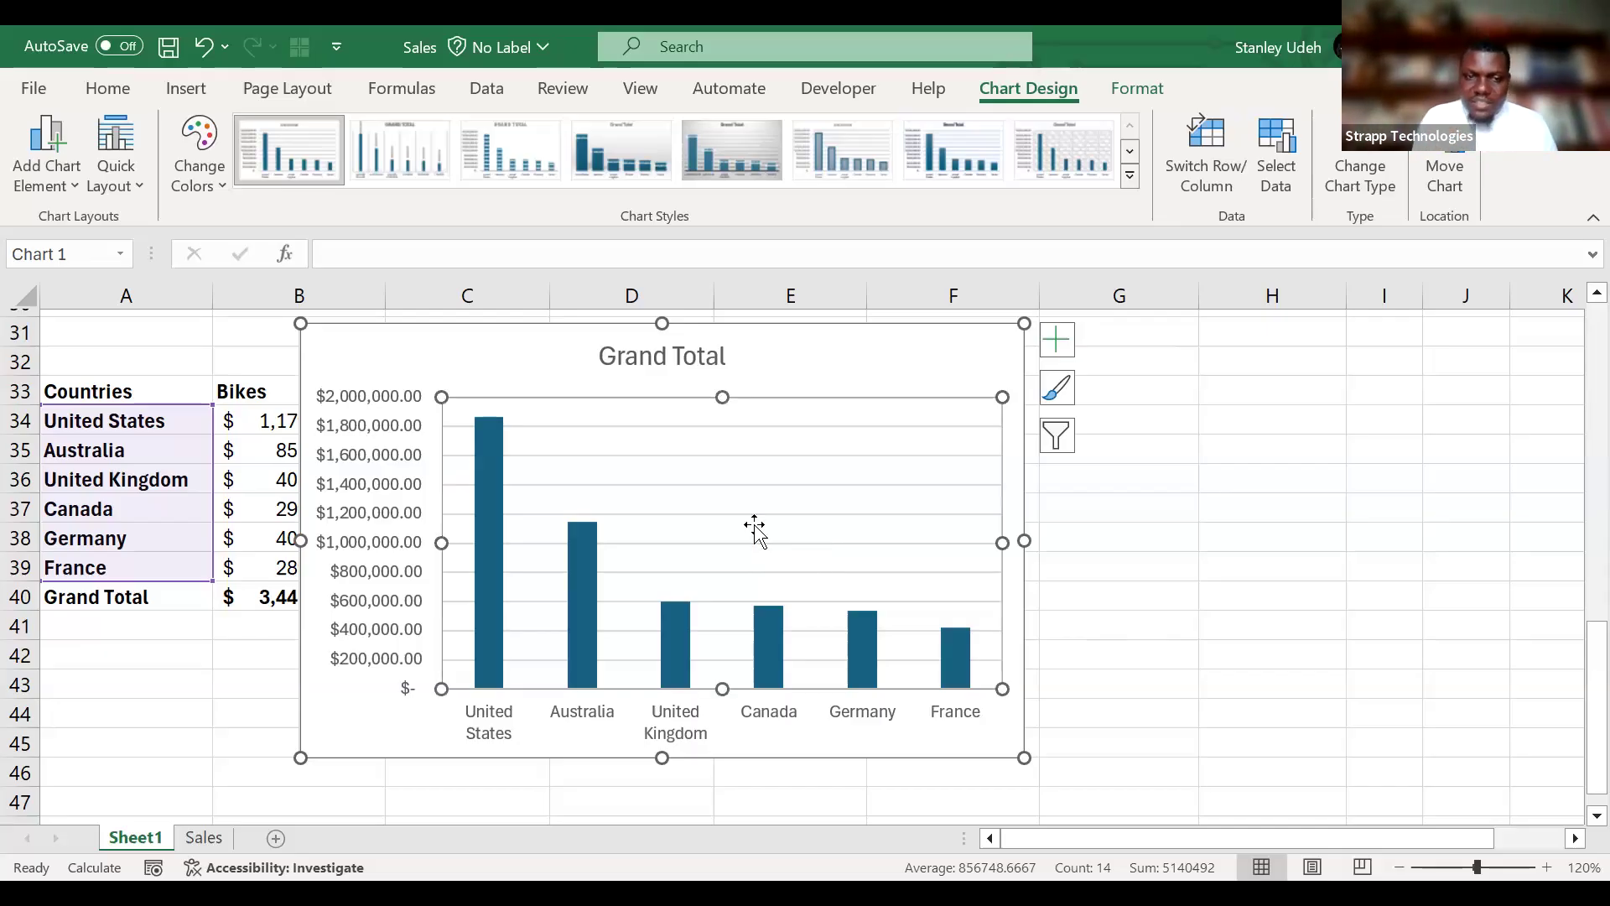
pyautogui.click(794, 490)
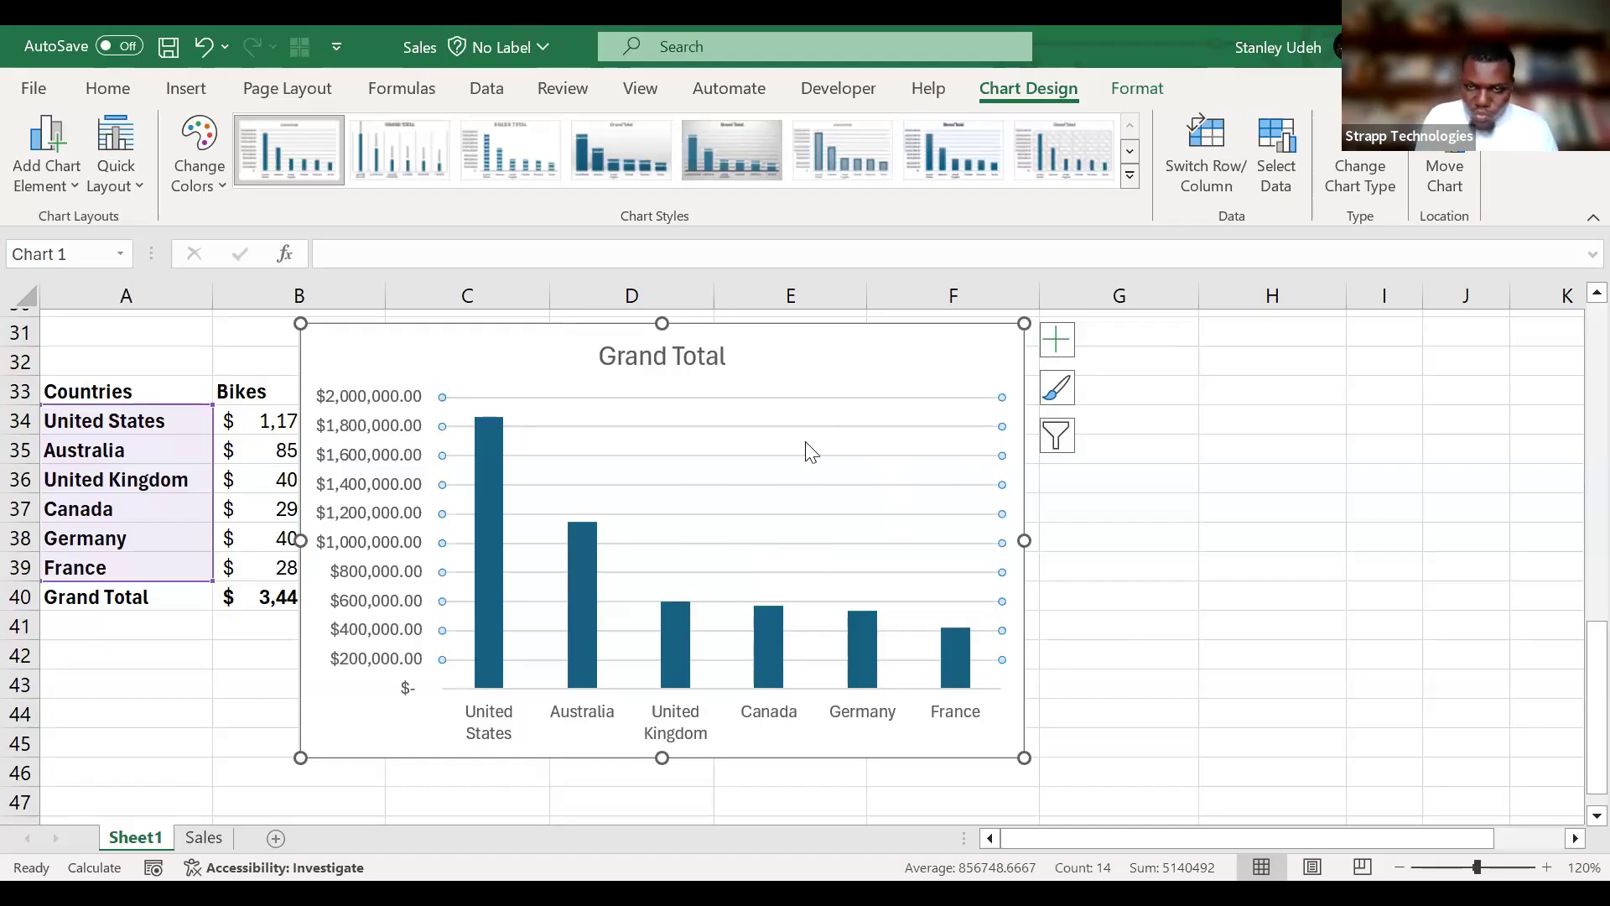
pyautogui.press('Delete')
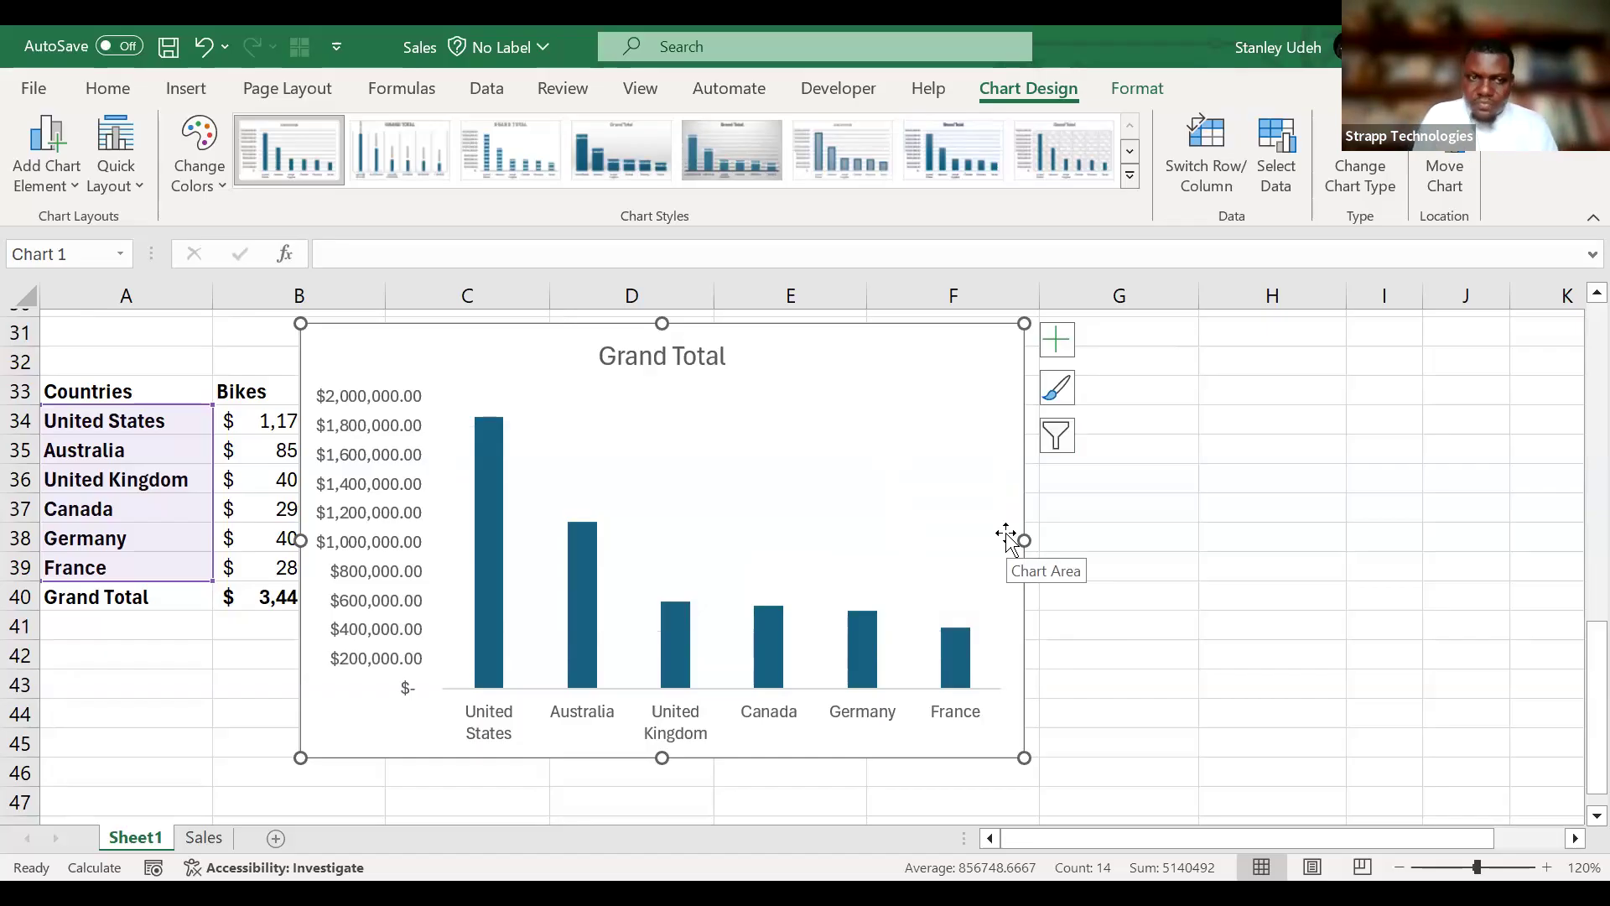
pyautogui.click(386, 526)
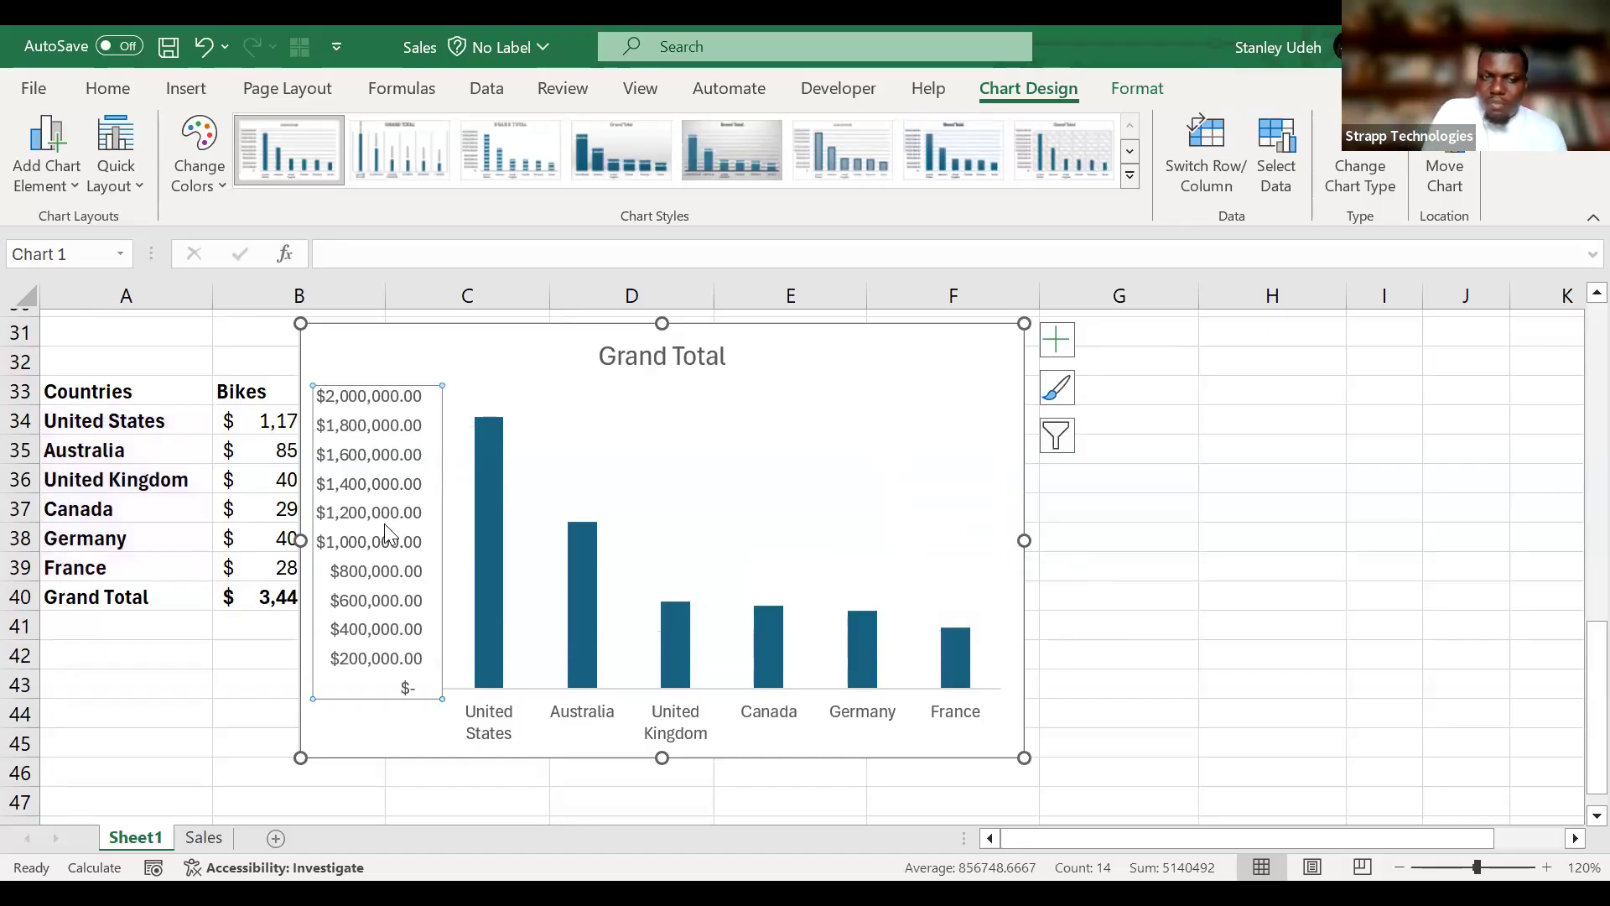
pyautogui.press('Delete')
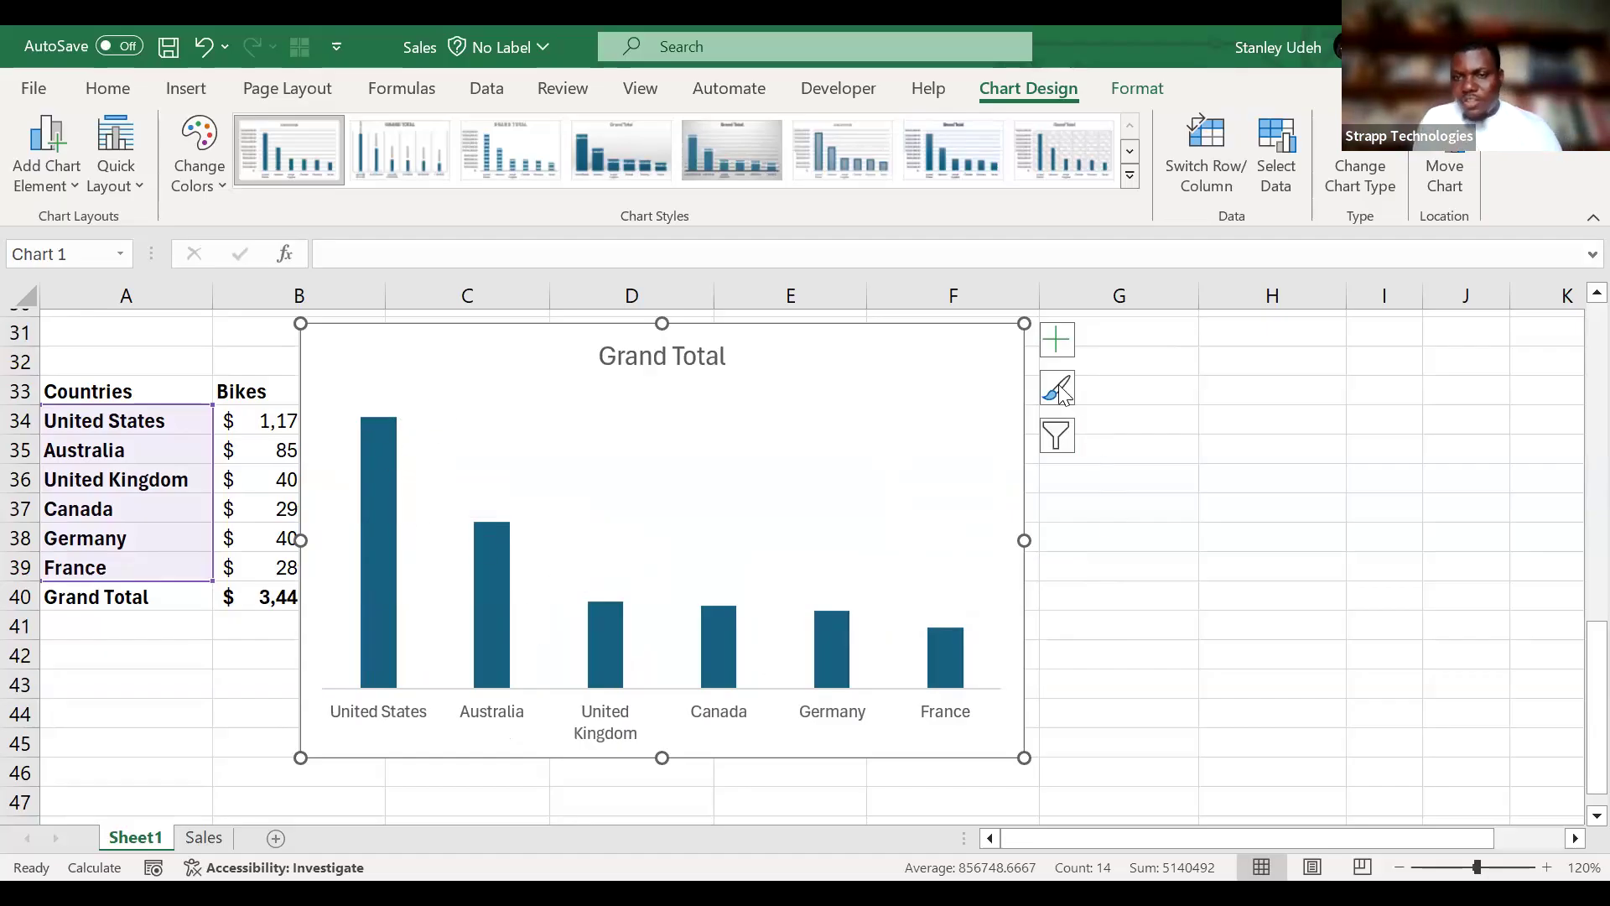
# Add data labels to the columns of the Grand Total chart.
pyautogui.click(1069, 348)
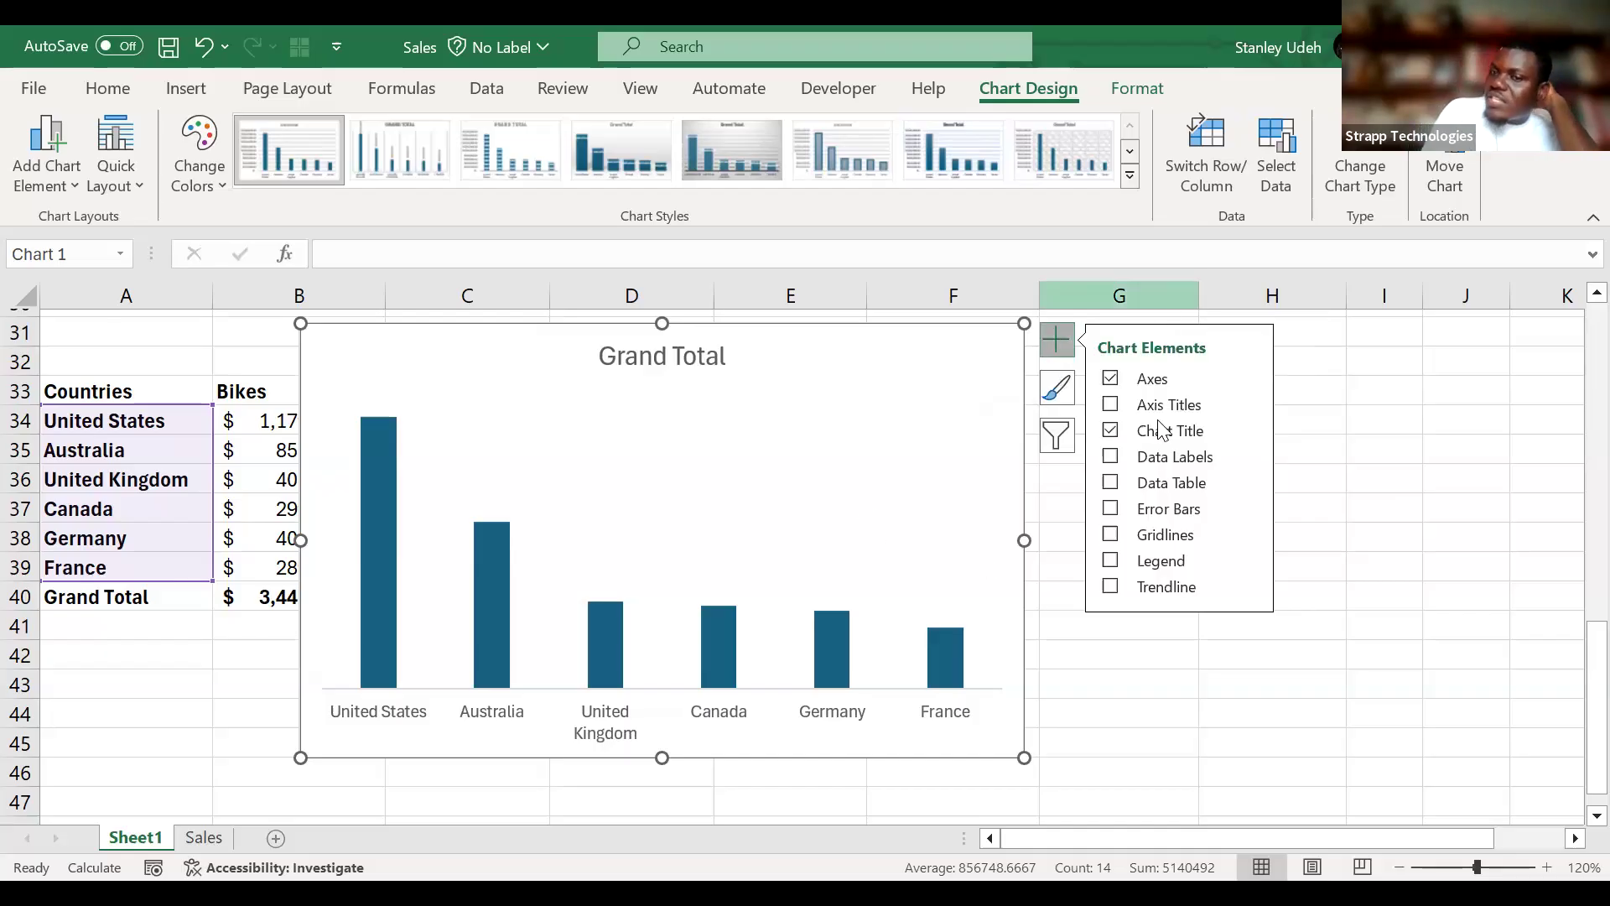
pyautogui.click(1110, 455)
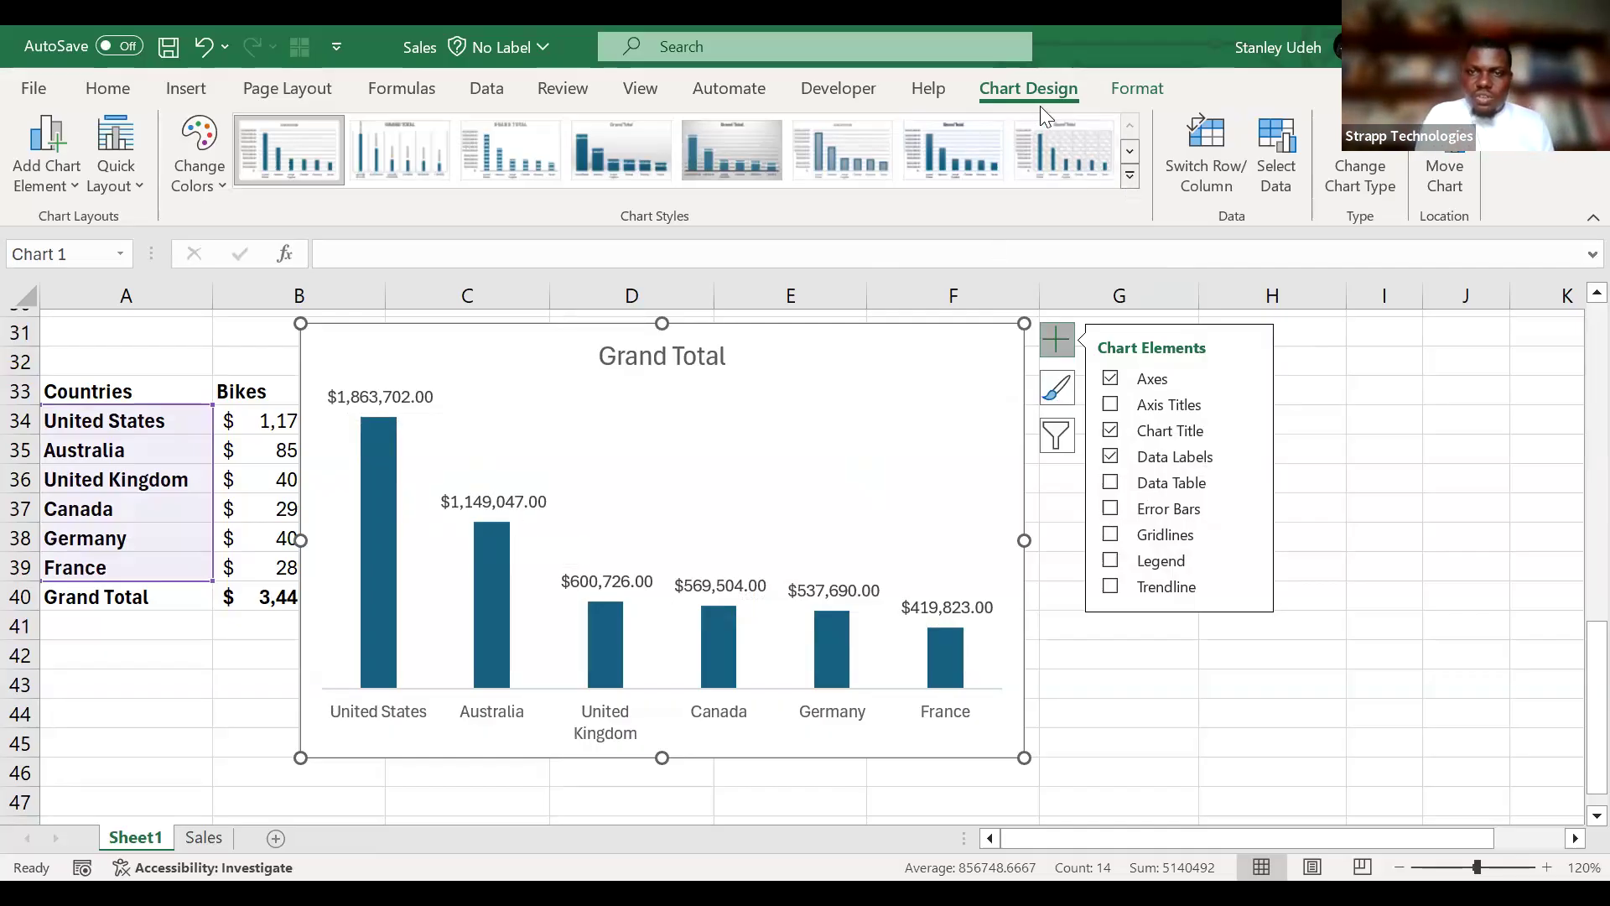
pyautogui.click(1158, 88)
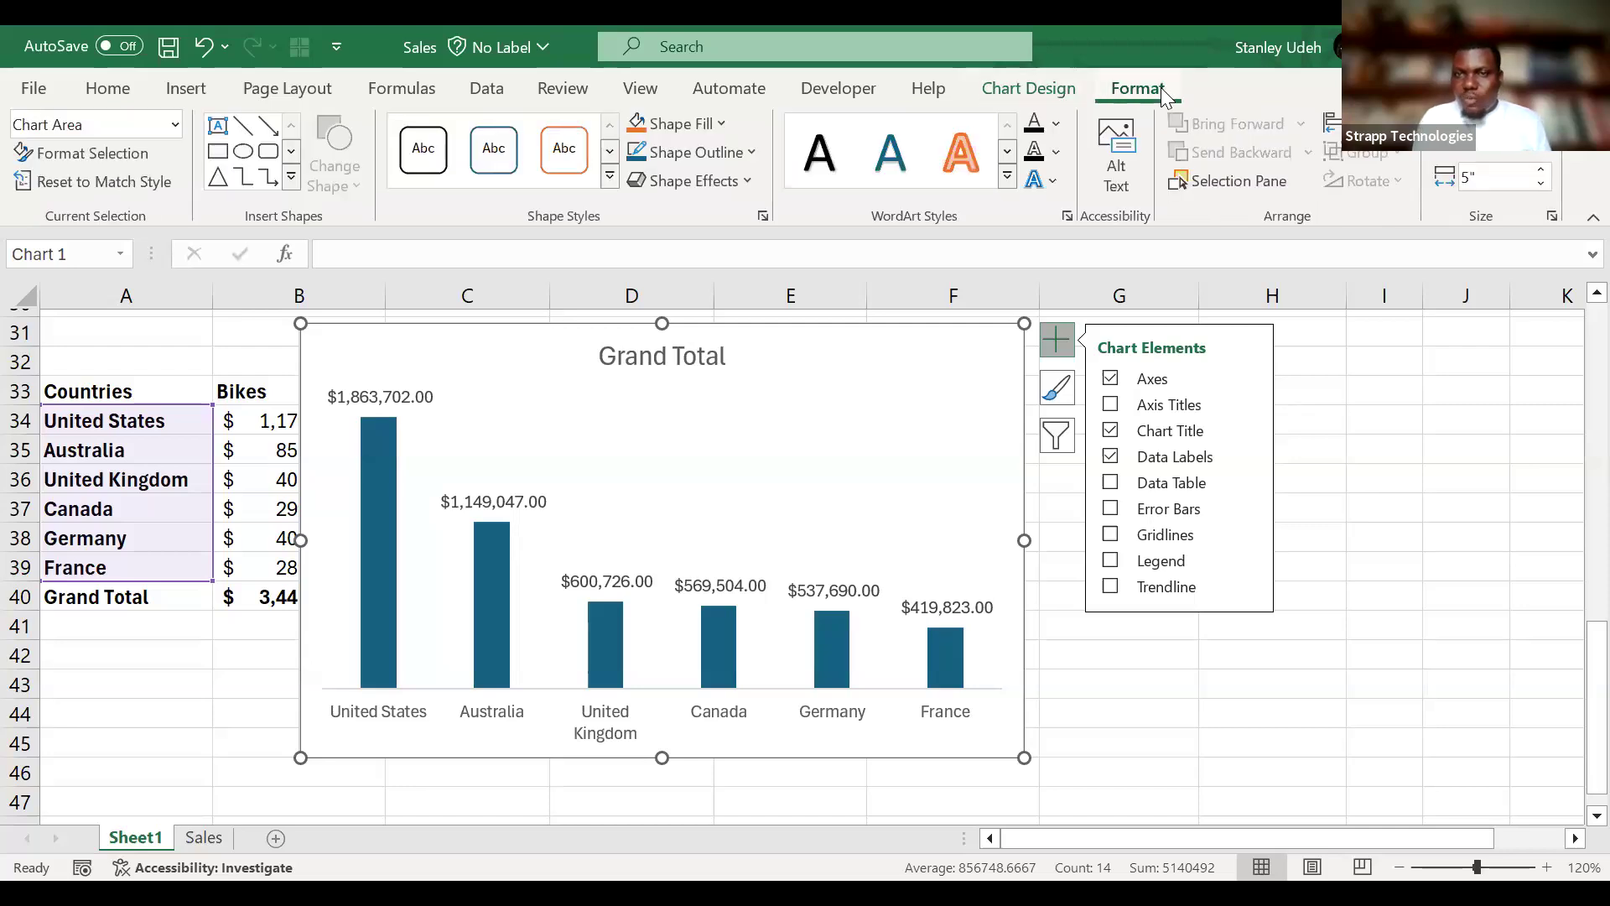
pyautogui.click(1040, 87)
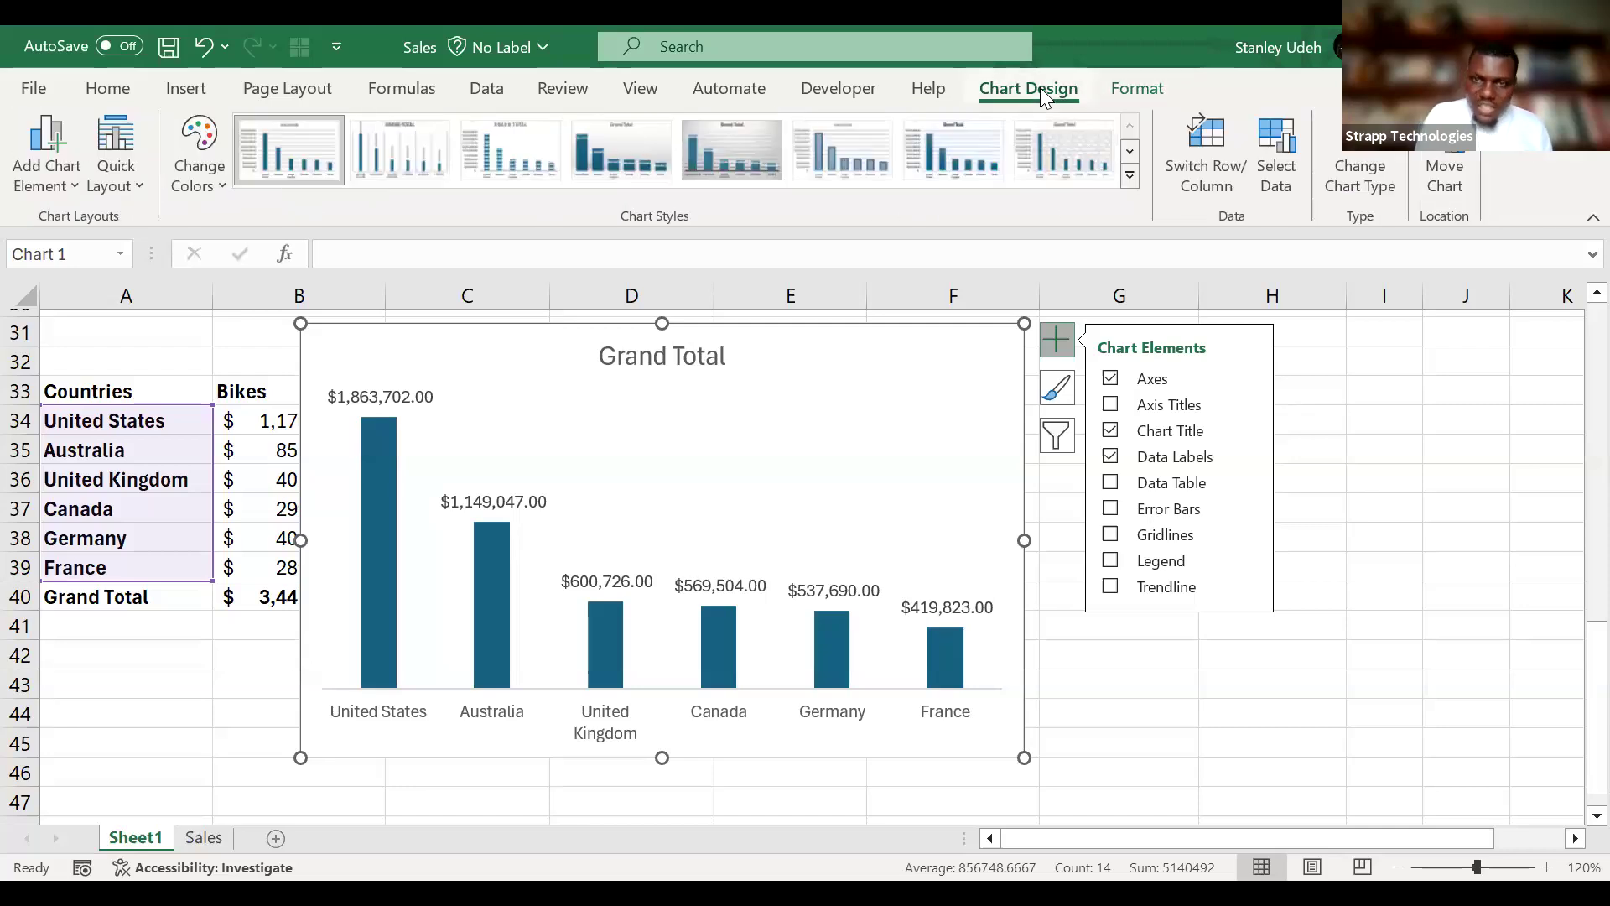
pyautogui.click(1130, 176)
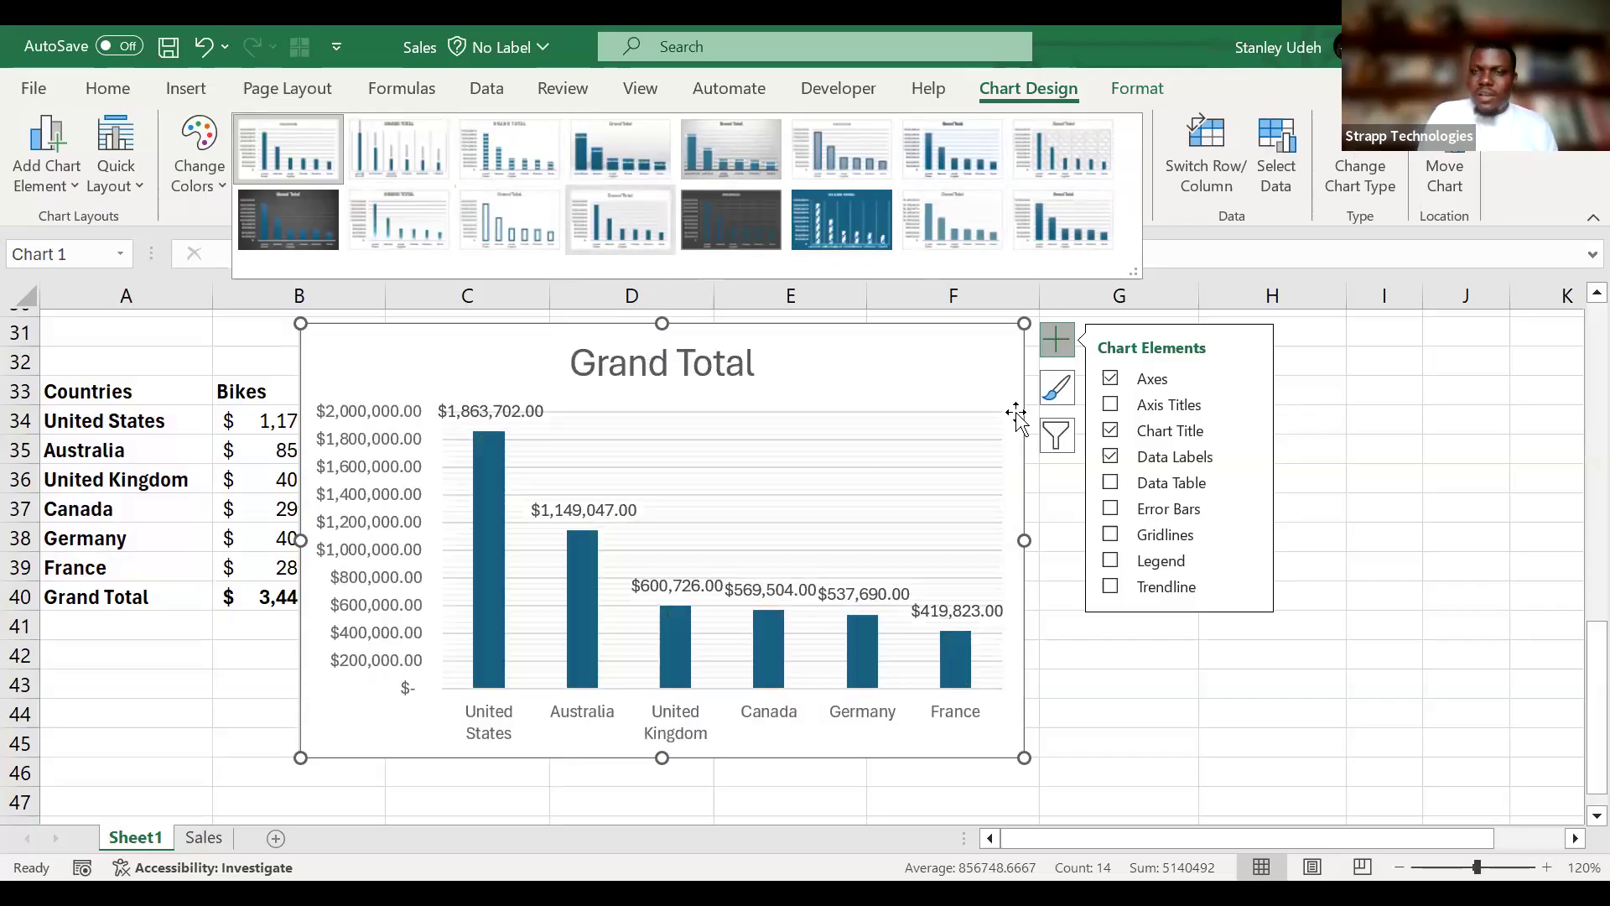
pyautogui.click(1066, 81)
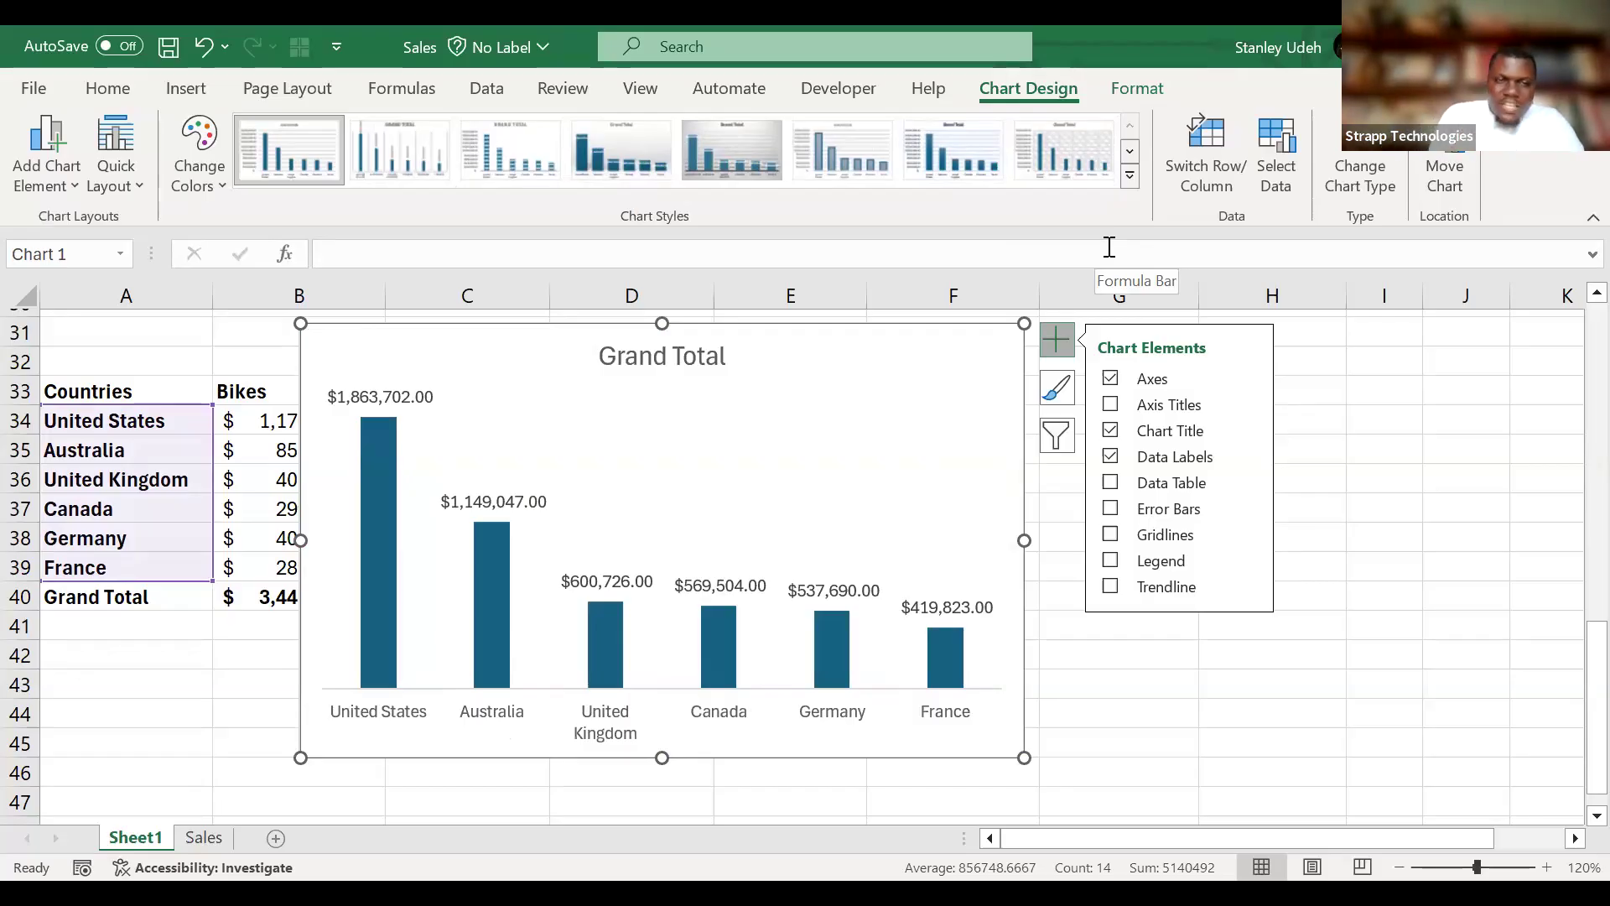
# Narrow the Grand Total chart from its left edge and reposition it over columns C to F, from row 30 down.
pyautogui.moveTo(890, 338); pyautogui.dragTo(1198, 340)
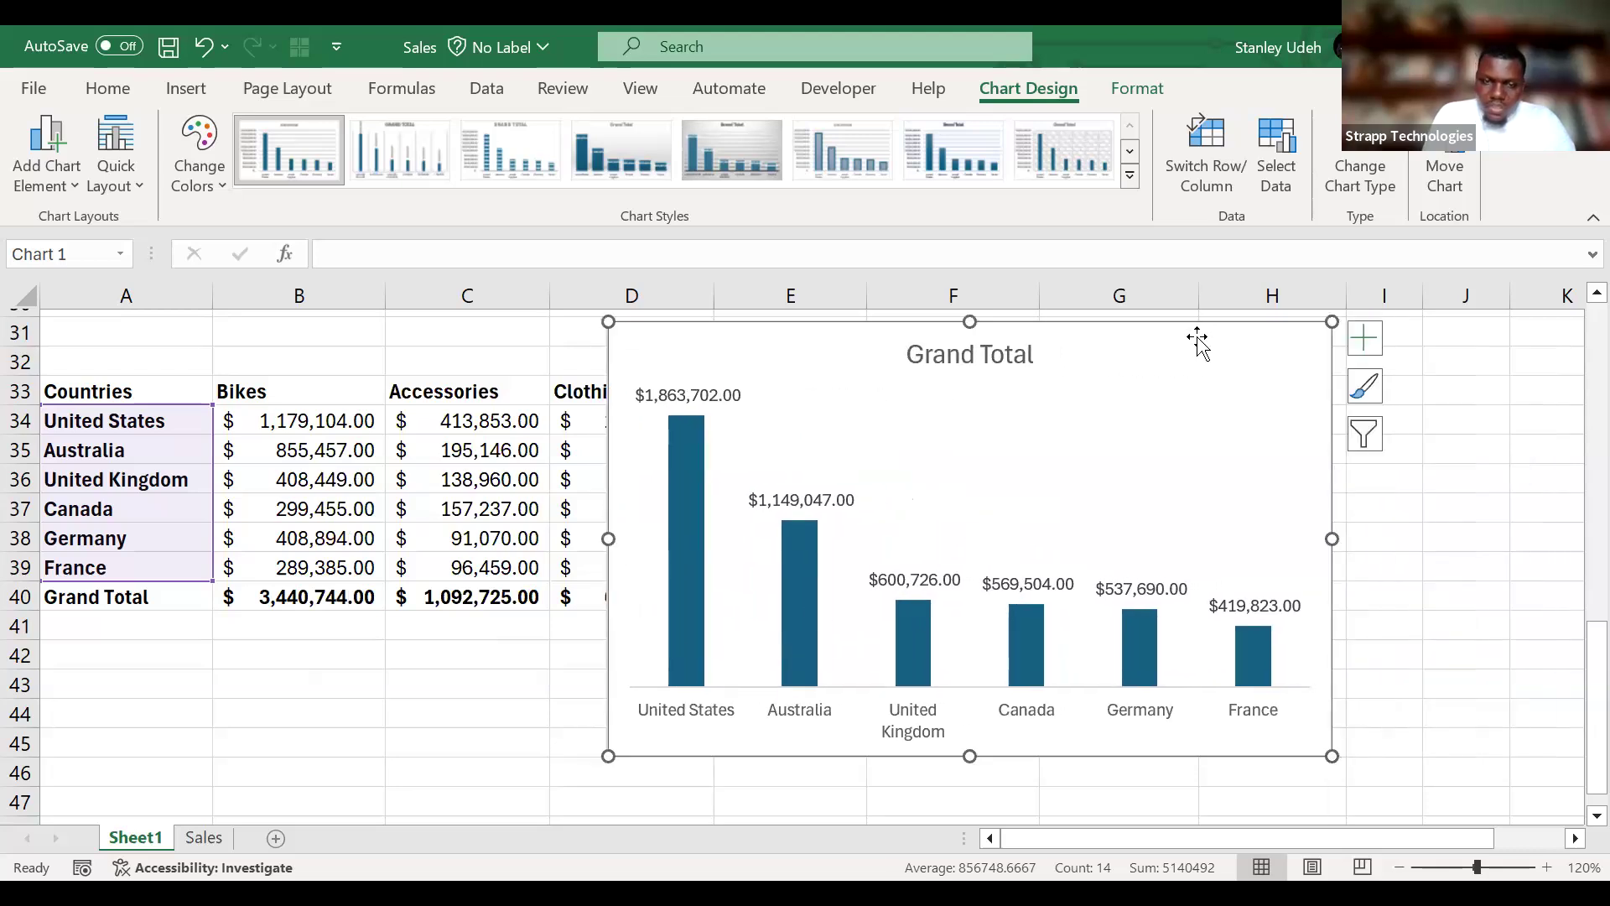
pyautogui.moveTo(608, 539); pyautogui.dragTo(714, 530)
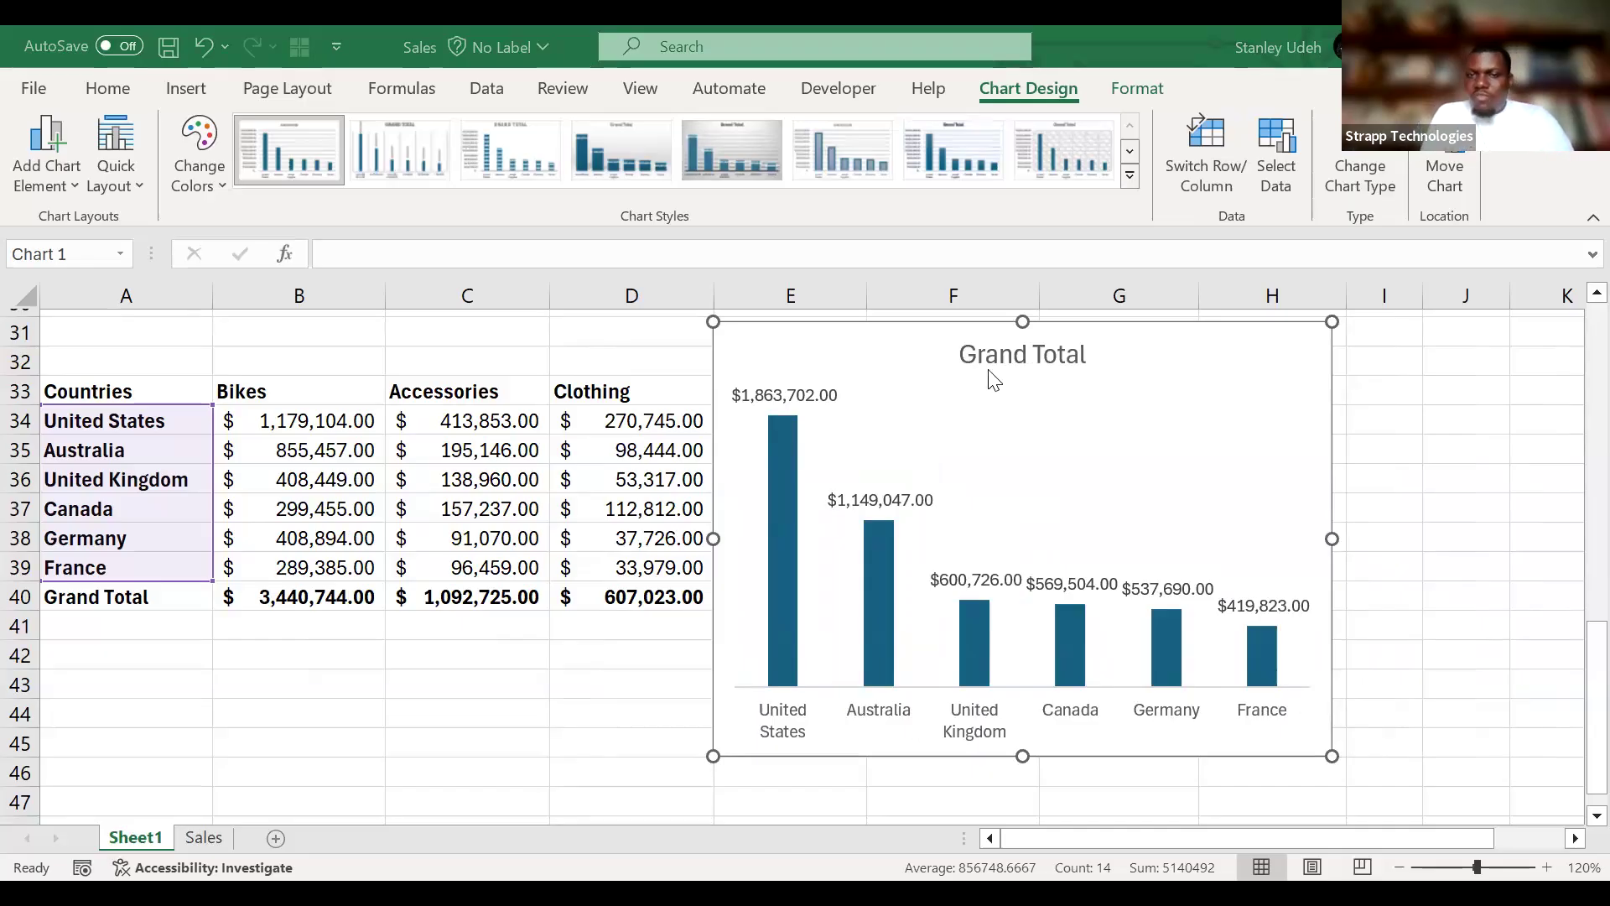
pyautogui.moveTo(1265, 353); pyautogui.dragTo(1426, 349)
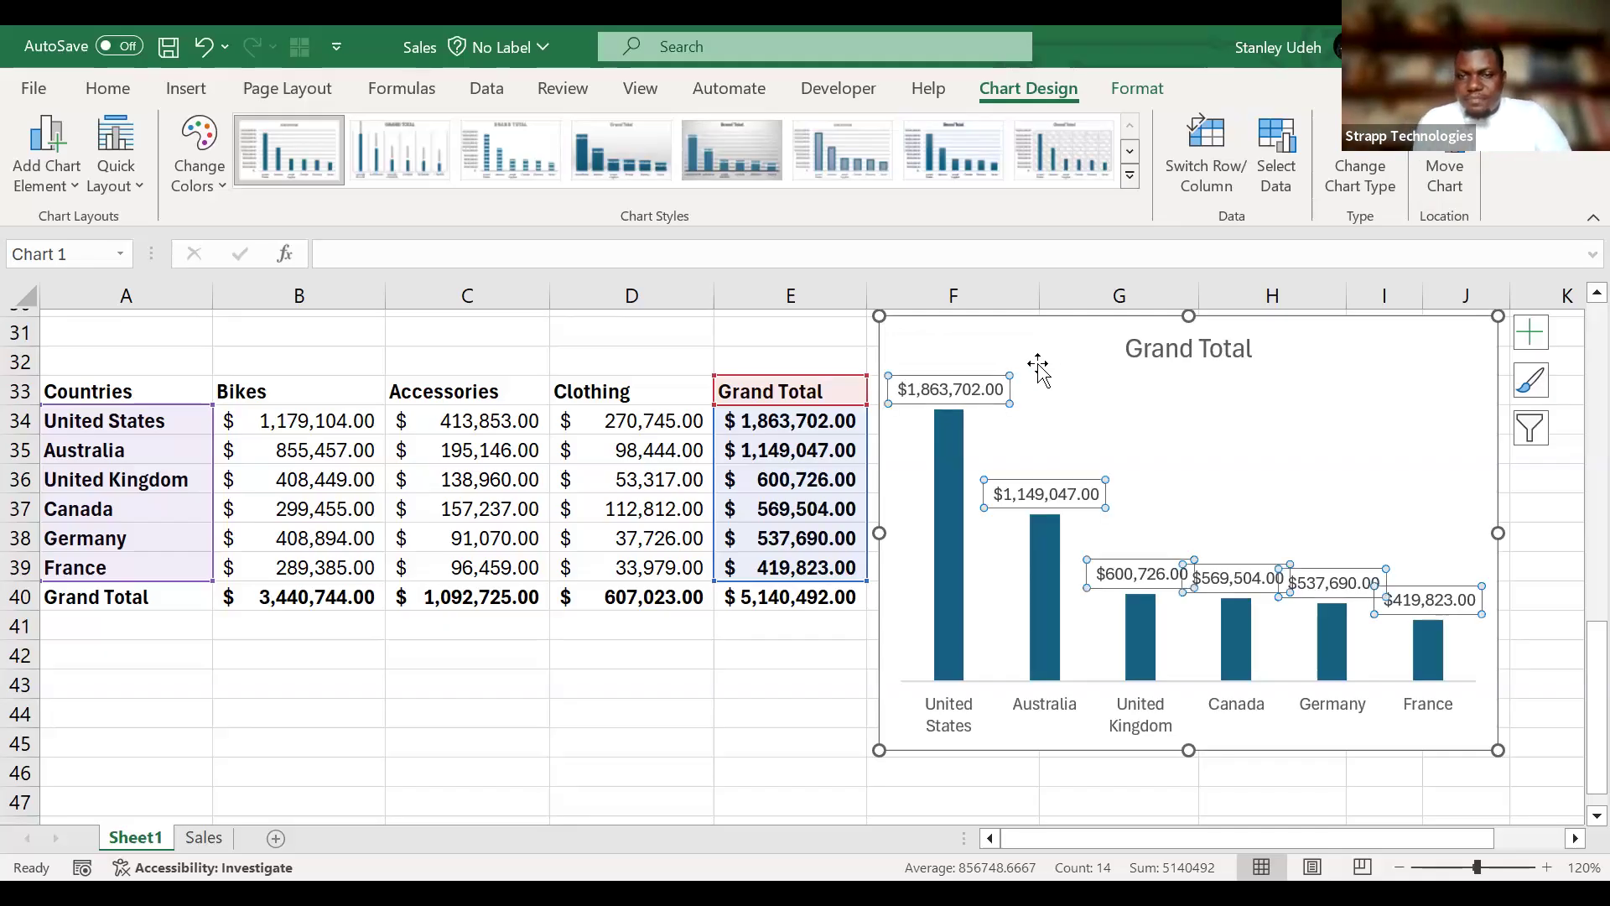
pyautogui.moveTo(1071, 323); pyautogui.dragTo(546, 391)
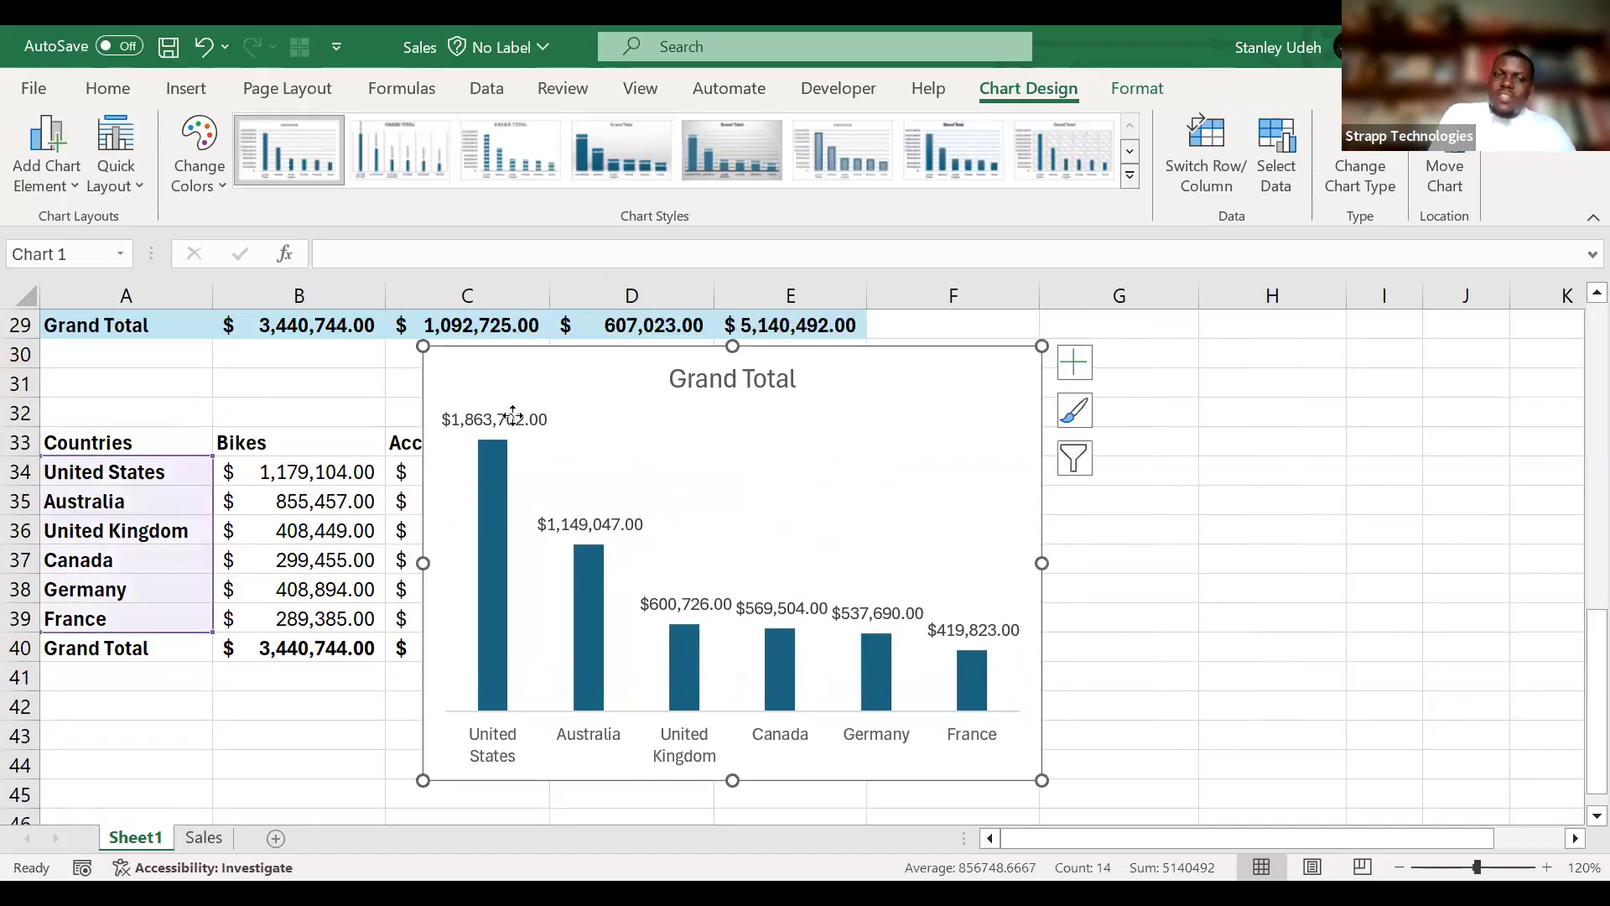
# Open the detailed formatting options for the Grand Total chart's data labels.
pyautogui.click(515, 418)
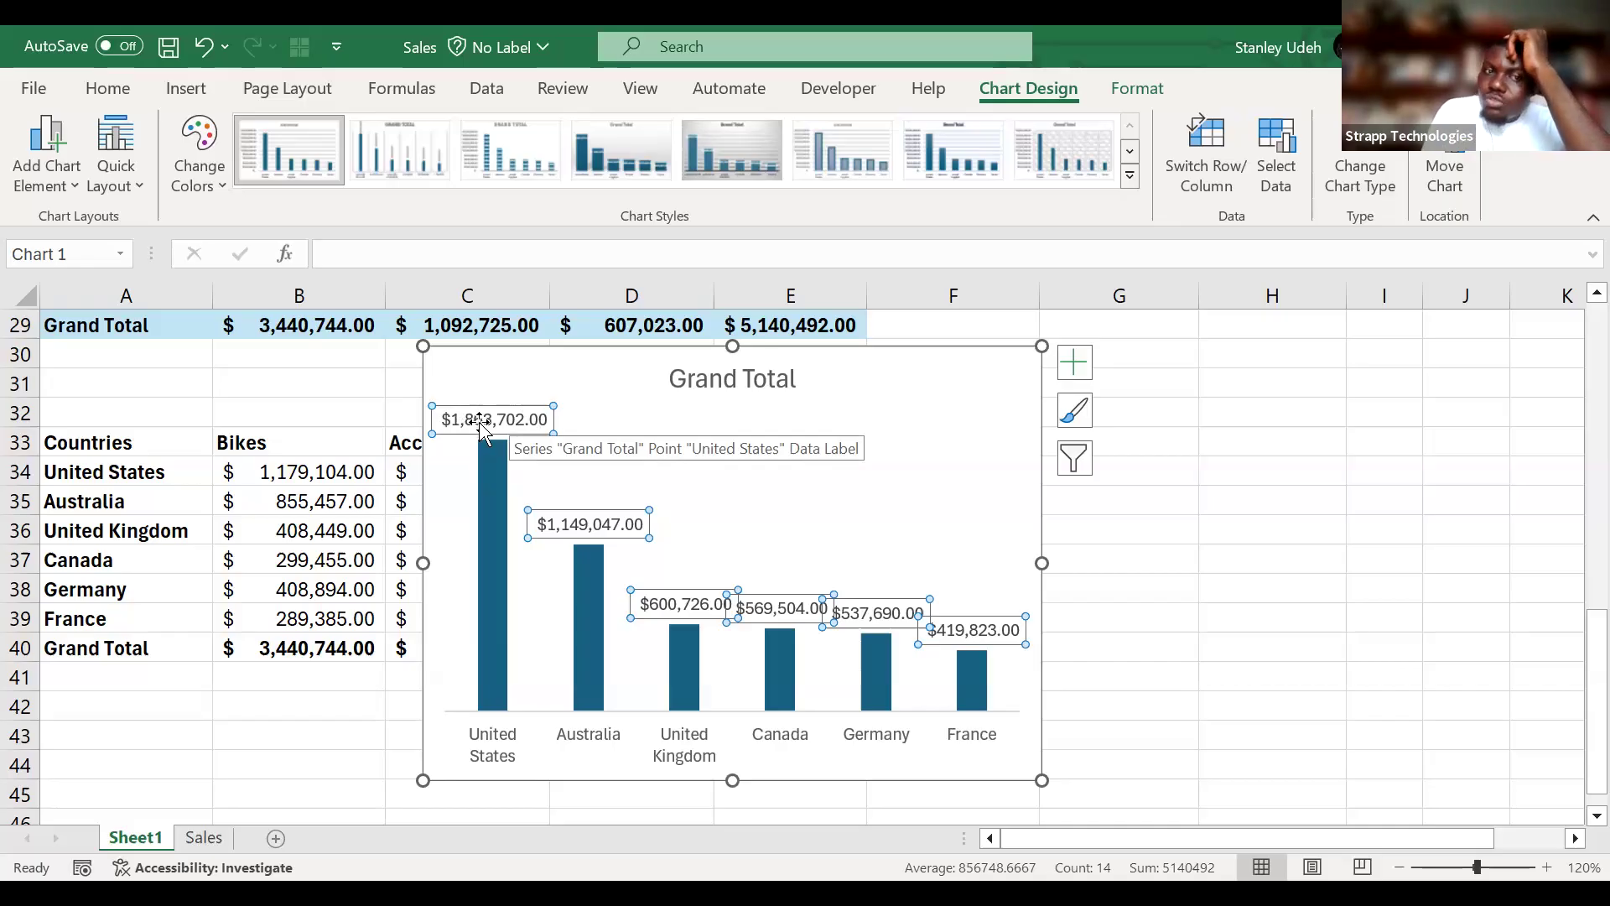
pyautogui.click(1075, 360)
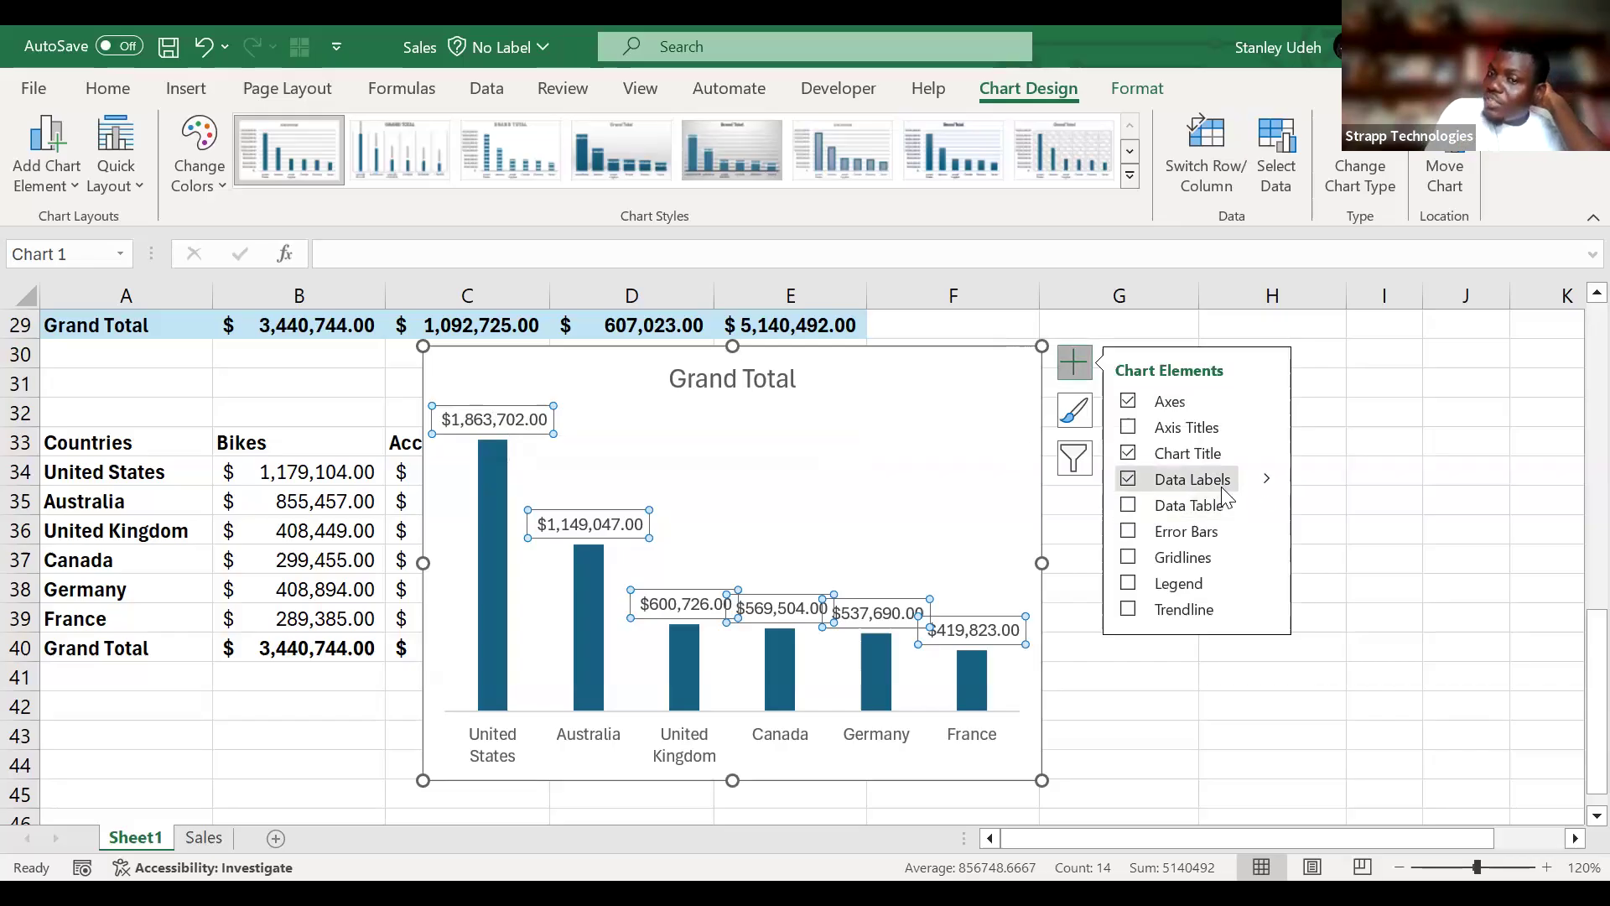
pyautogui.click(1269, 482)
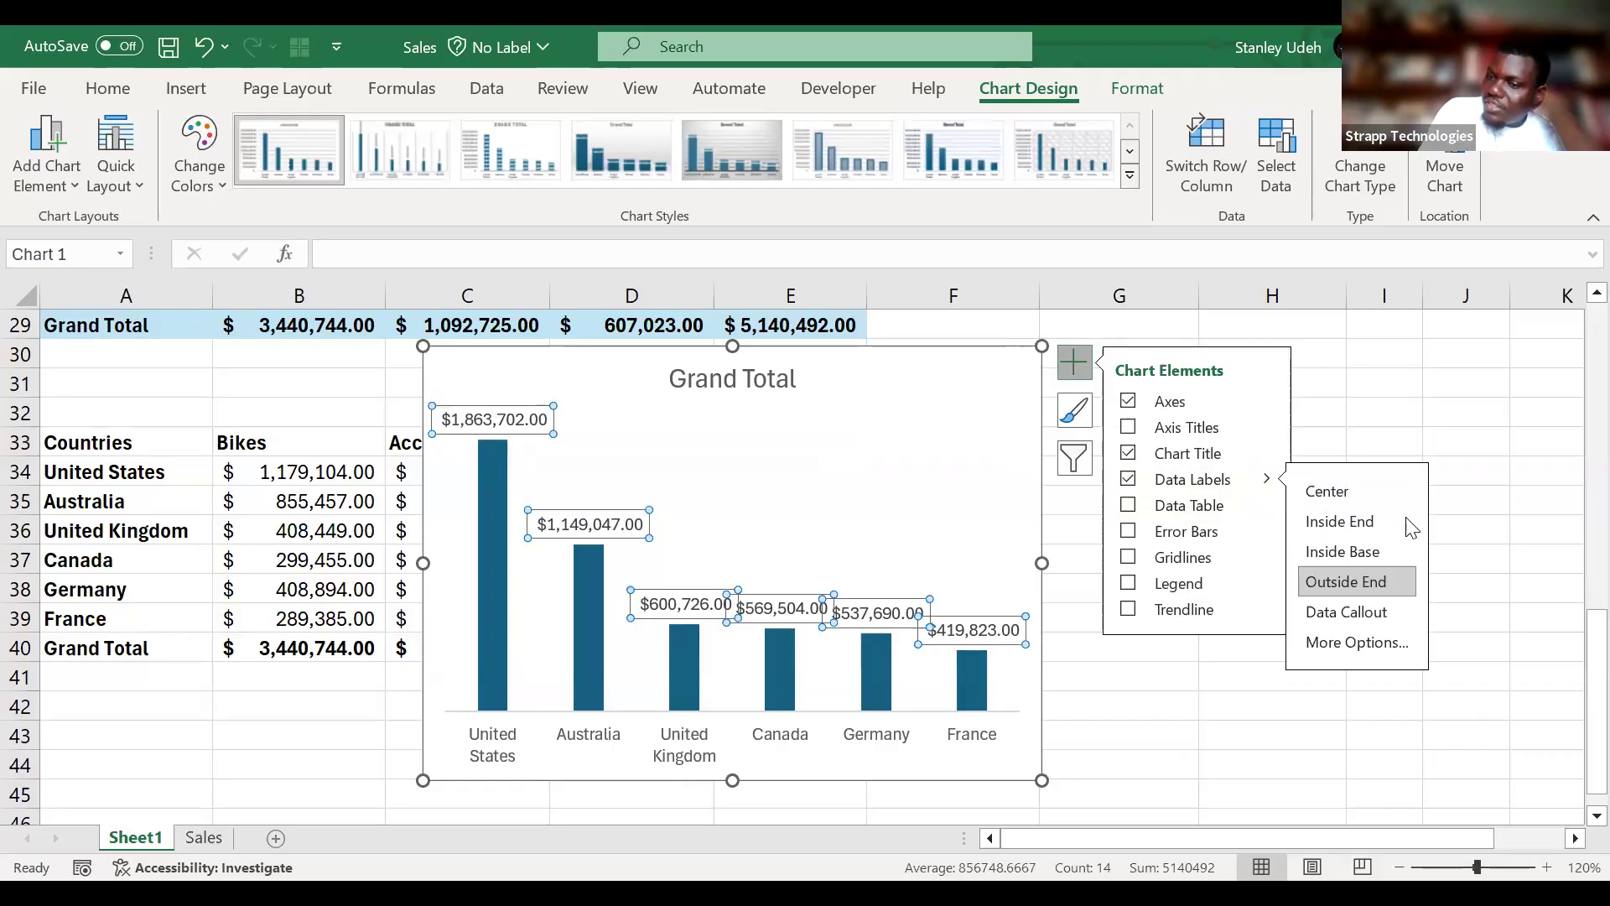
pyautogui.click(1384, 656)
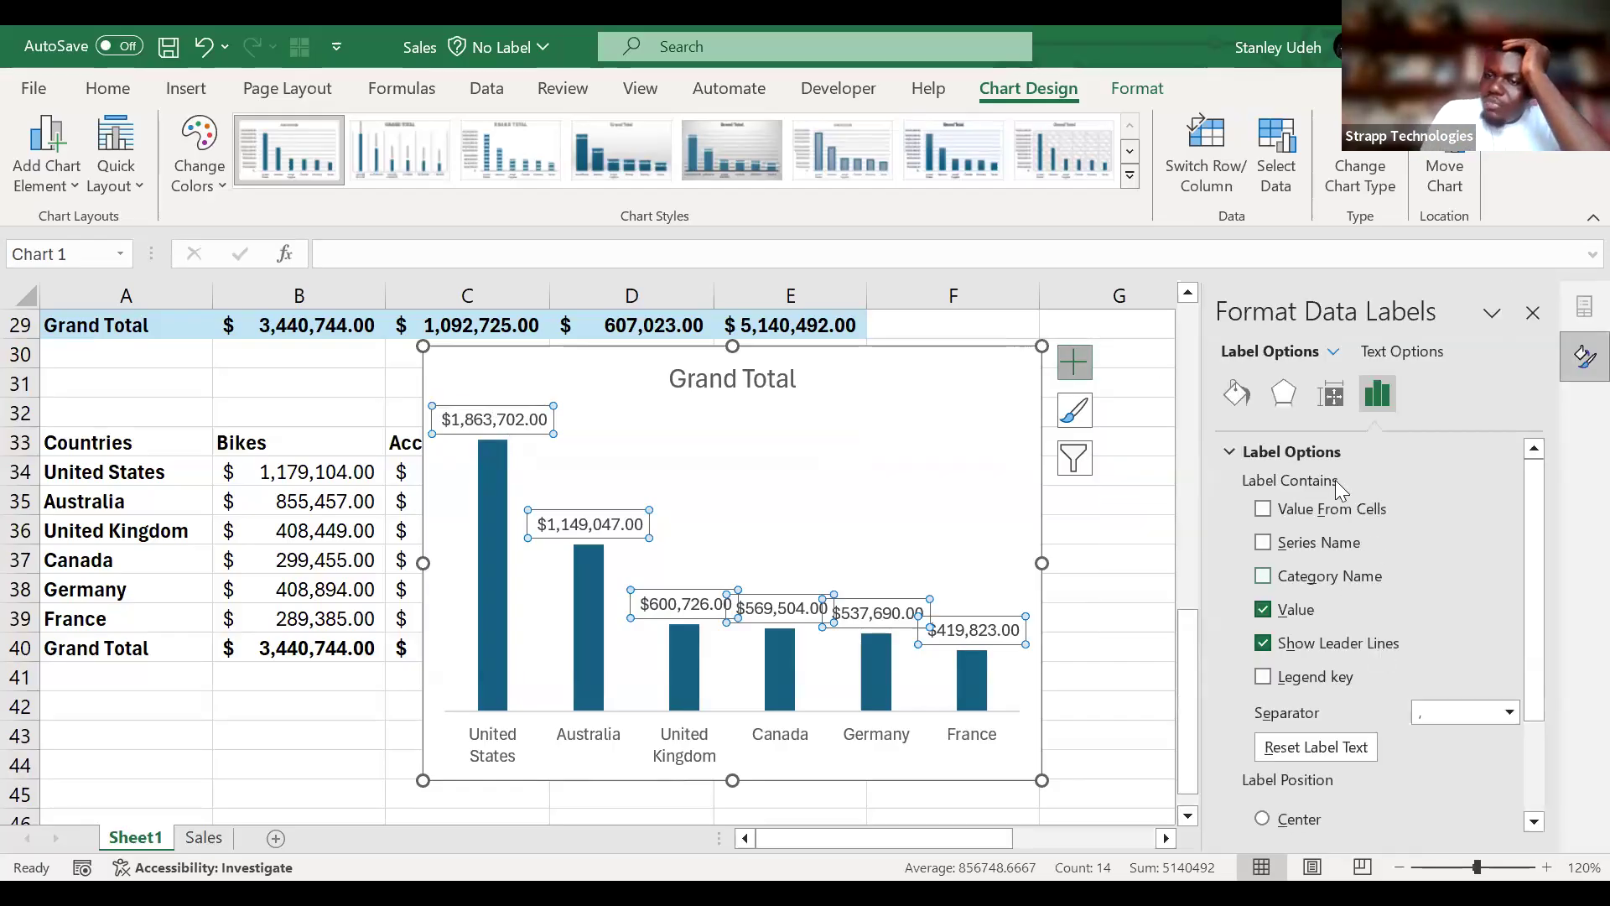
pyautogui.scroll(-3, 1409, 557)
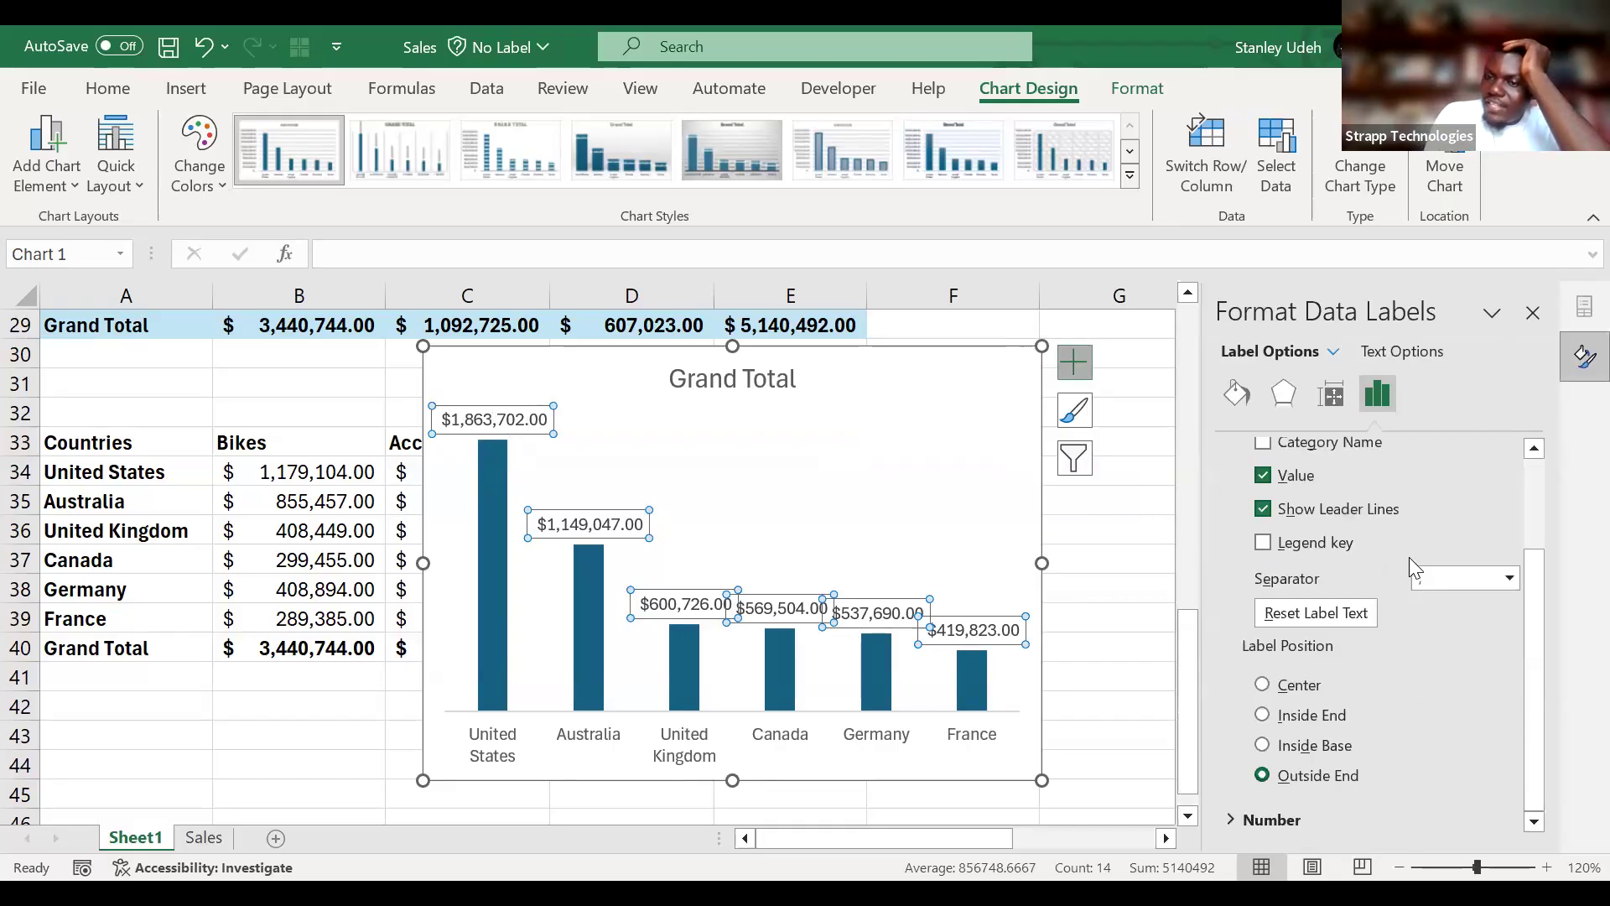
pyautogui.scroll(3, 1409, 557)
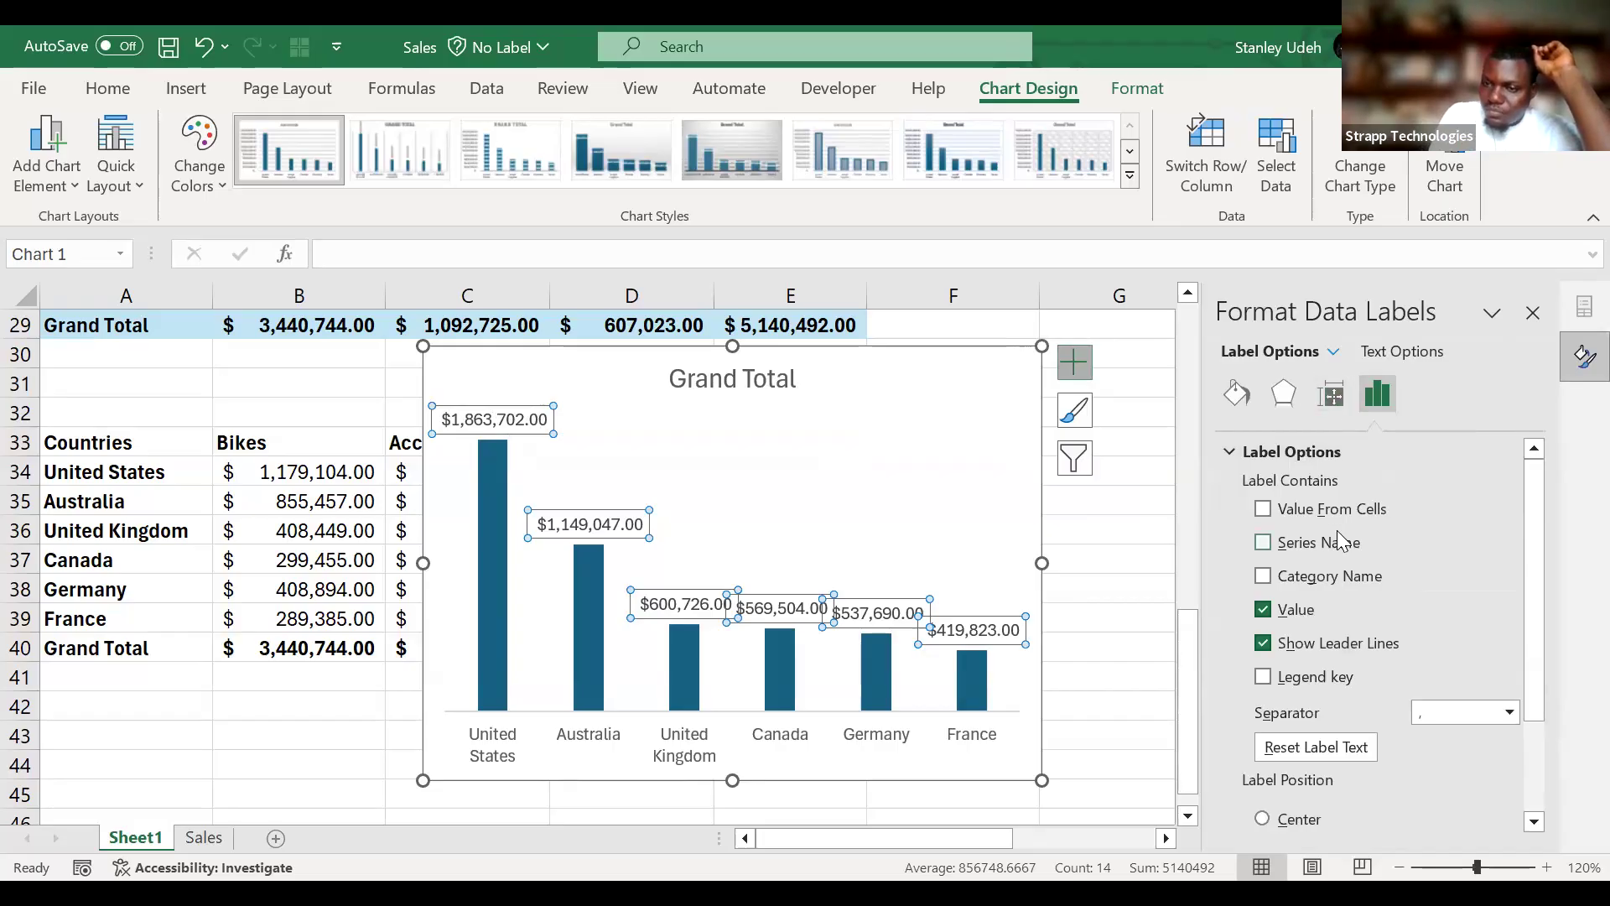
pyautogui.click(1332, 579)
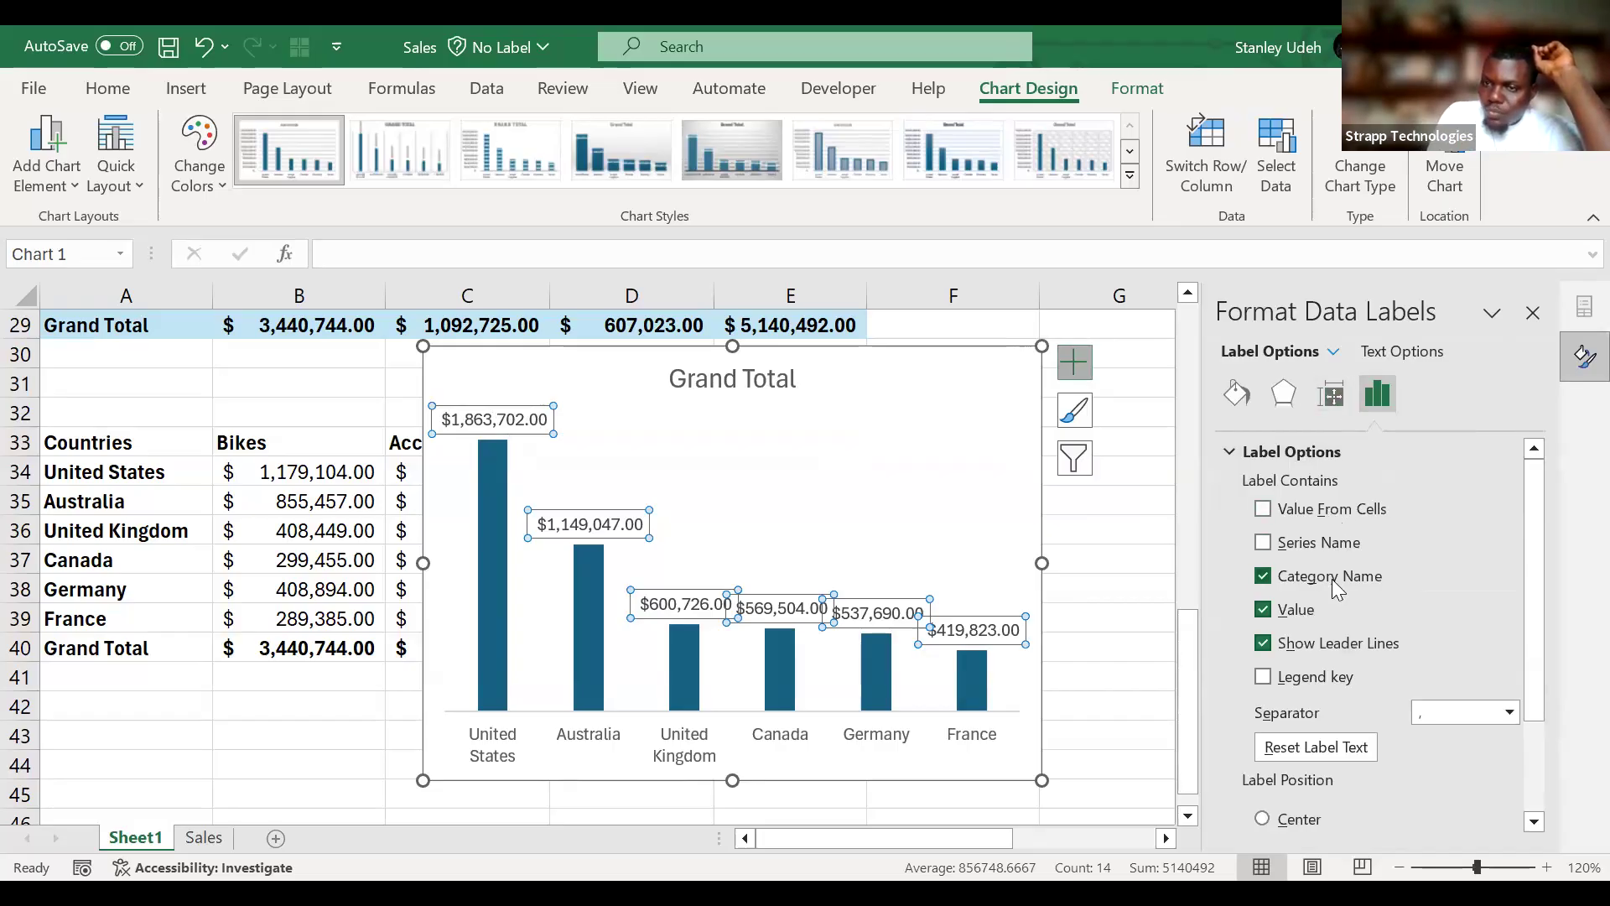
pyautogui.click(1332, 579)
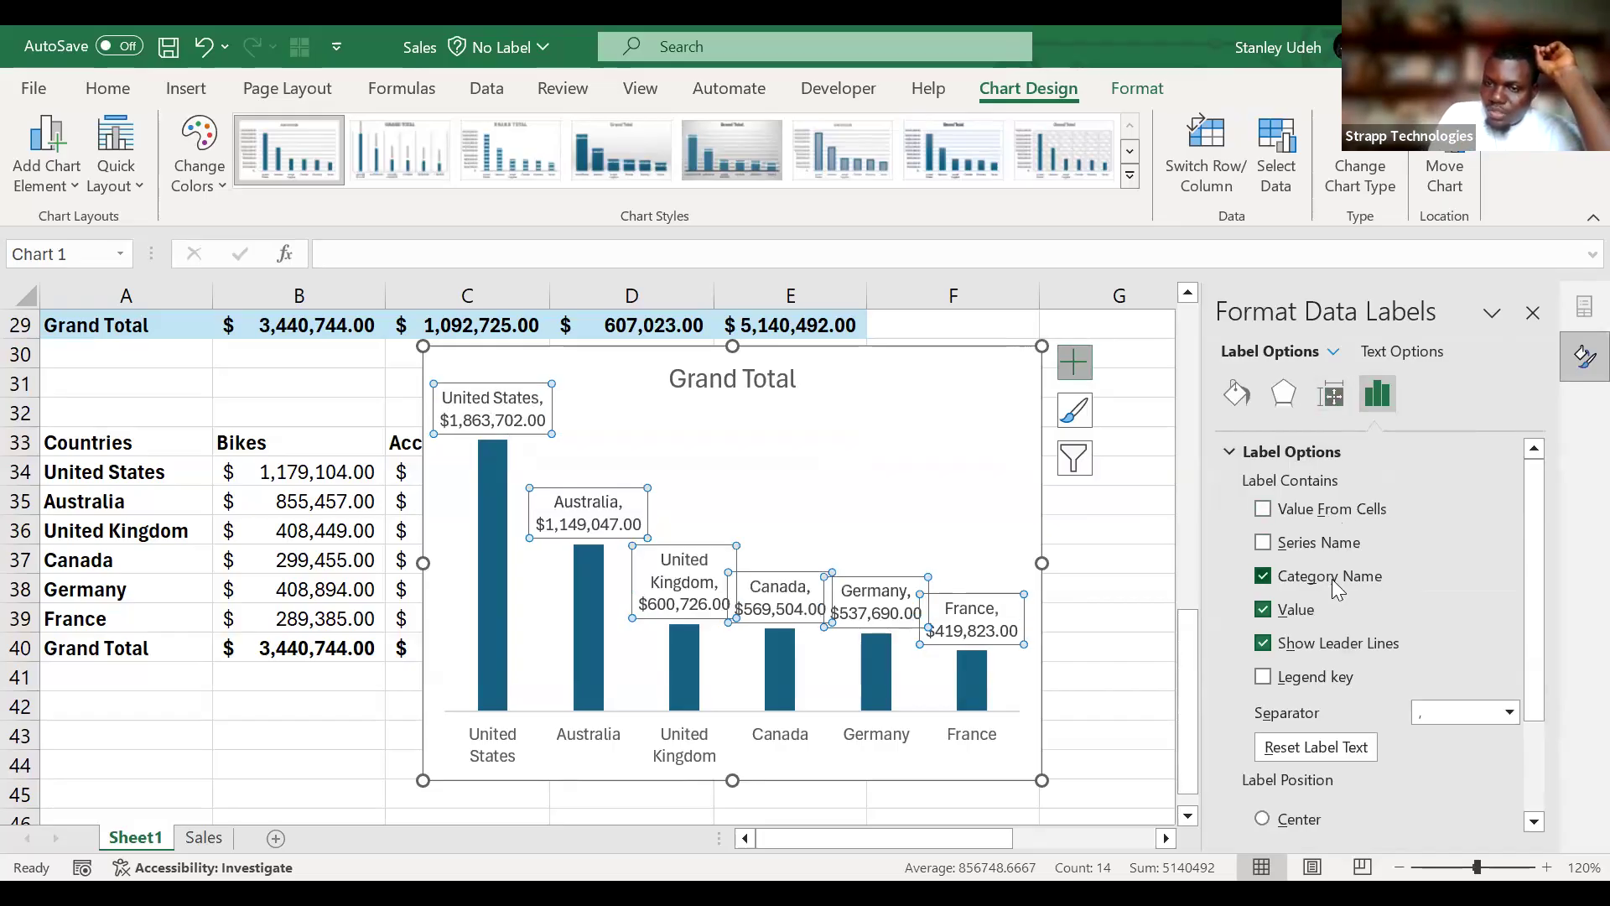
pyautogui.click(1333, 396)
pyautogui.click(1377, 393)
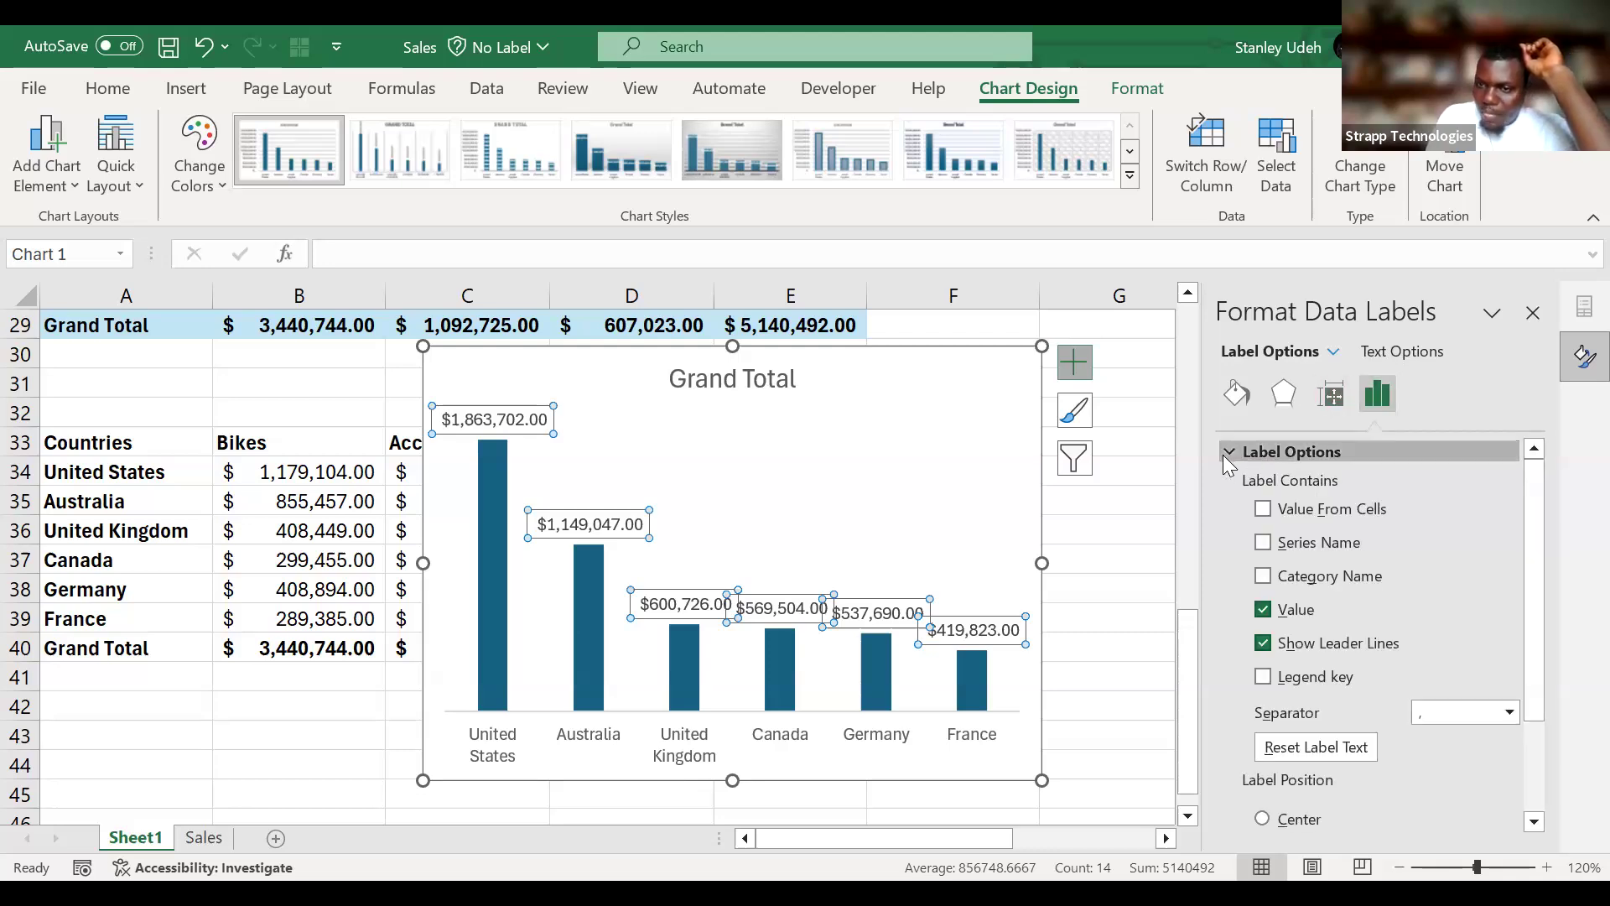
# Try applying the General number format code to the chart's data labels.
pyautogui.click(1225, 453)
pyautogui.click(1231, 486)
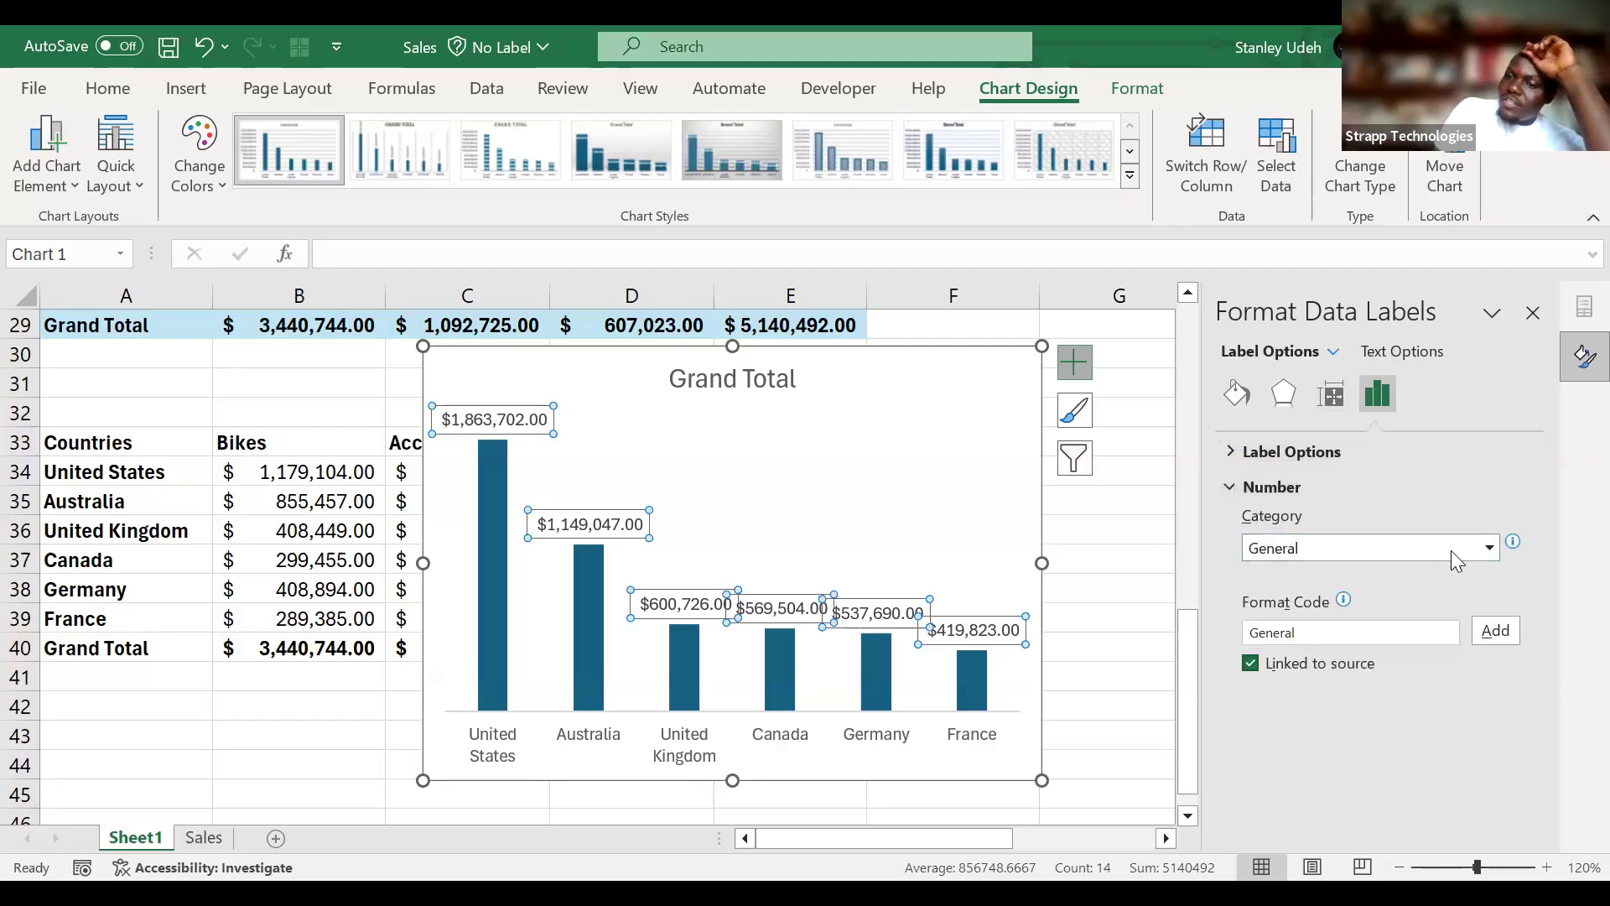
pyautogui.click(1423, 548)
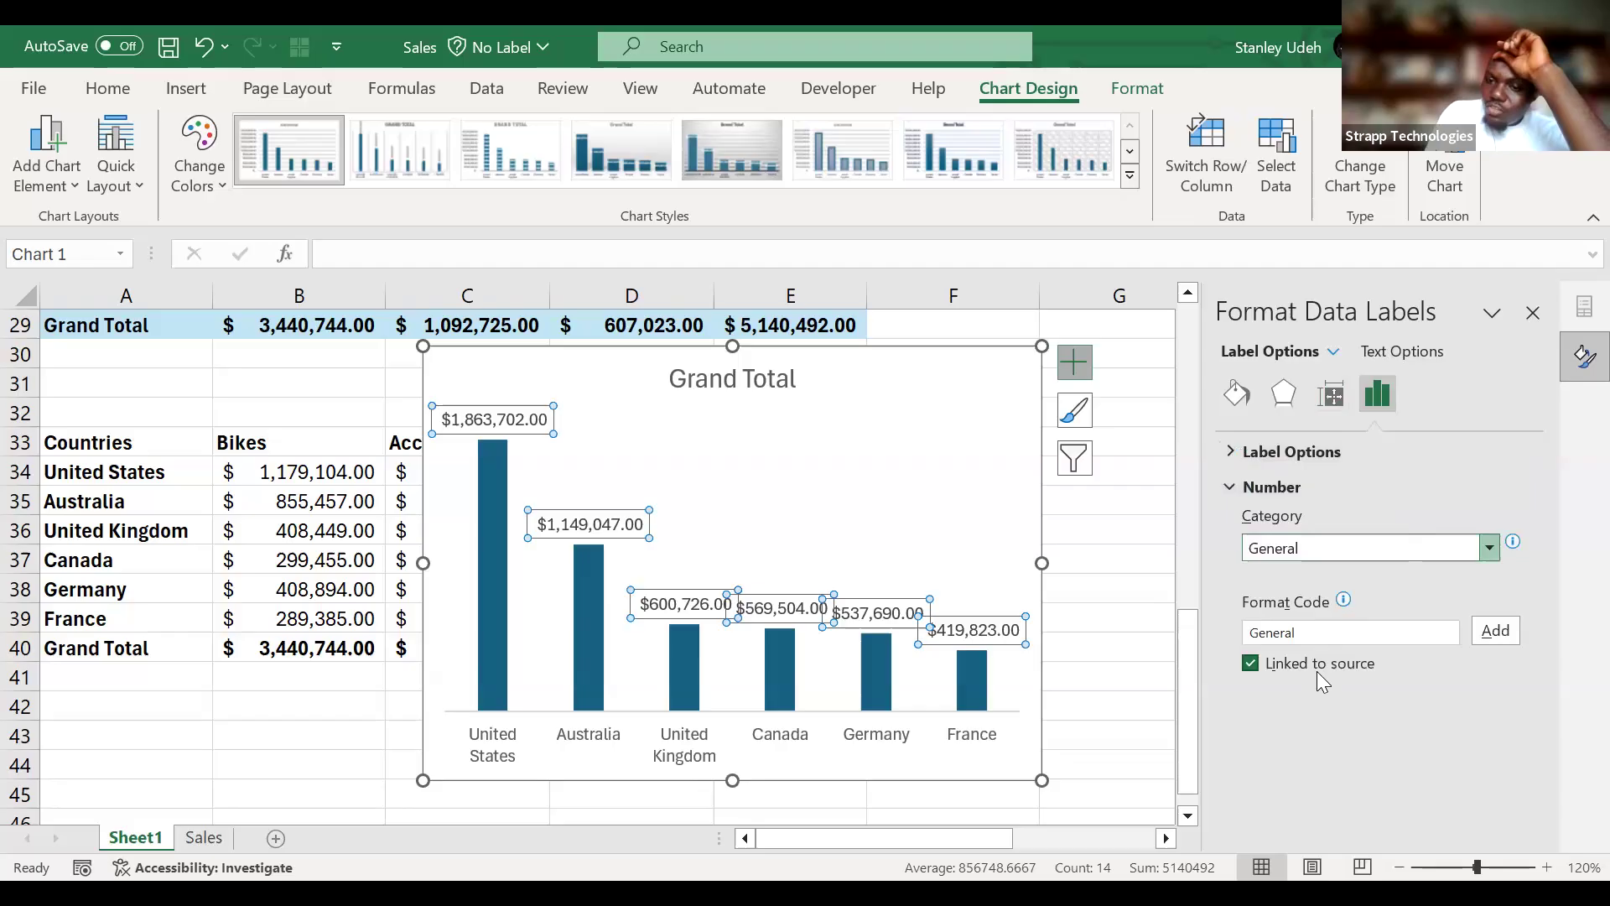
pyautogui.click(1542, 573)
pyautogui.click(1368, 630)
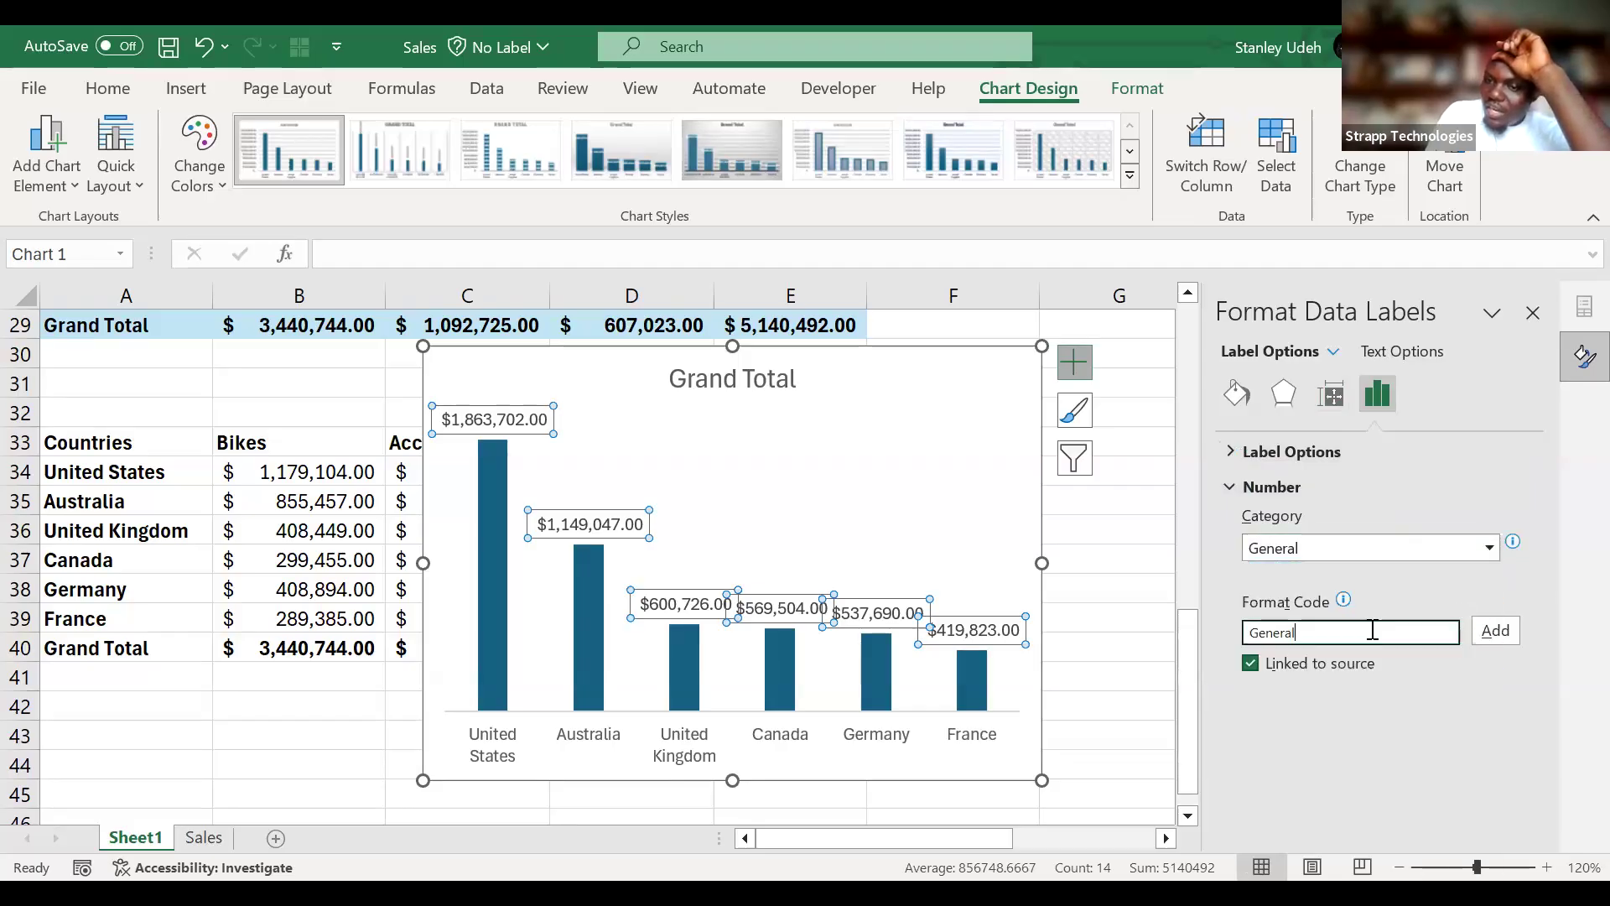
pyautogui.click(1492, 635)
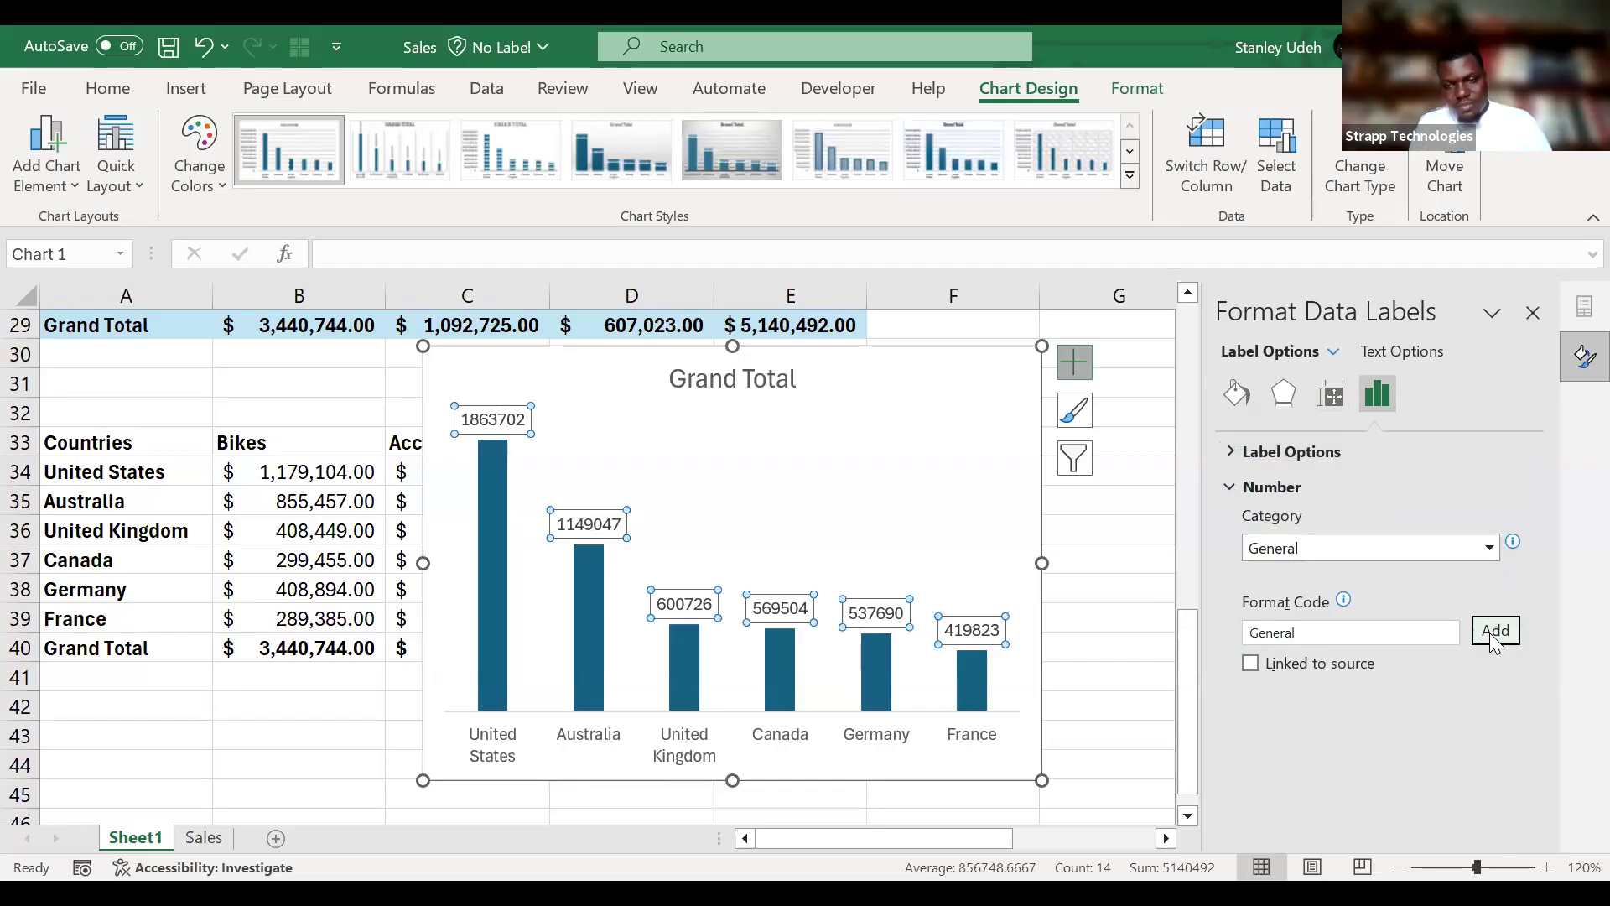
# Undo the General number format on the chart's data labels.
pyautogui.click(1055, 615)
pyautogui.hscroll(3, 1055, 615)
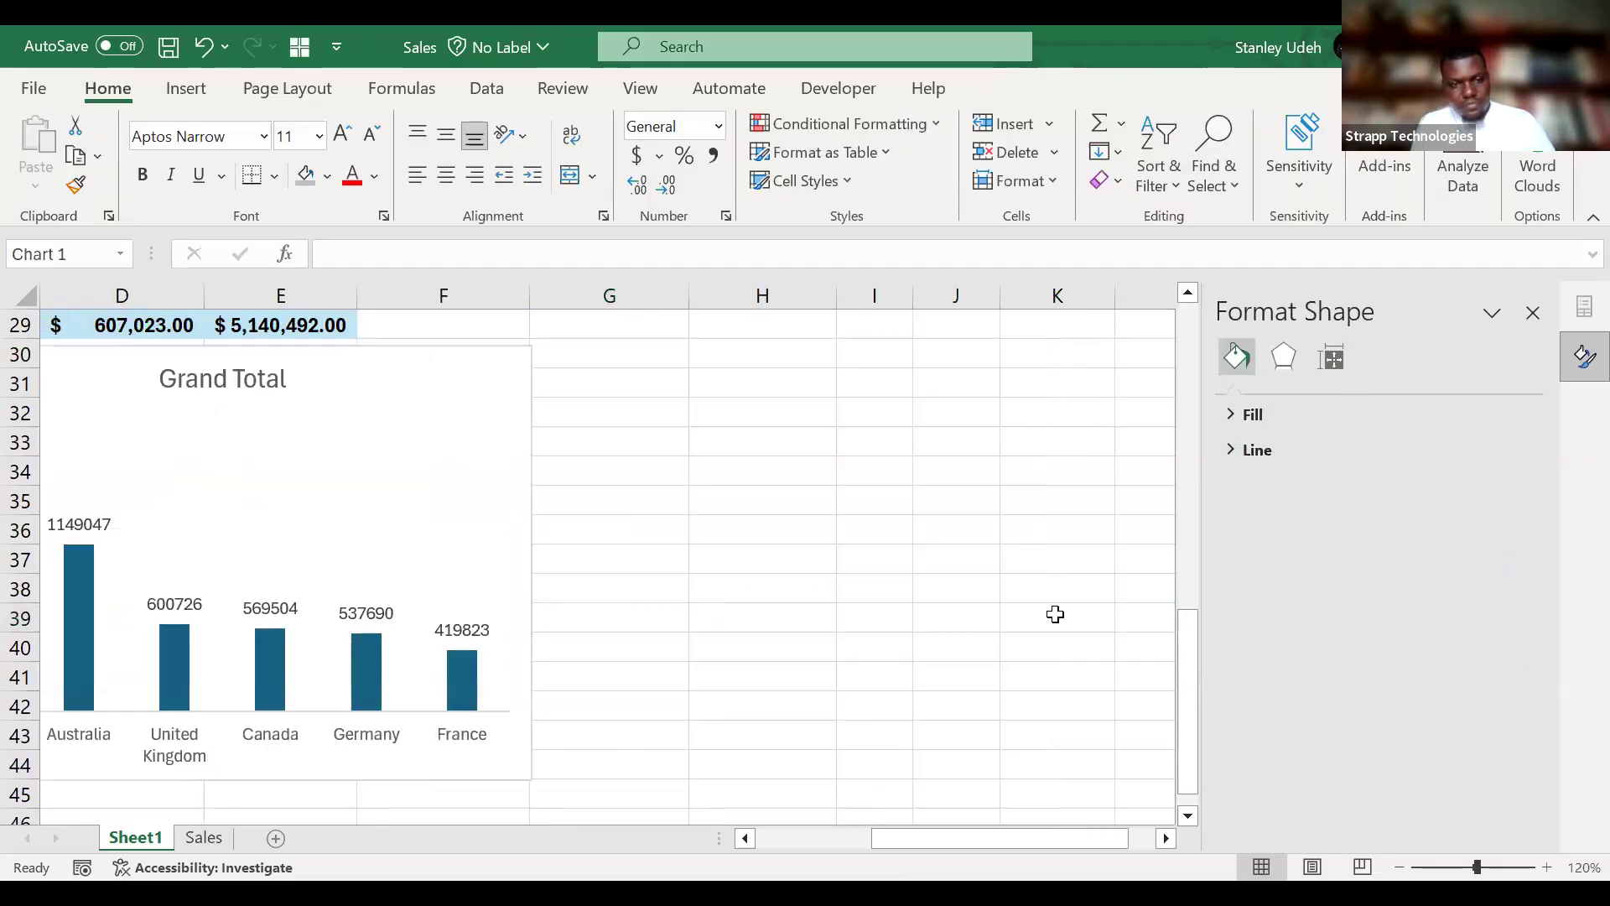
pyautogui.hotkey('ctrl', 'z')
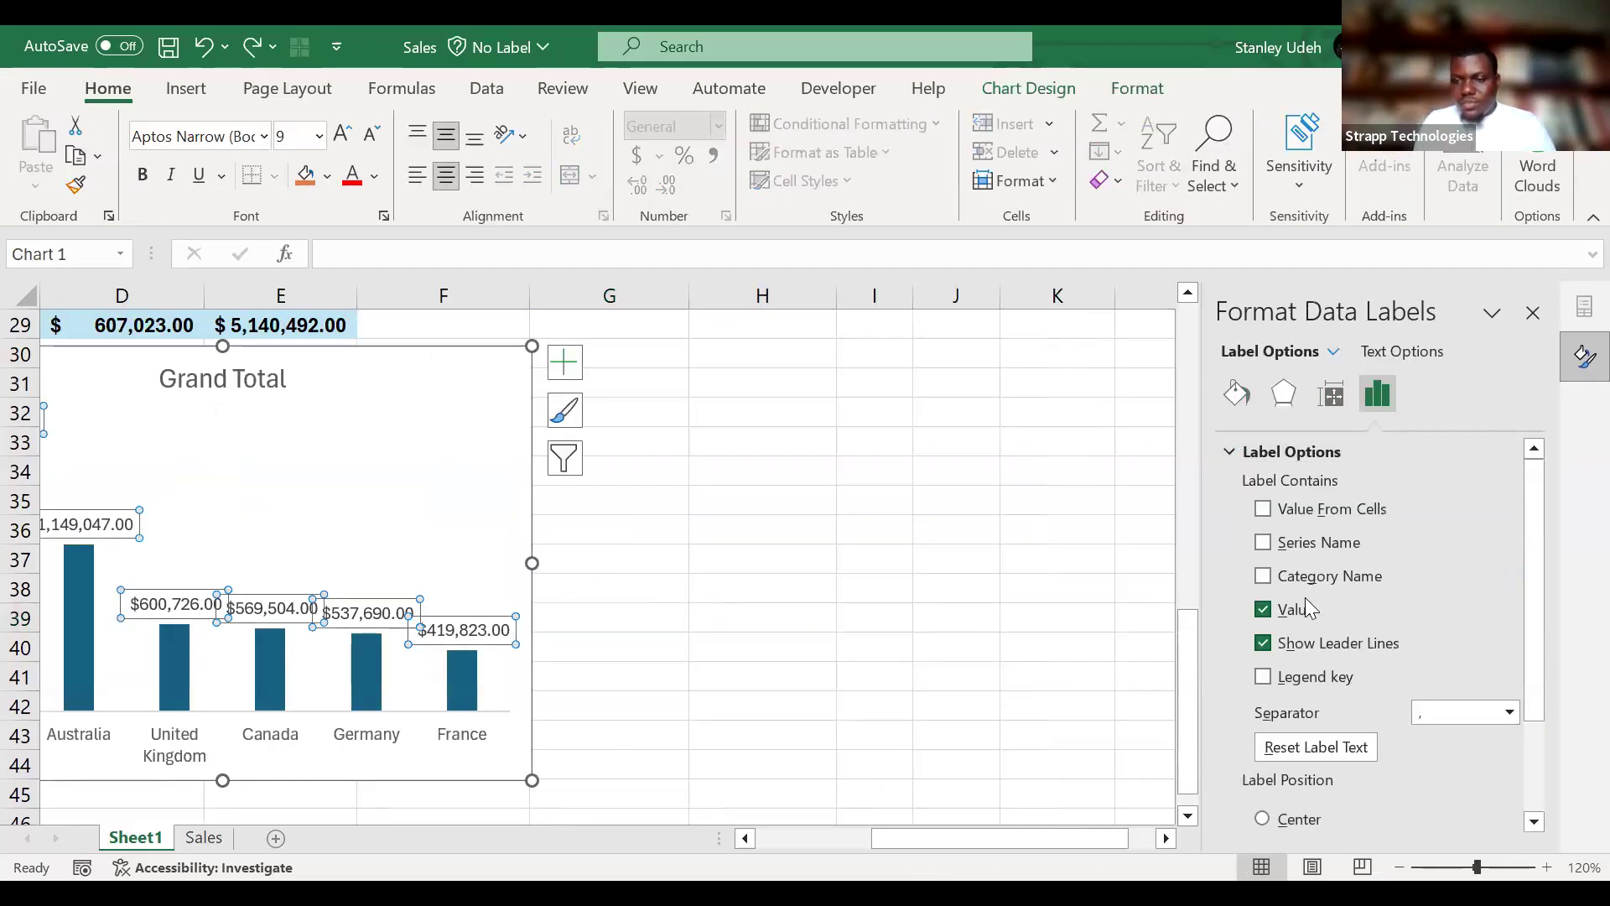
# Set the number format category of the Grand Total chart's data labels to Custom.
pyautogui.click(1231, 450)
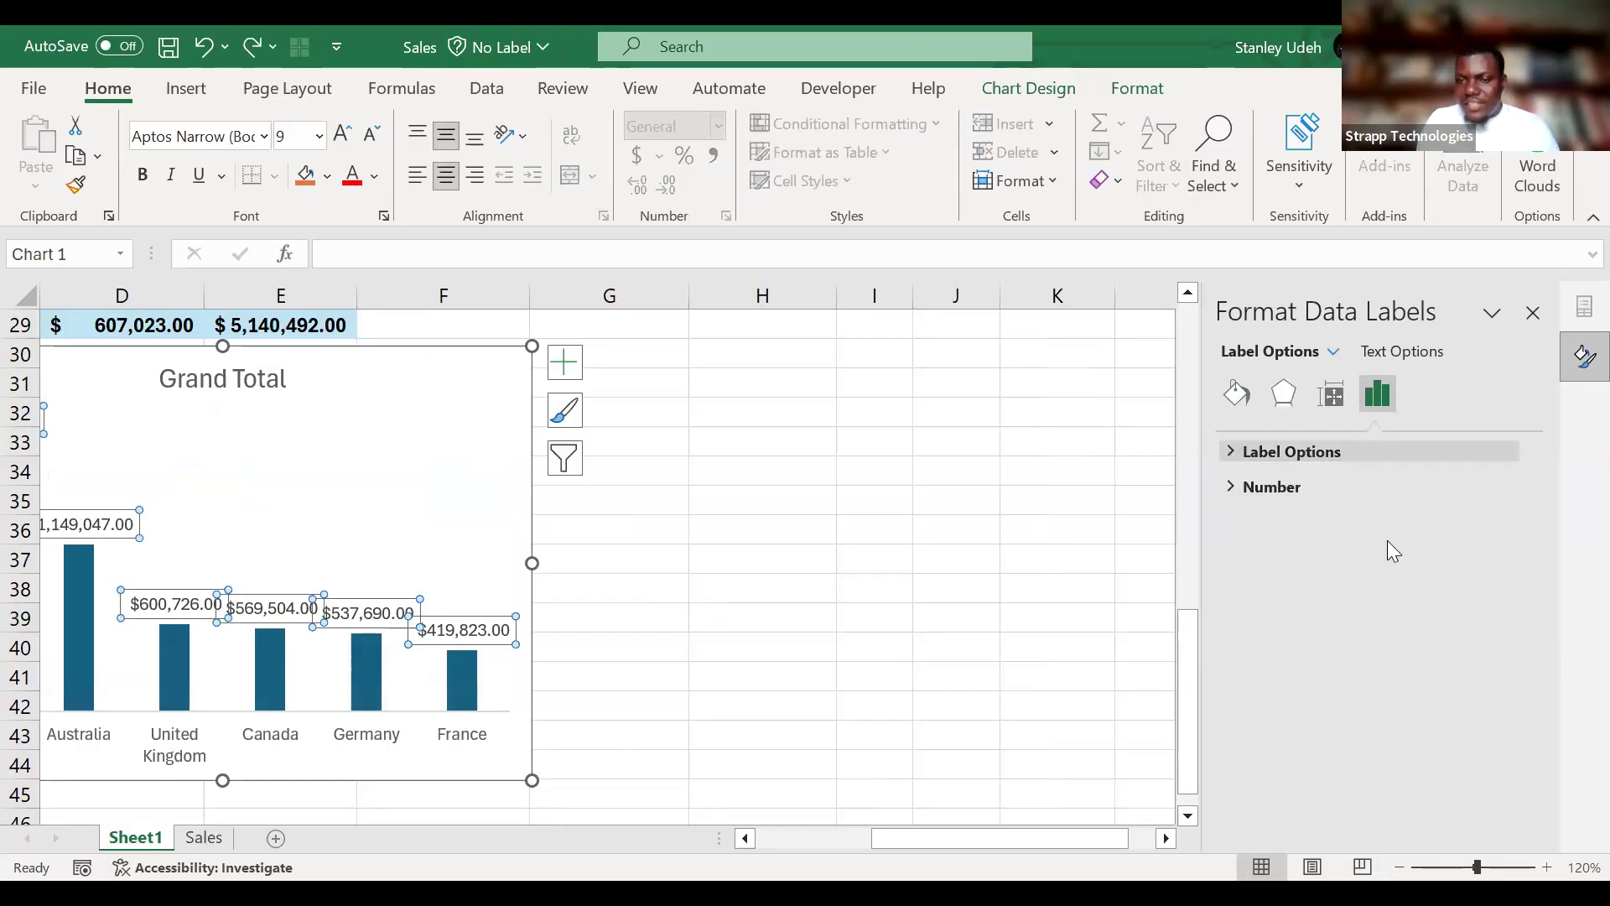
pyautogui.click(1231, 489)
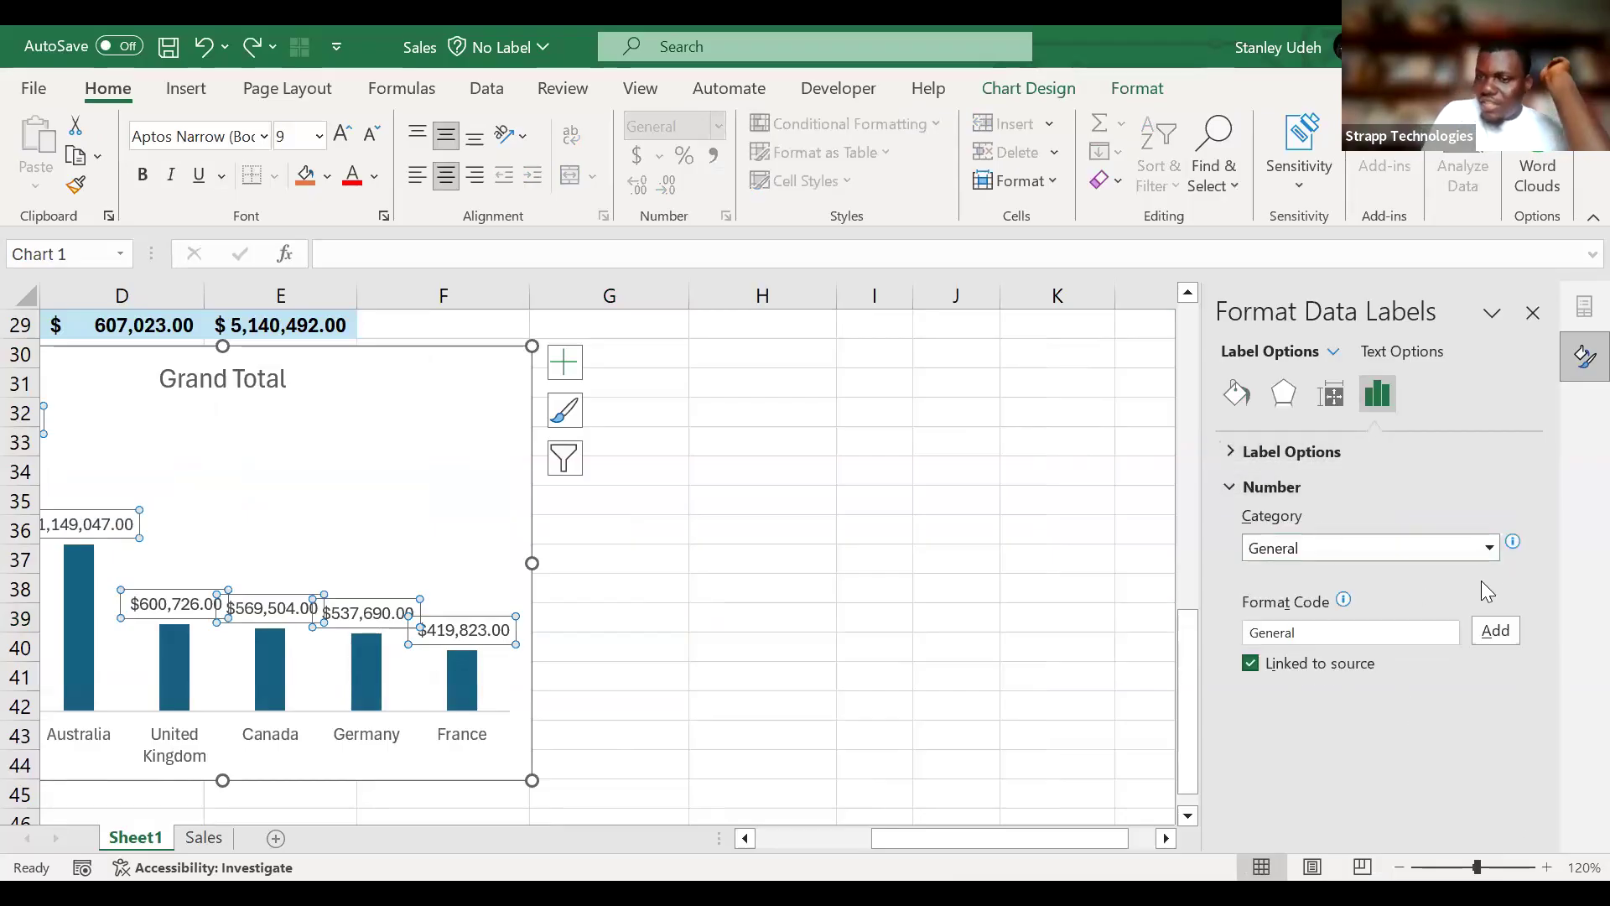
pyautogui.click(1490, 548)
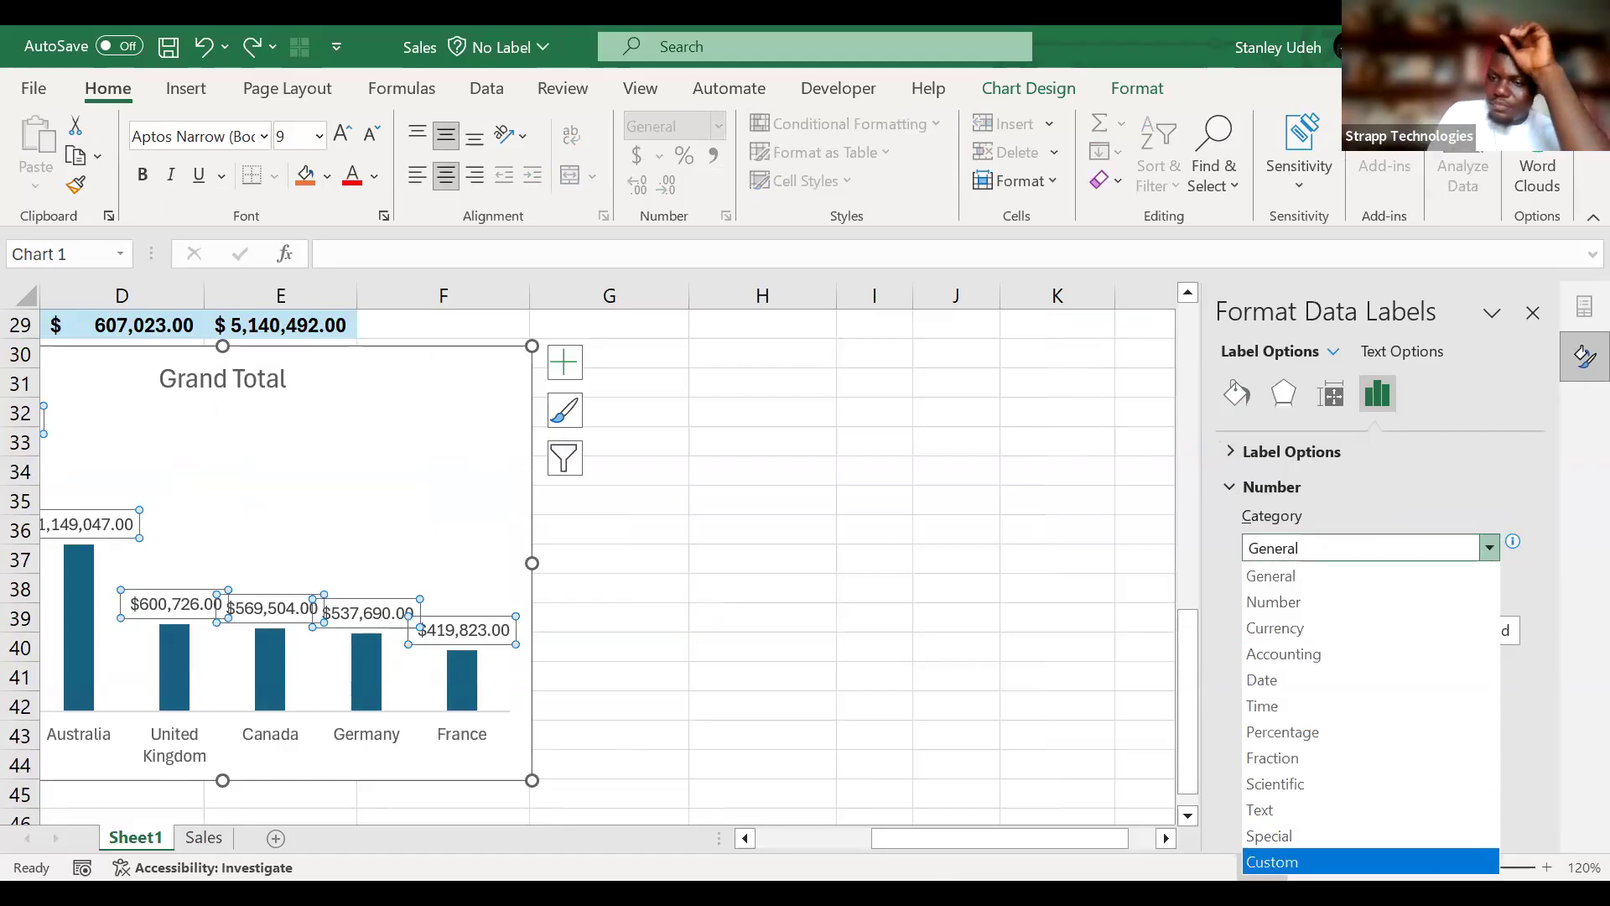
pyautogui.click(1272, 862)
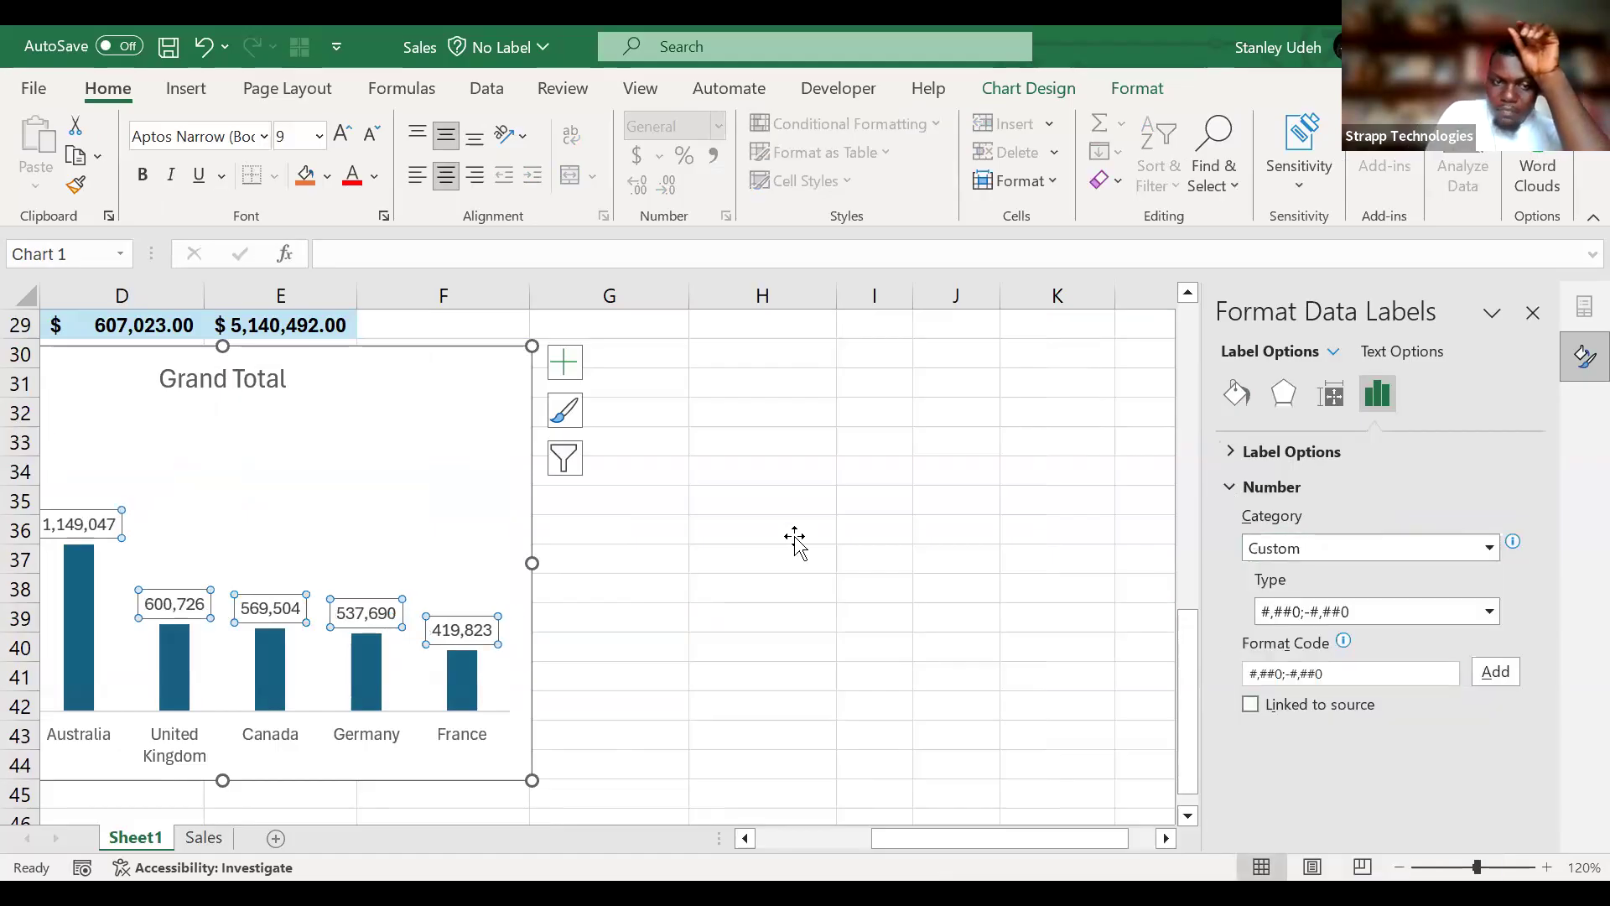
# Replace the data labels' format code with #,##0.0,,"M" and apply it to show values in millions.
pyautogui.hscroll(-3, 795, 541)
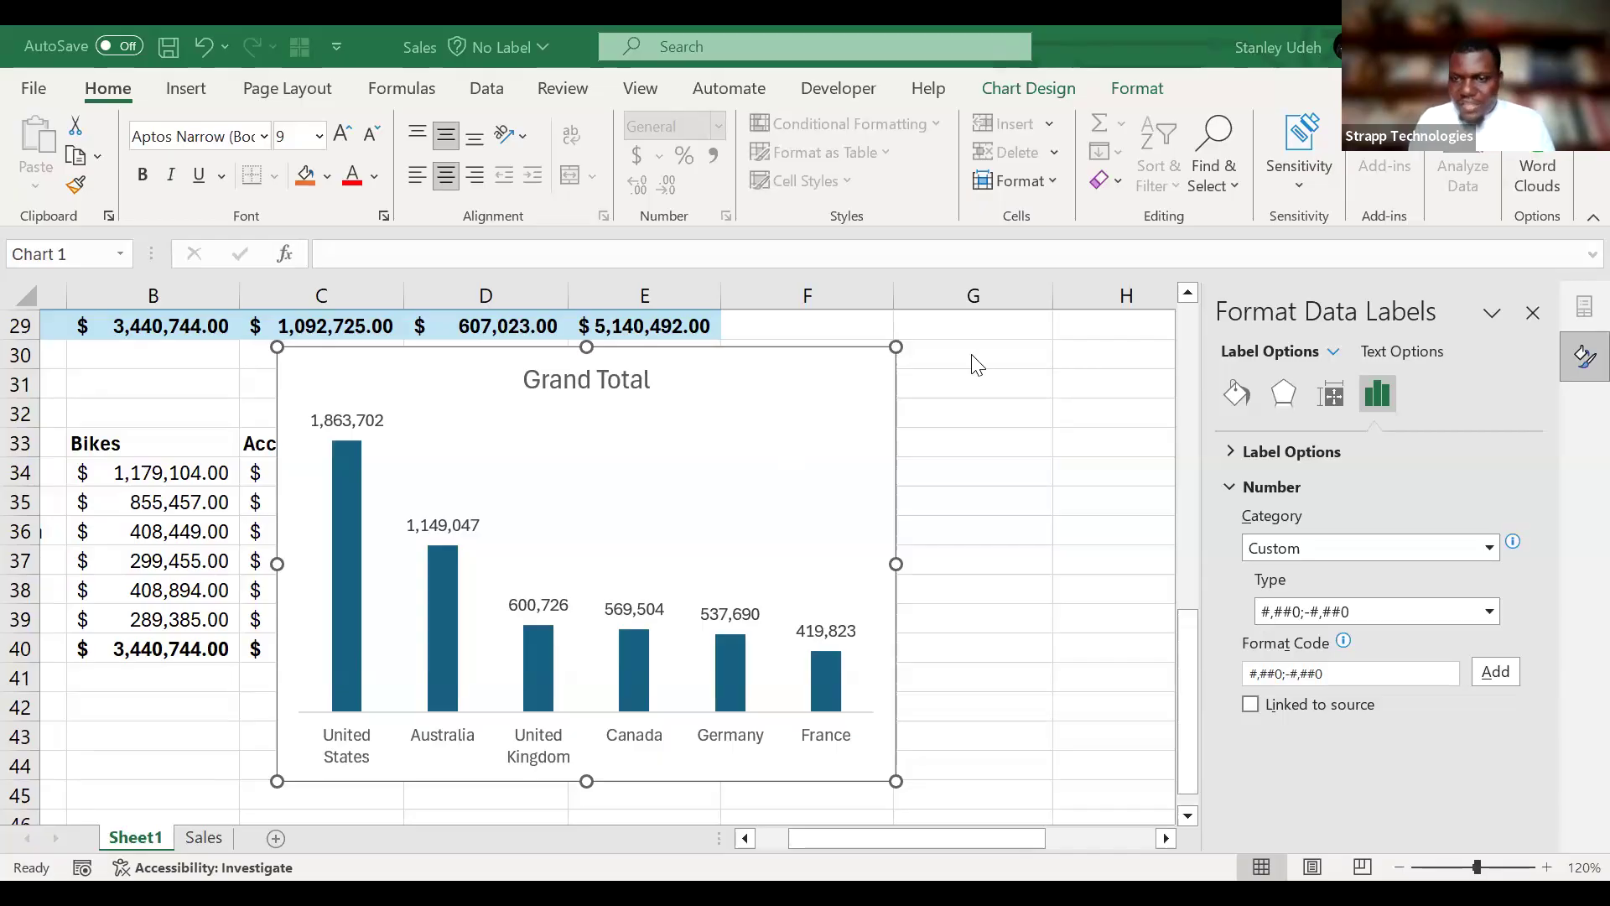
pyautogui.click(1374, 676)
pyautogui.moveTo(1374, 676); pyautogui.dragTo(1168, 687)
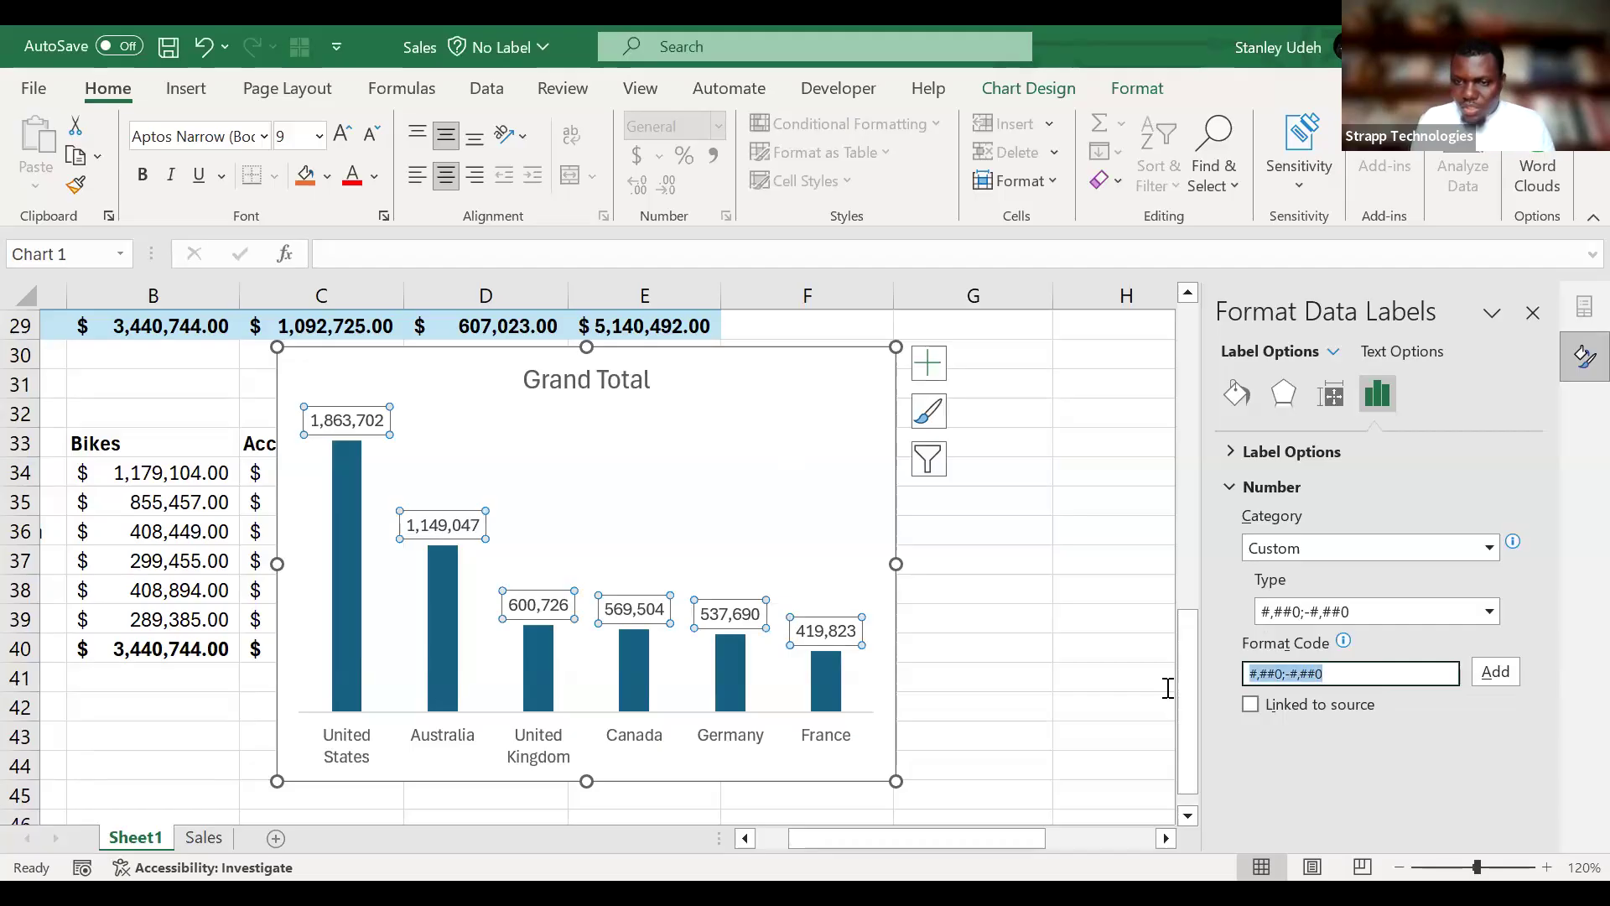
pyautogui.write('#,##0.0,,"M"')
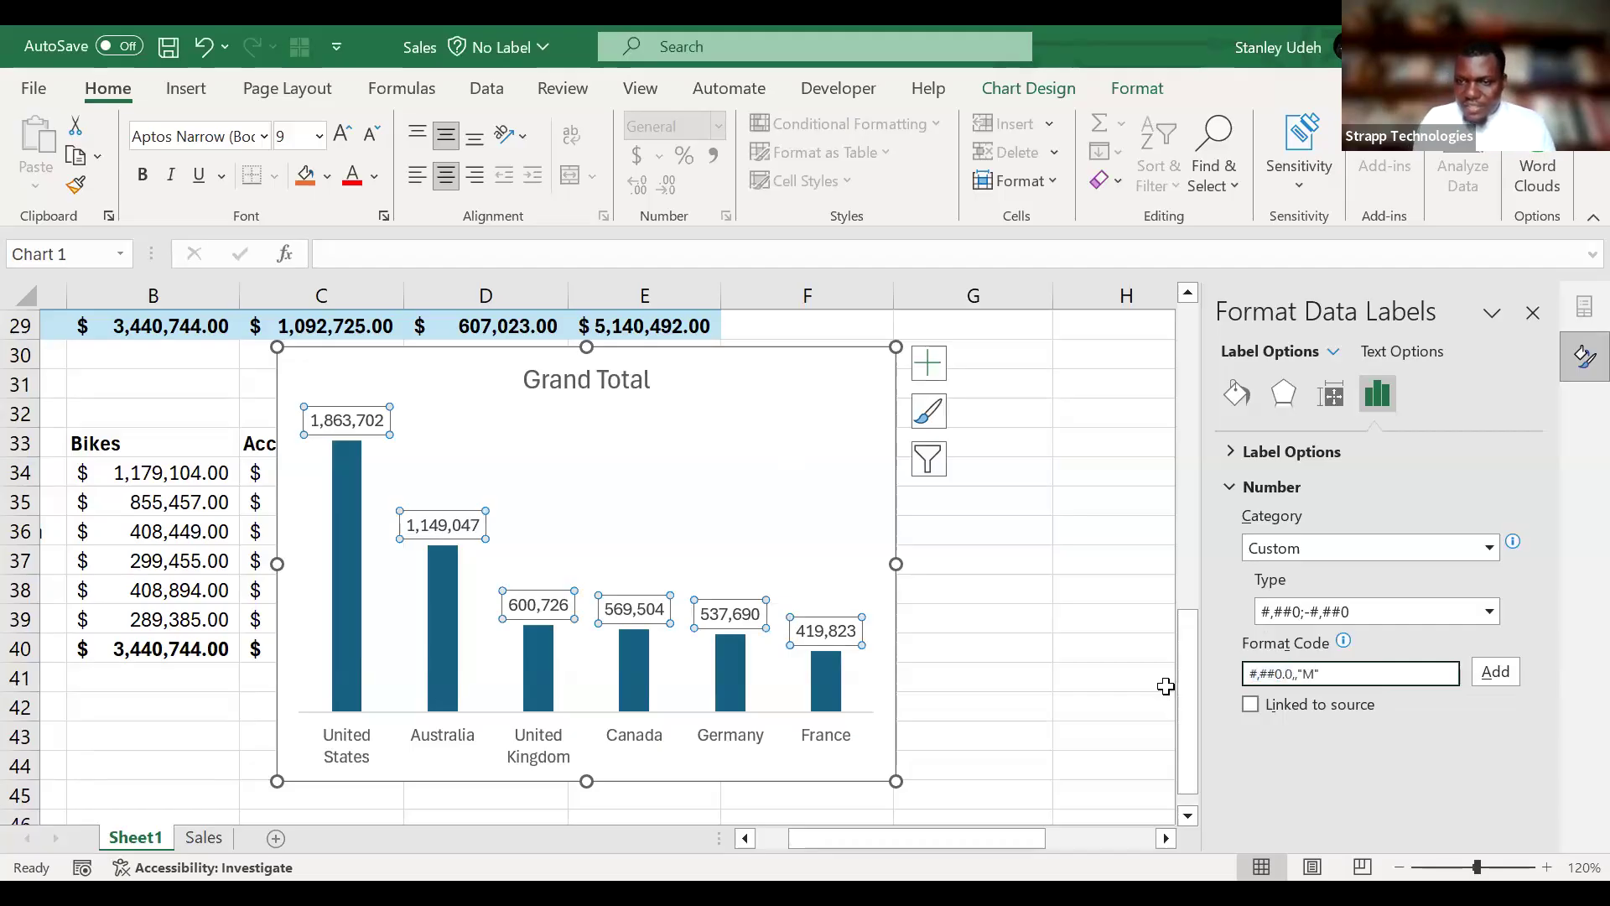
pyautogui.click(1510, 678)
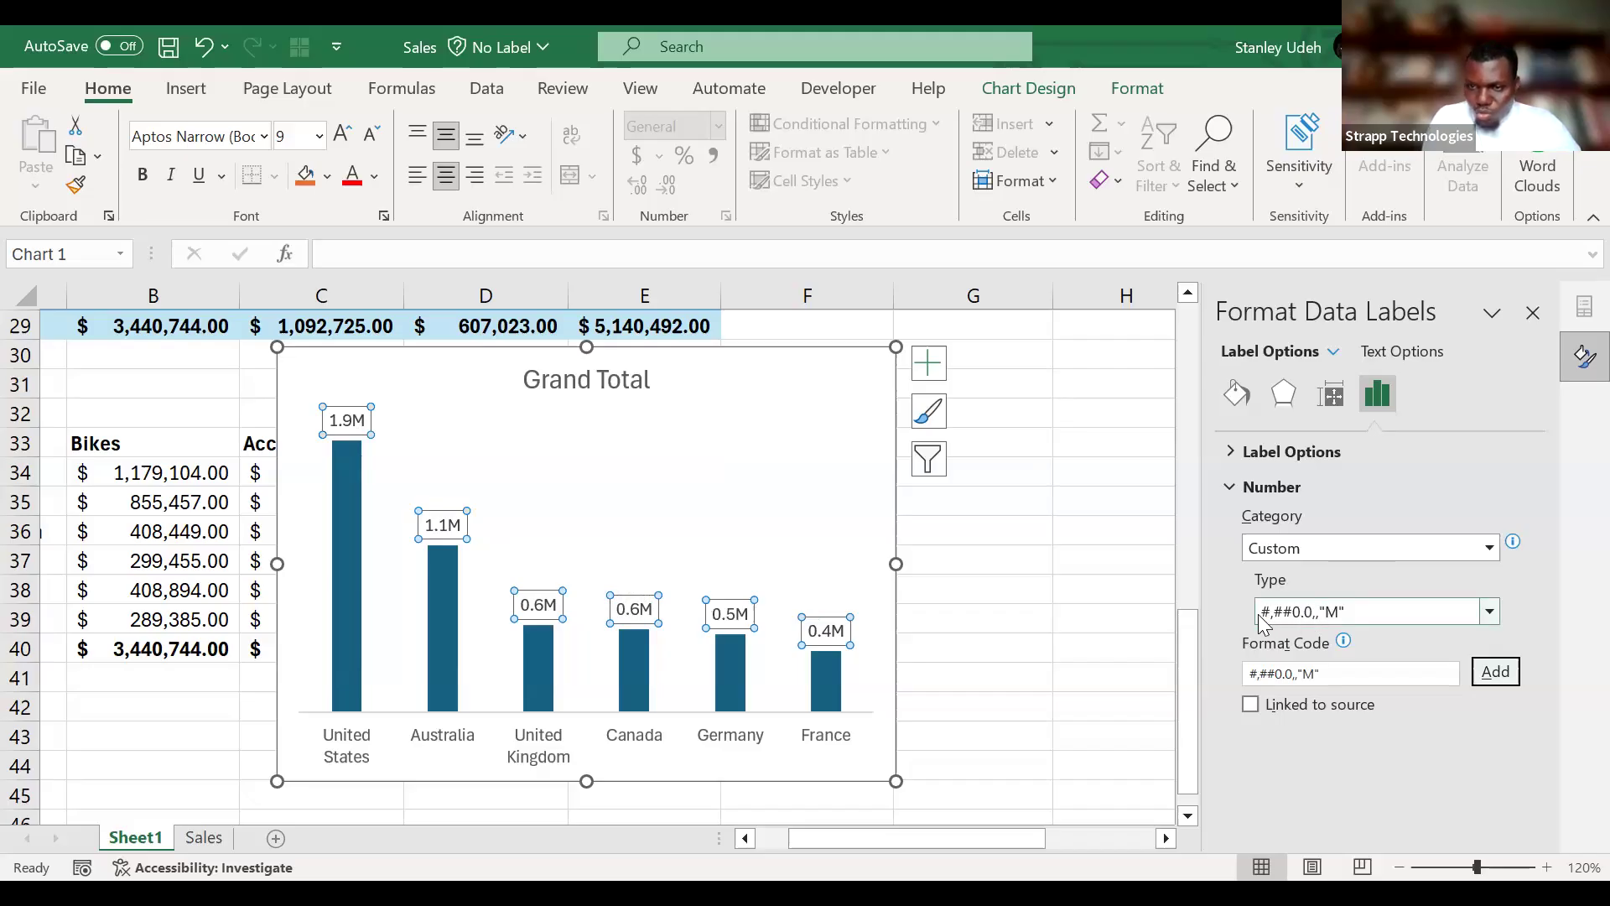
# Add a dollar sign to the start of the data labels' format code, making it $#,##0.0,,"M", and apply it.
pyautogui.click(1253, 674)
pyautogui.write('$')
pyautogui.click(1496, 673)
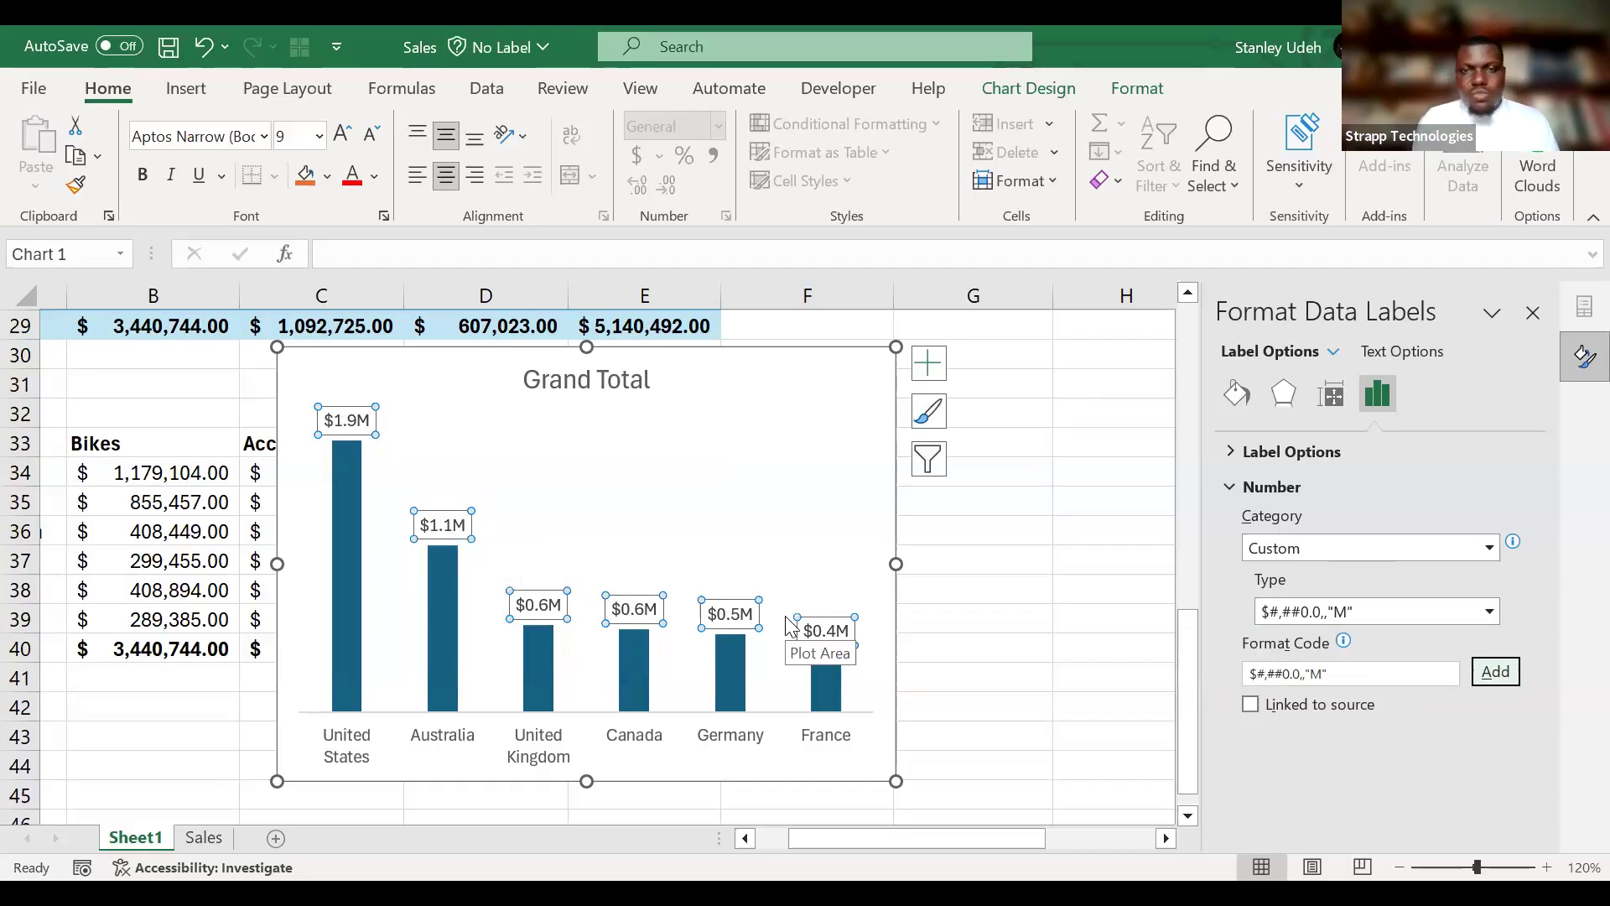
pyautogui.press('Escape')
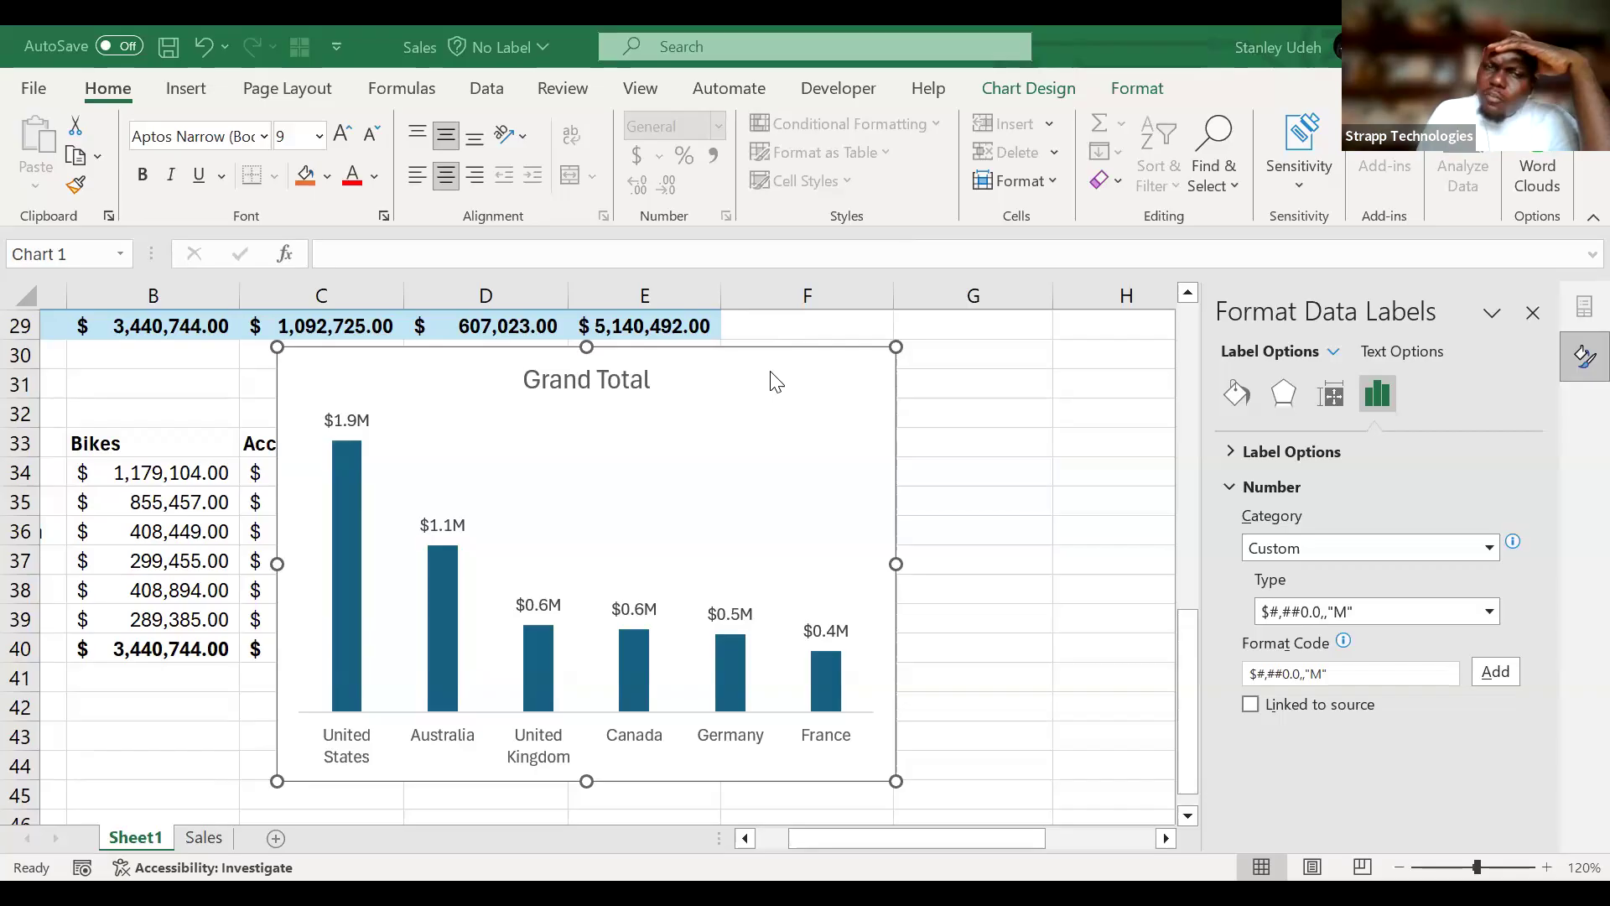
# Replace the chart title "Grand Total" with "Revenue by Country".
pyautogui.click(575, 373)
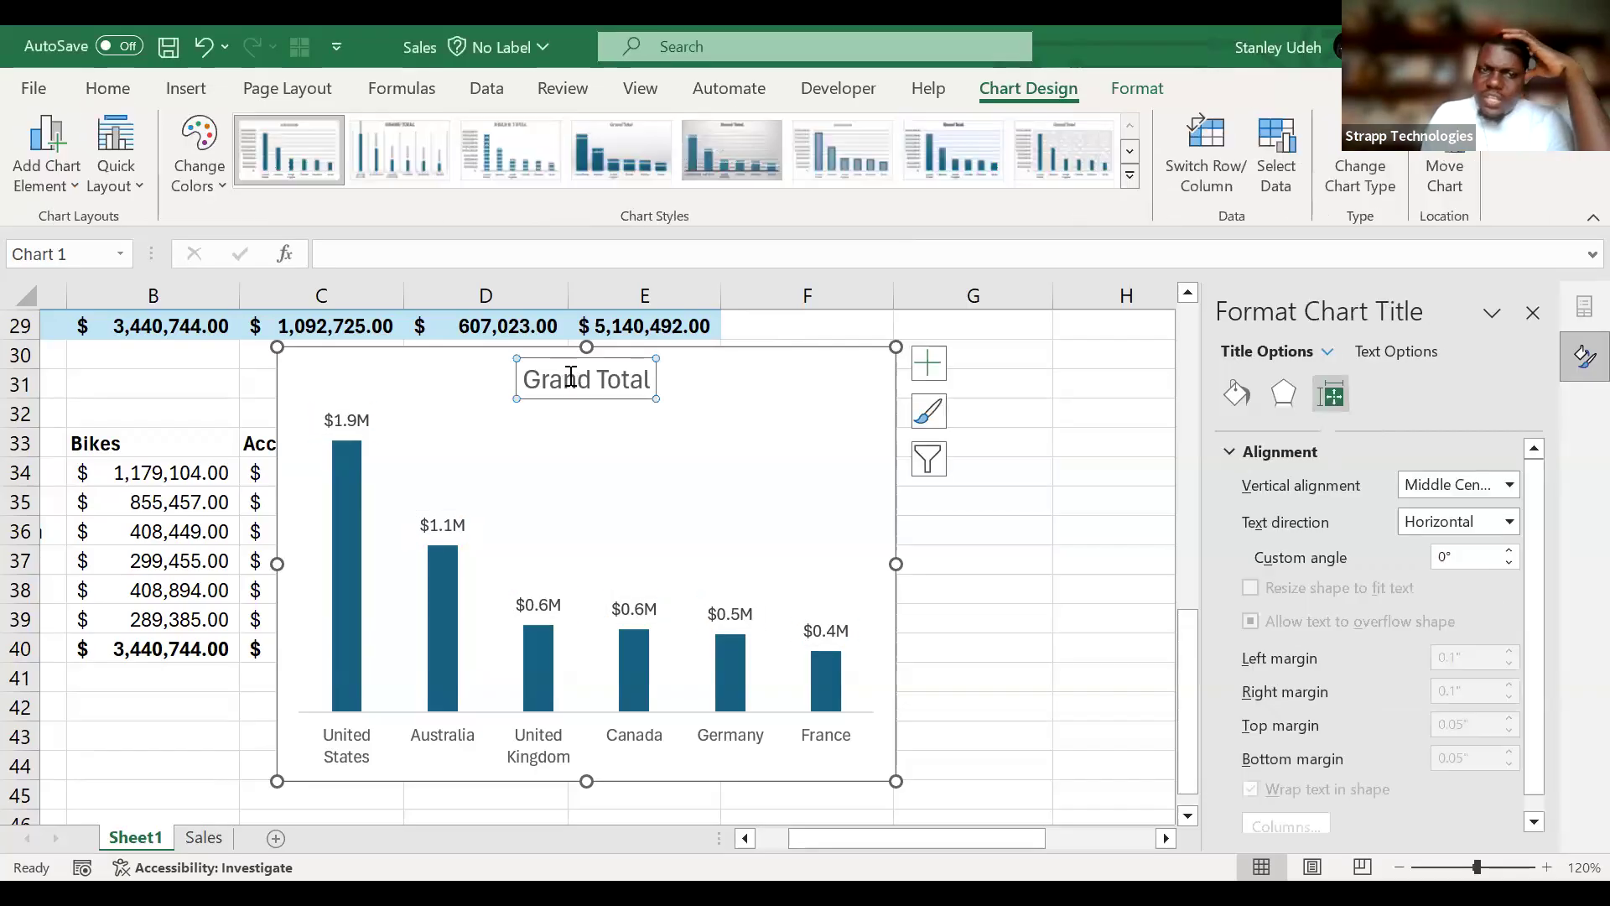
pyautogui.tripleClick(572, 377)
pyautogui.doubleClick(571, 376)
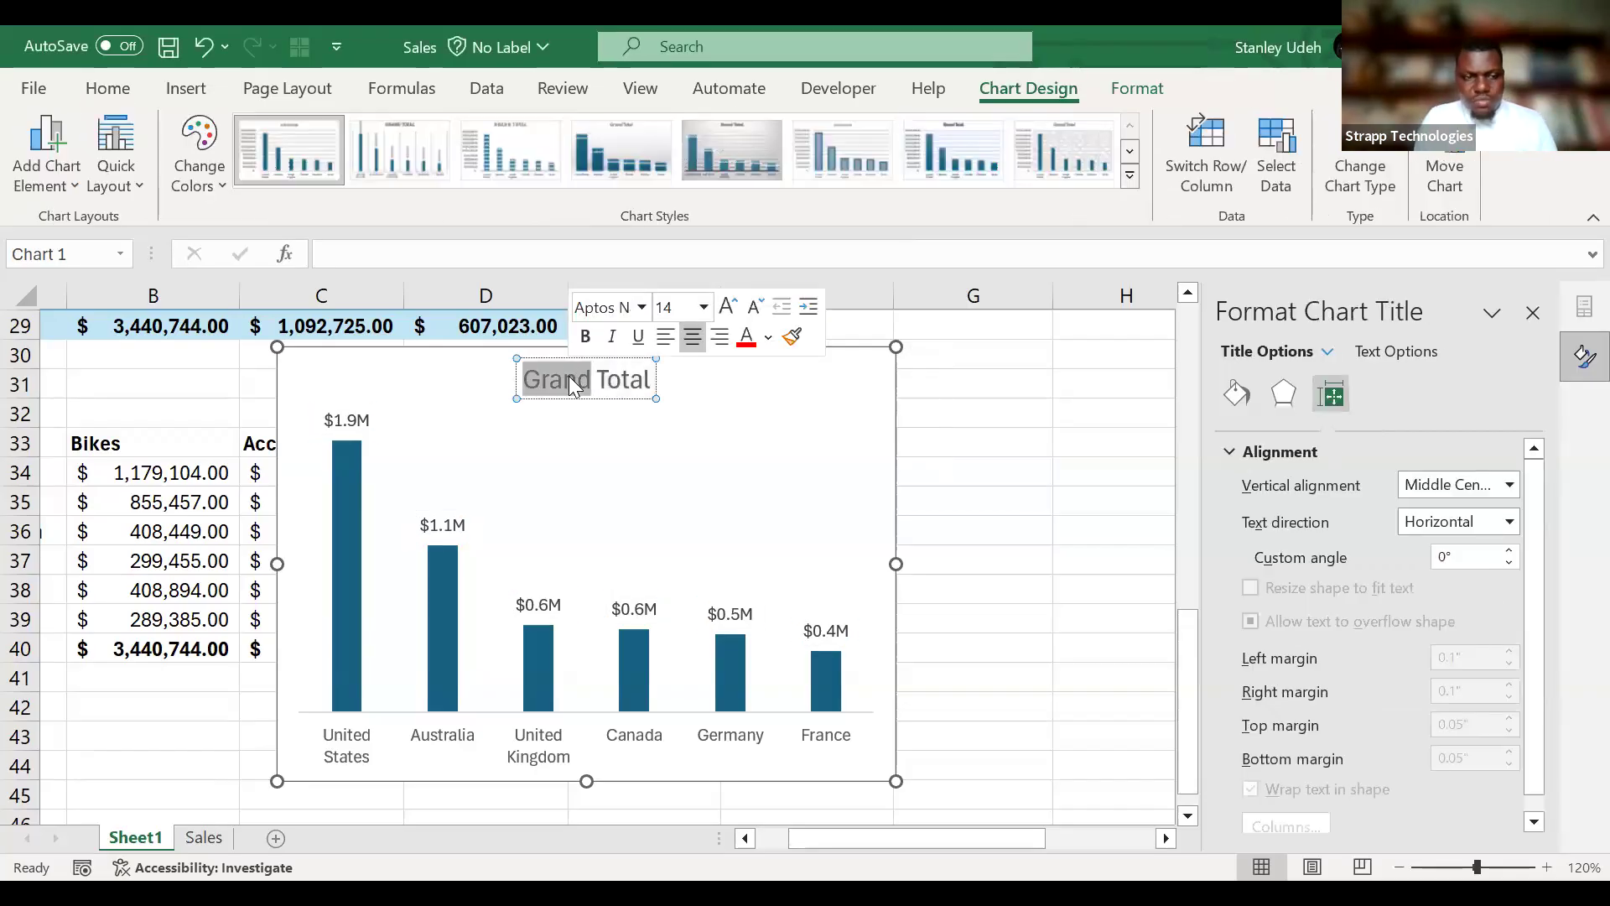
pyautogui.tripleClick(569, 376)
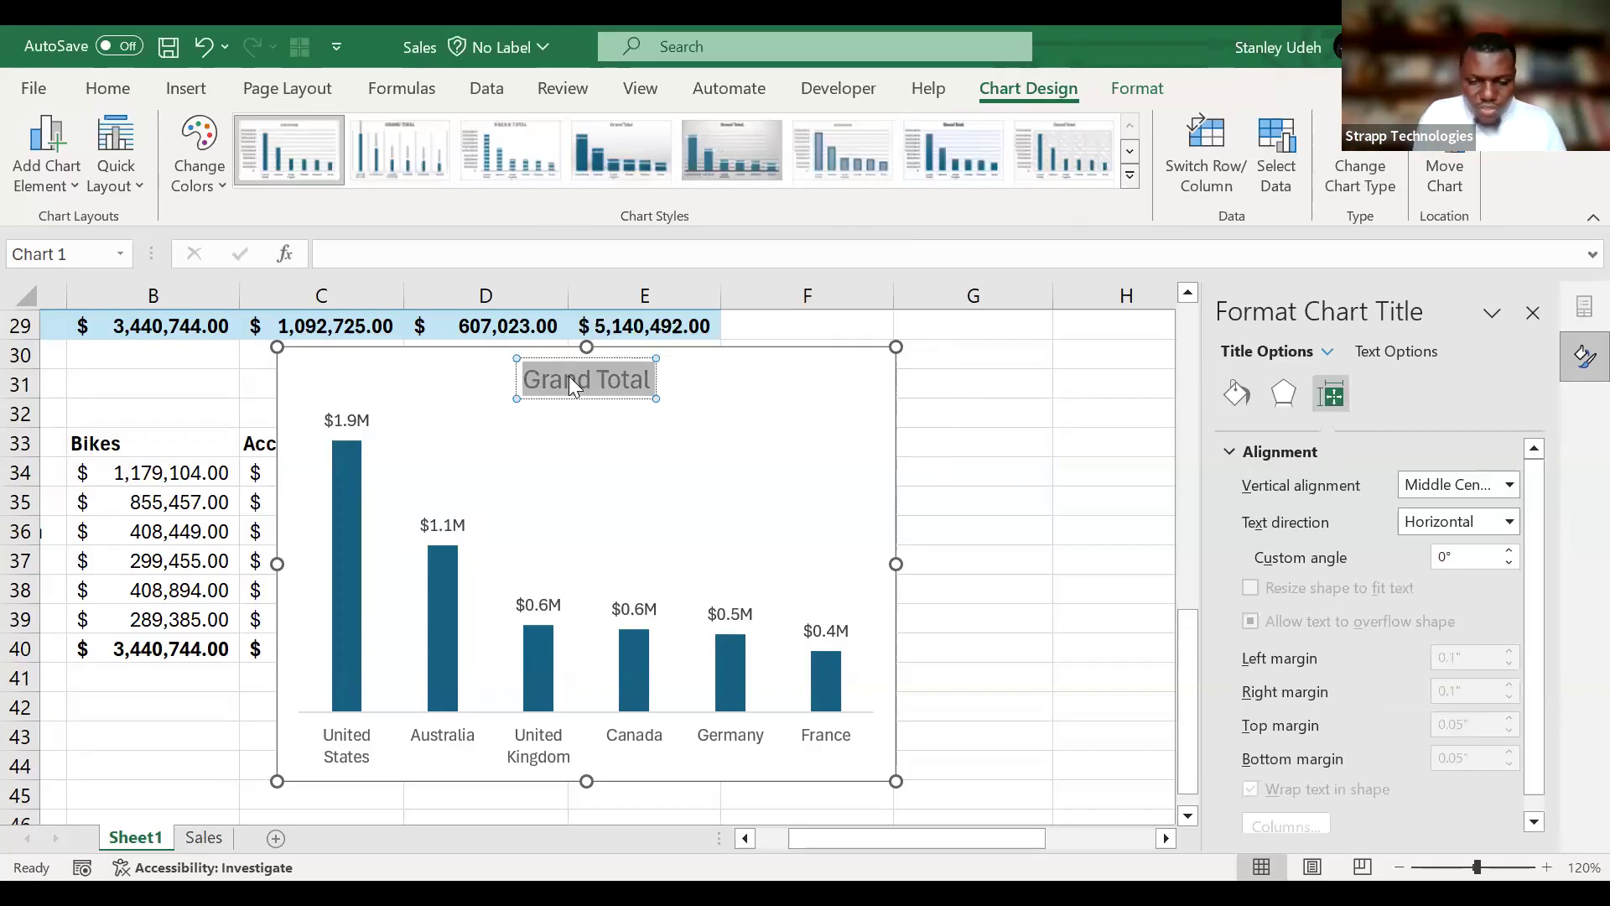
pyautogui.write('Revenue')
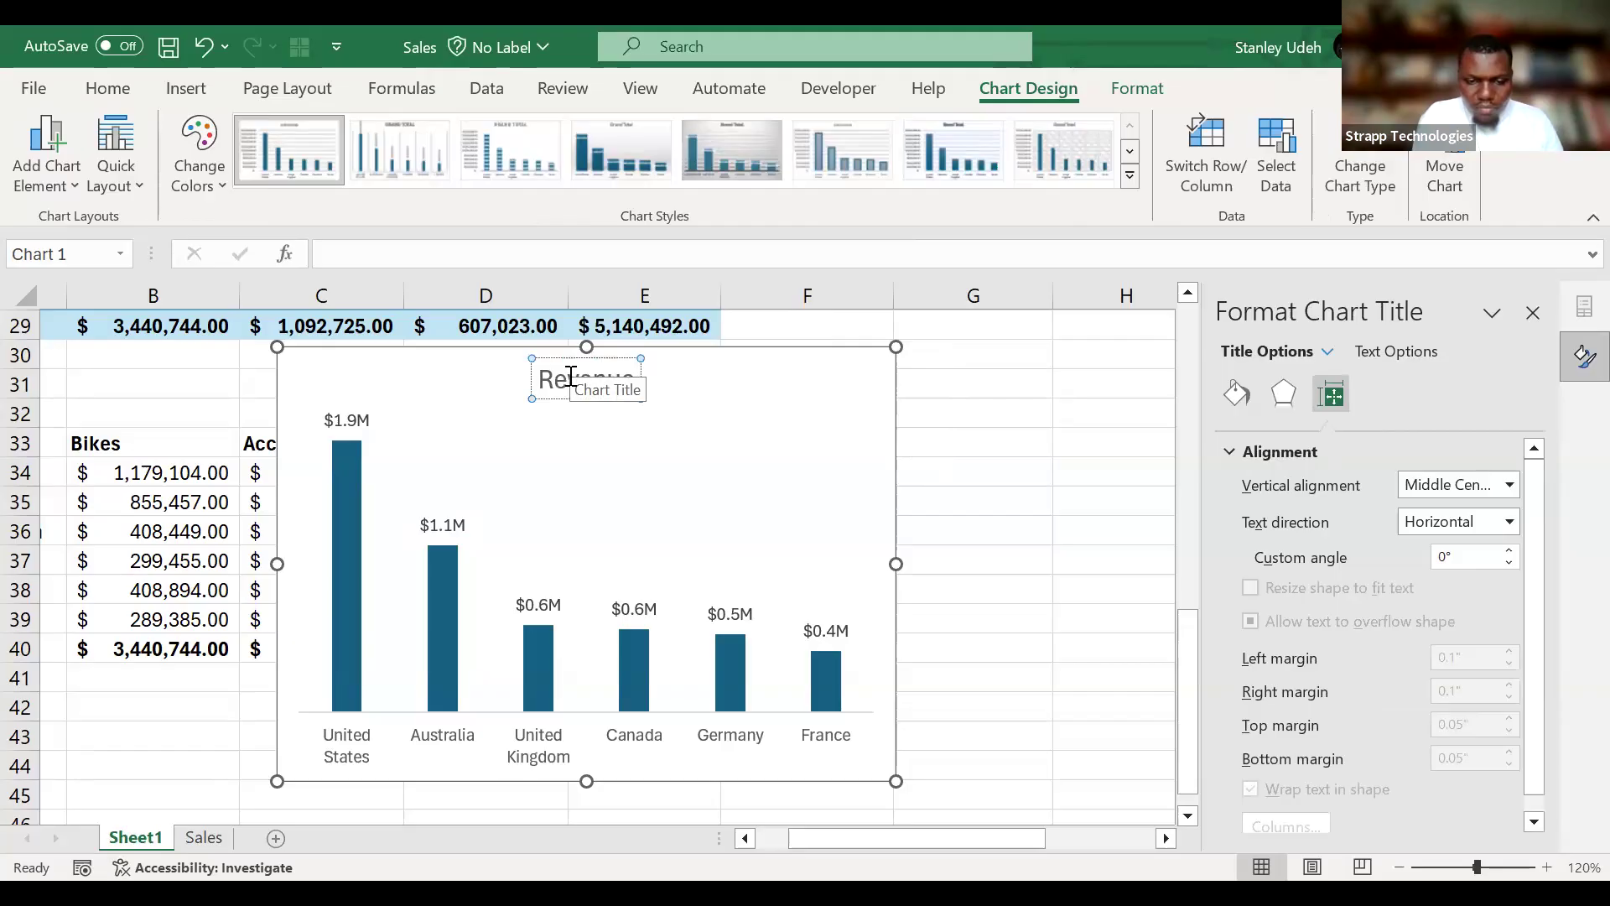
pyautogui.write(' by')
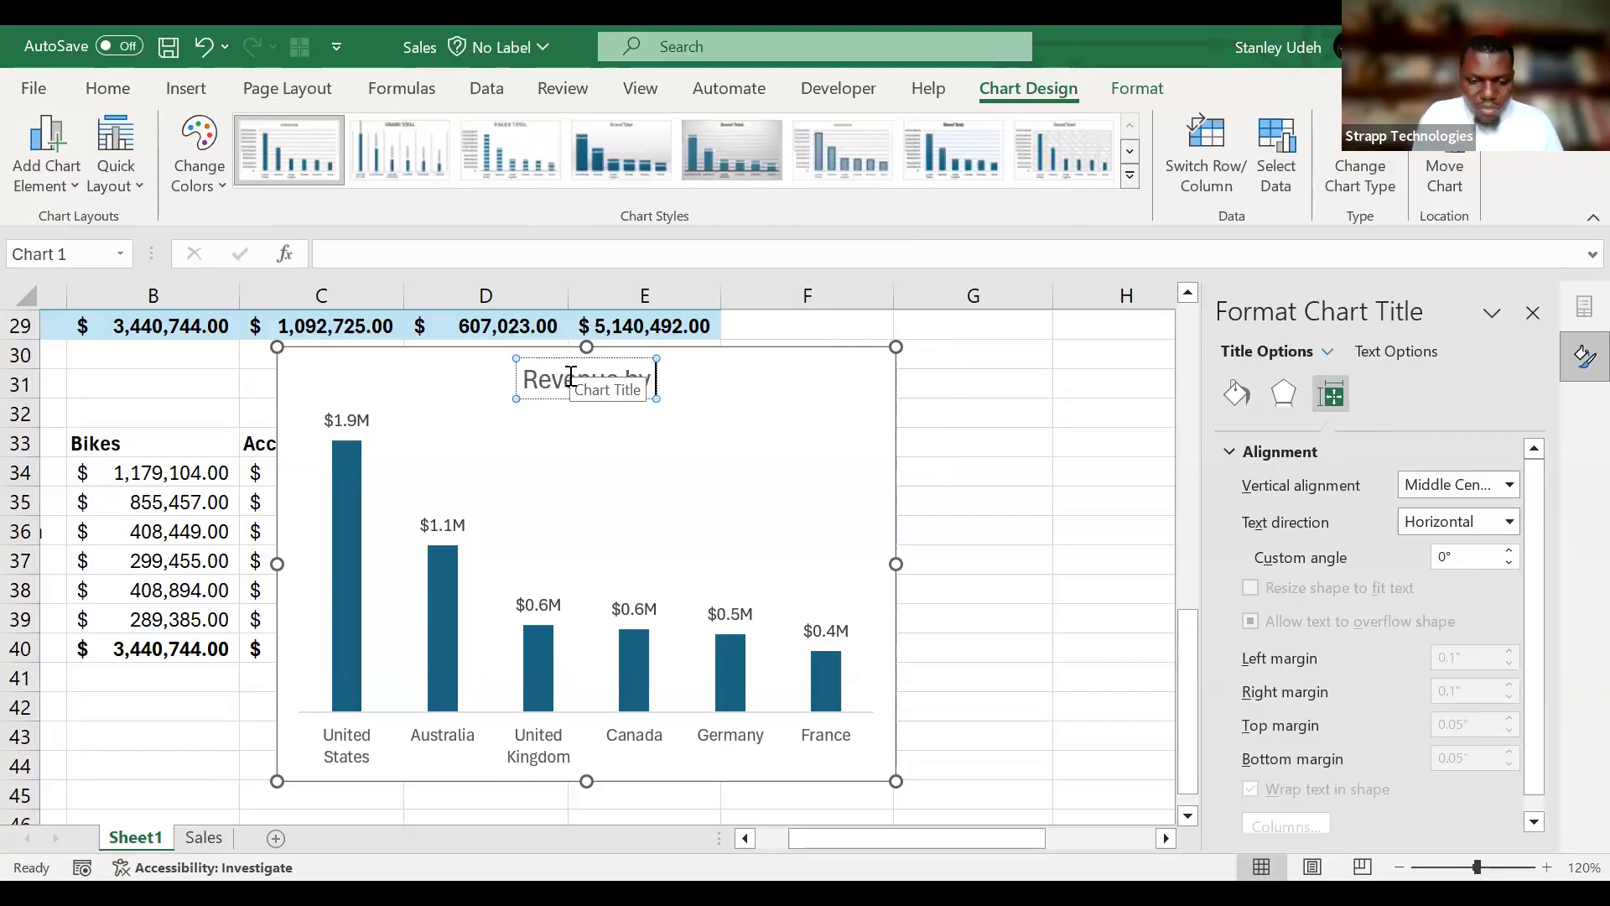
pyautogui.write(' Country')
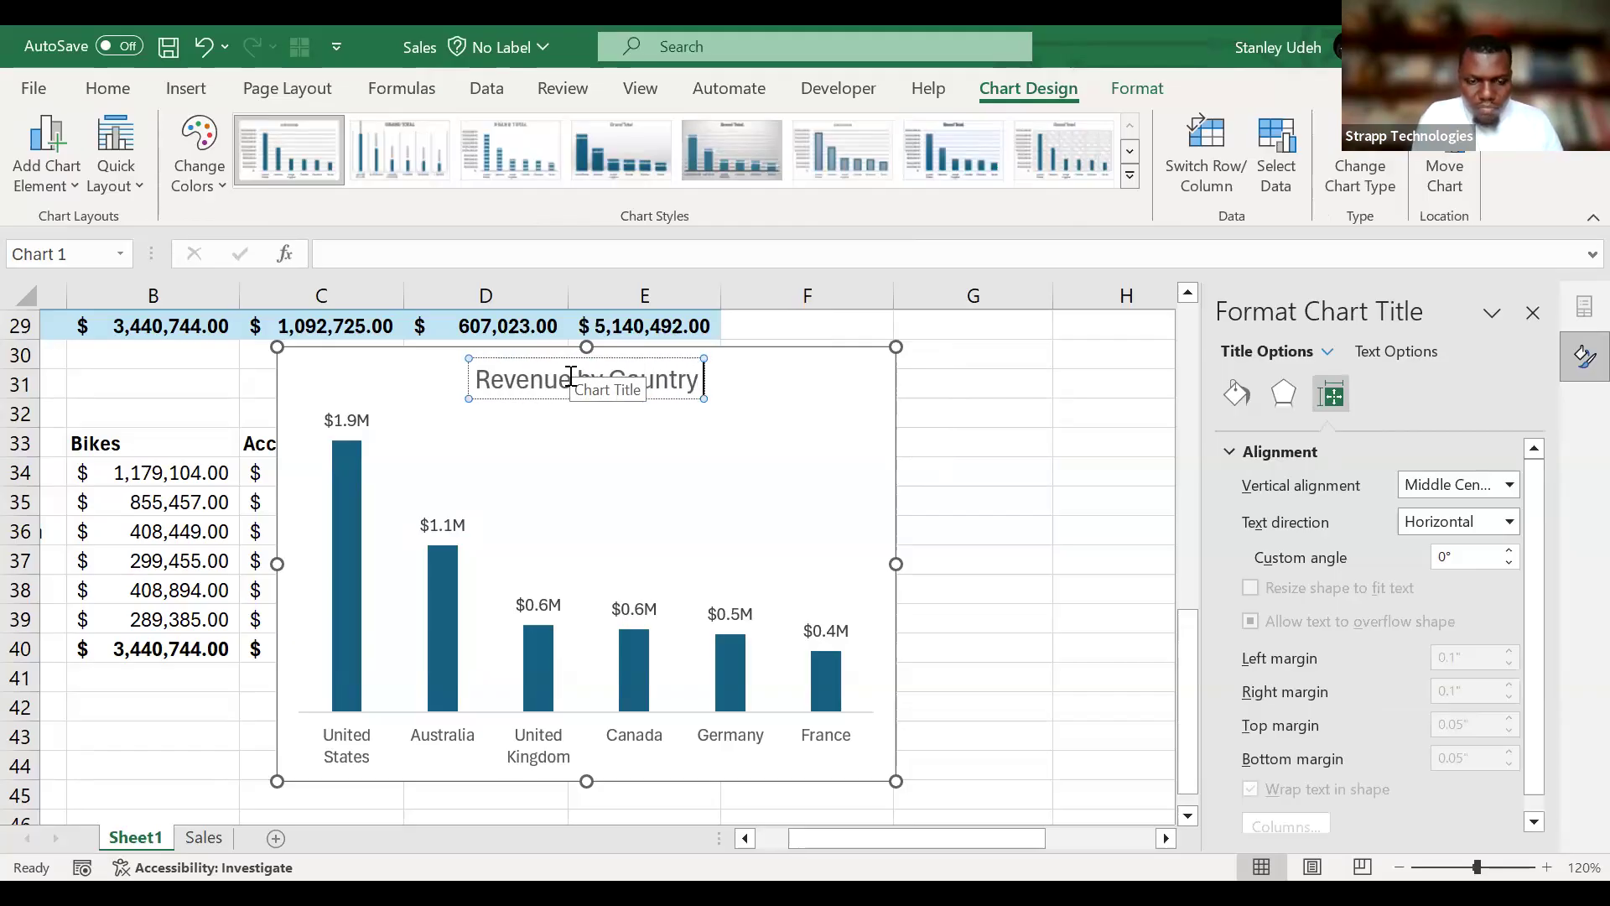
pyautogui.press('BackSpace')
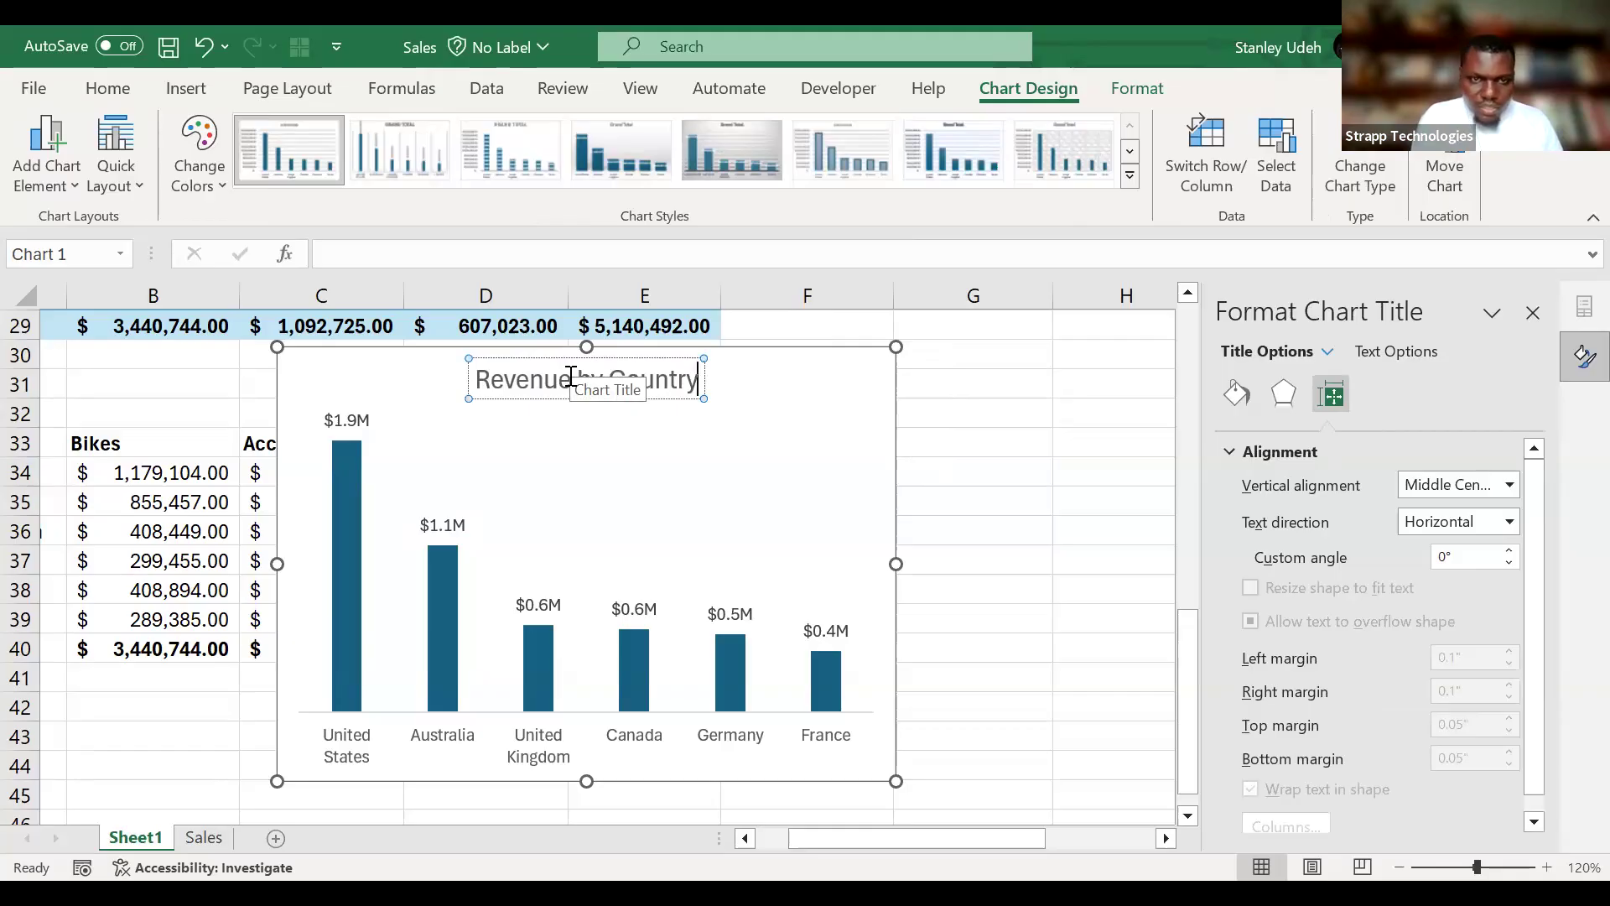
# Extend the chart title to read "Total revenue by Country", with a lowercase r in "revenue".
pyautogui.click(489, 381)
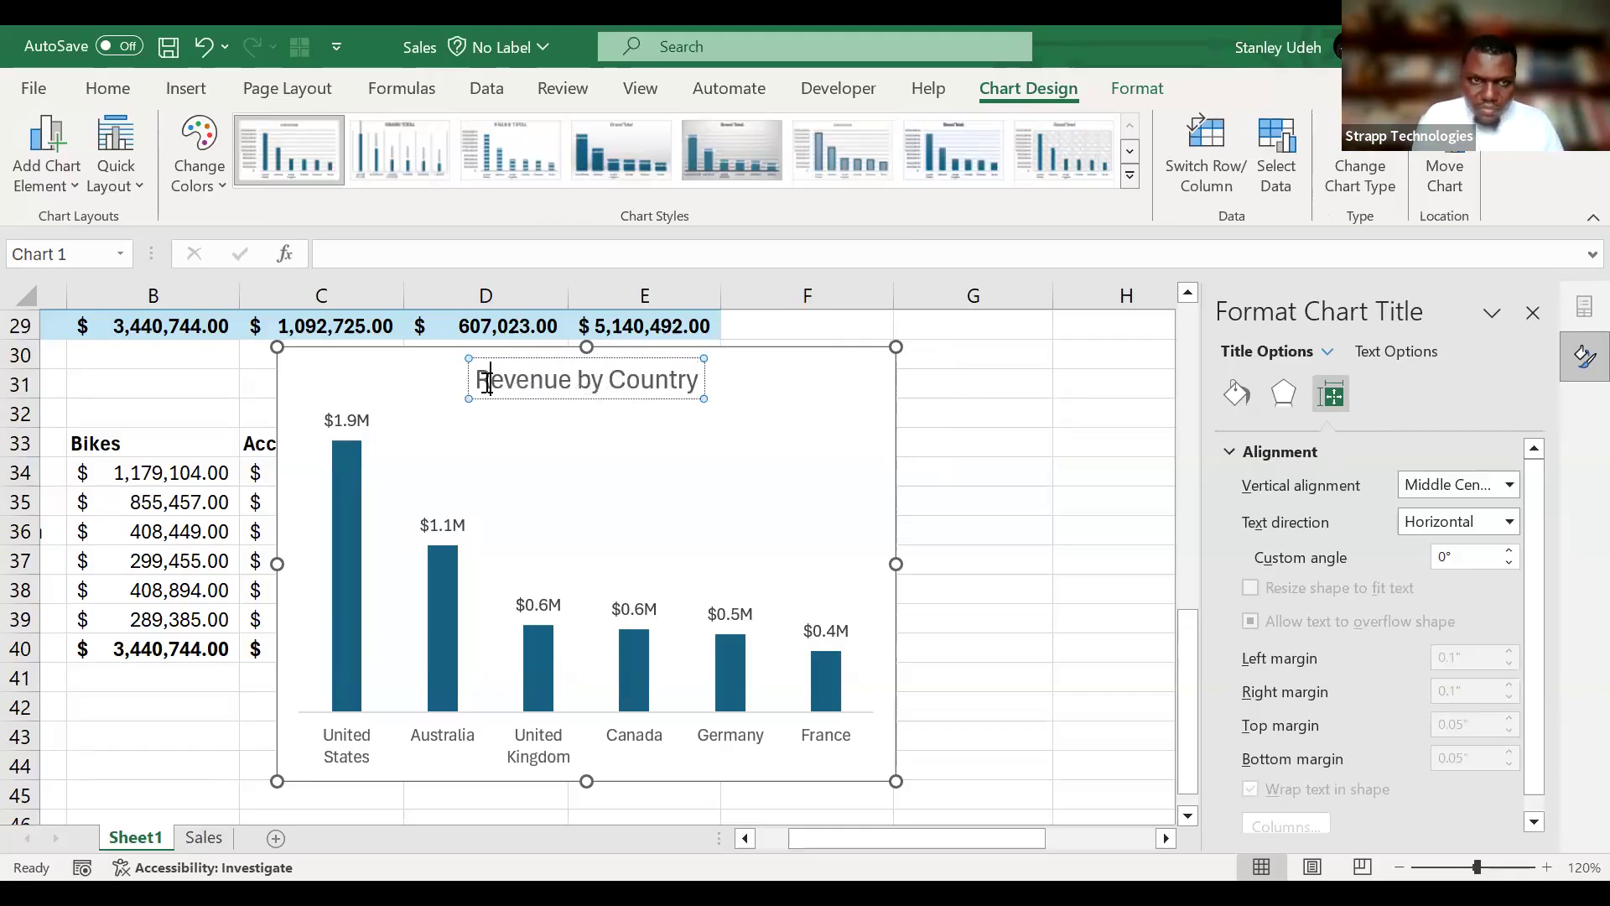
pyautogui.press('Left')
pyautogui.write('Total')
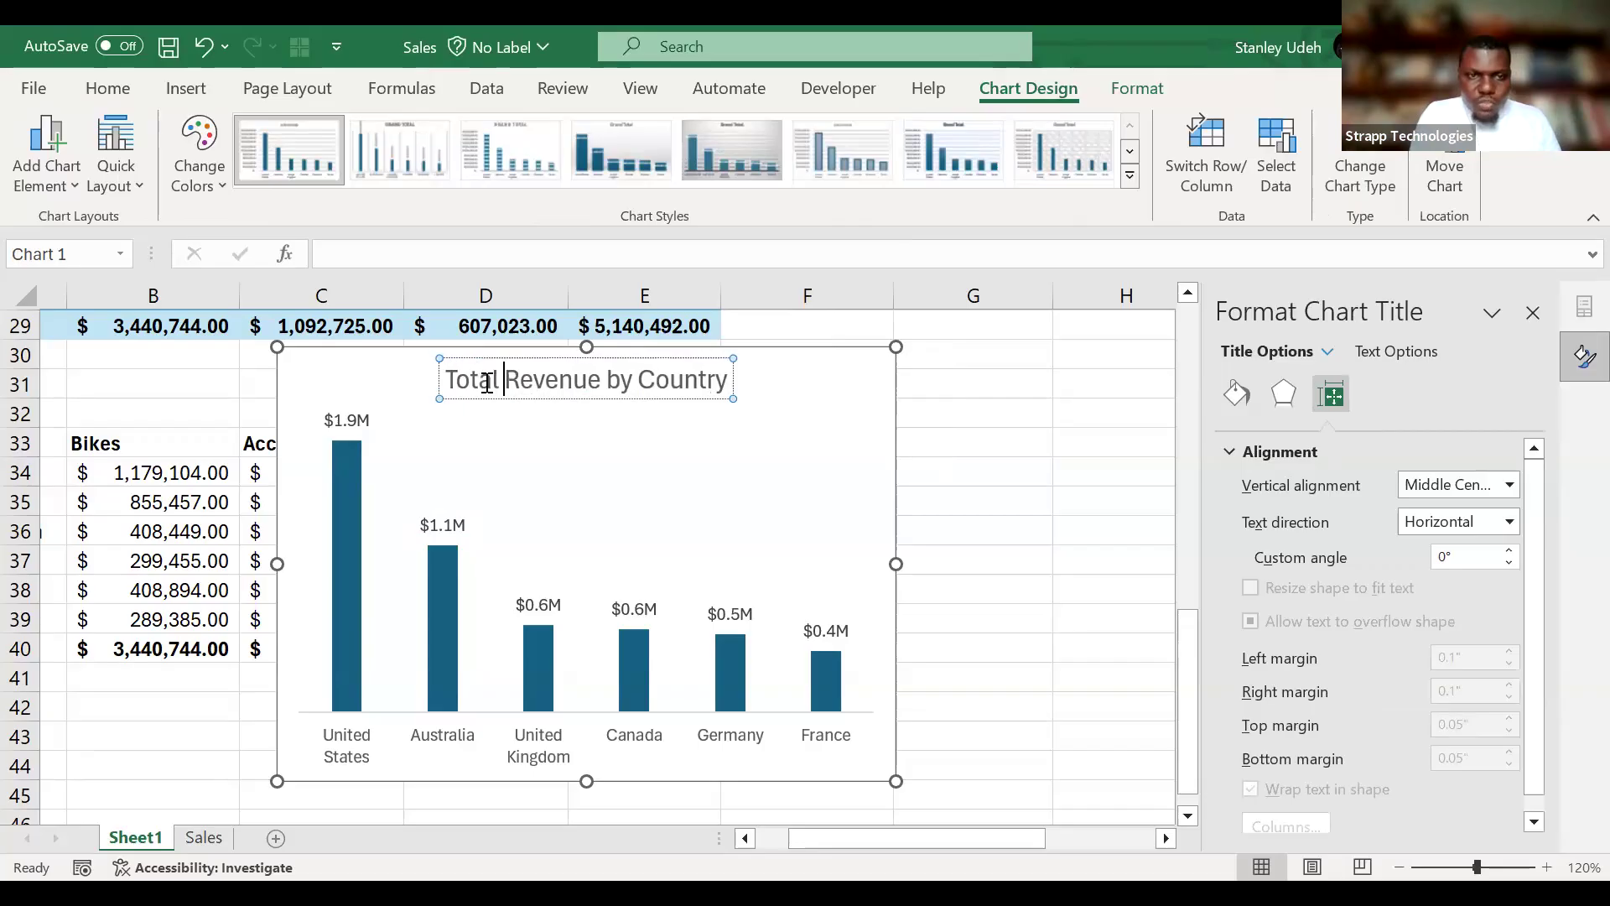
pyautogui.press('Delete')
pyautogui.write('r')
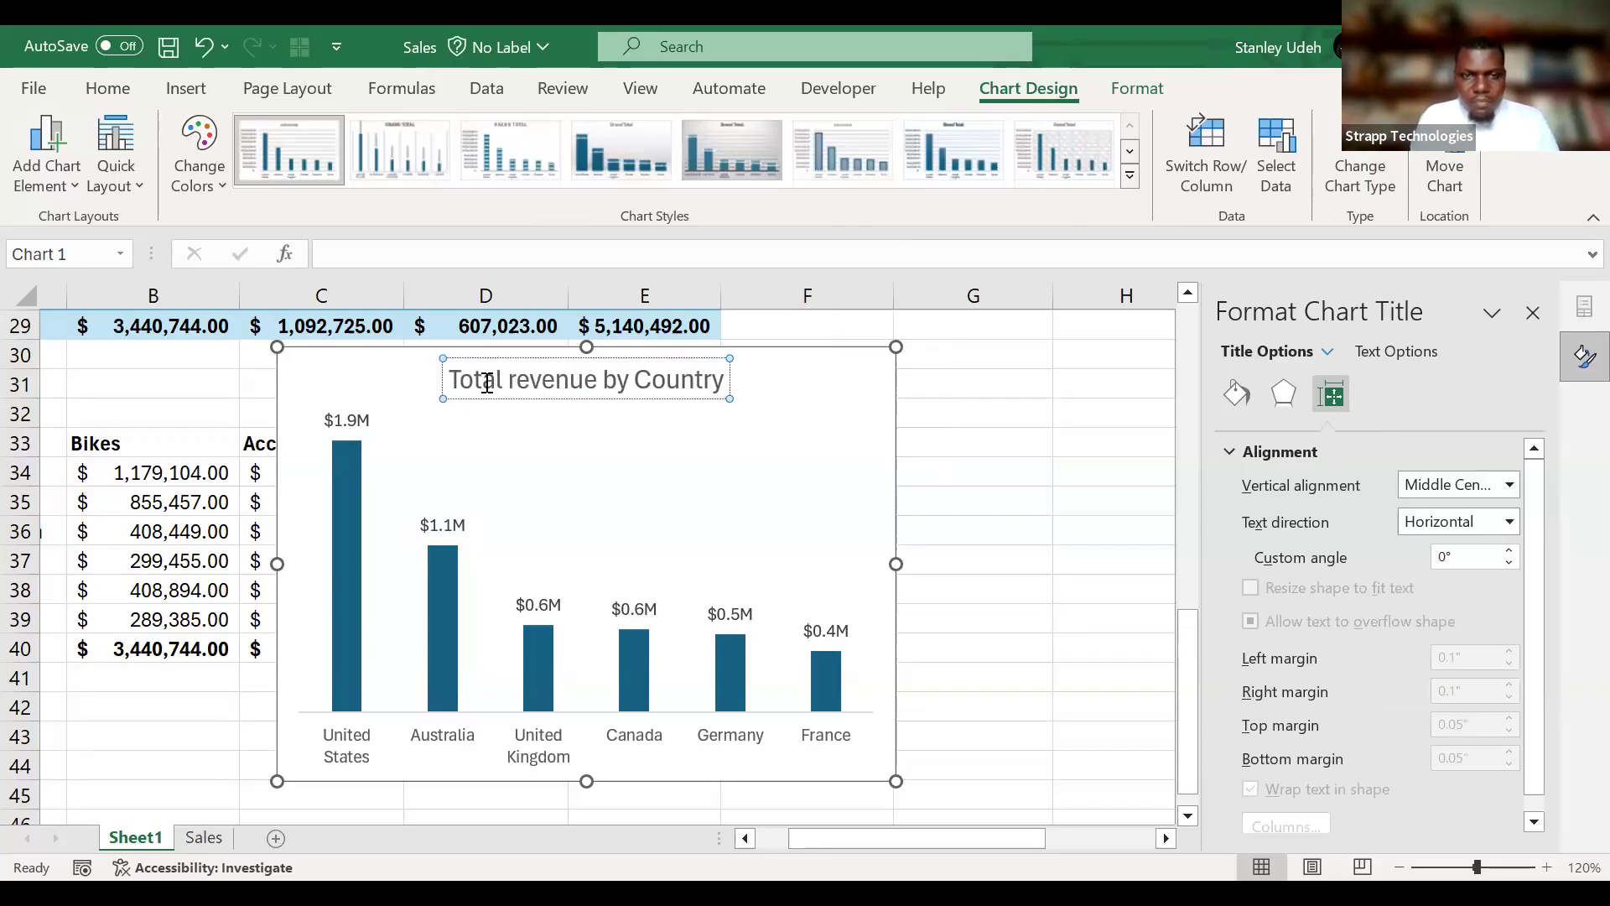
# Change the capital C in the chart title to lowercase so it reads "Total revenue by country".
pyautogui.click(649, 383)
pyautogui.press('BackSpace')
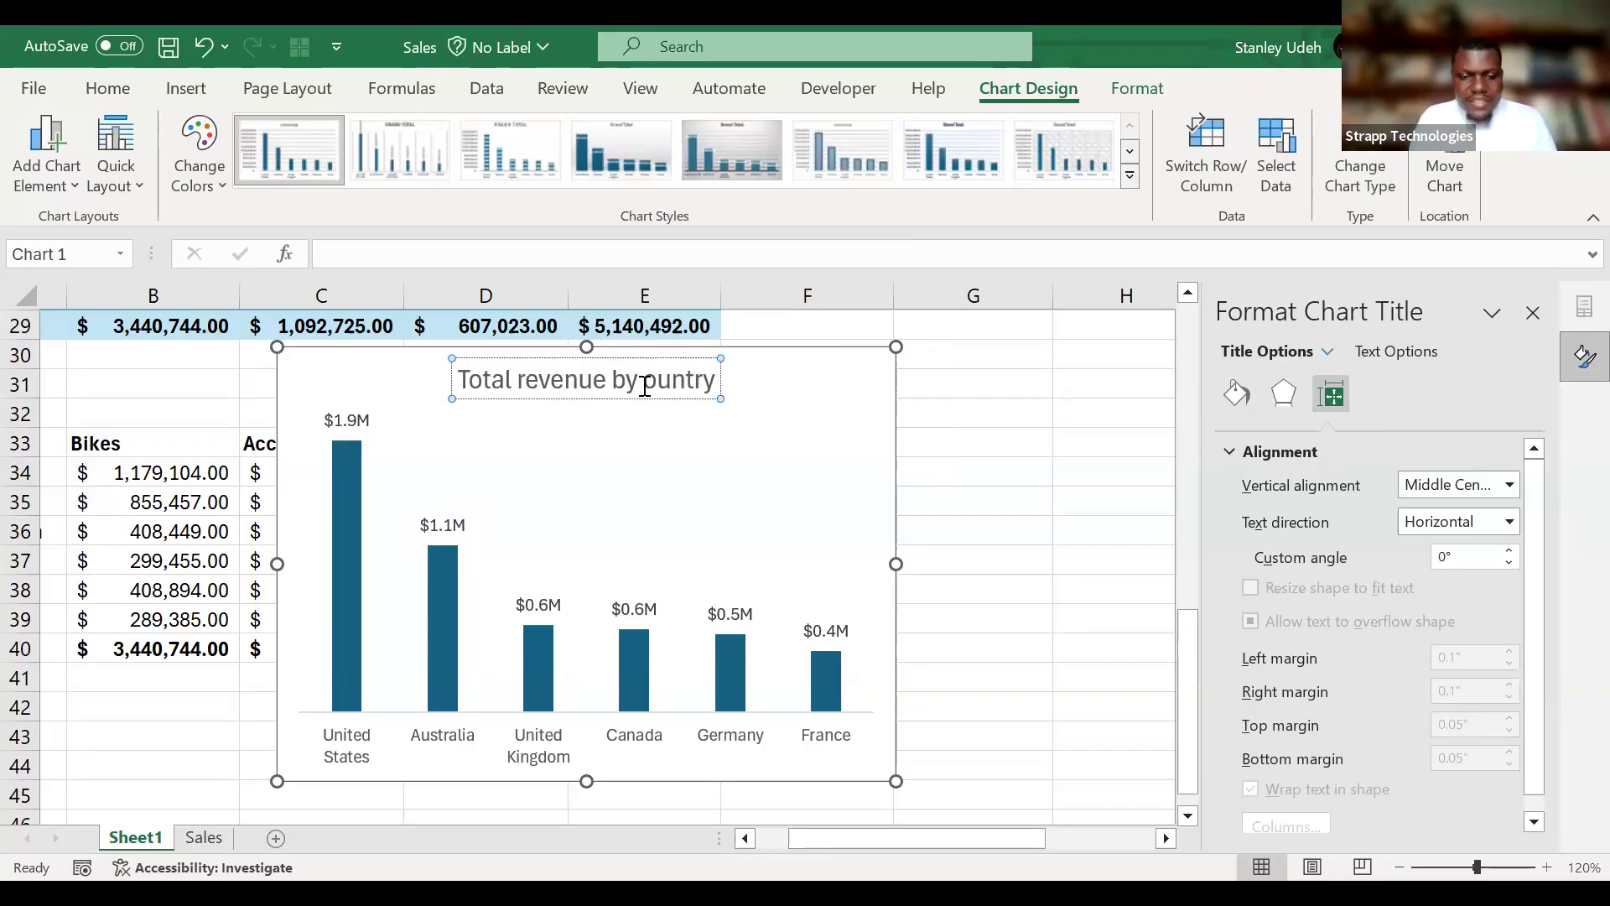
pyautogui.write('c')
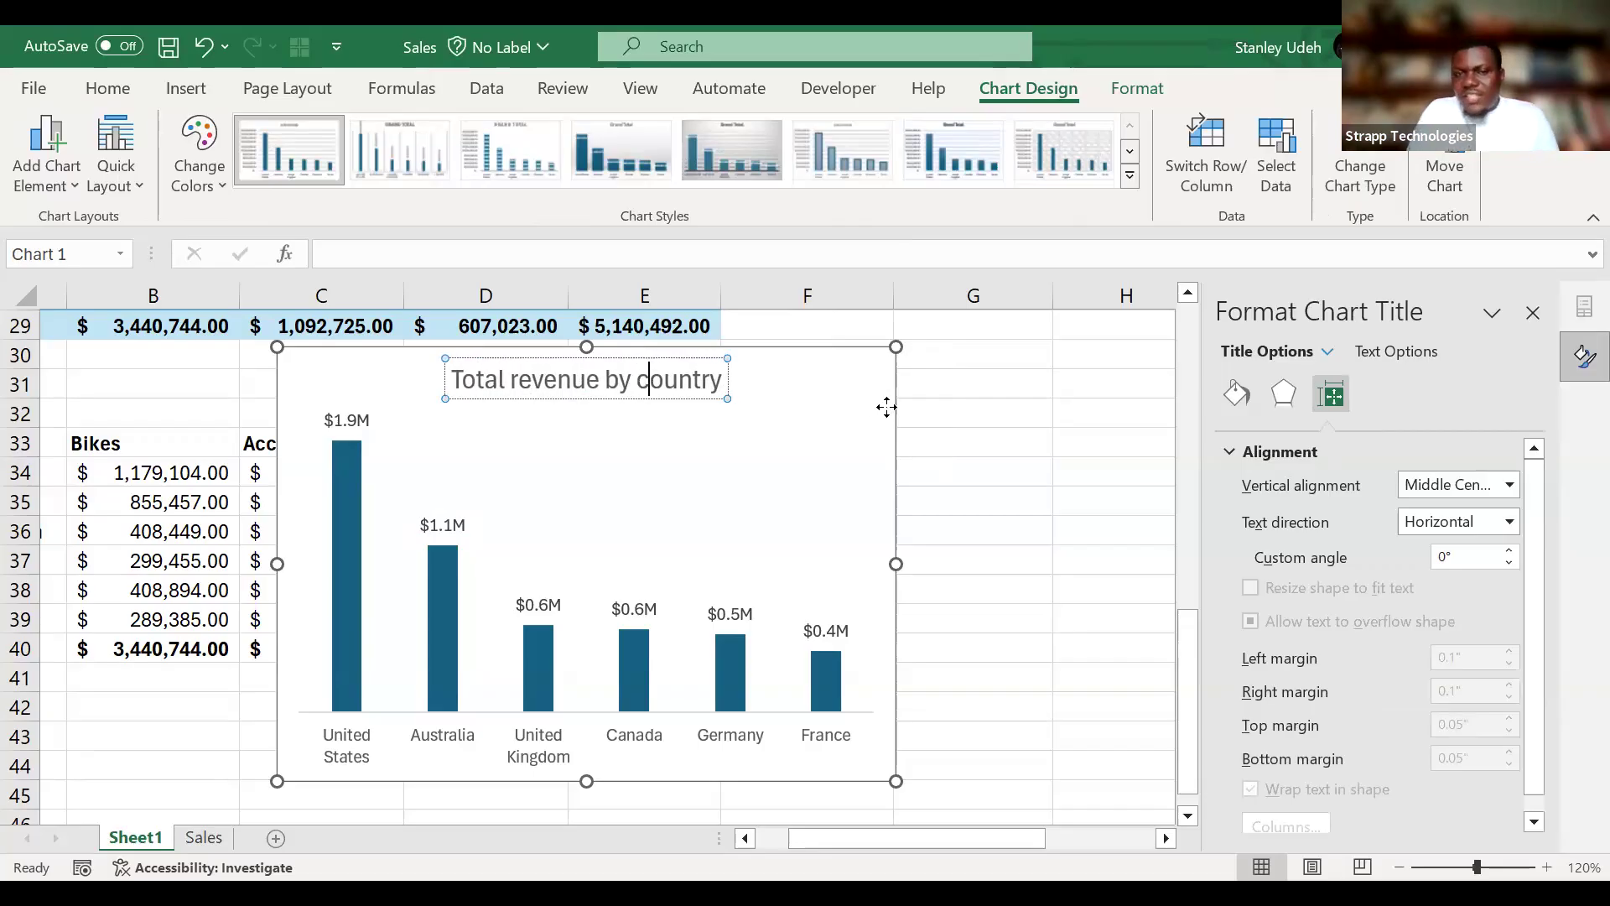
# Move the revenue chart off the static table into the empty cells beside Grand Total, across columns F to J, and close the formatting pane.
pyautogui.click(834, 390)
pyautogui.moveTo(834, 390)
pyautogui.mouseDown()
pyautogui.moveTo(1149, 397)
pyautogui.moveTo(1052, 410)
pyautogui.mouseUp()
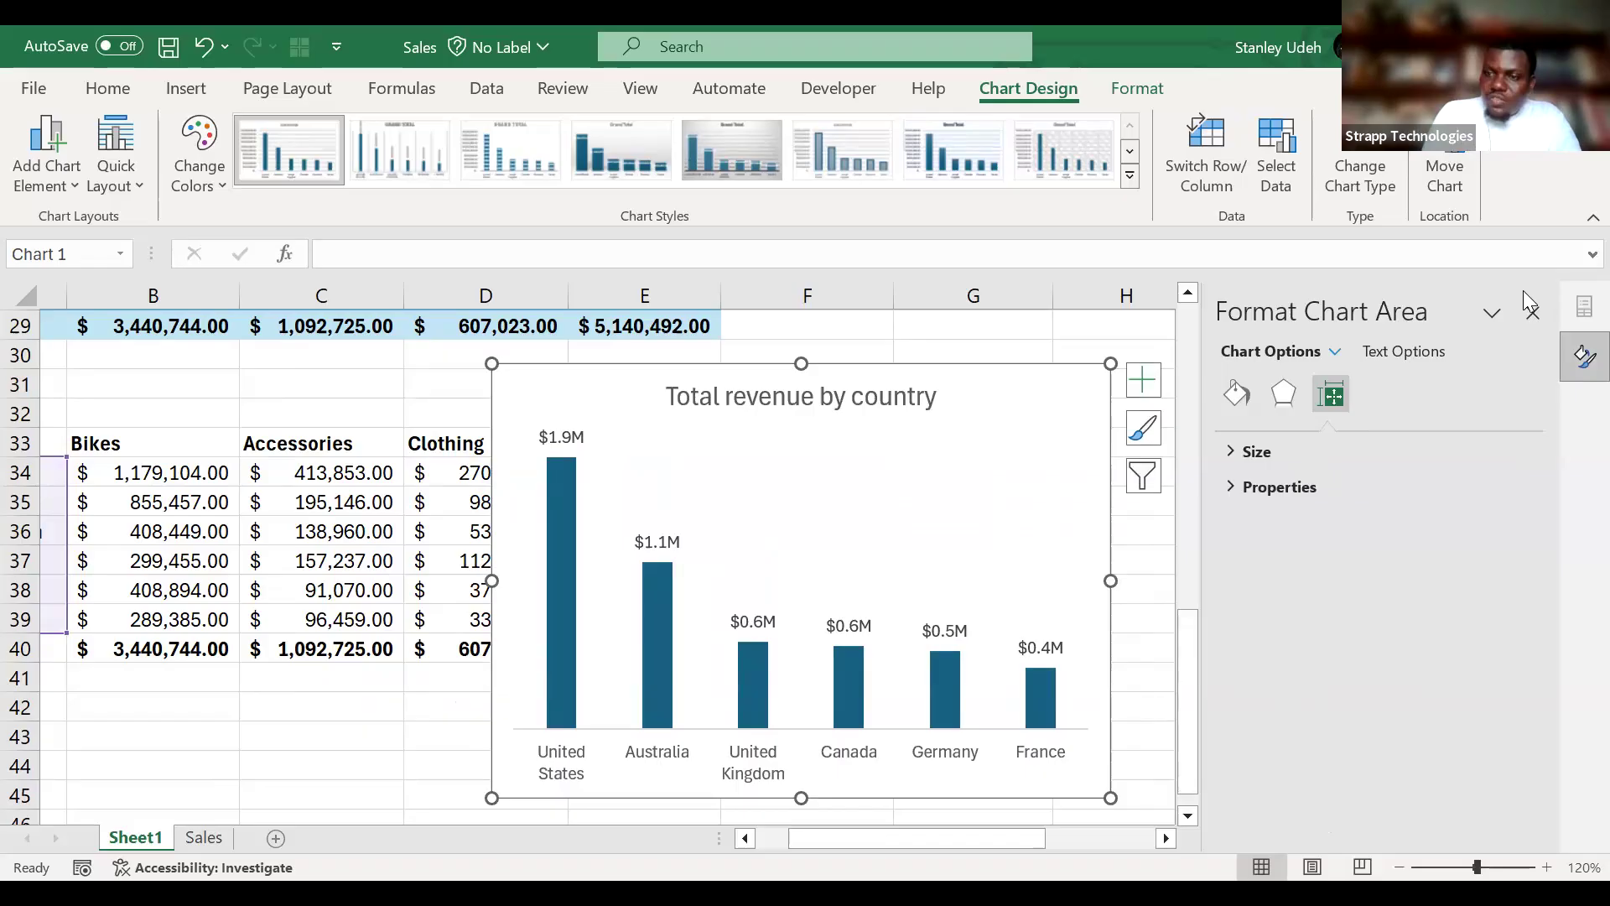
pyautogui.click(1534, 317)
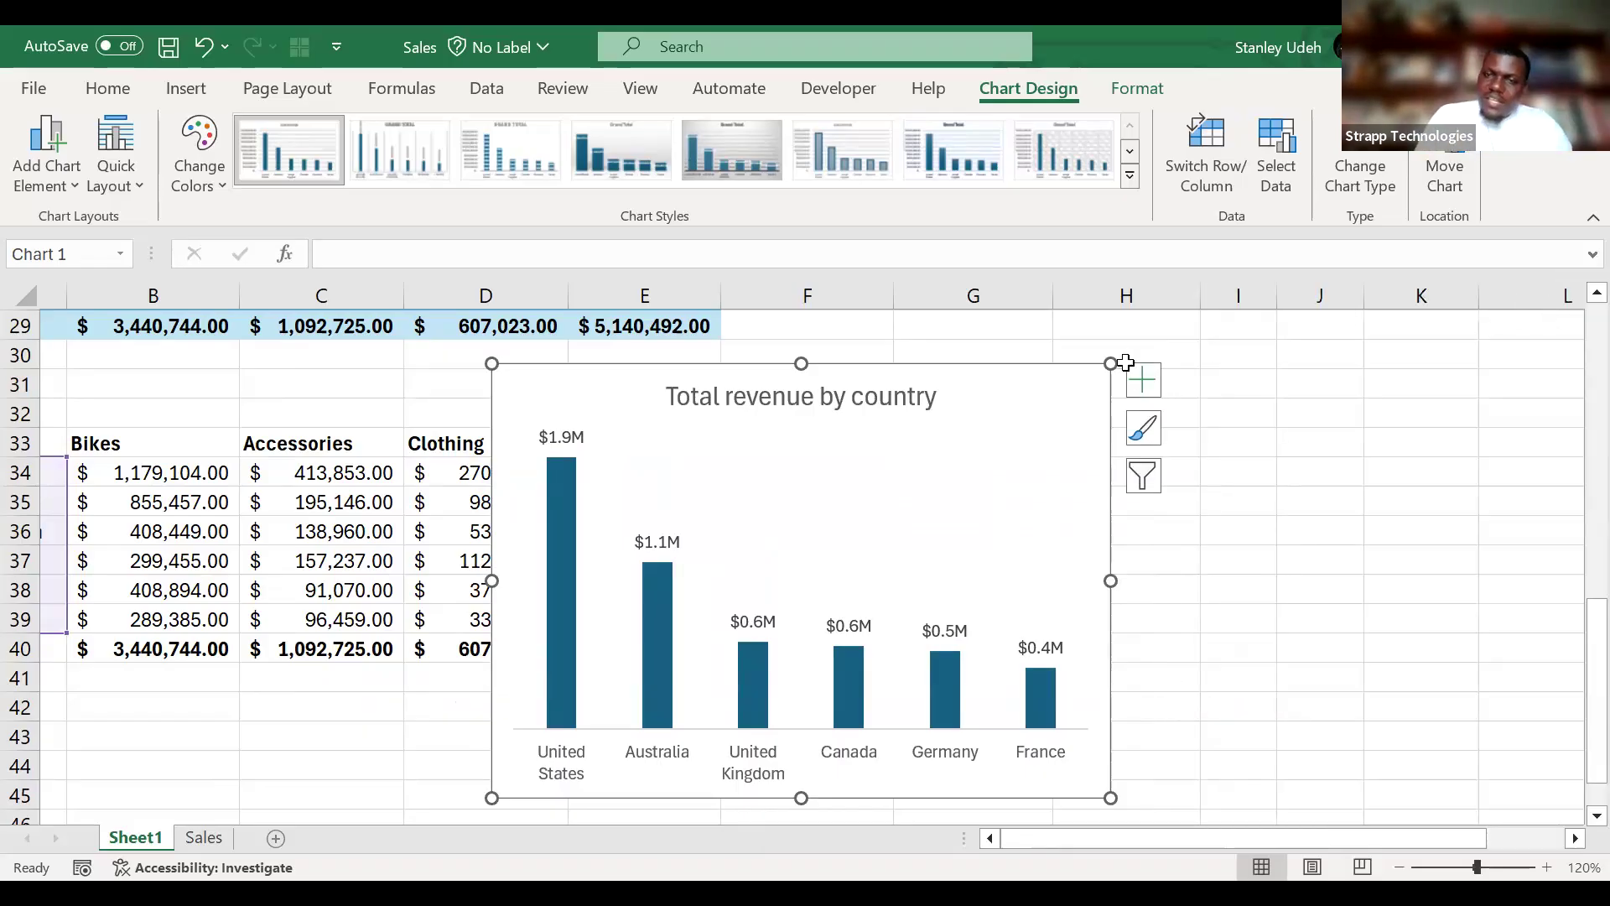
pyautogui.moveTo(1385, 375); pyautogui.dragTo(1326, 349)
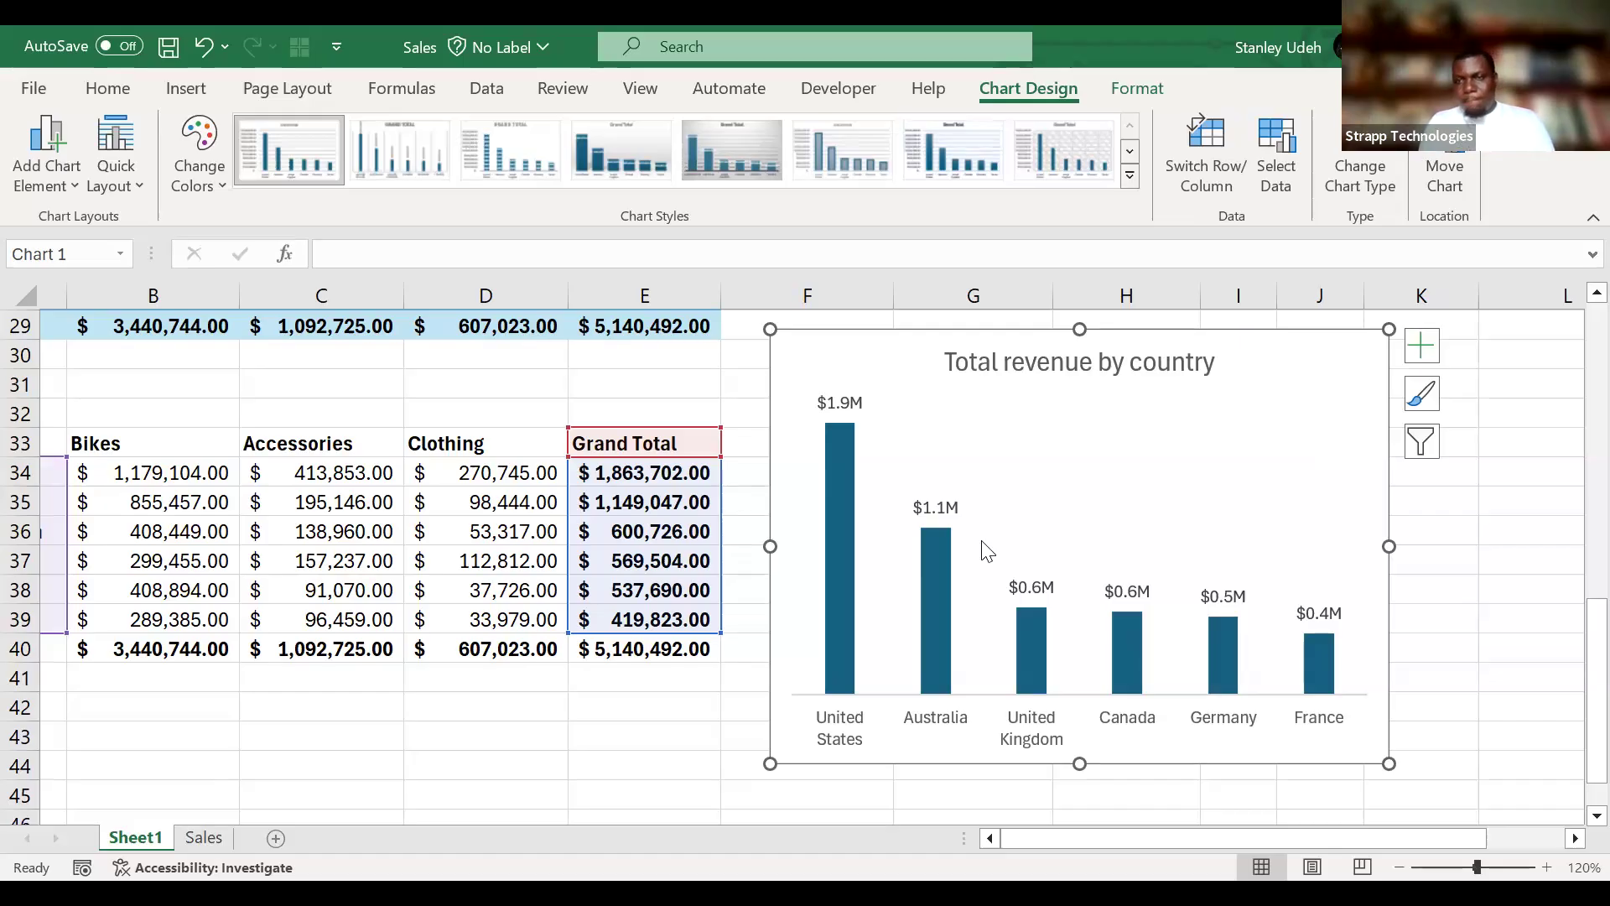
pyautogui.hotkey('alt', 'Tab')
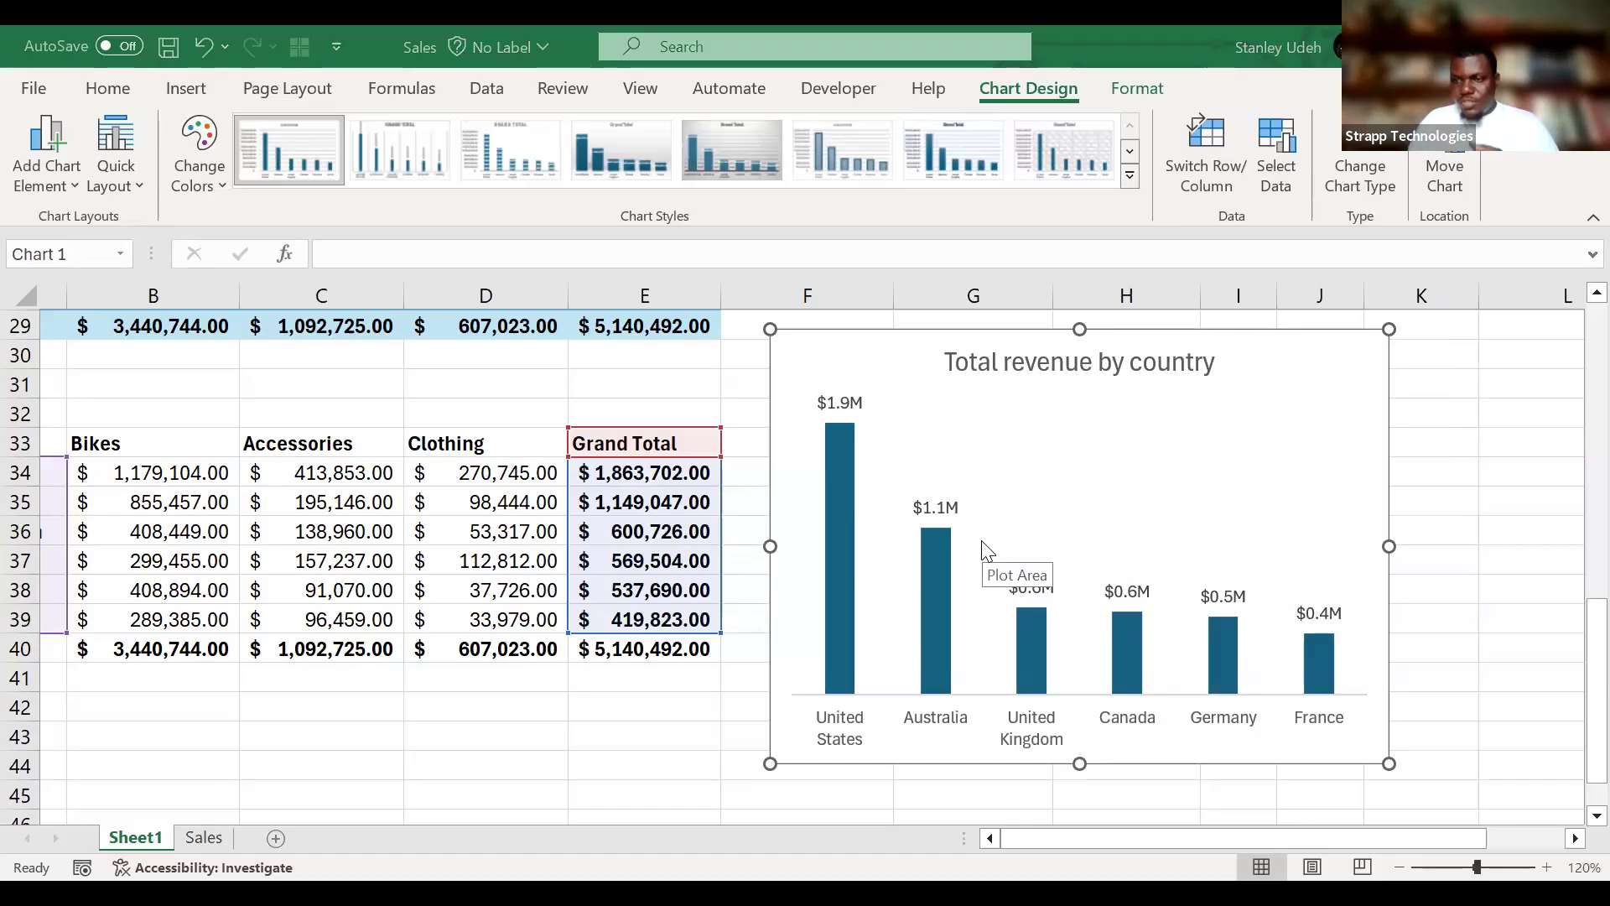